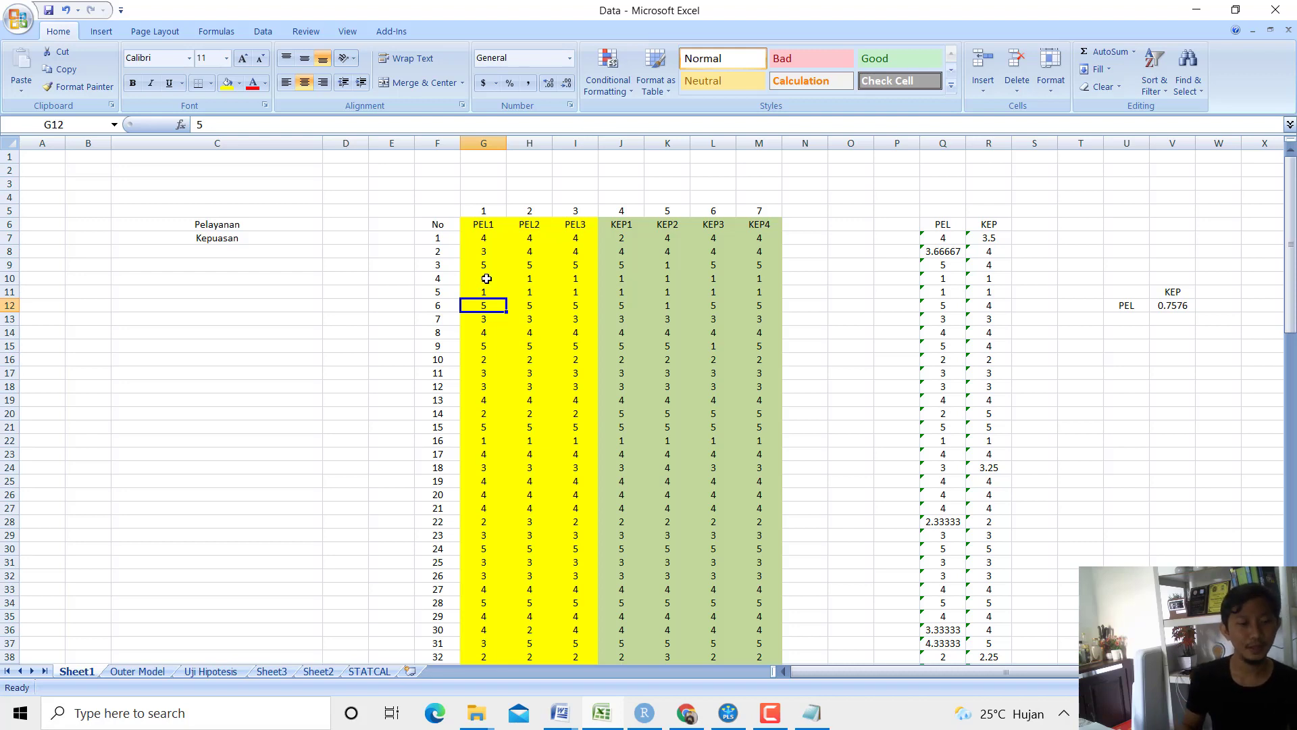
Copy the questionnaire data from the PEL1 header through KEP4, including all 100 response rows (G6:M106).
click(485, 223)
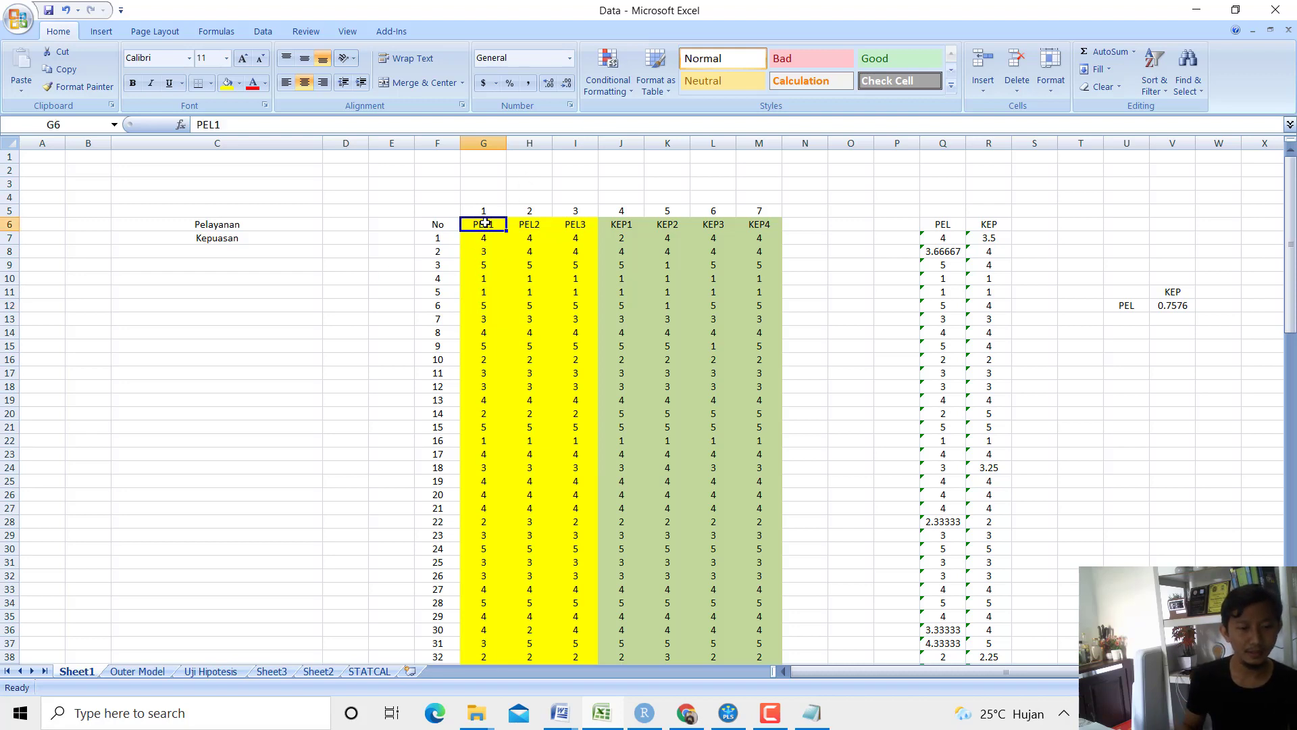
drag(485, 223, 750, 645)
key(ctrl+c)
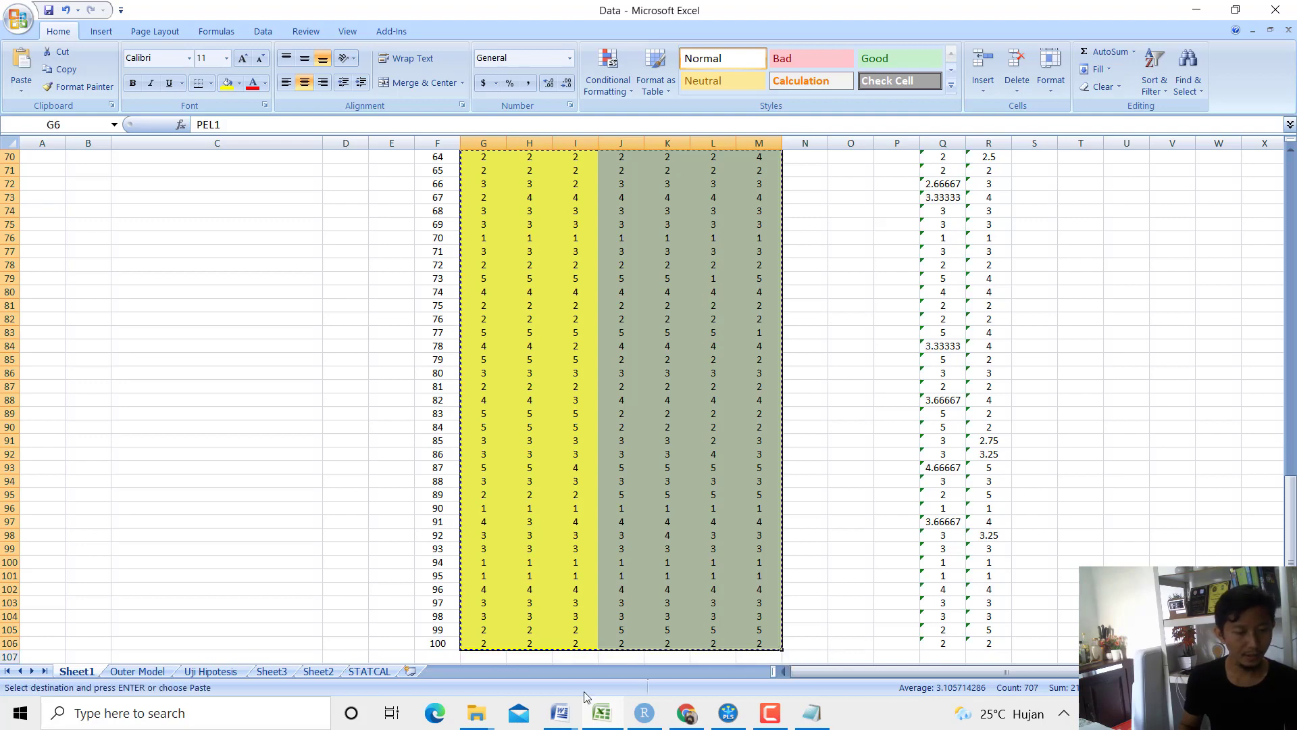
In File Explorer, create a text document named DATA PLS KU in the 2. Model Sederhana folder inside SHARE.
click(486, 718)
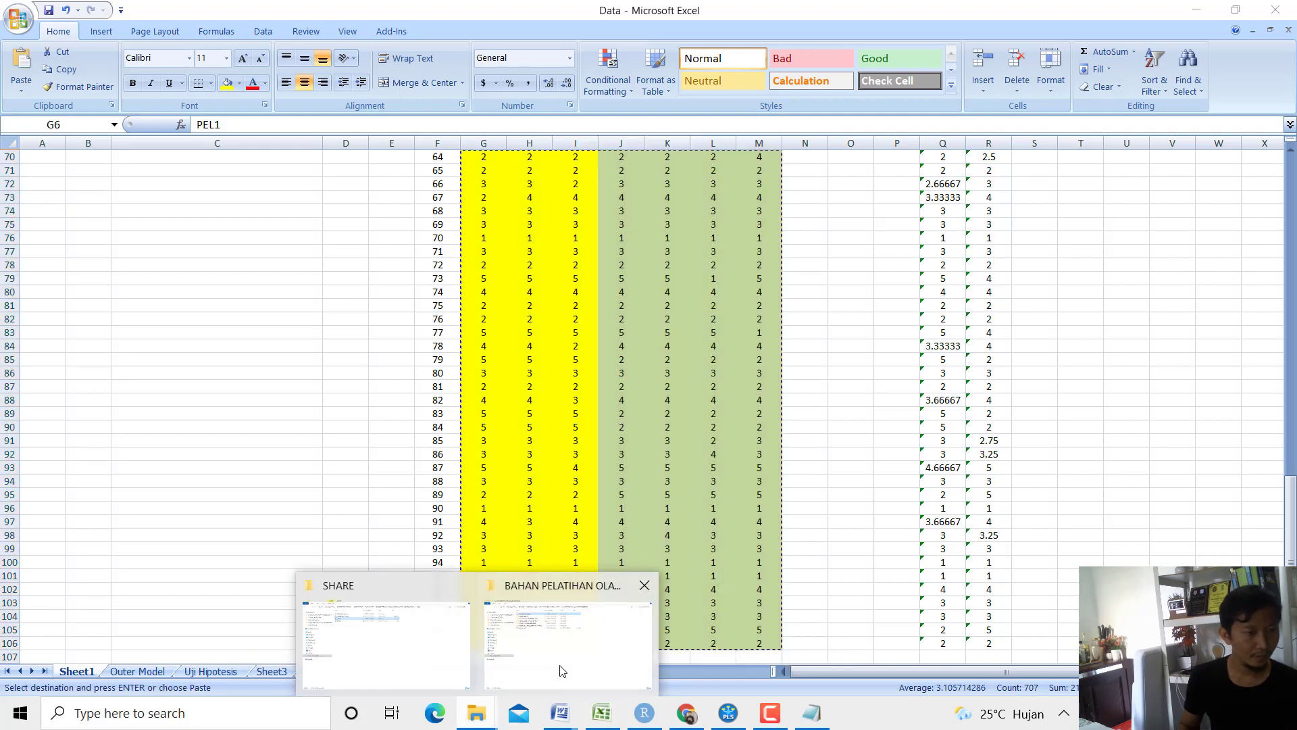
click(454, 652)
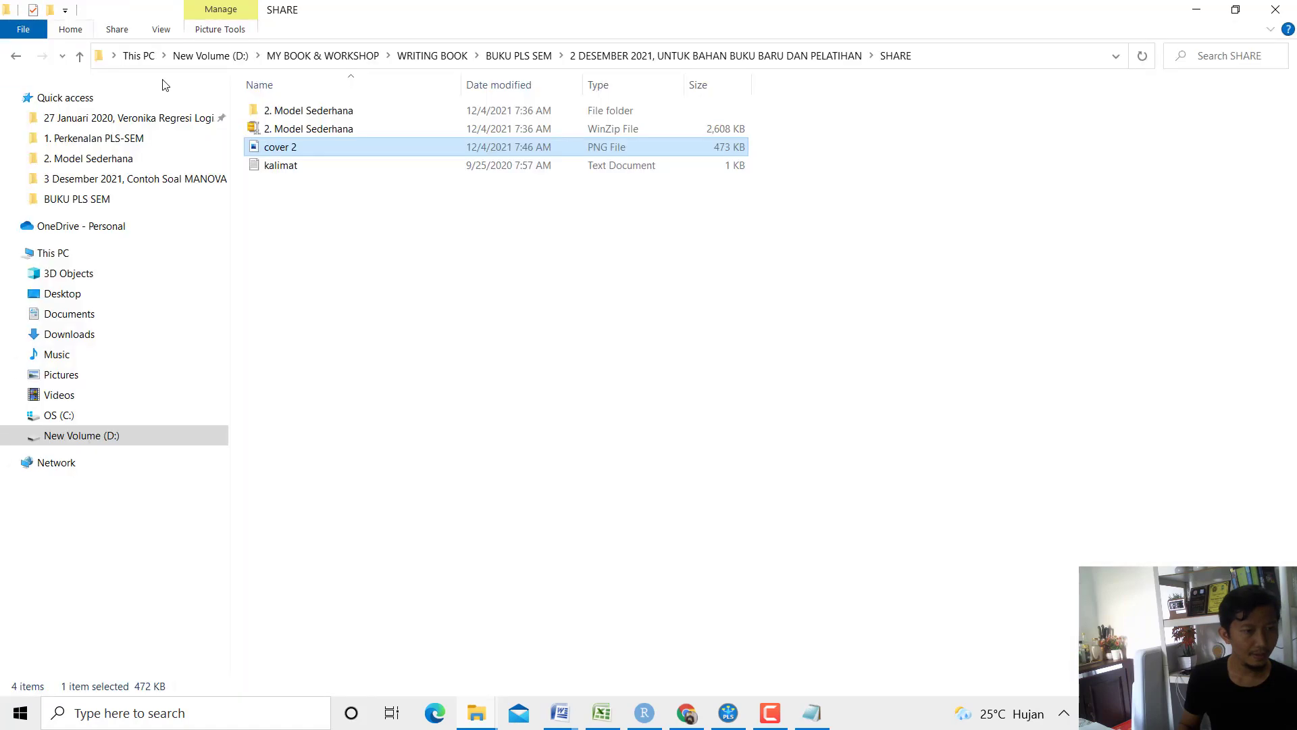
double_click(309, 112)
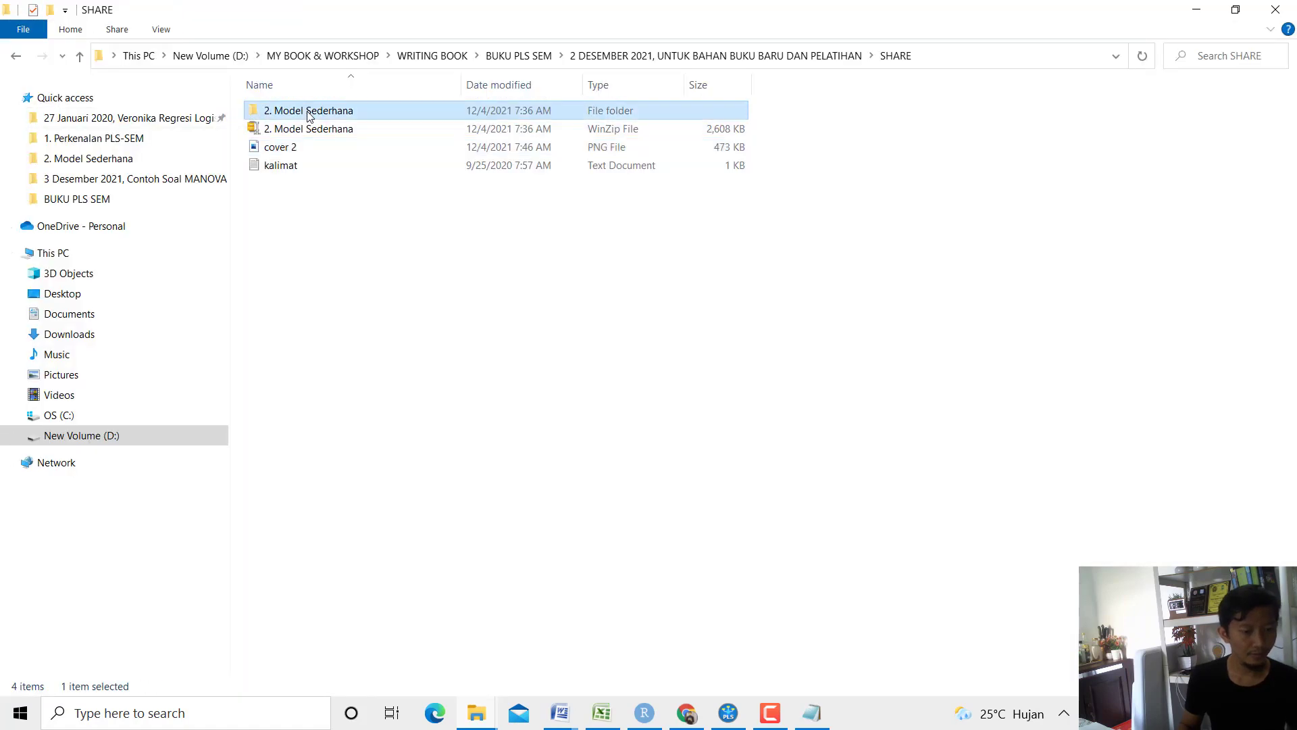
right_click(373, 435)
mouse_move(488, 644)
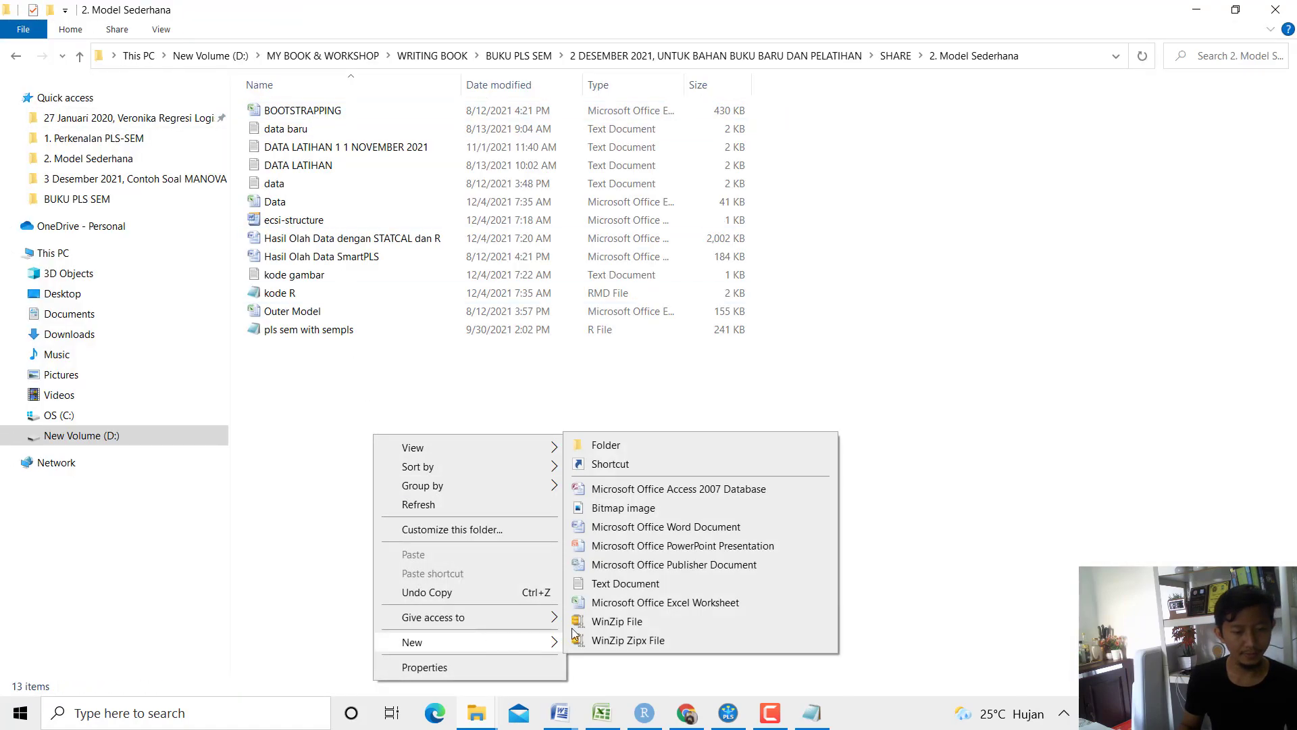
click(603, 584)
text(DA)
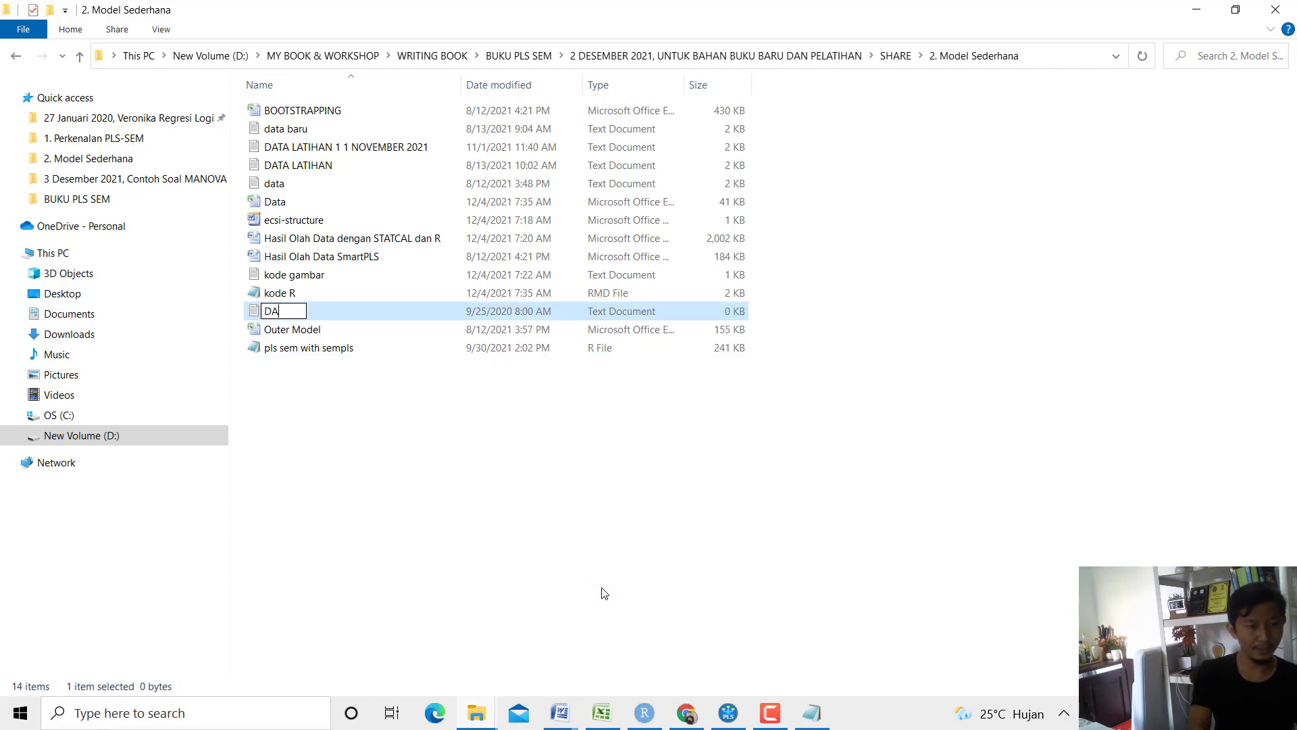
text(TA PLS KU)
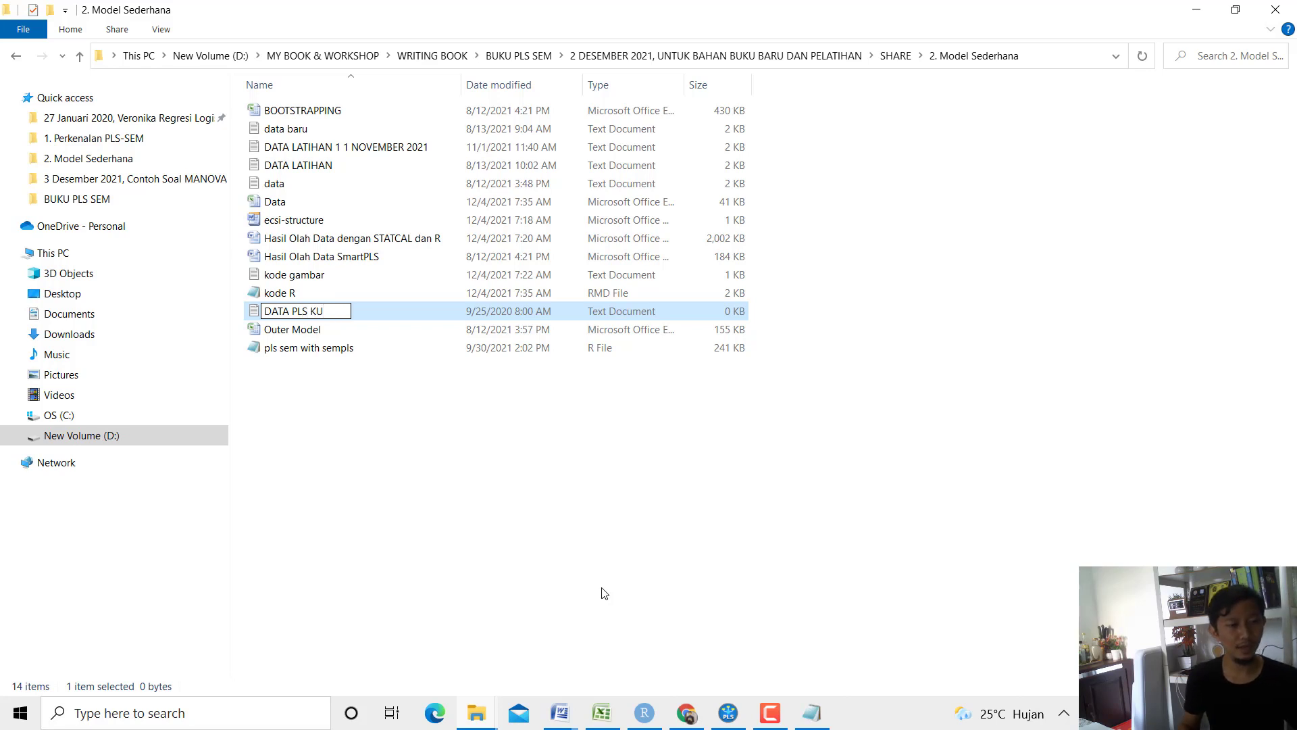
key(Return)
Open DATA PLS KU in Notepad, paste the copied data into it, then save and close the file.
key(Return)
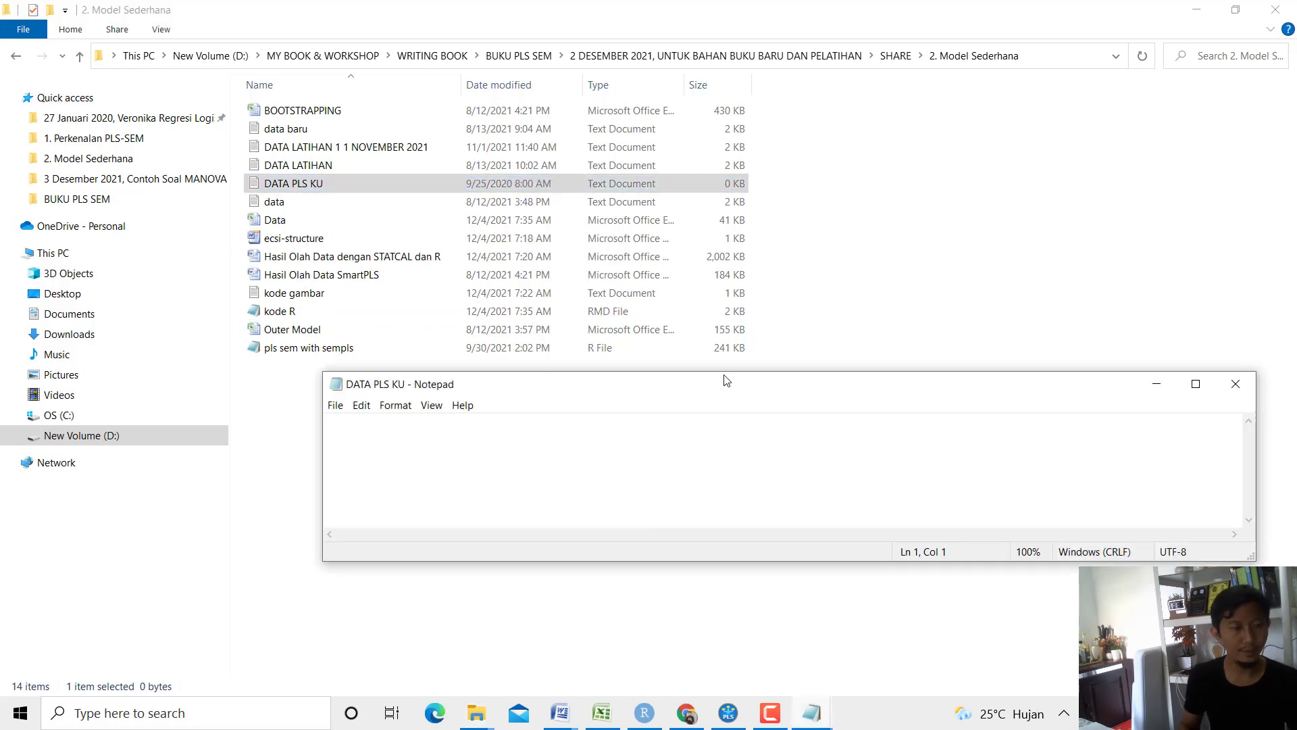
click(1196, 385)
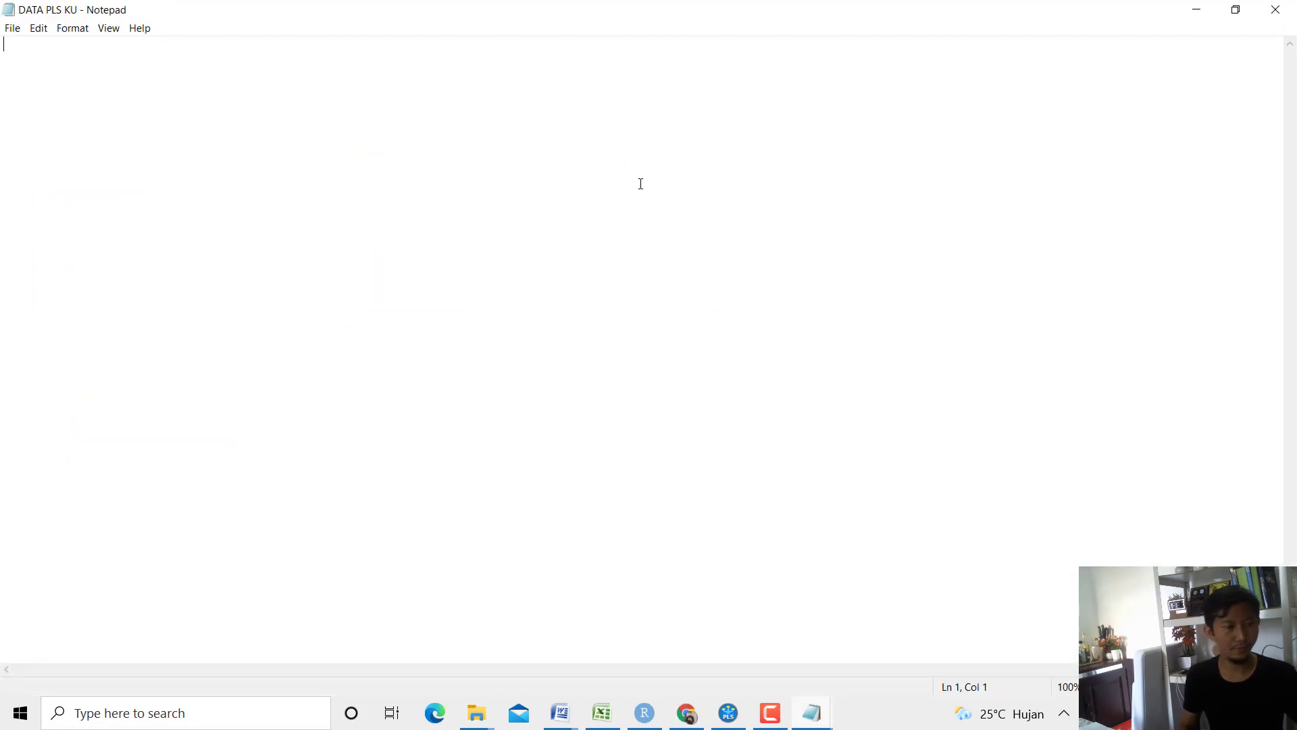
key(ctrl+v)
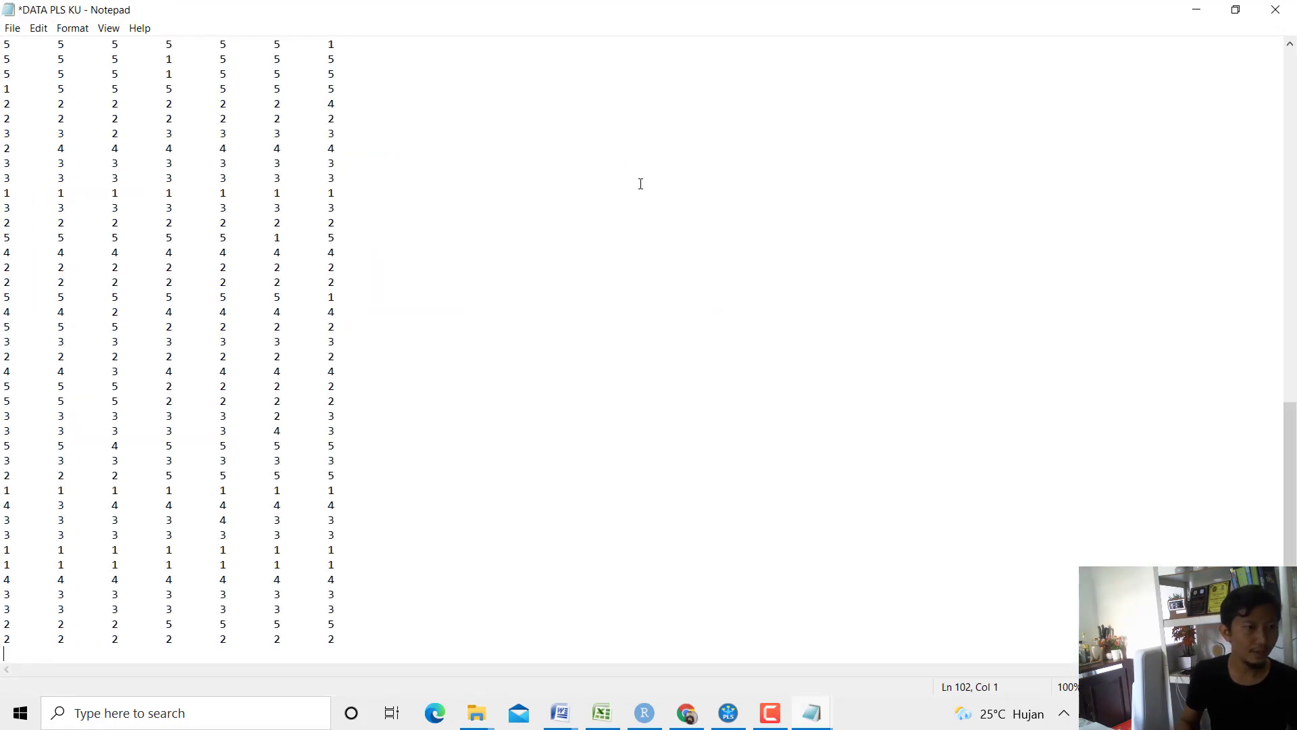
scroll(640, 182, up, 20)
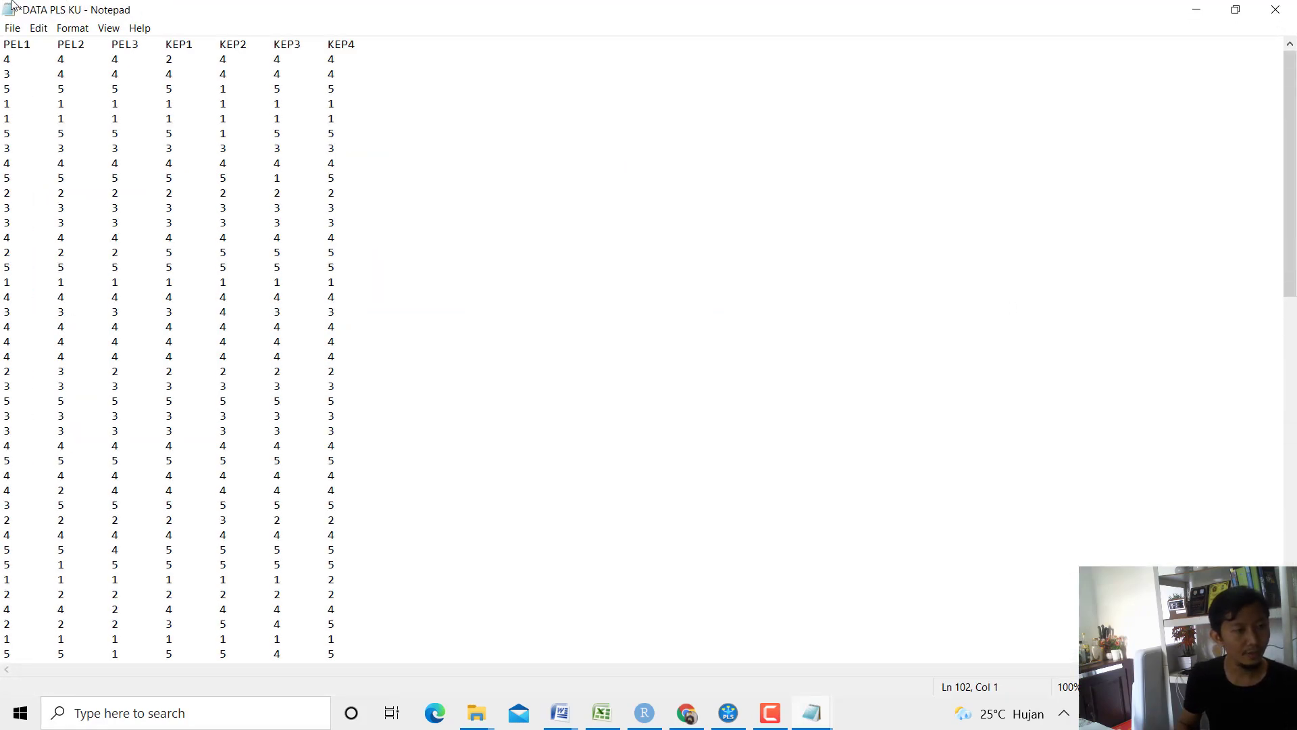
click(12, 28)
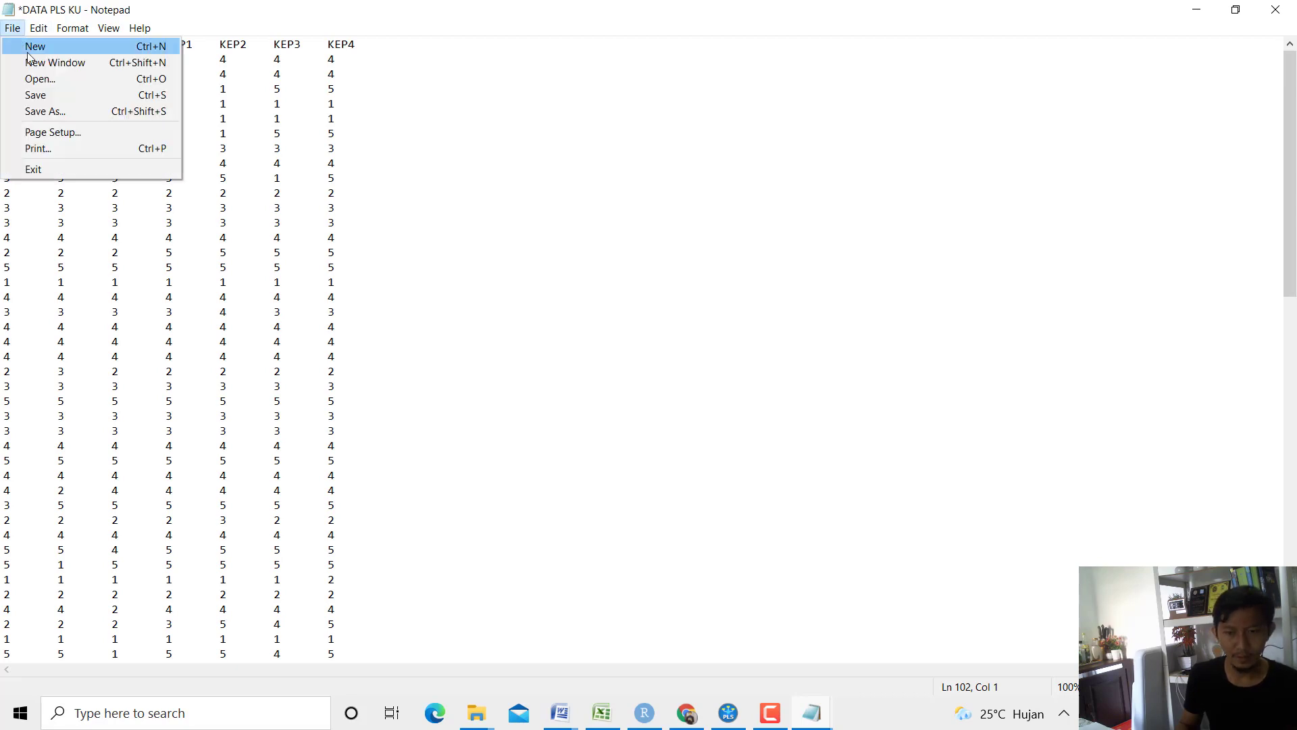
click(57, 92)
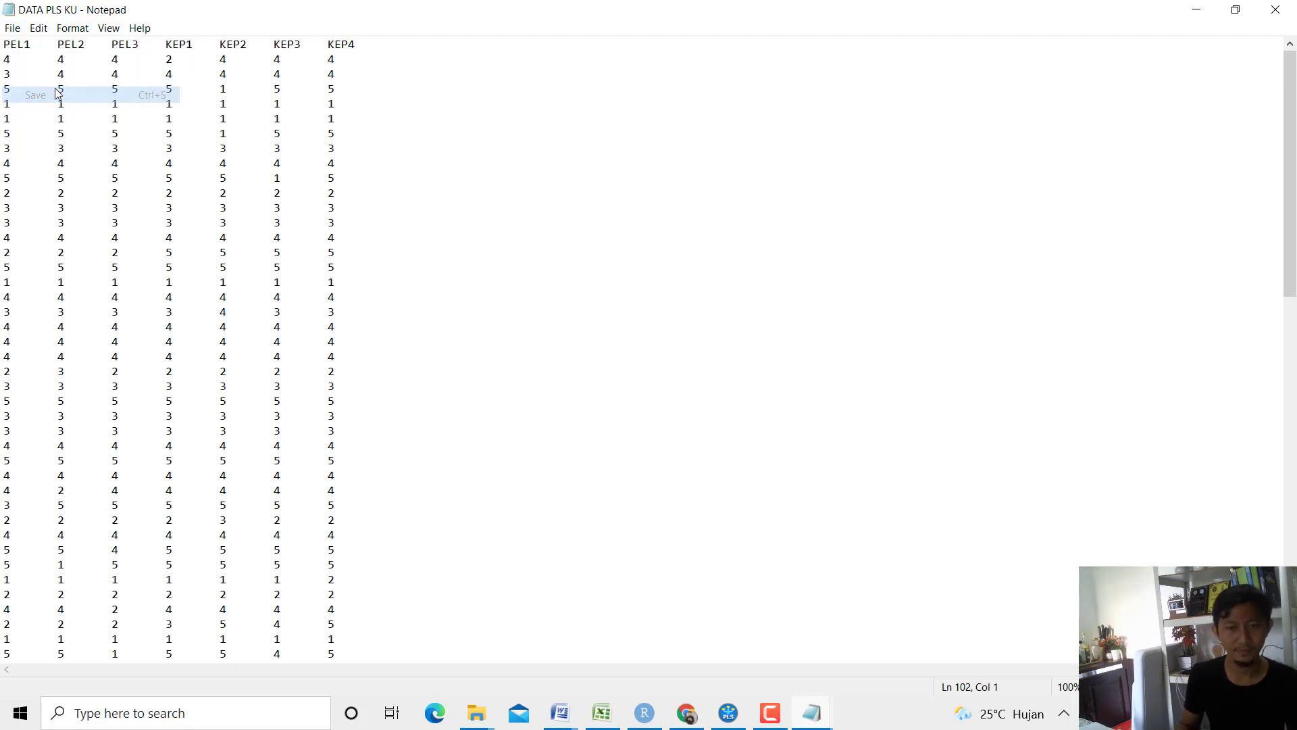
click(1276, 10)
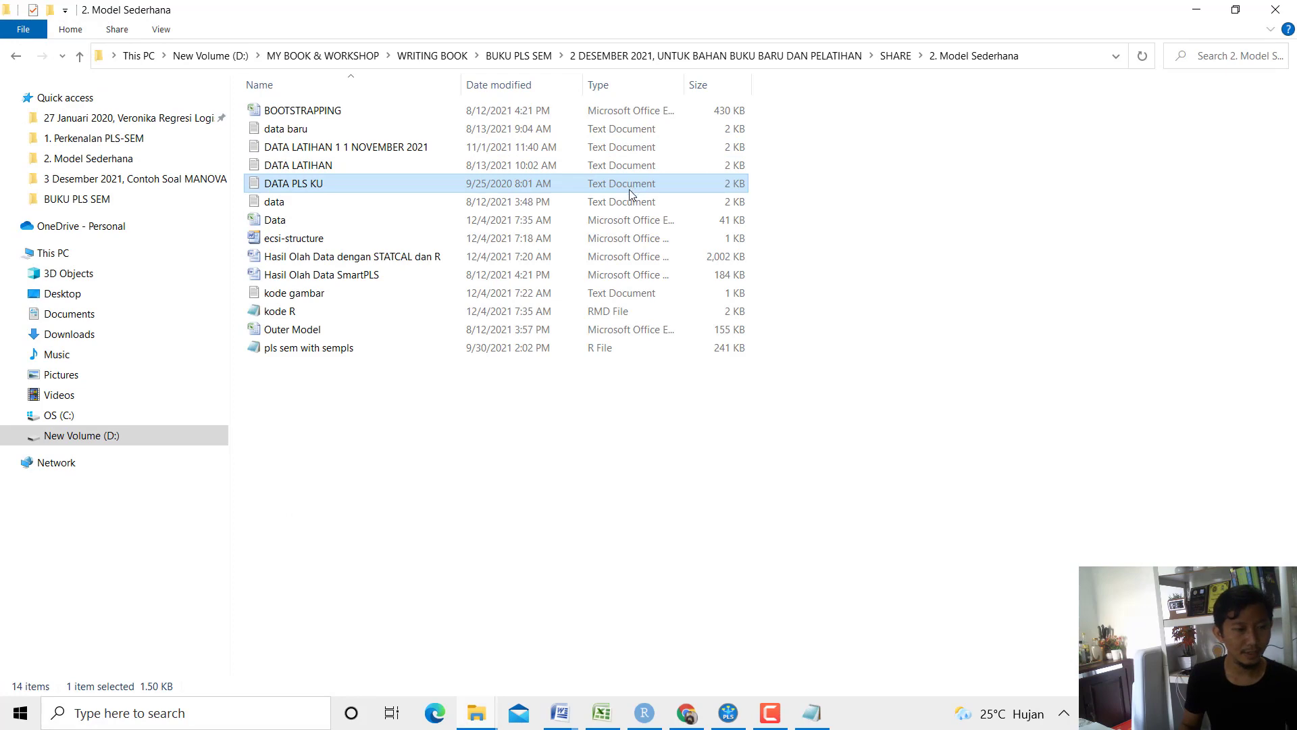
Switch to SmartPLS and create a new project named 2021 DESEMBER 4, WORKSHOP PLS MODEL 1.
click(729, 713)
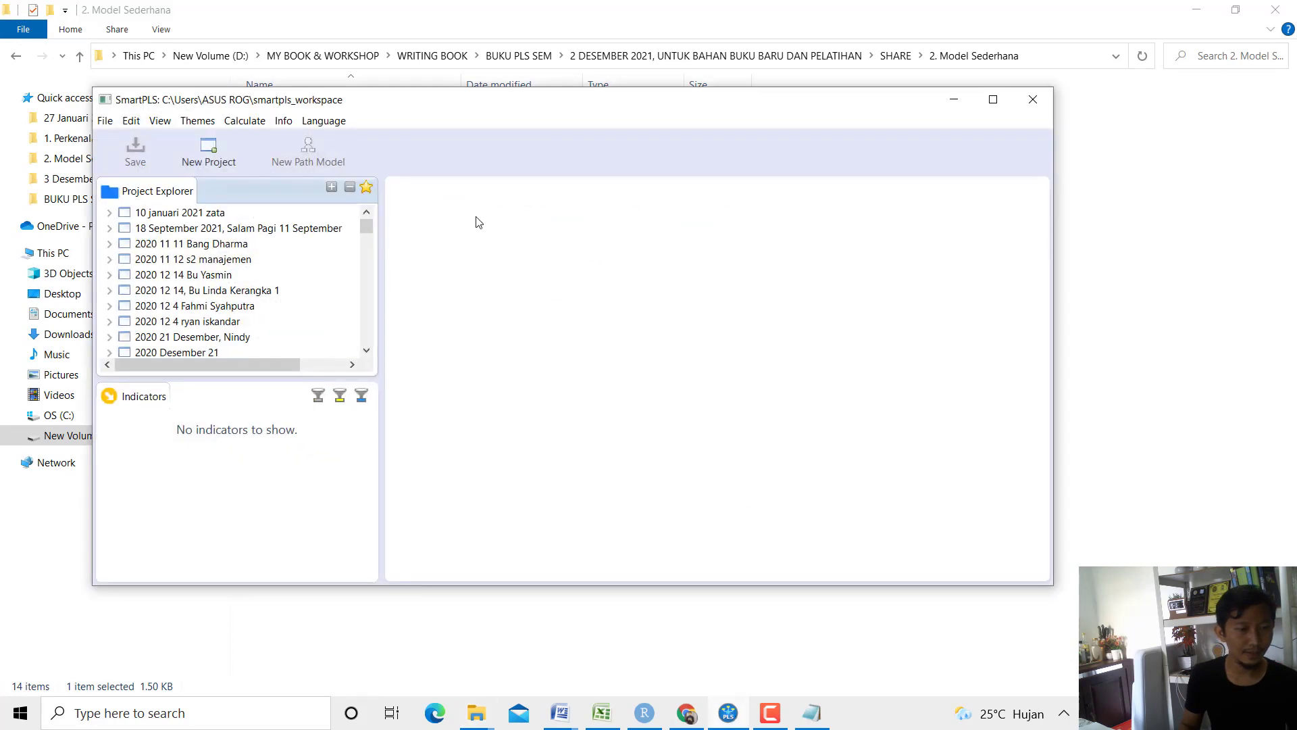
drag(382, 260, 216, 279)
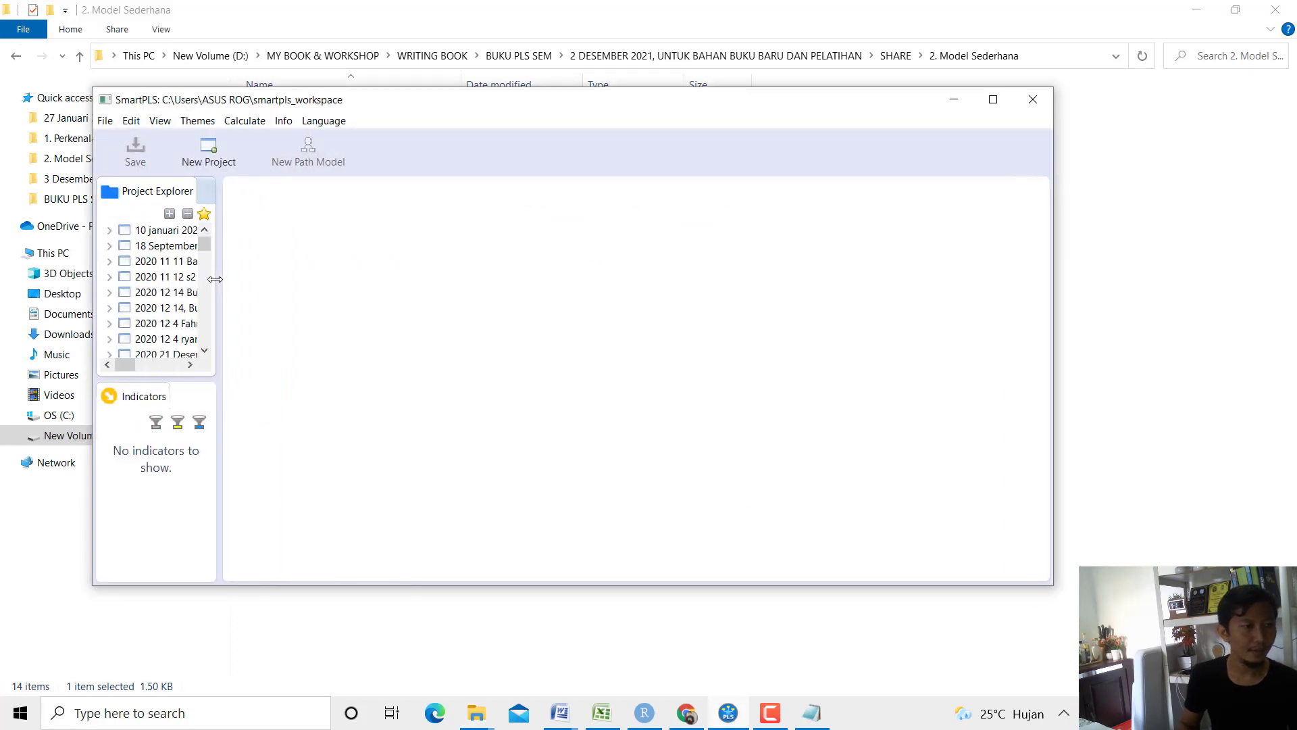
click(994, 100)
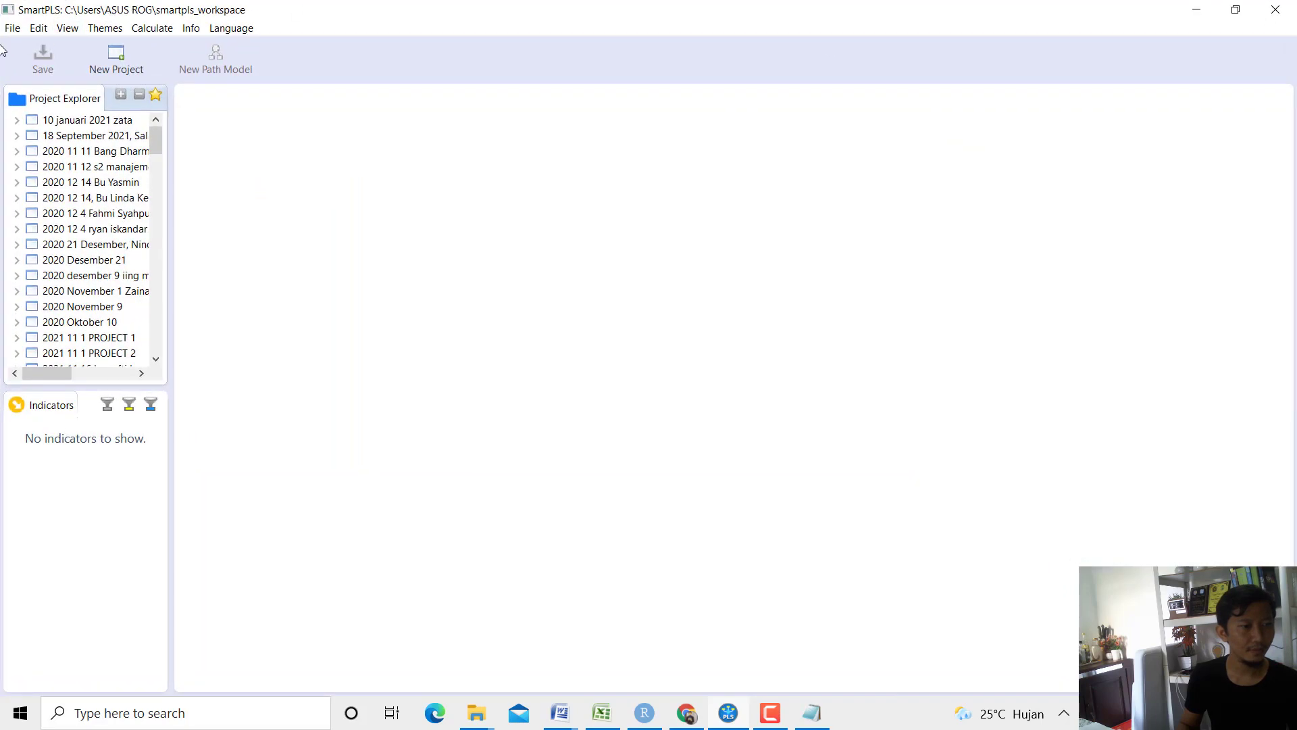
click(13, 28)
click(86, 50)
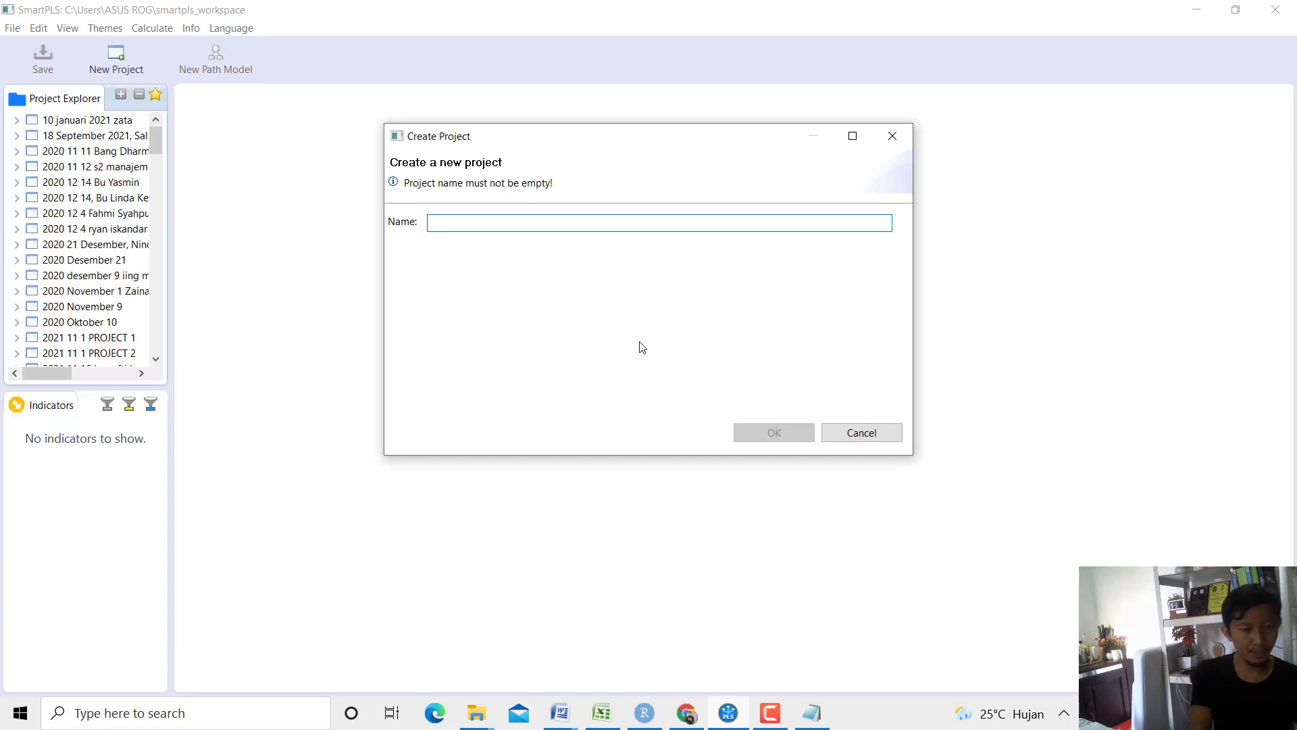
text(2021 DESEMBER 4, WORKSHOP PLS M)
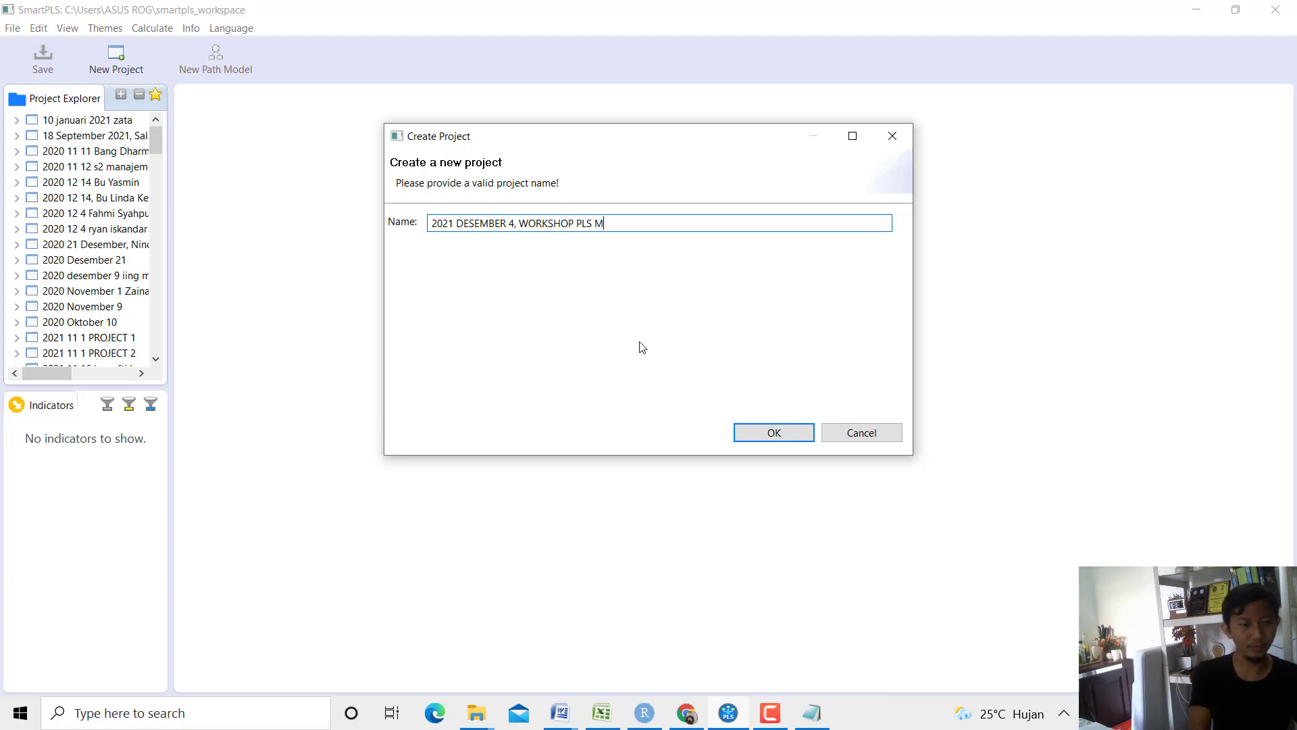
text(DEL 1)
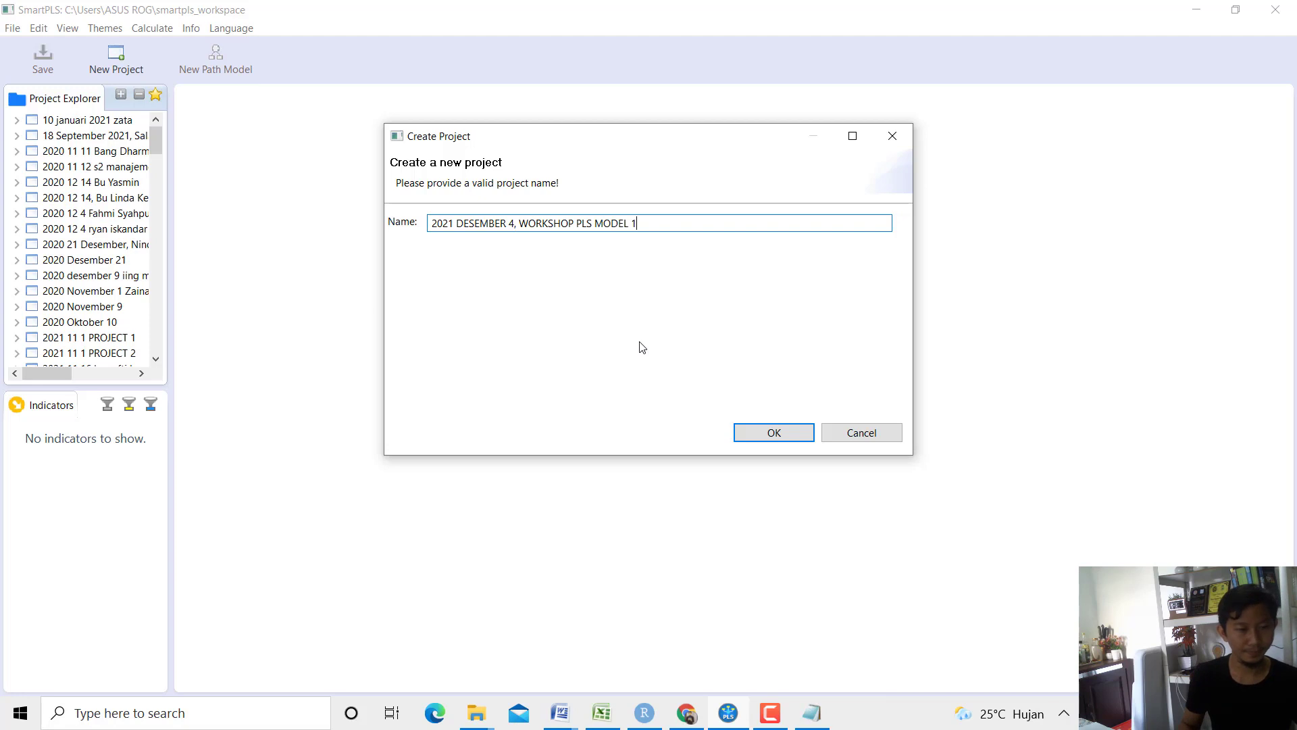
click(774, 433)
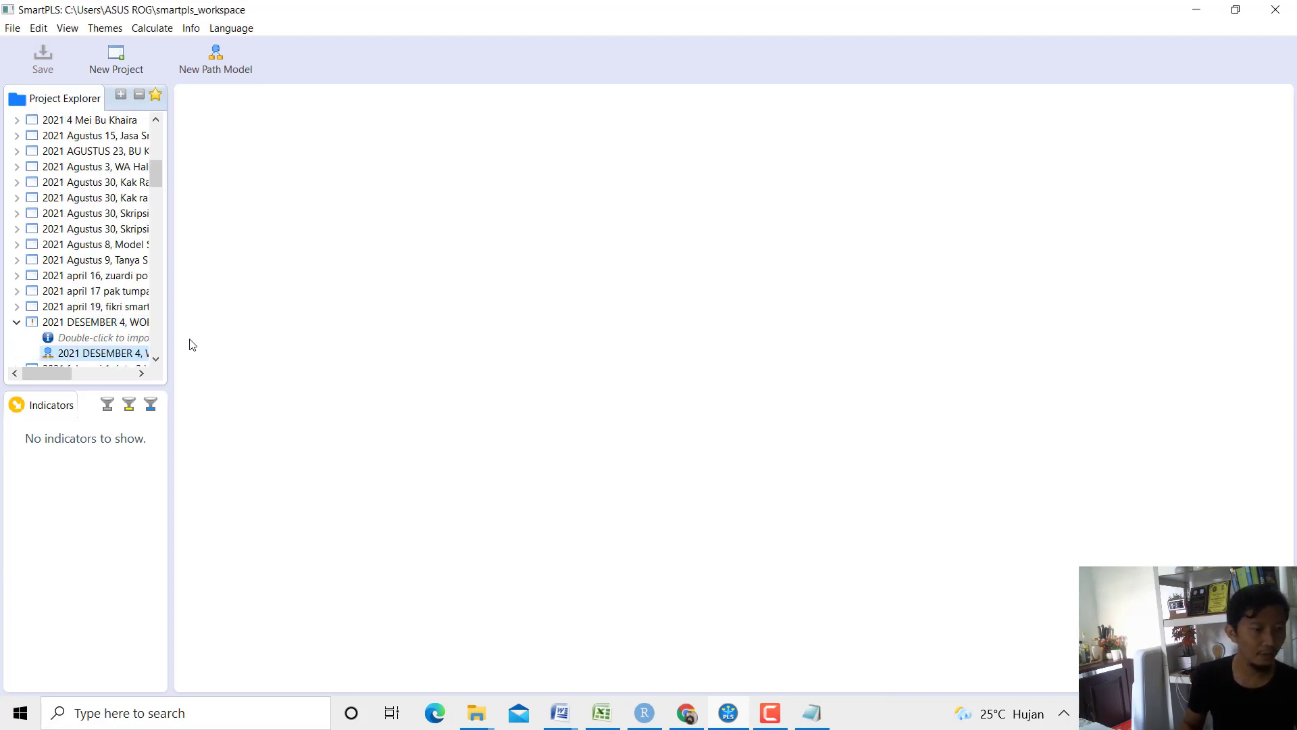
Start importing a data file into the new project and browse to the 2. Model Sederhana folder under 2 DESEMBER 2021.
click(106, 342)
double_click(106, 342)
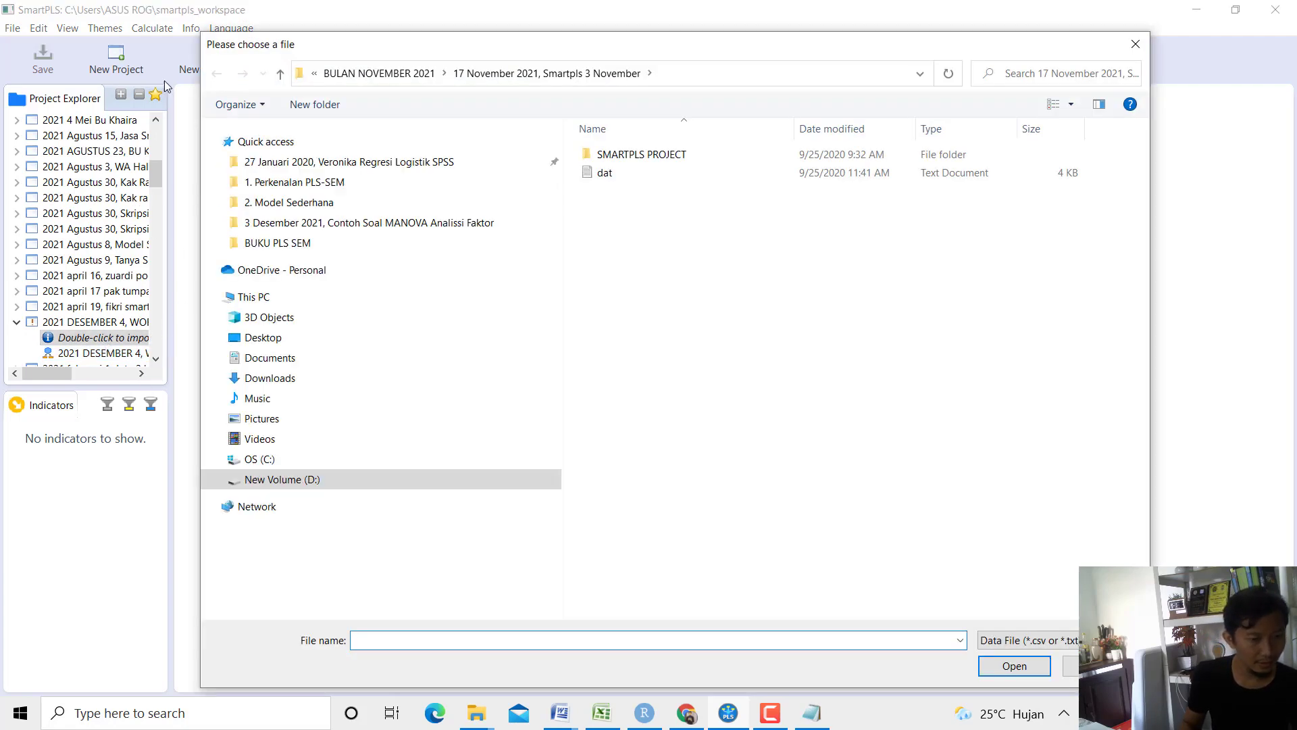
click(291, 202)
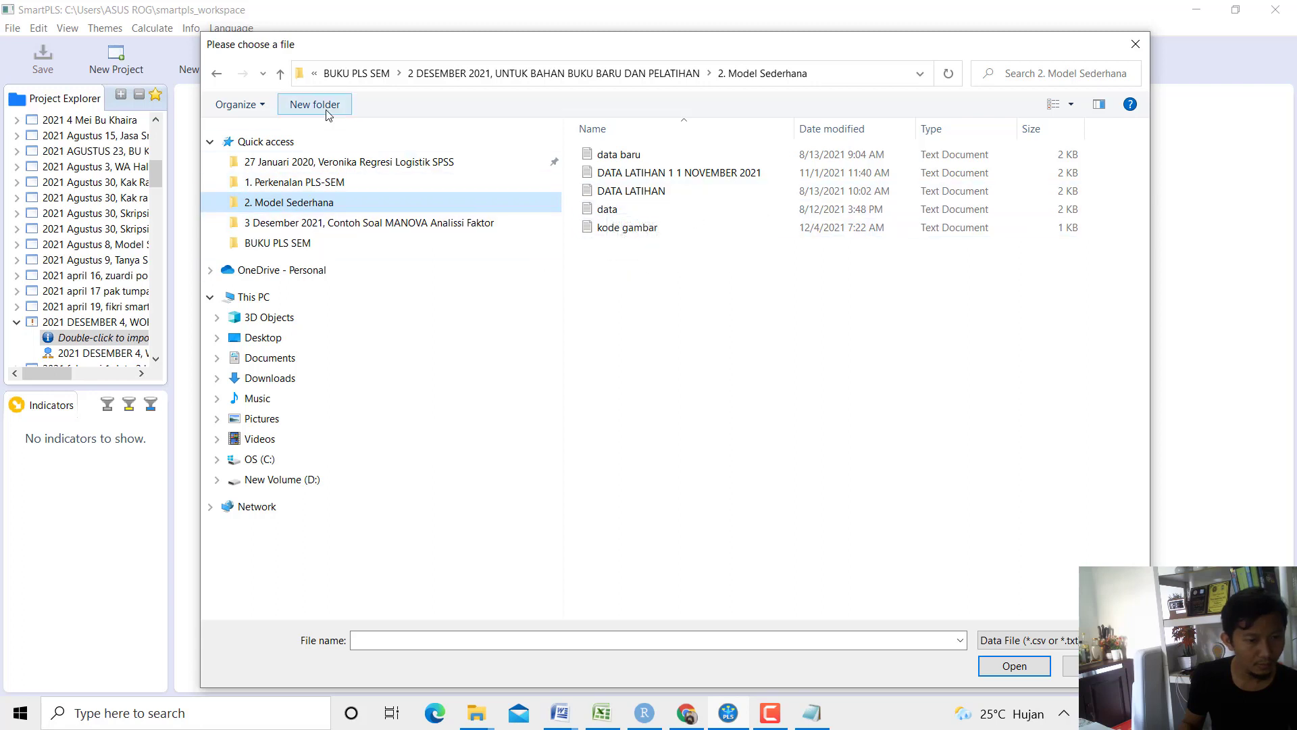
click(280, 73)
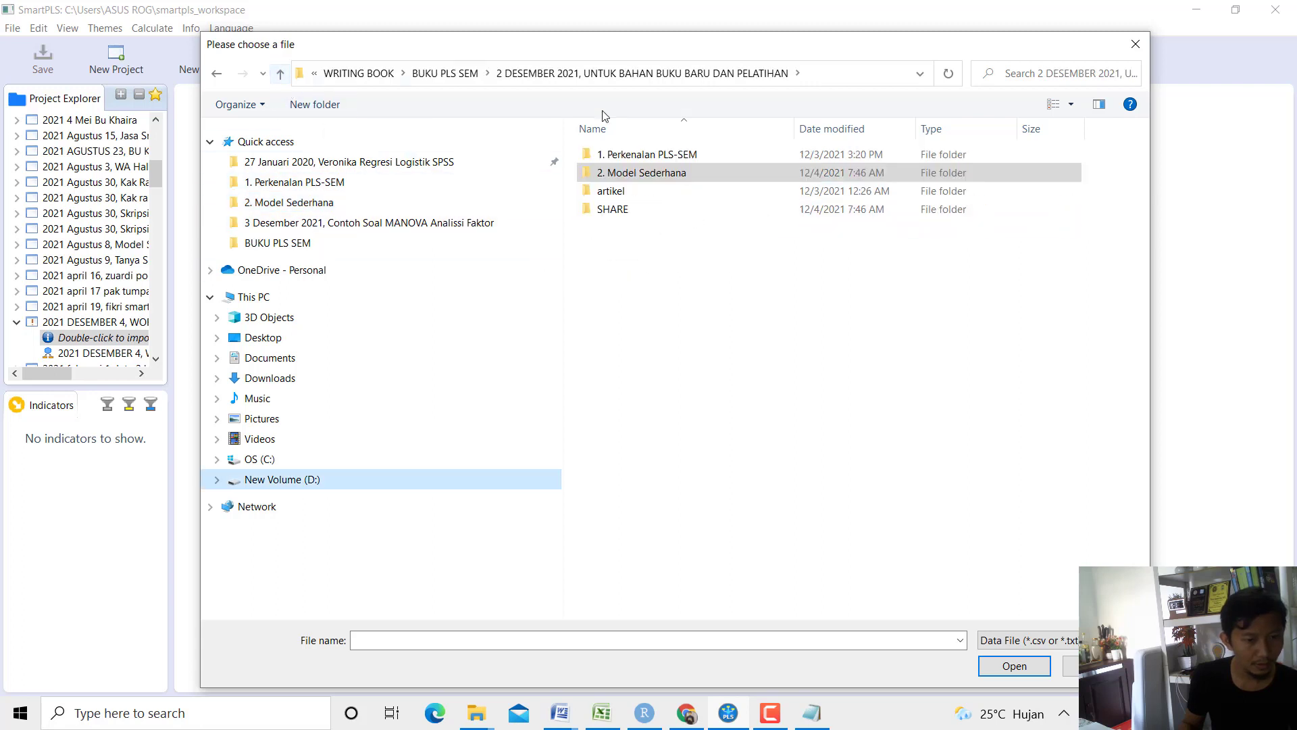
double_click(649, 175)
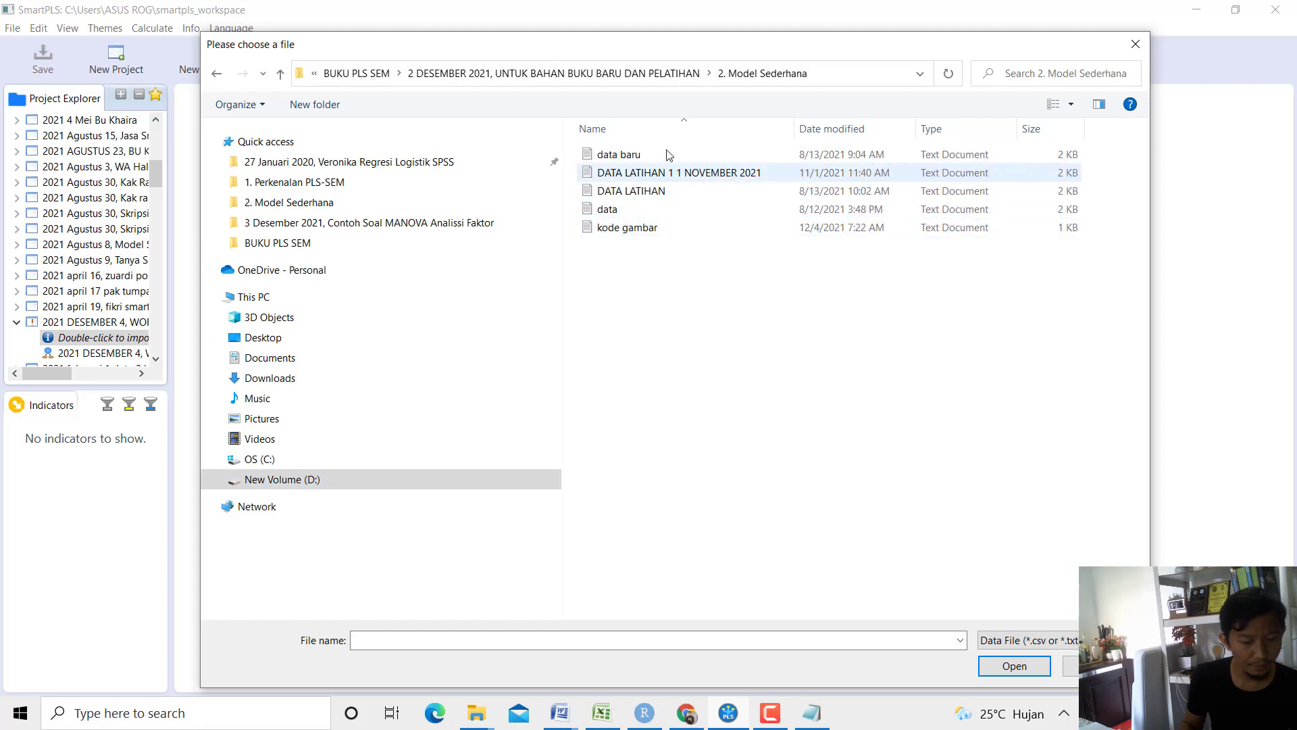
Switch to File Explorer and check the folder path of the DATA PLS KU text file, tracing it through the SHARE folder.
click(811, 713)
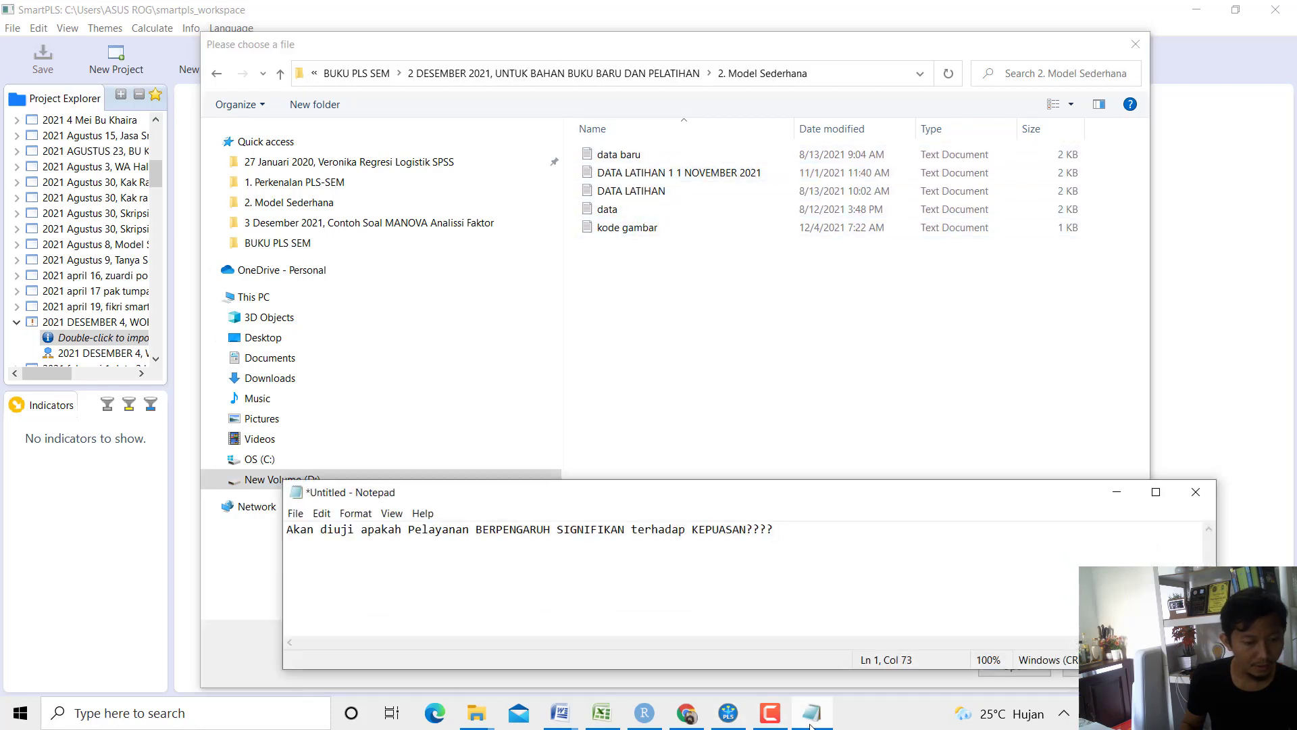
click(811, 713)
click(483, 715)
mouse_move(574, 639)
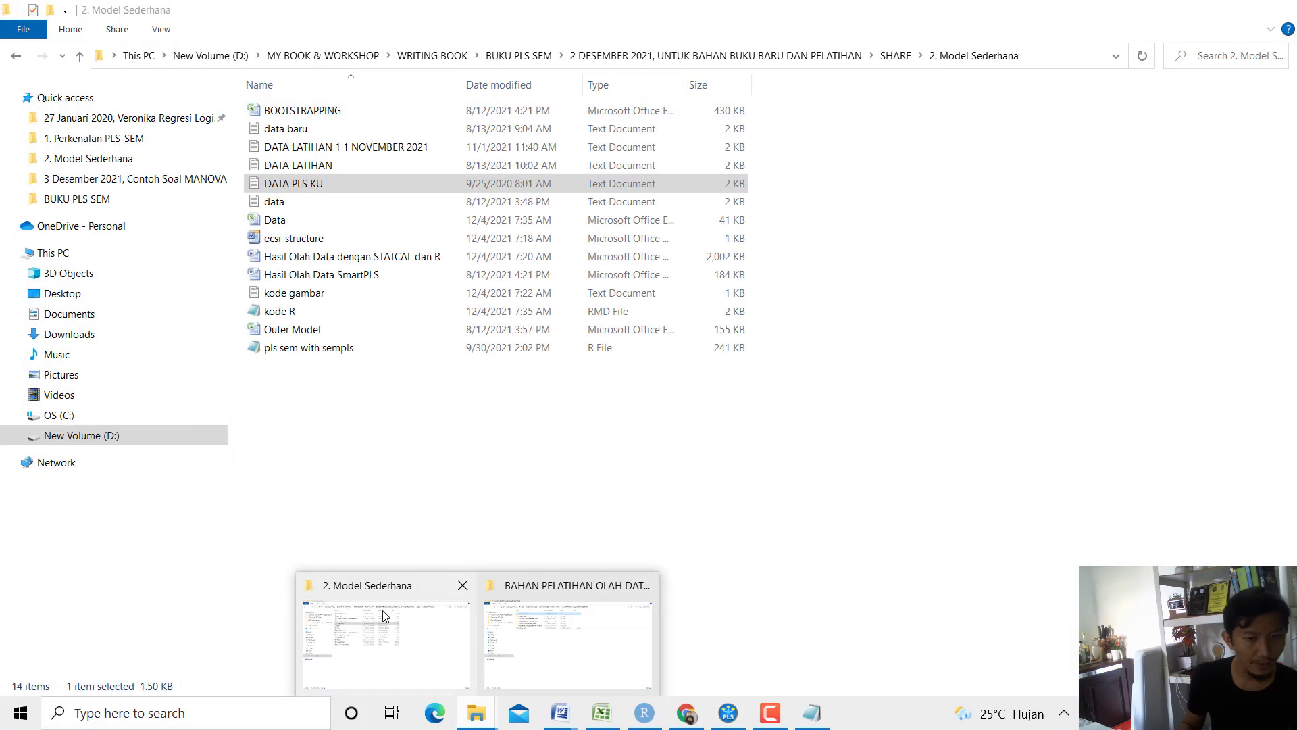
click(389, 639)
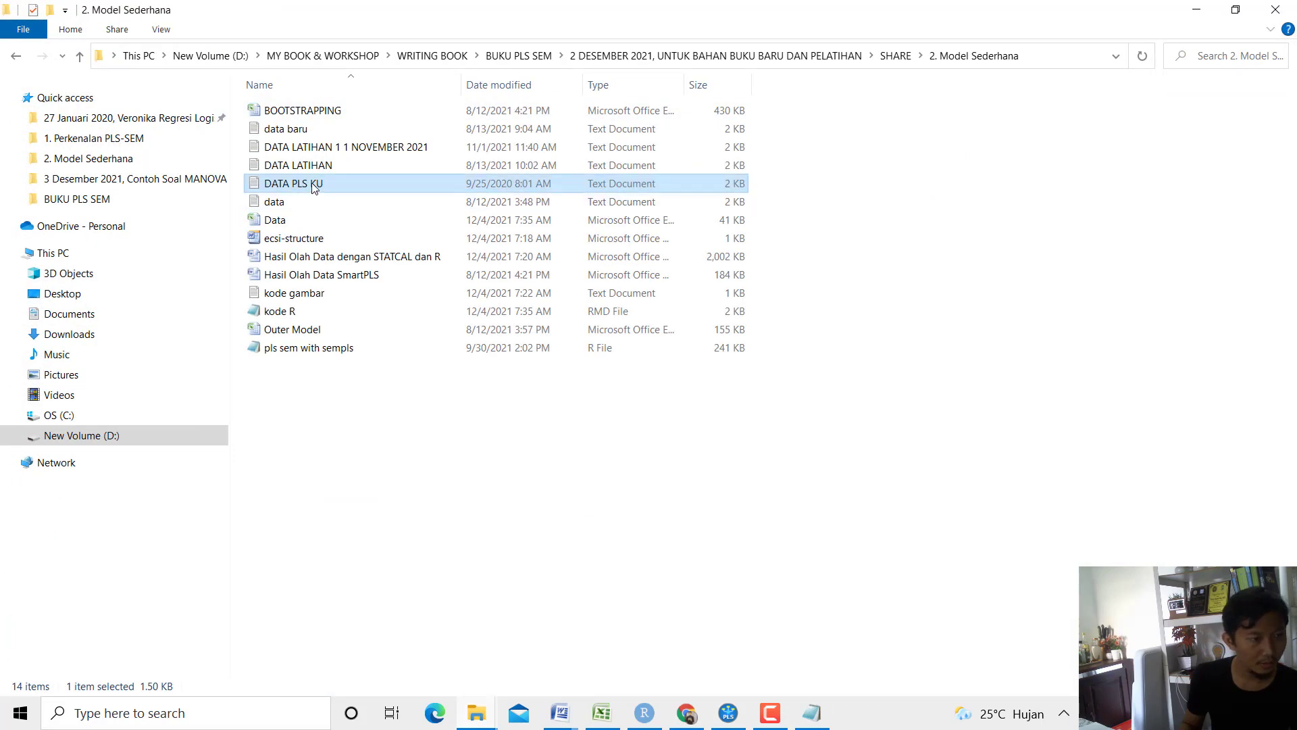
click(80, 60)
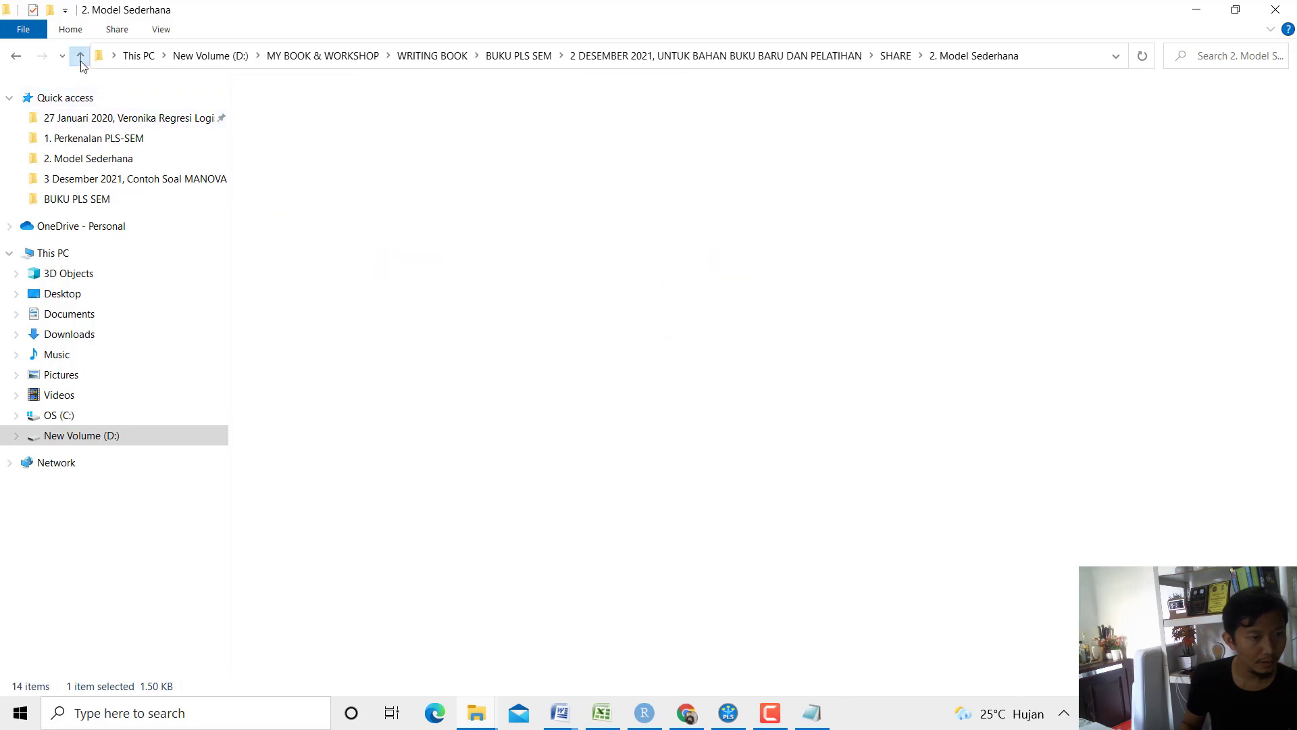
click(80, 59)
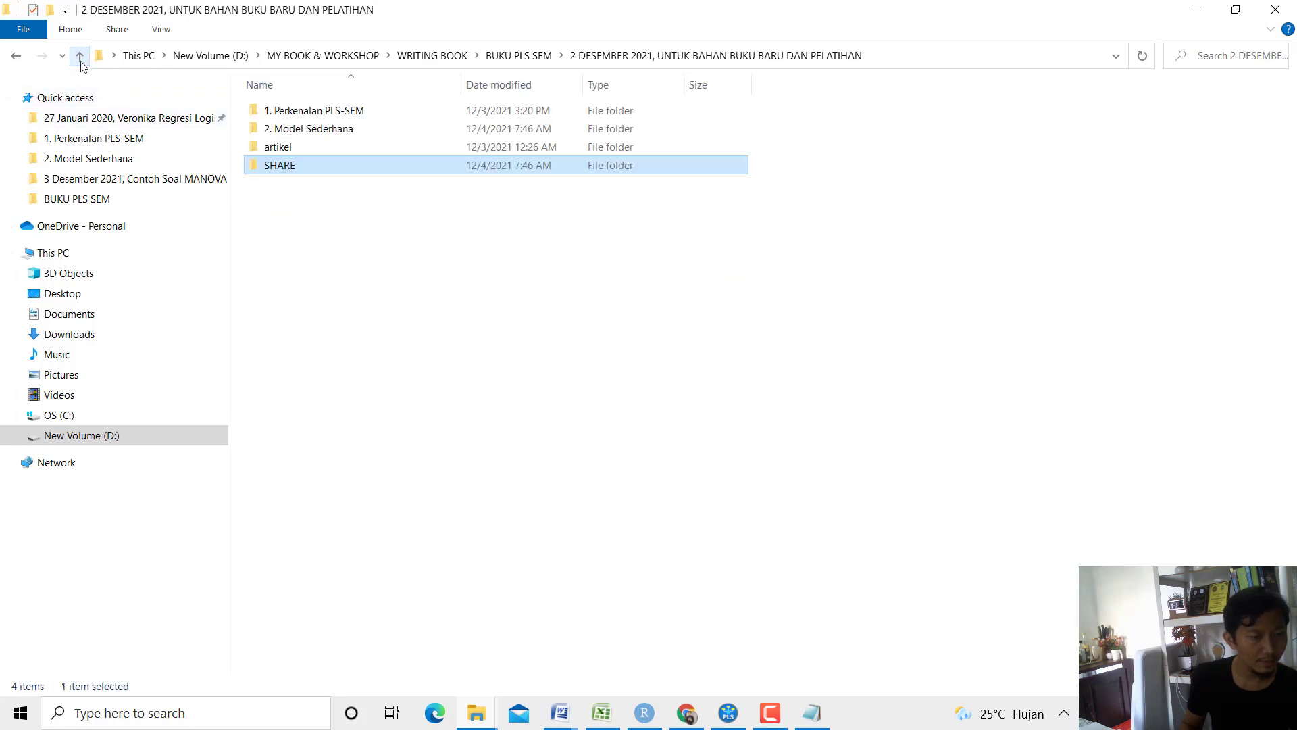
double_click(298, 165)
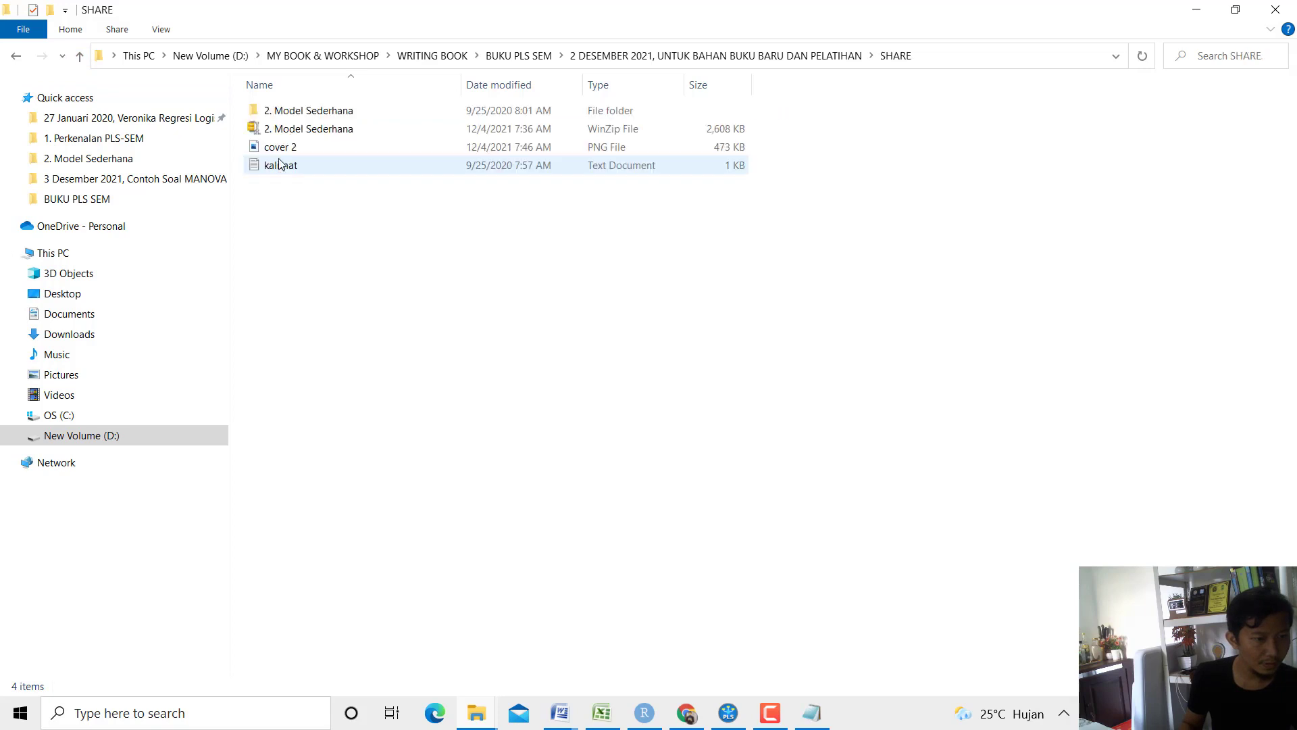
double_click(305, 109)
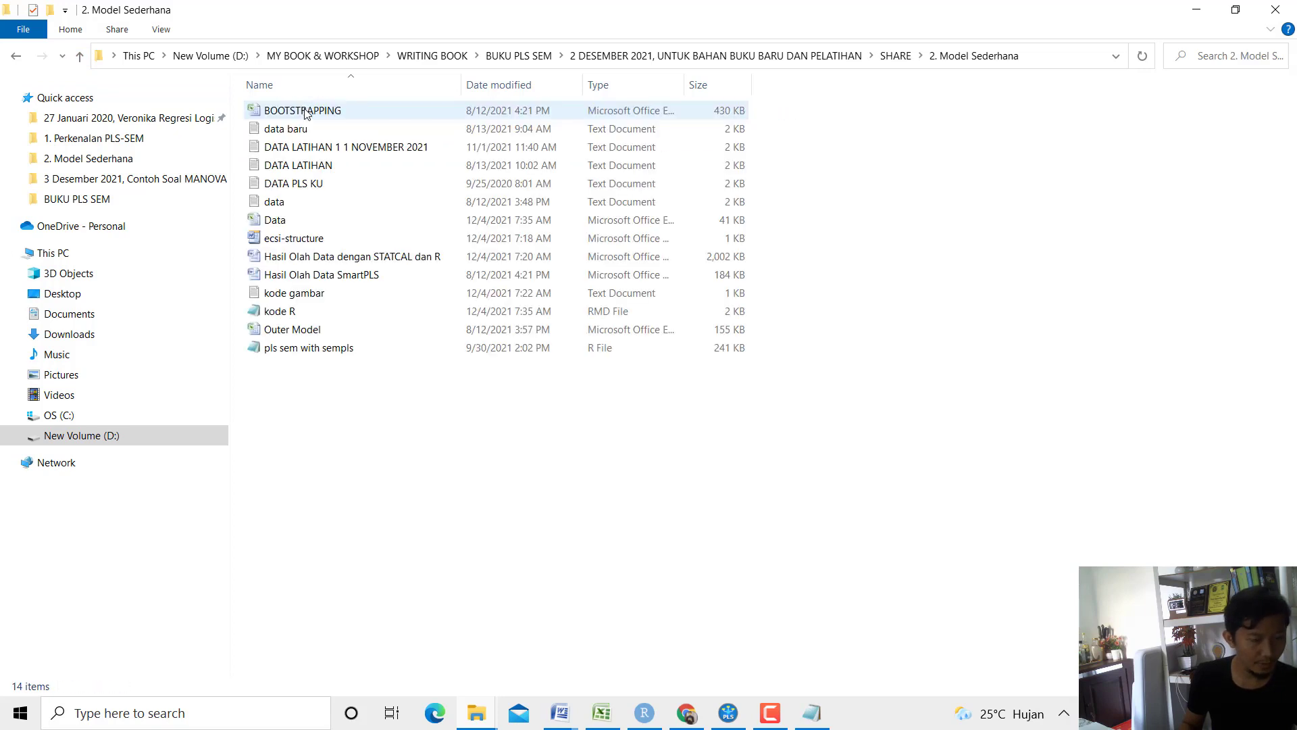
click(299, 189)
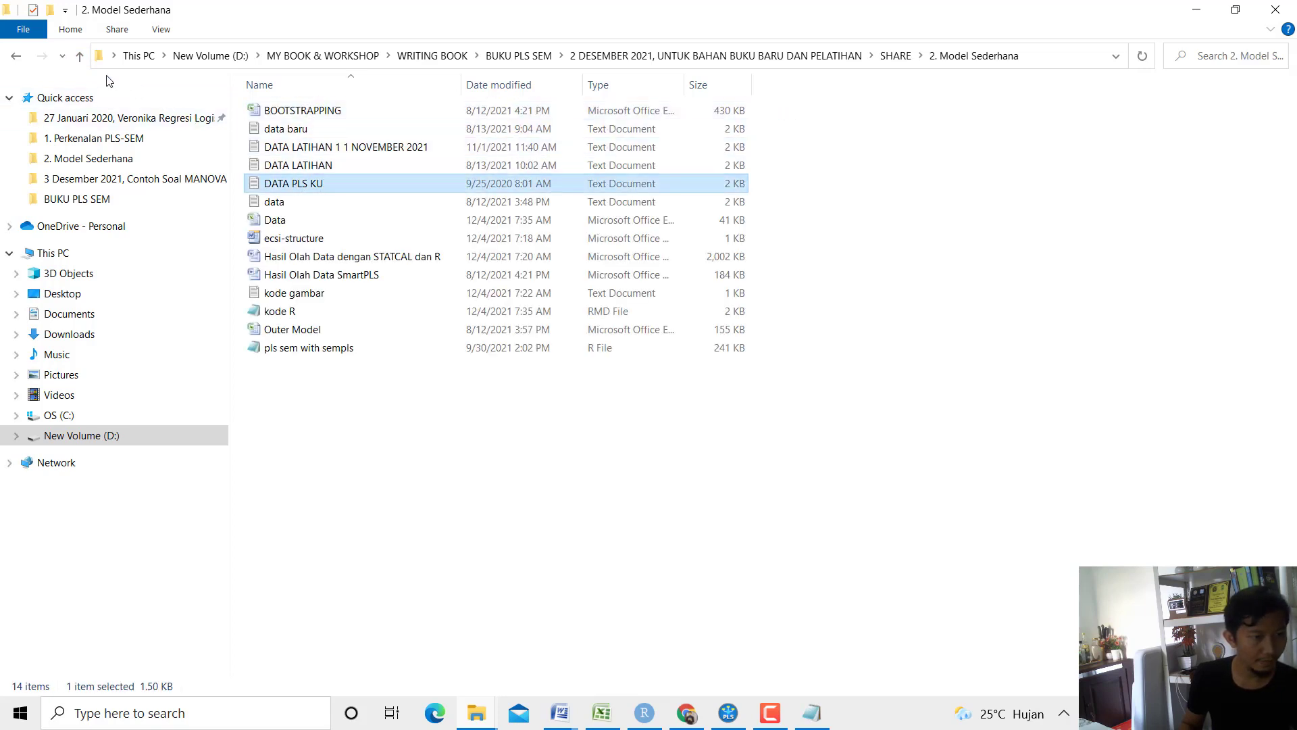
click(80, 56)
click(80, 56)
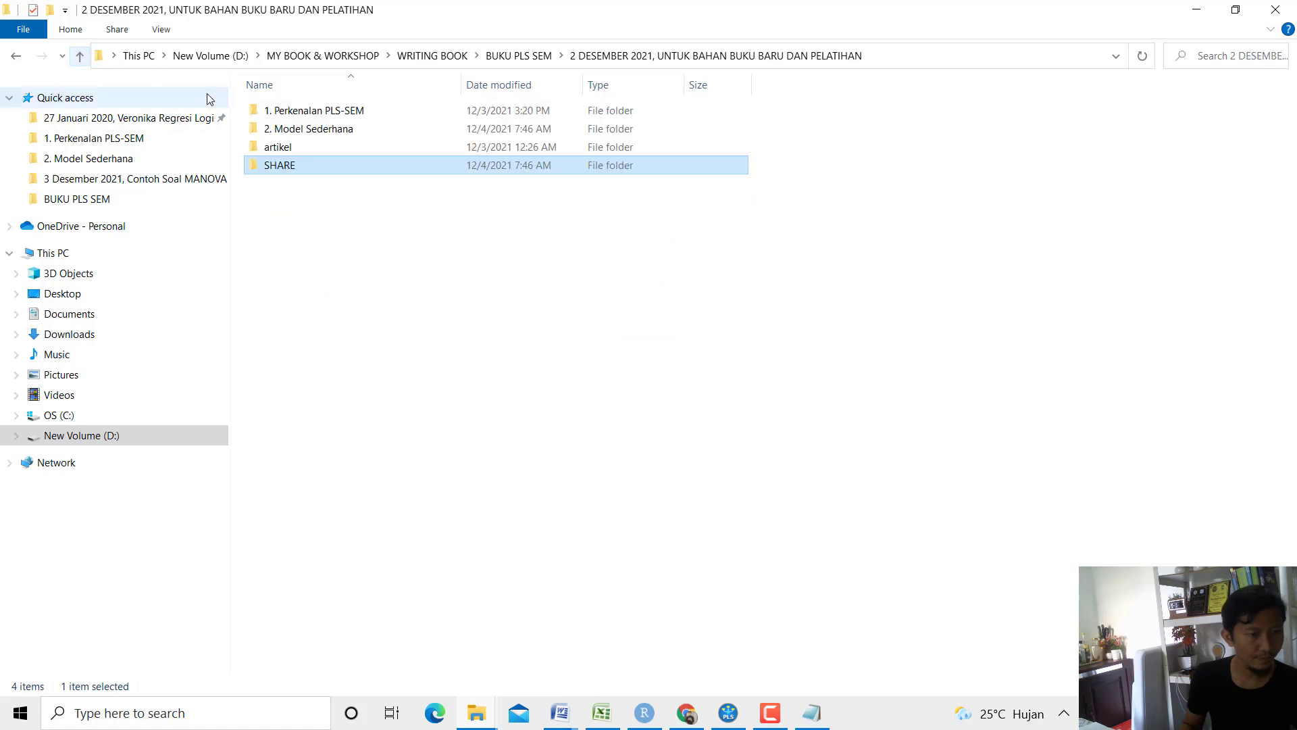
Paste the copied DATA PLS KU text file into the 2. Model Sederhana folder and check its contents in Notepad.
double_click(306, 129)
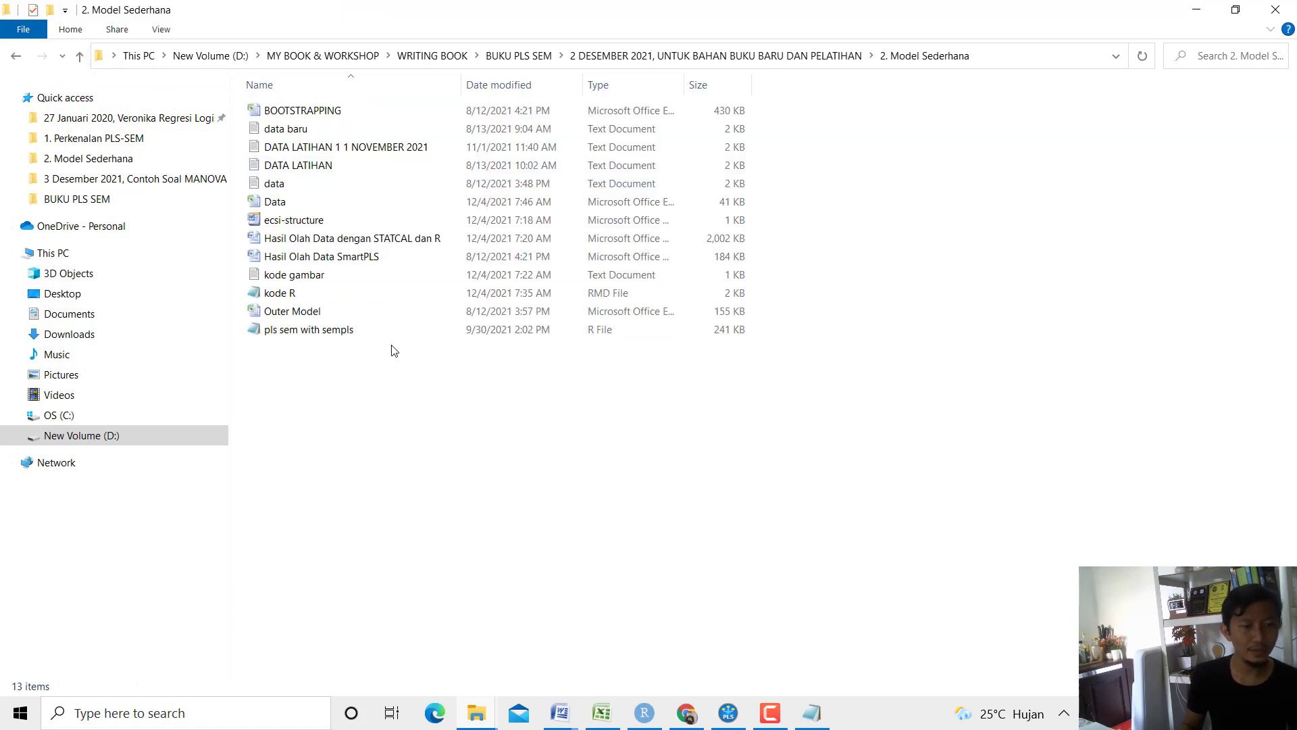
key(ctrl+v)
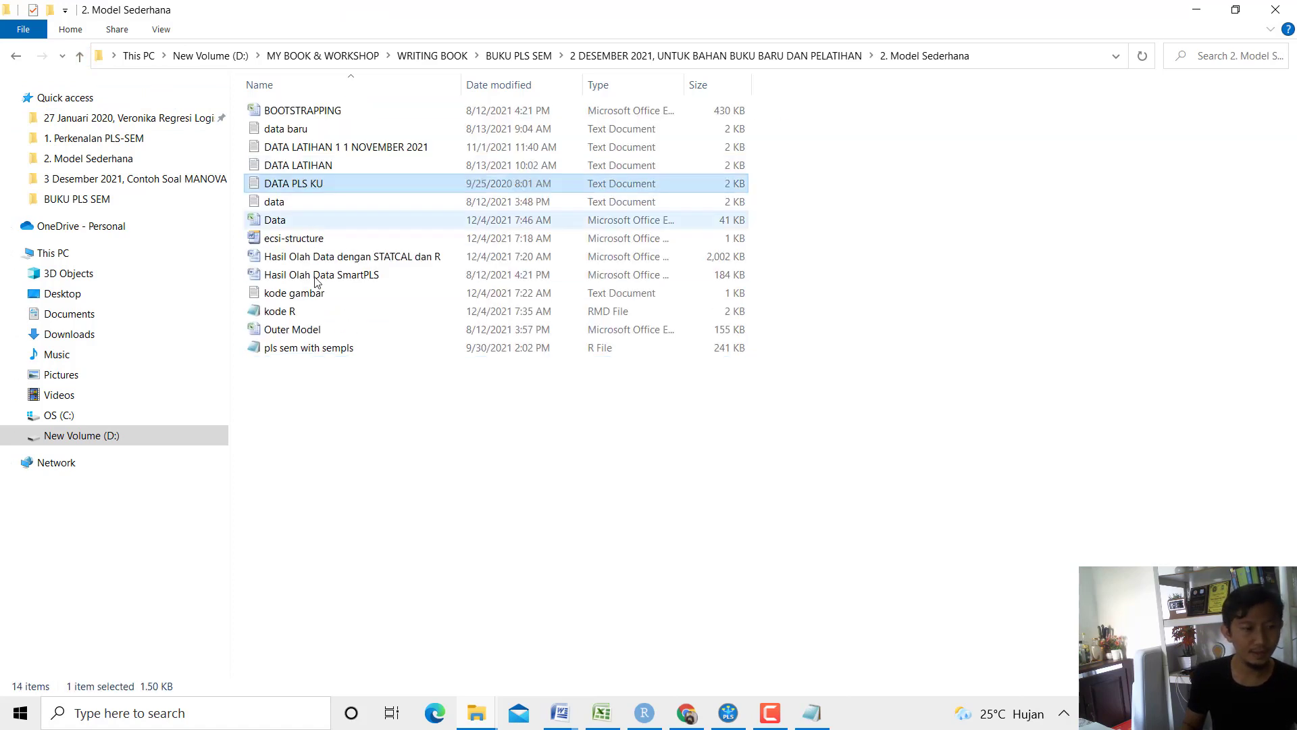
double_click(315, 189)
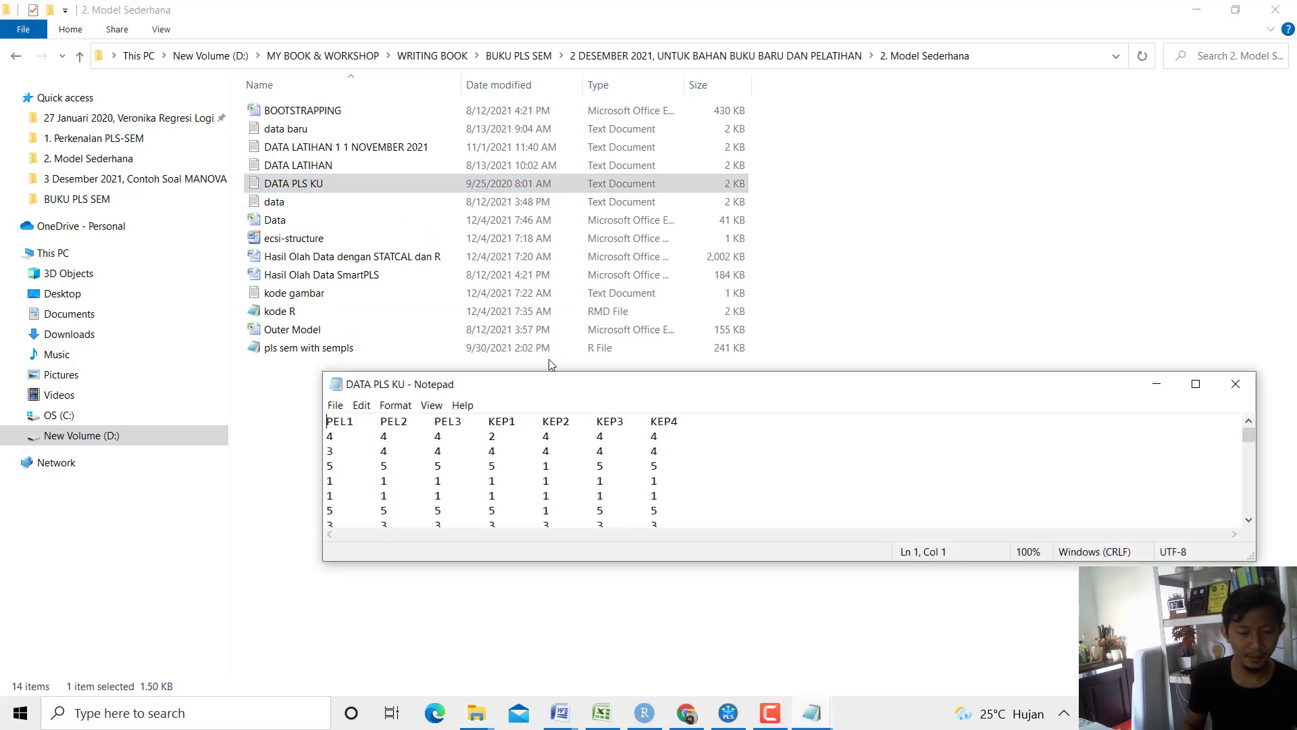
click(1236, 384)
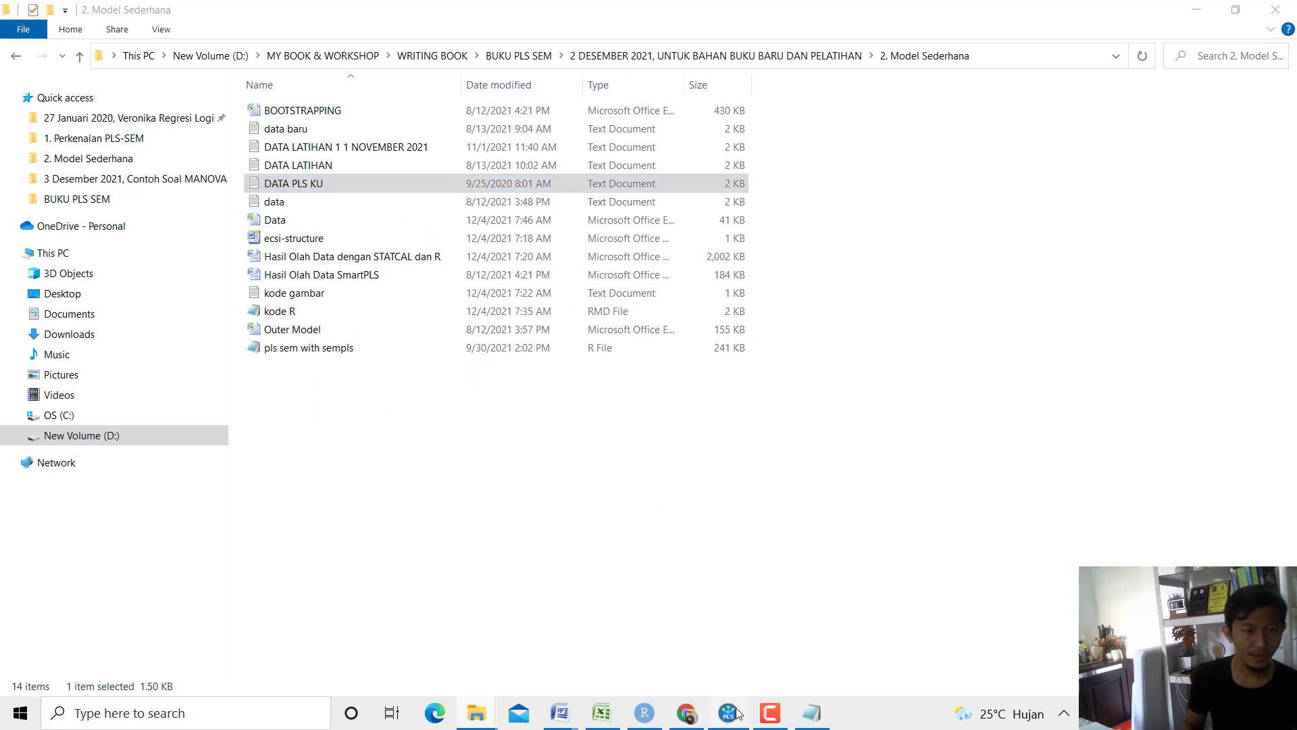
Switch to SmartPLS and import the DATA PLS KU text file into the project under the name DATA PLS KU.
click(739, 713)
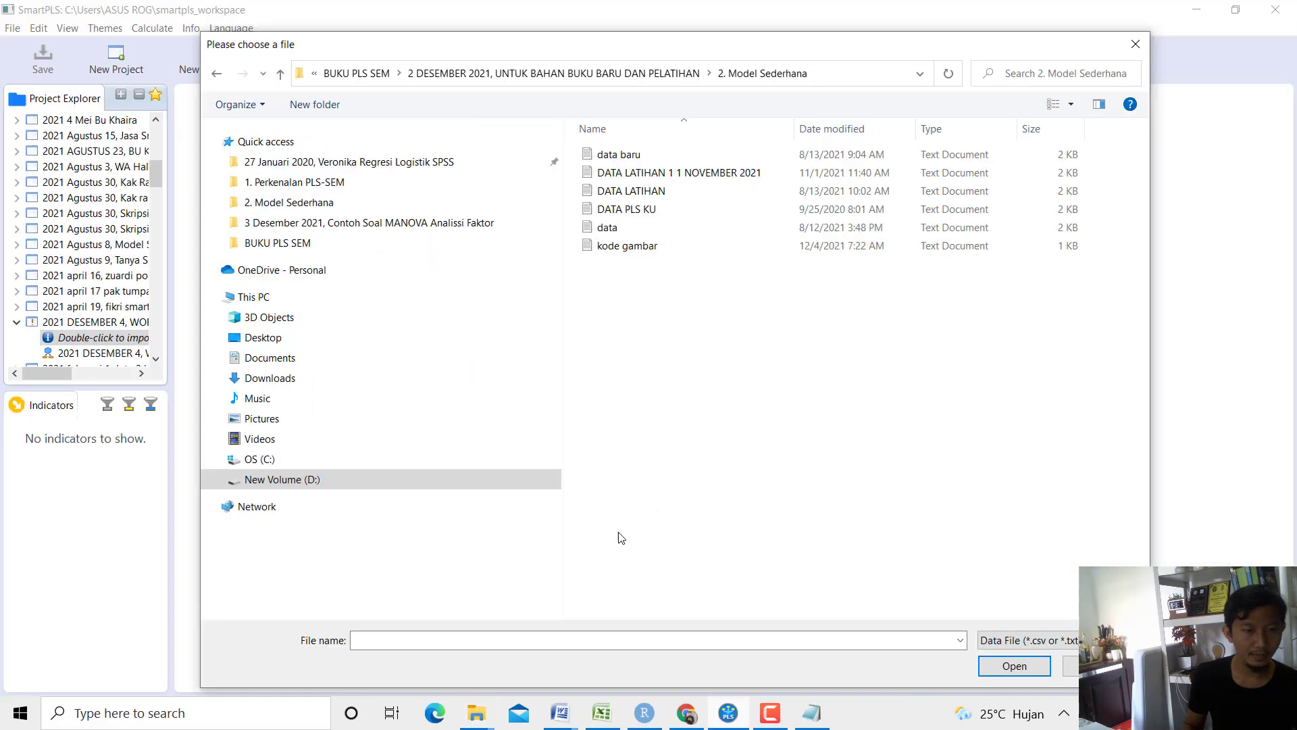
click(654, 211)
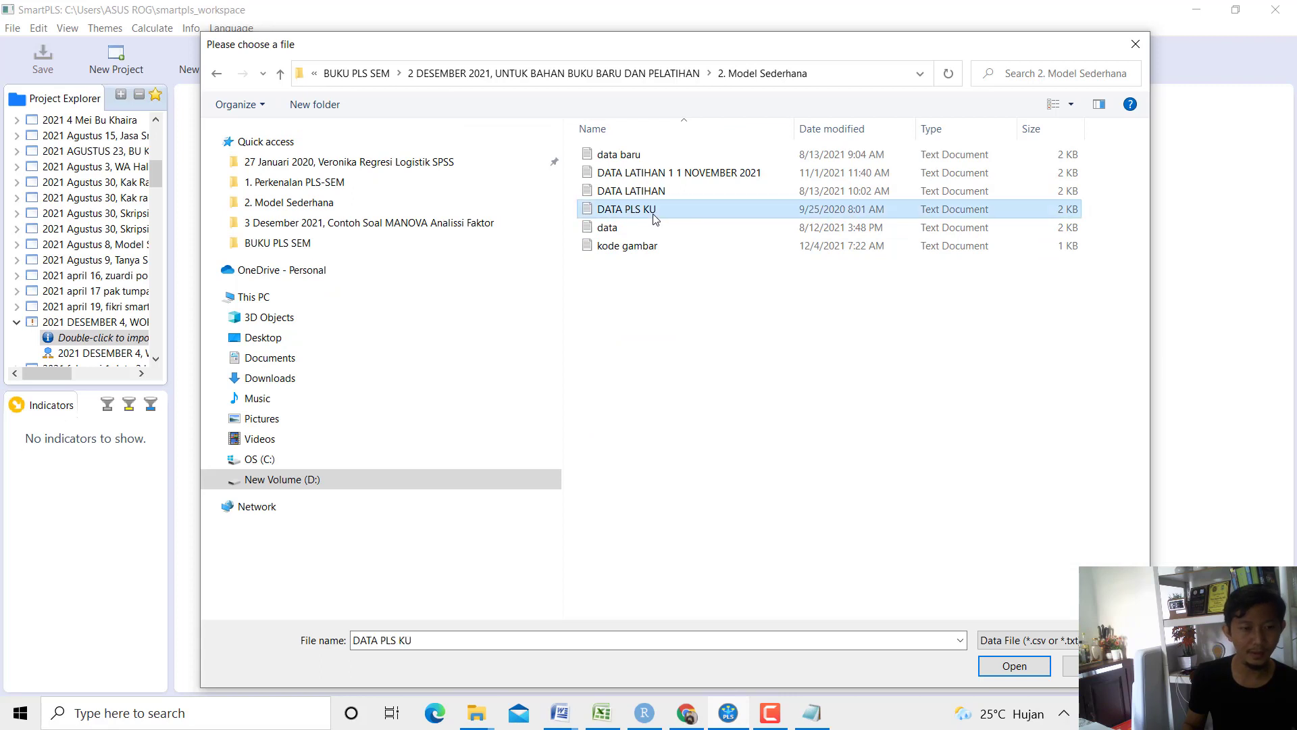
click(1014, 667)
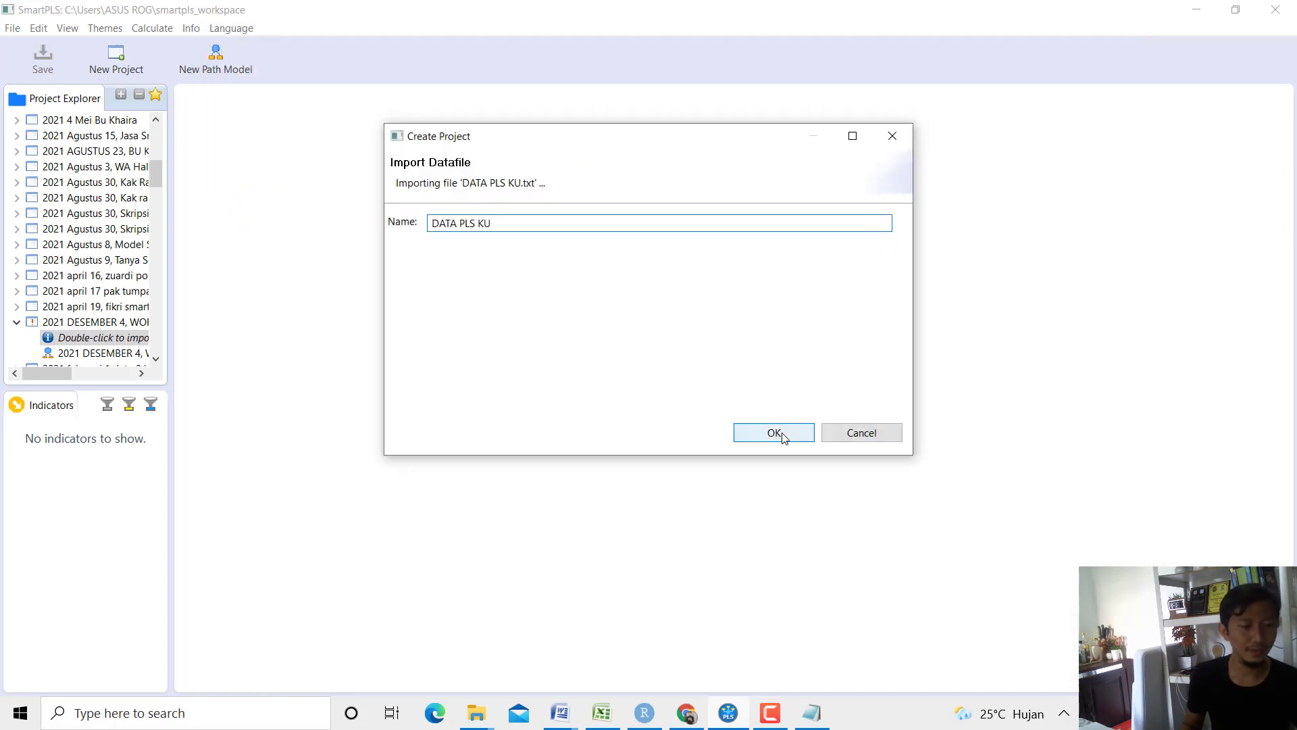
click(775, 433)
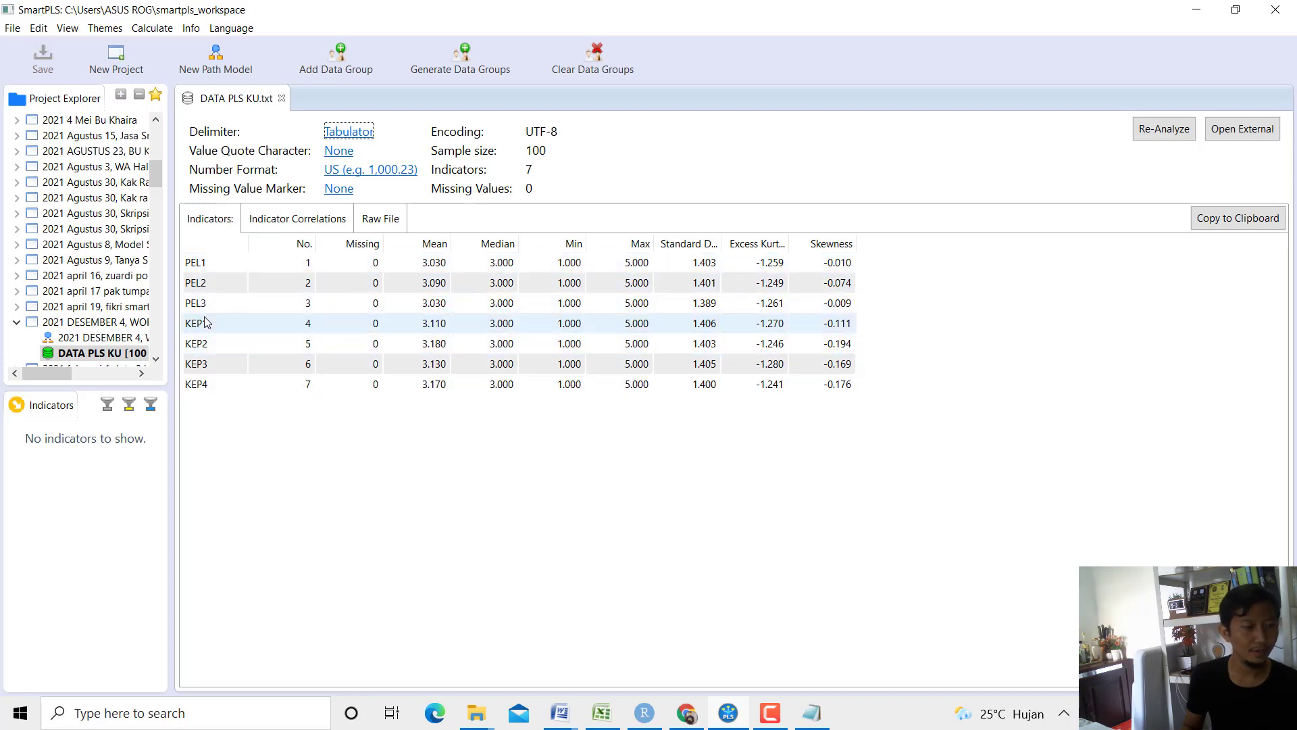
Open the 2021 DESEMBER 4, WORKSHOP PLS MODEL 1 path model and place two latent variables side by side on the canvas.
click(95, 344)
double_click(93, 338)
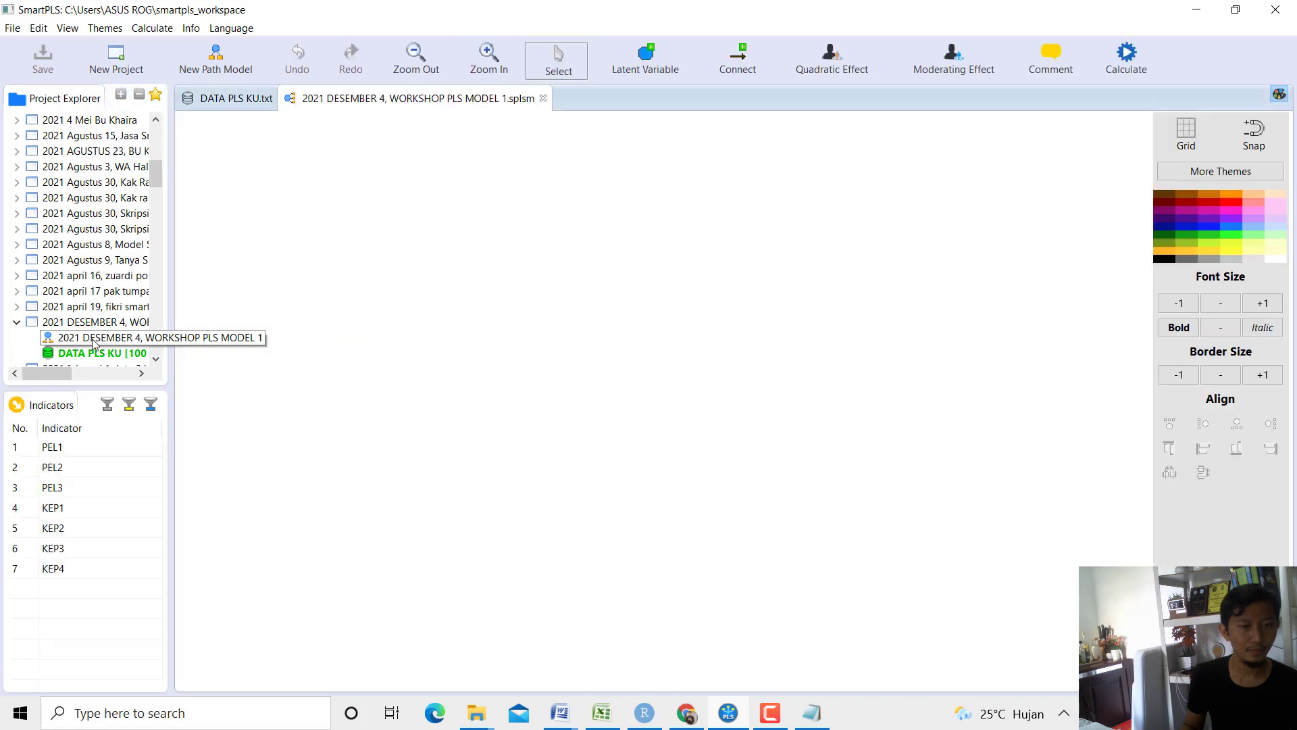
click(647, 68)
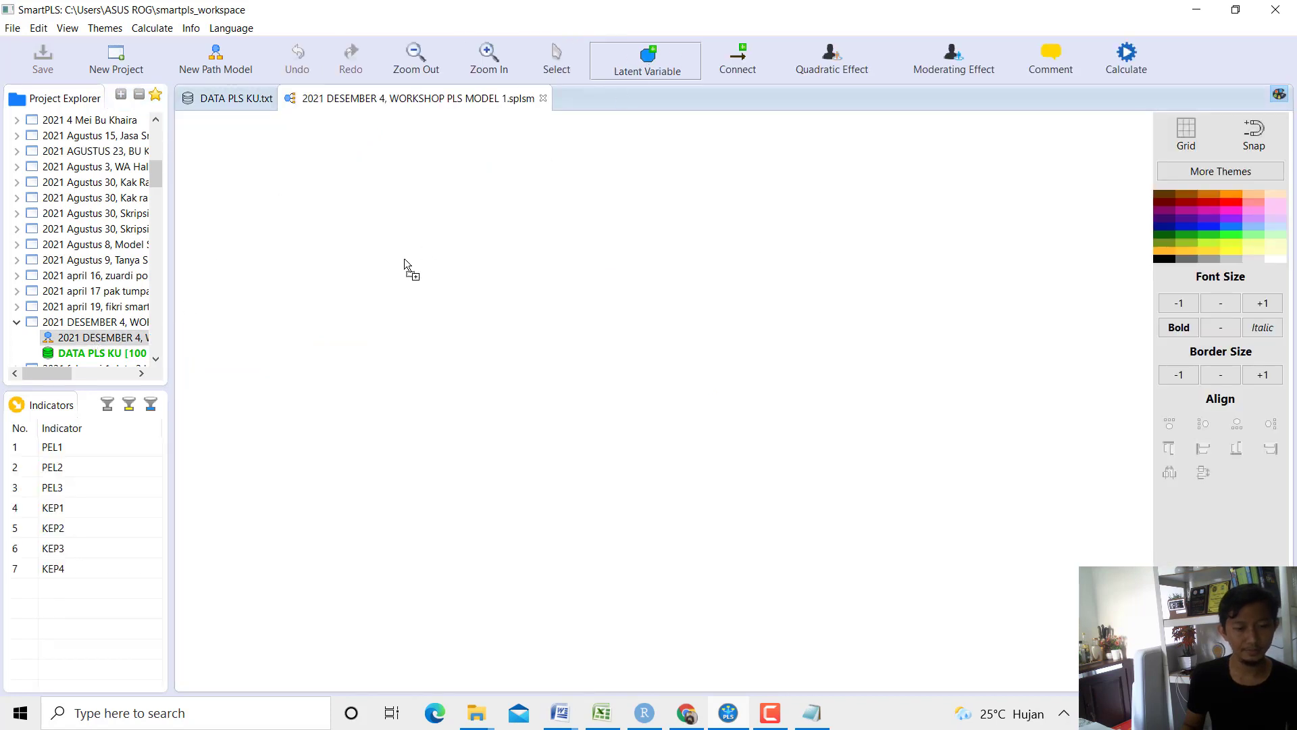
click(344, 287)
click(765, 316)
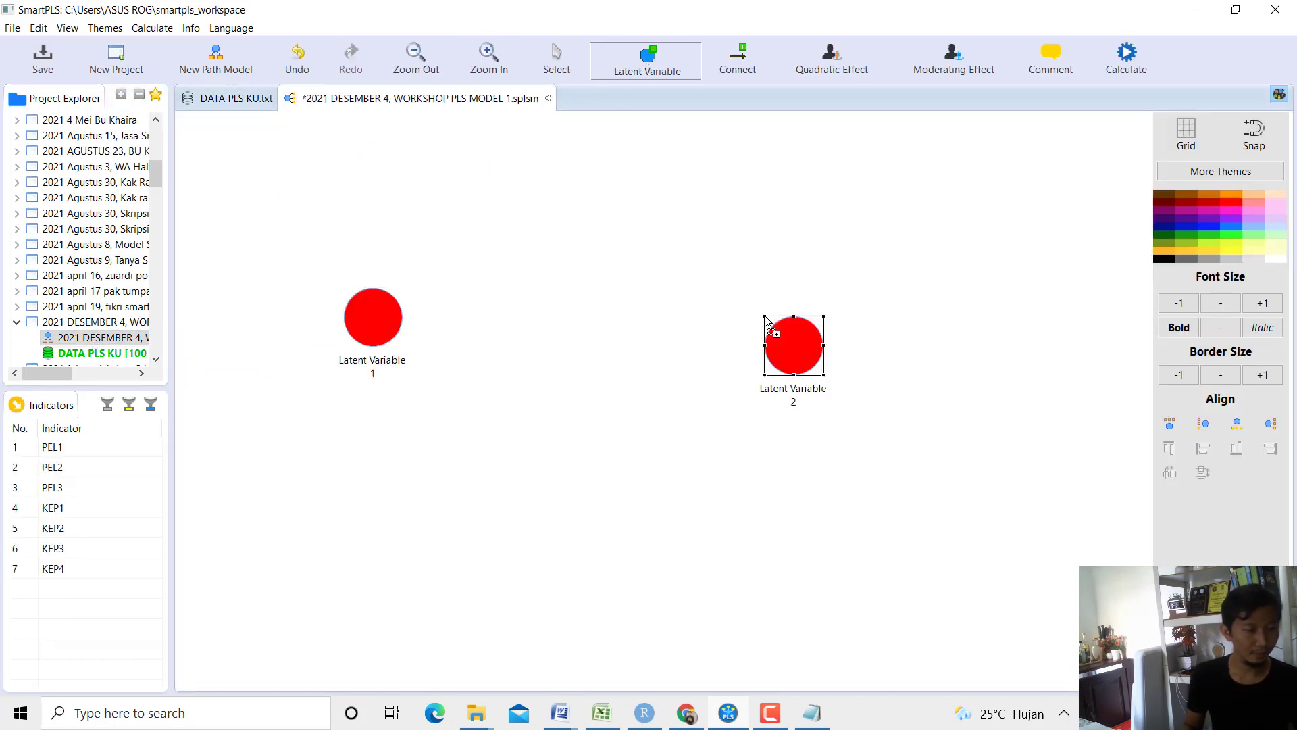
key(Escape)
Assign the indicators PEL1, PEL2 and PEL3 to Latent Variable 1.
click(79, 449)
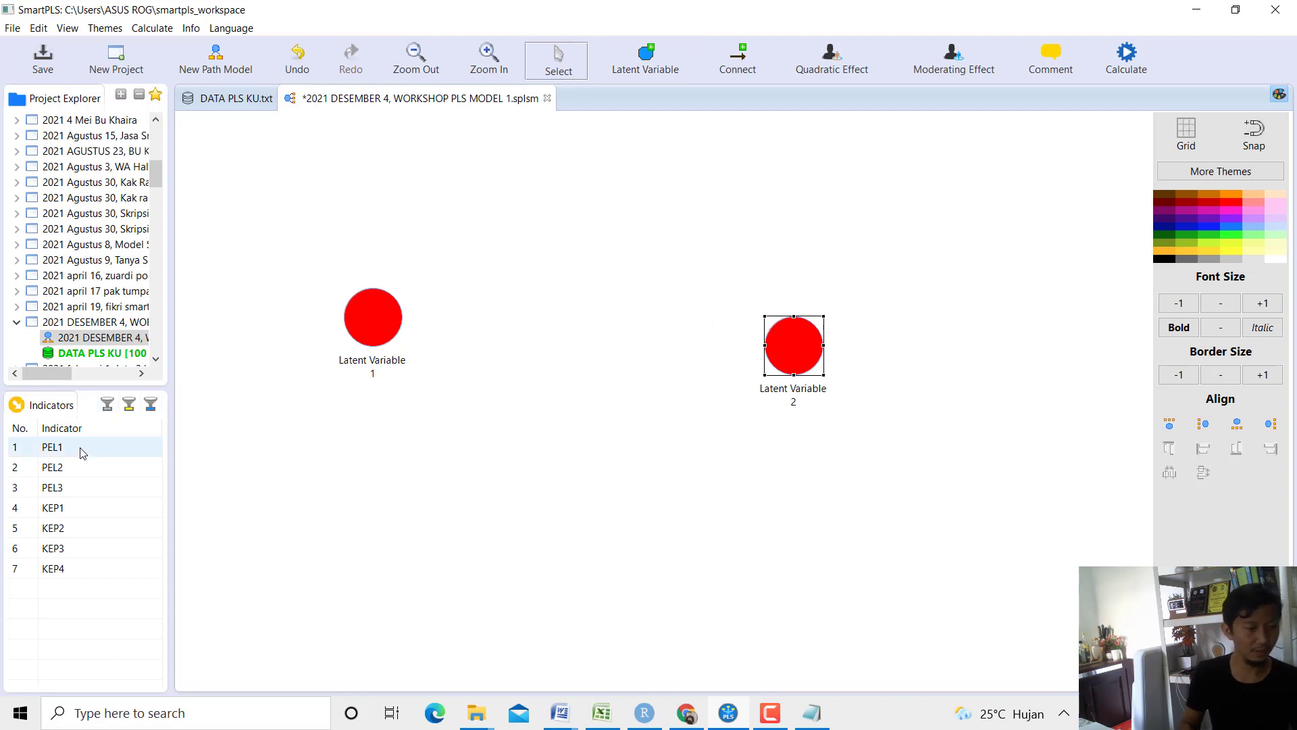
key(shift+Down)
key(shift+Down)
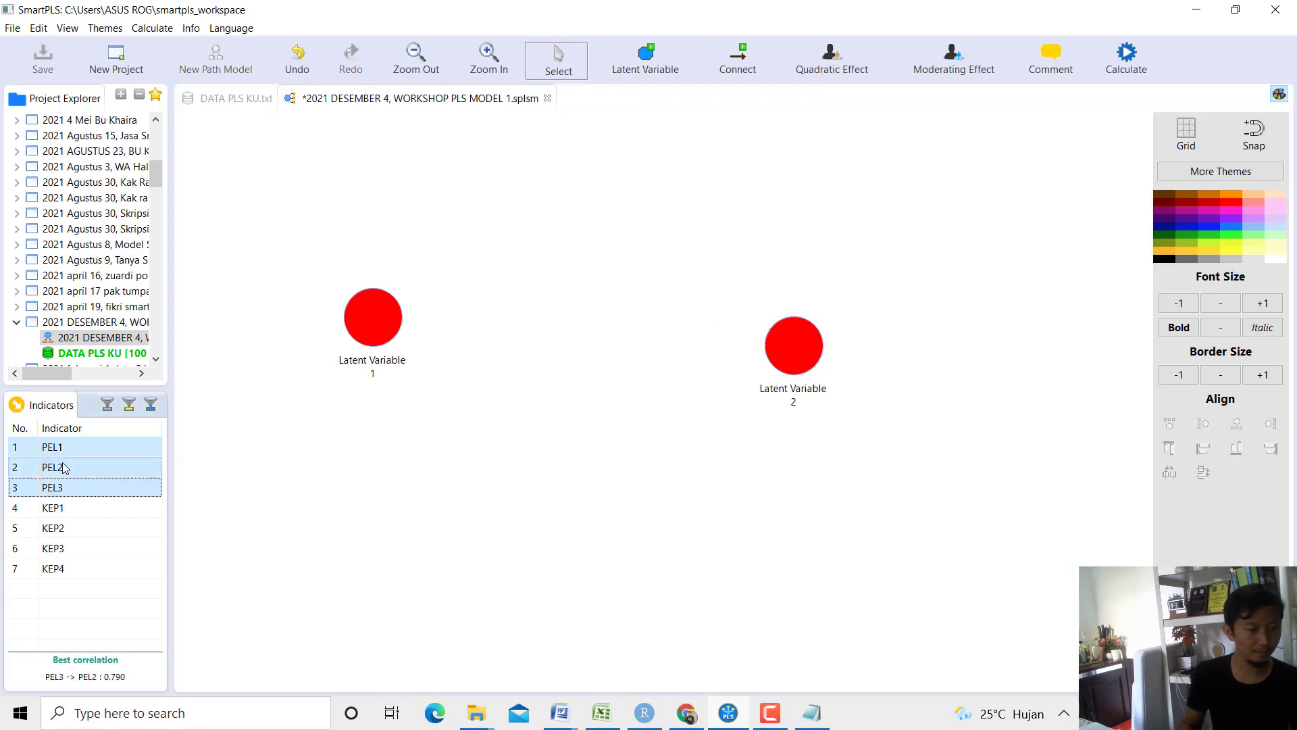
drag(74, 457, 343, 321)
Assign the indicators KEP1 to KEP4 to Latent Variable 2 and align them on its right side.
click(110, 508)
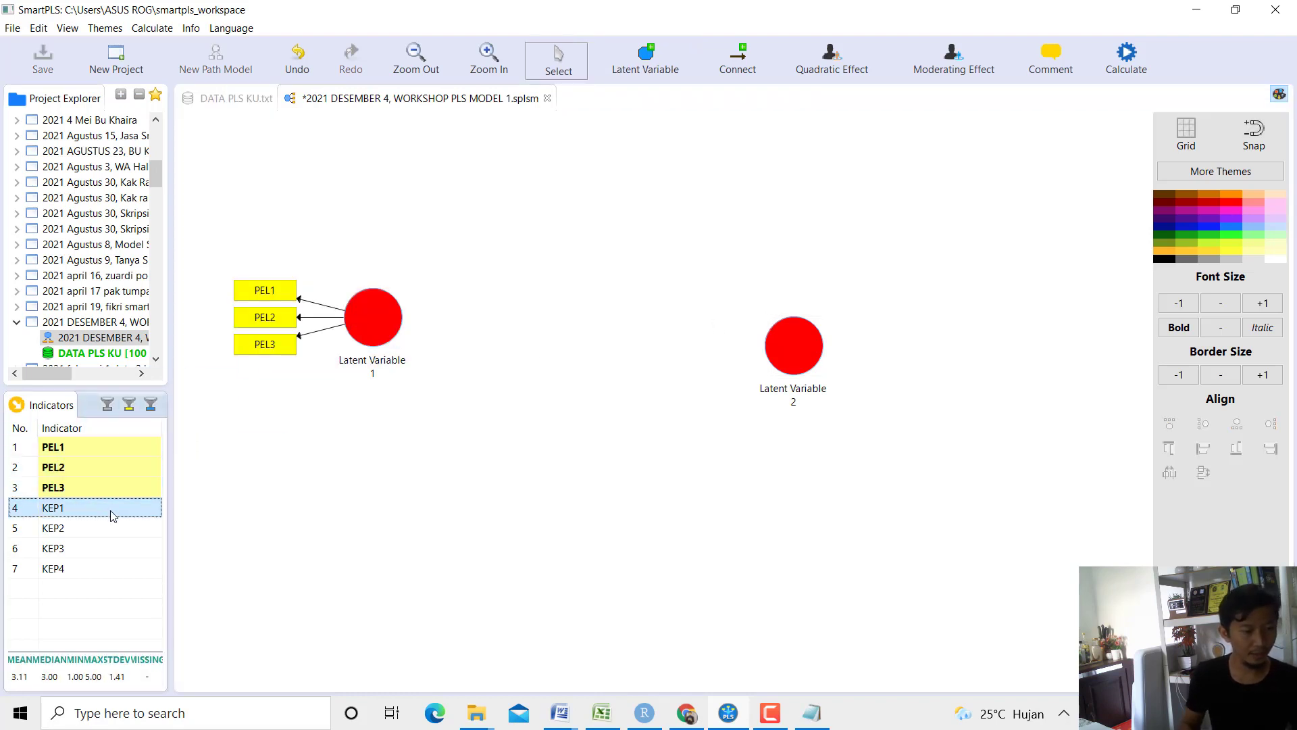
key(shift+Down)
key(shift+Down)
key(shift+Down)
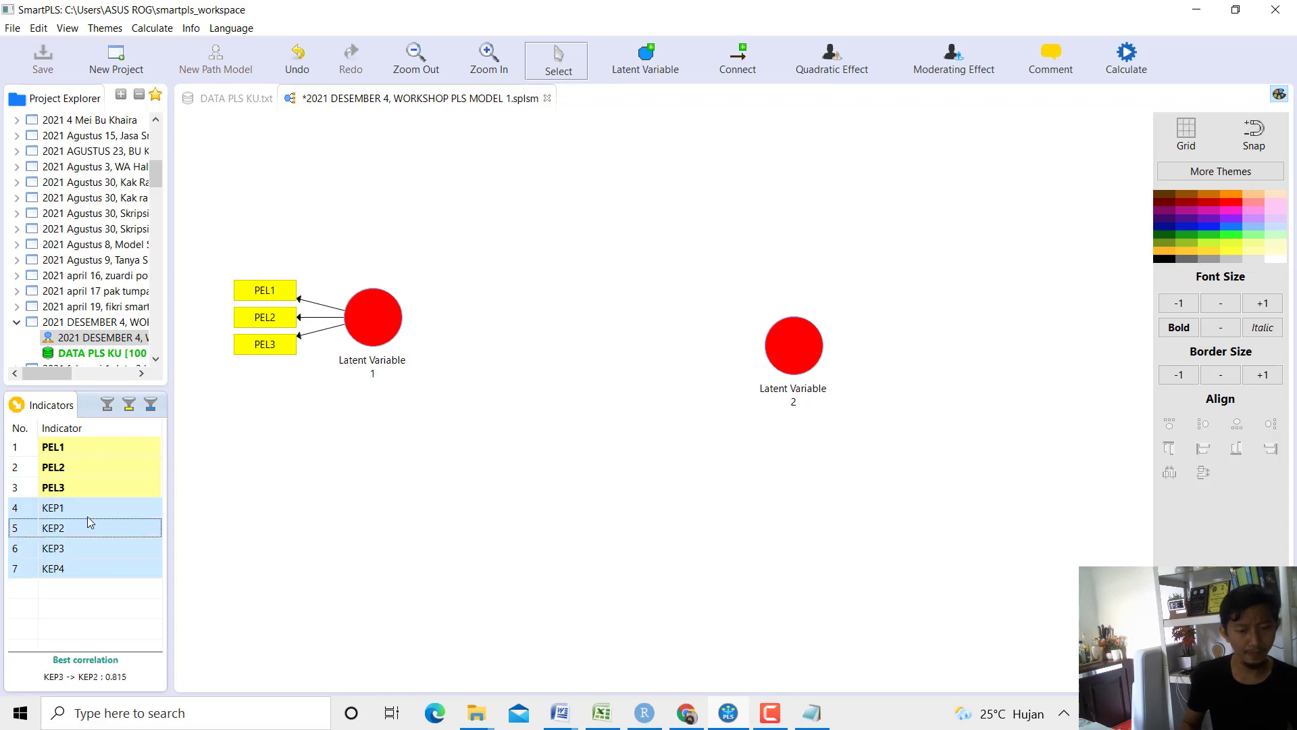
drag(88, 516, 804, 345)
right_click(805, 345)
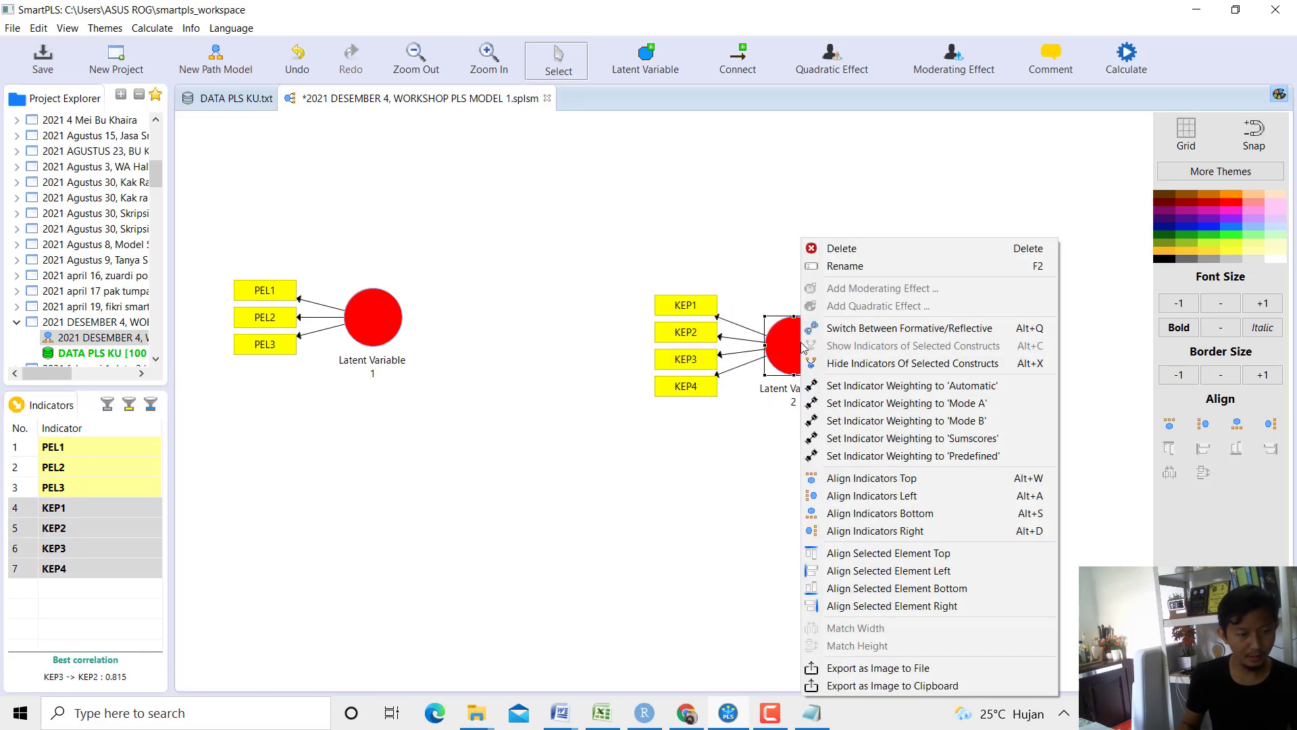
click(922, 531)
Move Latent Variable 1 slightly closer to the other construct and rename it Pelayanan.
drag(380, 327, 443, 369)
right_click(440, 365)
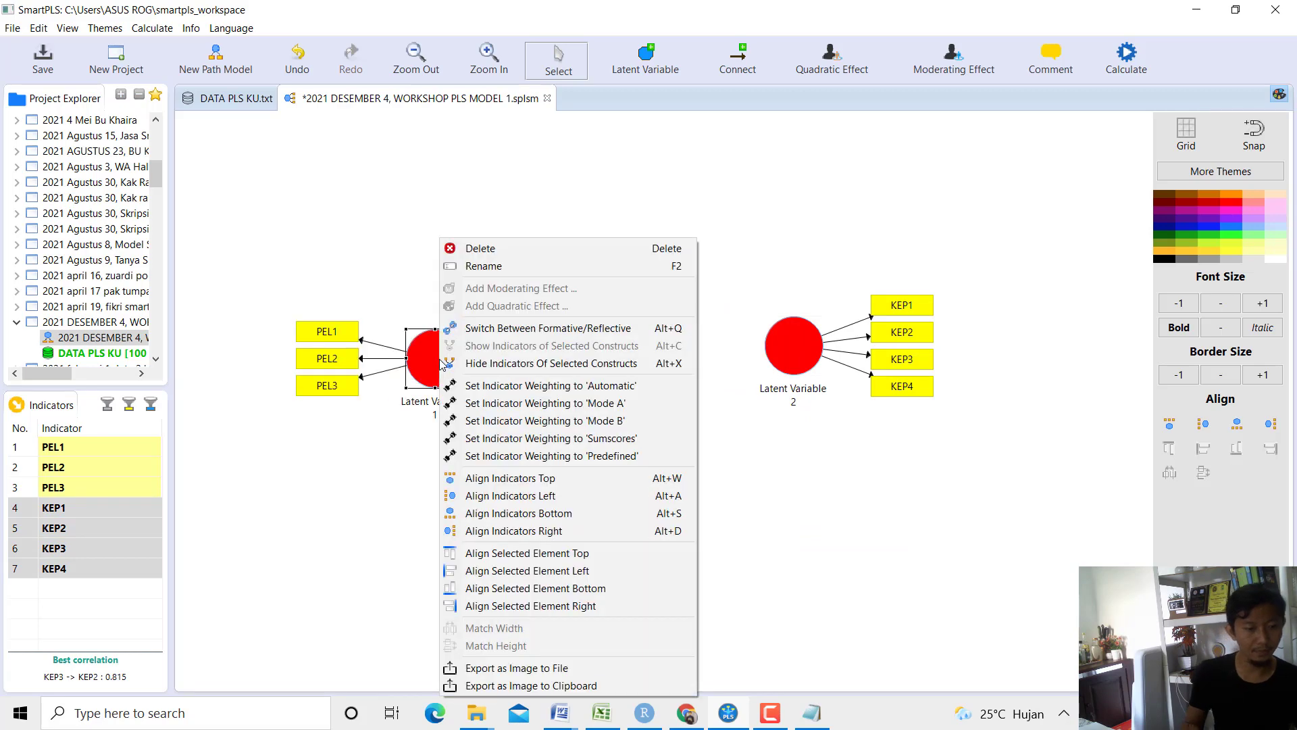
click(485, 267)
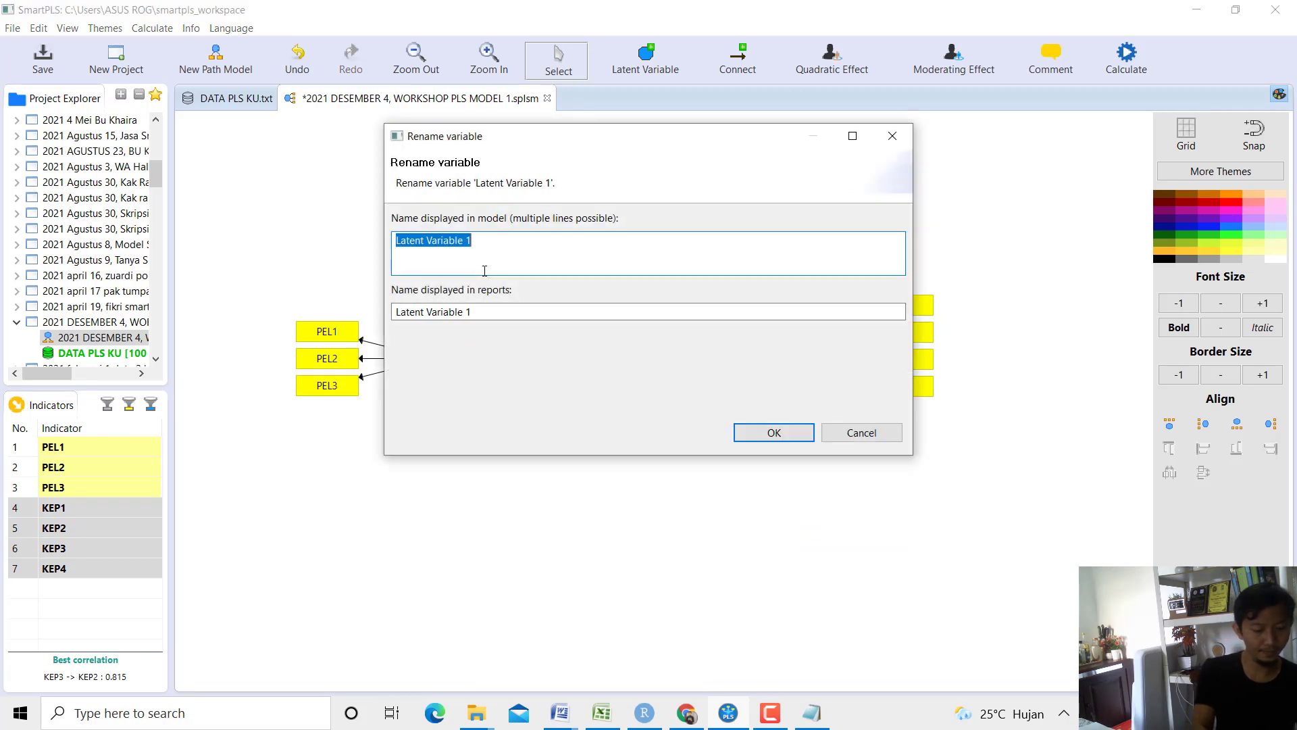
key(BackSpace)
text(pE)
key(BackSpace)
key(BackSpace)
text(Pelayanan)
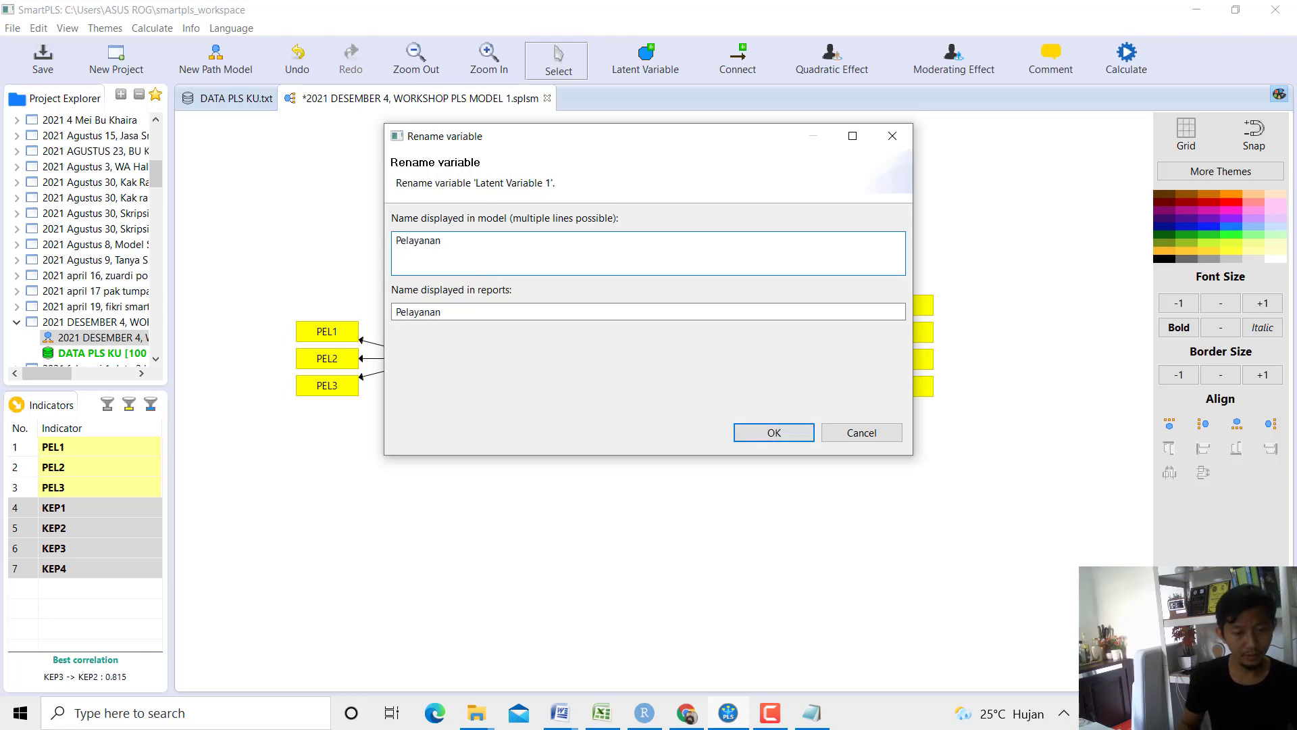
click(774, 432)
Rename Latent Variable 2 as Kepuasan.
right_click(790, 341)
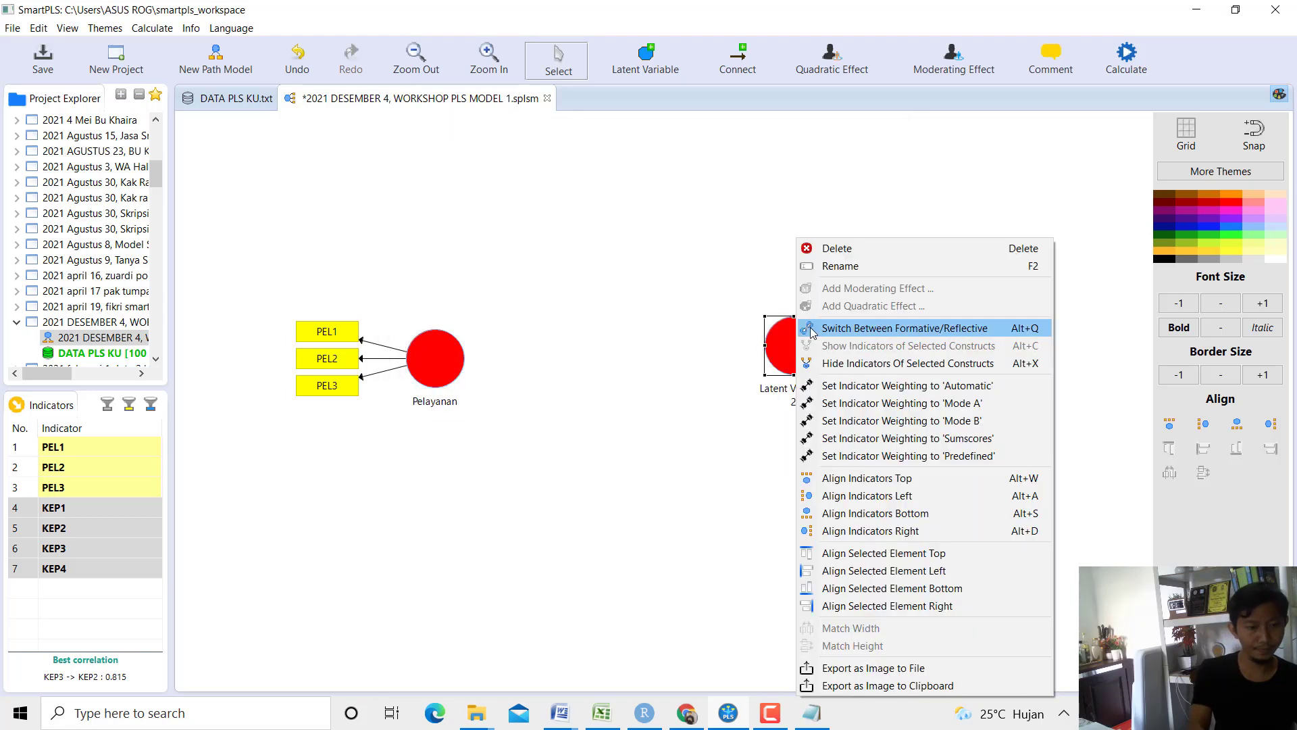
click(848, 264)
text(Kepuasan)
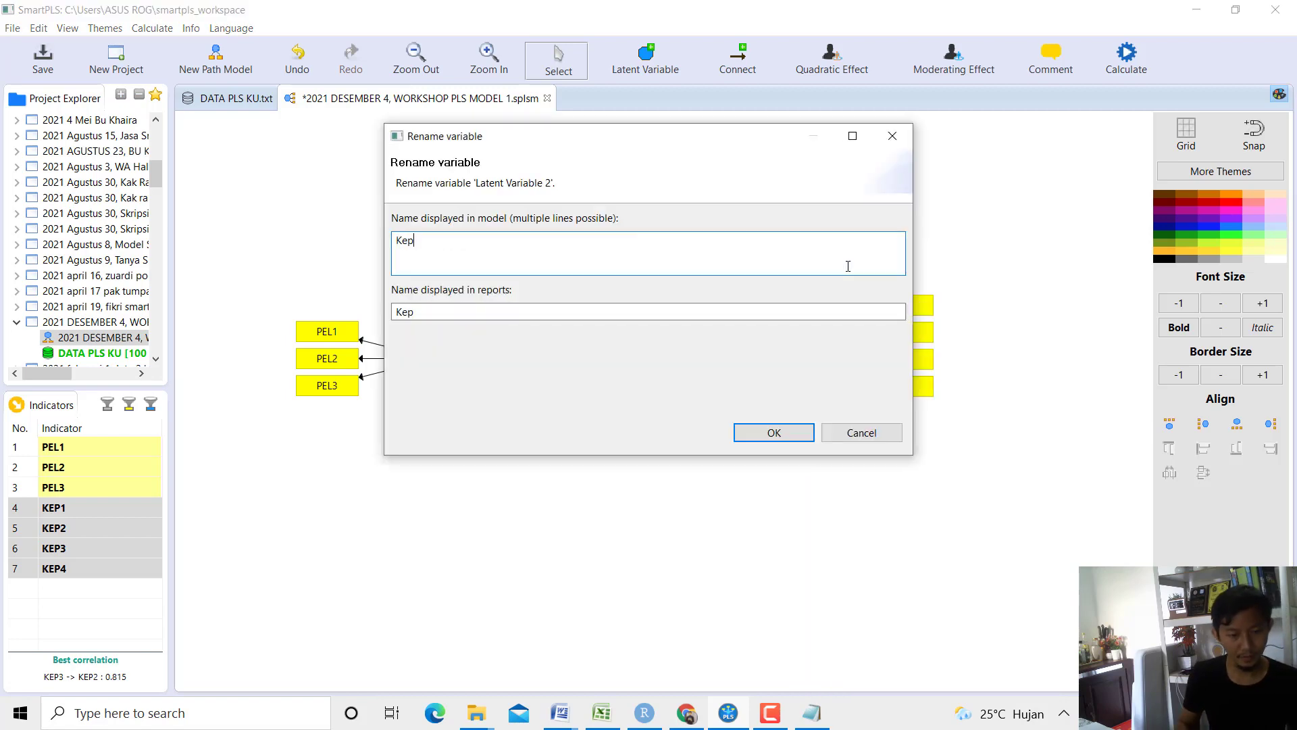
click(774, 432)
Connect Pelayanan to Kepuasan with a path running from Pelayanan.
click(738, 71)
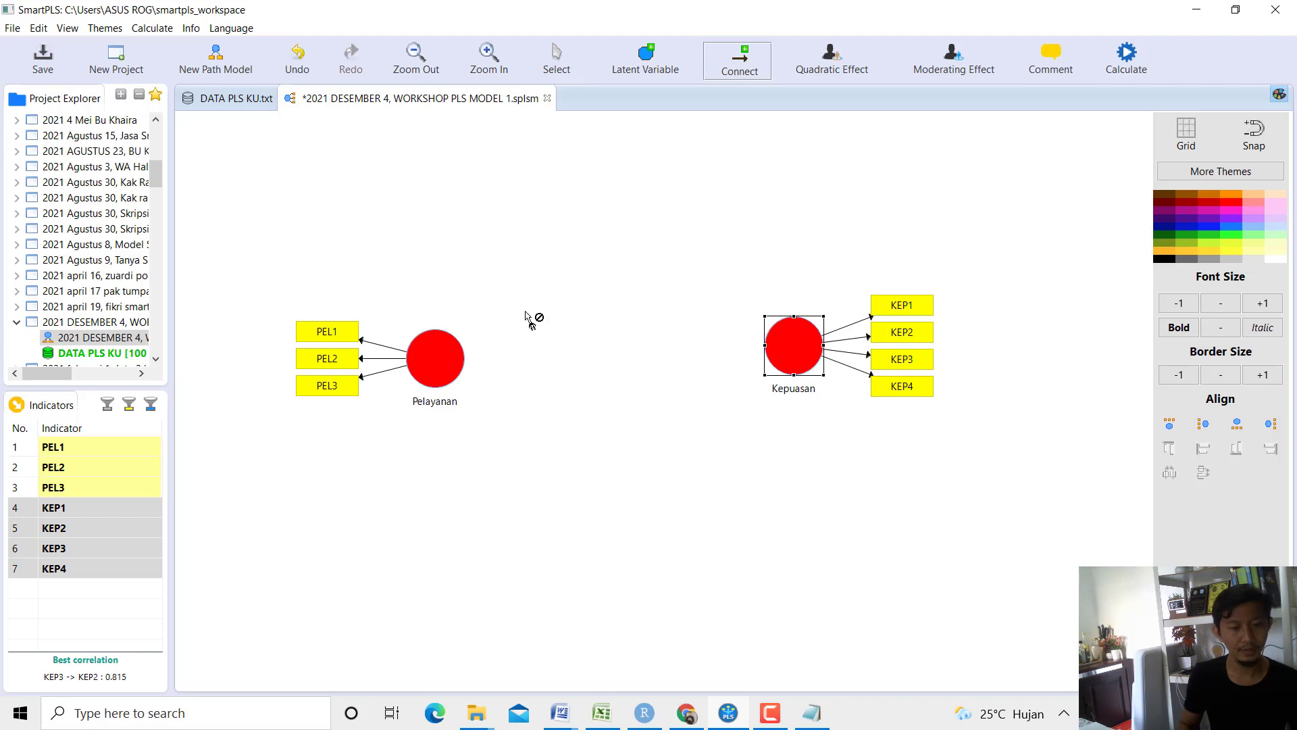
click(458, 370)
click(769, 350)
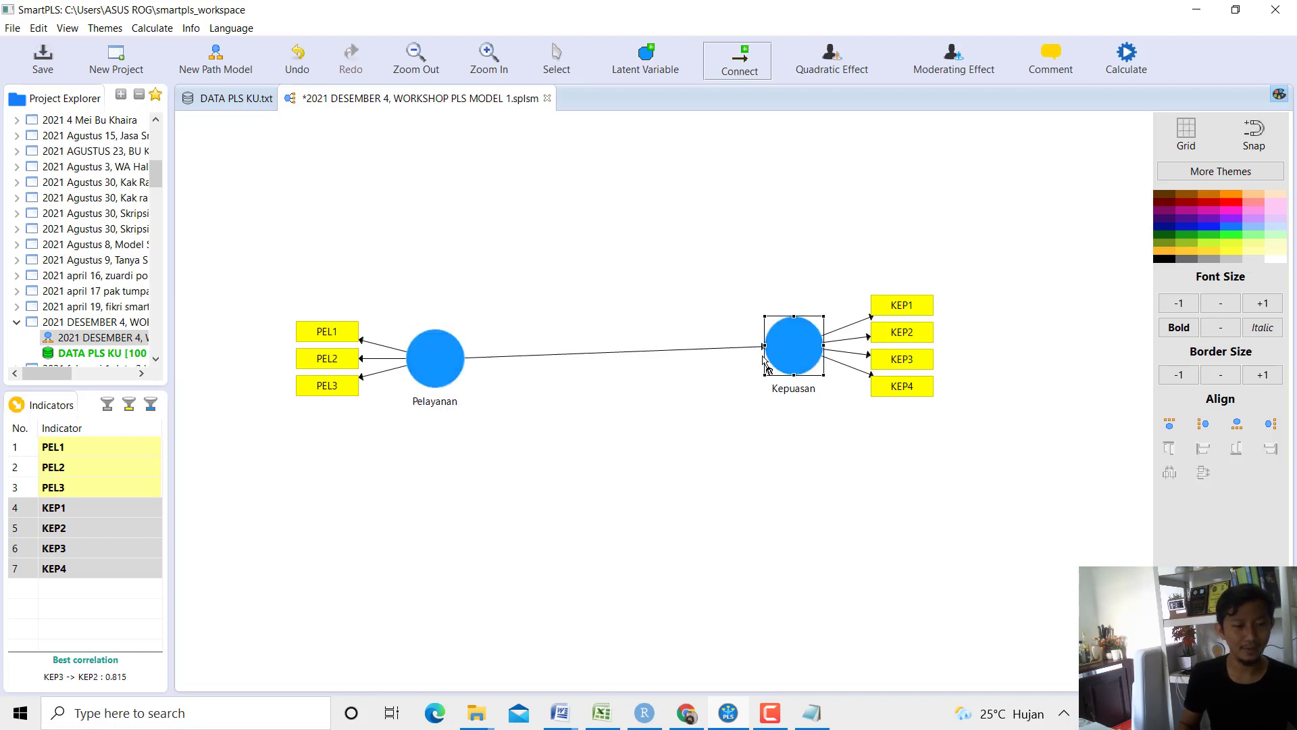
key(Escape)
Bring Pelayanan and Kepuasan level and closer together, and shift the whole model up and to the left on the canvas.
drag(444, 368, 468, 301)
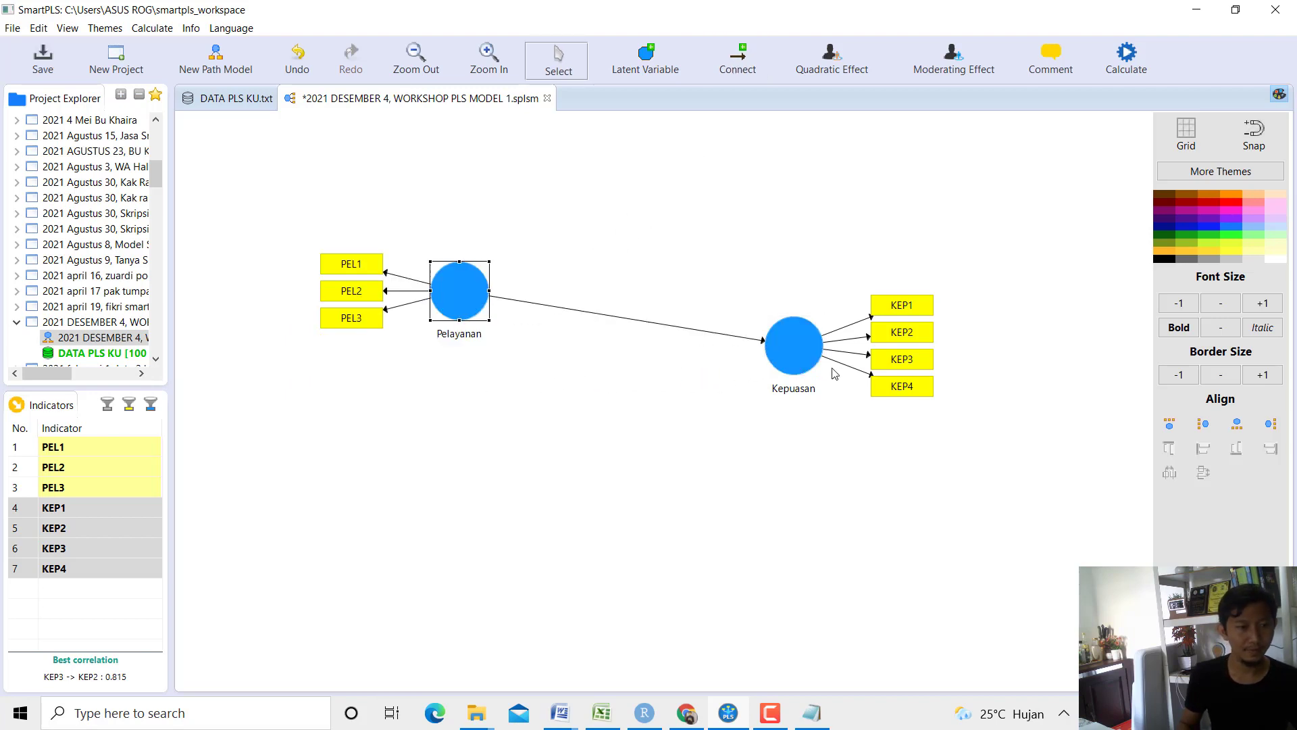
drag(817, 366, 723, 313)
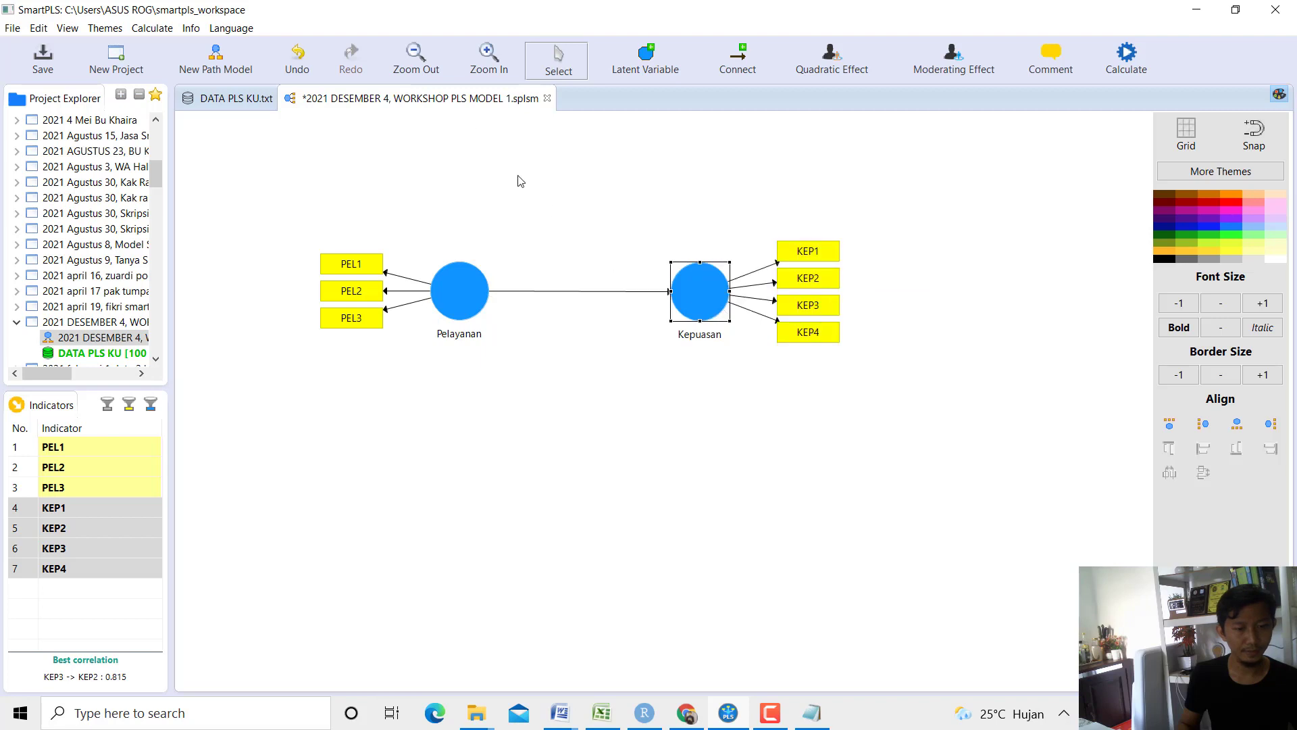
click(495, 51)
key(ctrl+a)
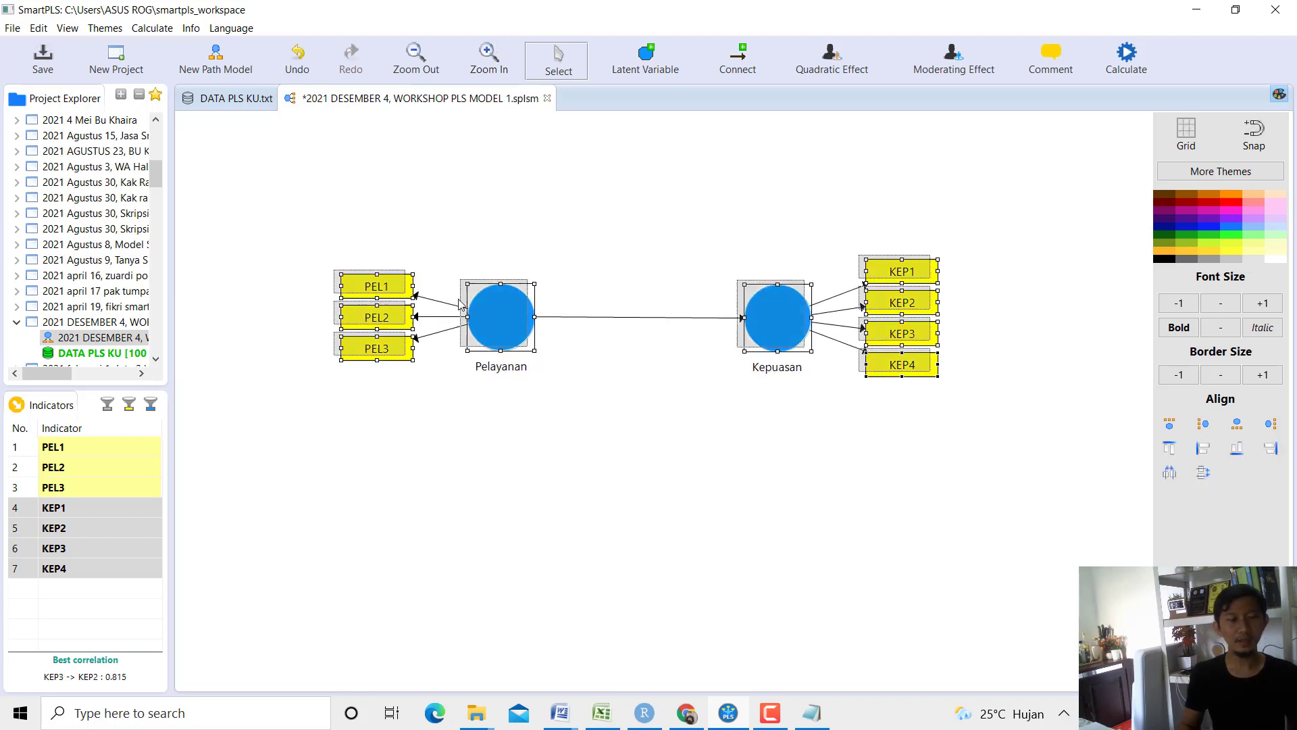
drag(459, 304, 408, 255)
click(510, 386)
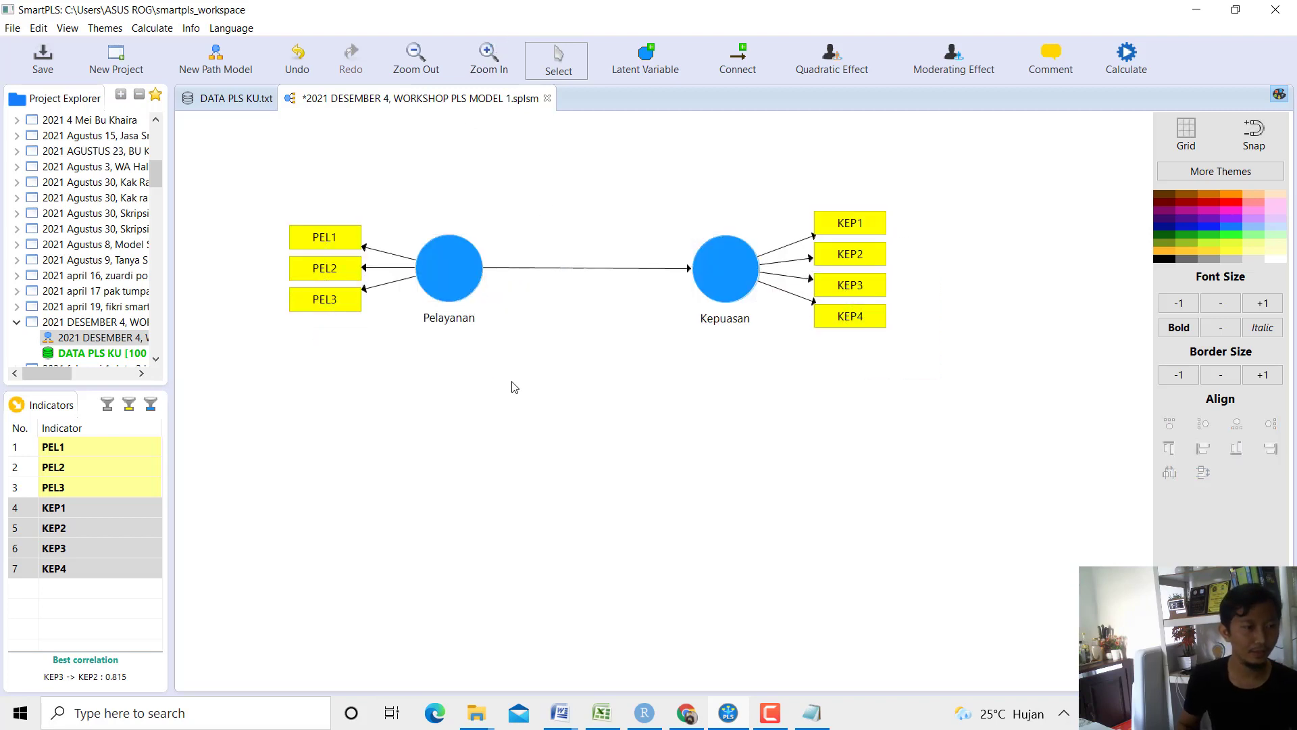
Run the PLS Algorithm calculation on the Pelayanan–Kepuasan model.
click(152, 28)
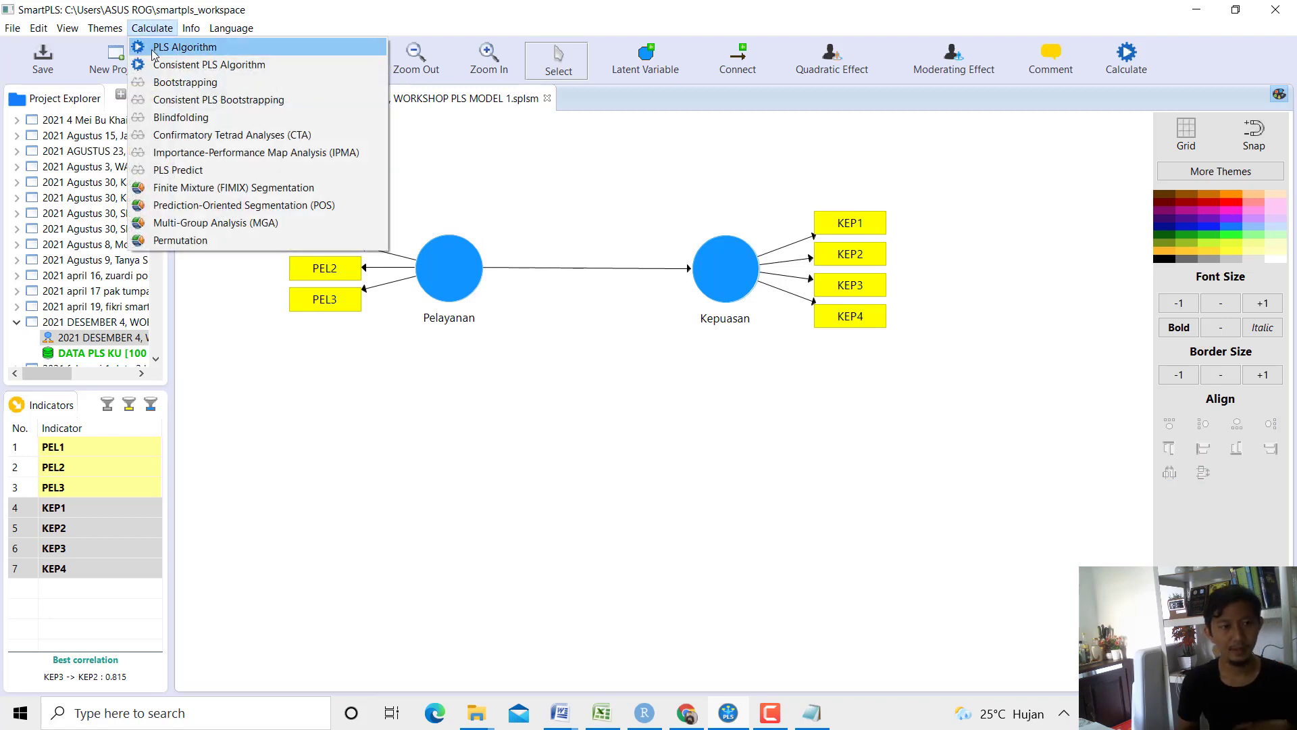
click(184, 50)
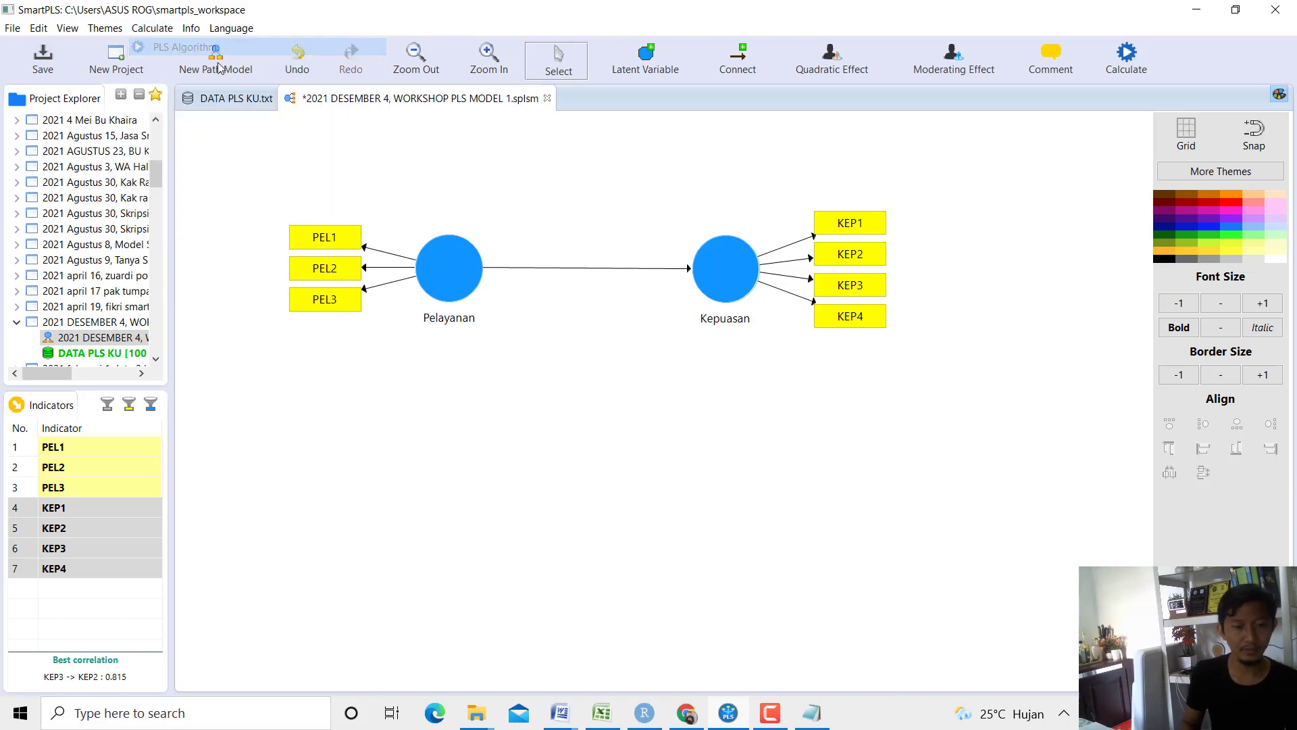
click(1096, 537)
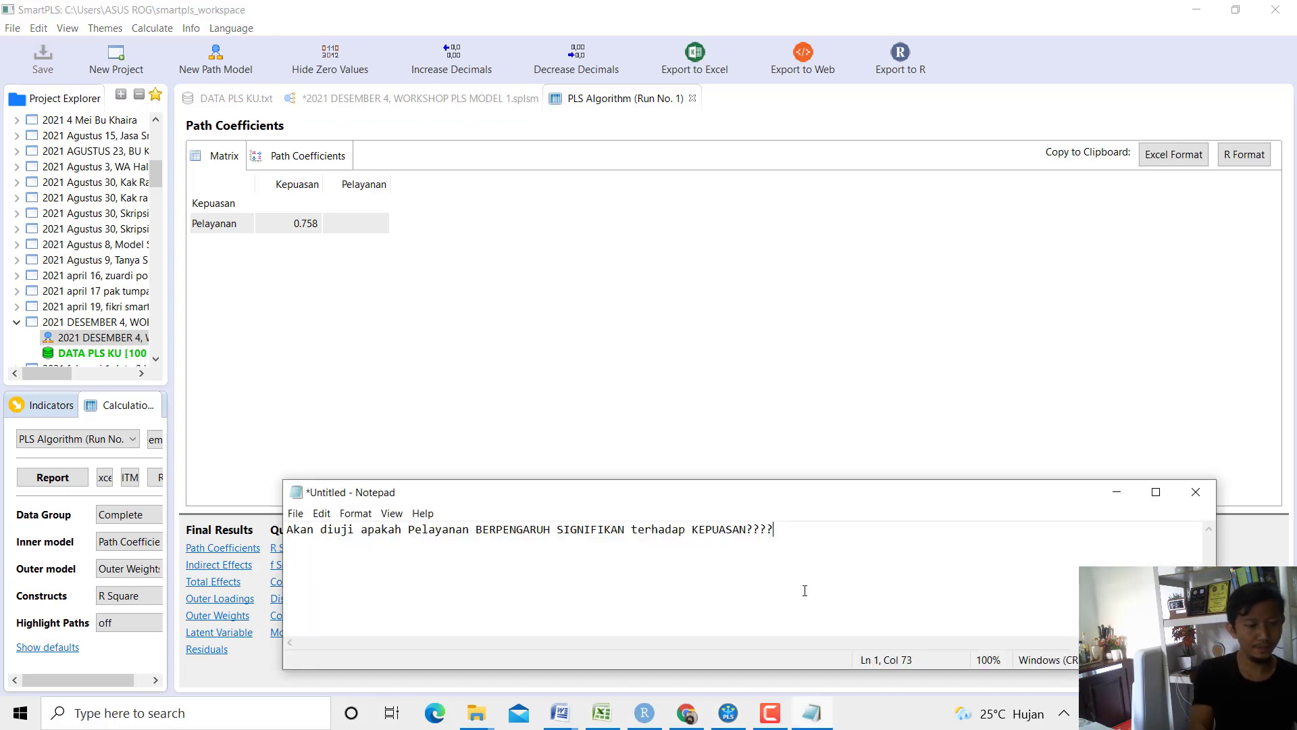
Replace all the text in the Notepad note with the heading "Pada pengujian outer model".
key(ctrl+a)
text(Pada penguj)
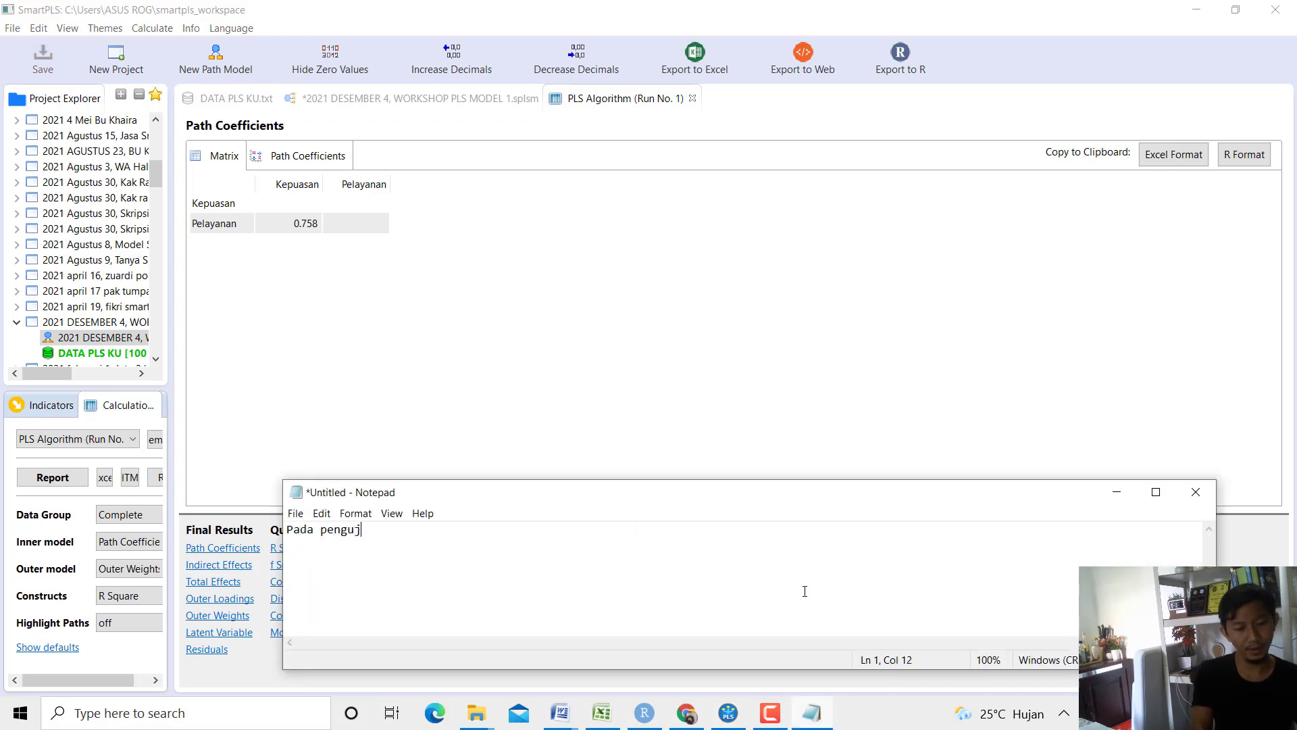
text(ian outer model)
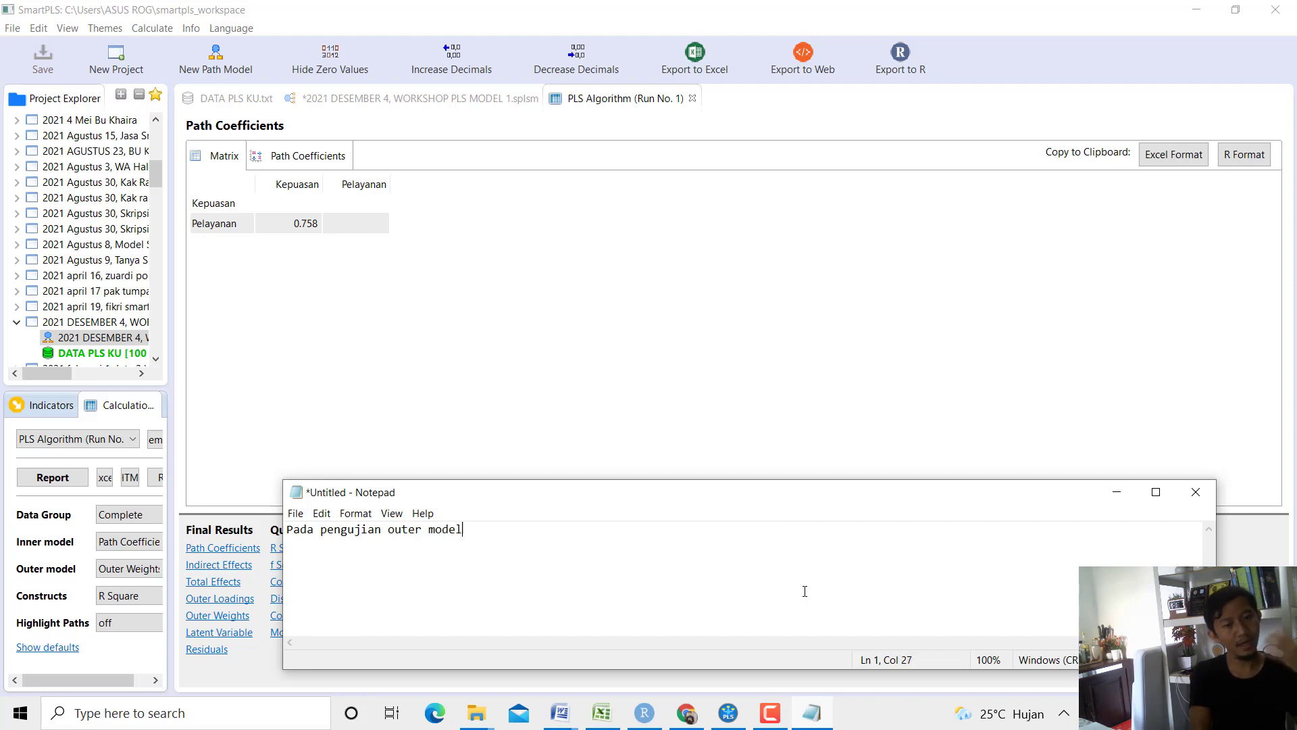
text(:)
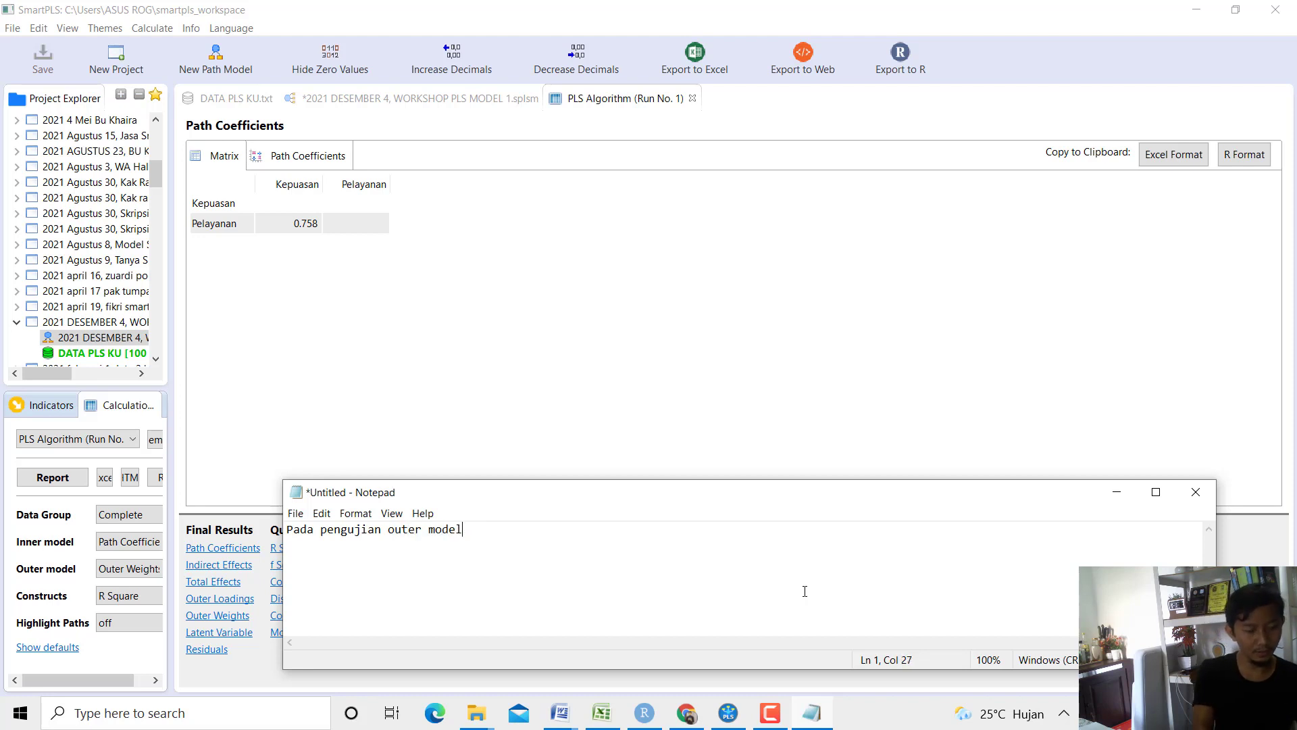
Below the heading, add the line "outer model kita menguji hubungan antara indikator-indikator terhadap variabel . . . . .".
key(Return)
text(outer mo)
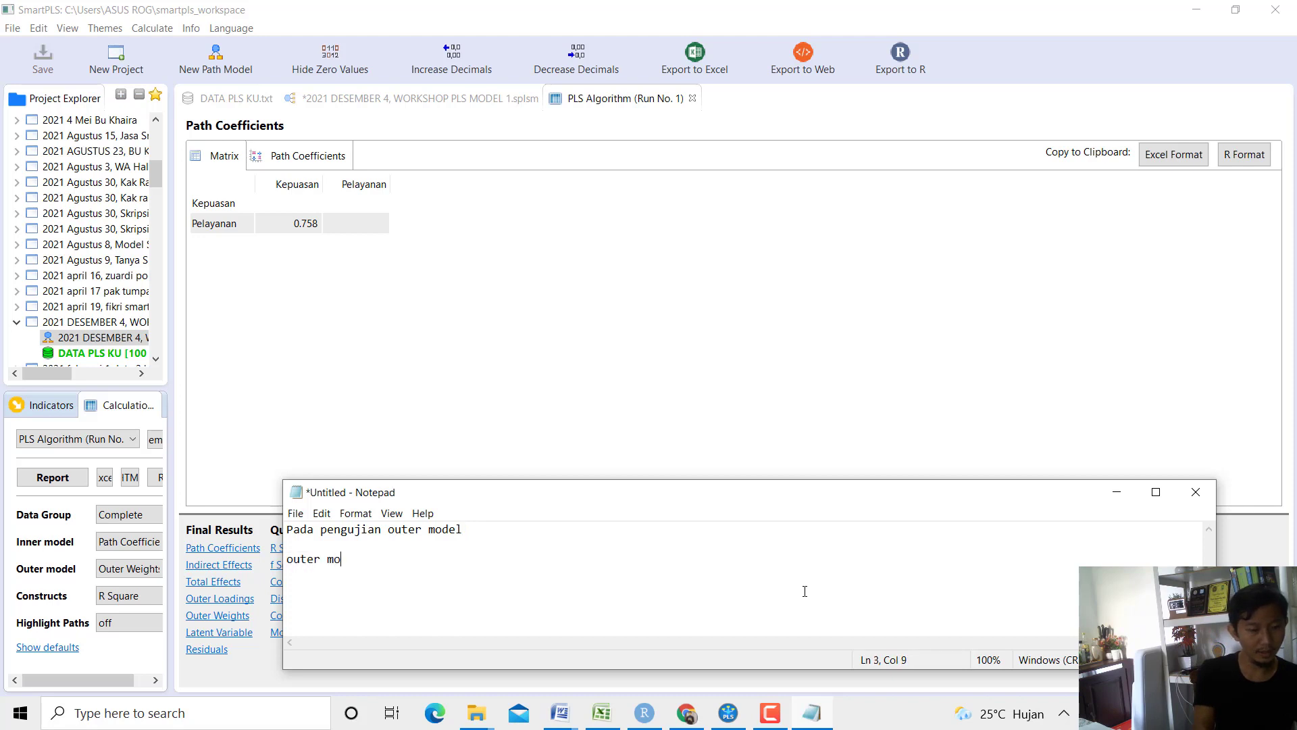
text(del kita menguji)
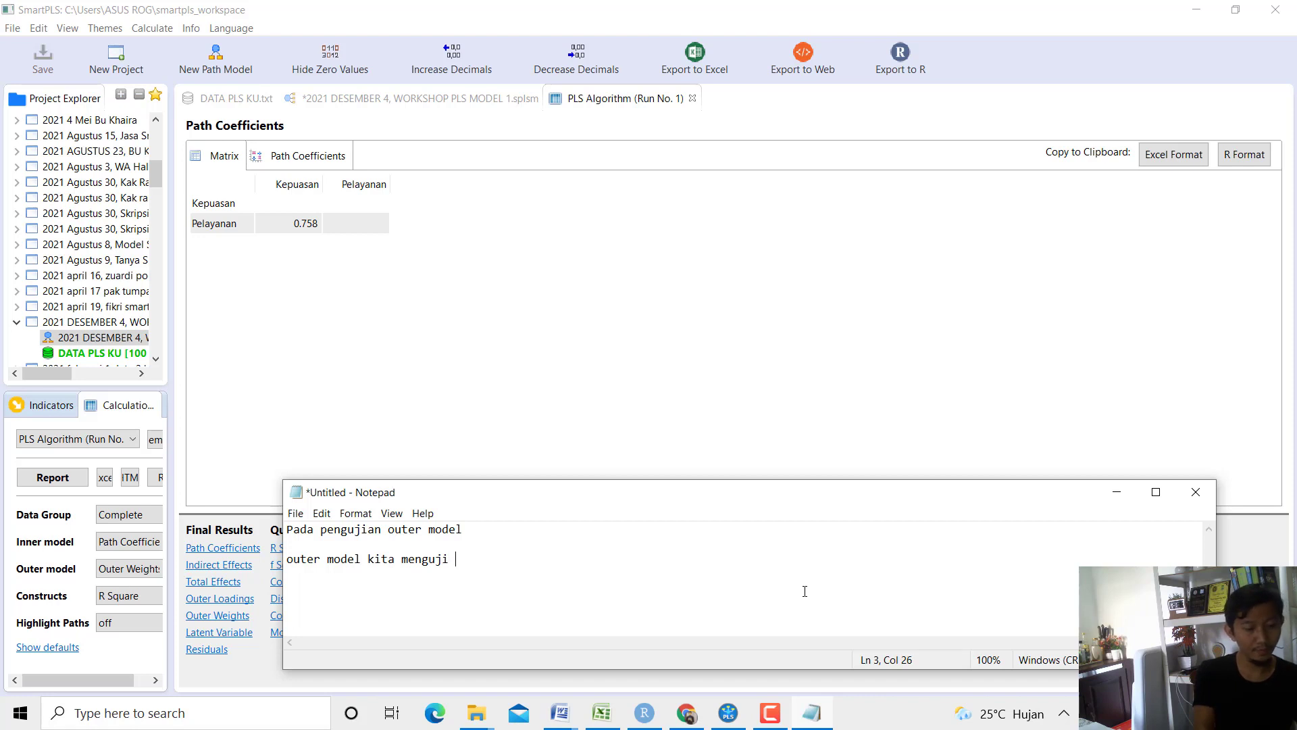
text( hubungan an)
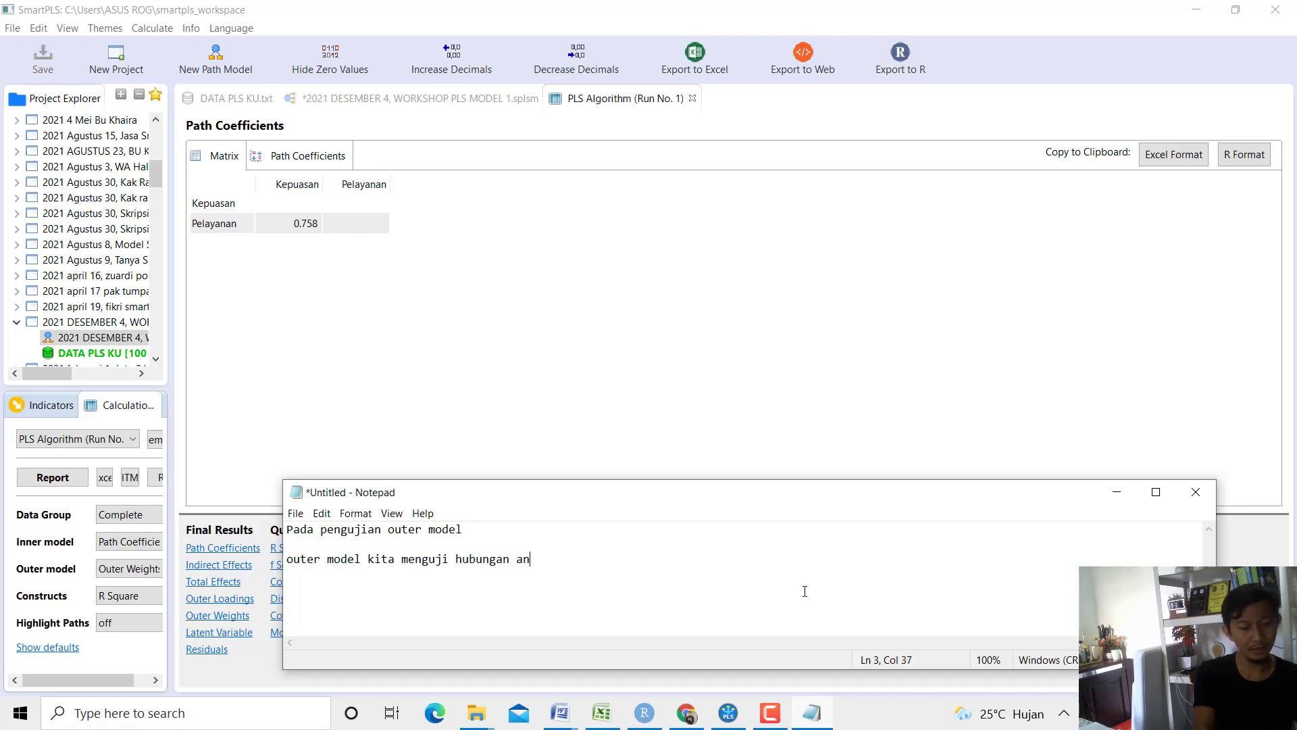
text(tara indikator-indikator terh)
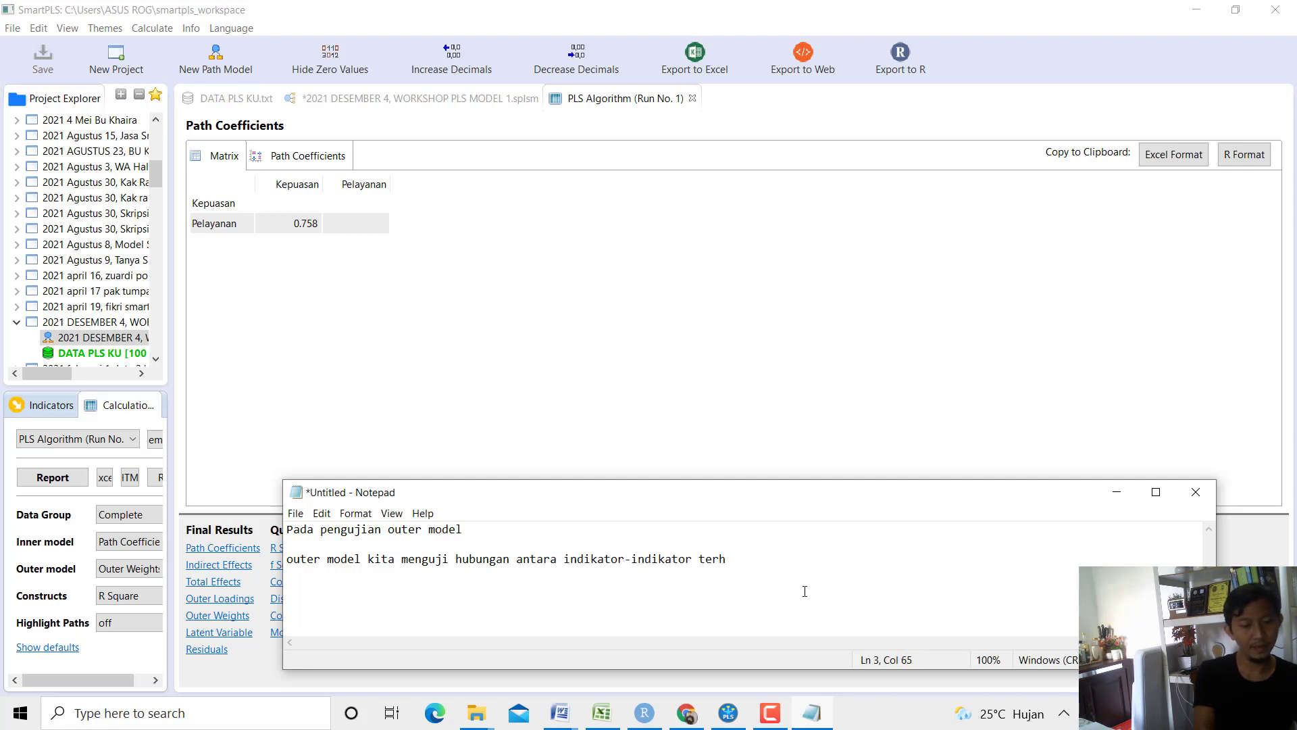
text(adap va)
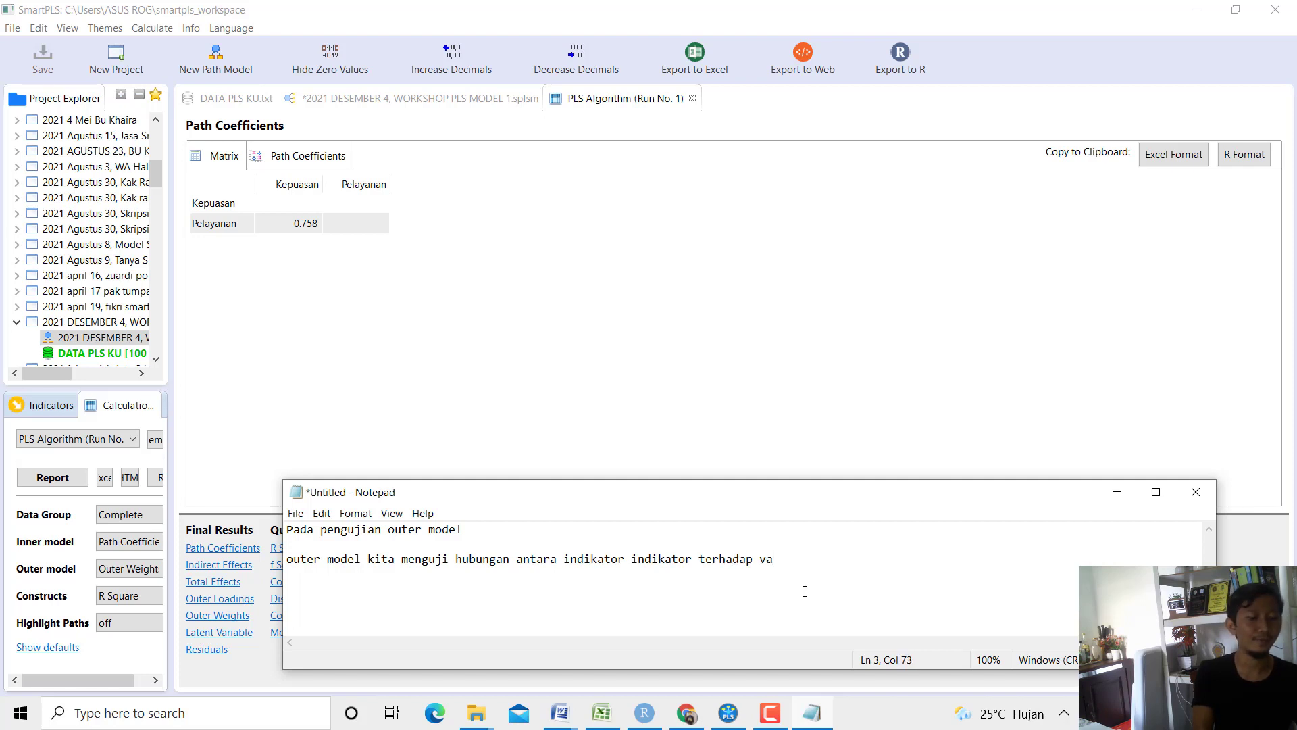
text(riabel . . . . .)
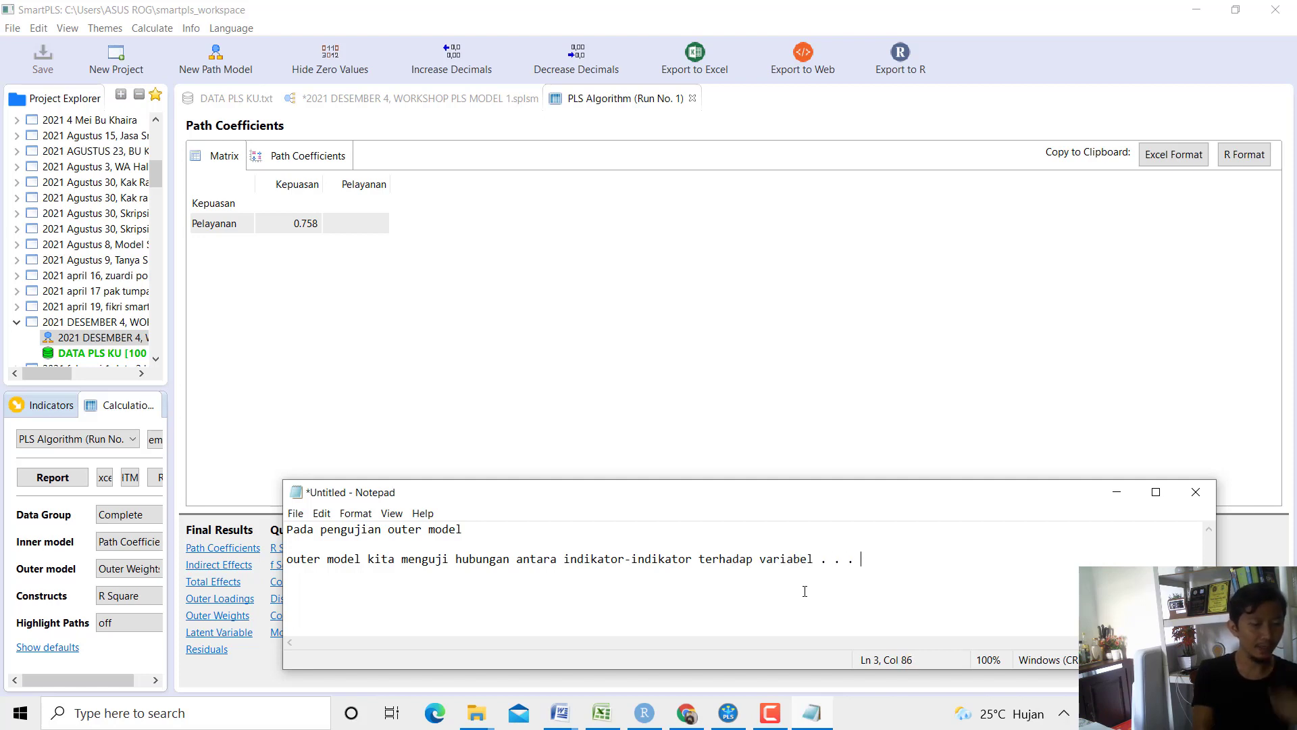
Make the note window taller and add the list introduction "Pada pengujian outer model:" below the explanation.
key(Return)
key(Return)
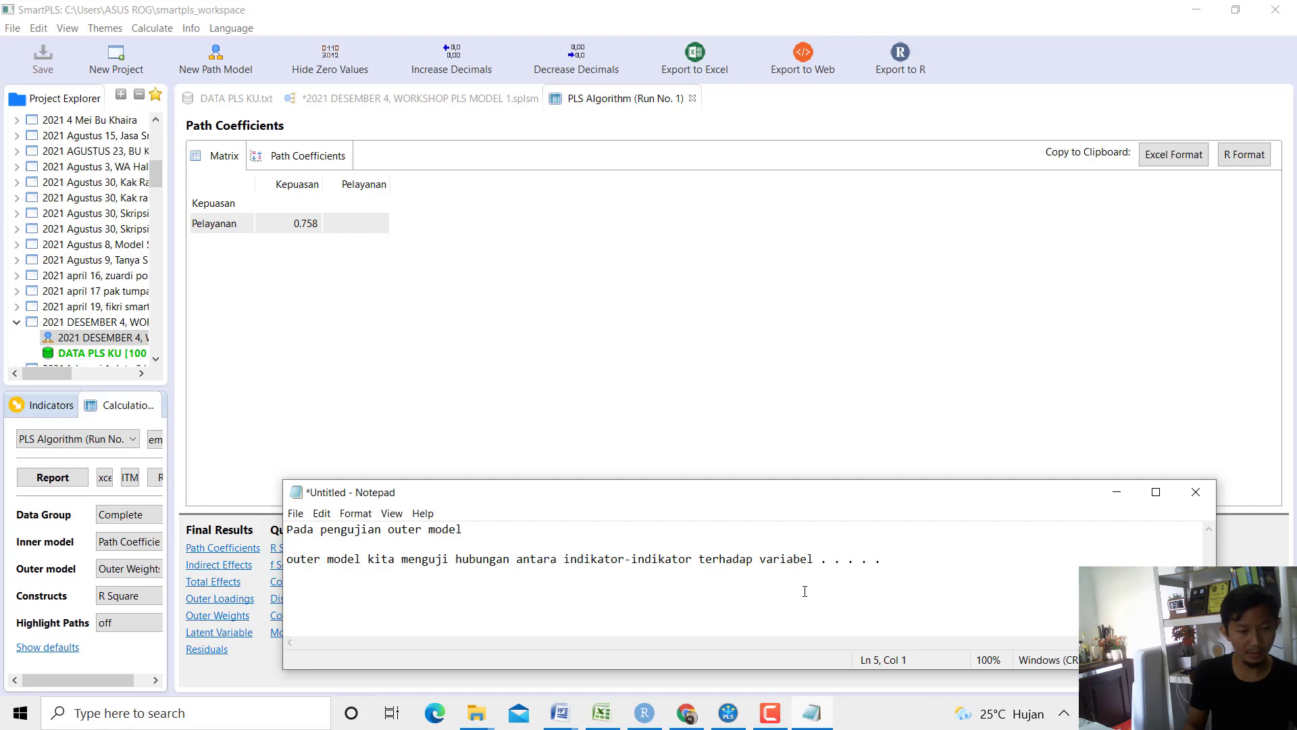
drag(687, 480, 723, 392)
text(Pada pen)
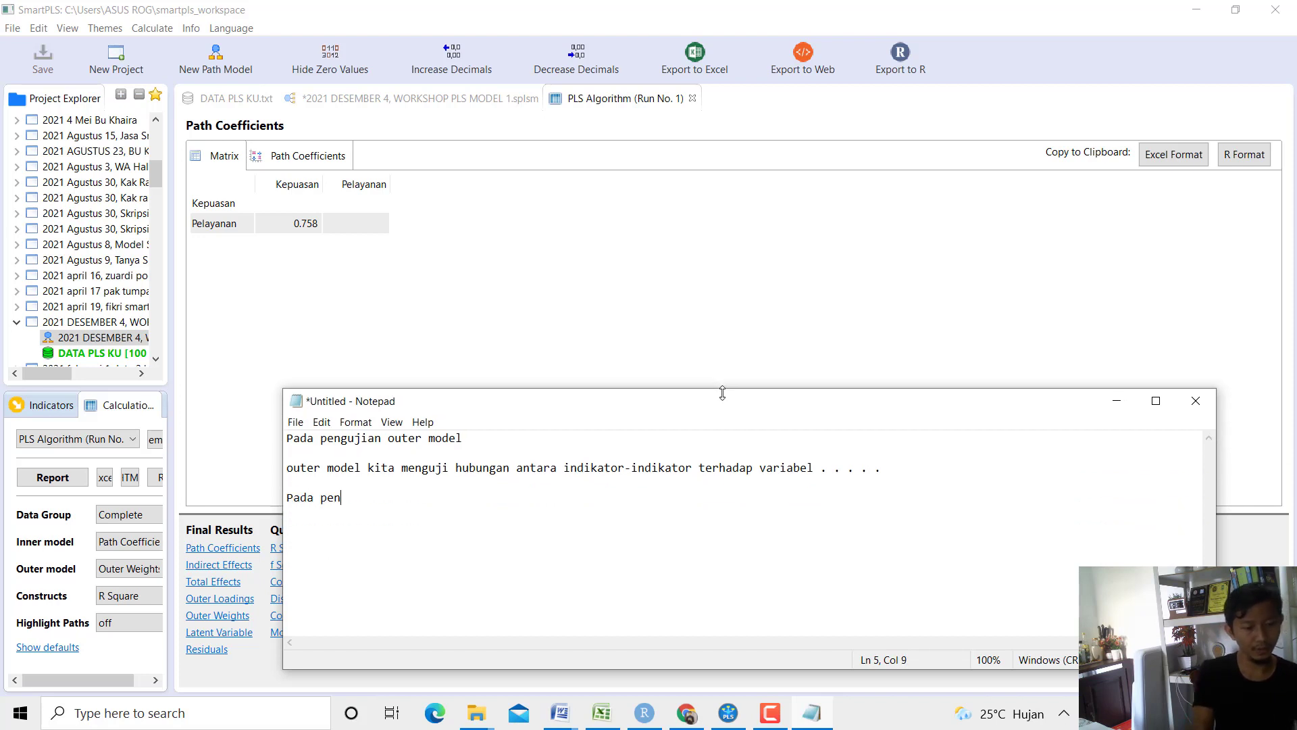
text(gujian outer mode)
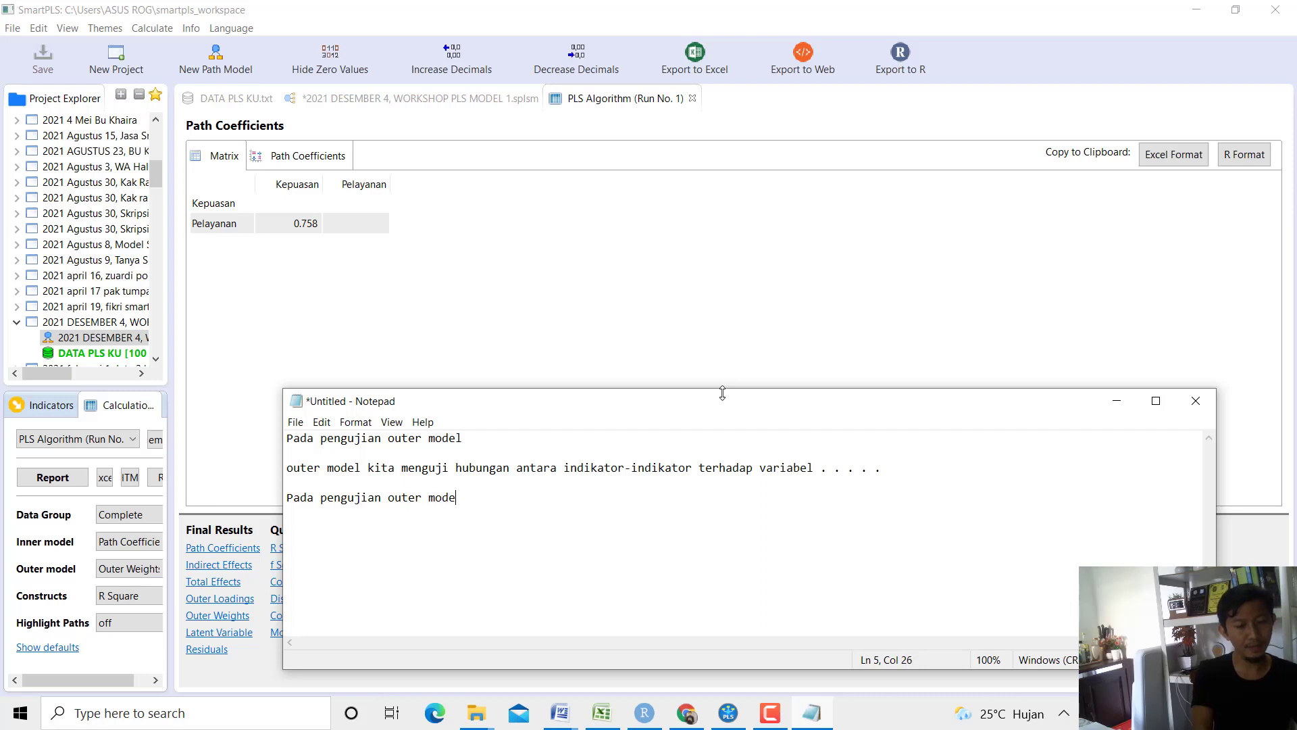
text(l:)
key(Return)
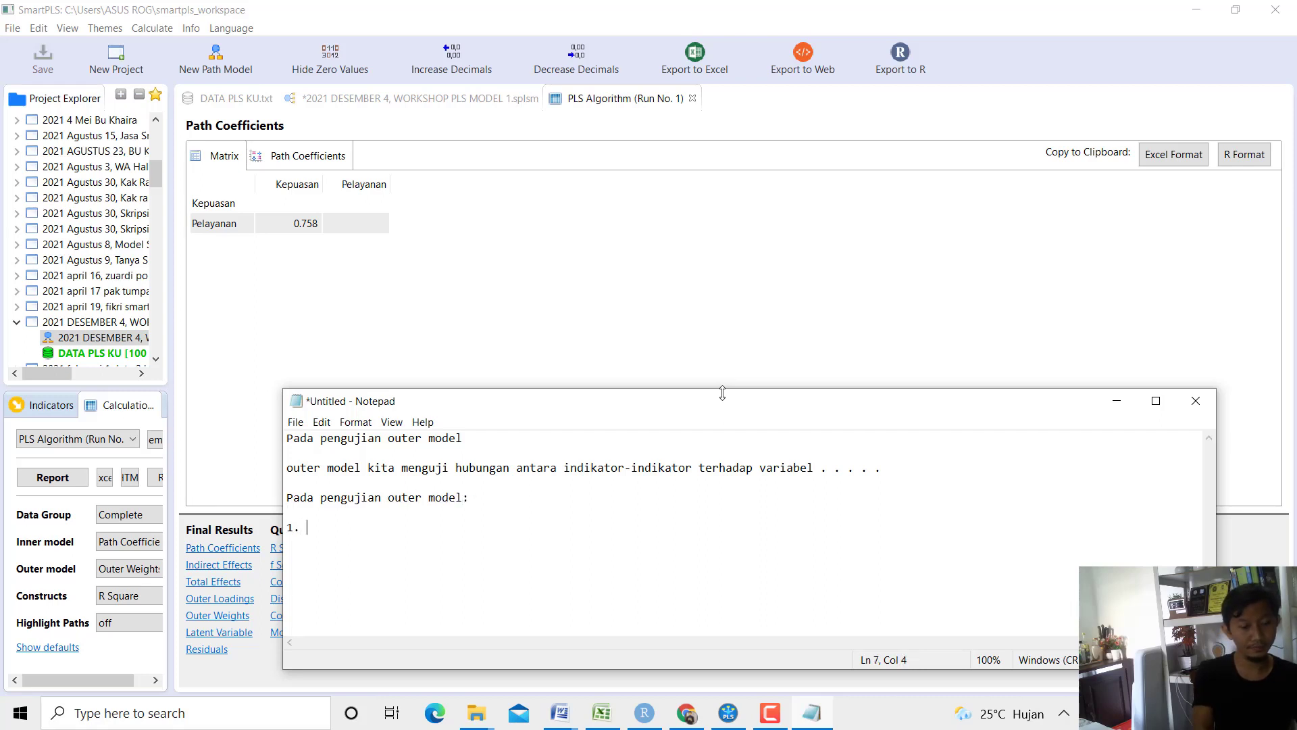
Write the first three numbered list items: "Loading factor", "Average variance extracted (AVE)" and "Composite Reliability (CR)".
text(Loading factor)
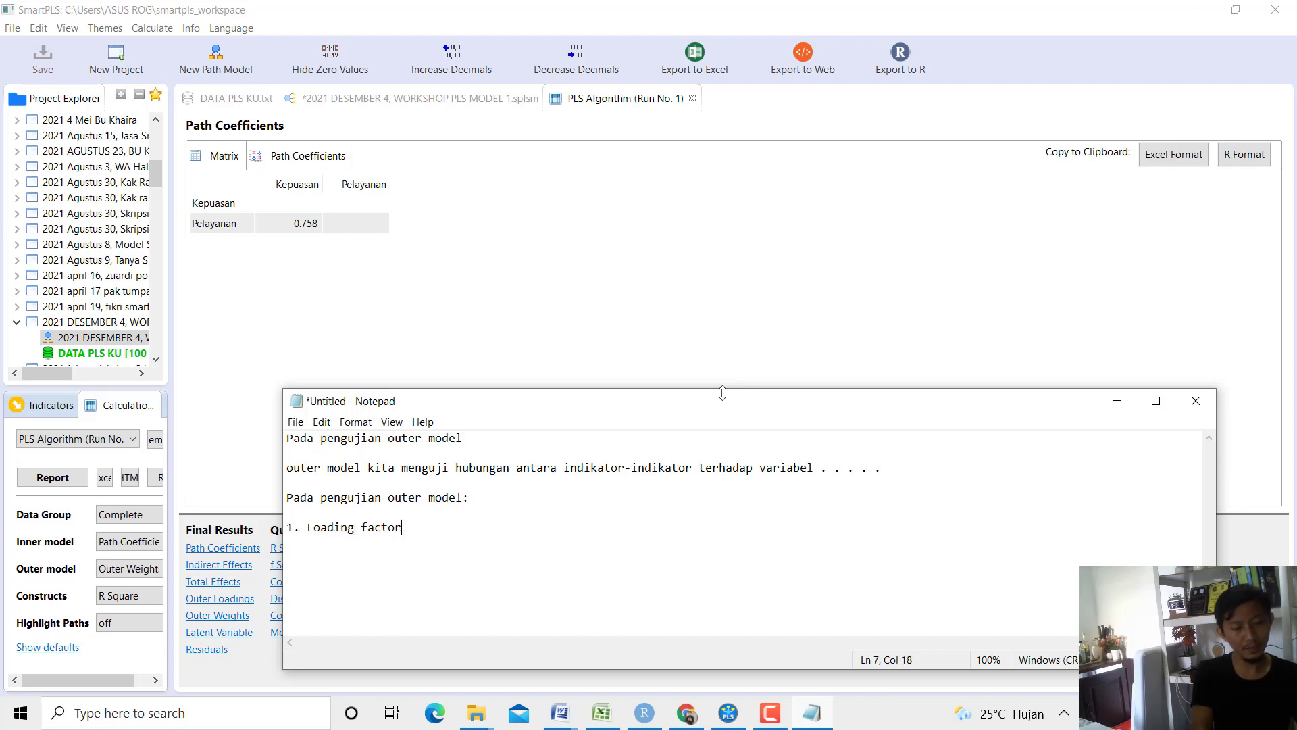
key(Return)
text(2. A)
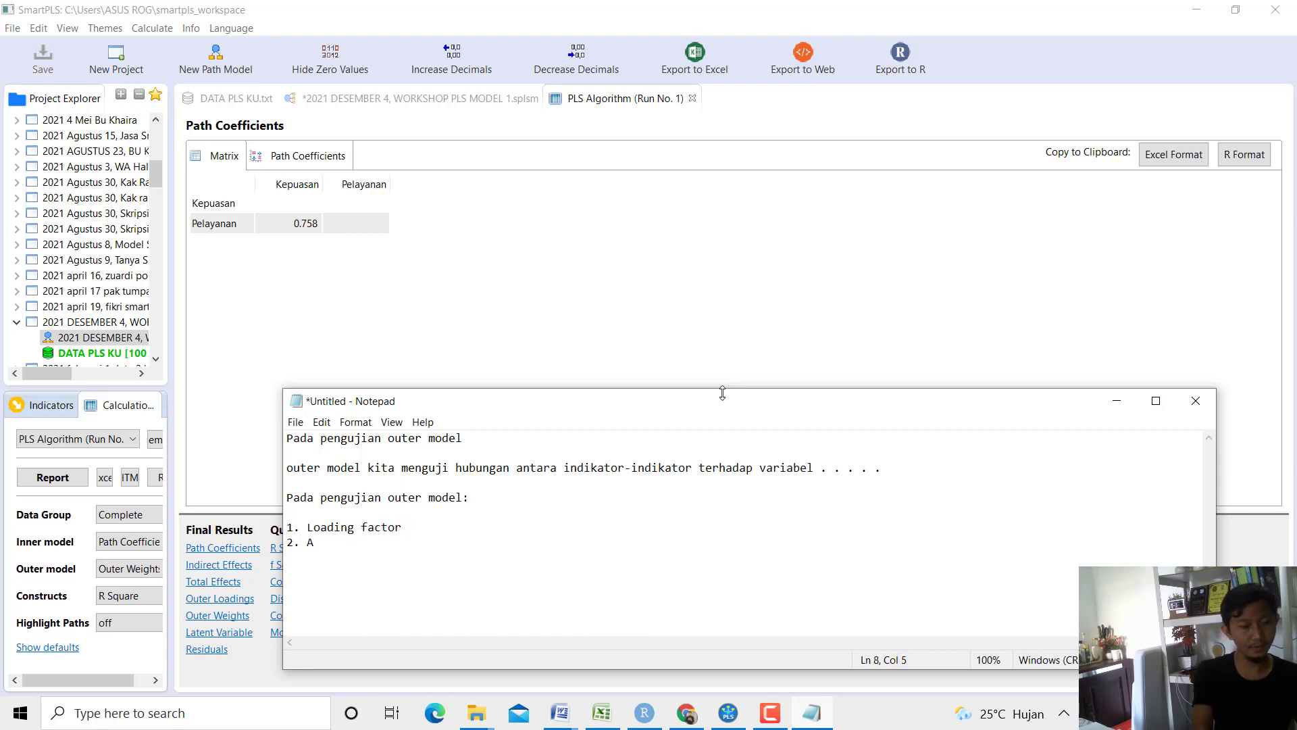
text(verage var)
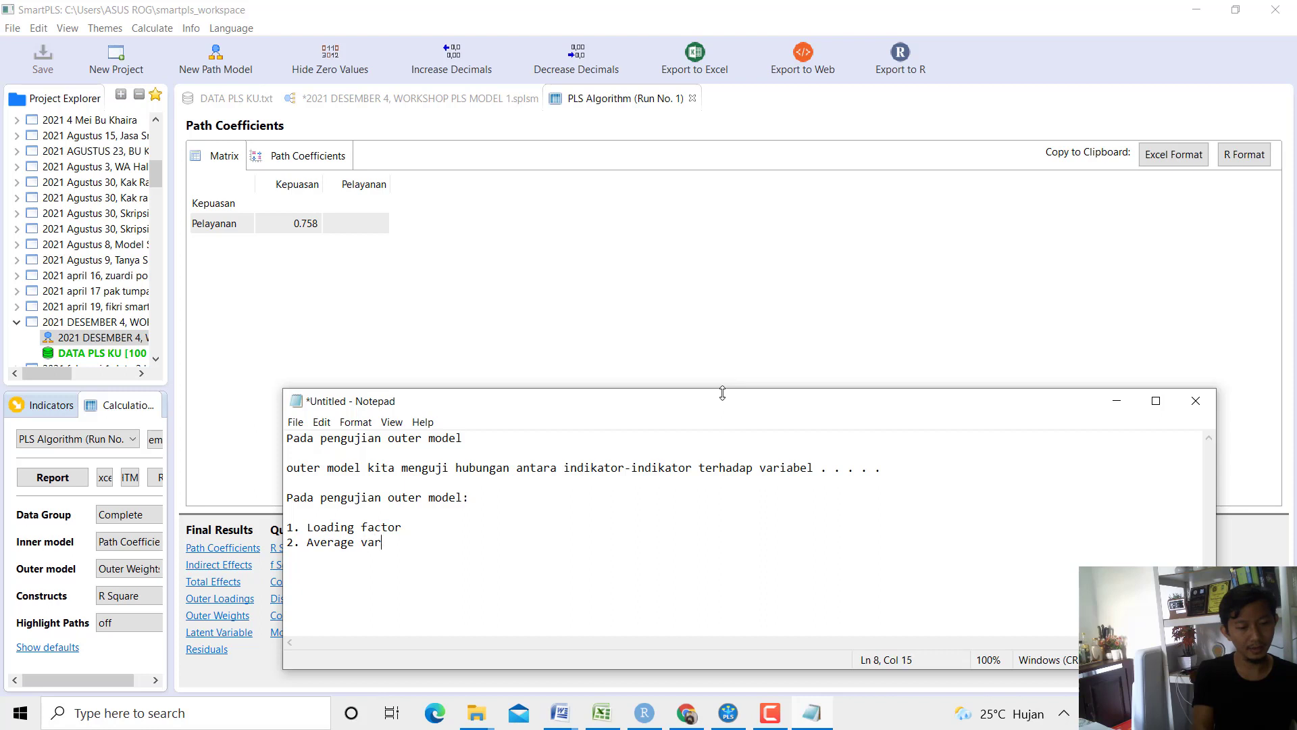
text(iance extra)
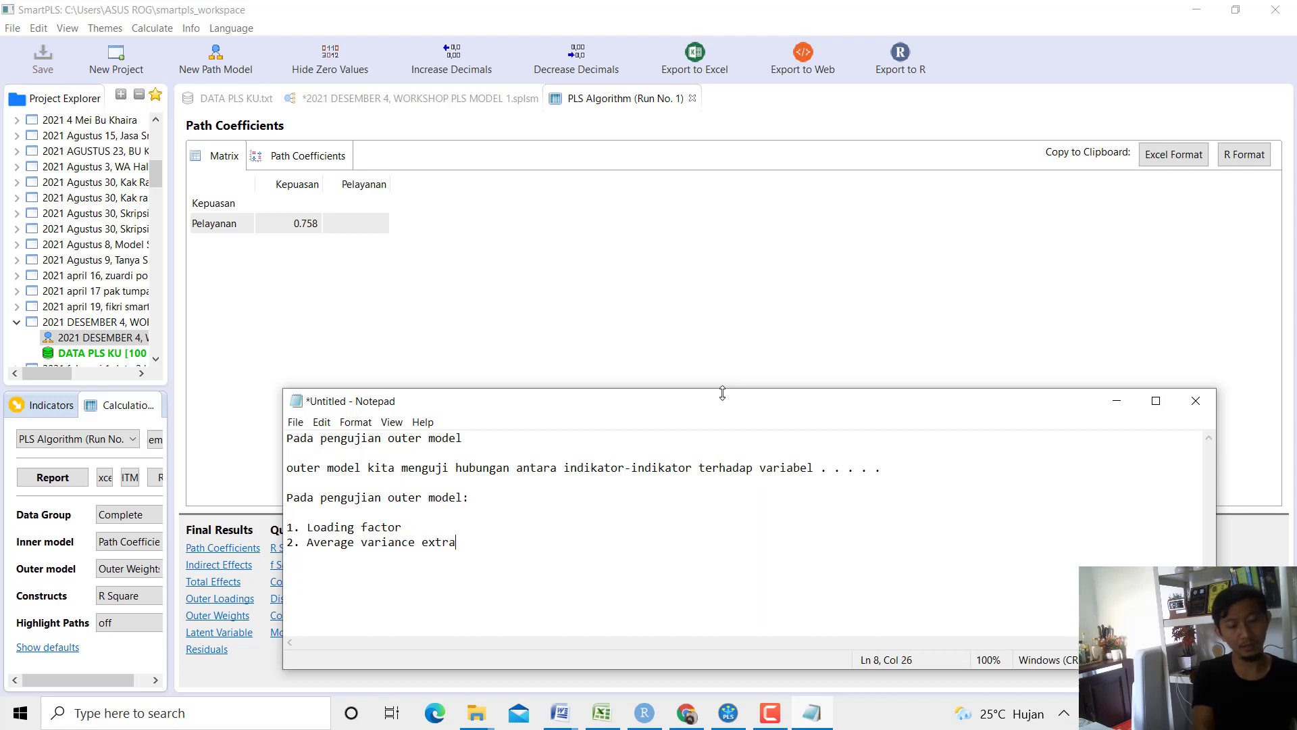
text(cted (AVE) 3. )
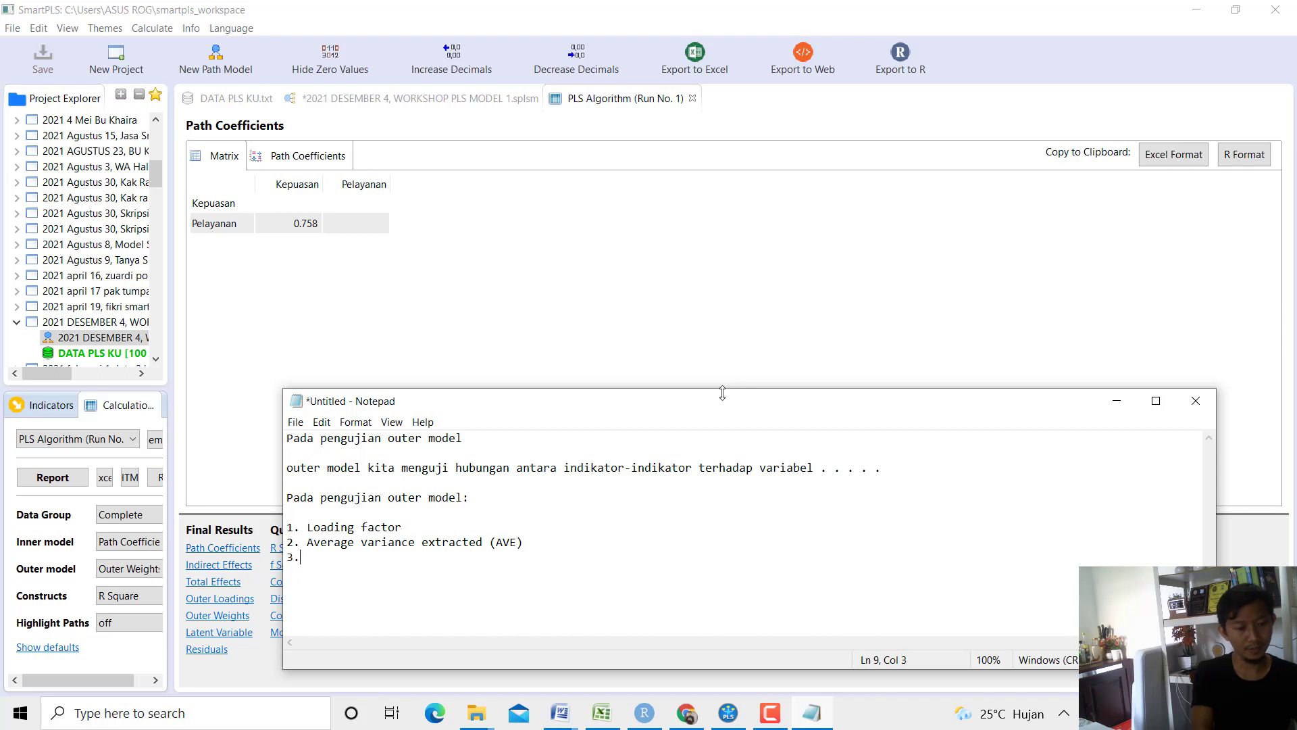
text(Composite Re)
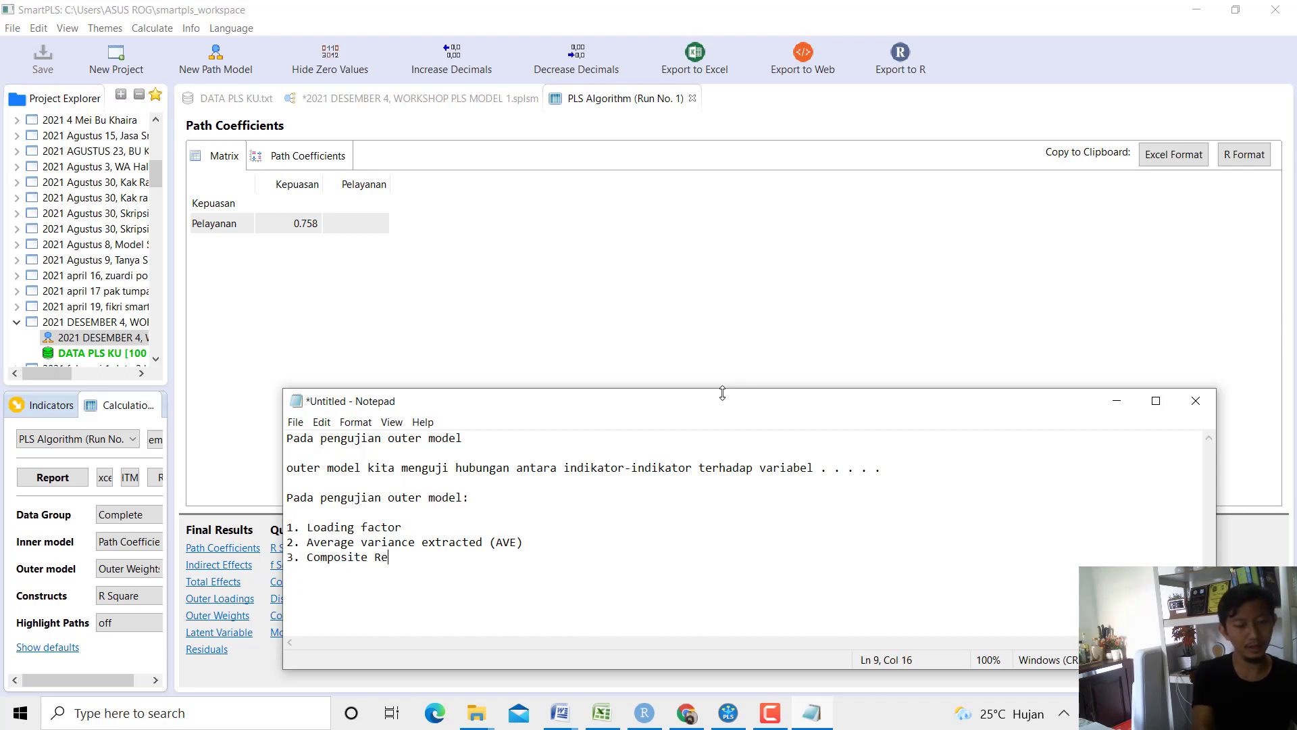
text(liability (CR)
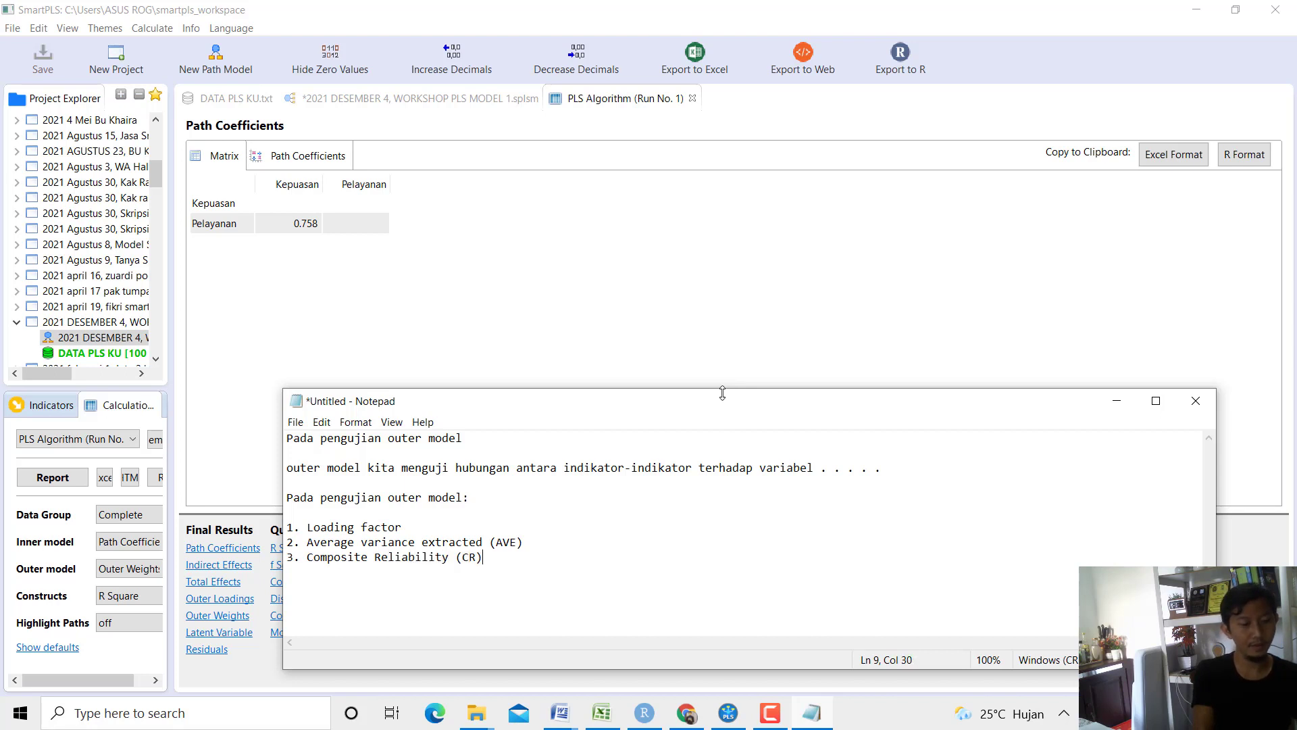
Add list item 4, "Discriminant Validity (pendekatan Cross-Loading, atau Fornel-Larcker)".
key(Return)
text(4. Discr)
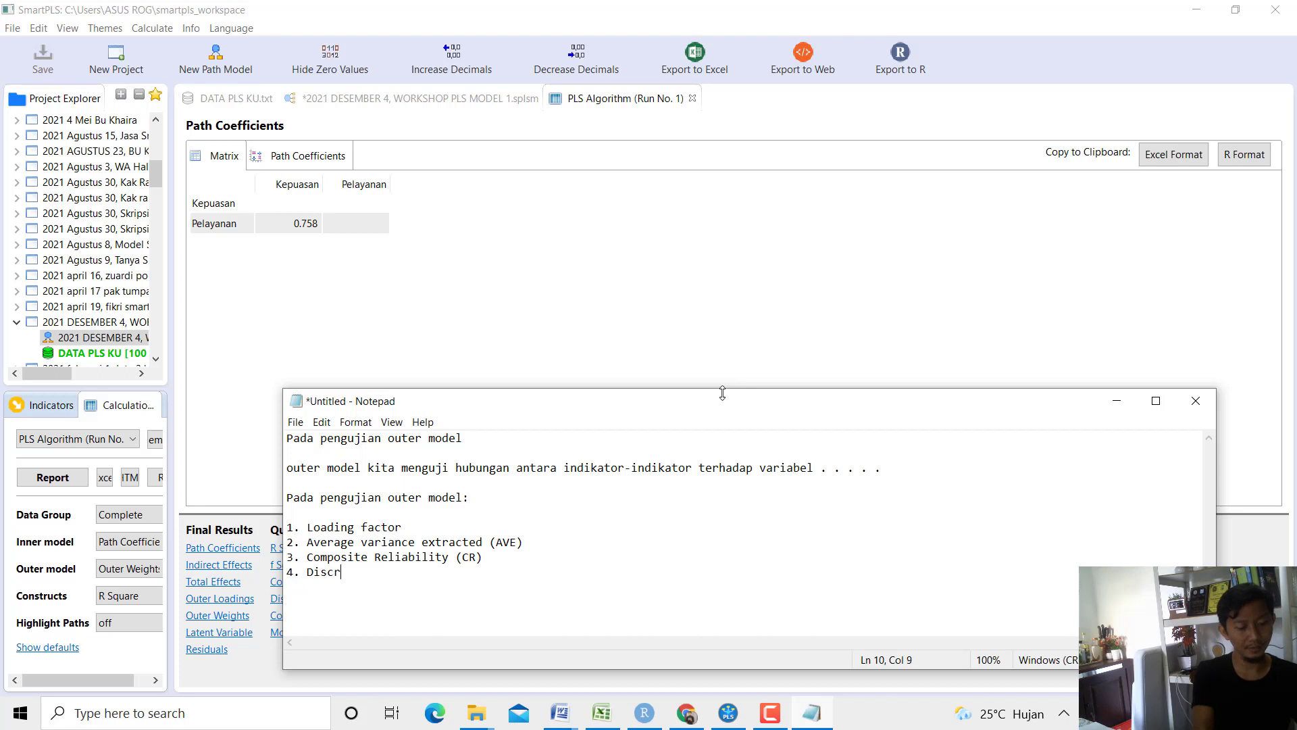
text(iminant V)
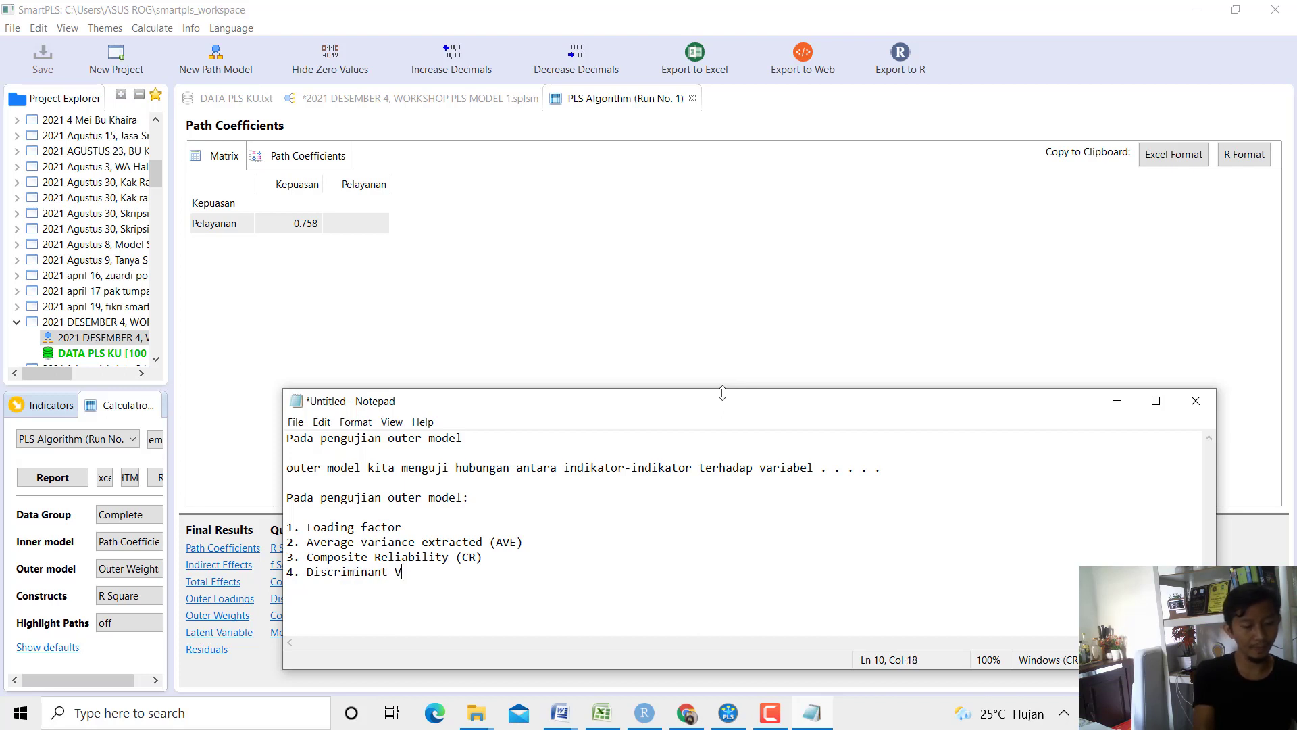
text(alidity )
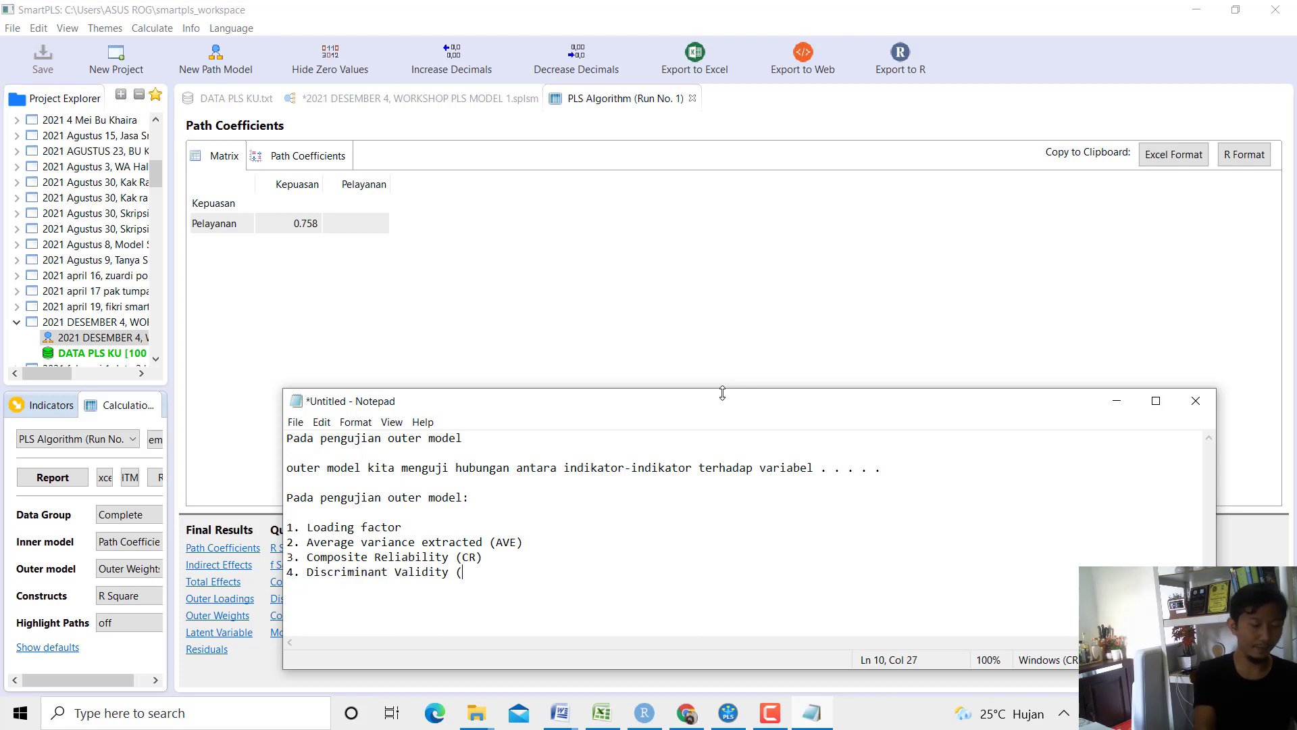
text( ()
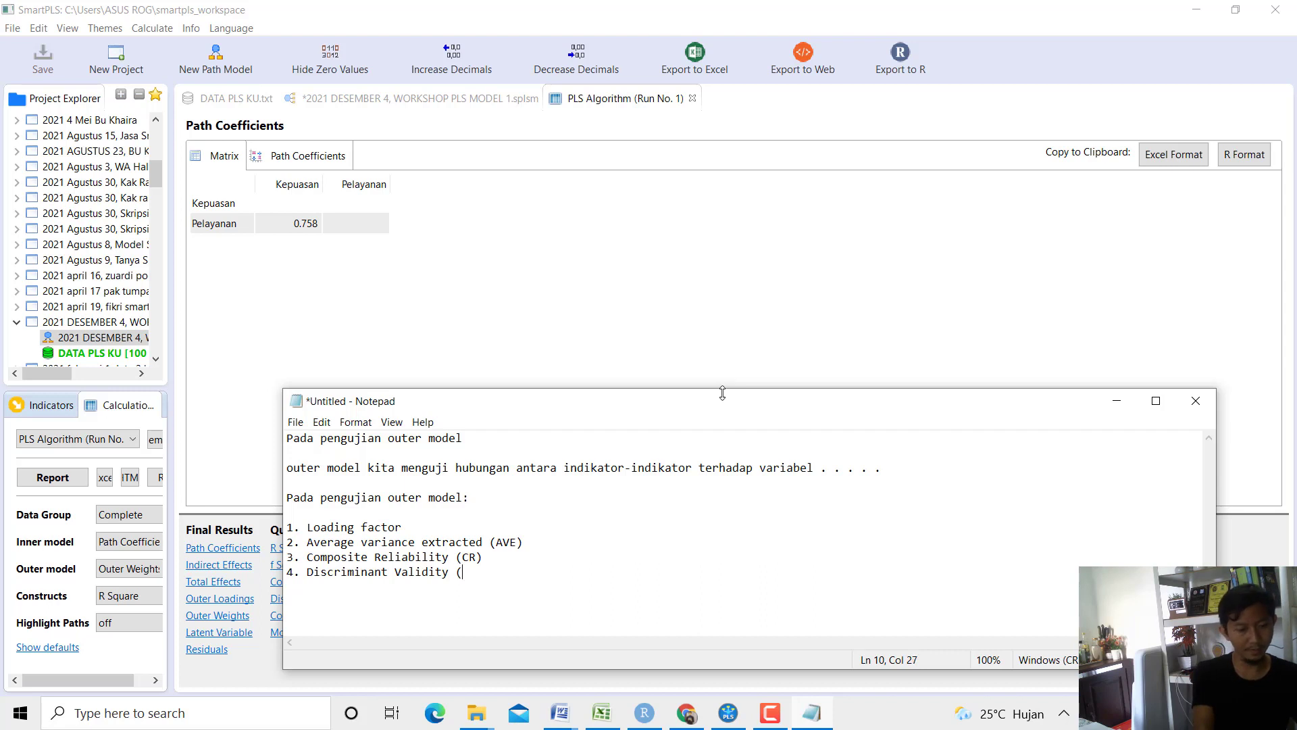
text(ped)
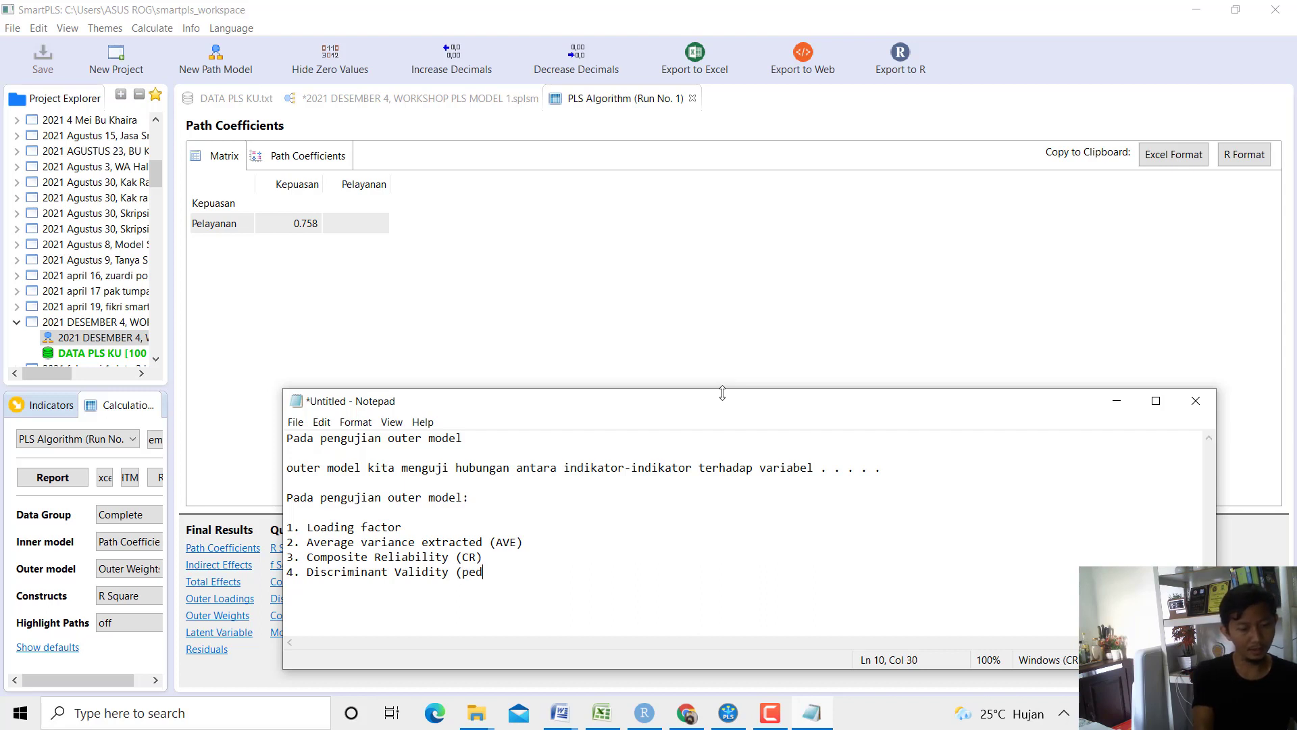
key(BackSpace)
text(ndekatan )
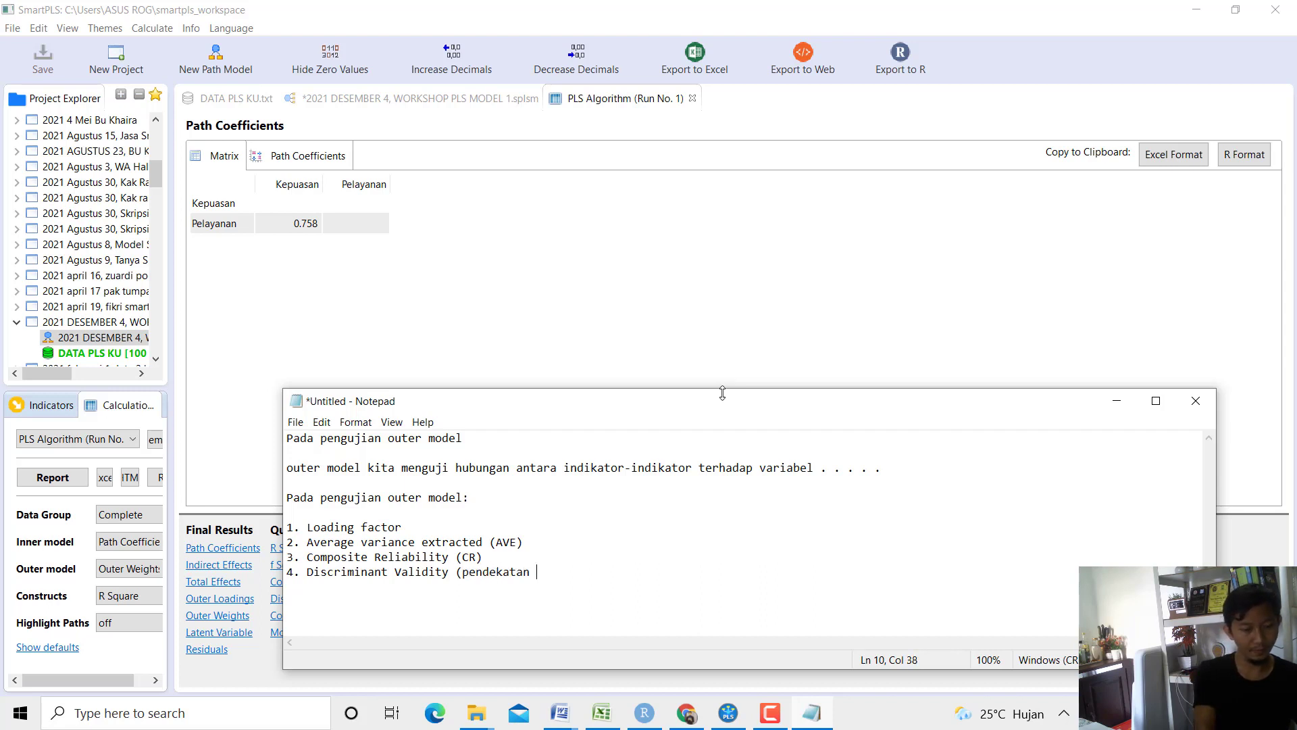
text(Cross-Loa)
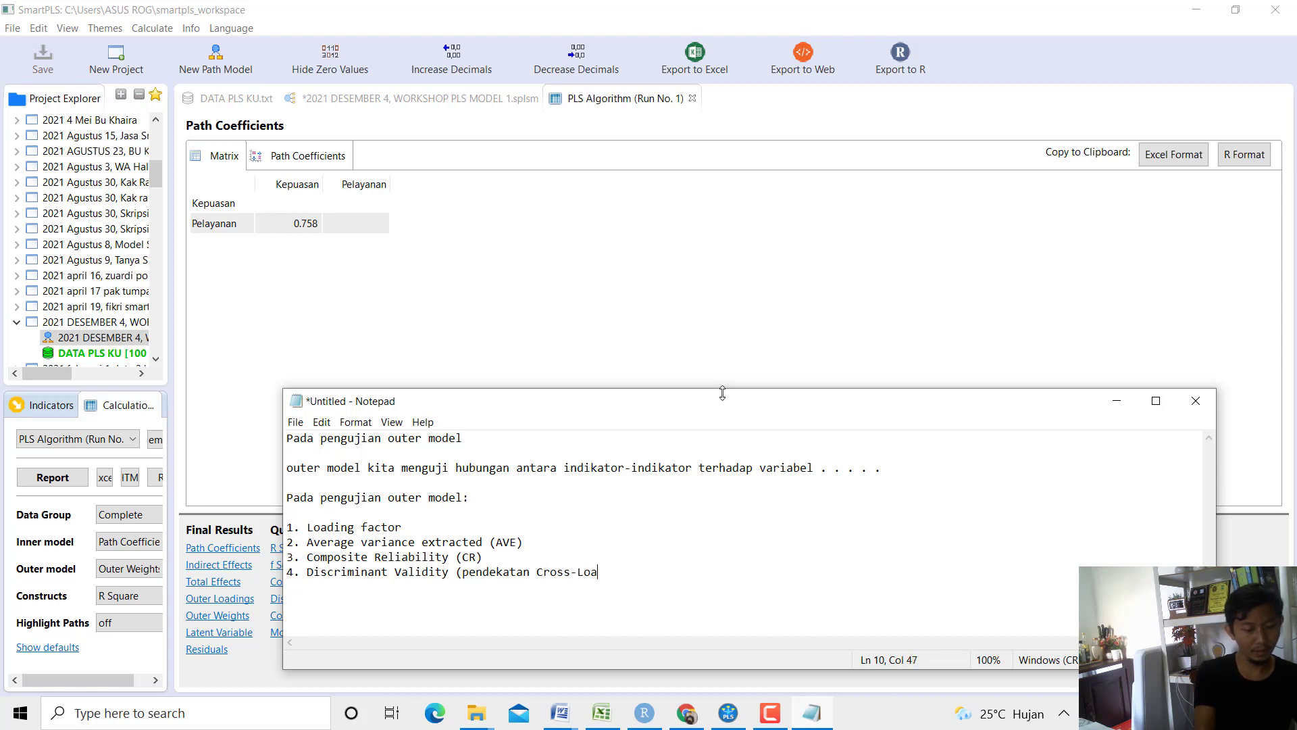
text(ding, atau)
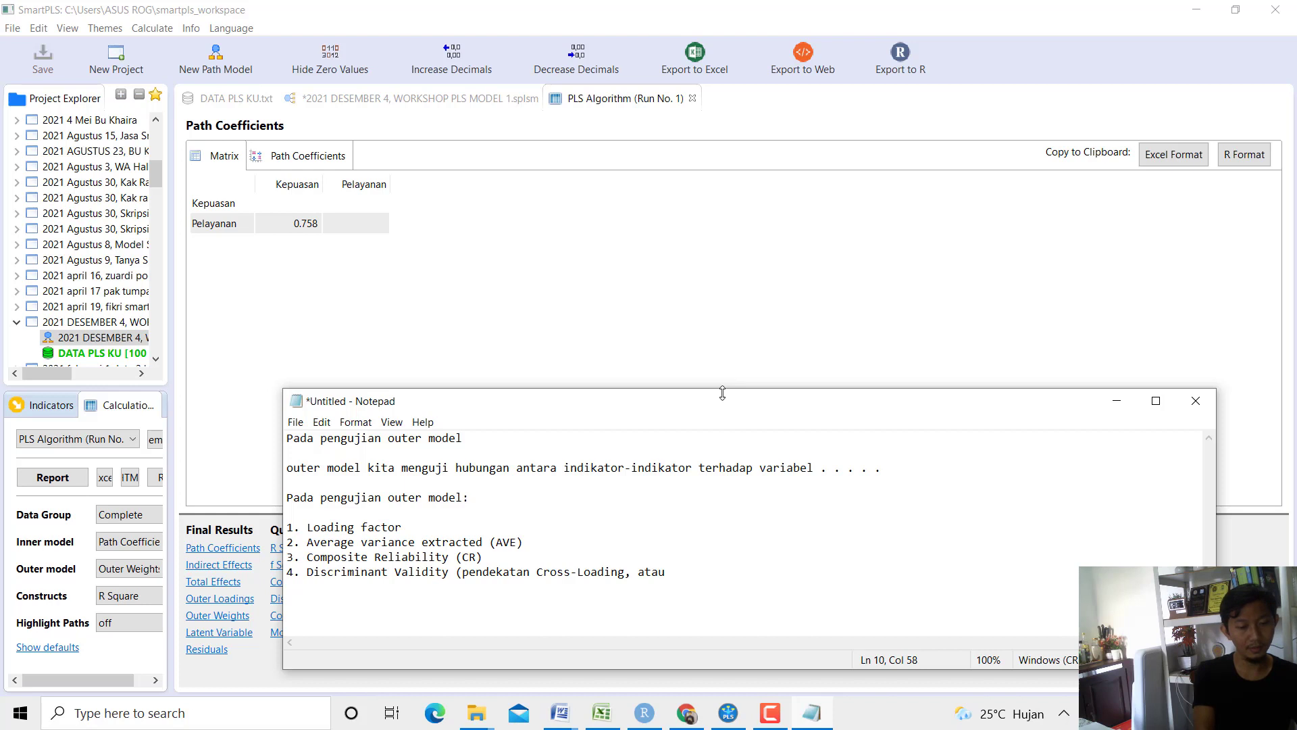
text( Forner)
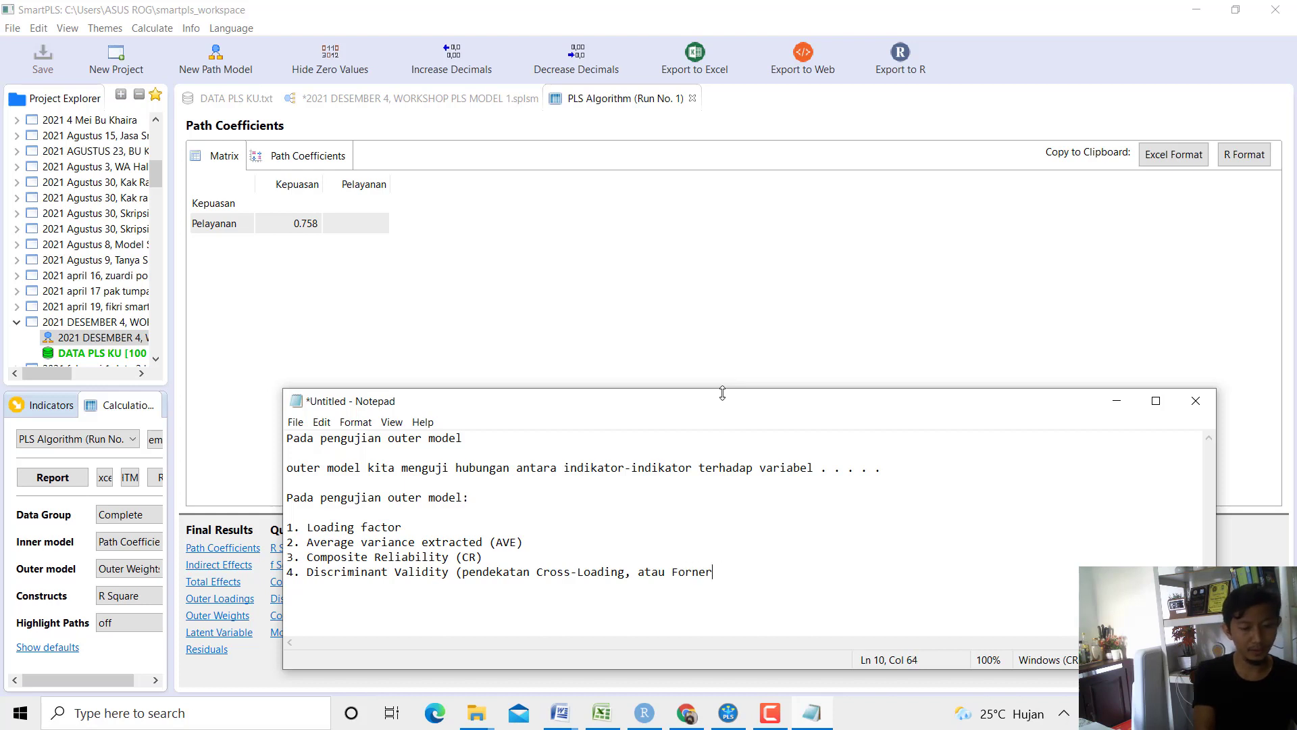
key(BackSpace)
text(l)
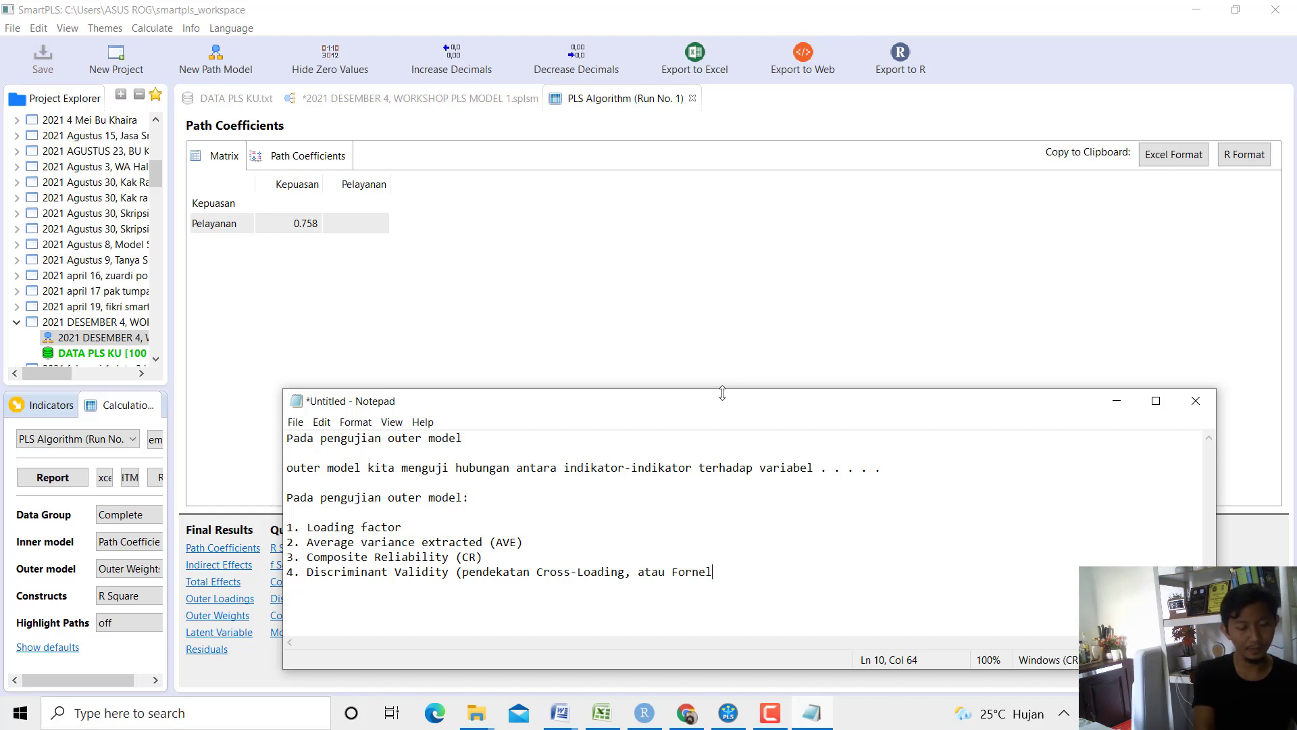
text(-Larcker))
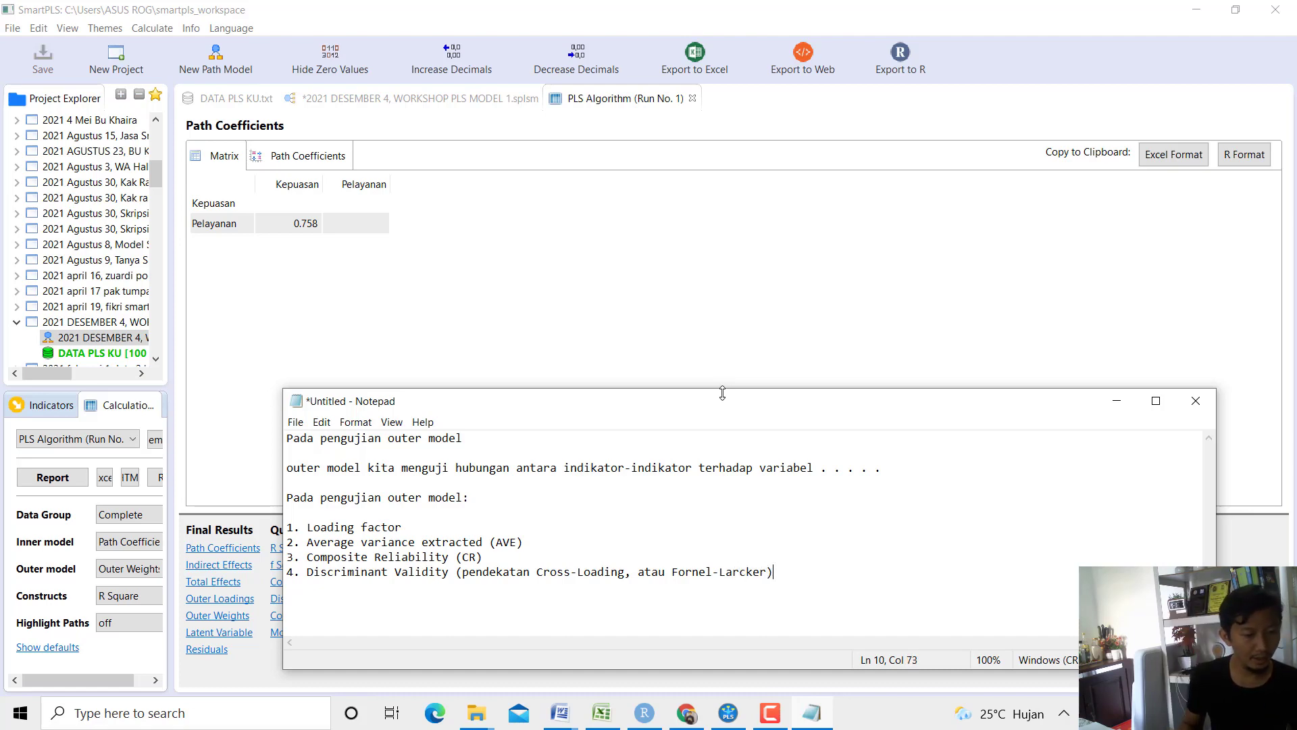
Add the criterion "> 0,7" after "Loading factor" in list item 1.
click(421, 526)
drag(306, 527, 403, 527)
click(408, 528)
text(>)
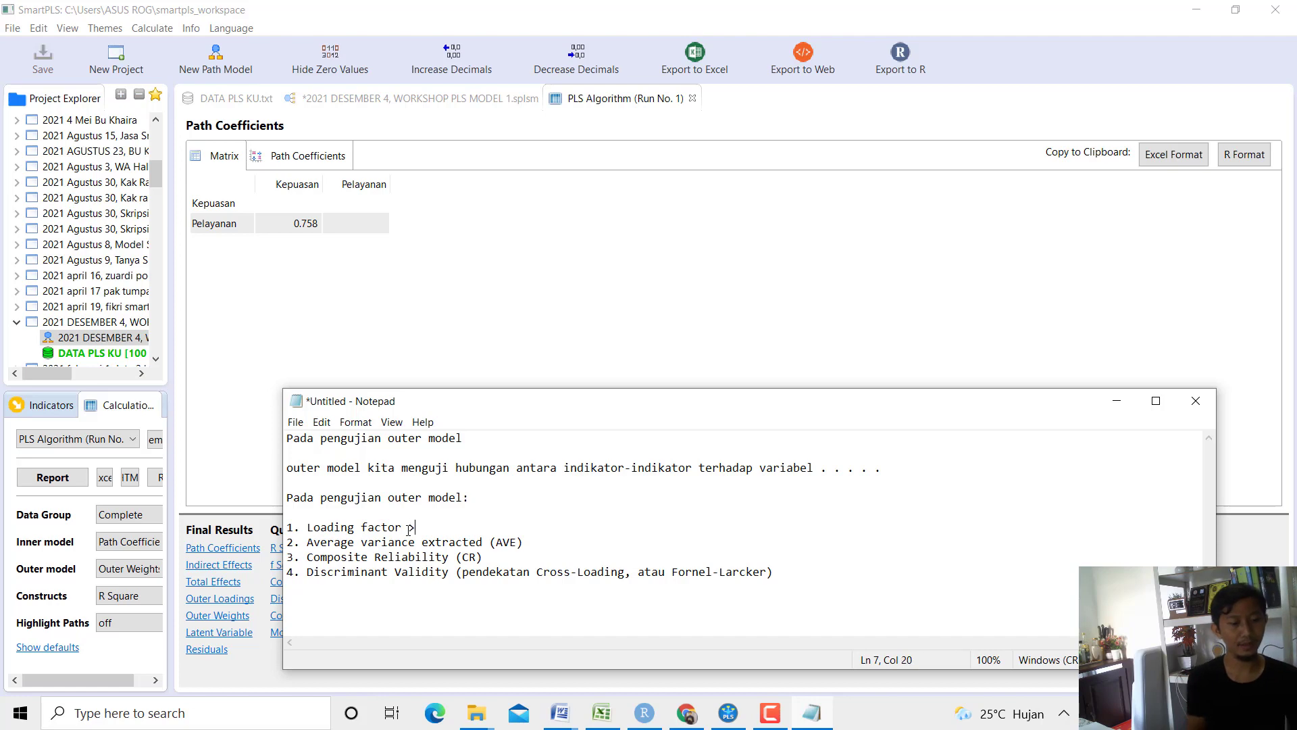
text( 0,7)
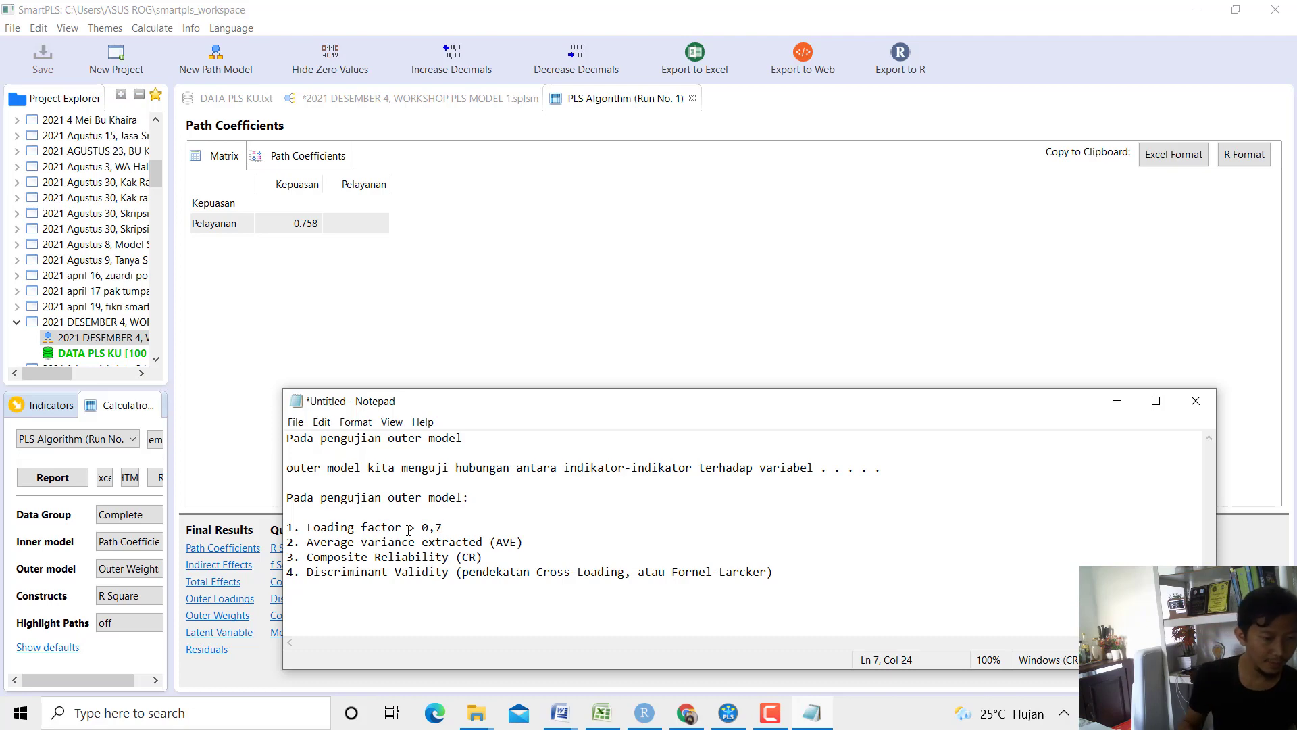
Switch back to SmartPLS and display the Outer Loadings matrix of the PLS Algorithm results.
click(461, 316)
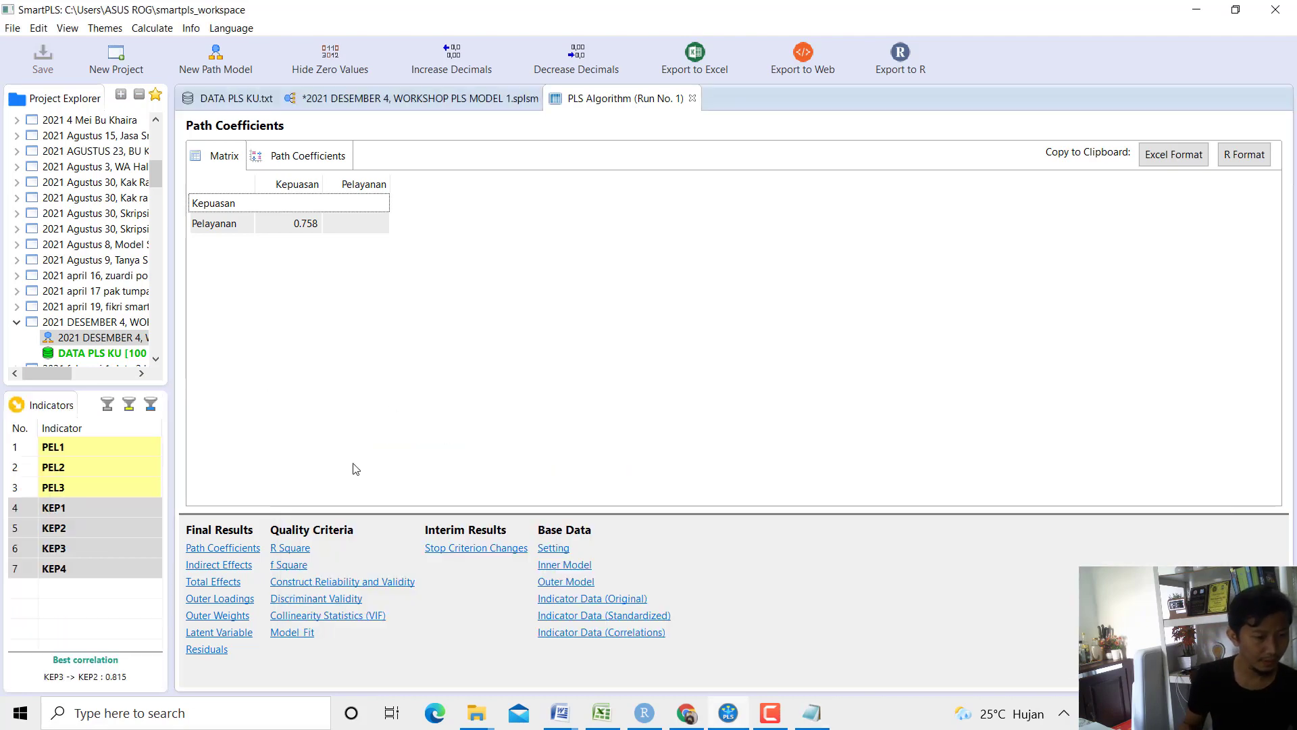
click(242, 600)
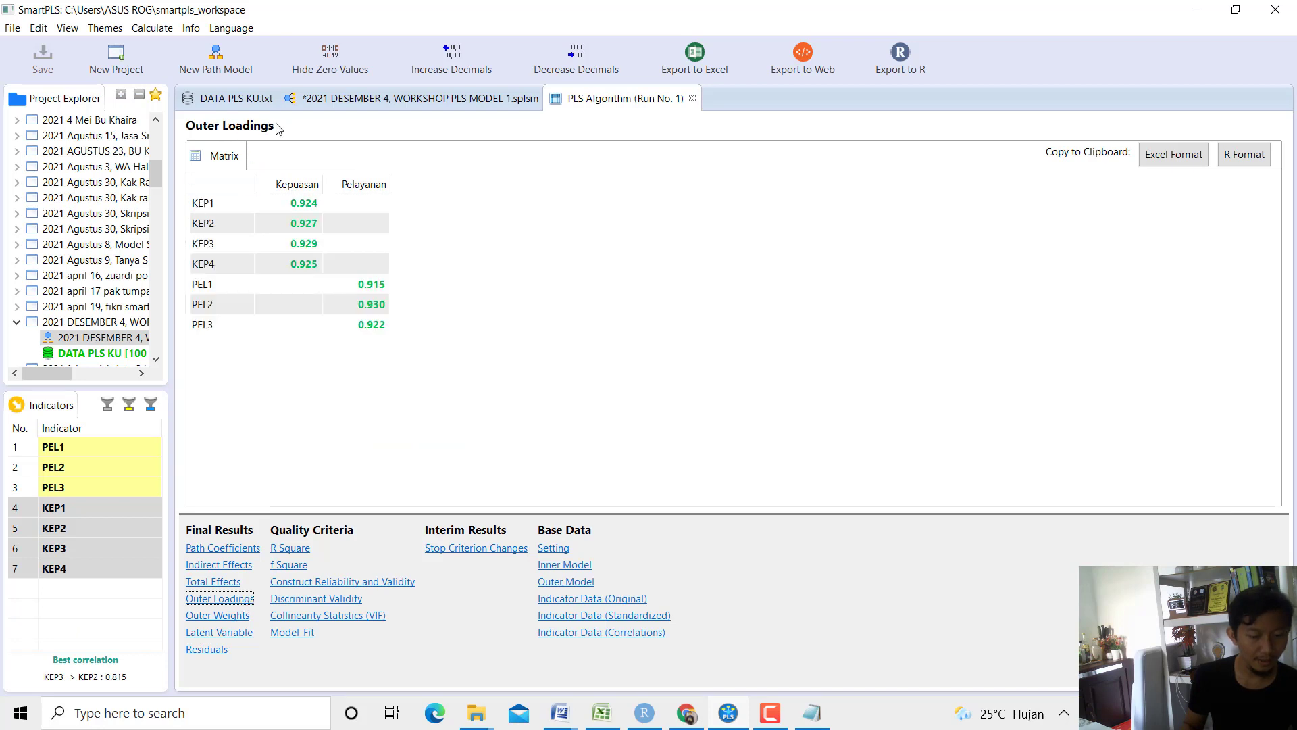
Switch to Notepad and insert "(outer loading)" after "Loading factor" in list item 1.
click(814, 717)
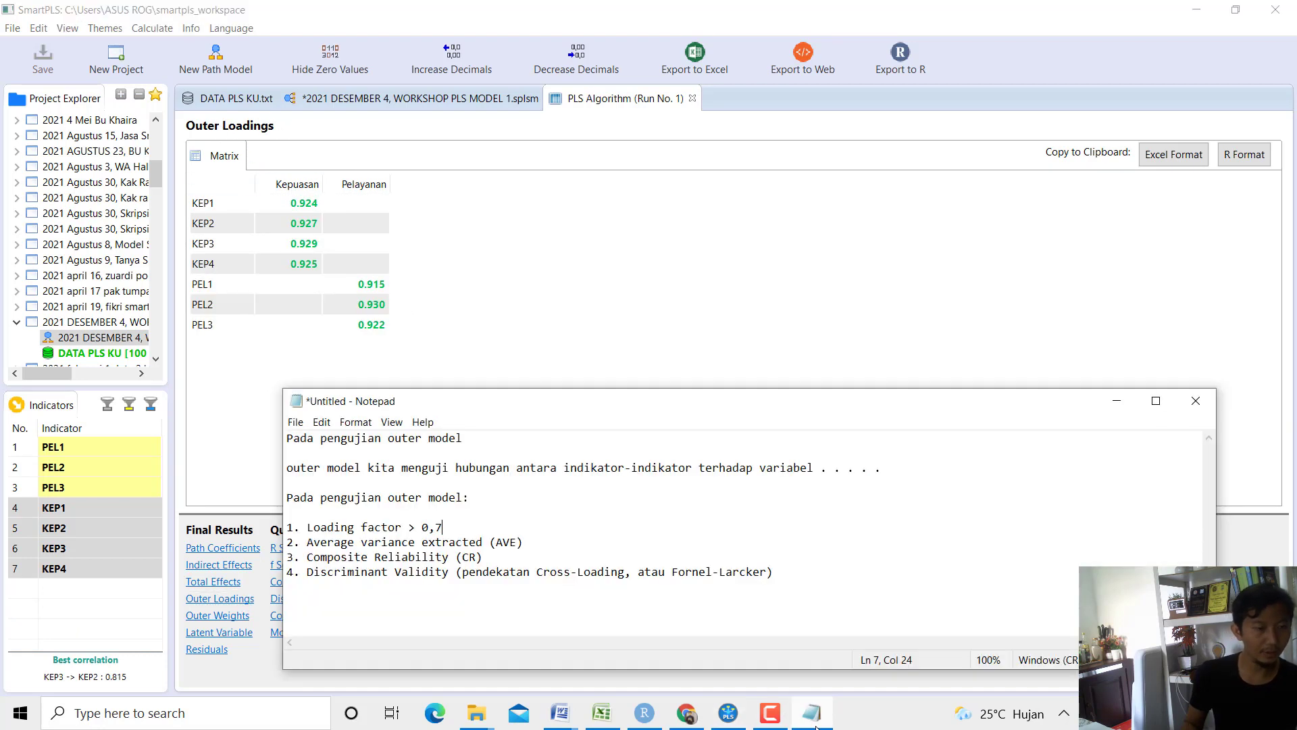
text((ouet)
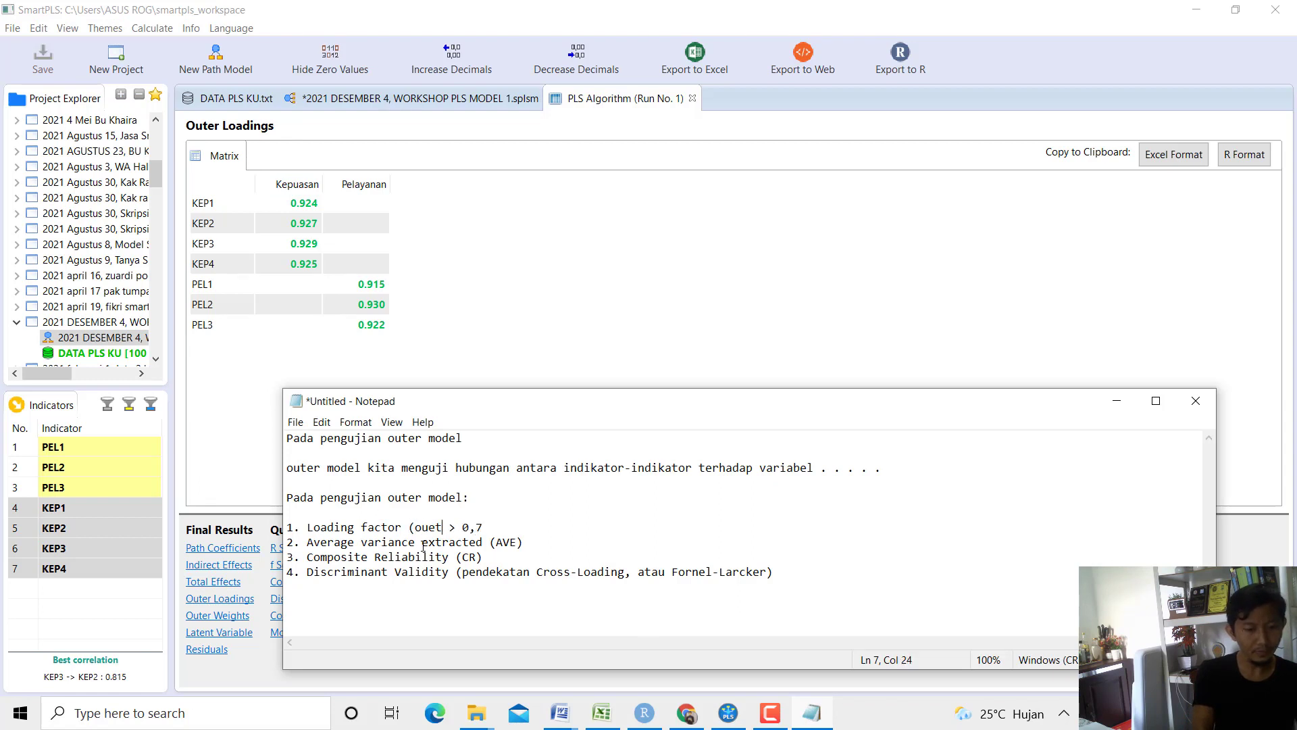
key(BackSpace)
key(BackSpace)
text(ter )
text(loading)
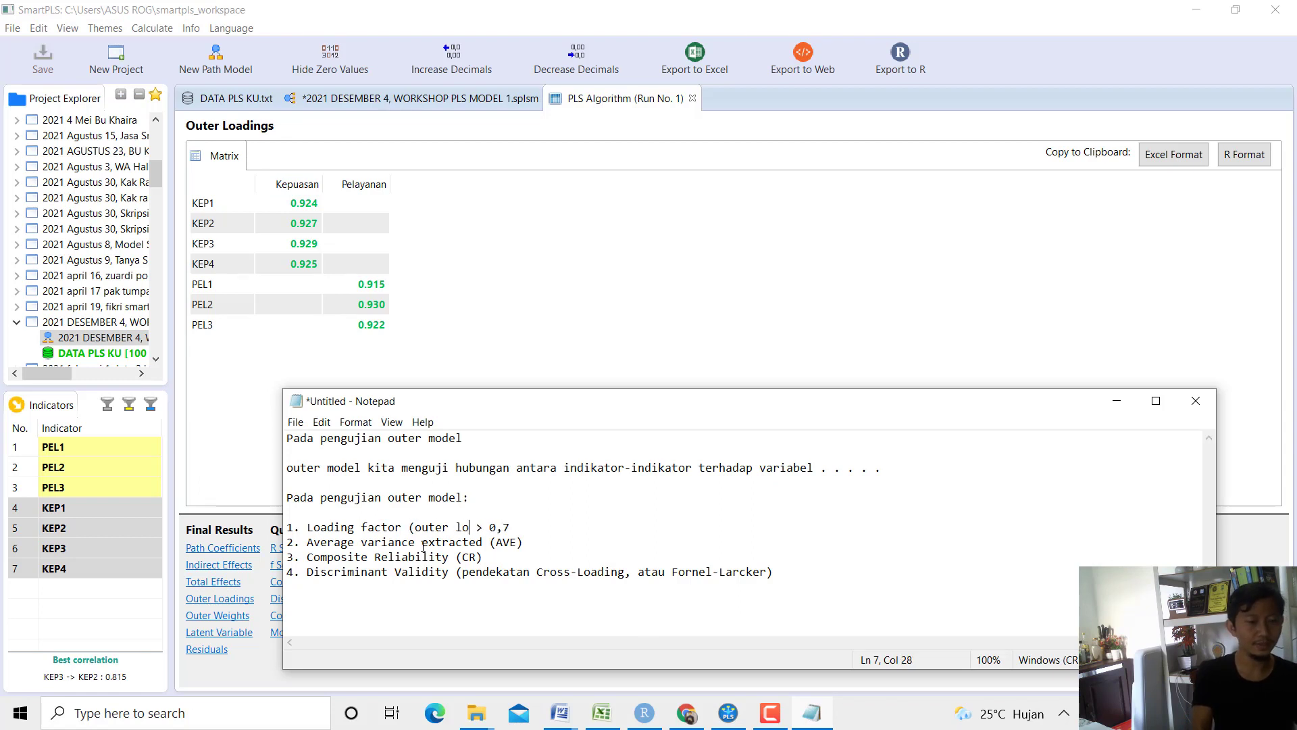
text())
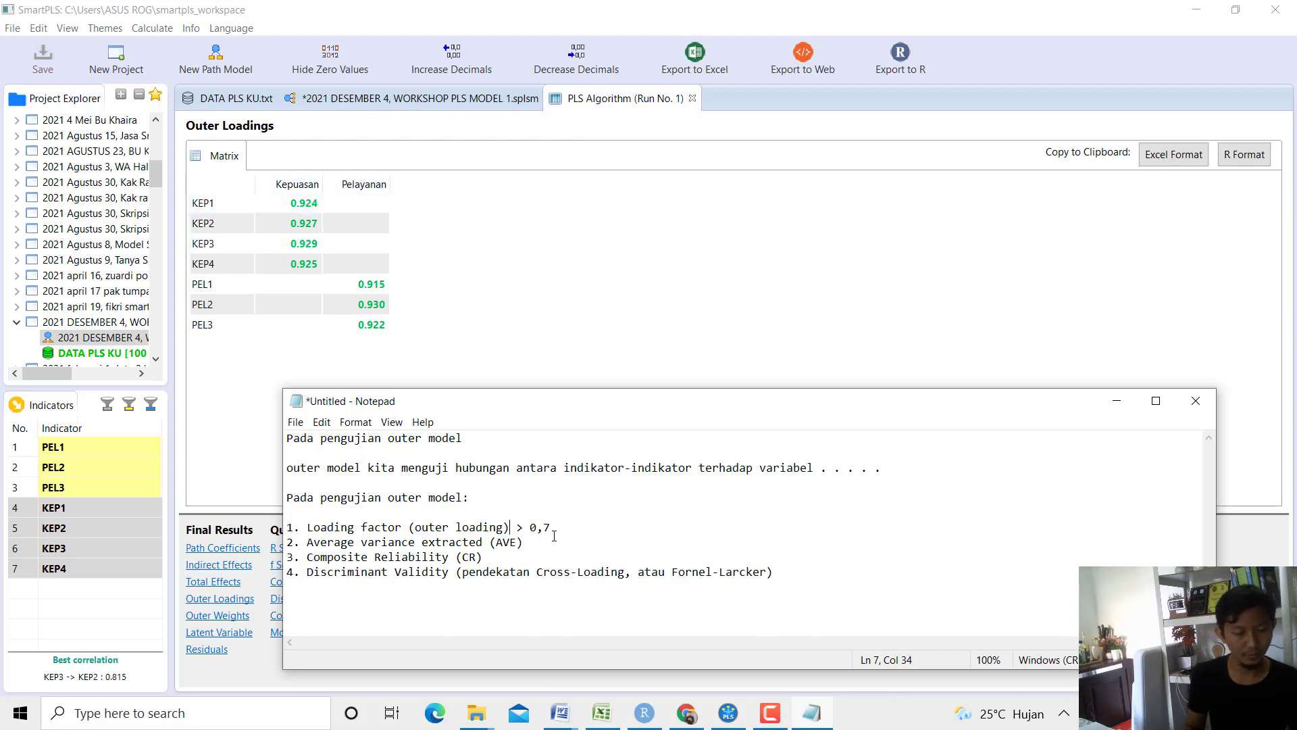
Switch to the Word document Hasil Olah Data SmartPLS and read the reasons for accepting loading values above 0,7.
drag(555, 534, 492, 528)
click(567, 715)
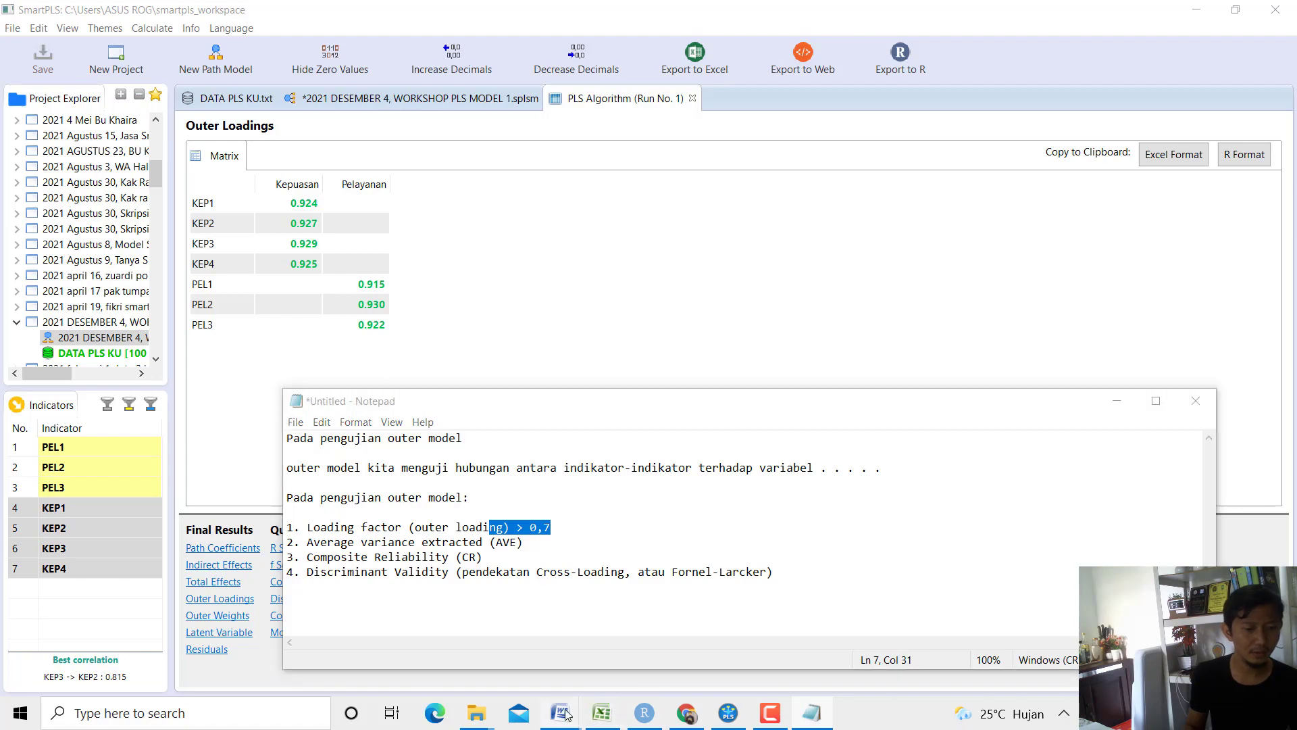
click(486, 632)
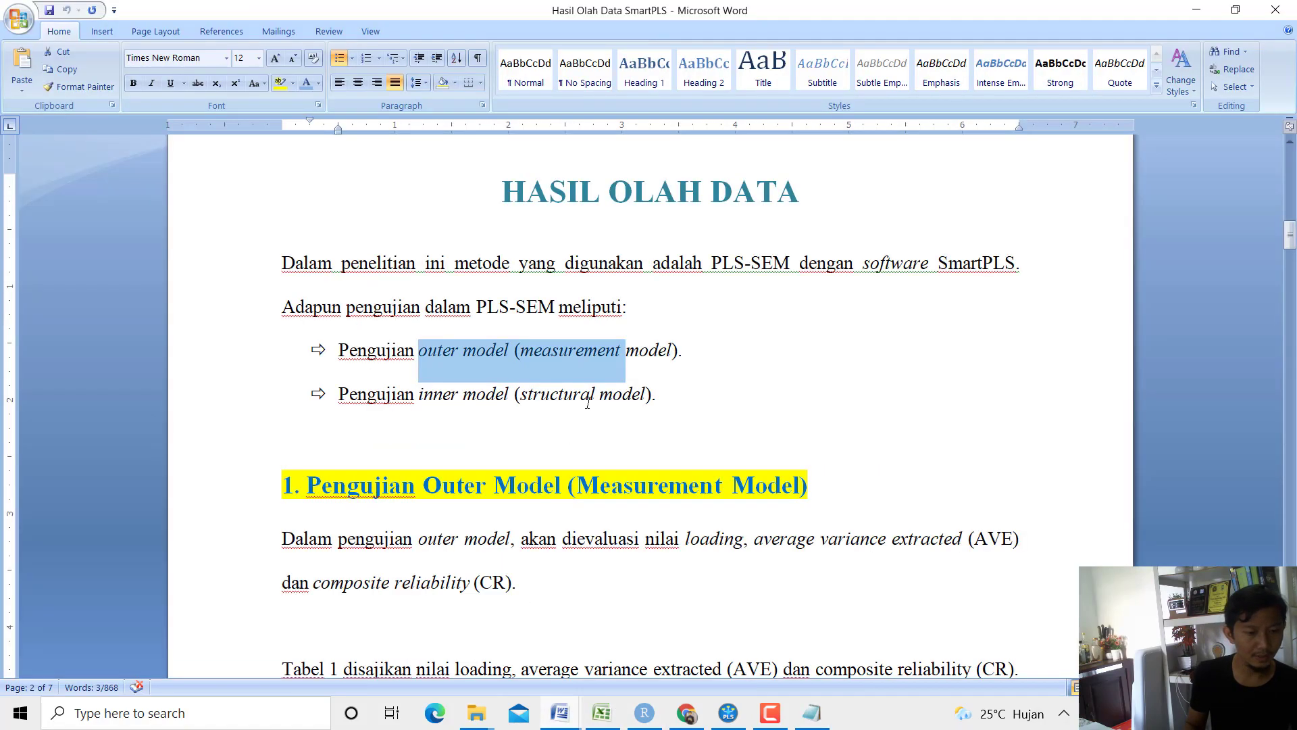
scroll(587, 403, down, 10)
scroll(626, 357, down, 8)
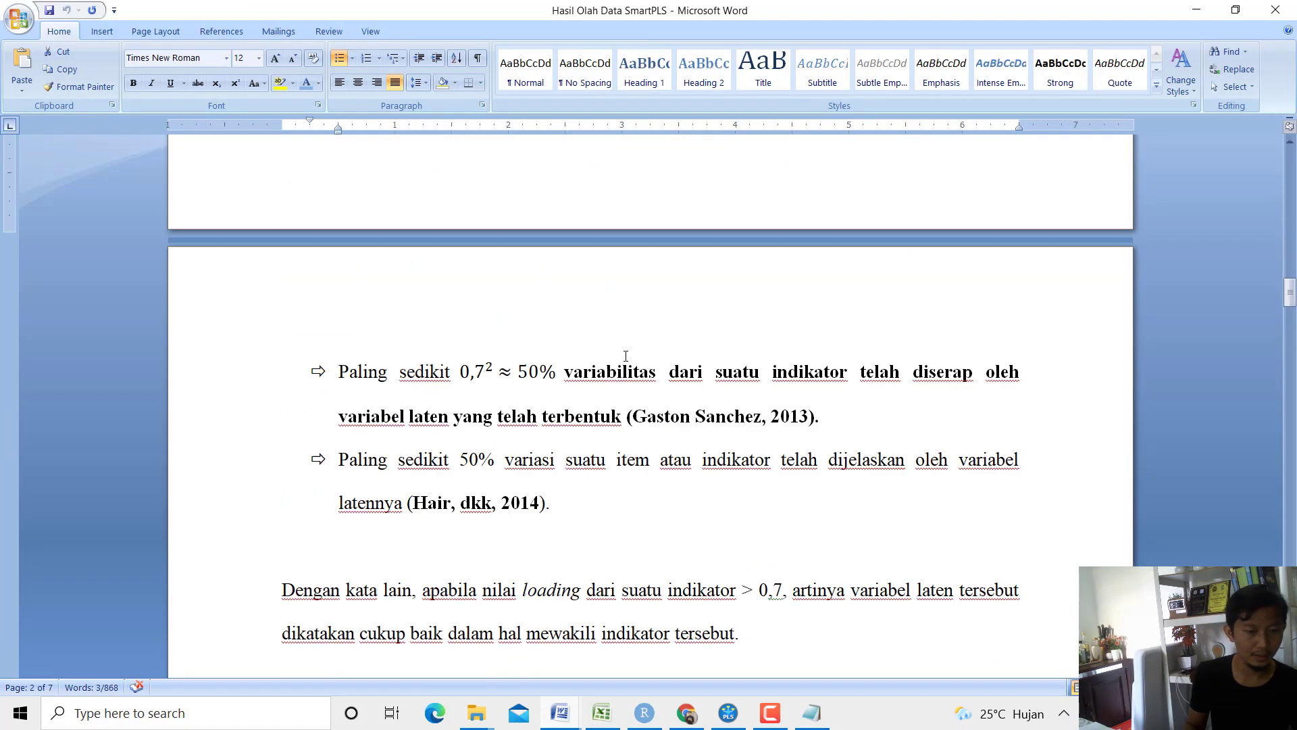
drag(645, 363, 824, 368)
drag(555, 466, 416, 473)
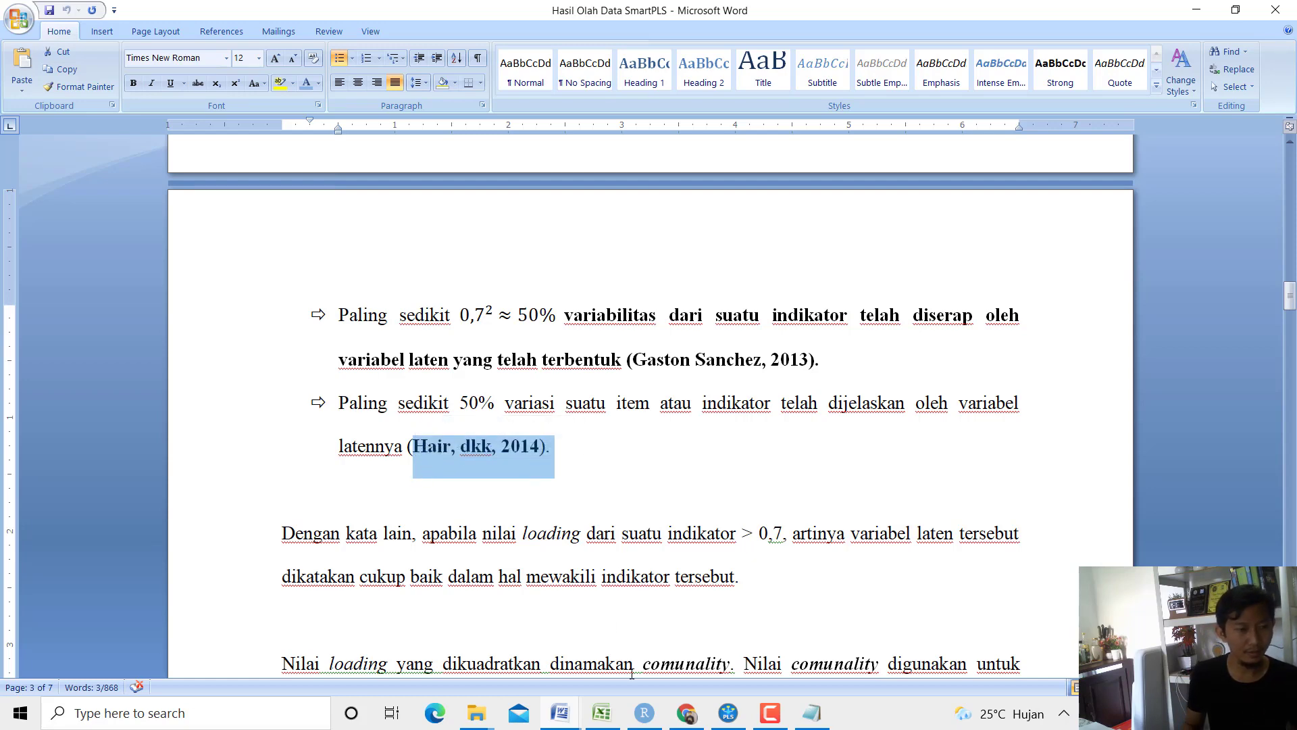
Return to the Notepad list and add the verdict "(SUDAH OK VALIDDDDD)" after "> 0,7" in item 1.
click(728, 713)
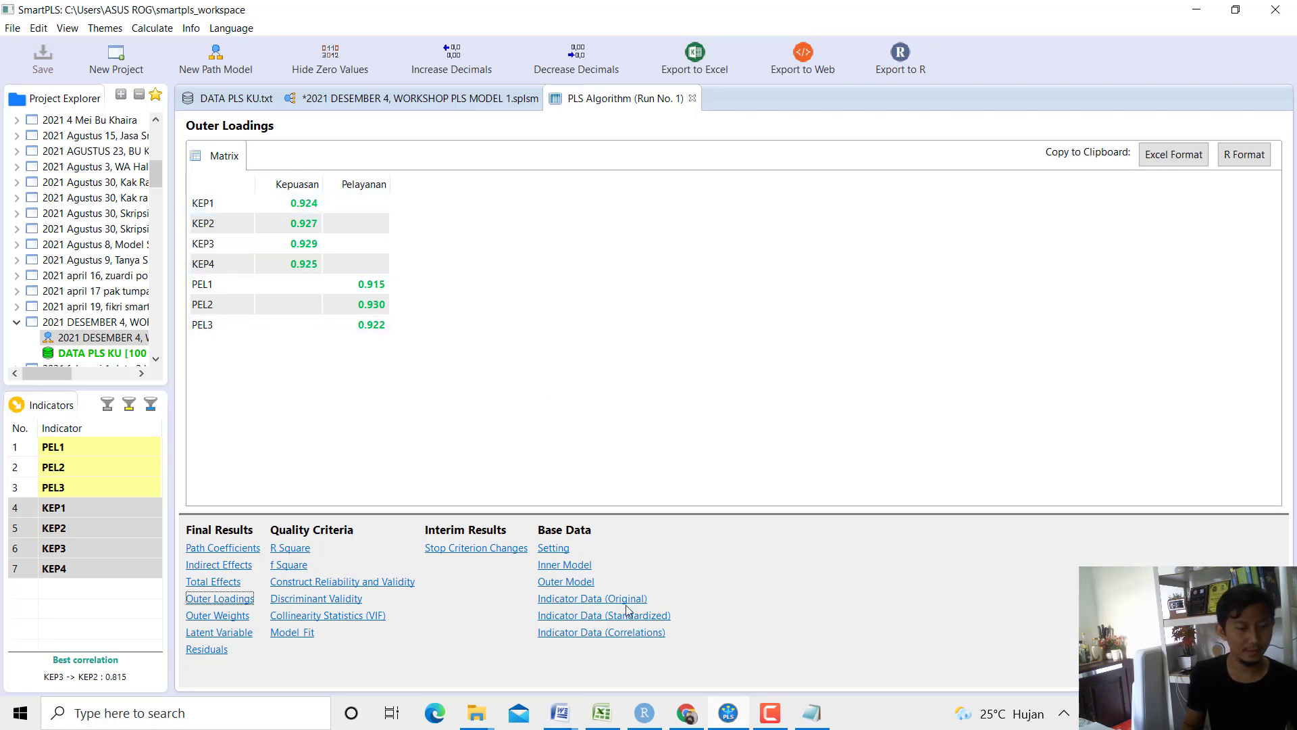
click(811, 713)
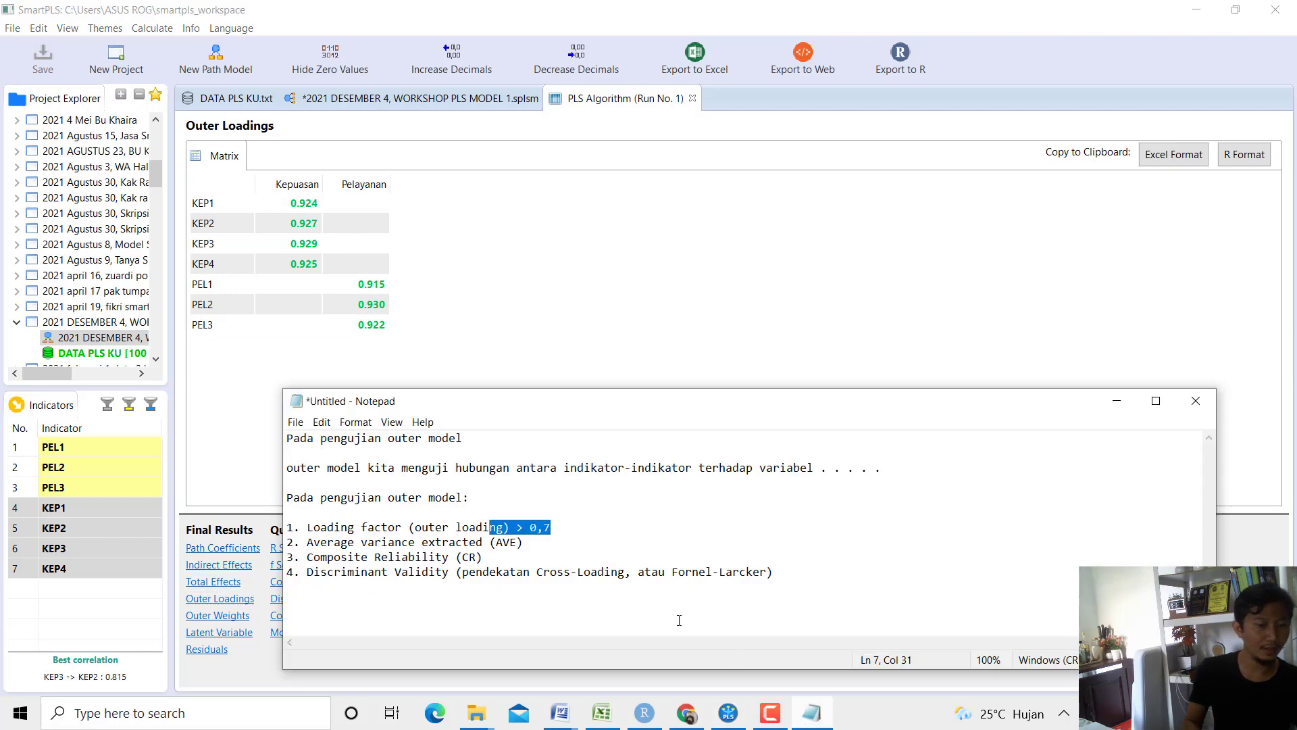
click(627, 529)
text((SUDAH O)
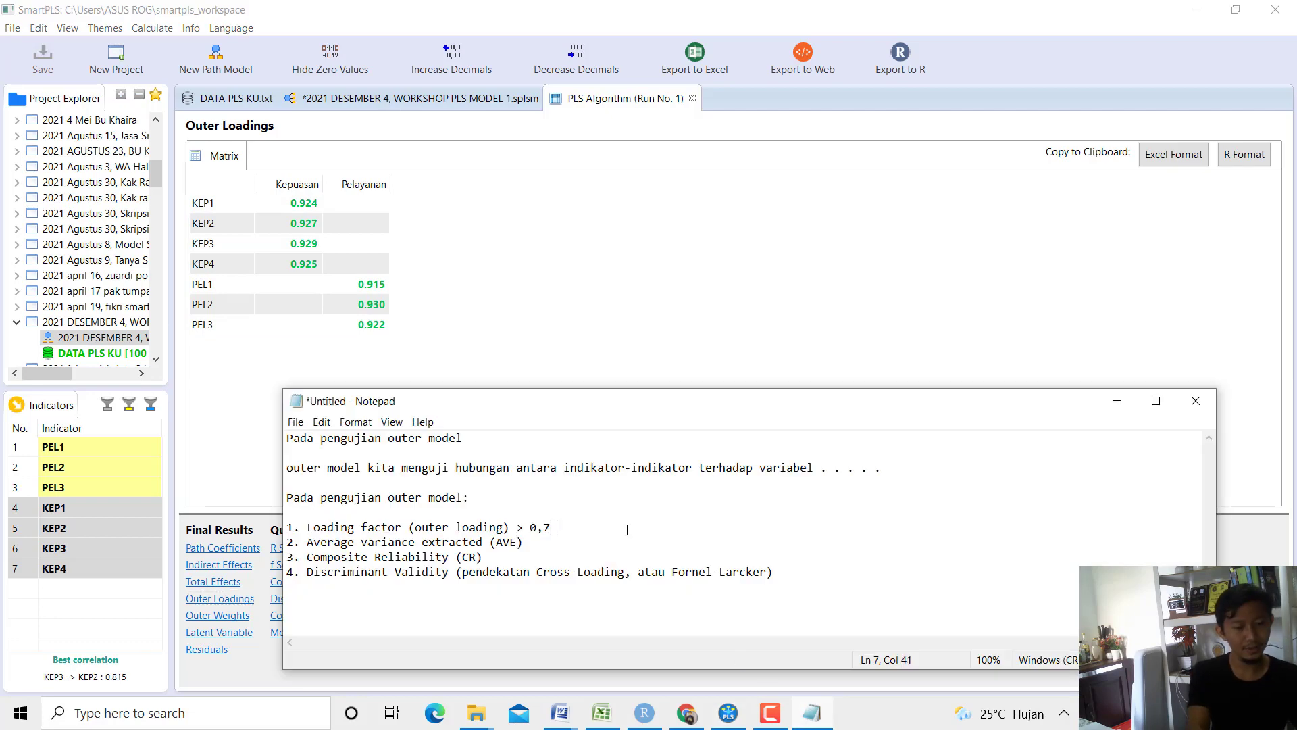
text(K)
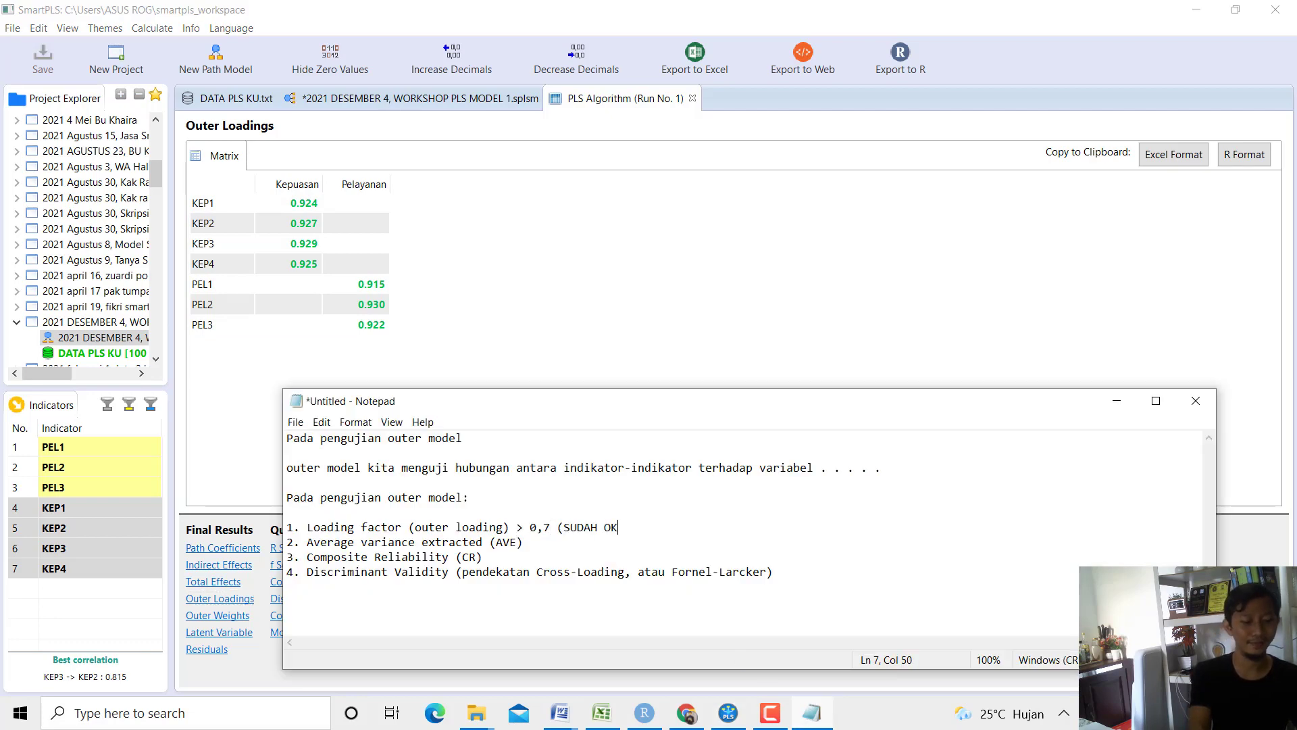
text( VALIDDDDD))
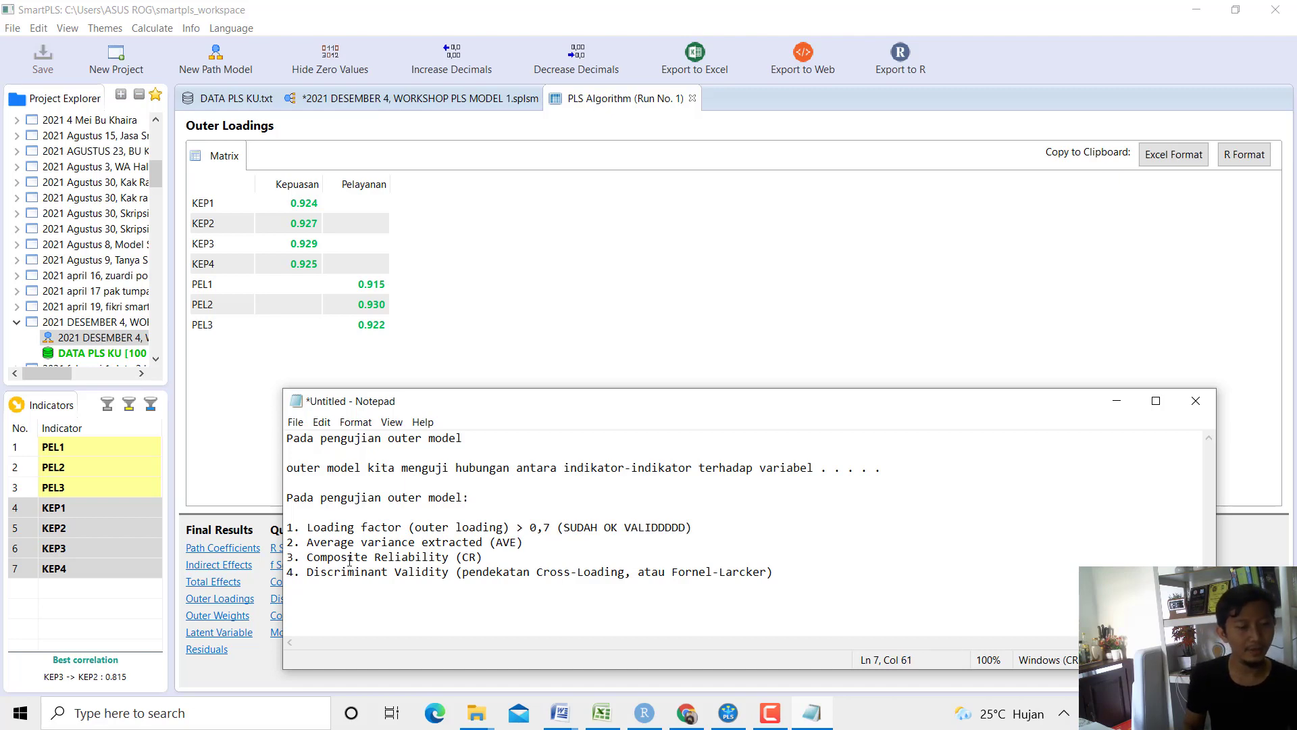
Add the criterion "> 0,5" after "Average variance extracted (AVE)" in list item 2.
drag(327, 542, 509, 542)
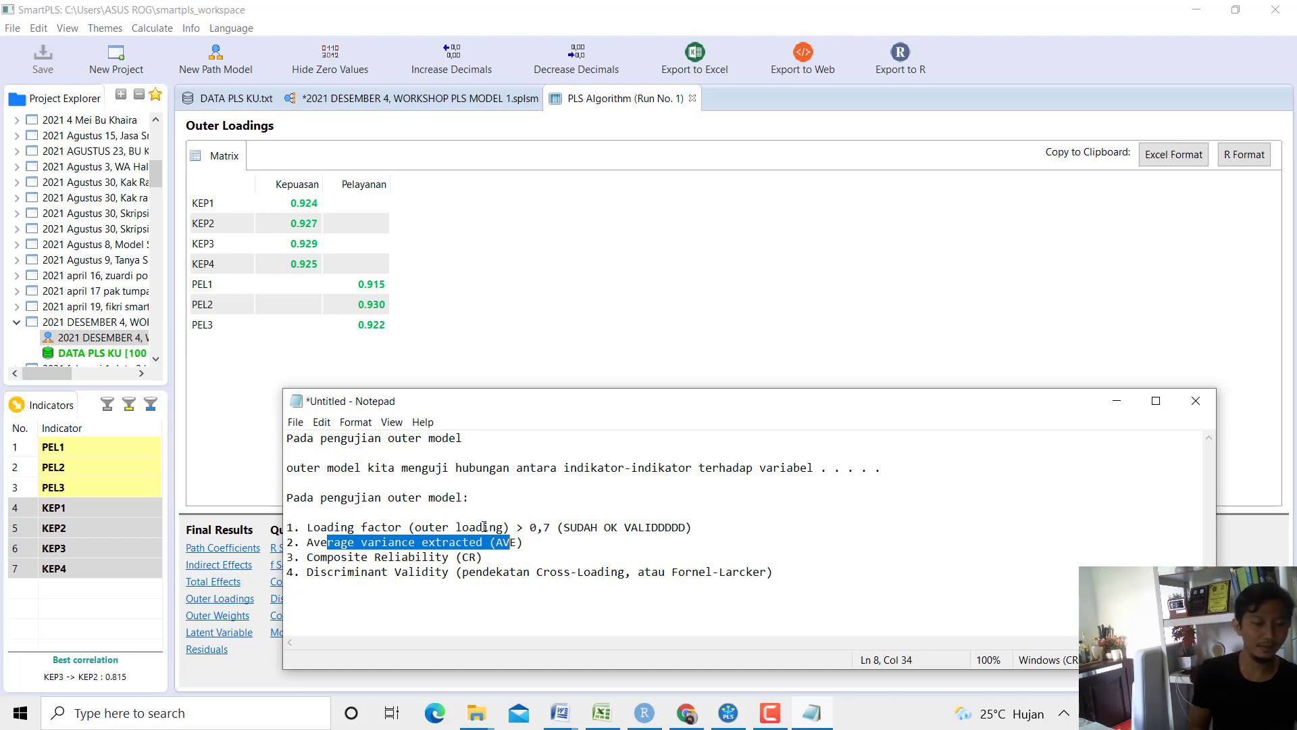
key(Right)
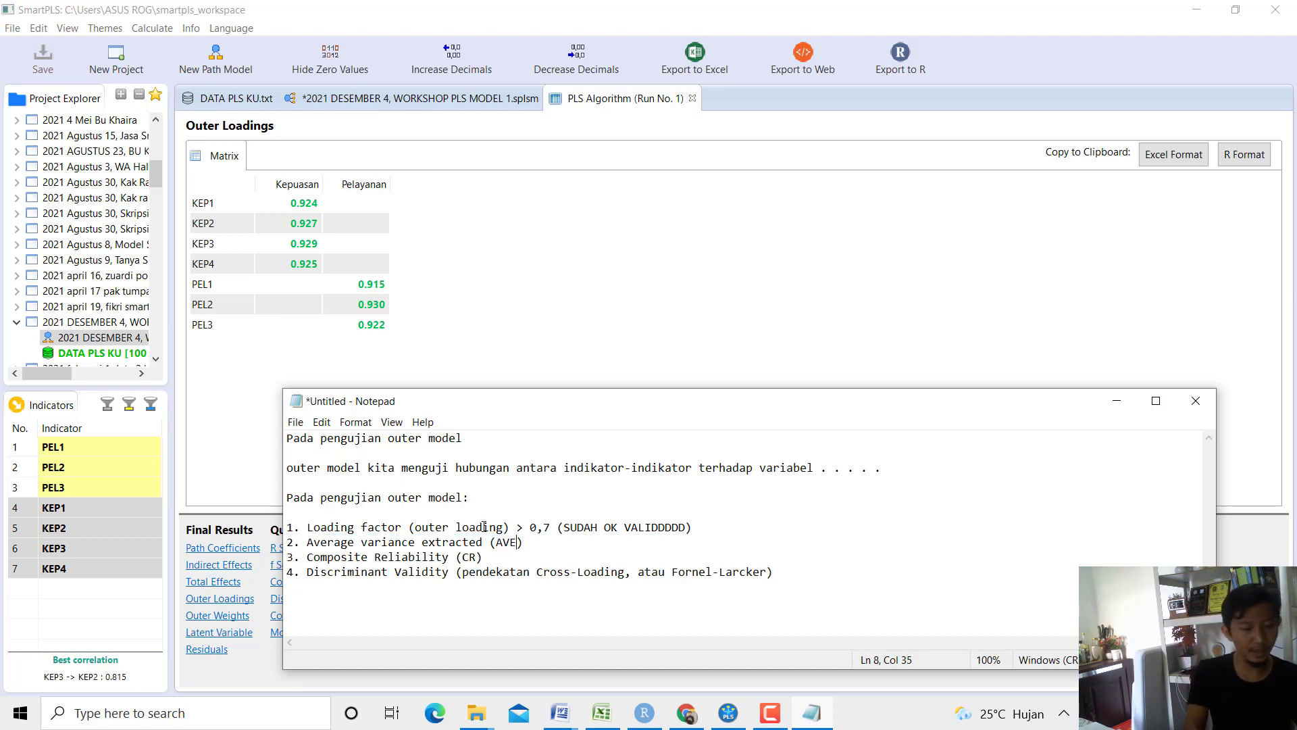
text(> )
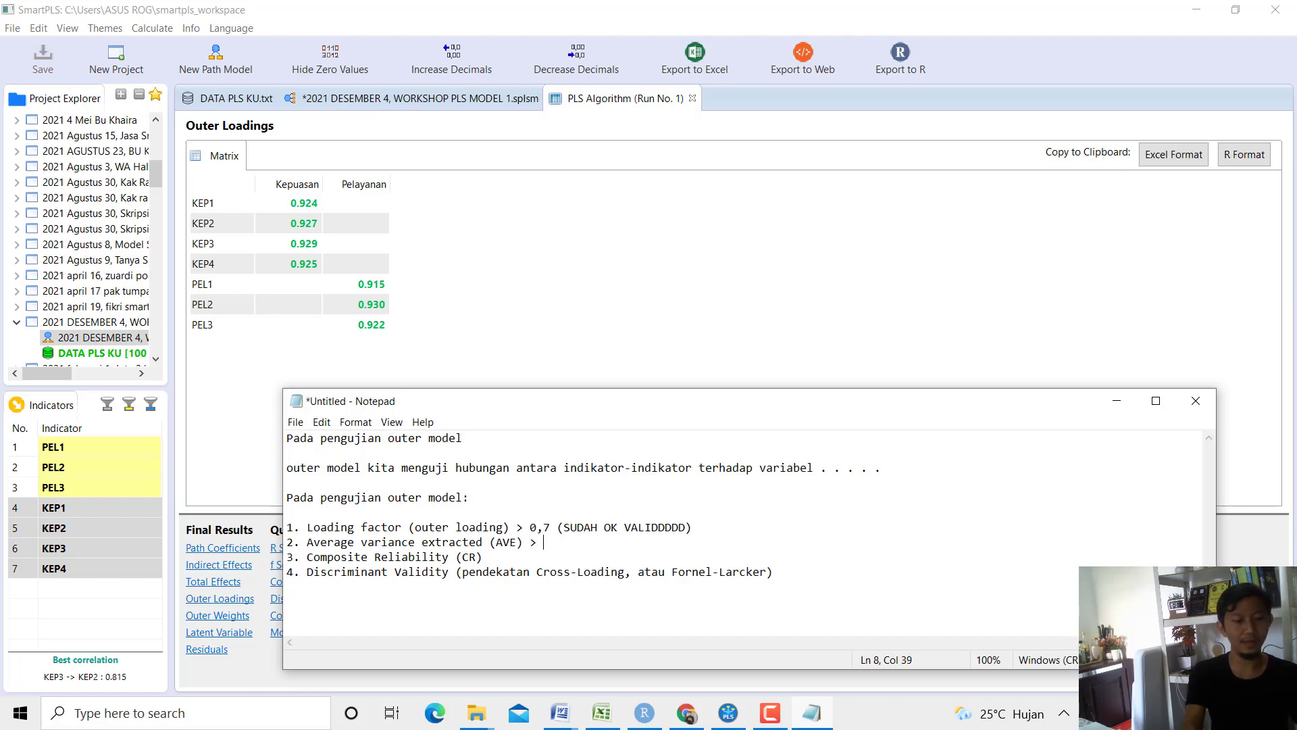
text(0,5)
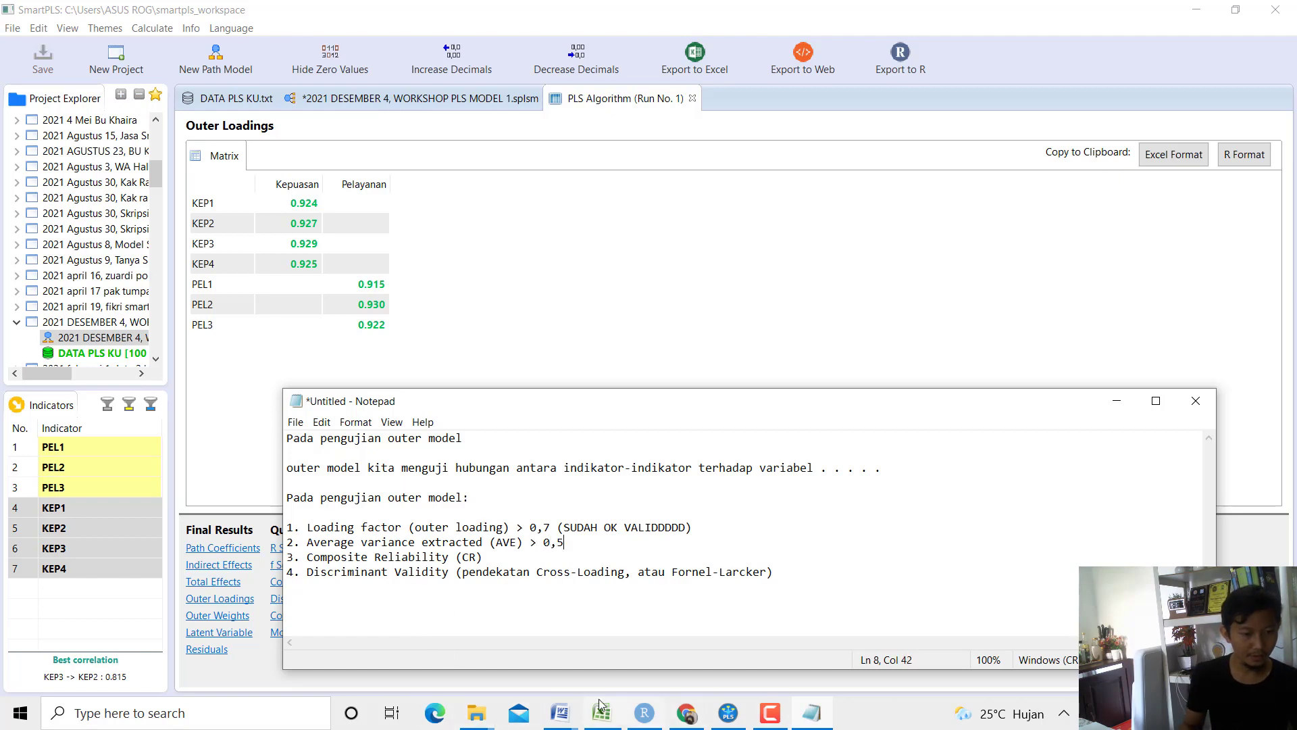
Switch to the Word document Hasil Olah Data SmartPLS and examine section 1.2 on evaluating Average Variance Extracted (AVE).
click(560, 715)
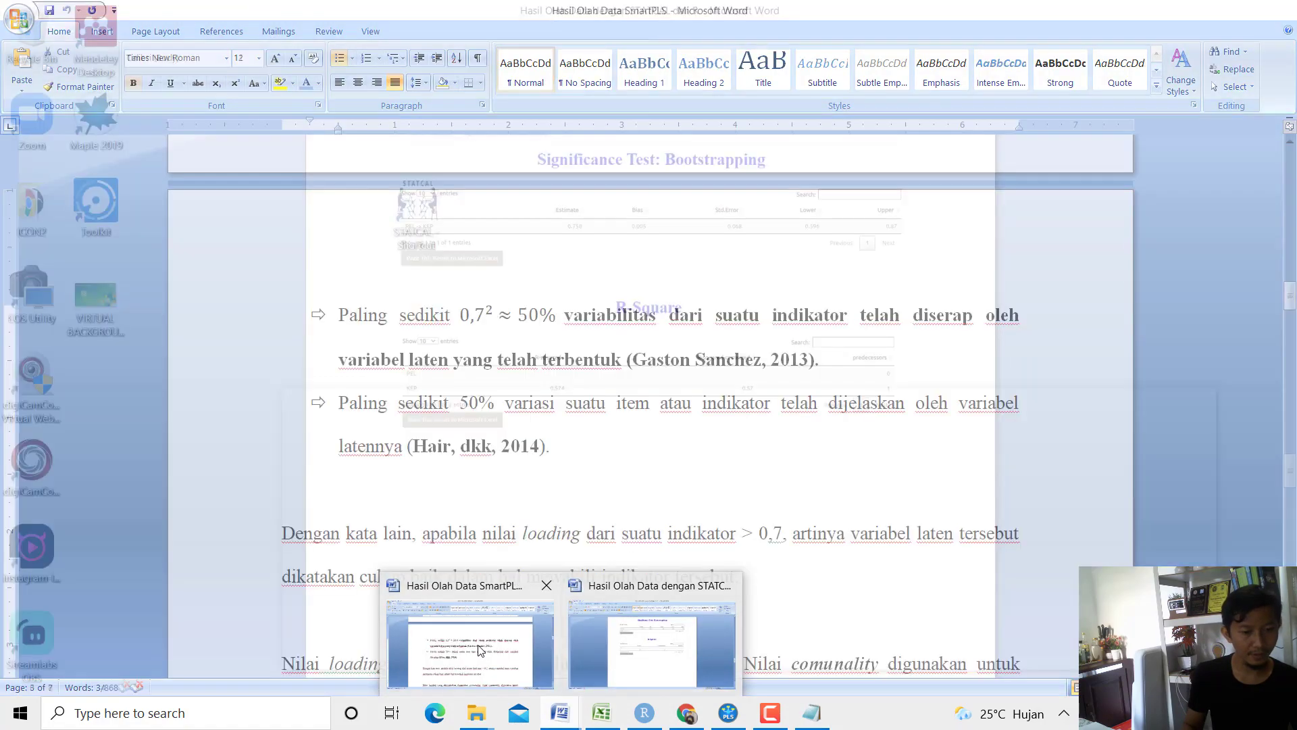
click(471, 642)
scroll(516, 497, down, 10)
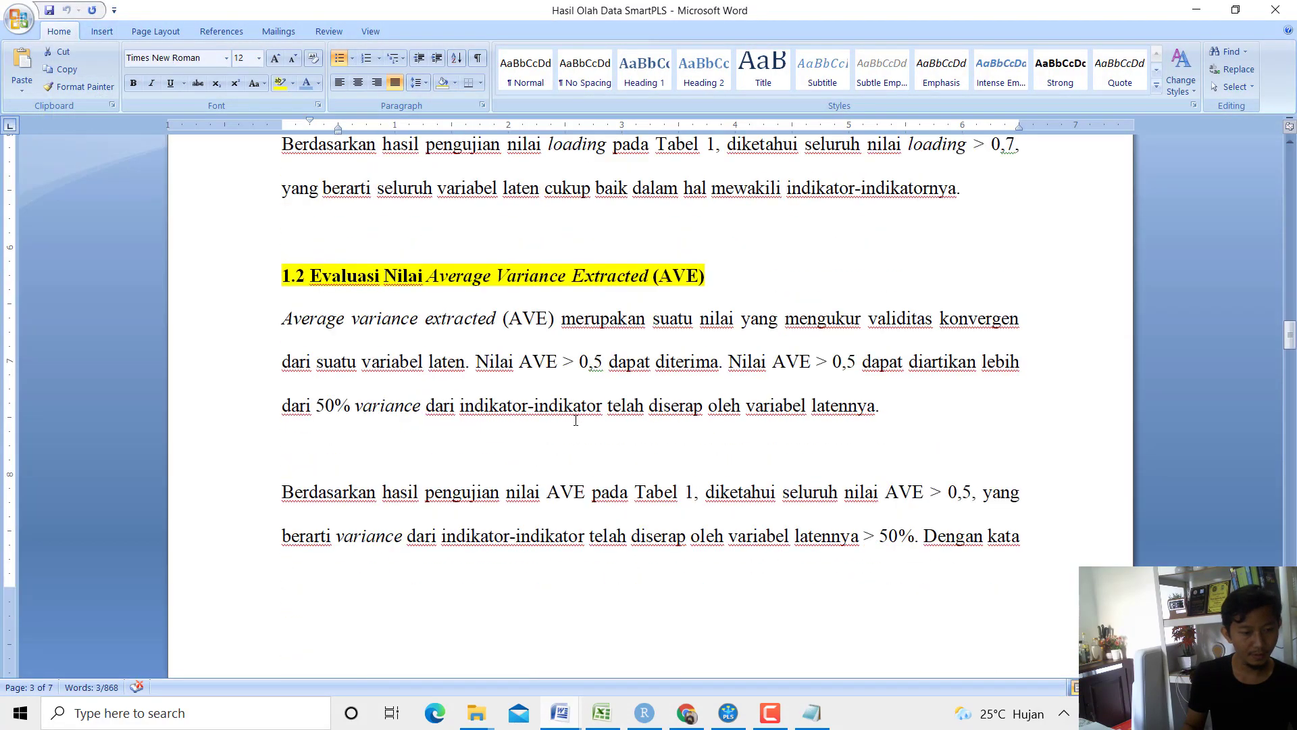
drag(663, 314, 811, 405)
scroll(736, 439, down, 11)
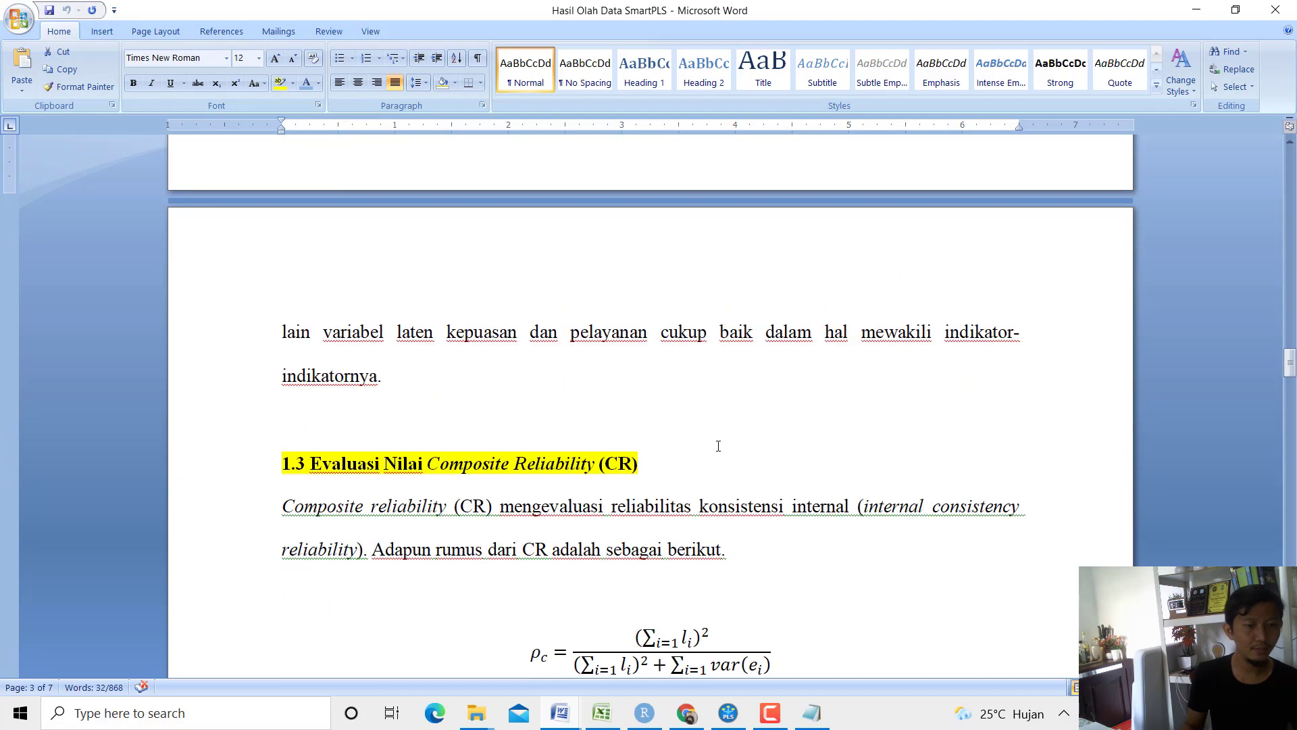
scroll(718, 446, up, 7)
scroll(718, 446, up, 4)
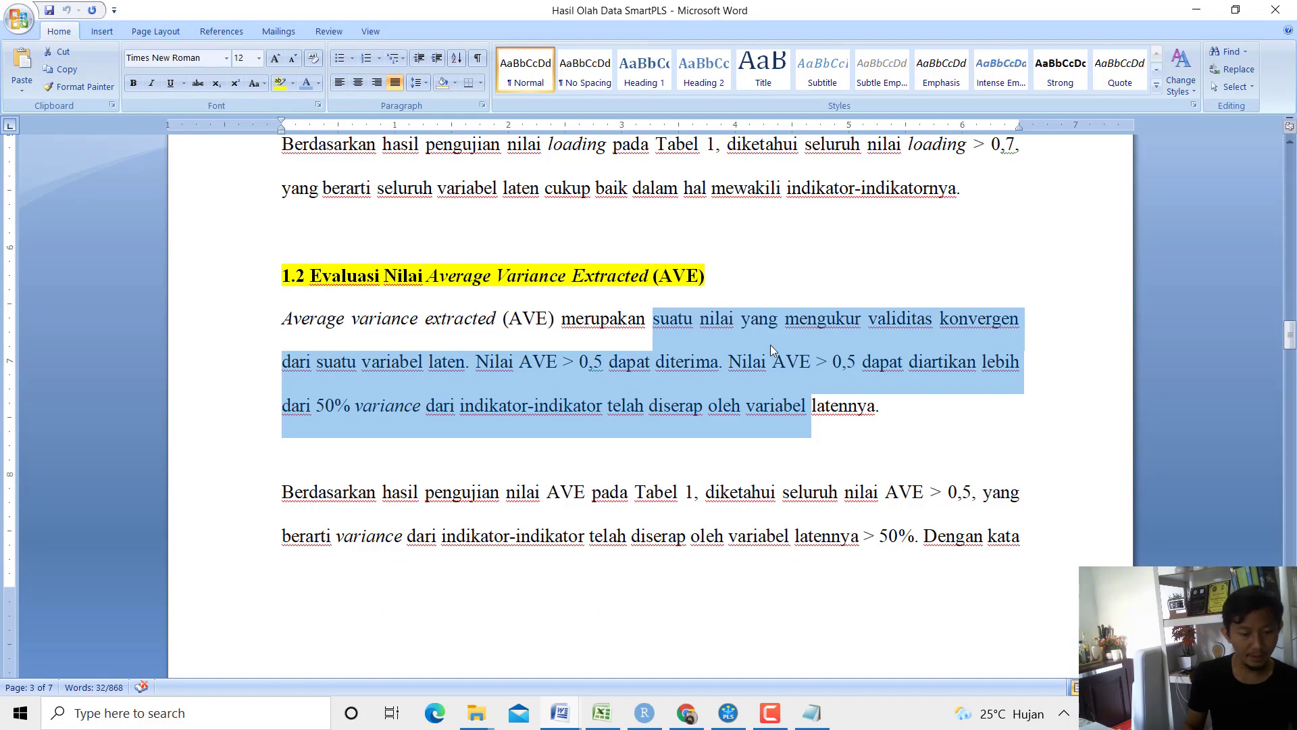
click(770, 344)
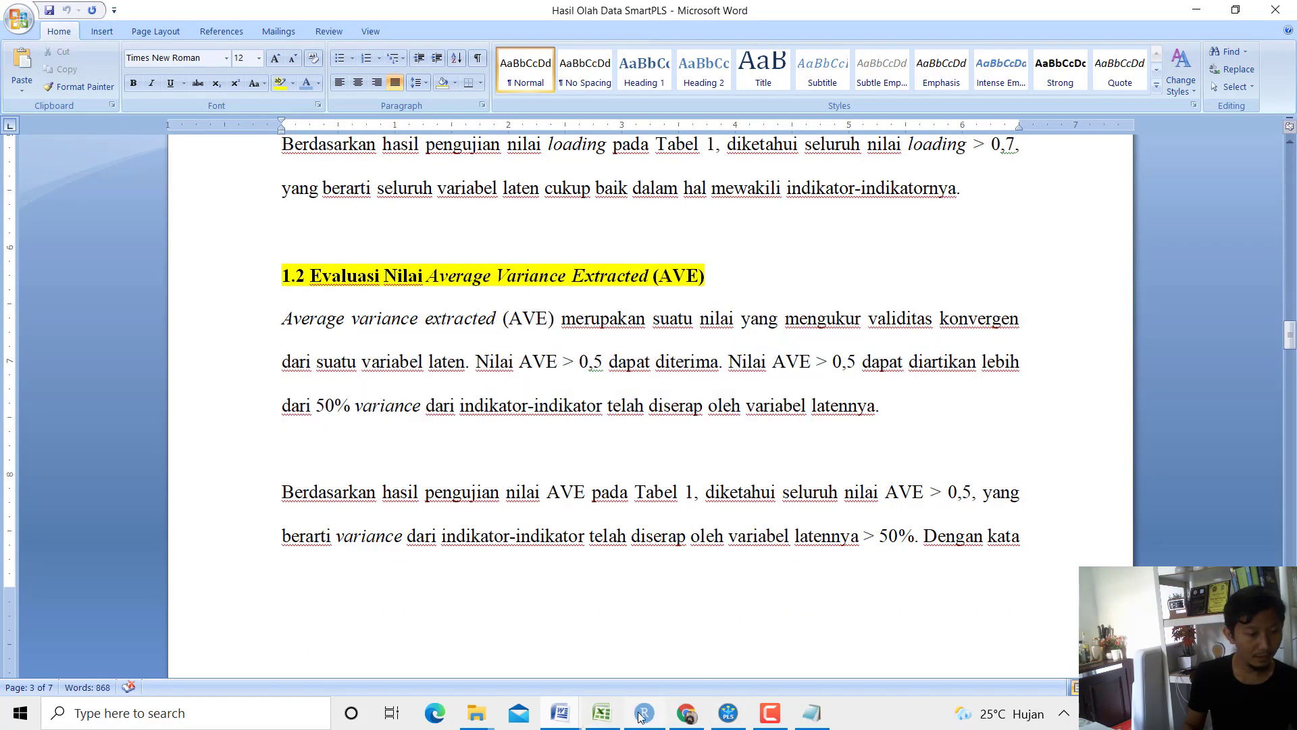
Switch to SmartPLS, display the Construct Reliability and Validity matrix, and widen its columns to show the full headings.
click(727, 713)
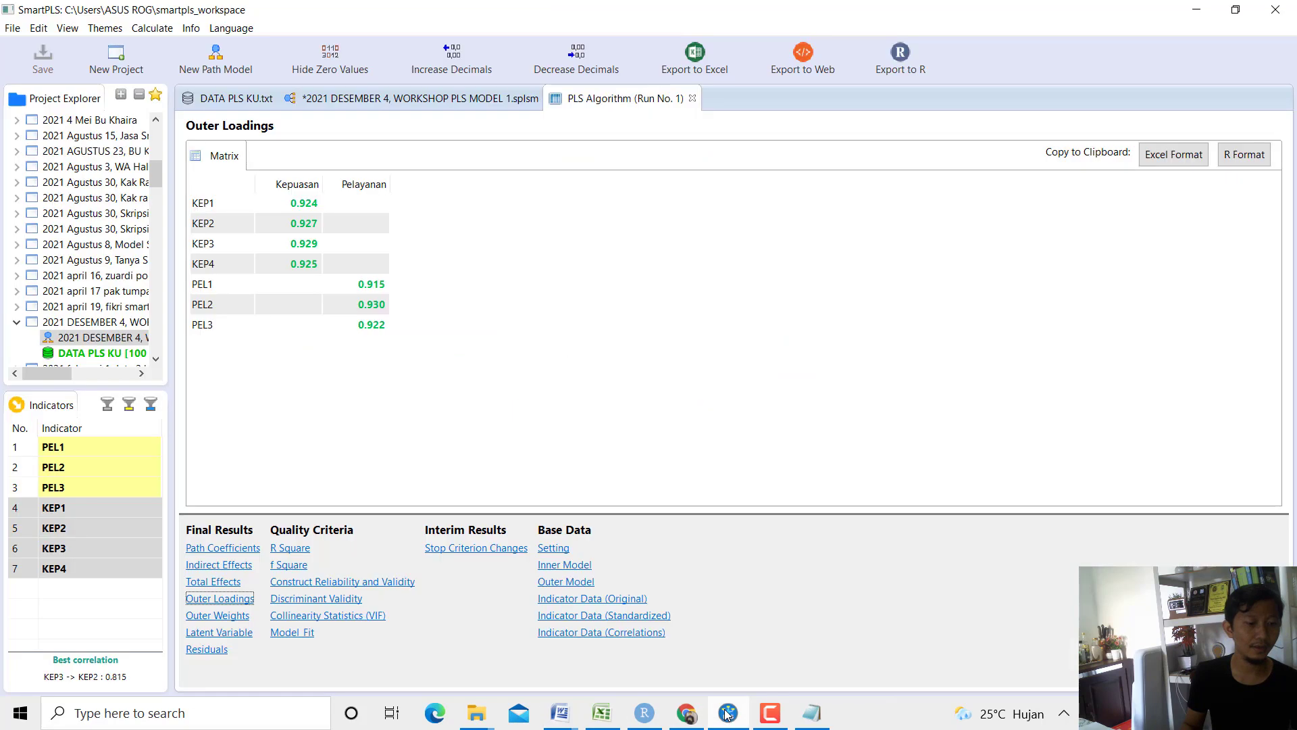
click(352, 585)
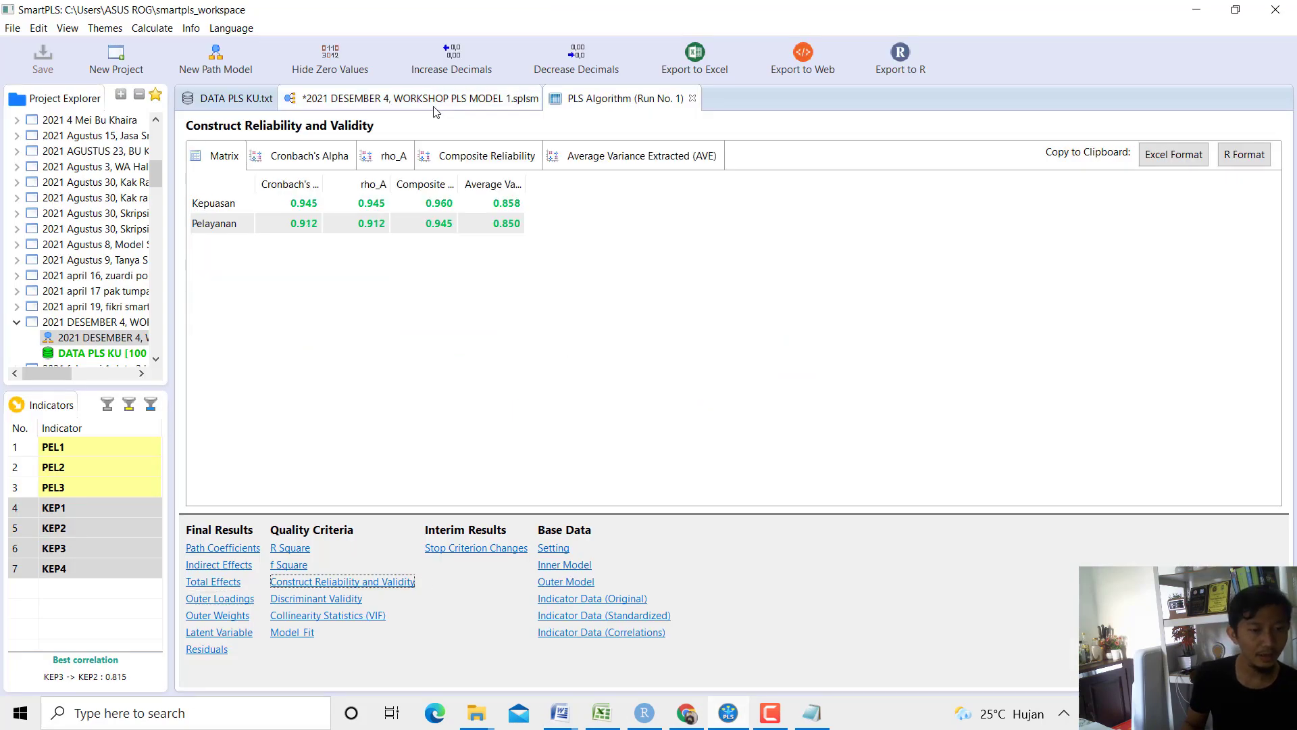
click(593, 201)
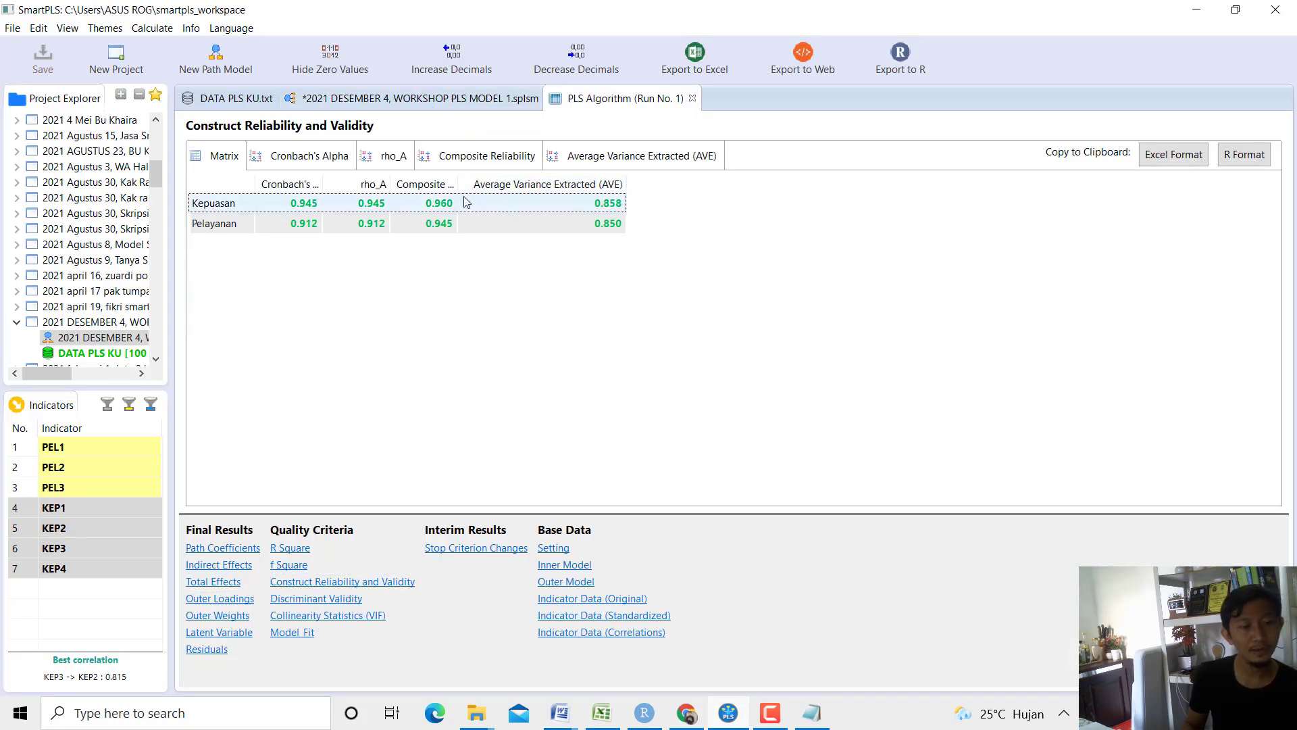
drag(457, 184, 568, 184)
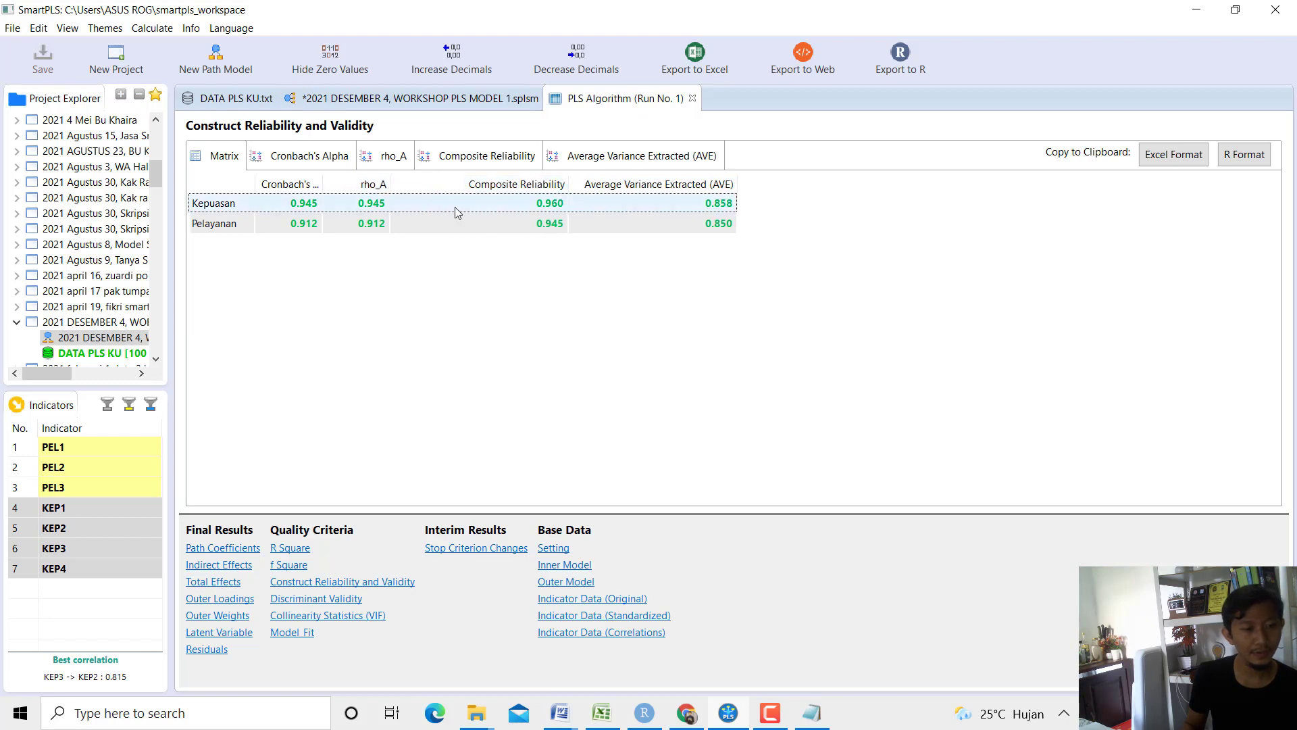
drag(383, 185, 462, 184)
drag(323, 181, 471, 184)
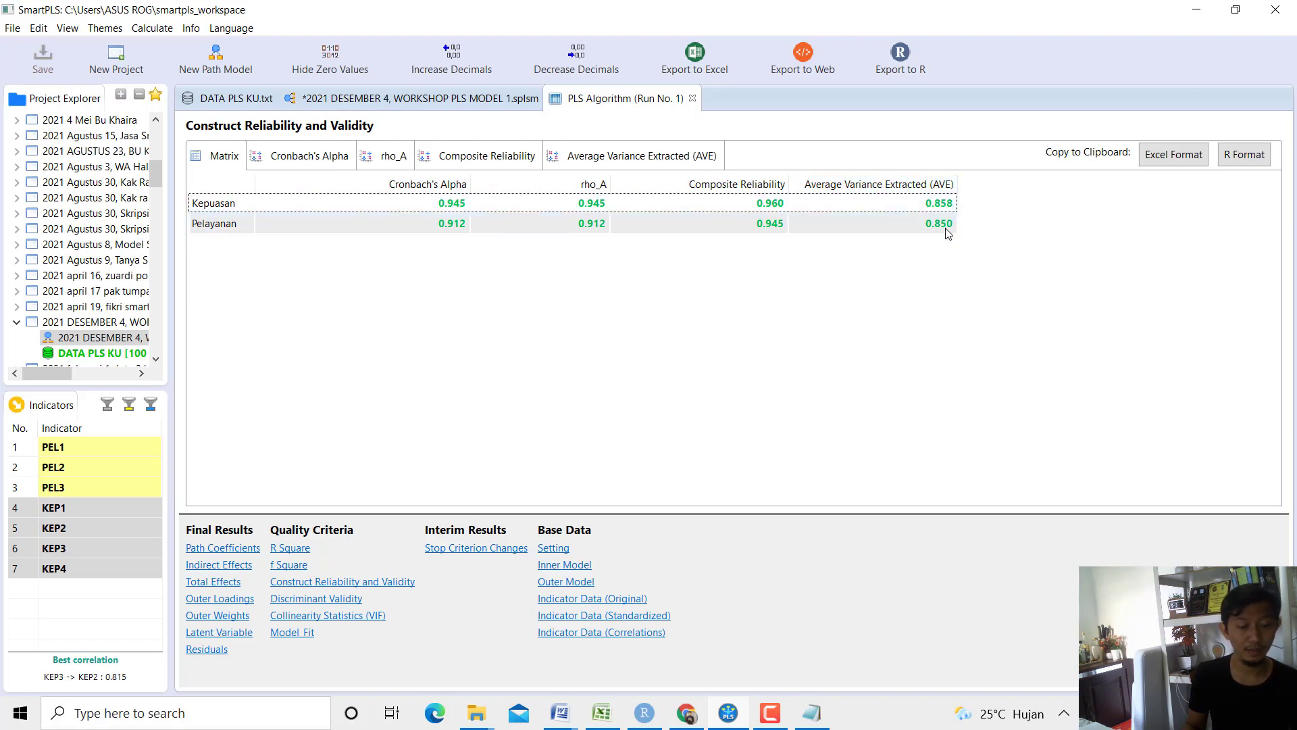
Switch to Notepad and add the verdict "(SUDAH OK VALID)" after "> 0,5" in list item 2.
click(812, 713)
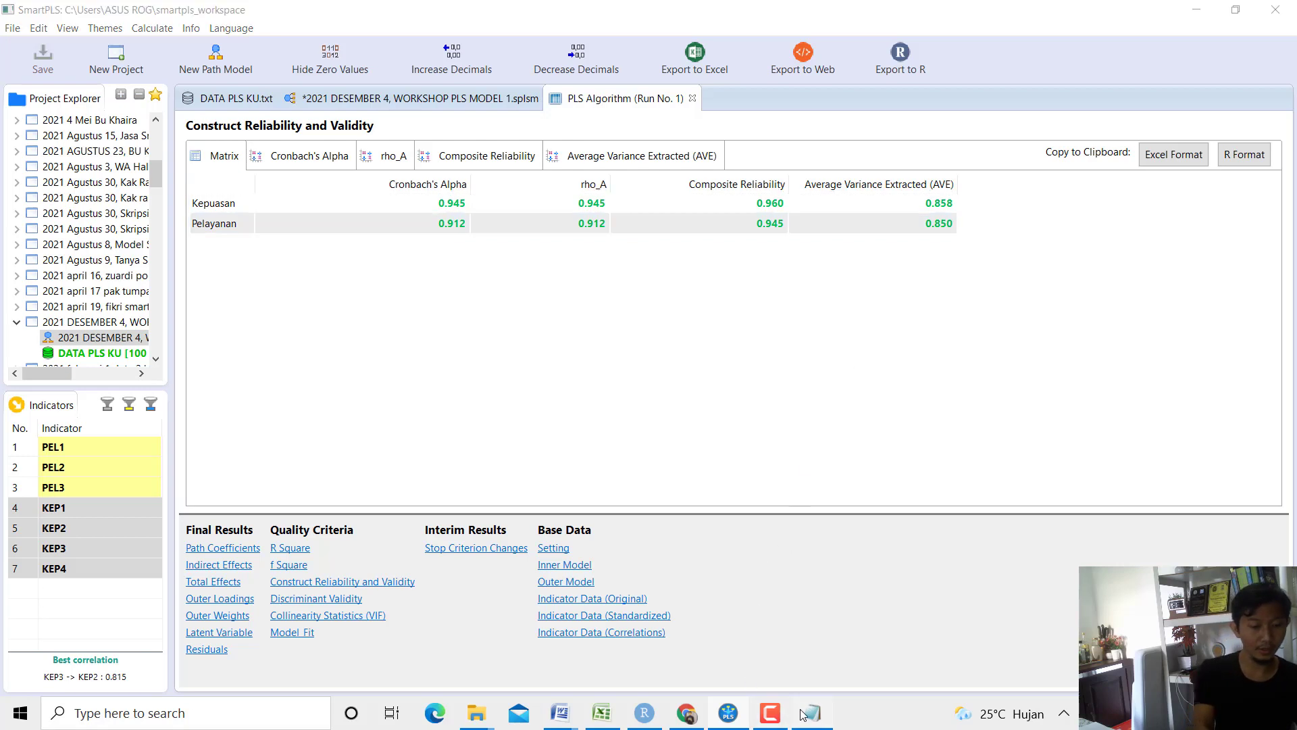
text((AVE) > 0,5 ()
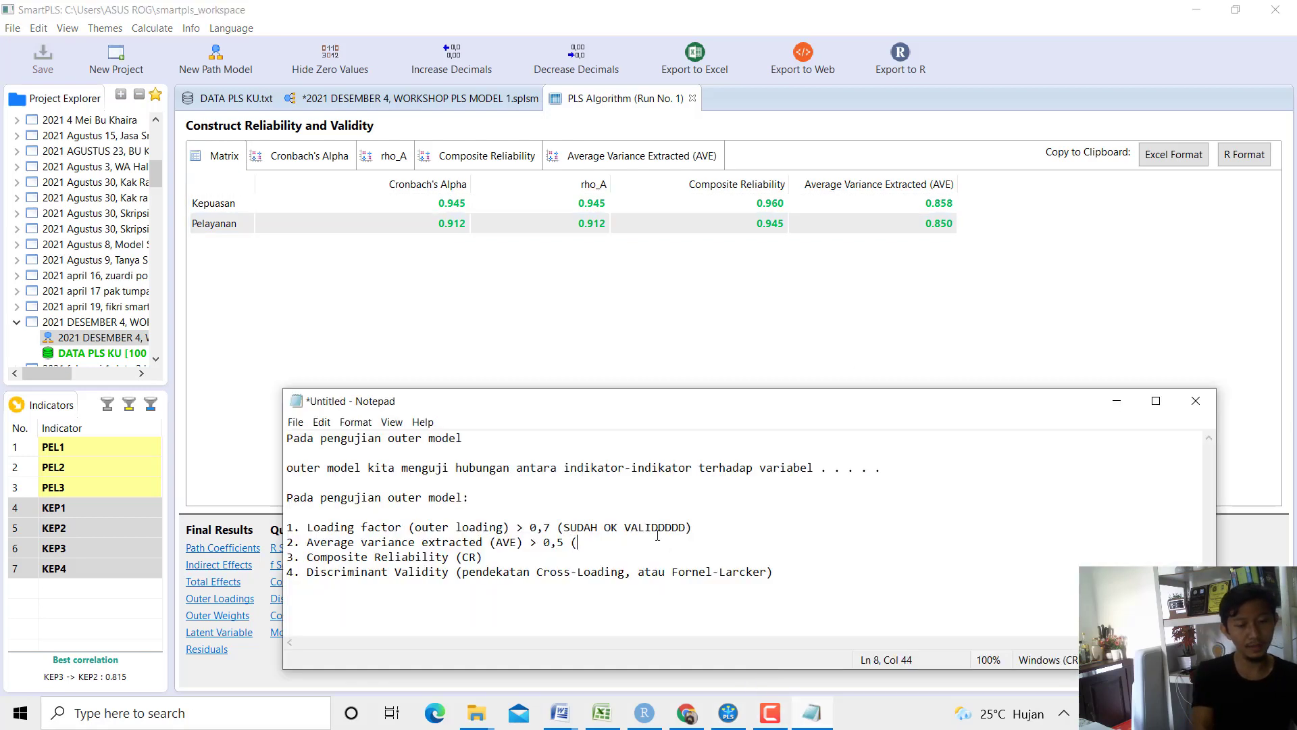
text(SUDAH OK VALID))
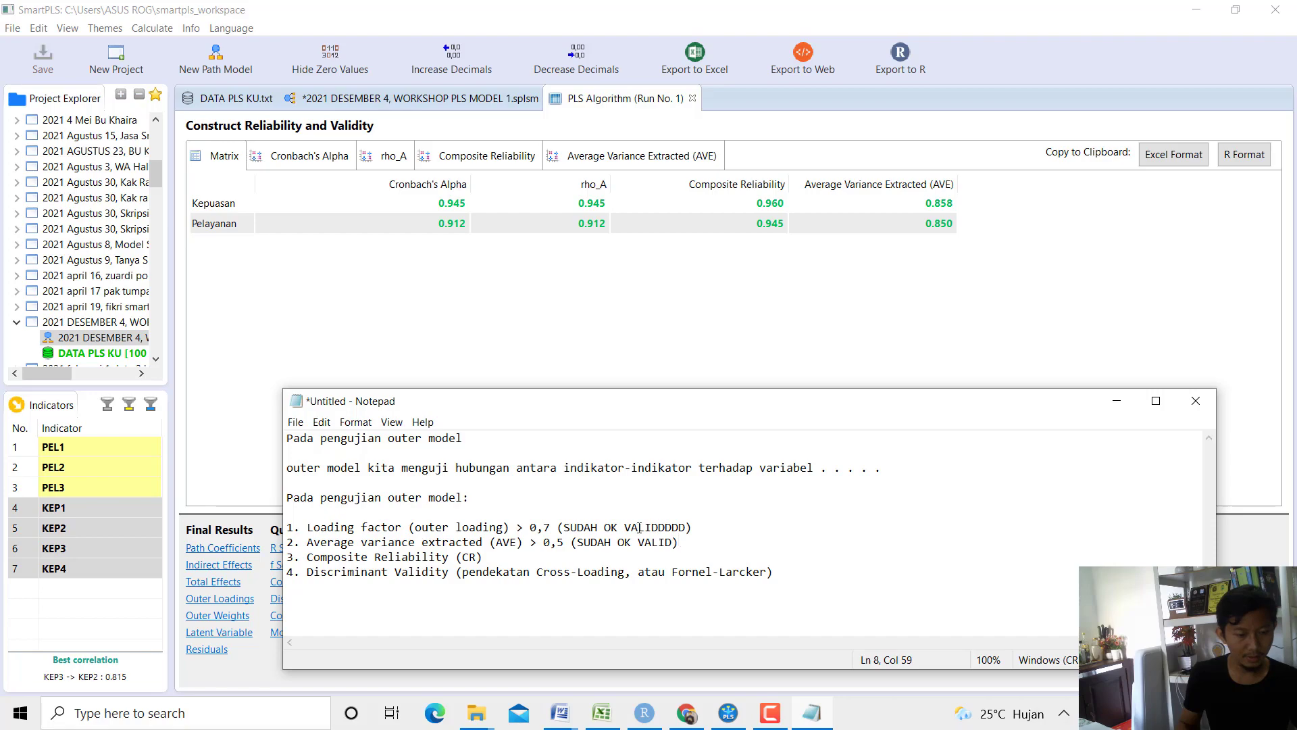
Switch to the Word document Hasil Olah Data SmartPLS and review Tabel 1 with the Loading, AVE and CR values.
click(564, 719)
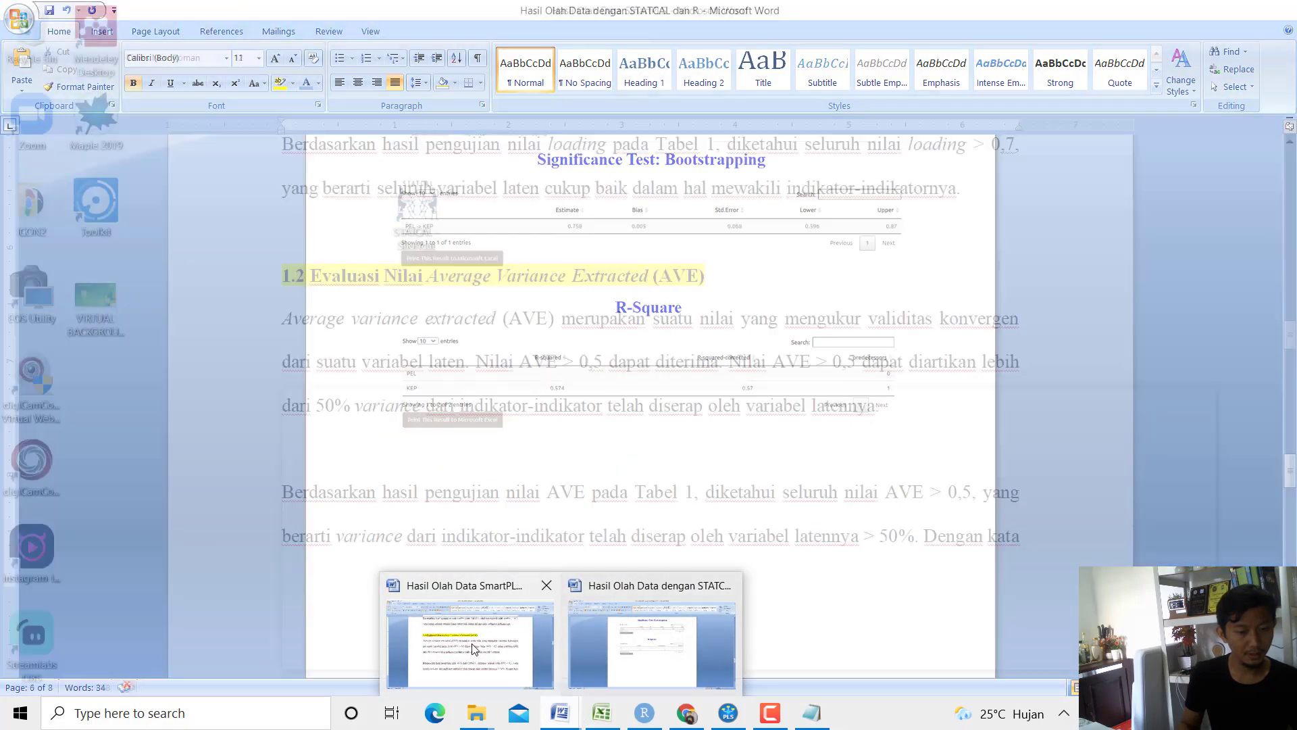
click(470, 642)
drag(494, 276, 726, 473)
scroll(724, 473, down, 8)
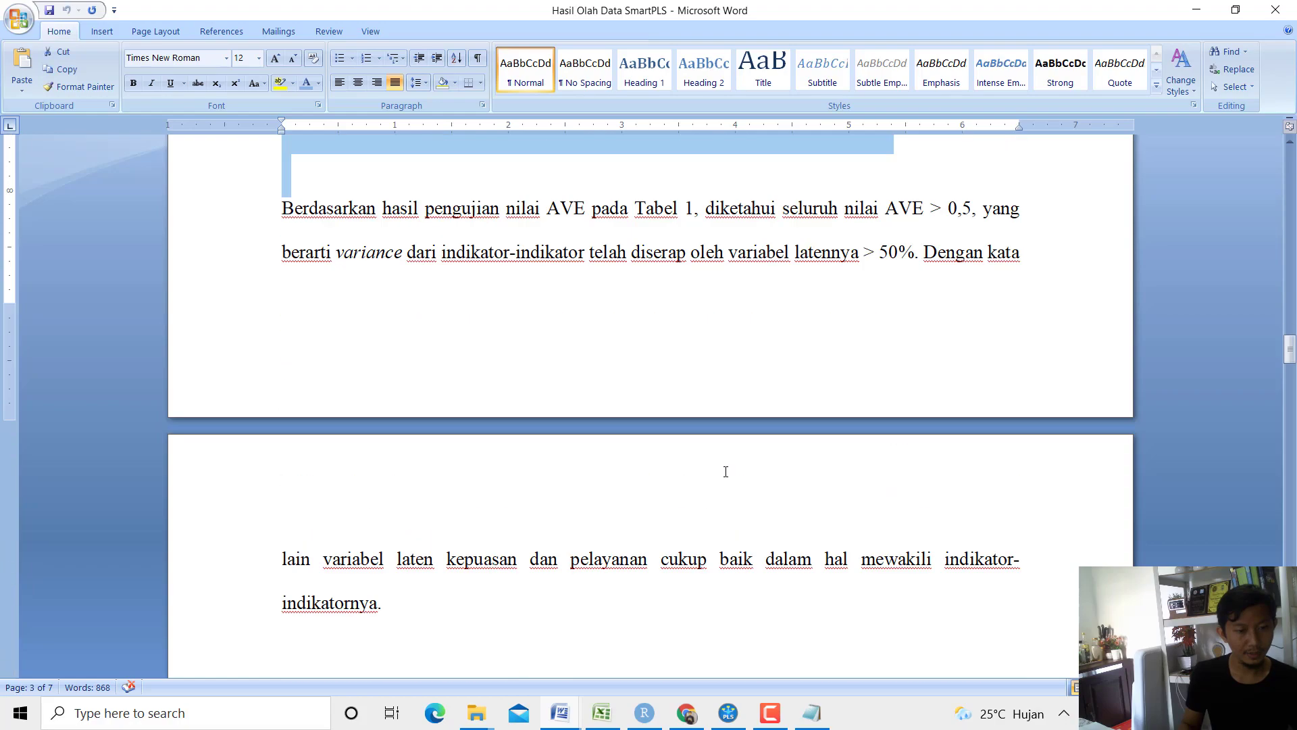
scroll(717, 460, up, 20)
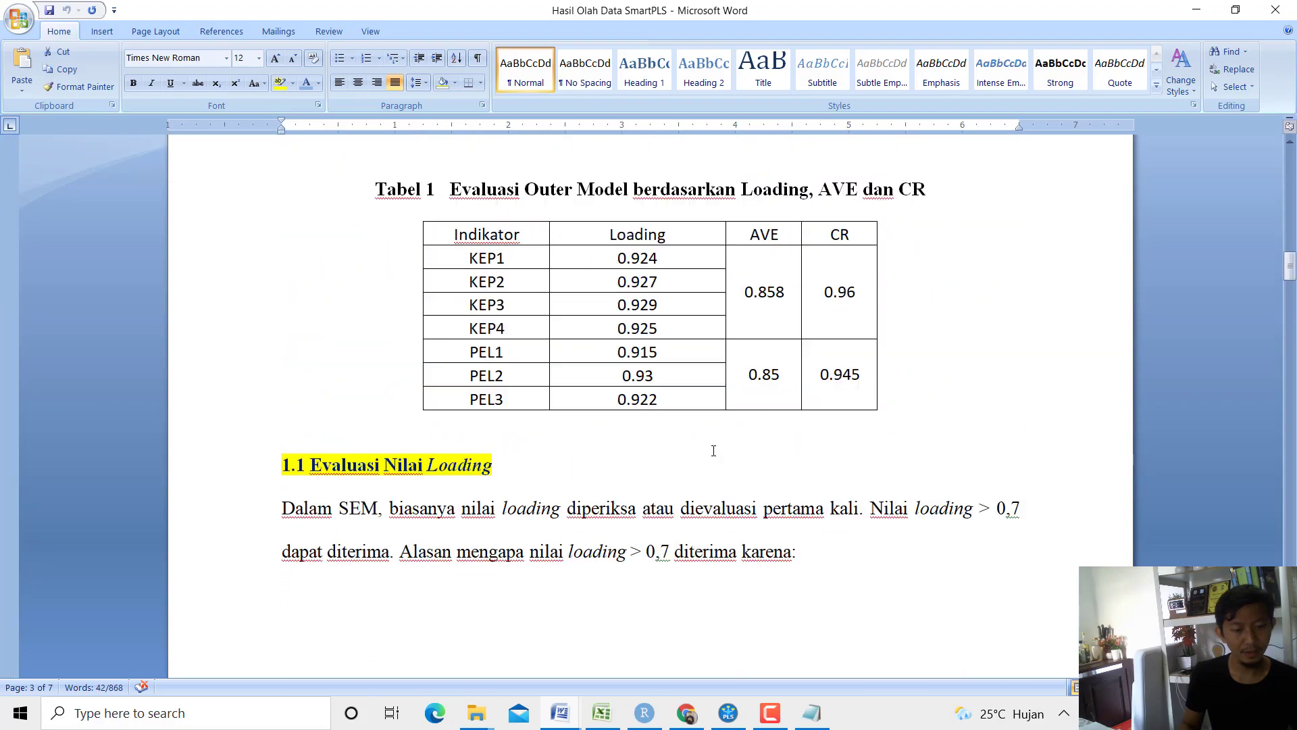
drag(473, 461, 821, 591)
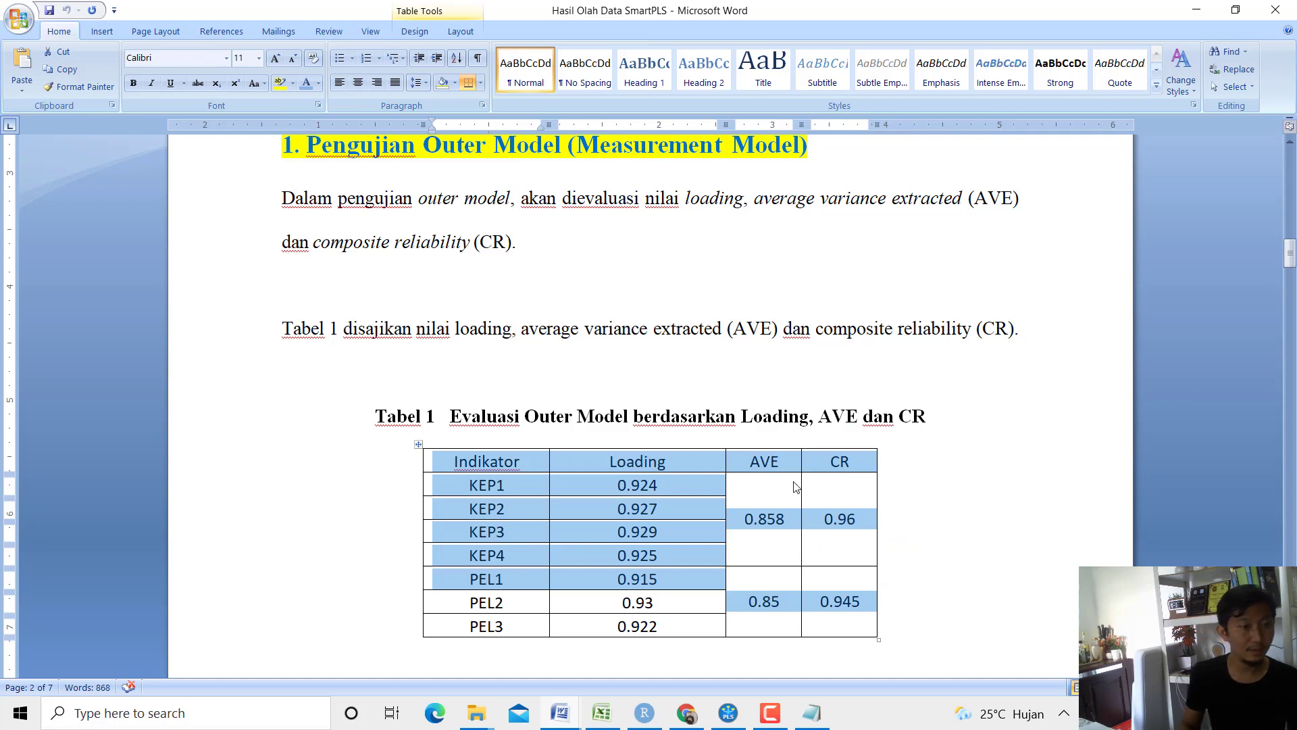
Switch to Notepad and add the criterion "> 0,7" after "Composite Reliability (CR)" in list item 3.
click(696, 724)
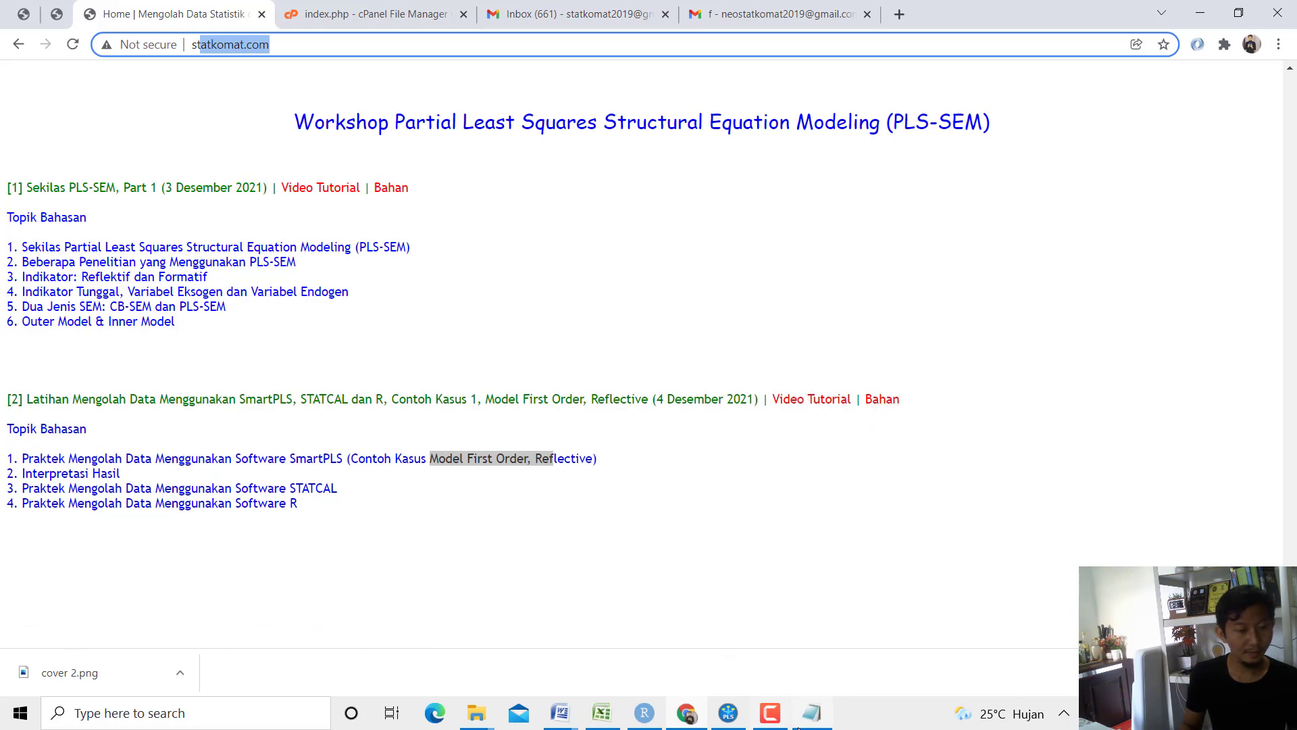
click(811, 714)
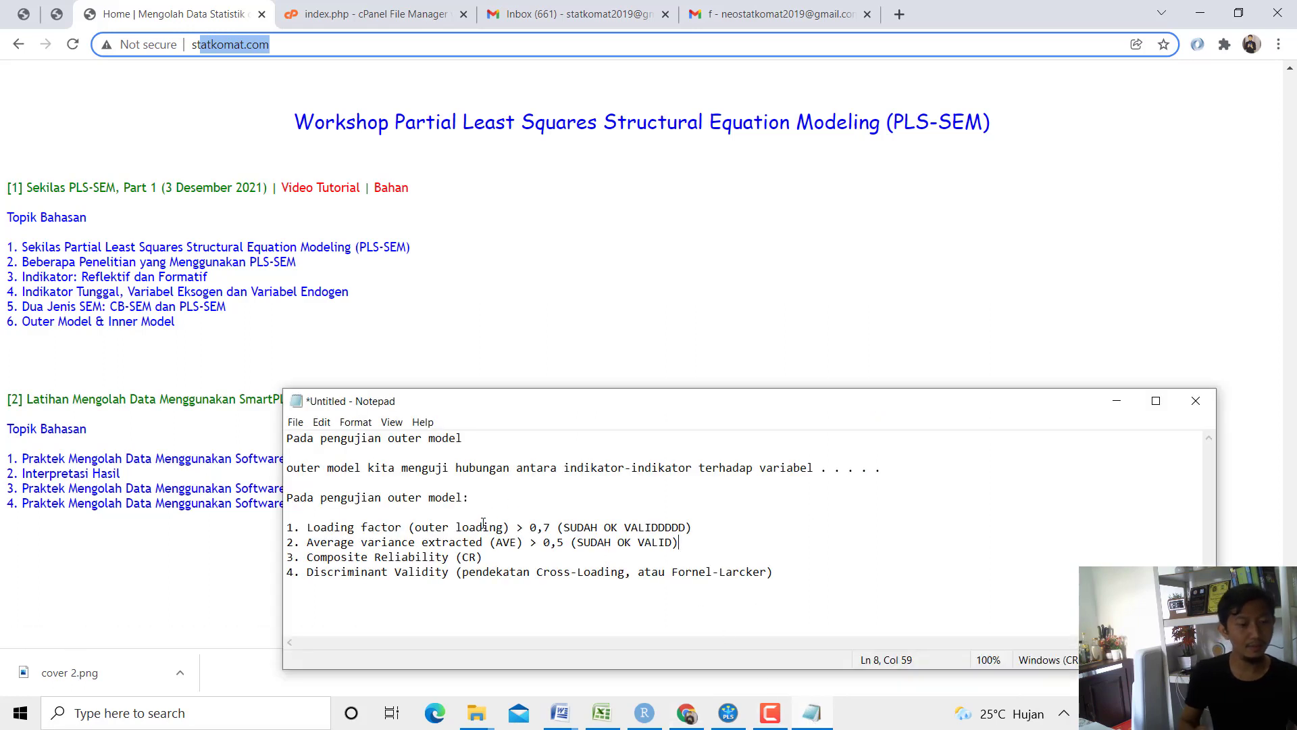
click(506, 556)
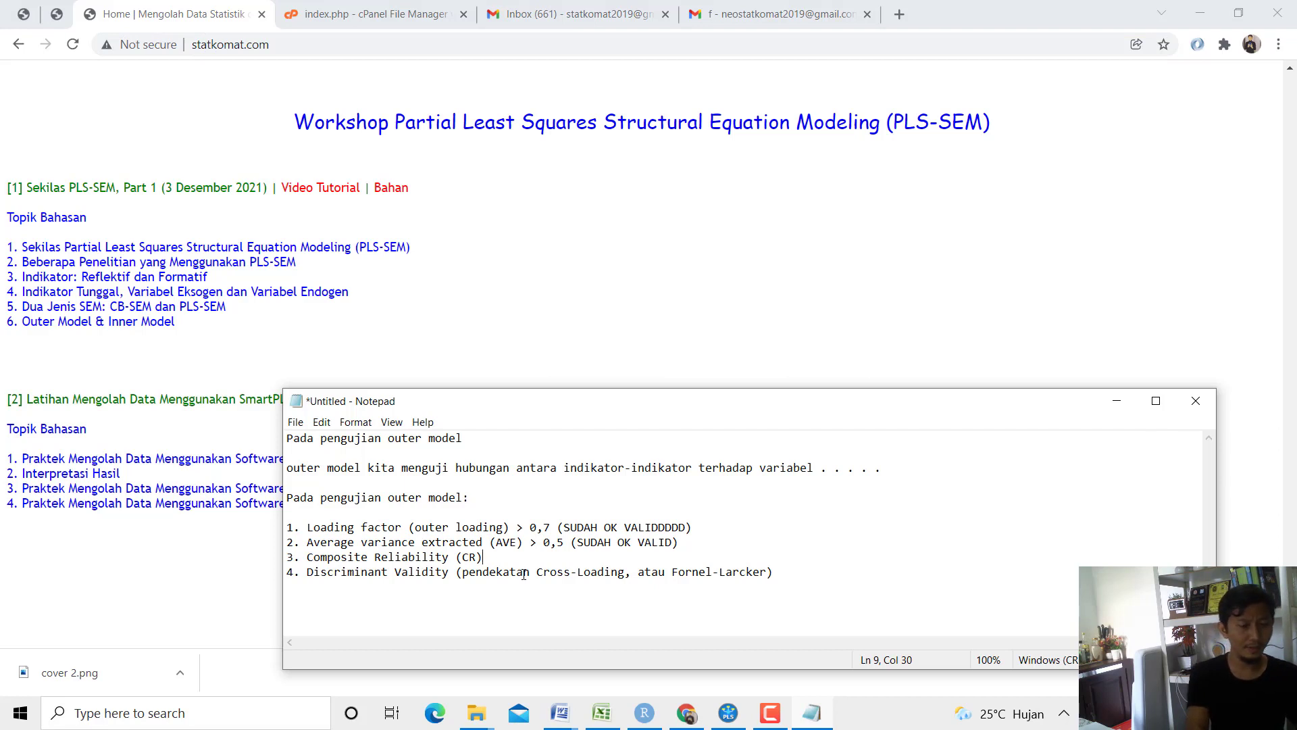
text(> )
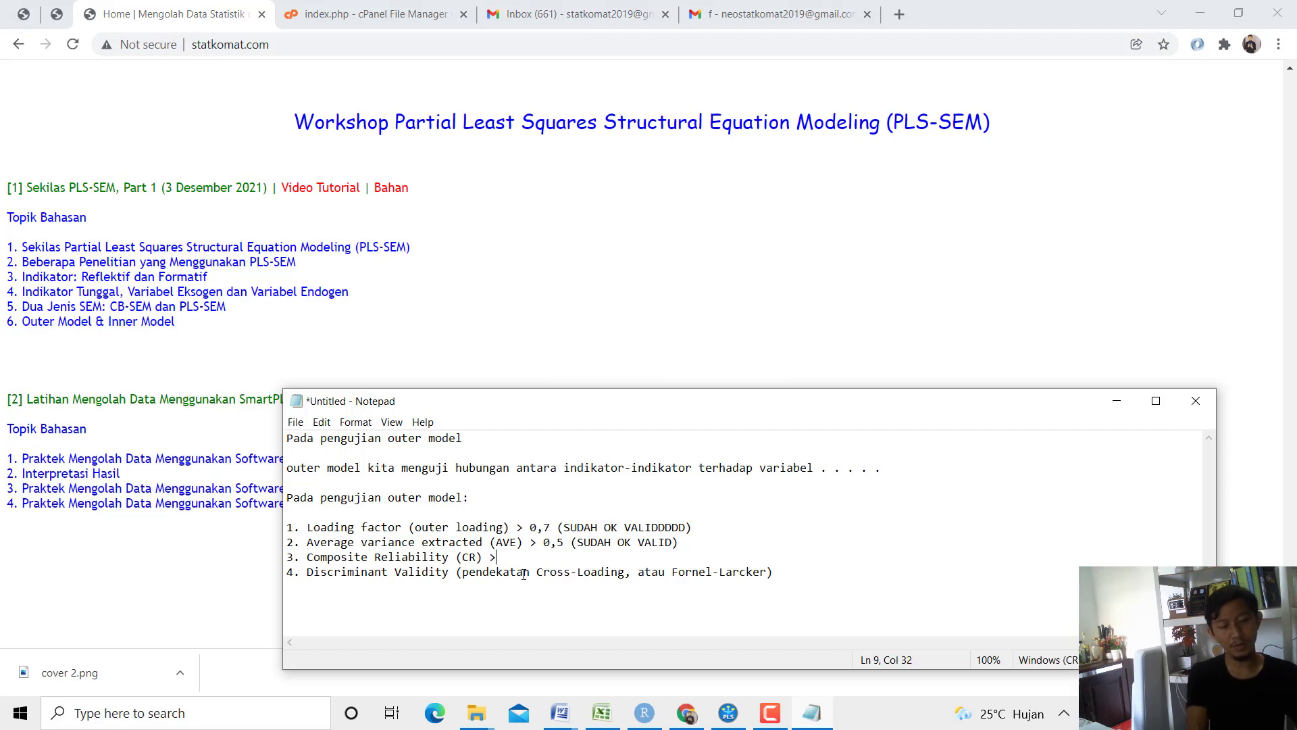
text(0,7)
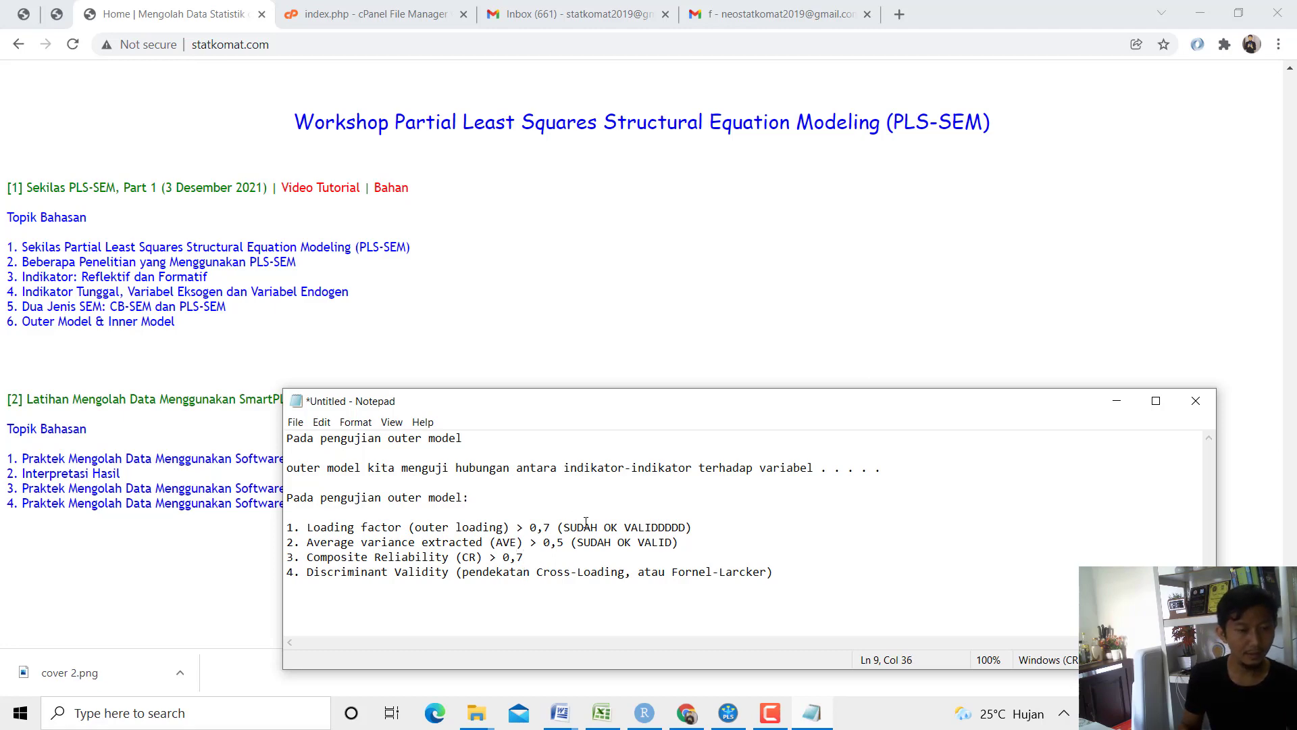
Check the Composite Reliability values in SmartPLS, and in Notepad add the verdict "(sudah ok RELIABEL)" after "> 0,7" in list item 3.
click(732, 715)
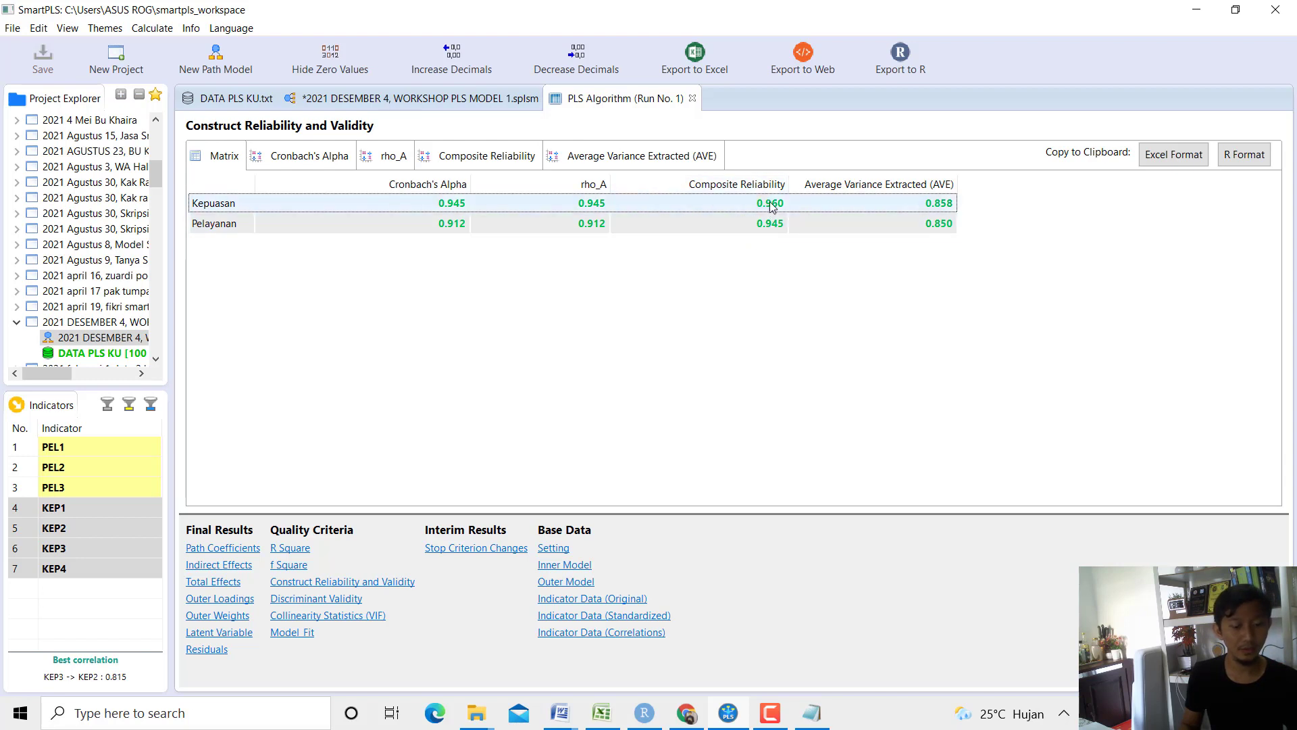
click(801, 712)
text((sudah ok)
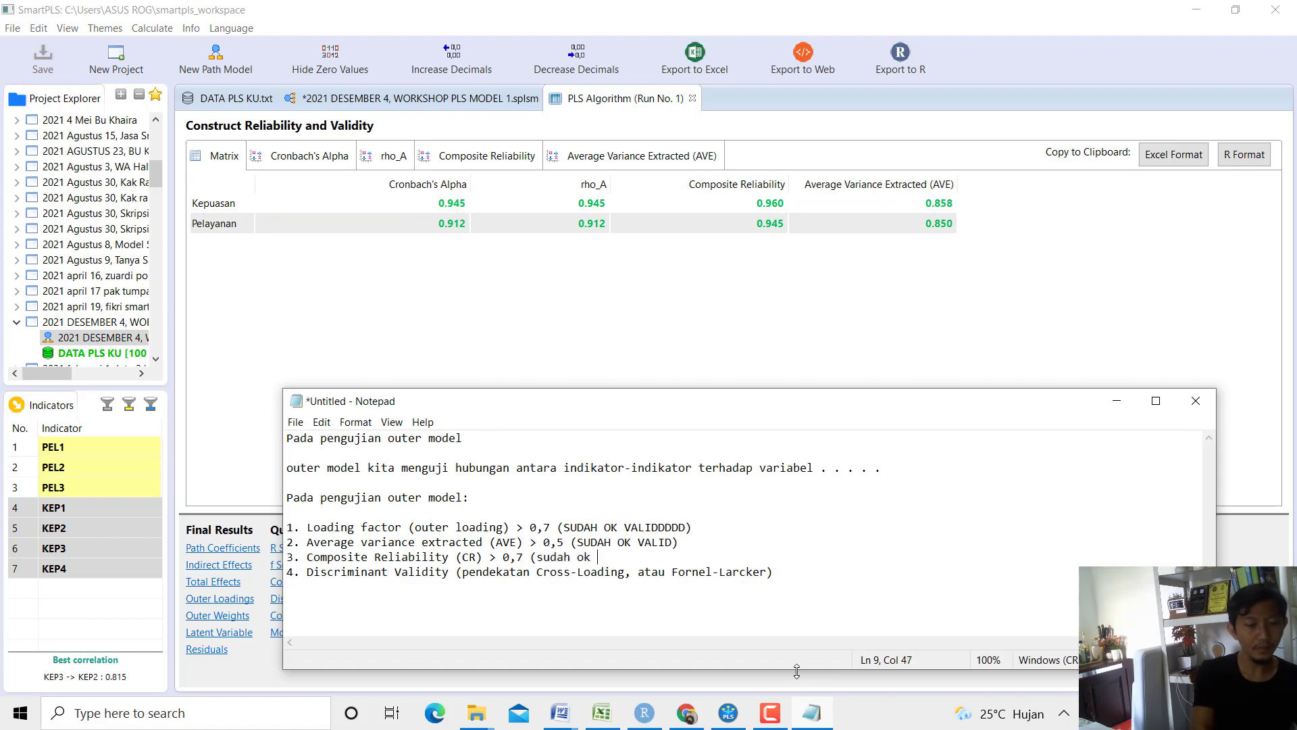
text( RELIABEL))
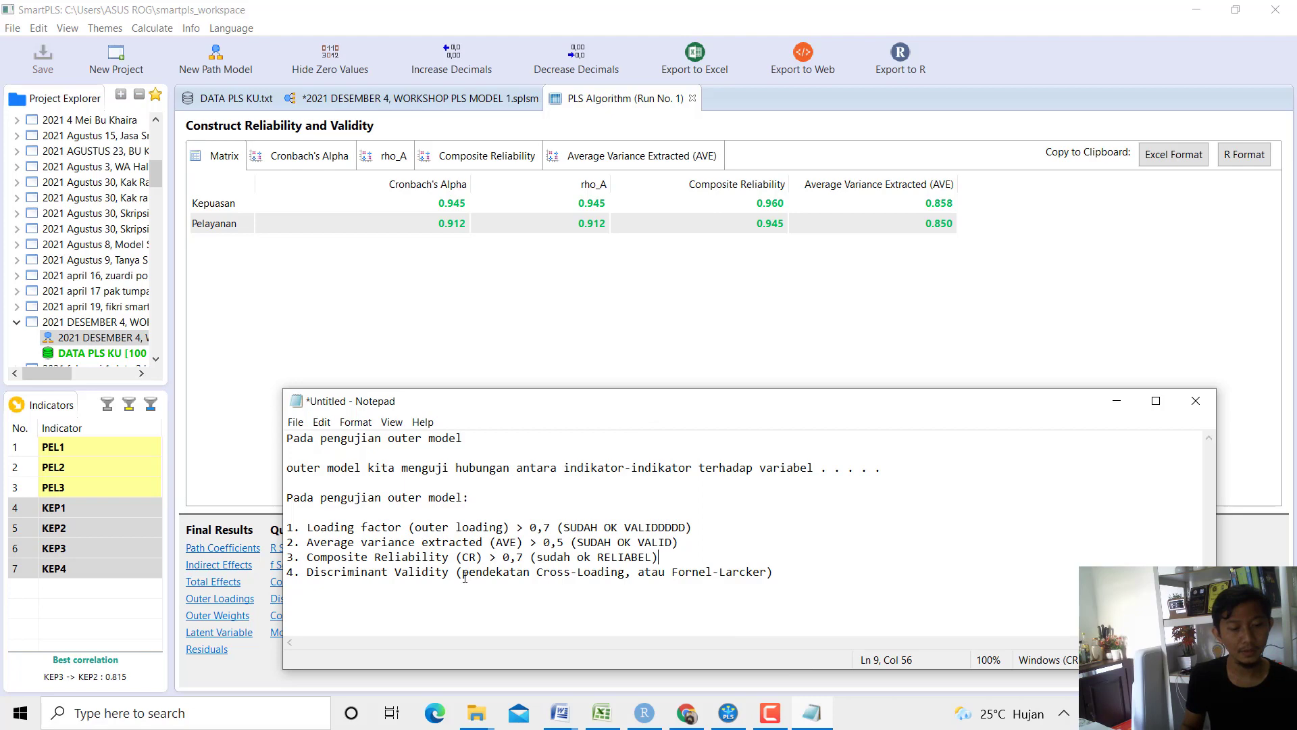
Switch to SmartPLS, display the Cross Loadings table of the Discriminant Validity results, and widen its columns.
drag(466, 577, 740, 573)
click(651, 585)
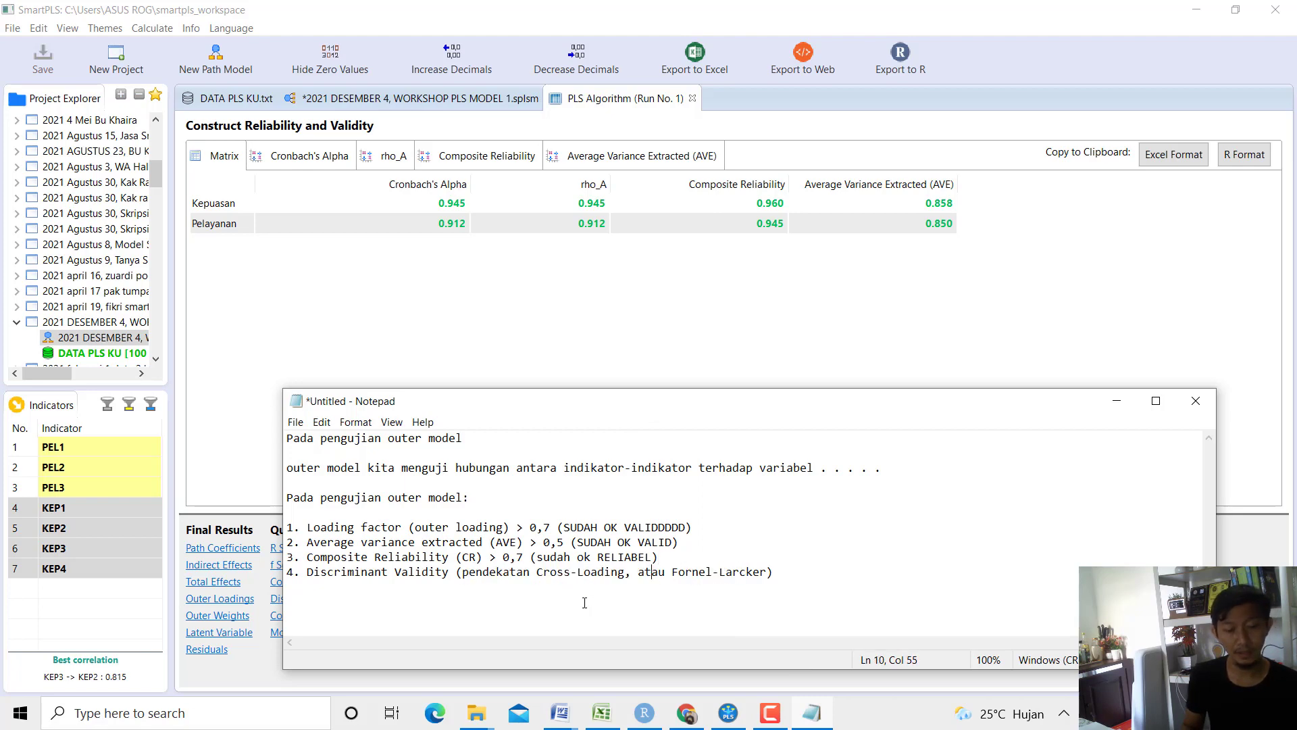
drag(466, 574, 621, 574)
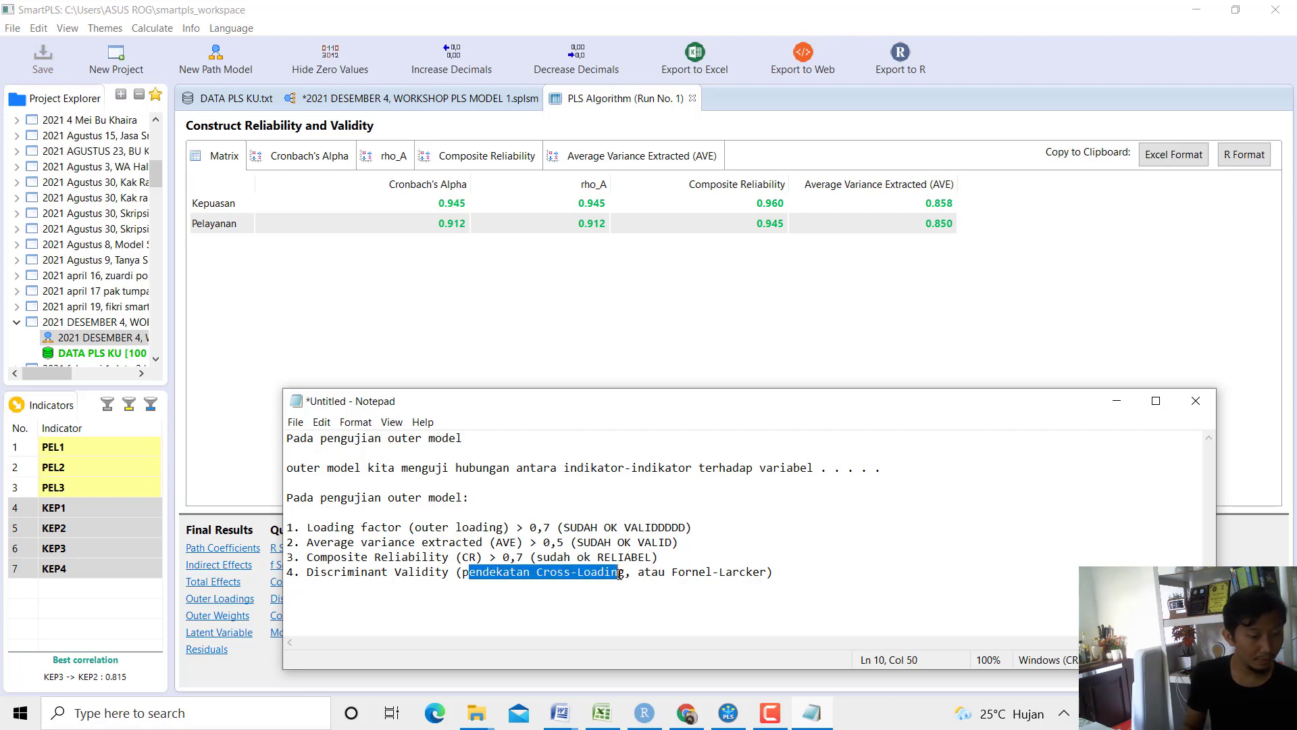
click(622, 313)
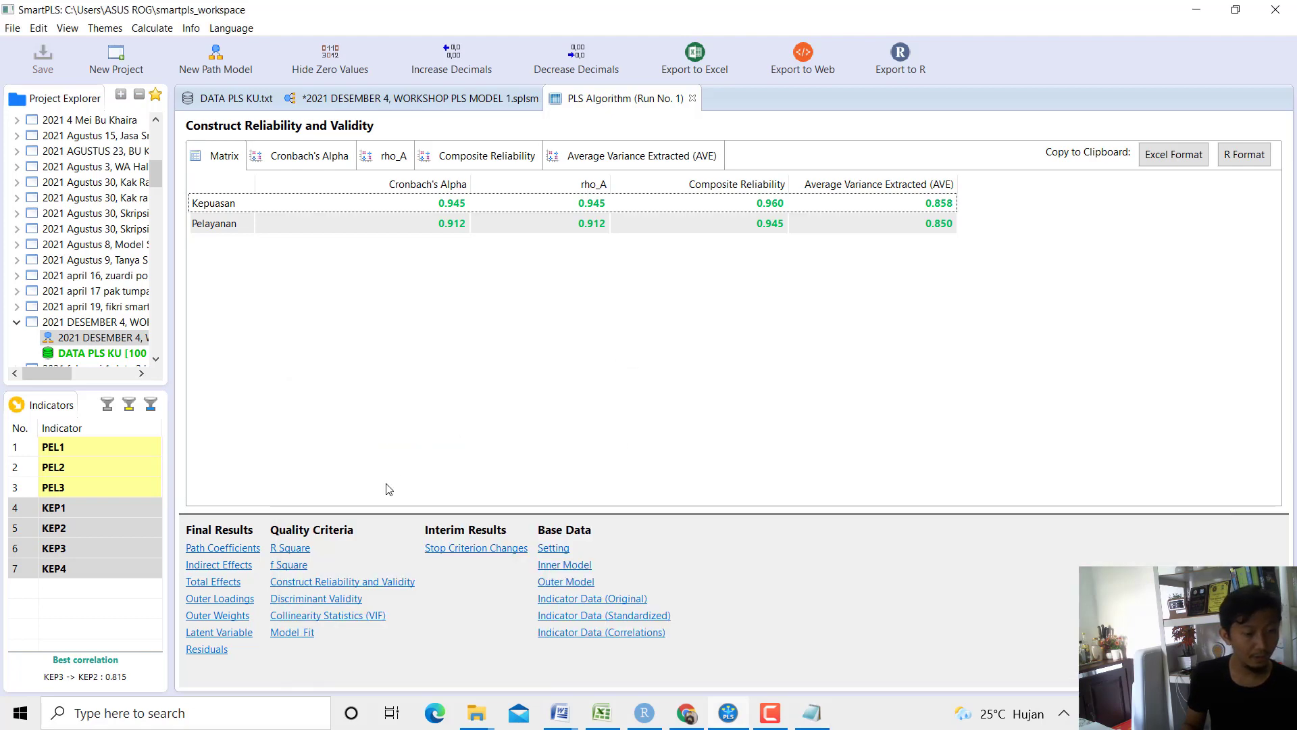
click(328, 600)
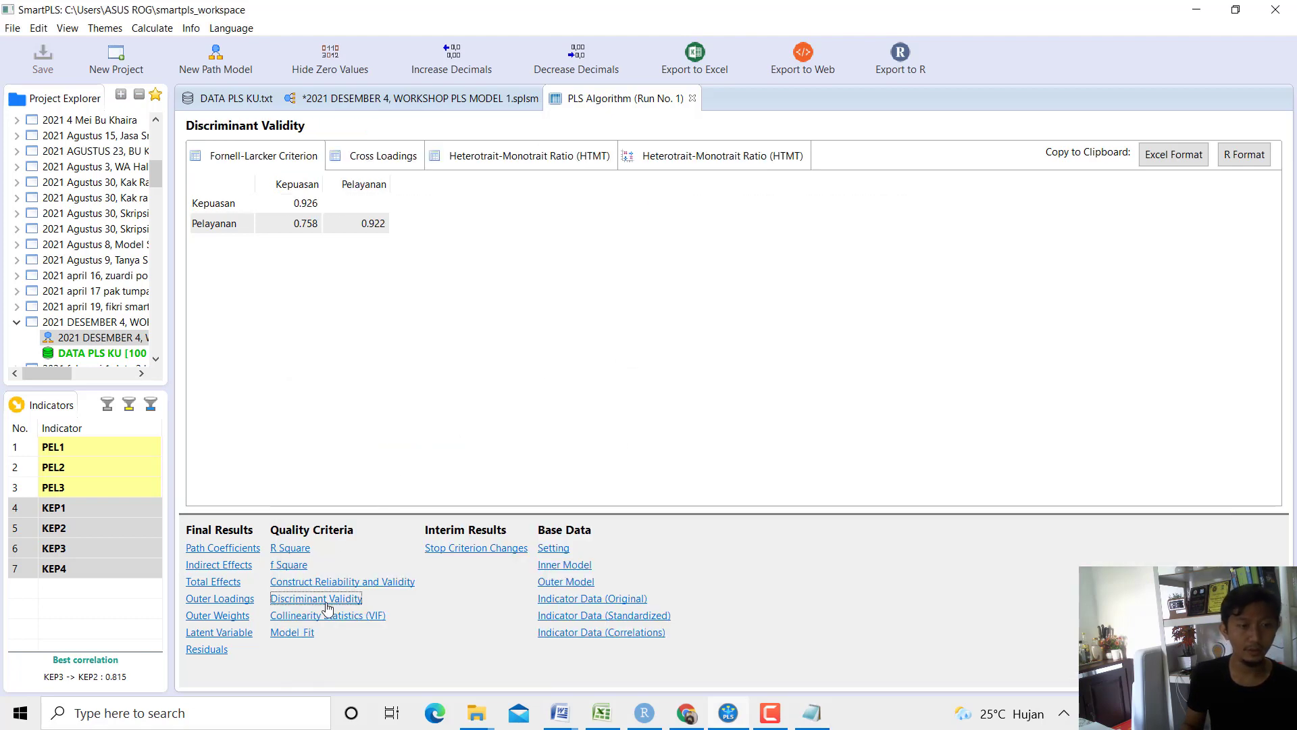
click(405, 154)
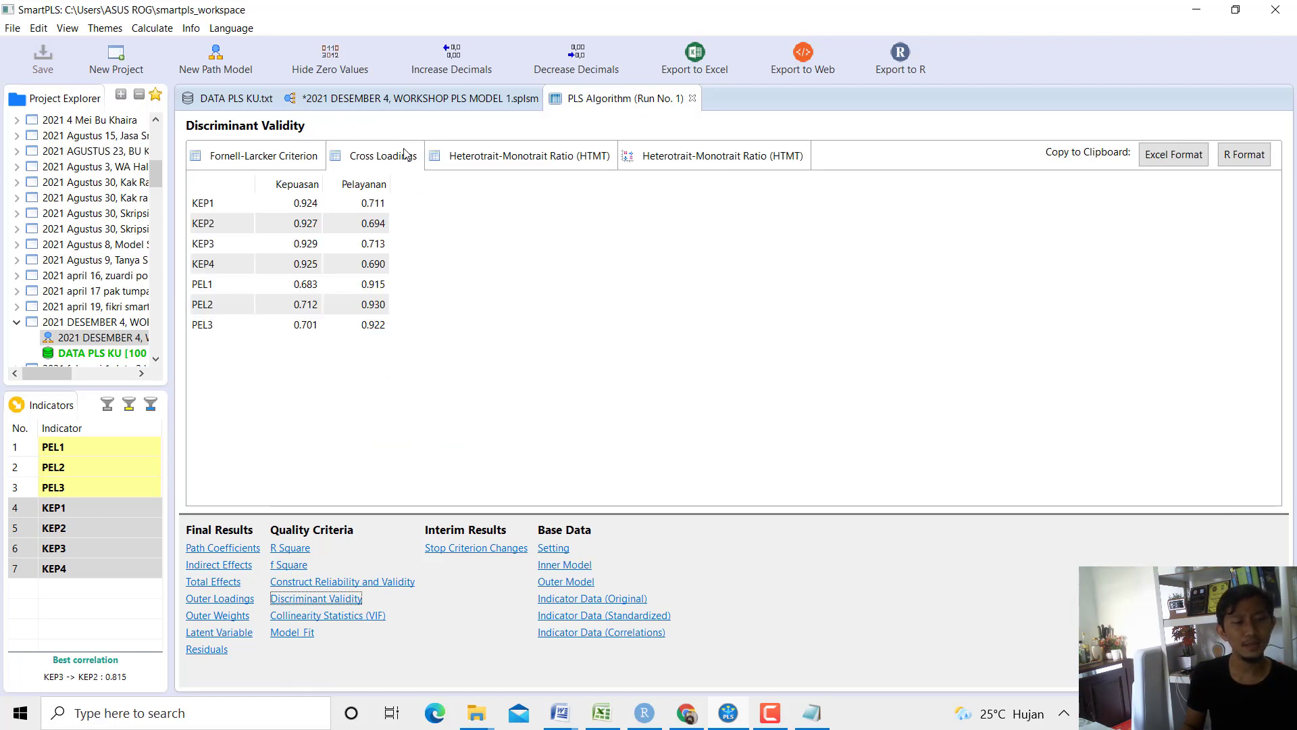
drag(323, 181, 561, 185)
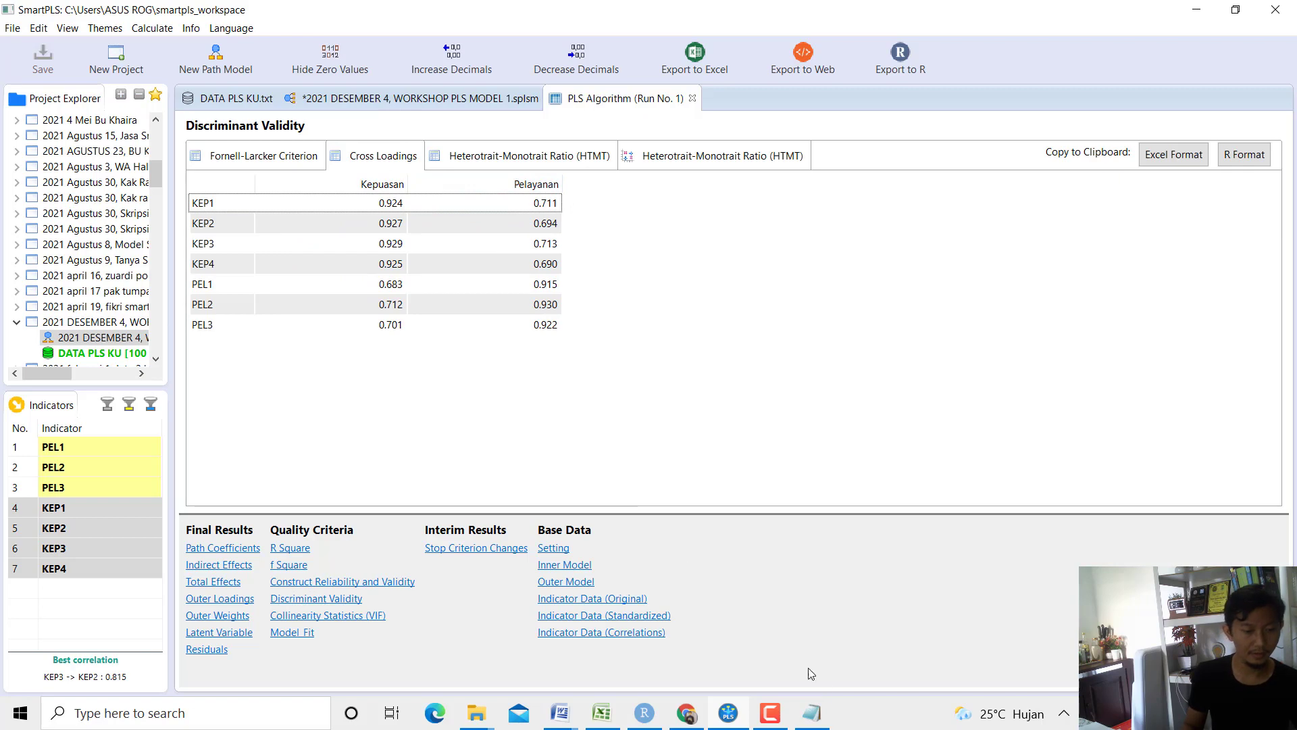
Switch to Notepad and add a block of blank lines below list item 4 on Discriminant Validity.
click(812, 713)
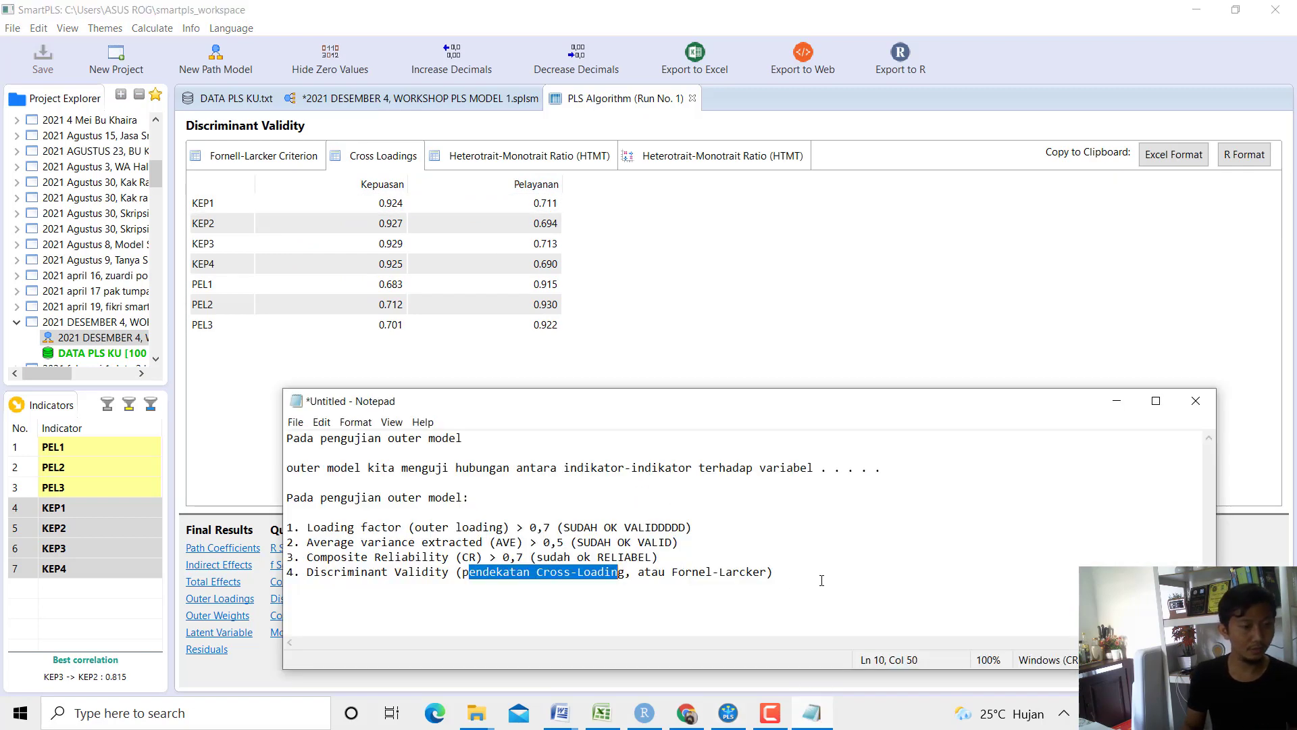
click(821, 581)
key(Return)
key(Return)
key(Return)
key(Return)
key(Return)
key(Return)
key(Return)
key(Return)
key(Return)
key(Return)
key(Return)
key(Return)
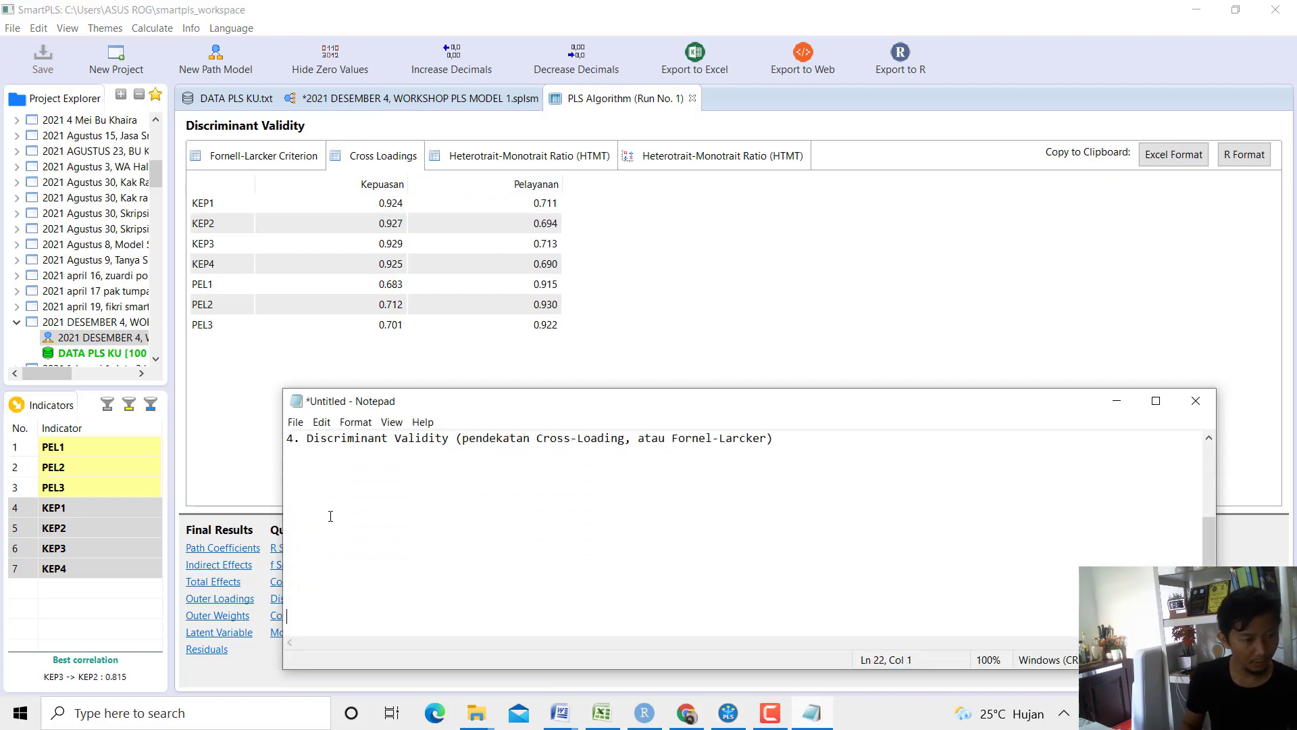
Switch to SmartPLS and examine the KEP and PEL indicator rows in the Cross Loadings table against the Kepuasan column.
click(215, 208)
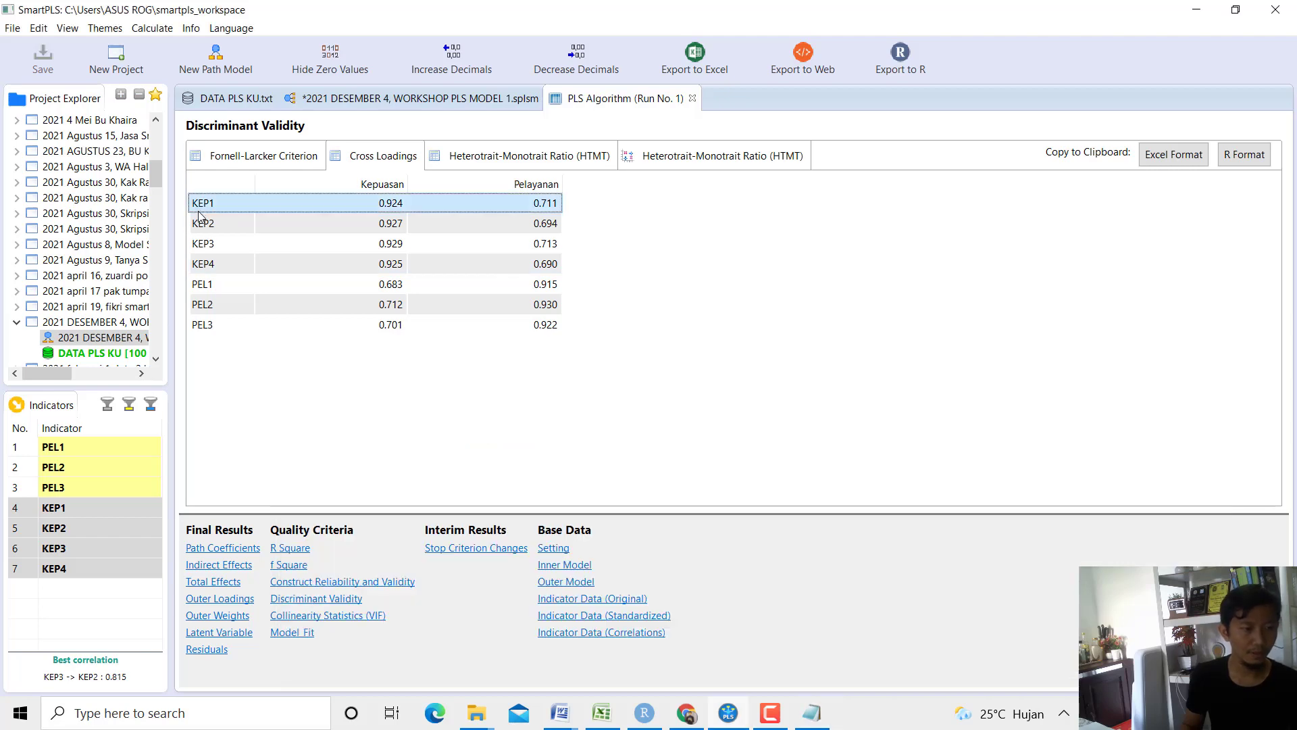
click(209, 227)
click(216, 247)
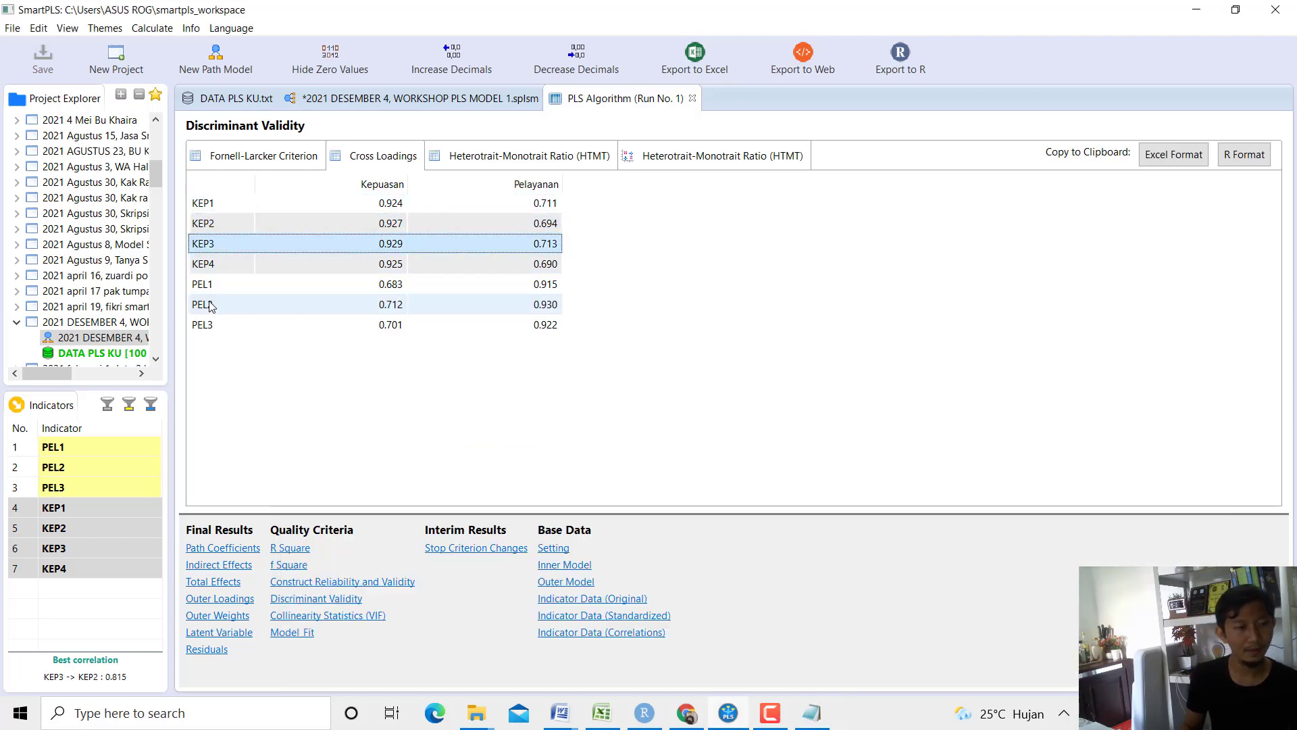
click(200, 327)
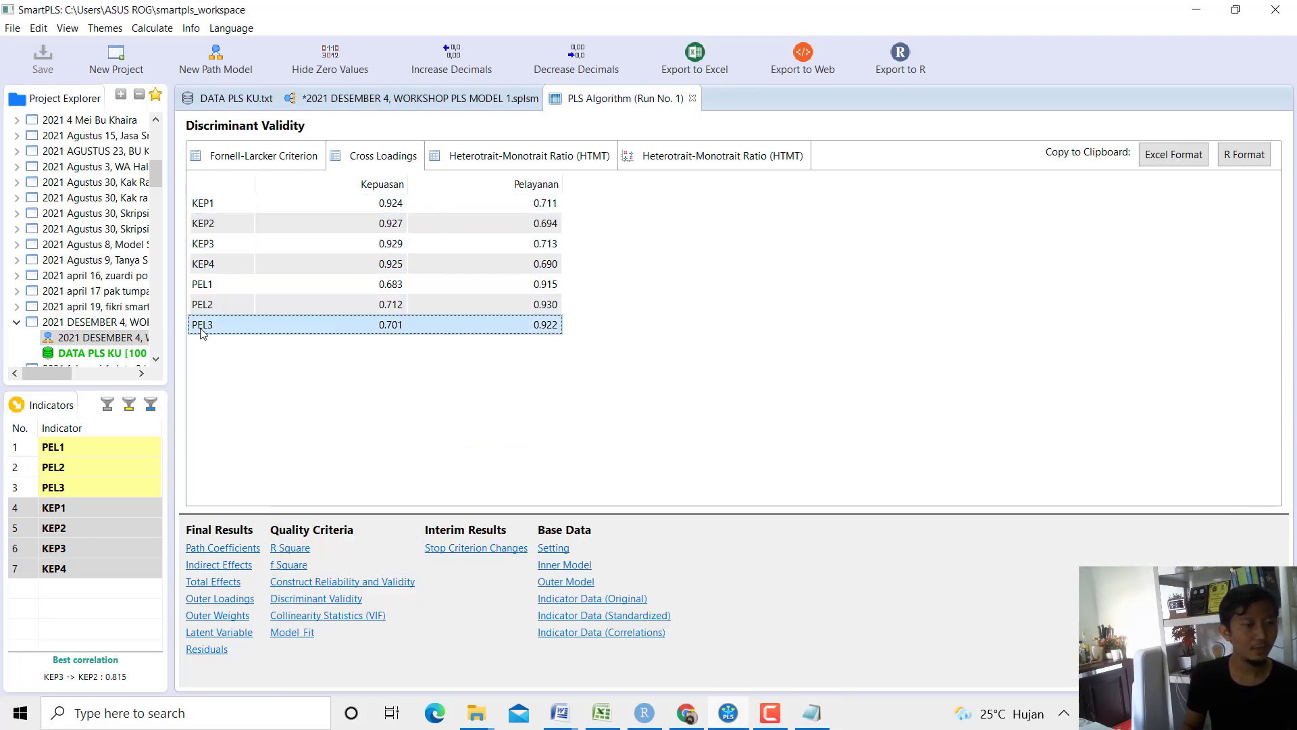
click(204, 205)
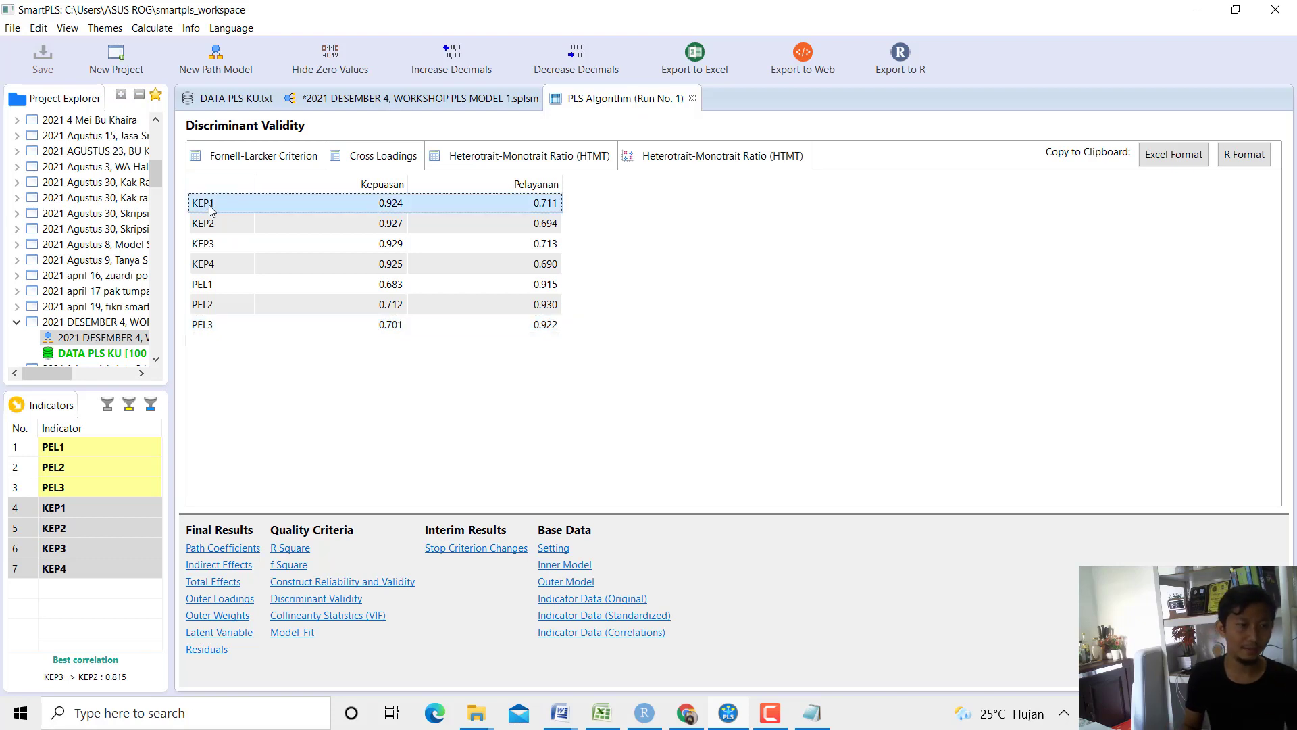
click(351, 184)
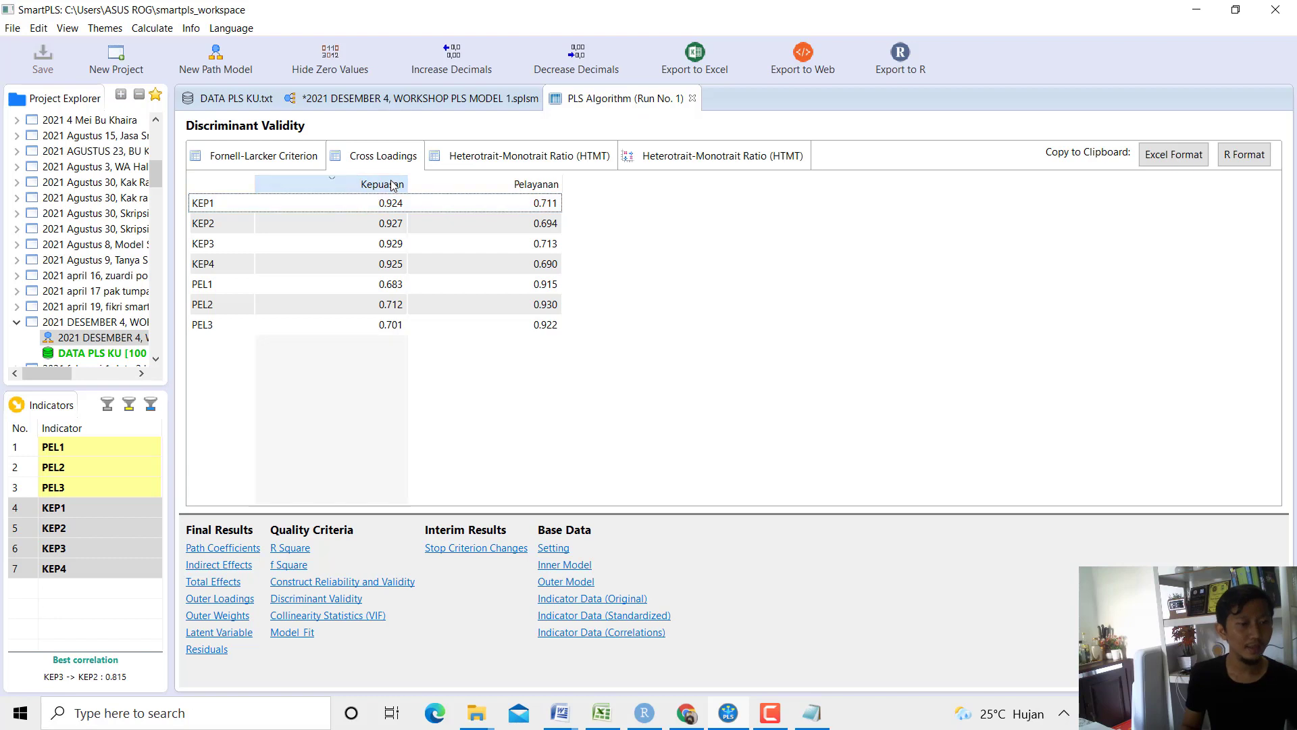
click(298, 207)
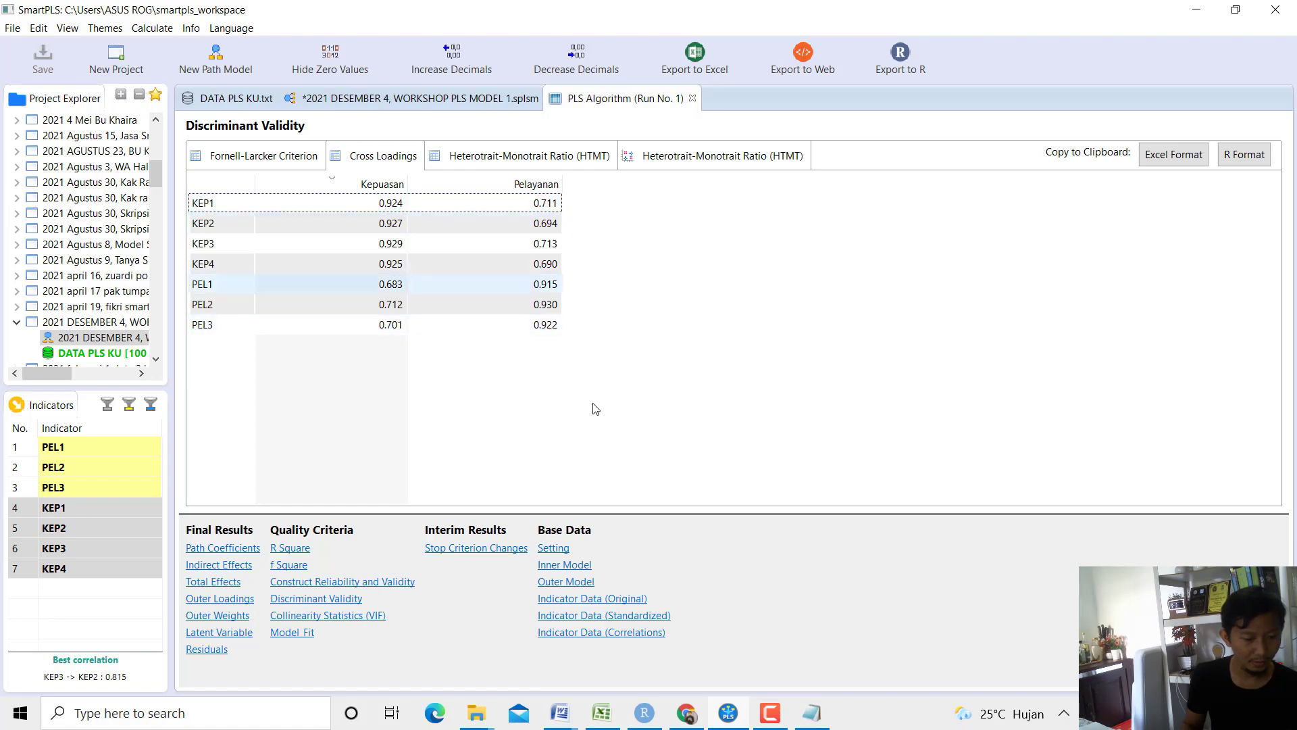
Switch to the Word document Hasil Olah Data SmartPLS and review section 1.4 on discriminant validity and Tabel 2, then return to SmartPLS.
click(559, 715)
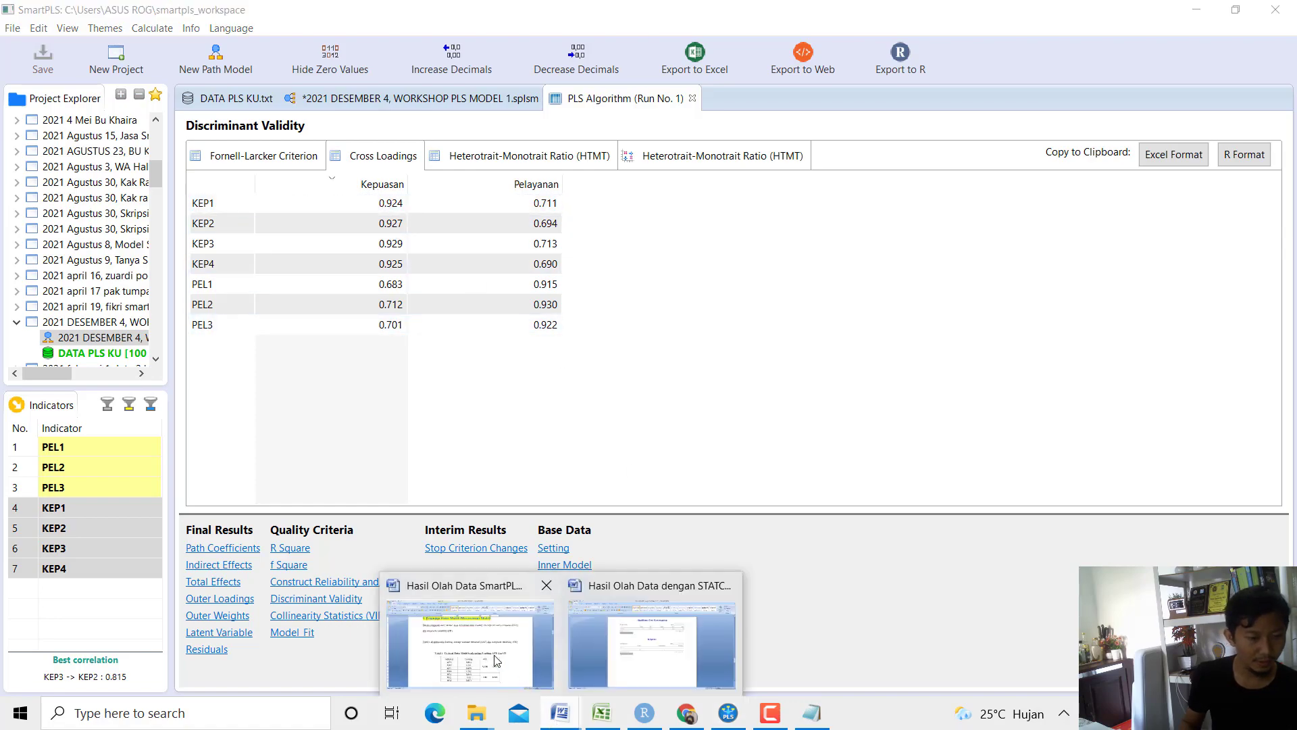
click(470, 642)
scroll(518, 476, down, 15)
scroll(517, 476, down, 20)
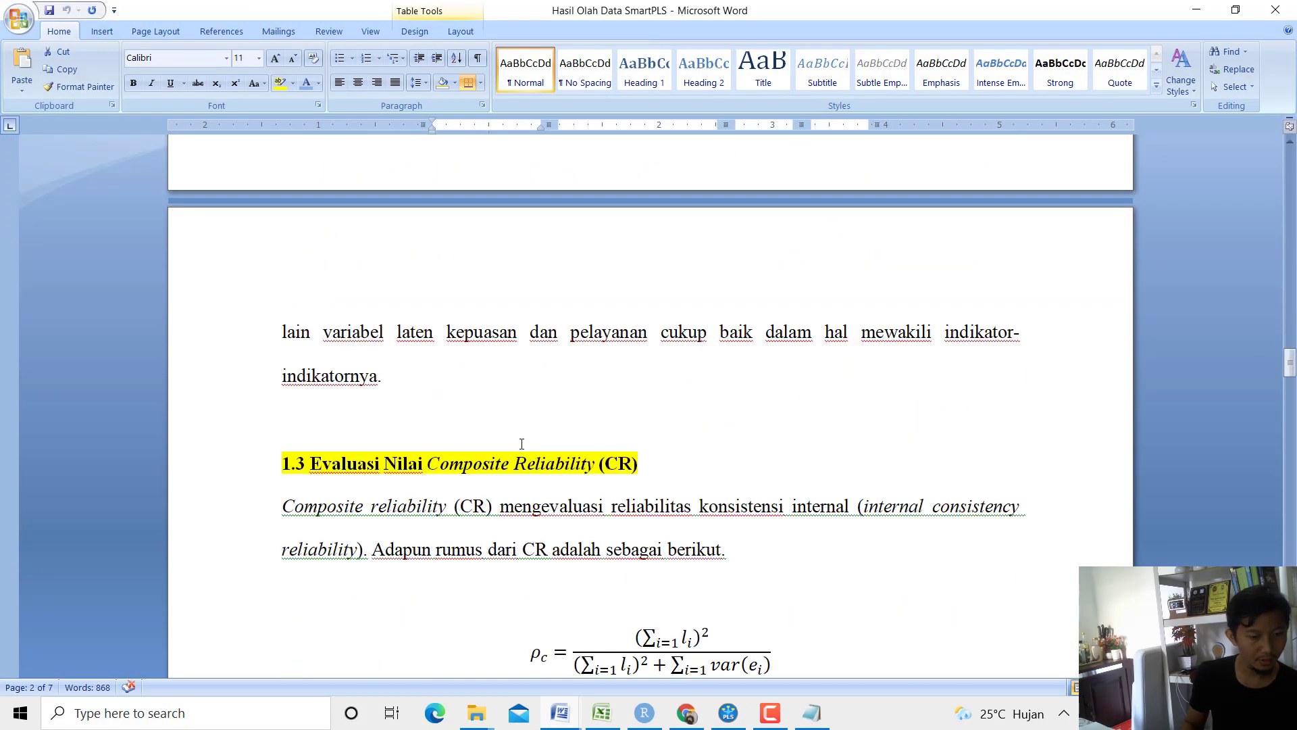
scroll(532, 446, down, 20)
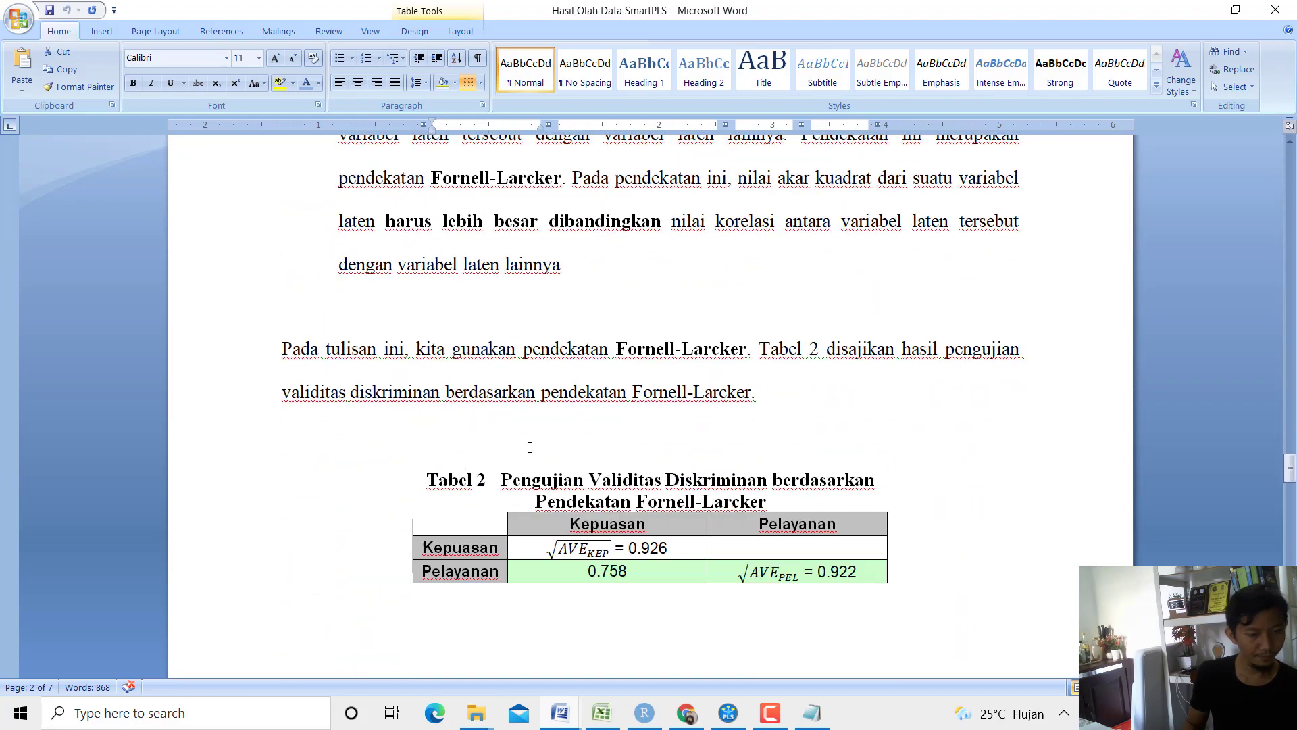
scroll(541, 451, up, 10)
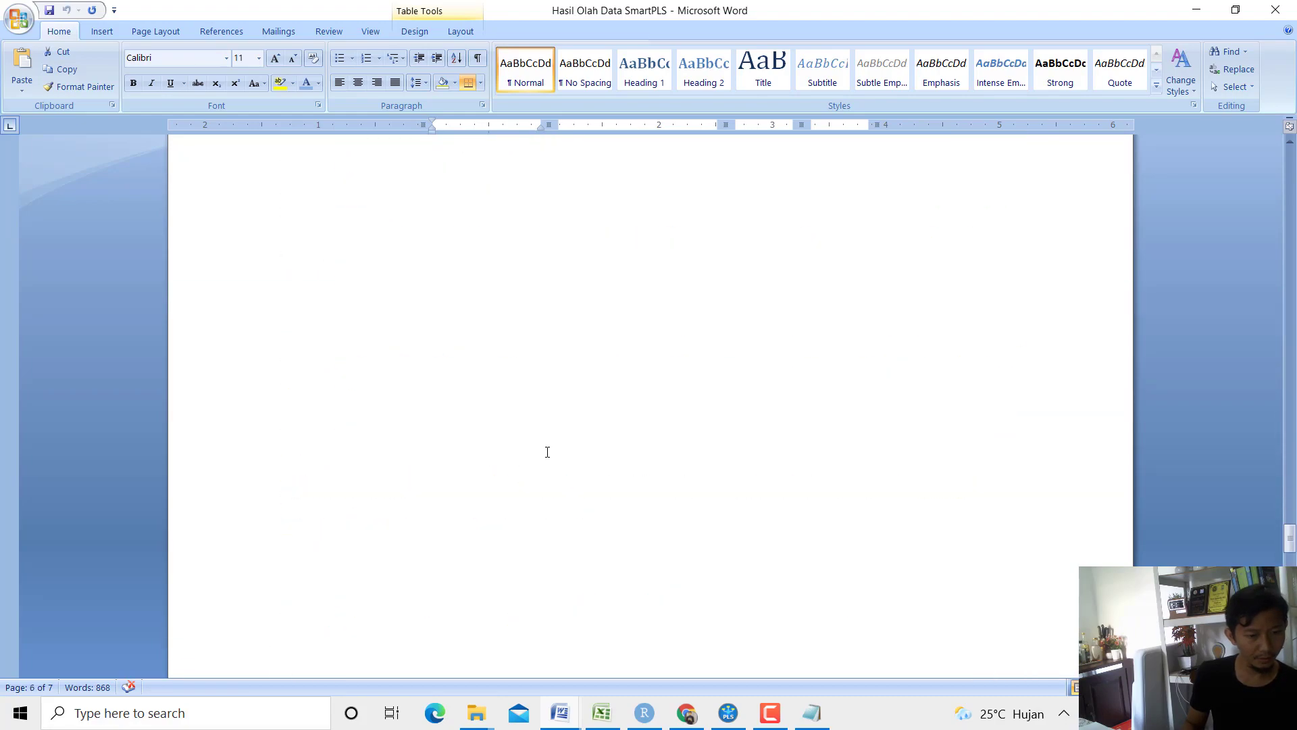
scroll(544, 449, up, 10)
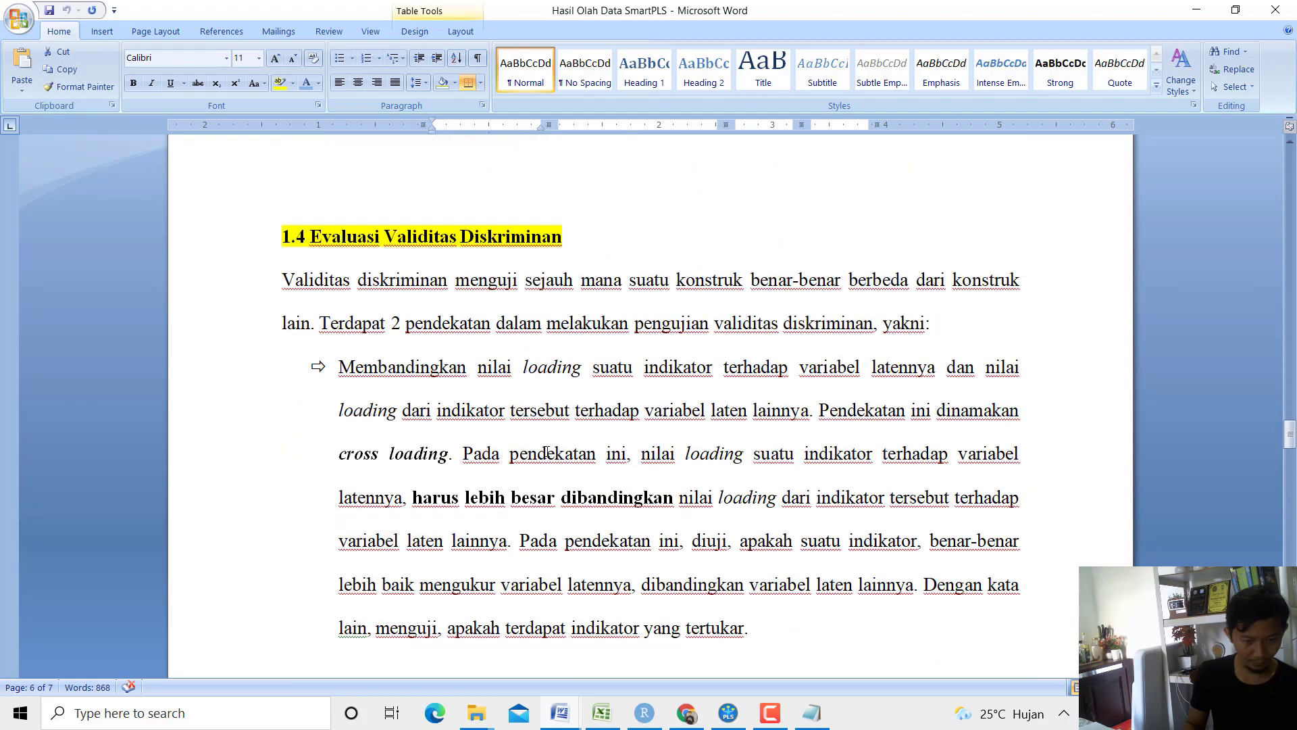
scroll(547, 451, down, 14)
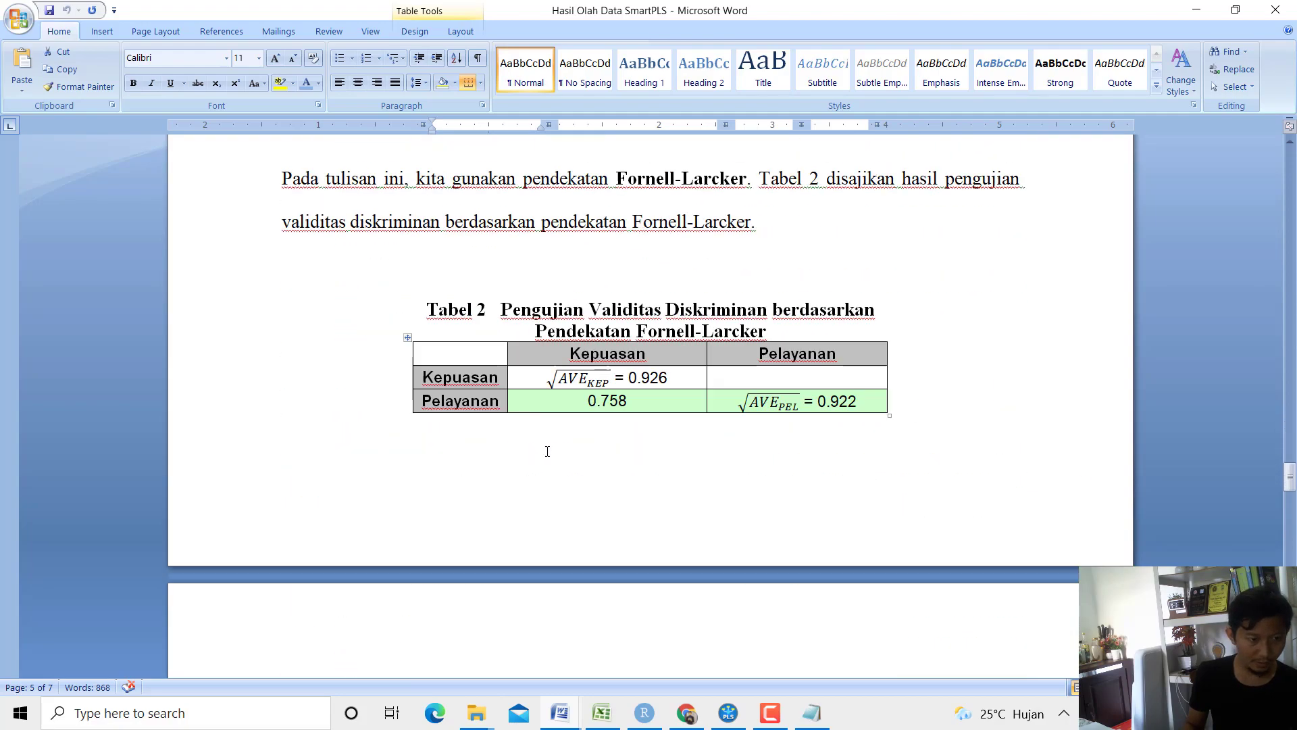
click(1197, 10)
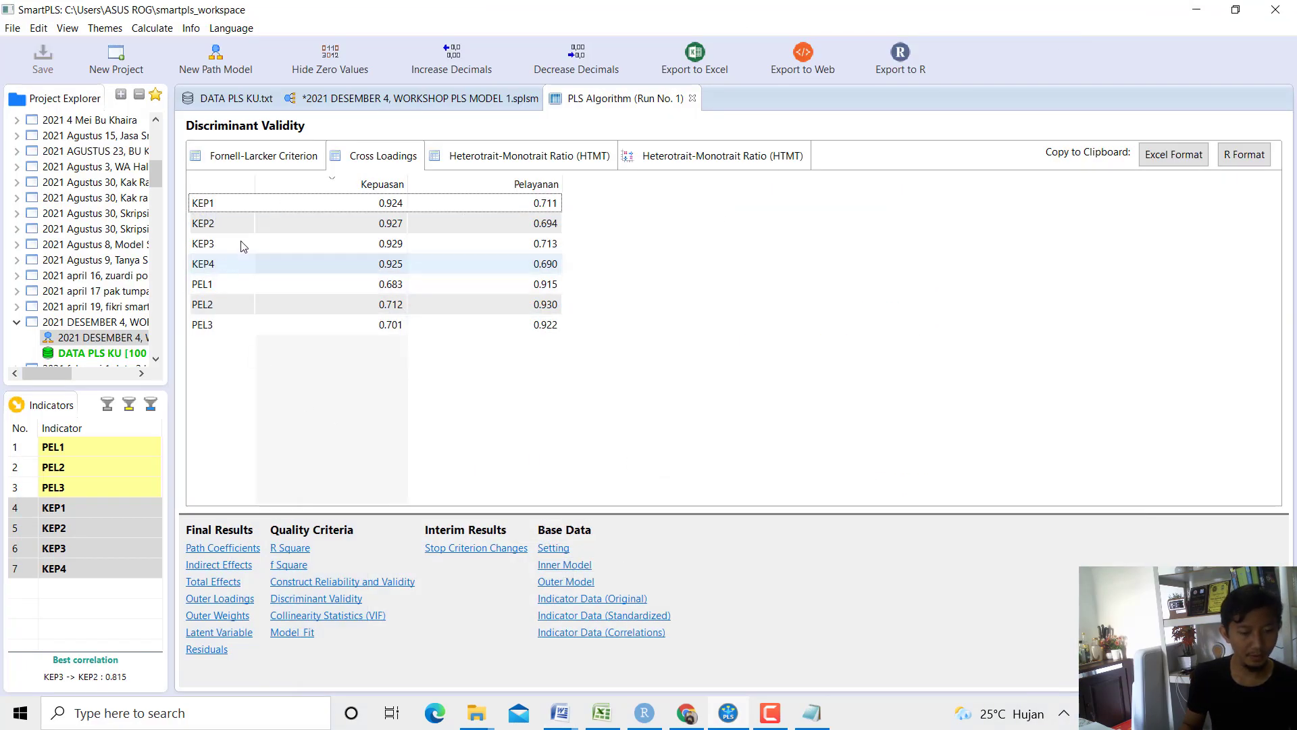
Switch to Notepad and add the heading "KITA PERIKSA UNTUK KEP1" below list item 4, followed by a blank line.
click(819, 725)
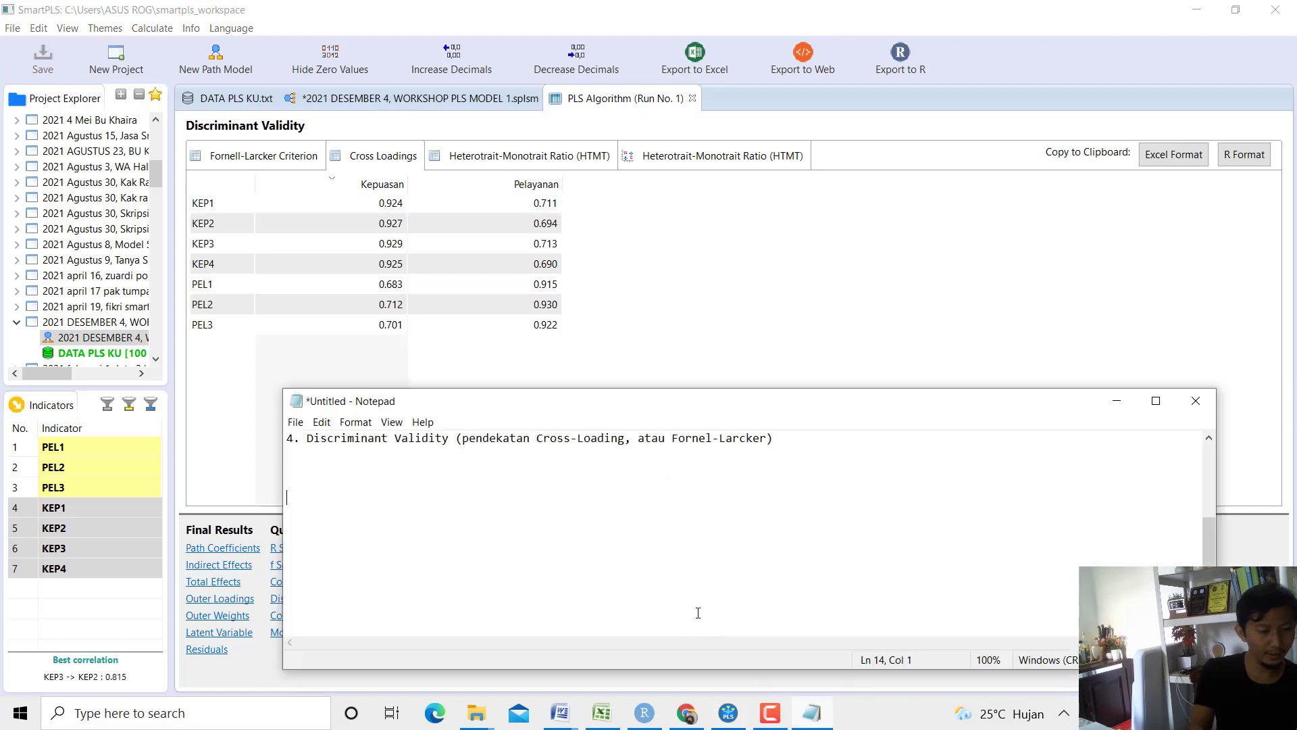
text(KI)
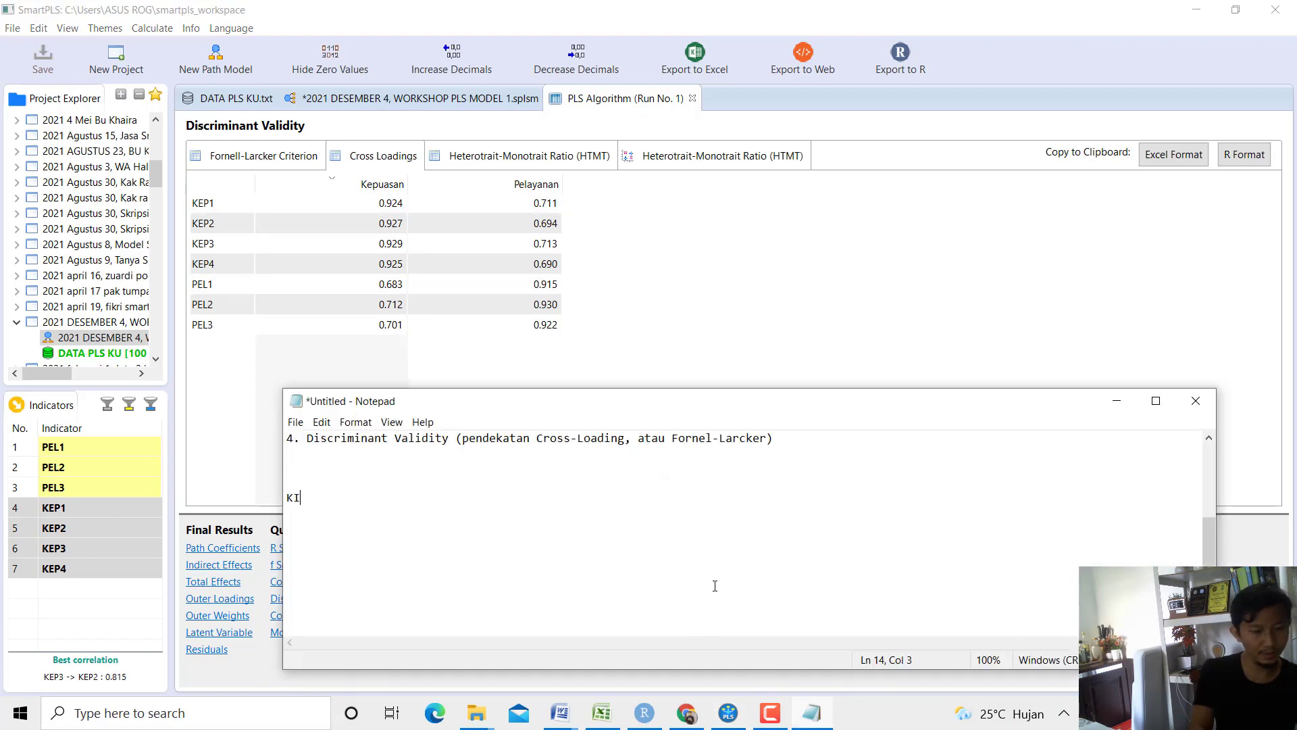
text(TA PERI)
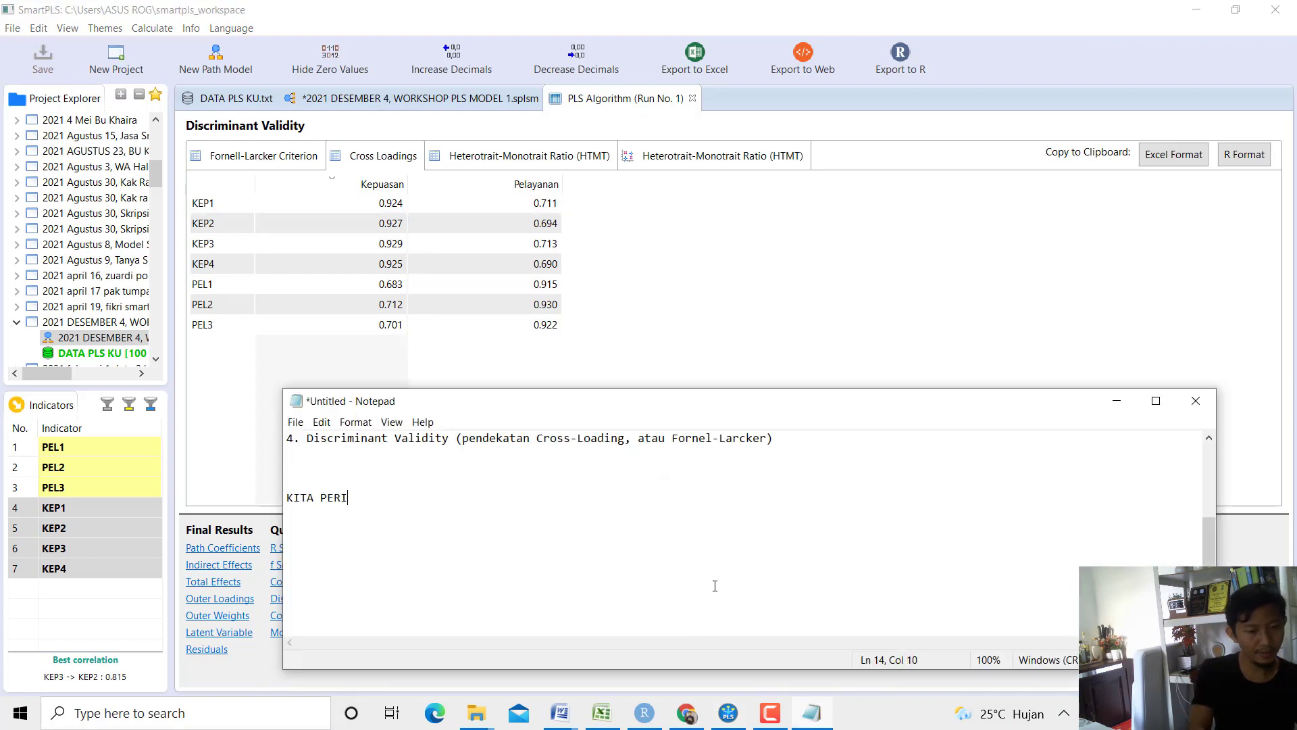
text(KSA UNTUK KEP1)
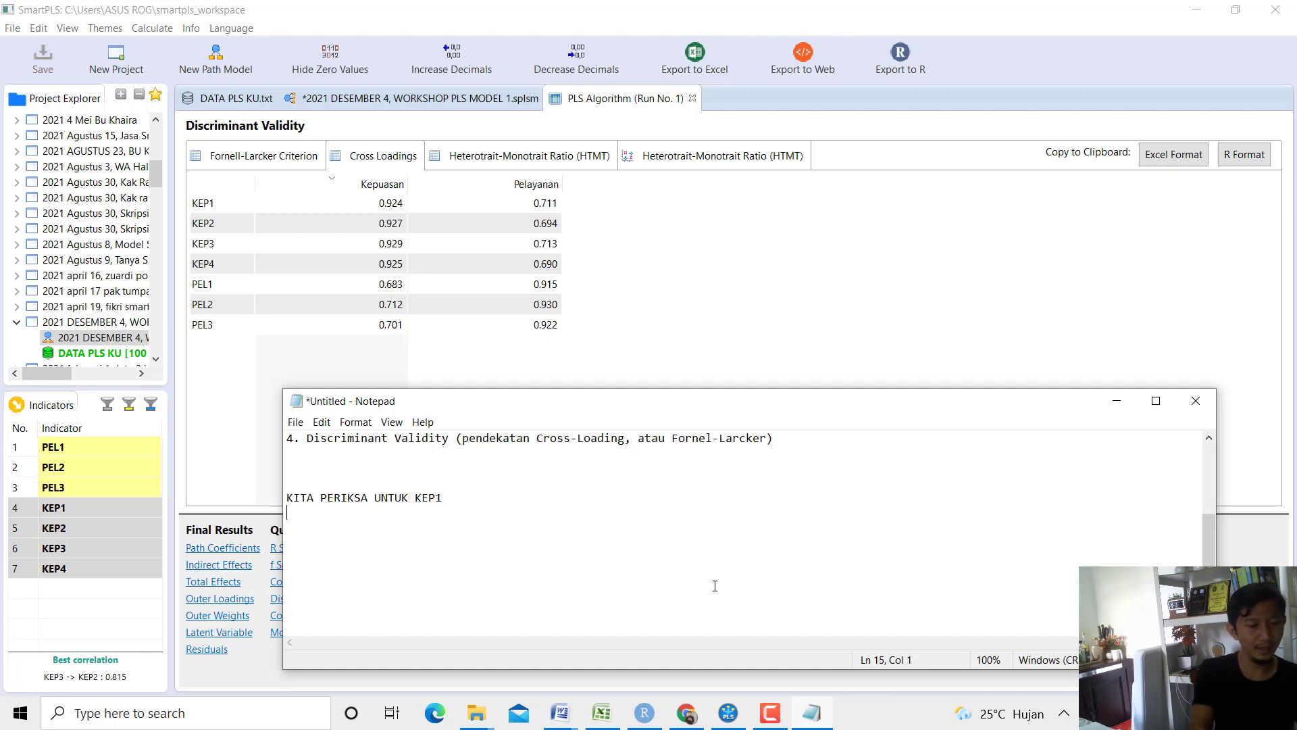
key(Return)
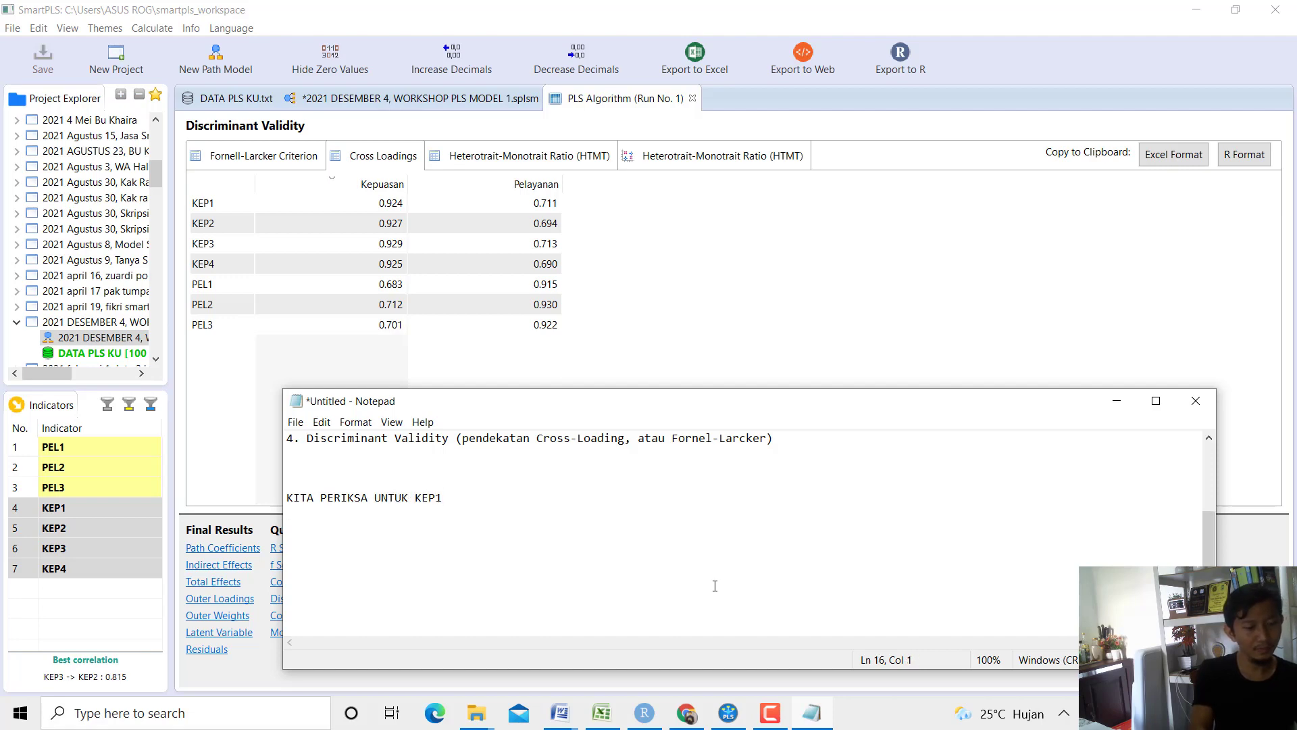
Add the line "Nilai LOADING antara KEP1 dan Kepuasan adalah 0,924" under the KEP1 heading.
text(Nilai LOADING antara KE)
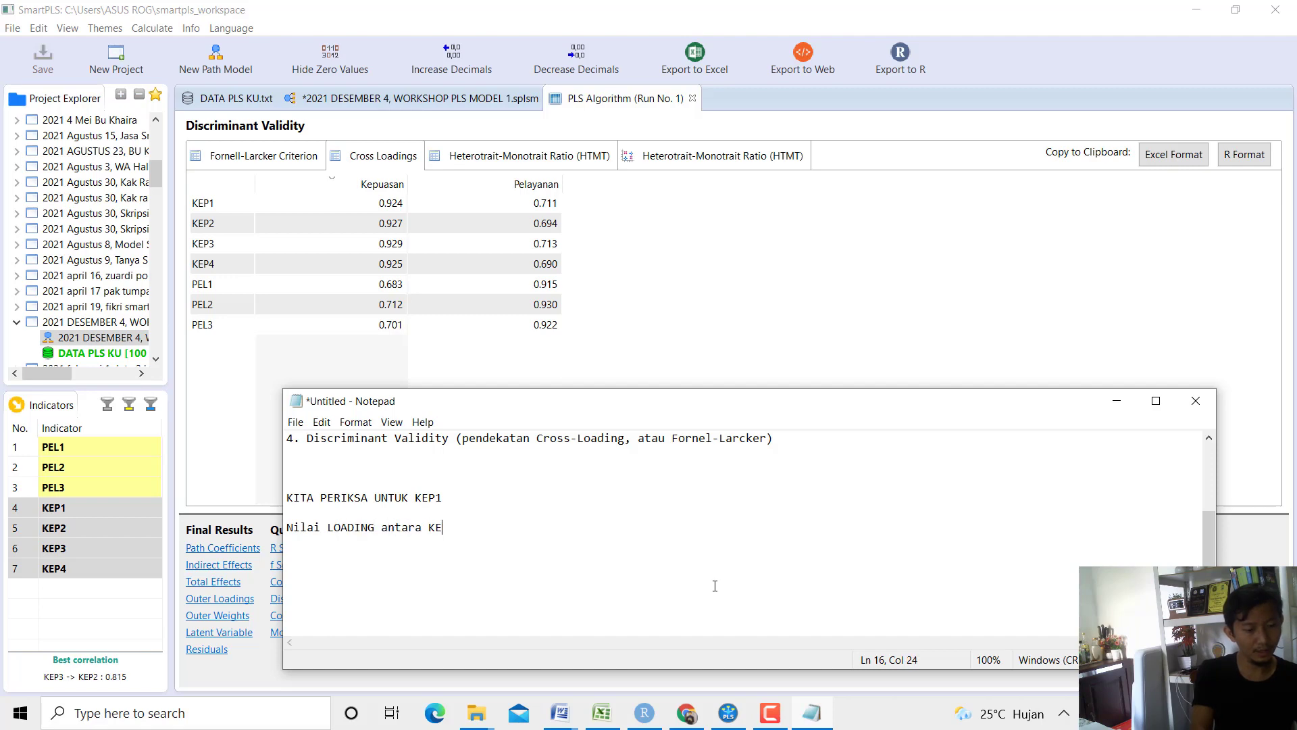
text(P1 dan Kepuasan adalah )
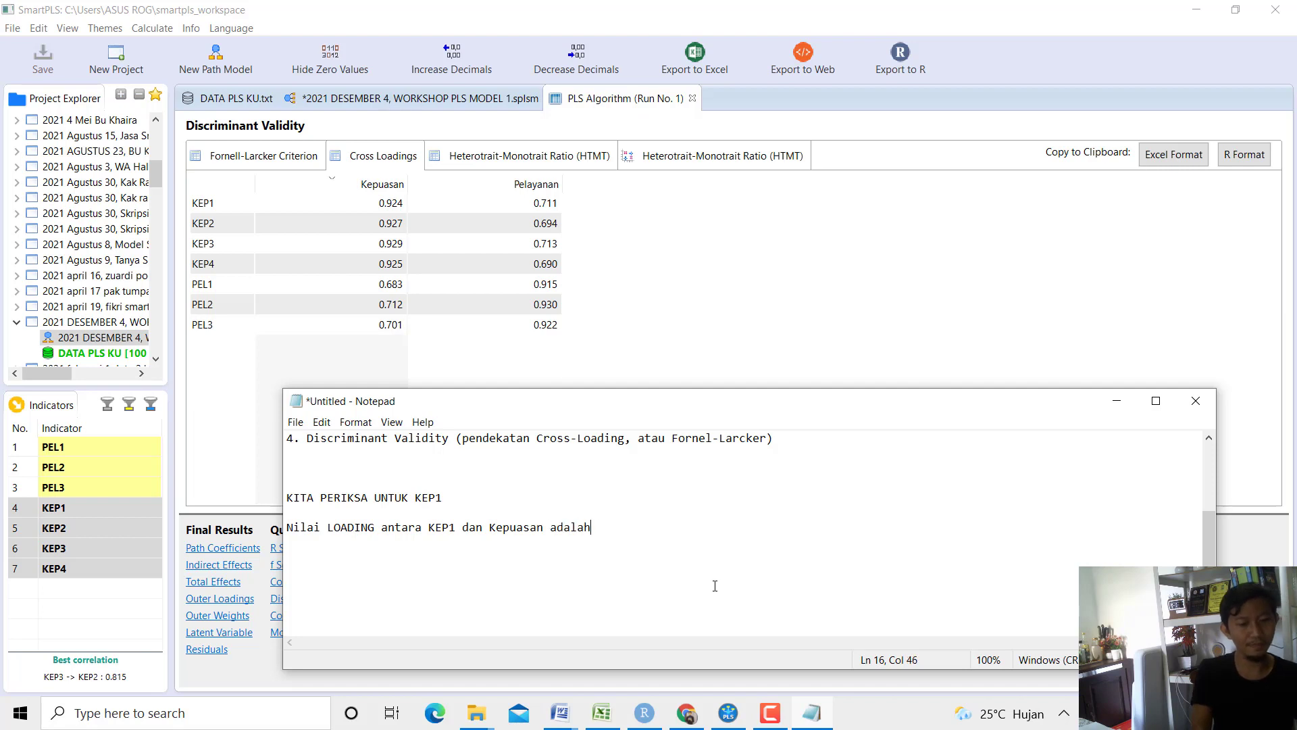
text(0,924)
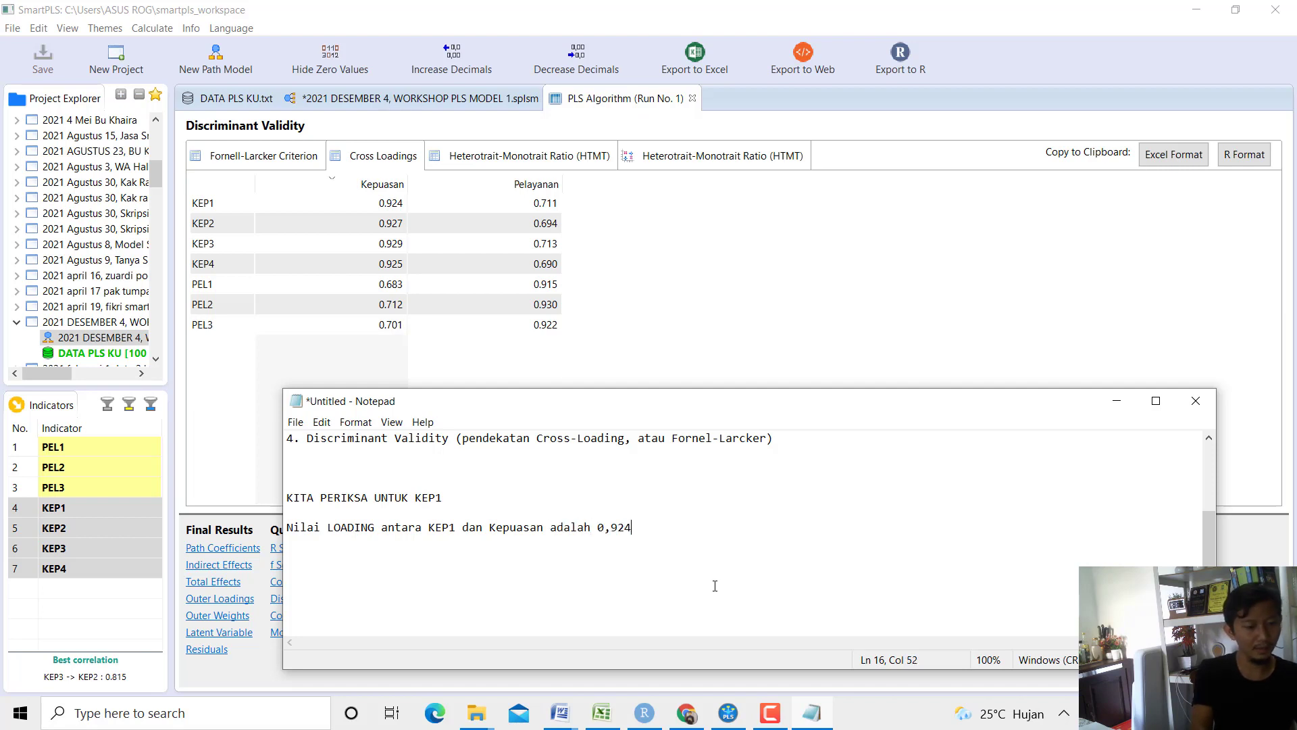
Add the line "Nilai LOADING antara KEP1 dan Pelayanan adalah 0,711" below the Kepuasan loading line.
text( Nilai )
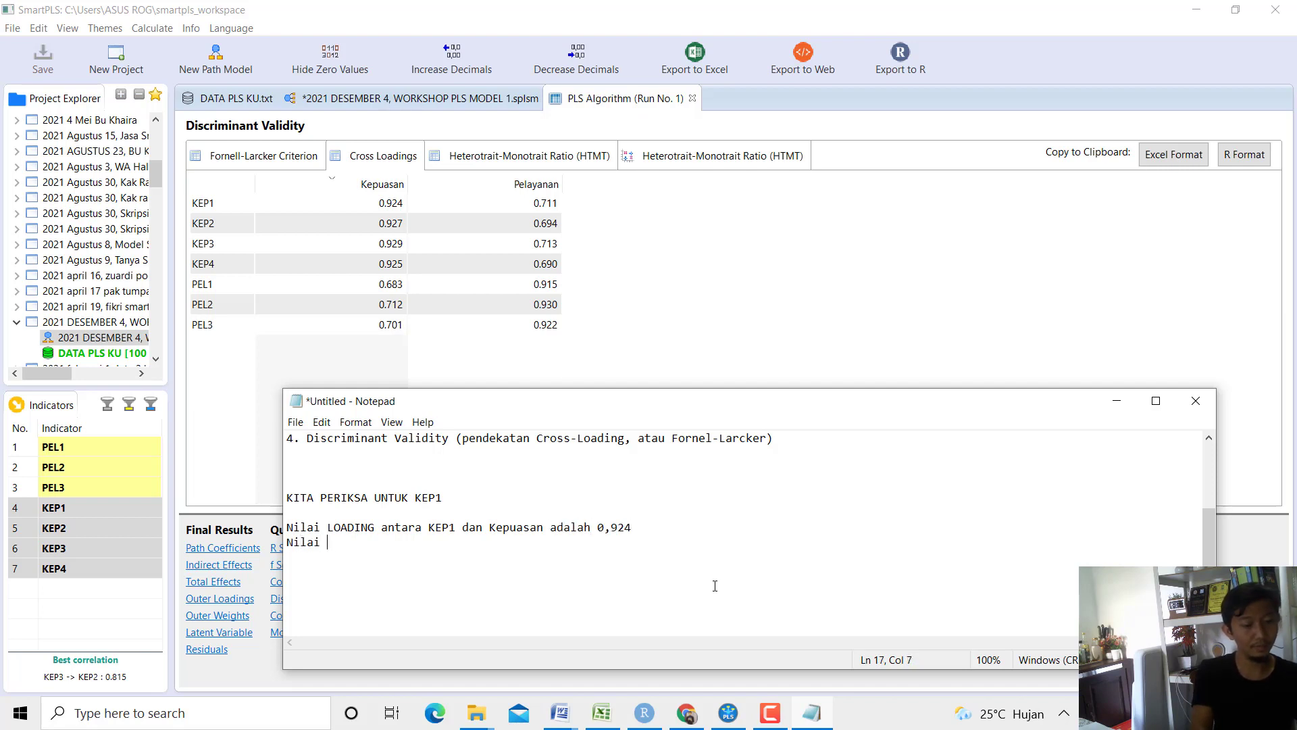
text(LOADING an)
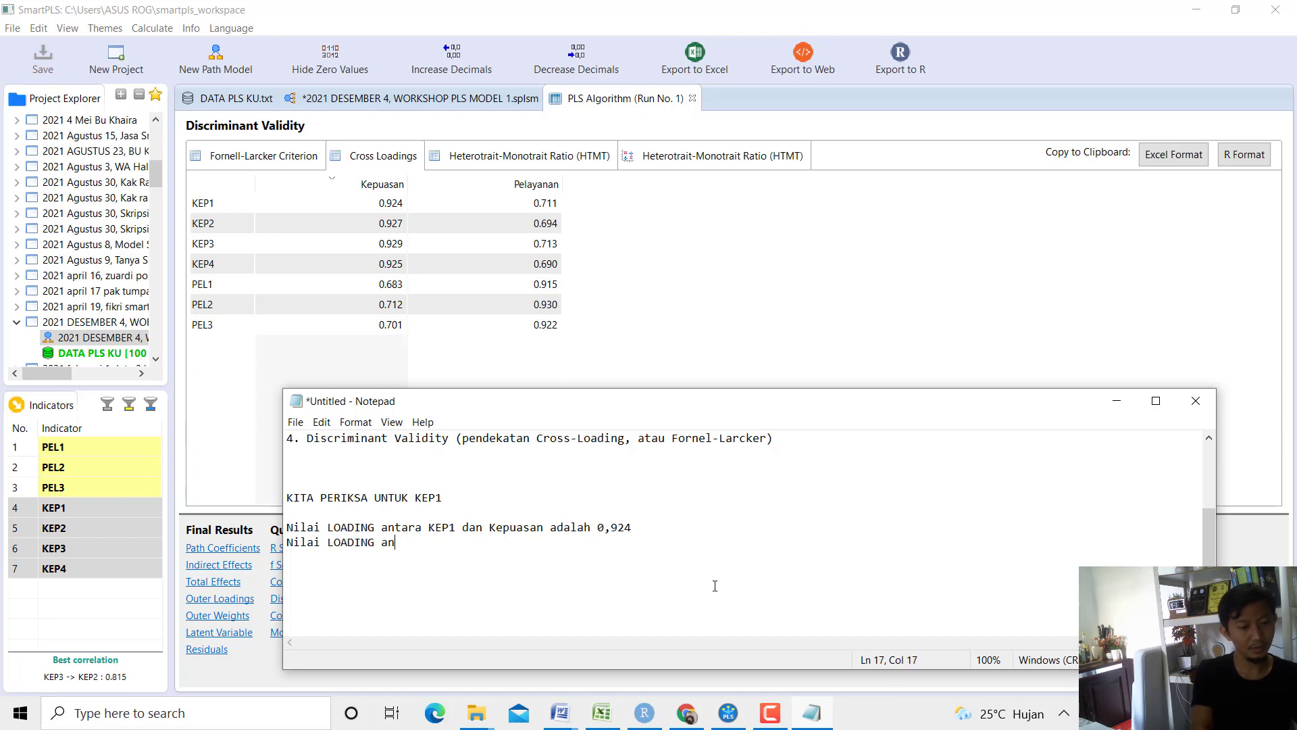
text(tara KEP1)
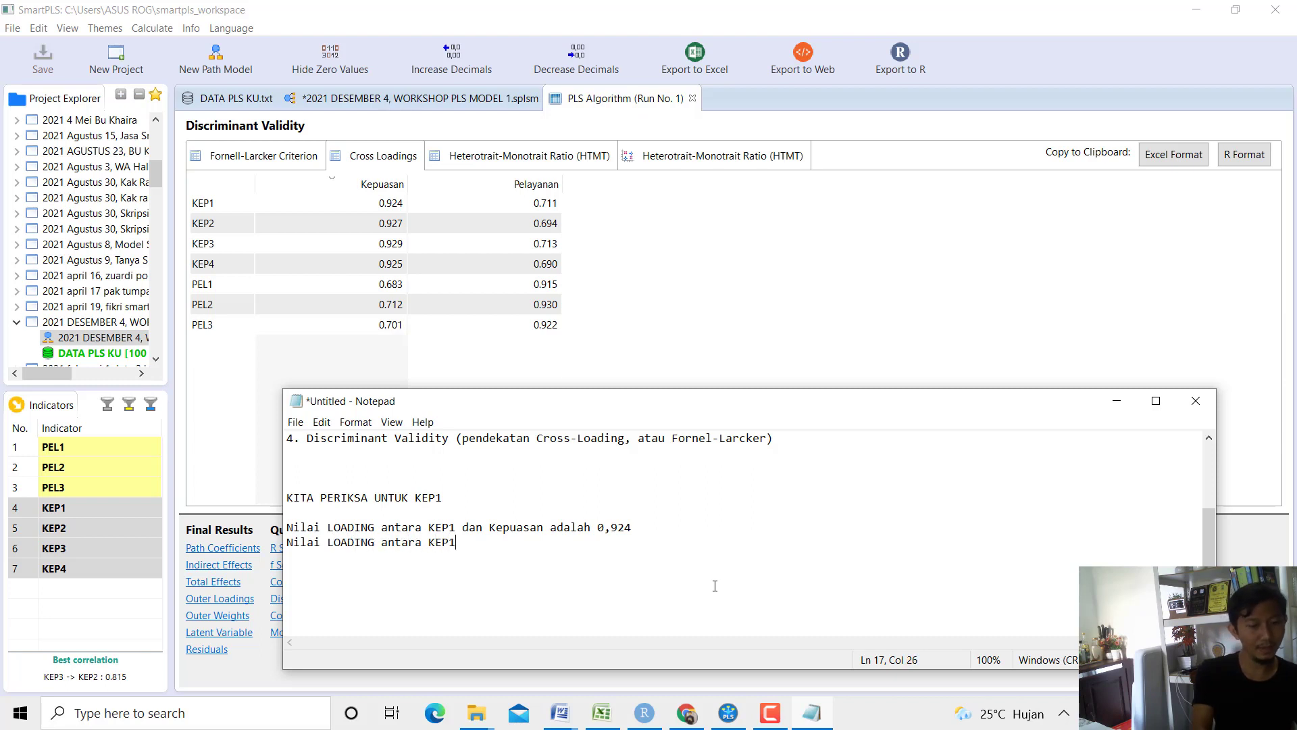
text( dan Pelayanan)
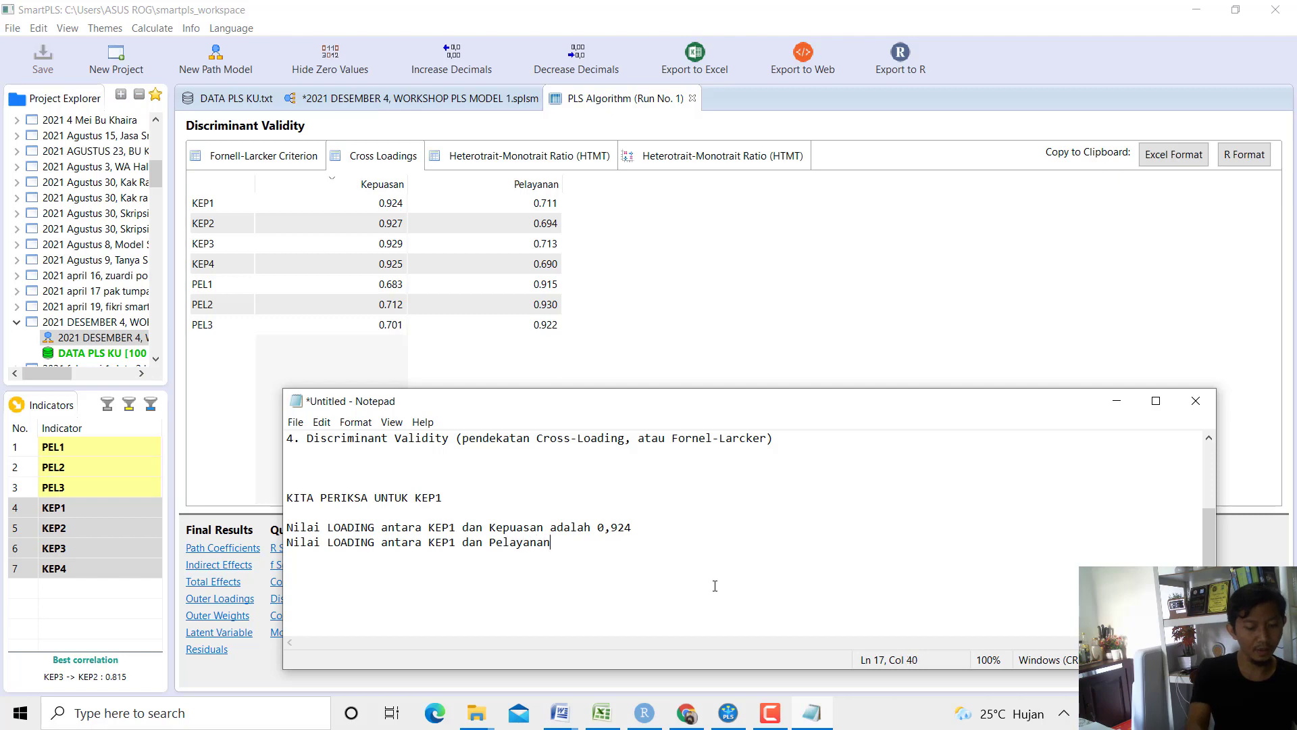
text( adalah 0,711)
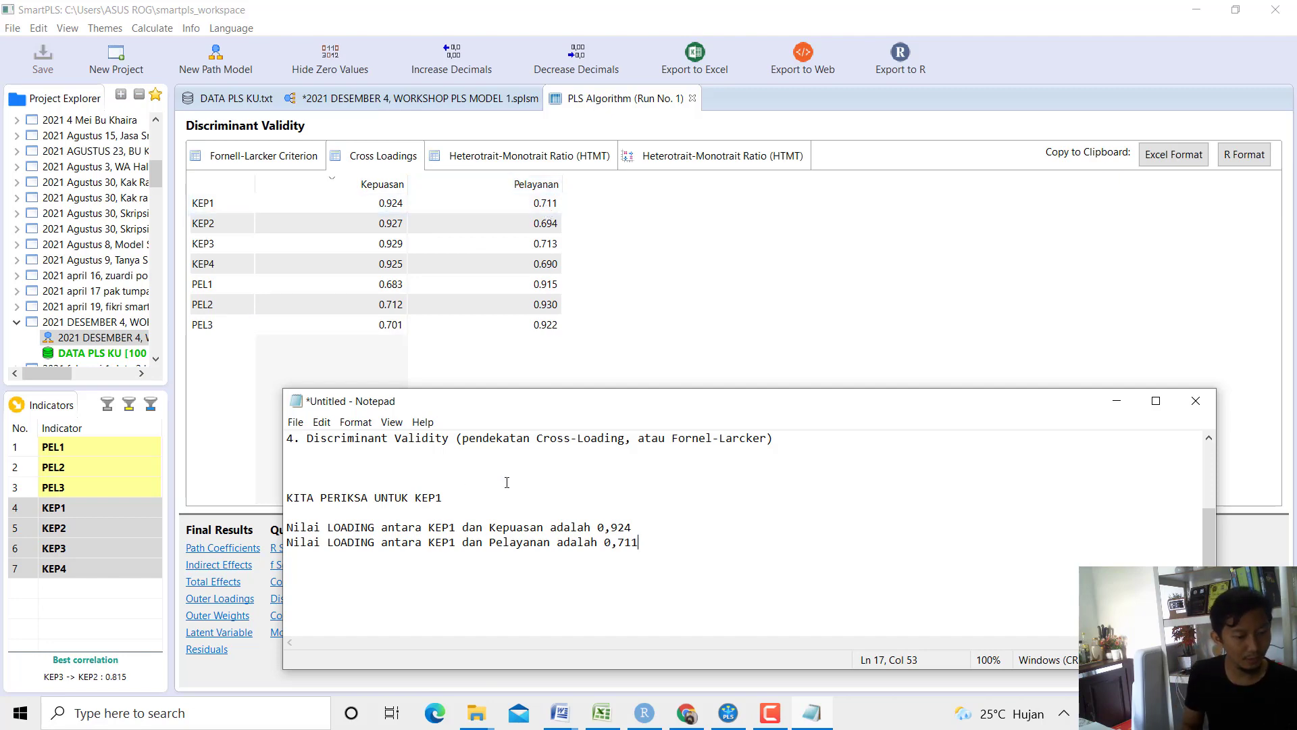
Compare the two KEP1 loading lines in the notes, and switch to SmartPLS to inspect the KEP1 and KEP2 rows of the Cross Loadings table.
drag(449, 527, 611, 528)
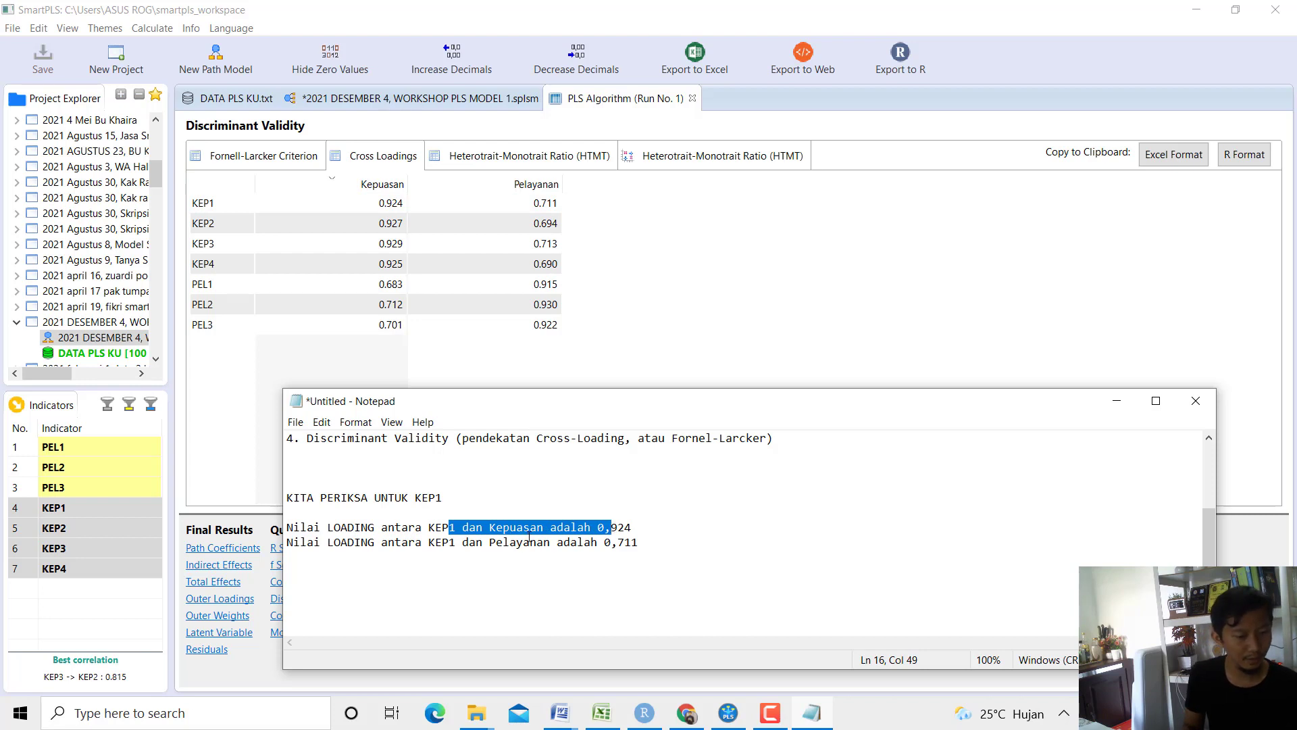
drag(389, 541, 592, 546)
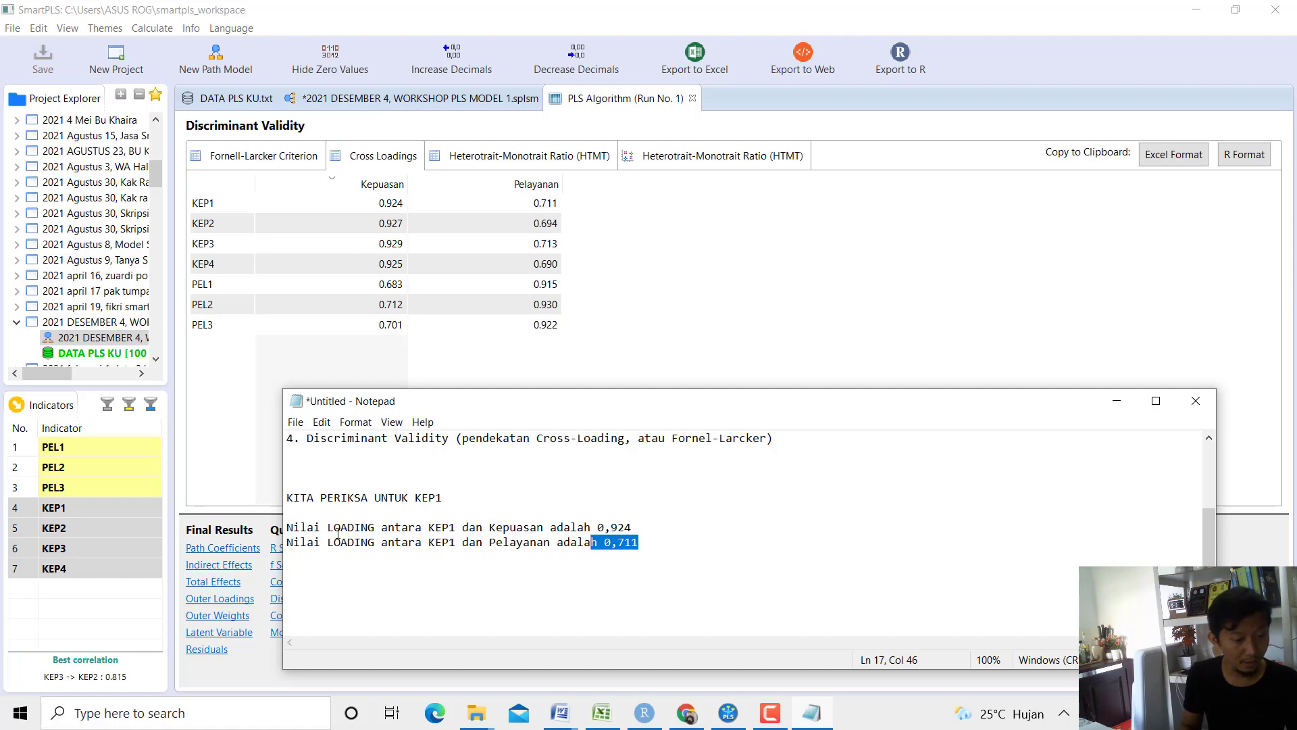
drag(339, 530, 612, 528)
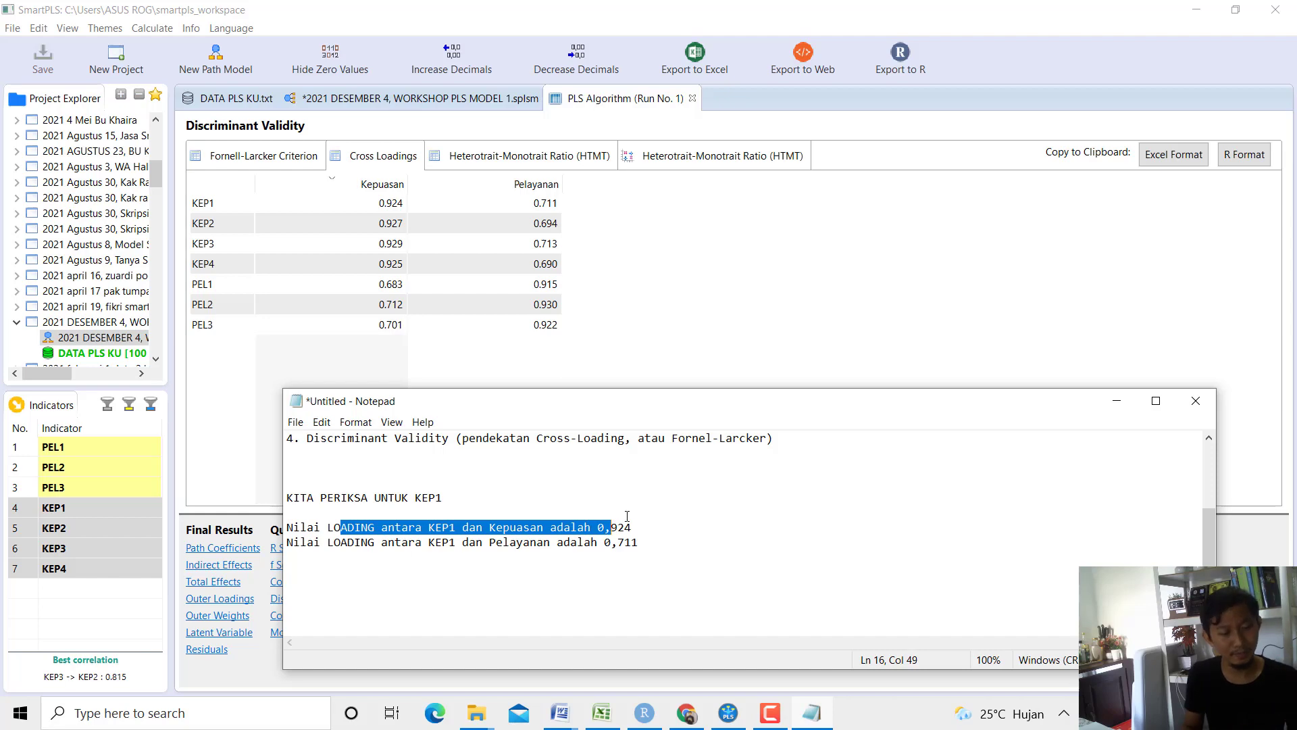
click(435, 527)
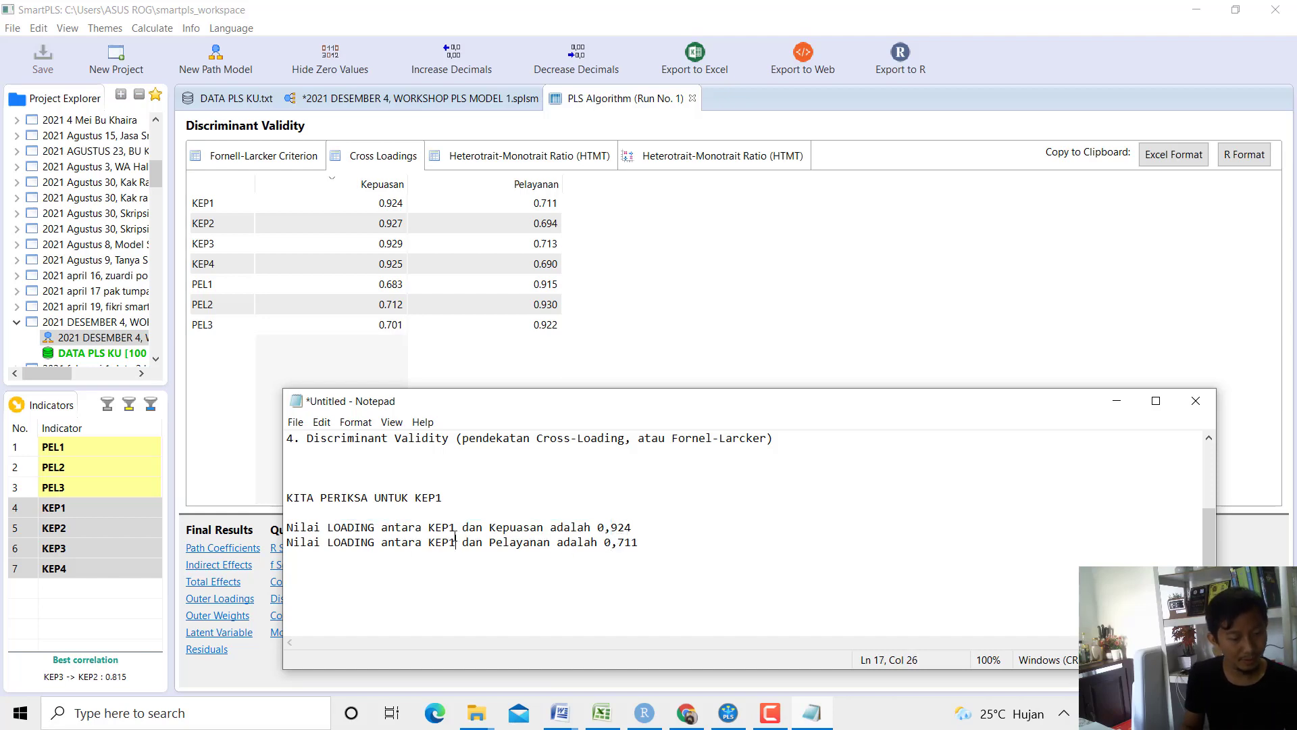
drag(435, 528, 633, 526)
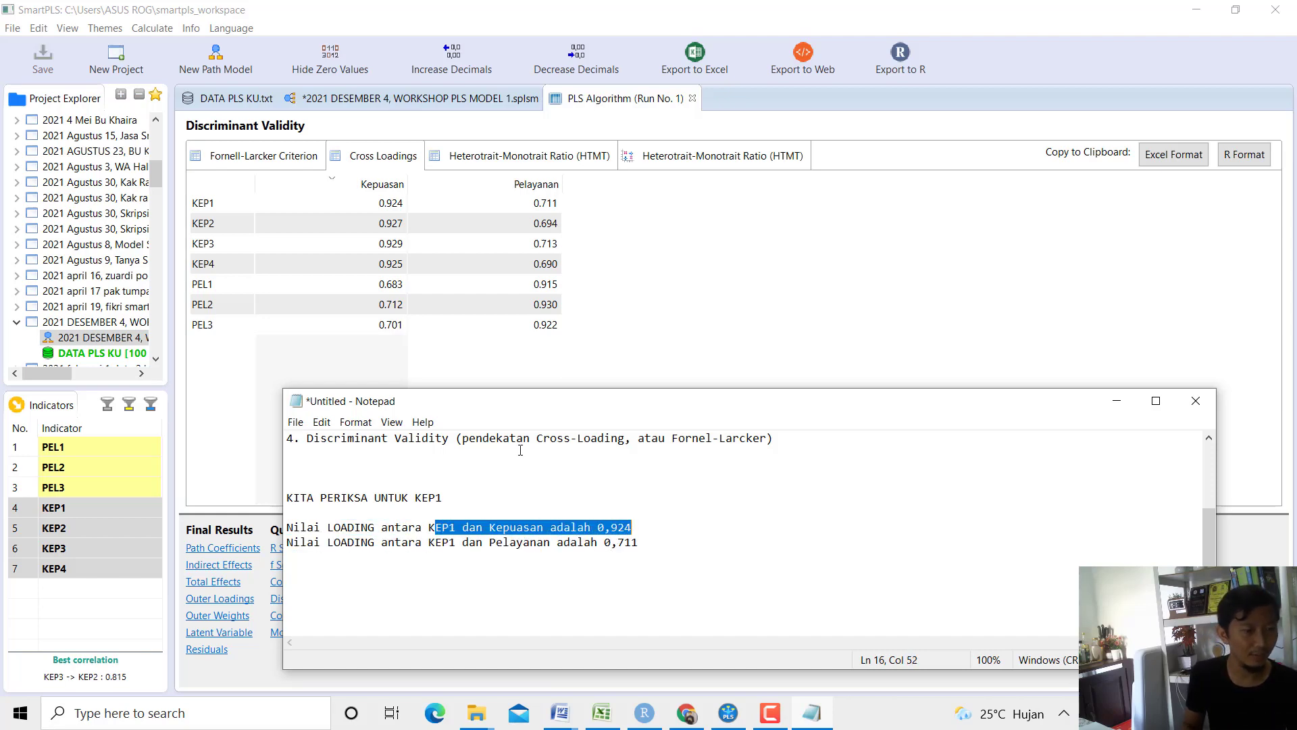
click(209, 204)
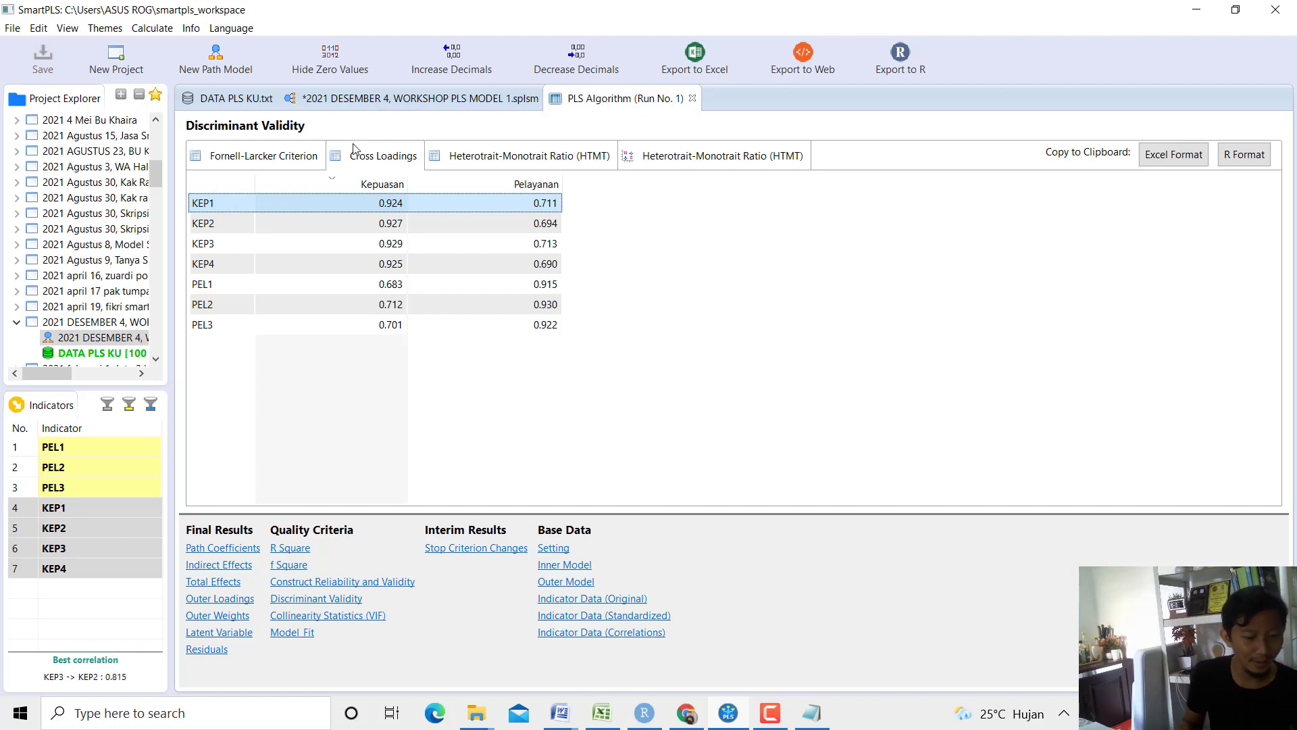
click(293, 219)
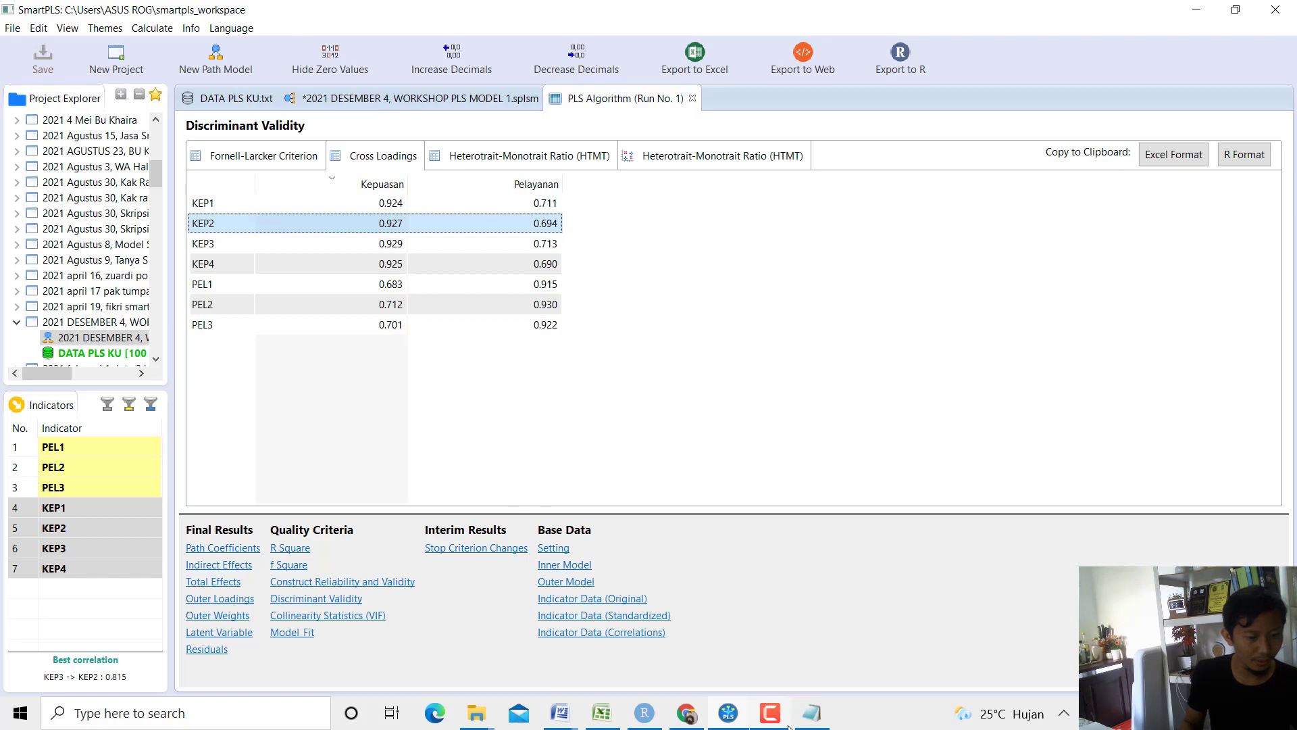
Switch to Notepad and duplicate the KEP1 heading and its two loading lines below the existing block.
click(810, 716)
drag(664, 572, 289, 483)
key(ctrl+c)
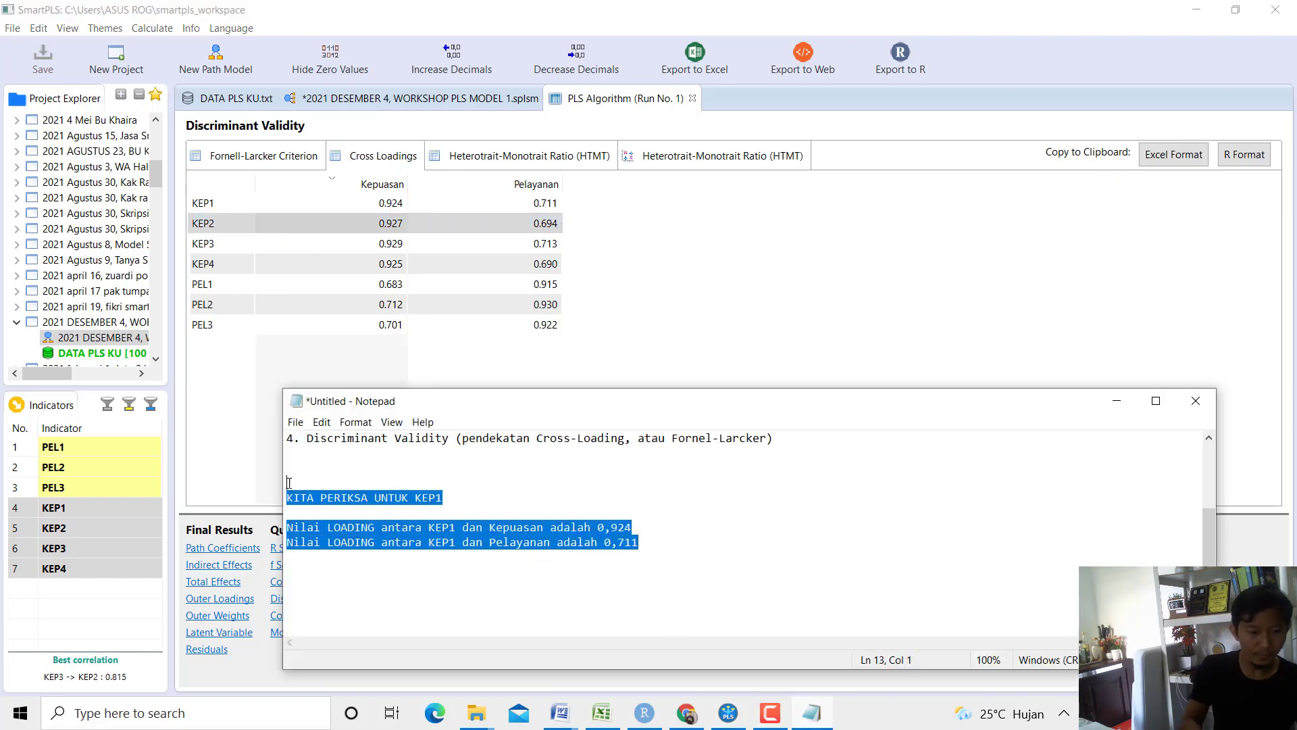
click(673, 530)
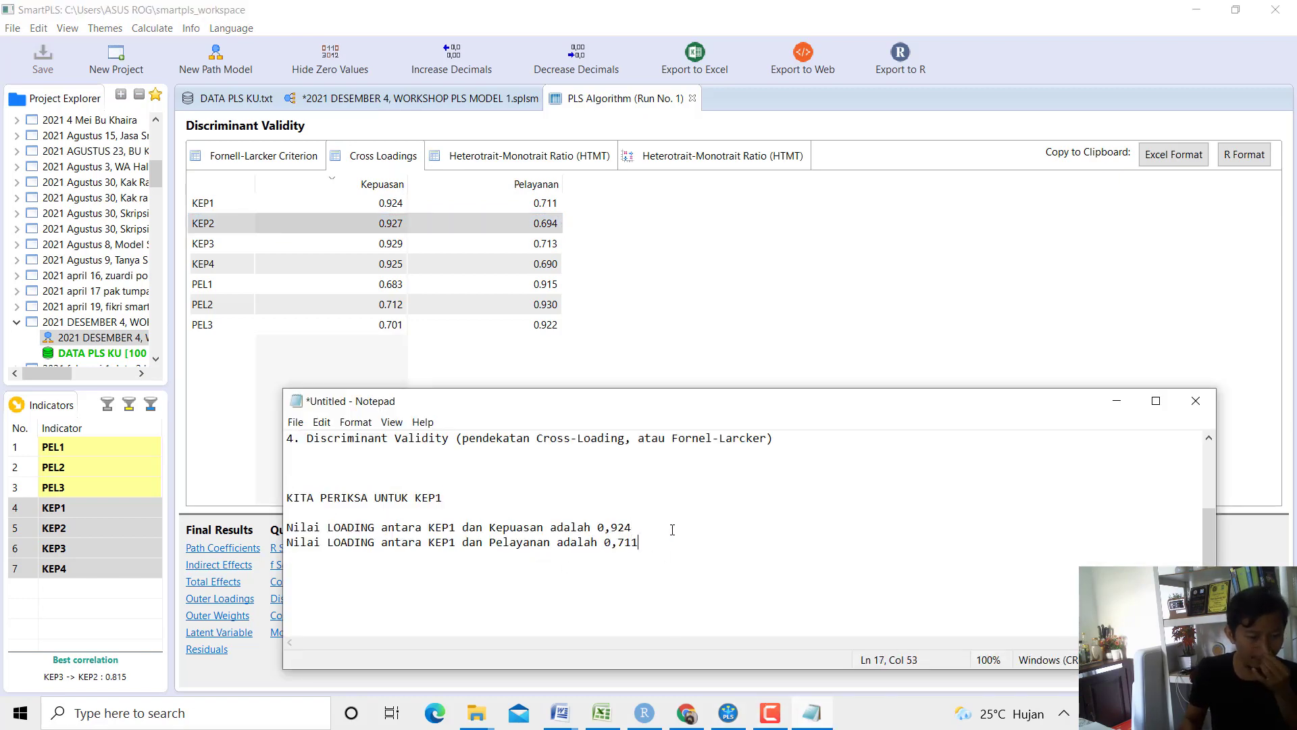
key(Return)
key(Return)
key(ctrl+v)
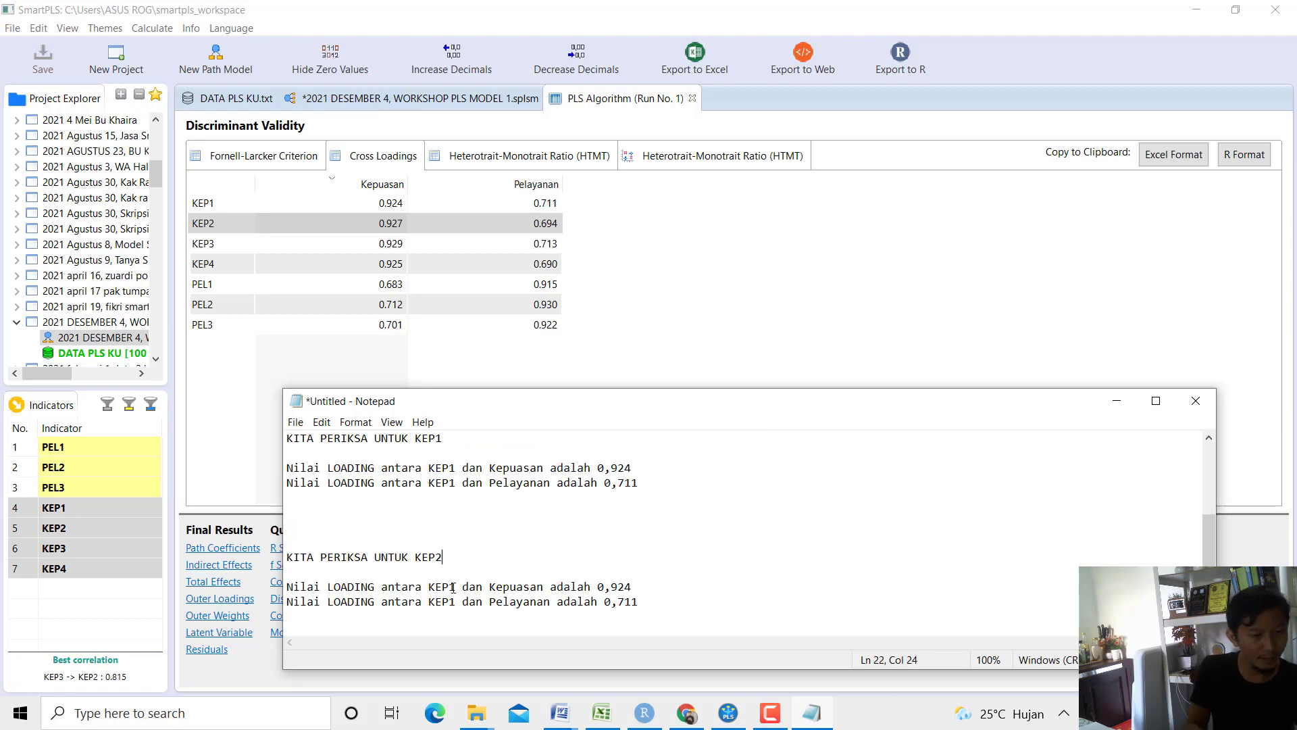
Adapt the copied heading and Kepuasan loading line to KEP2, with the loading value 0,927.
text(2)
key(Right)
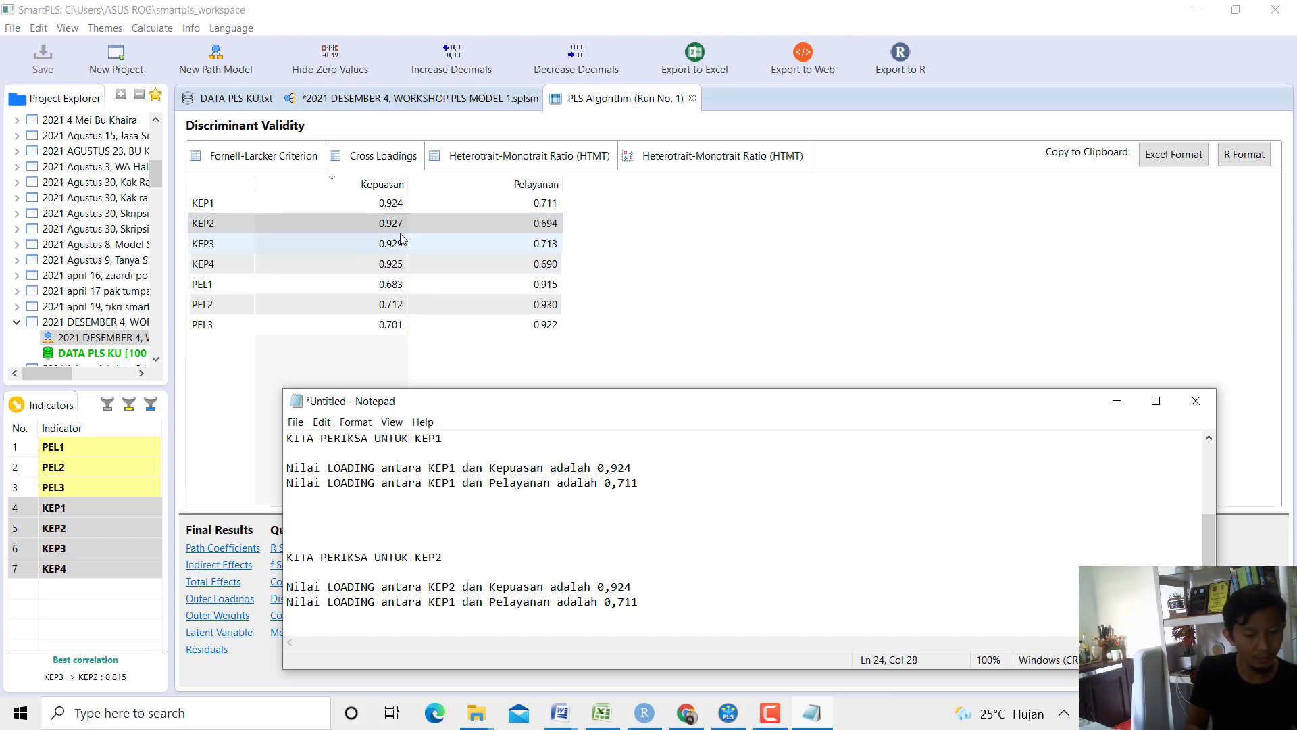
key(End)
key(shift+Left)
key(shift+Left)
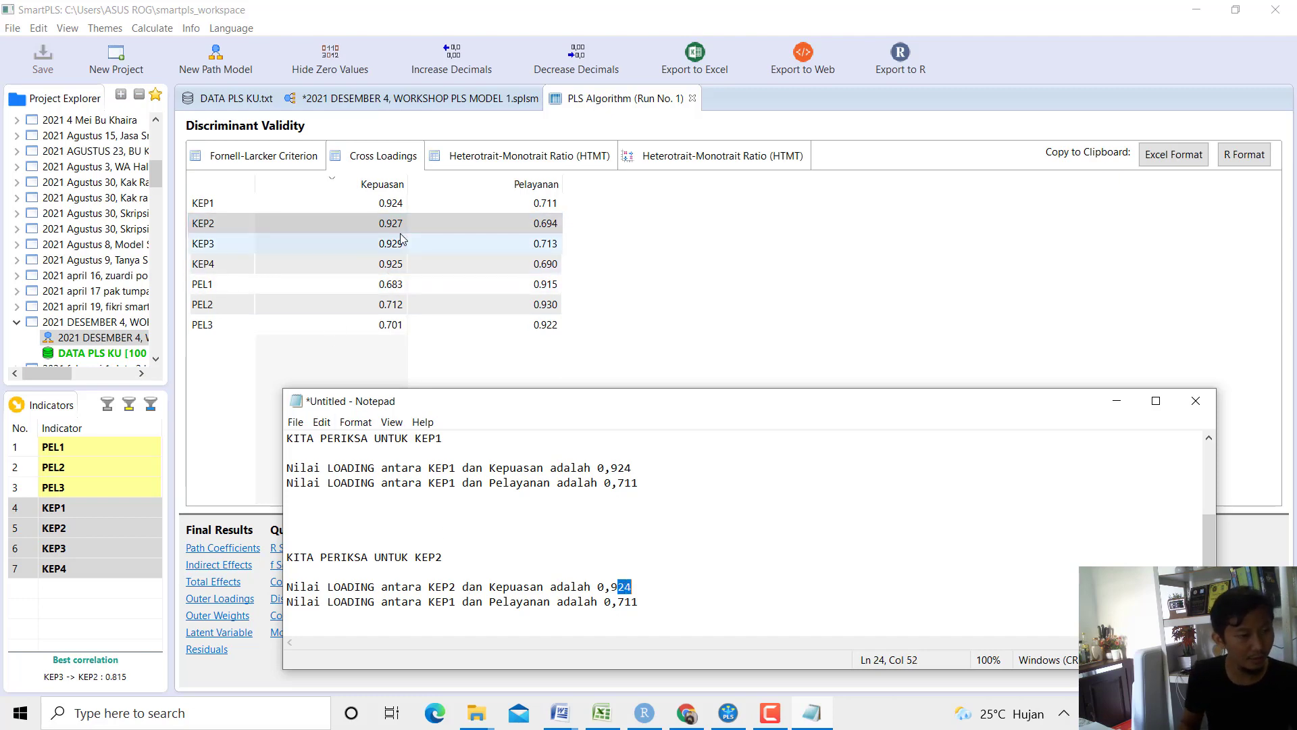
text(2)
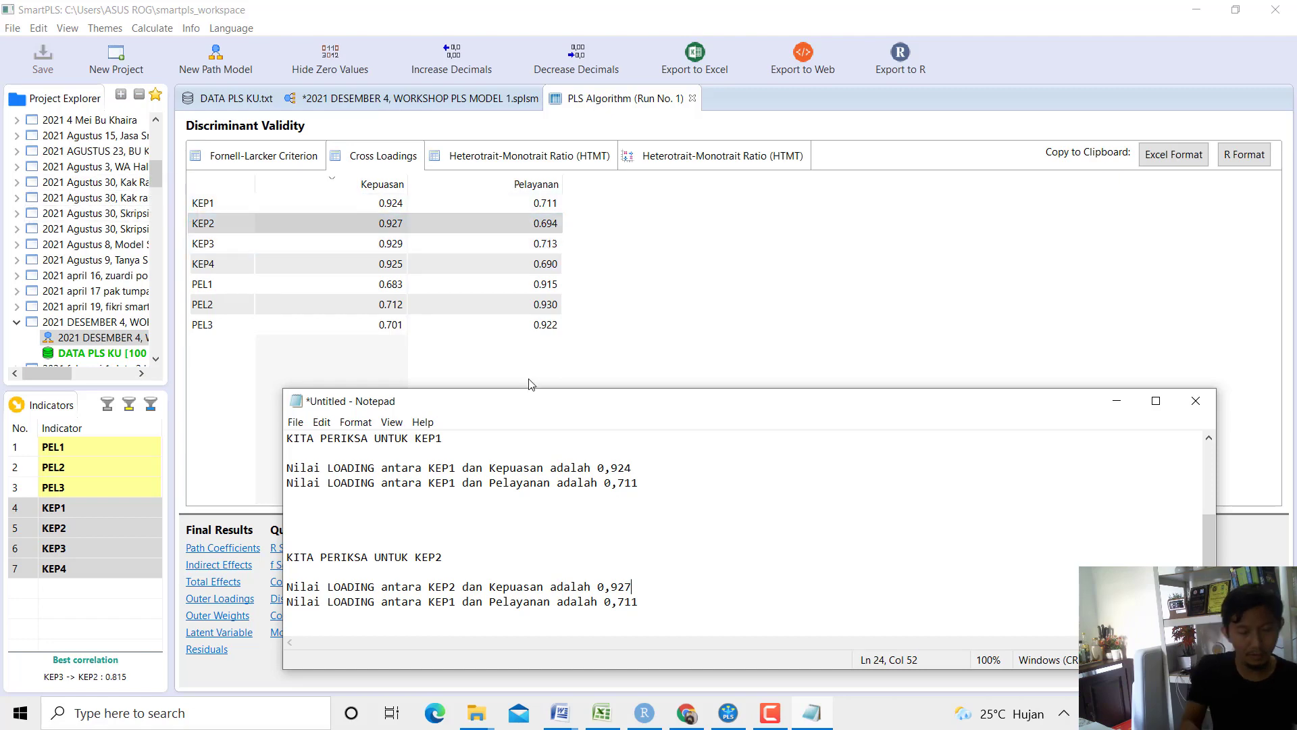
Adapt the copied Pelayanan loading line to KEP2, with the loading value 0,694.
click(460, 608)
key(BackSpace)
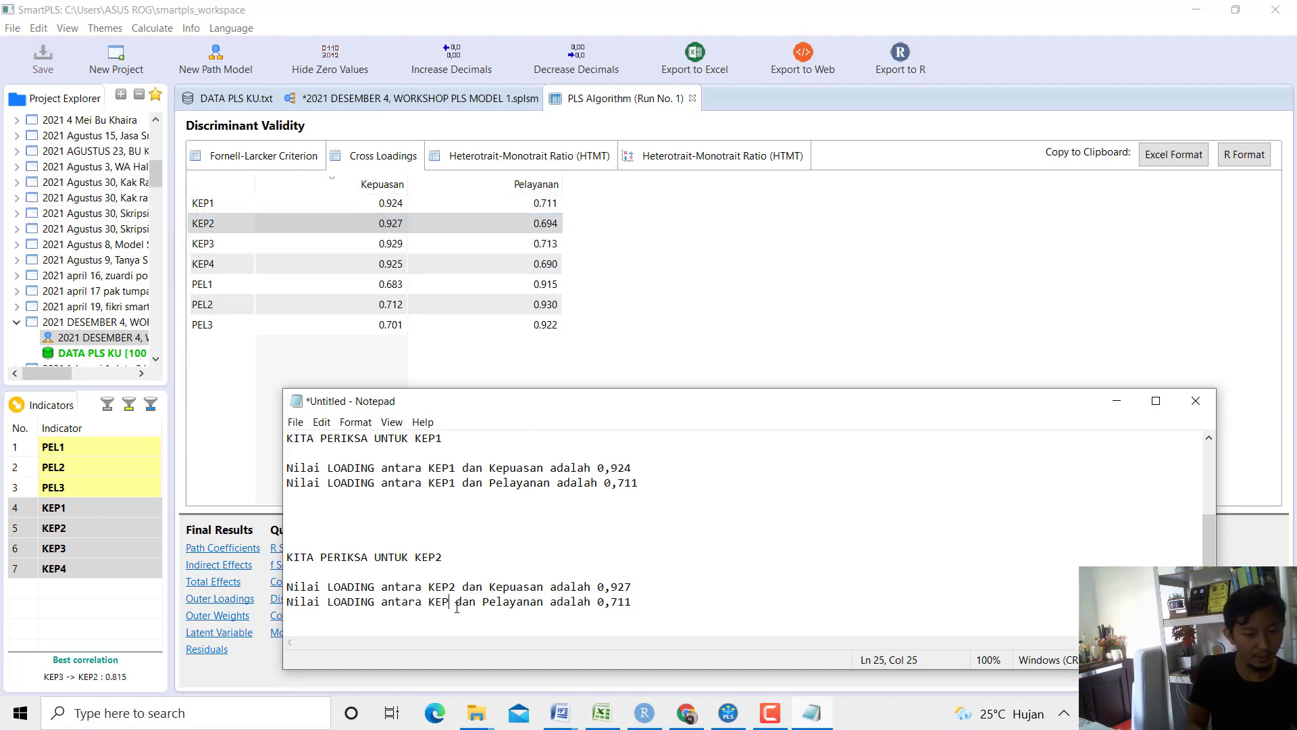
text(2)
key(Right)
key(Right)
key(Right)
key(Right)
key(Right)
key(Right)
key(Right)
key(Right)
key(Right)
key(Right)
key(Right)
key(Right)
key(Right)
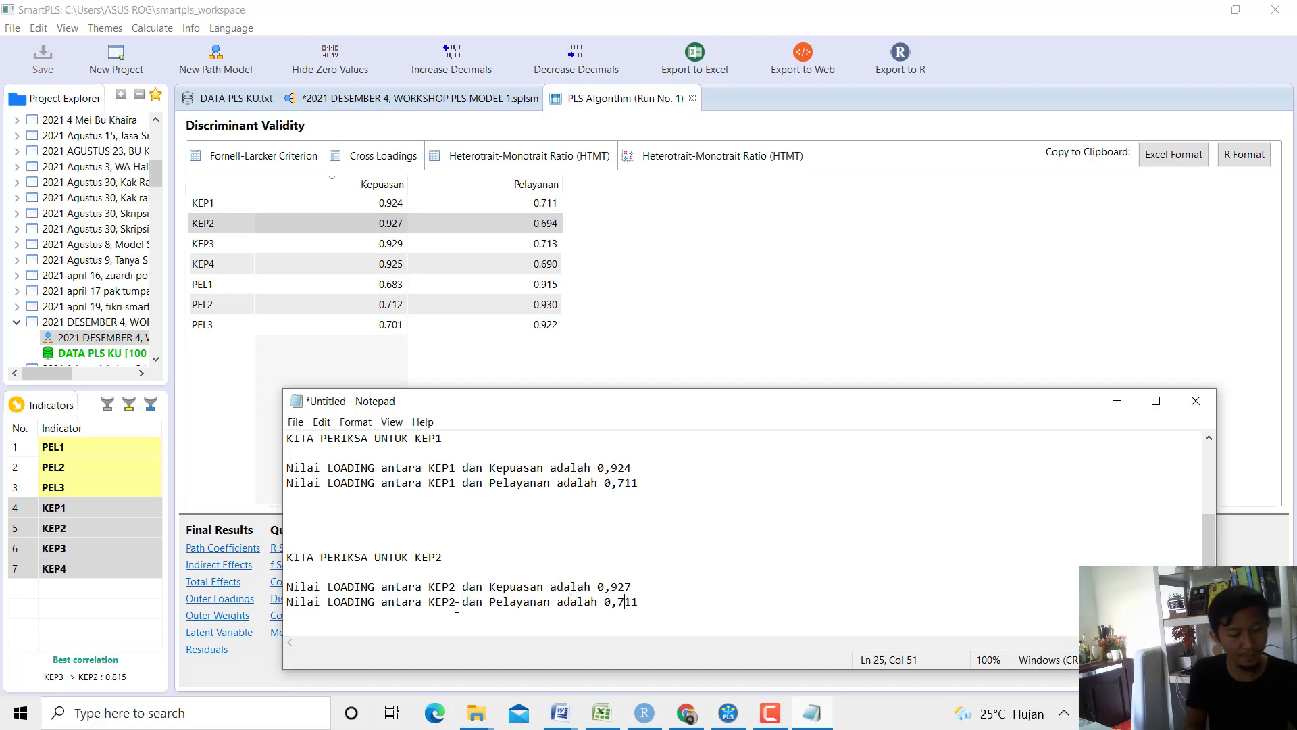
key(shift+End)
text(69)
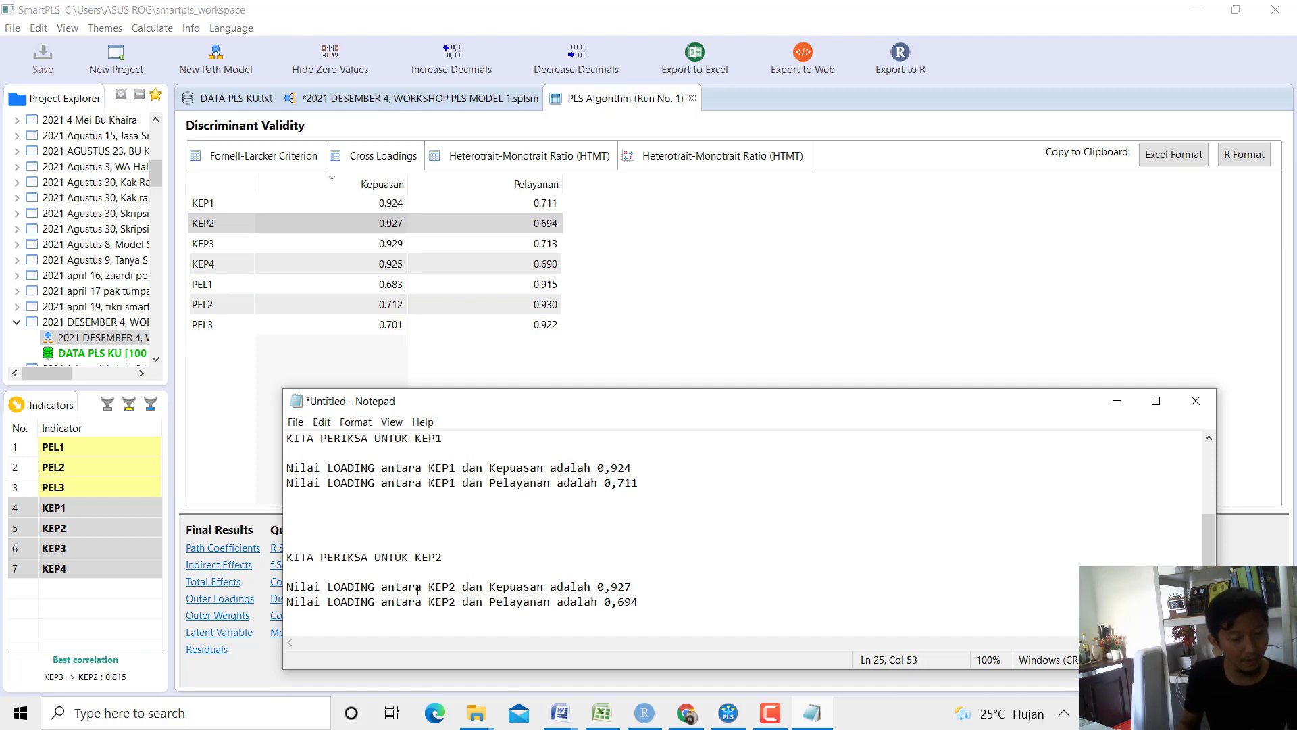
Review the KEP2 loading notes against the PEL1 row in SmartPLS, and display the Fornell-Larcker Criterion table.
drag(431, 585, 632, 588)
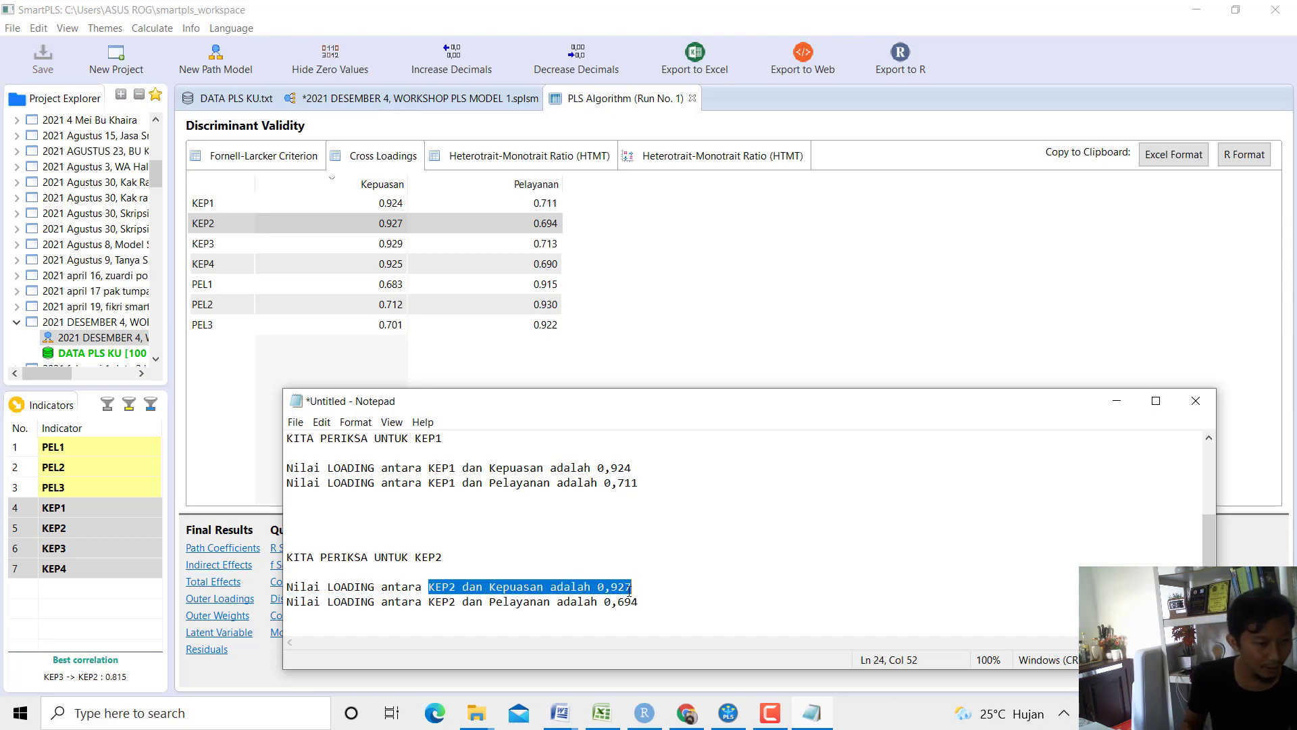
click(235, 286)
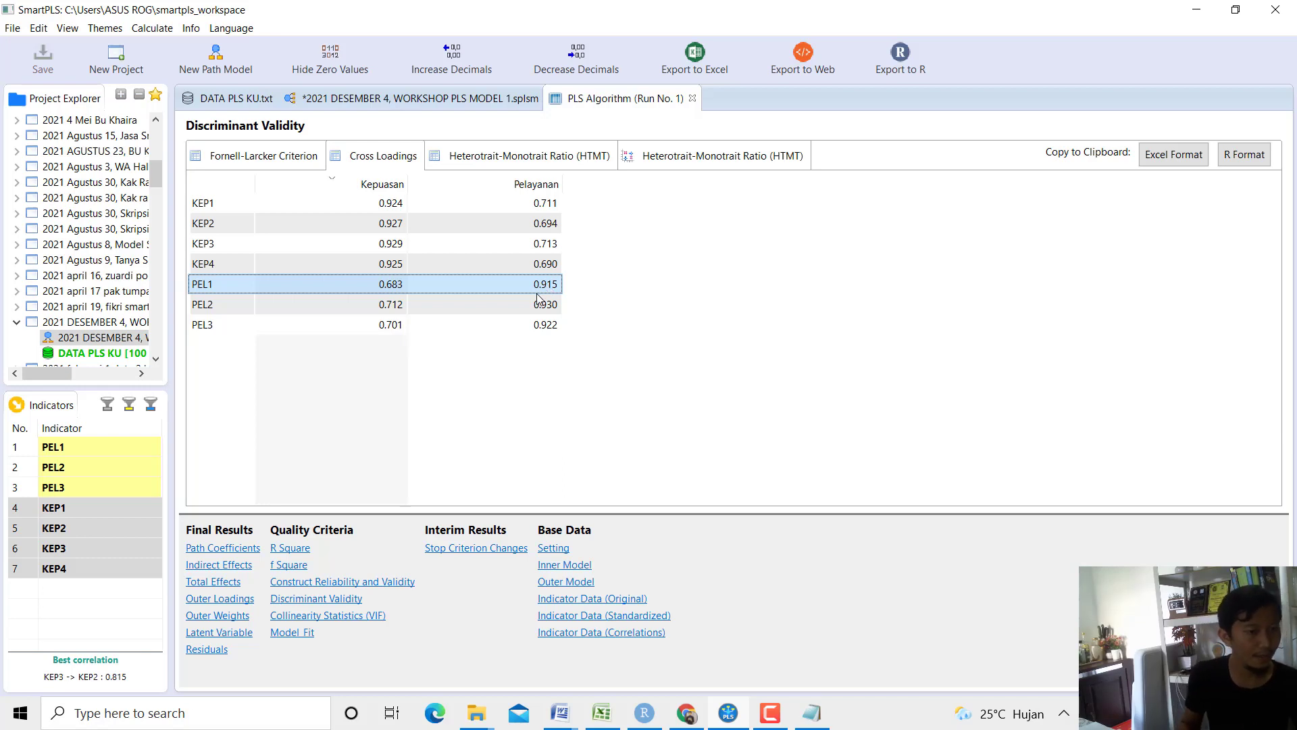
click(297, 159)
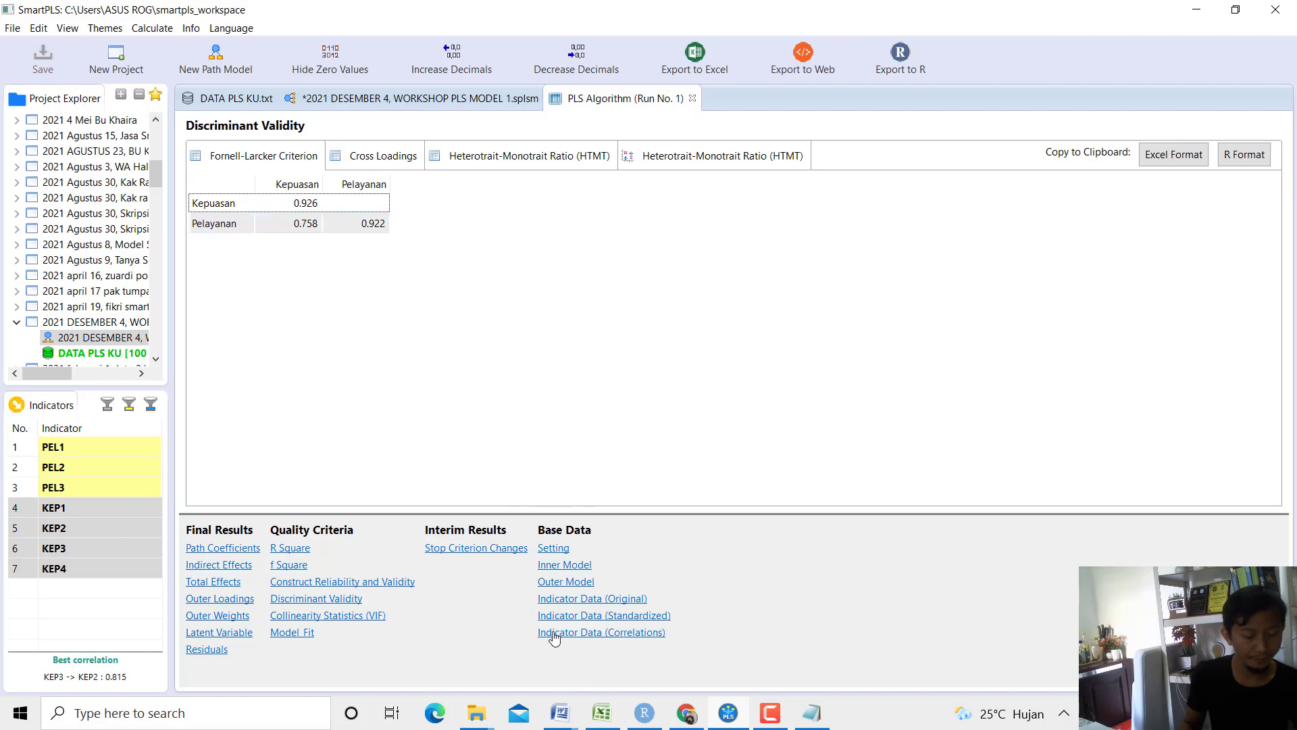
Switch to the Word document Hasil Olah Data SmartPLS and review the explanations of the cross loading and Fornell-Larcker approaches.
mouse_move(560, 713)
click(517, 672)
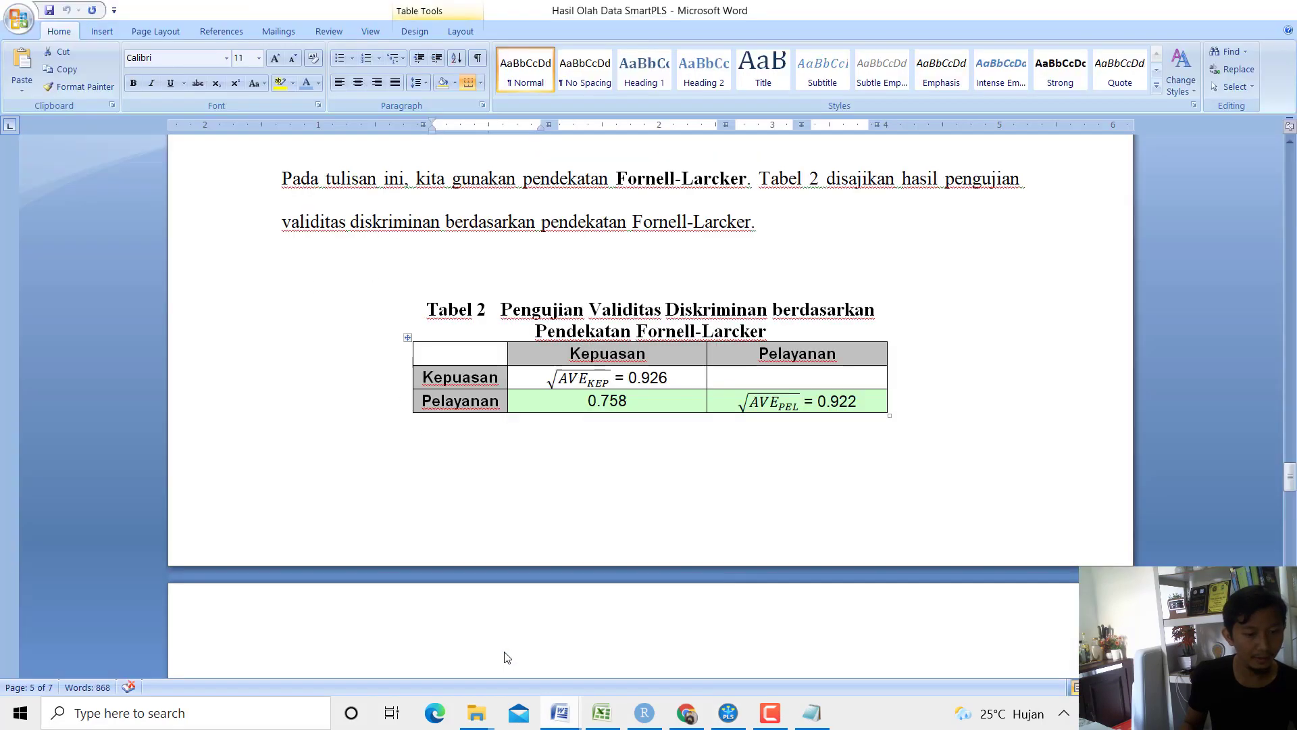
scroll(542, 539, up, 10)
scroll(492, 346, down, 3)
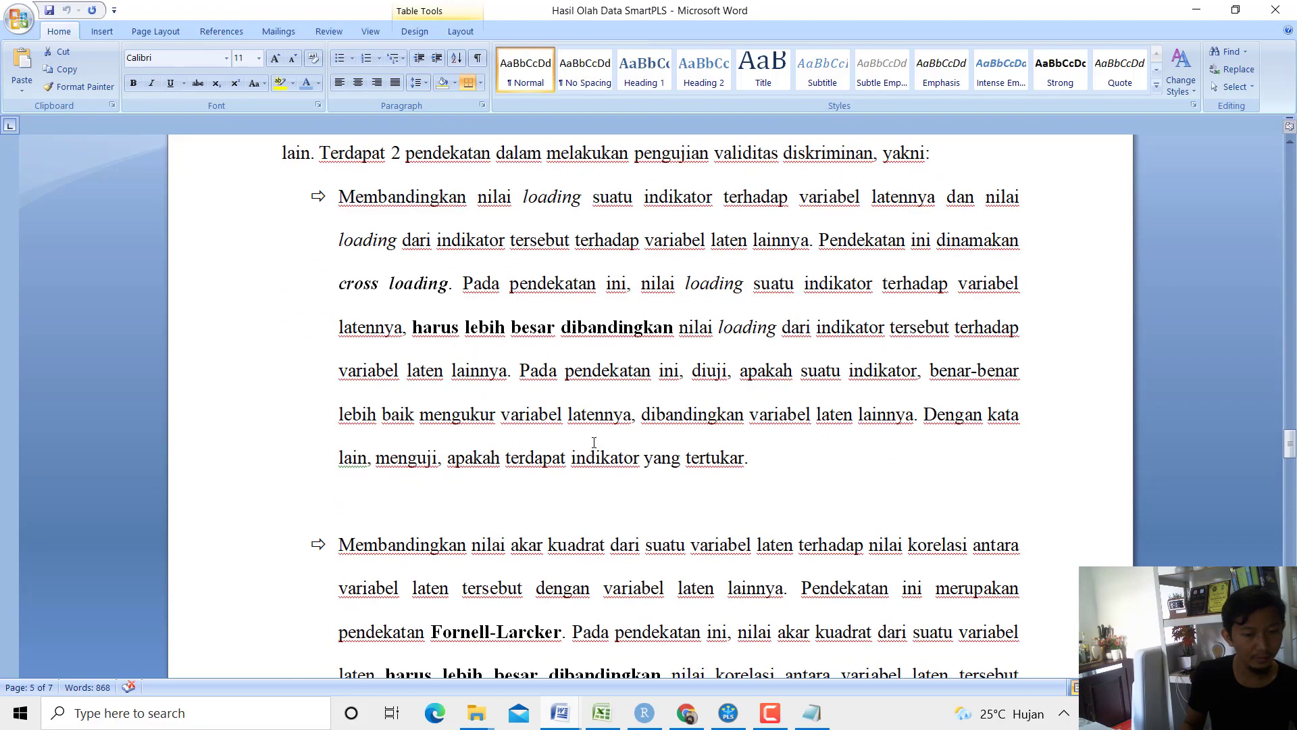
scroll(492, 346, up, 3)
scroll(611, 369, down, 3)
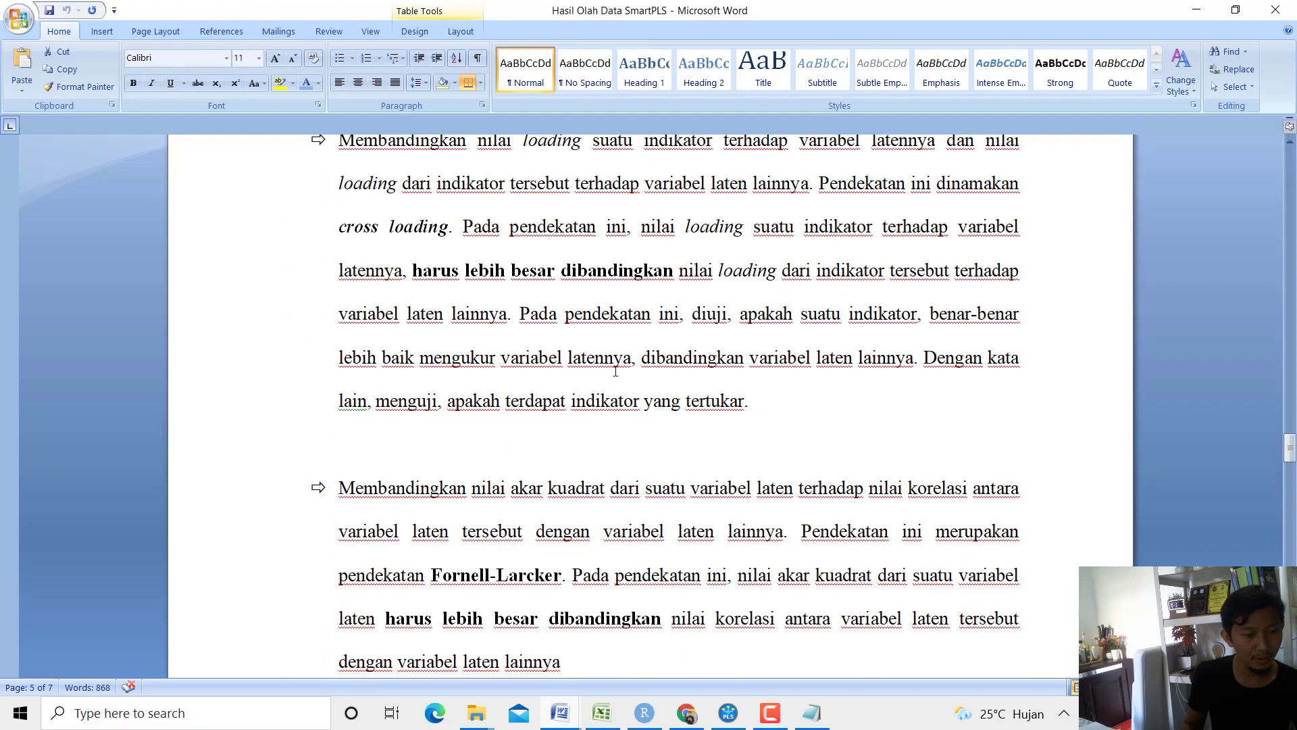
Find Tabel 2 with the Fornell-Larcker discriminant validity results in the Word document.
scroll(604, 337, up, 1)
scroll(485, 361, down, 10)
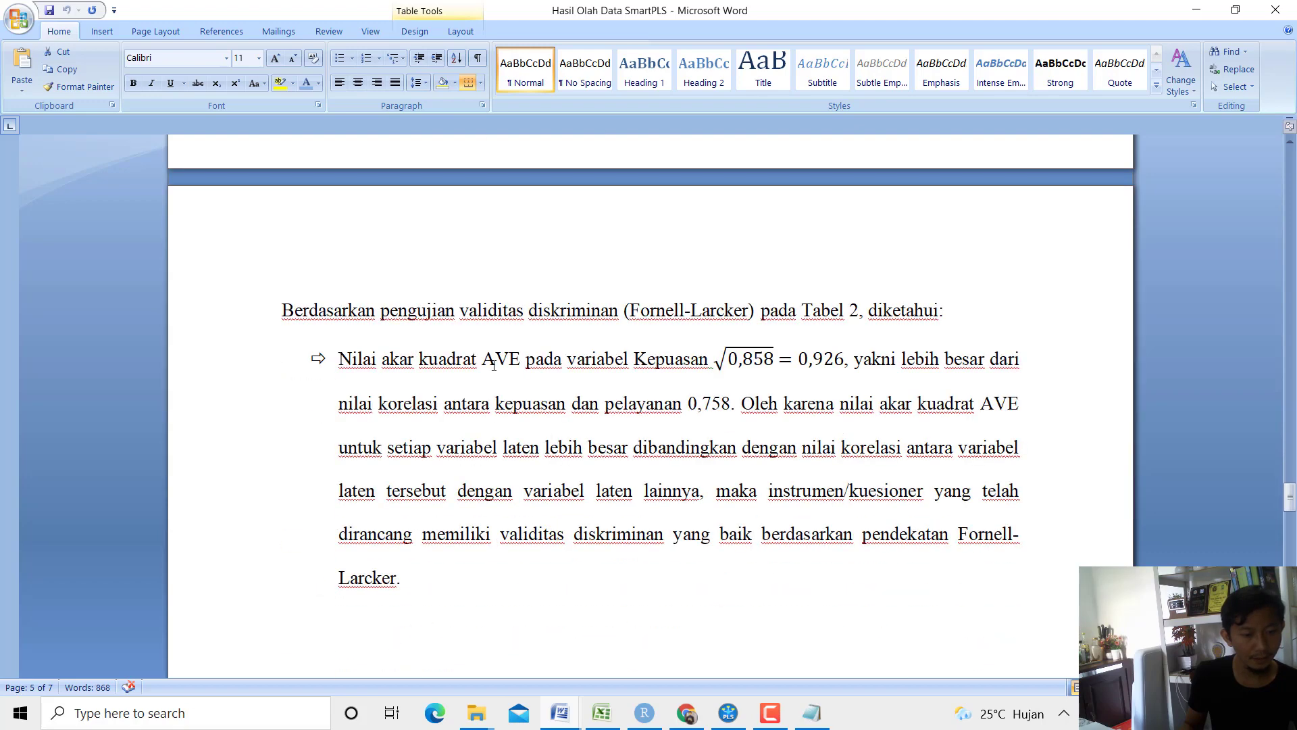
scroll(493, 364, up, 3)
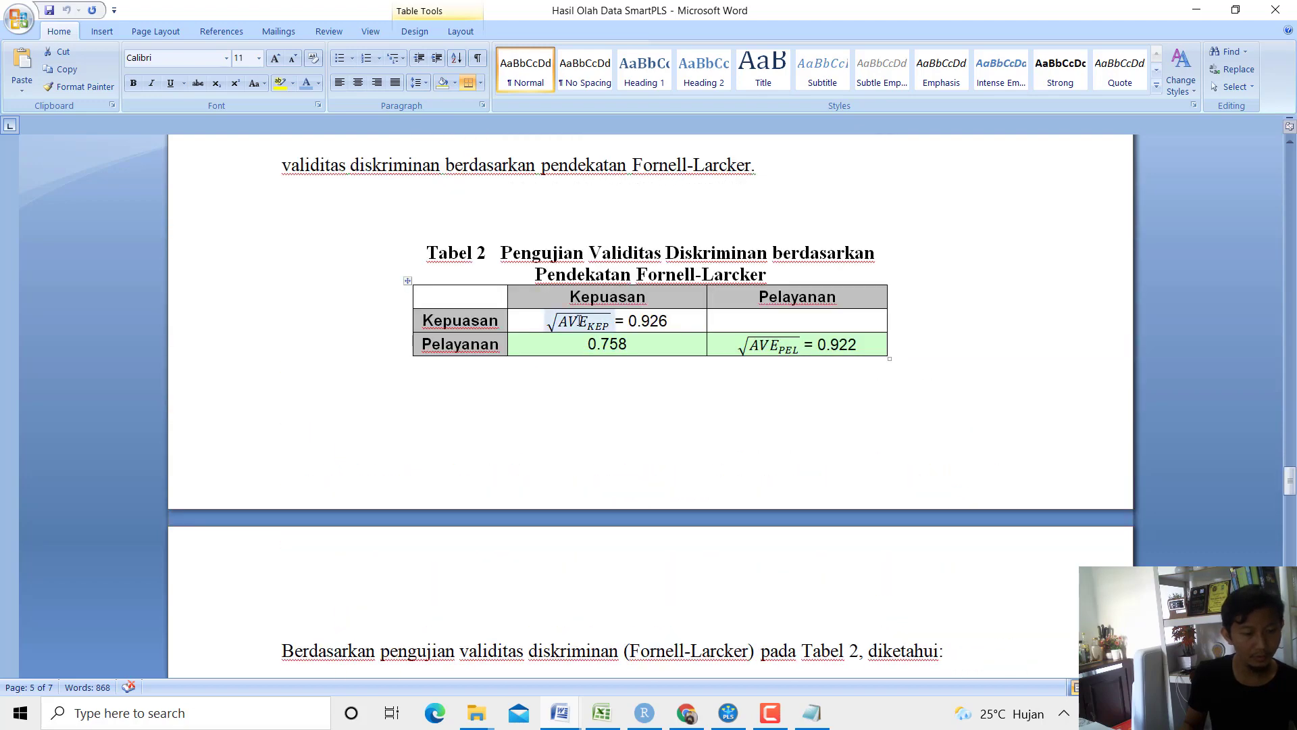
Switch to Notepad and begin a note below the KEP2 lines: "Pada pendekatan Fornel & Larcker kita MEMBANDINGKAN NILAI AKAR KUADRAT AVE DARI VARIABEL LATEN DENGAN".
click(807, 716)
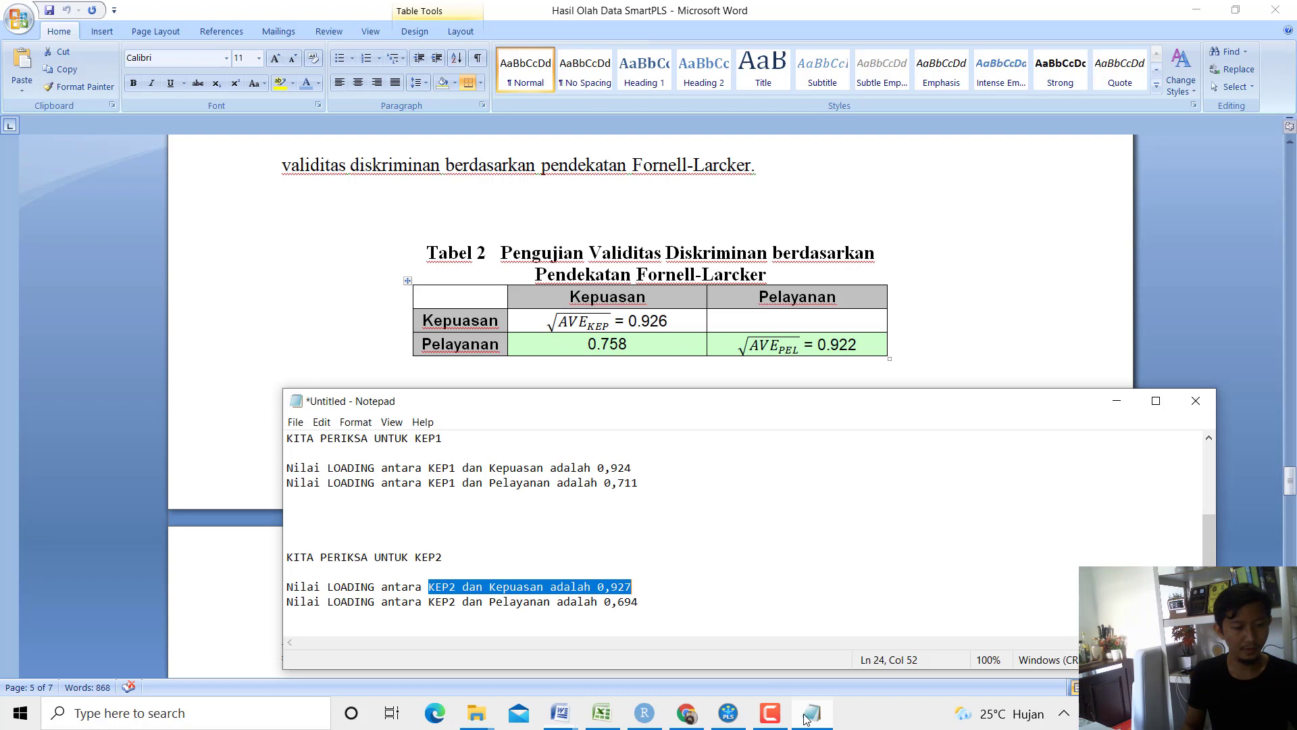
click(746, 605)
scroll(747, 609, down, 3)
click(550, 581)
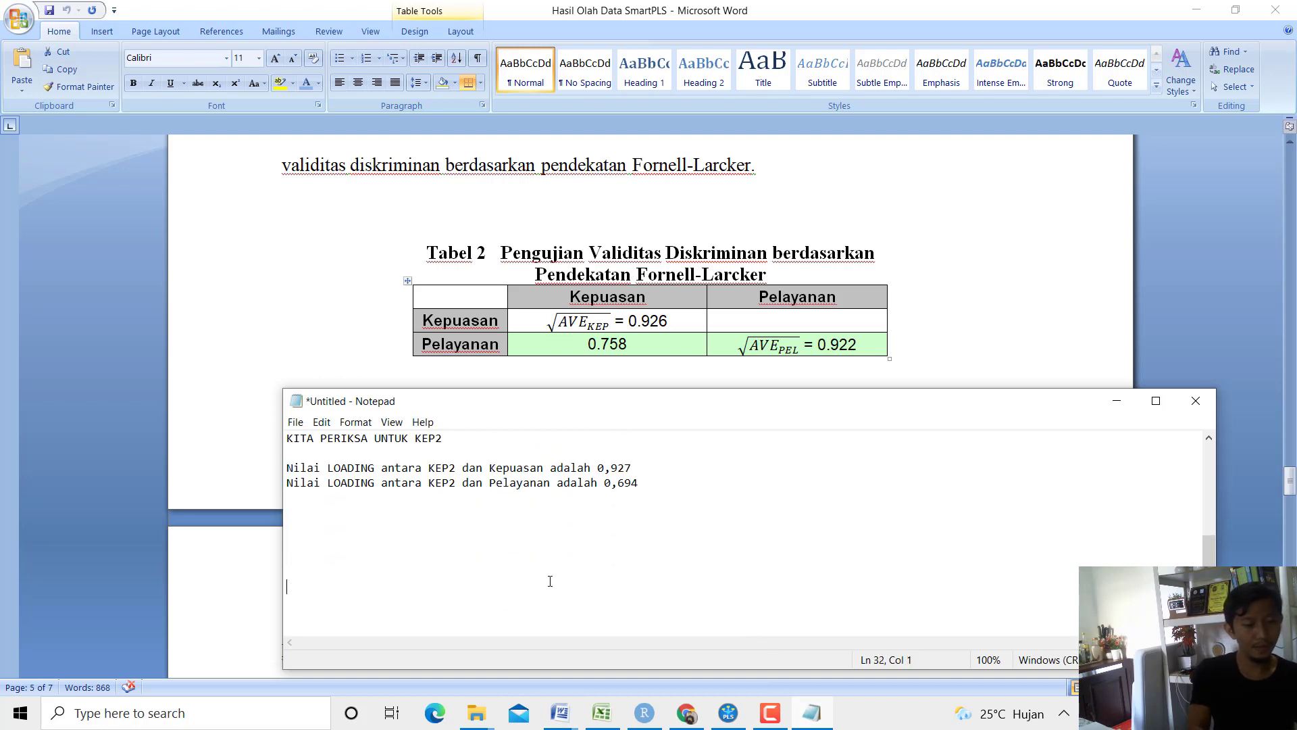
text(Pada pendekatan )
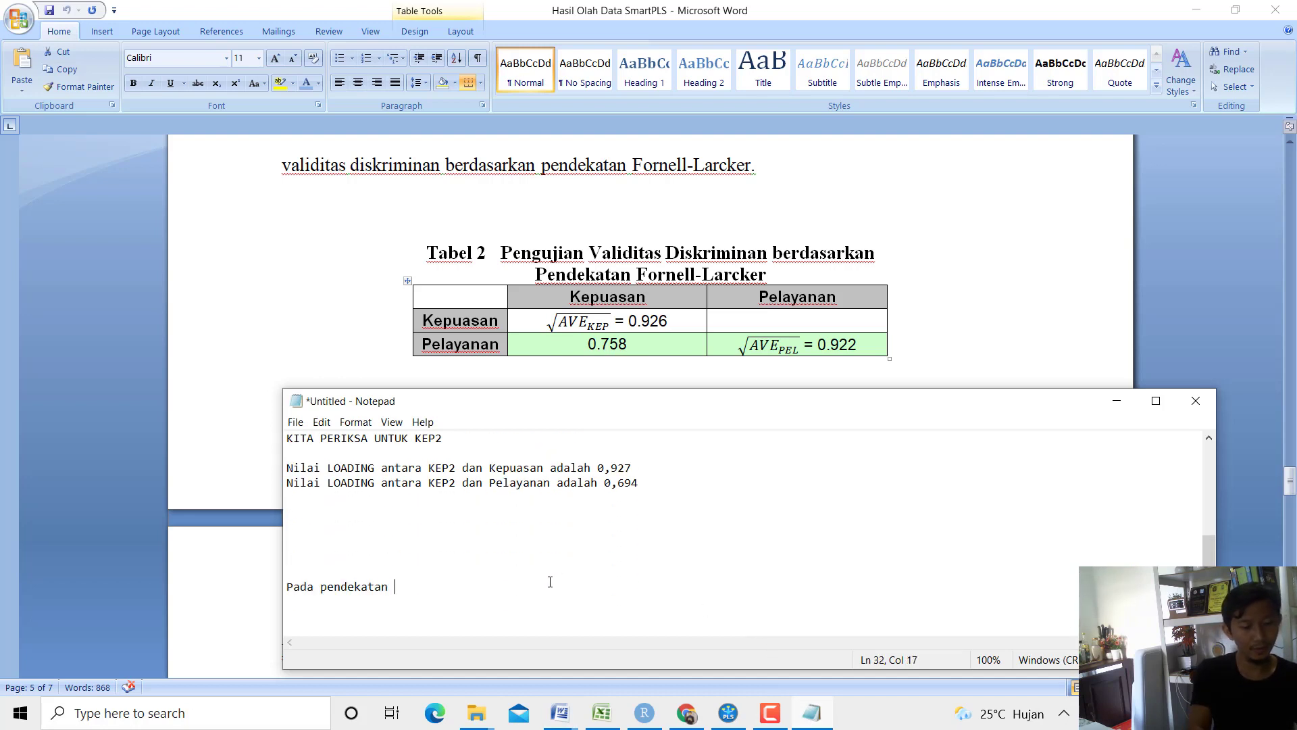
text(Forne)
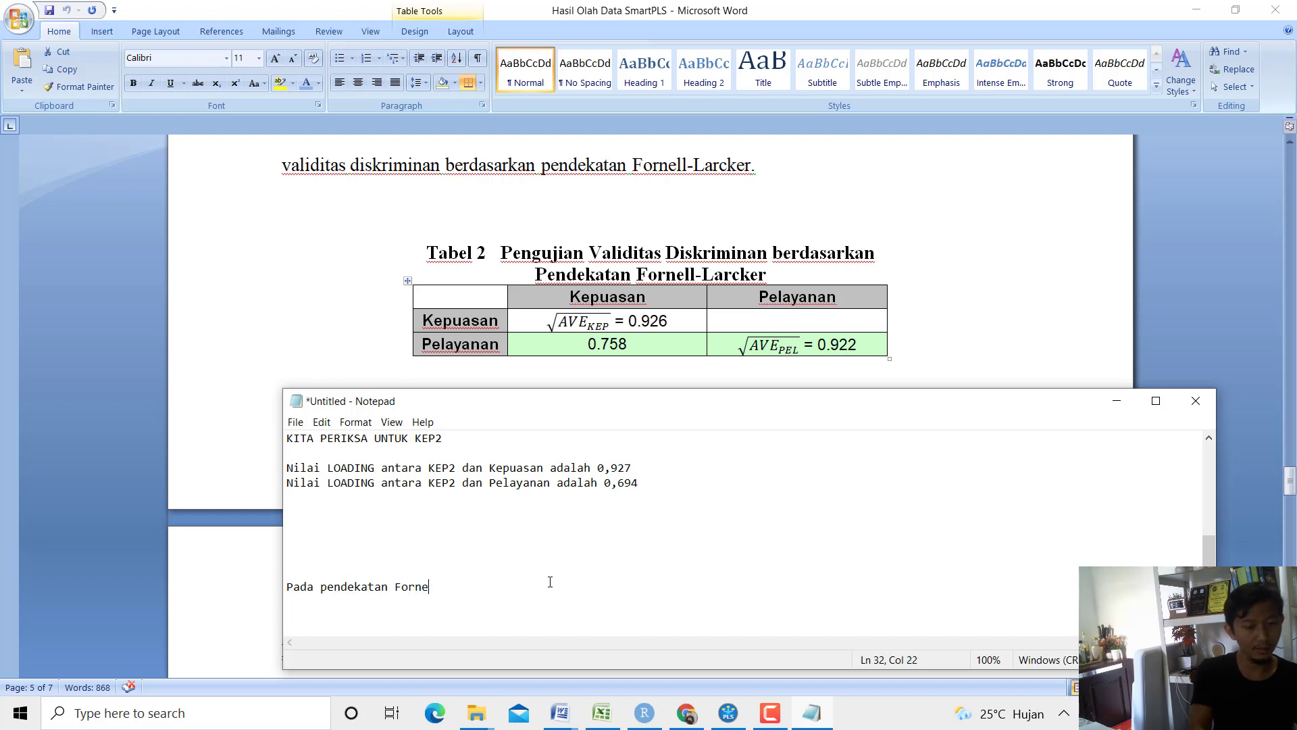
text(l & Larcker )
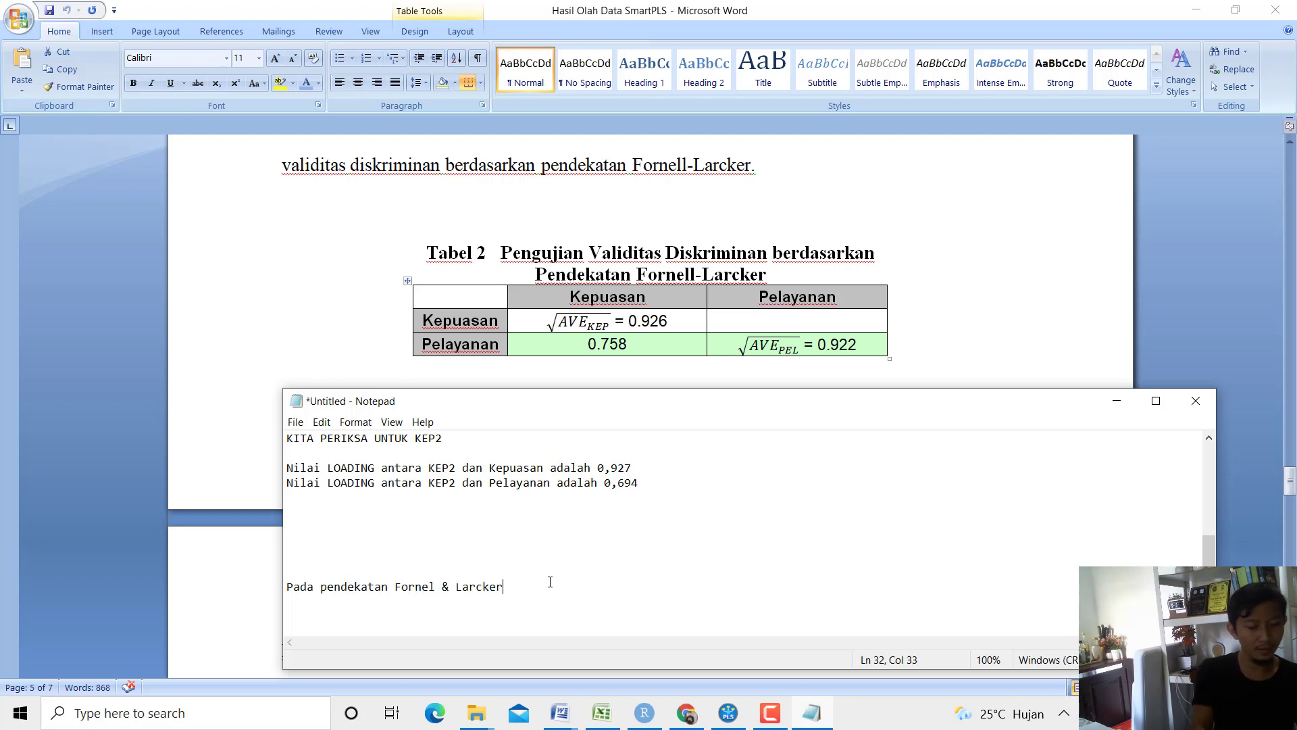
text(kita )
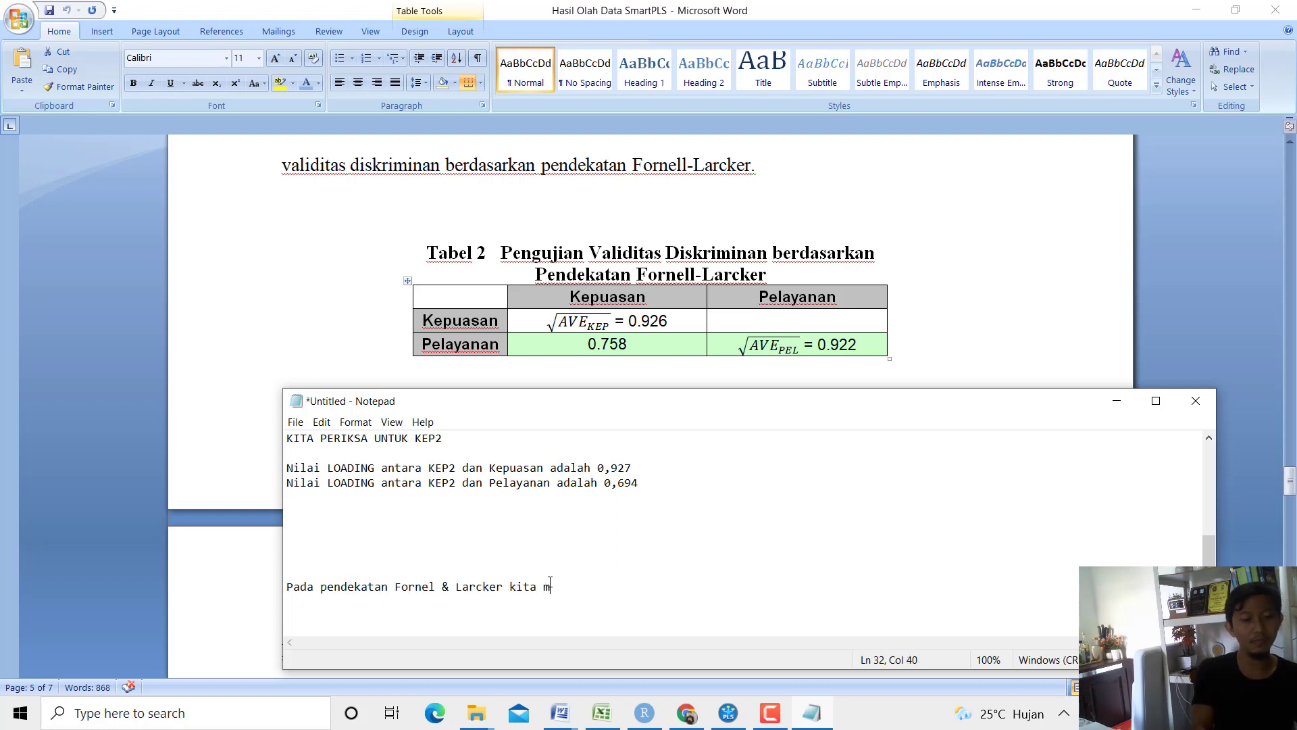
text(MEMBANDINGKAN)
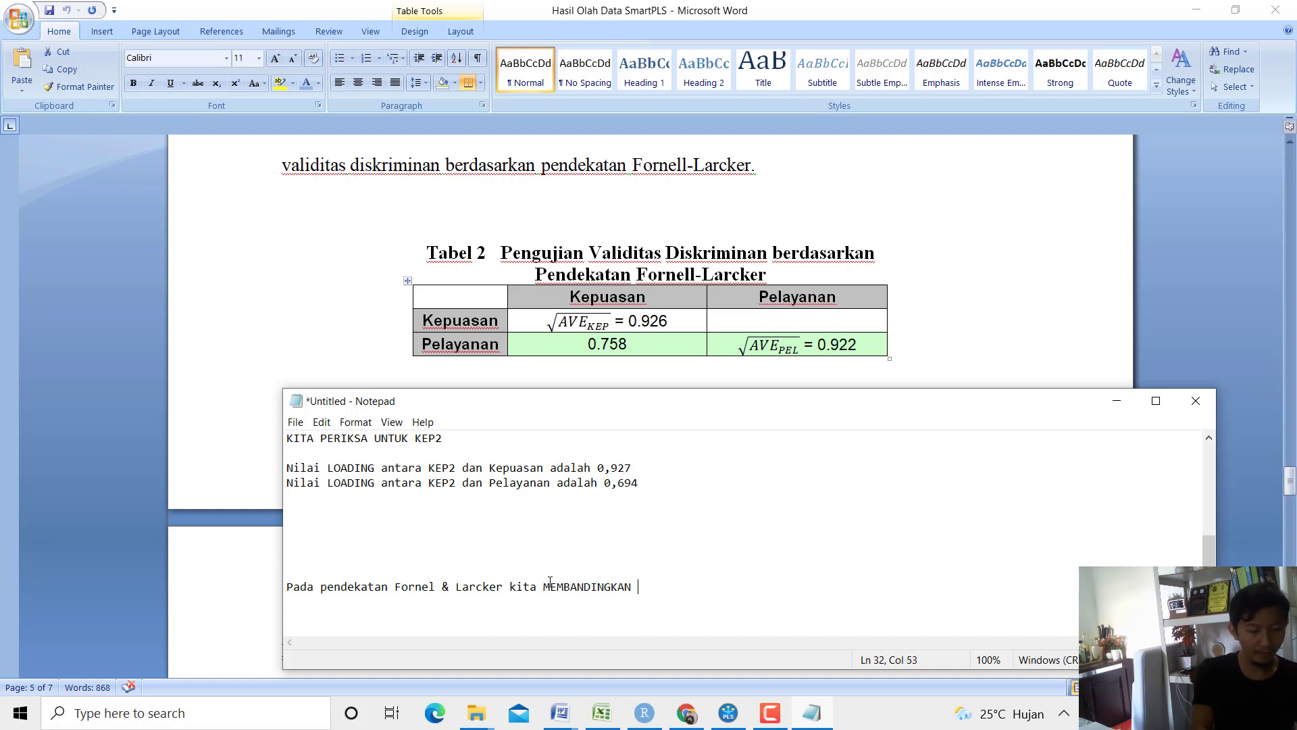
text( NI)
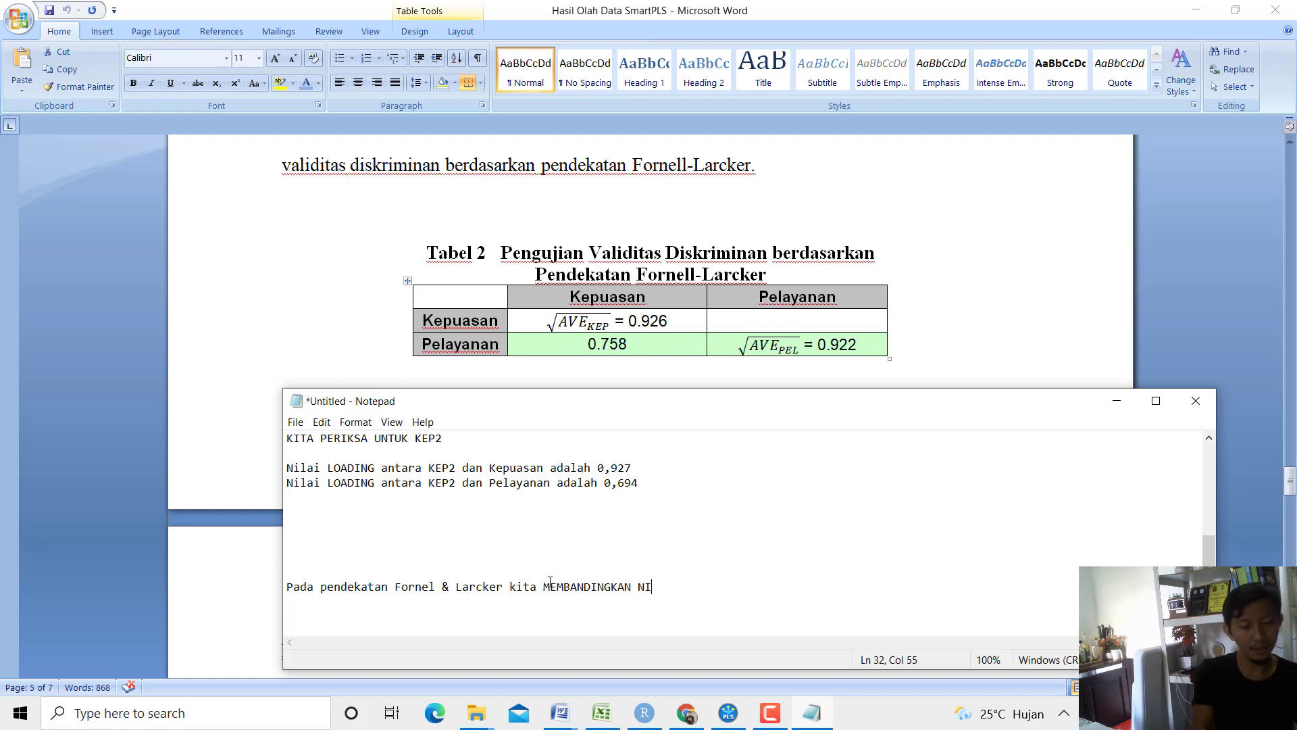
text(LAI AKAR KUADRAT AV)
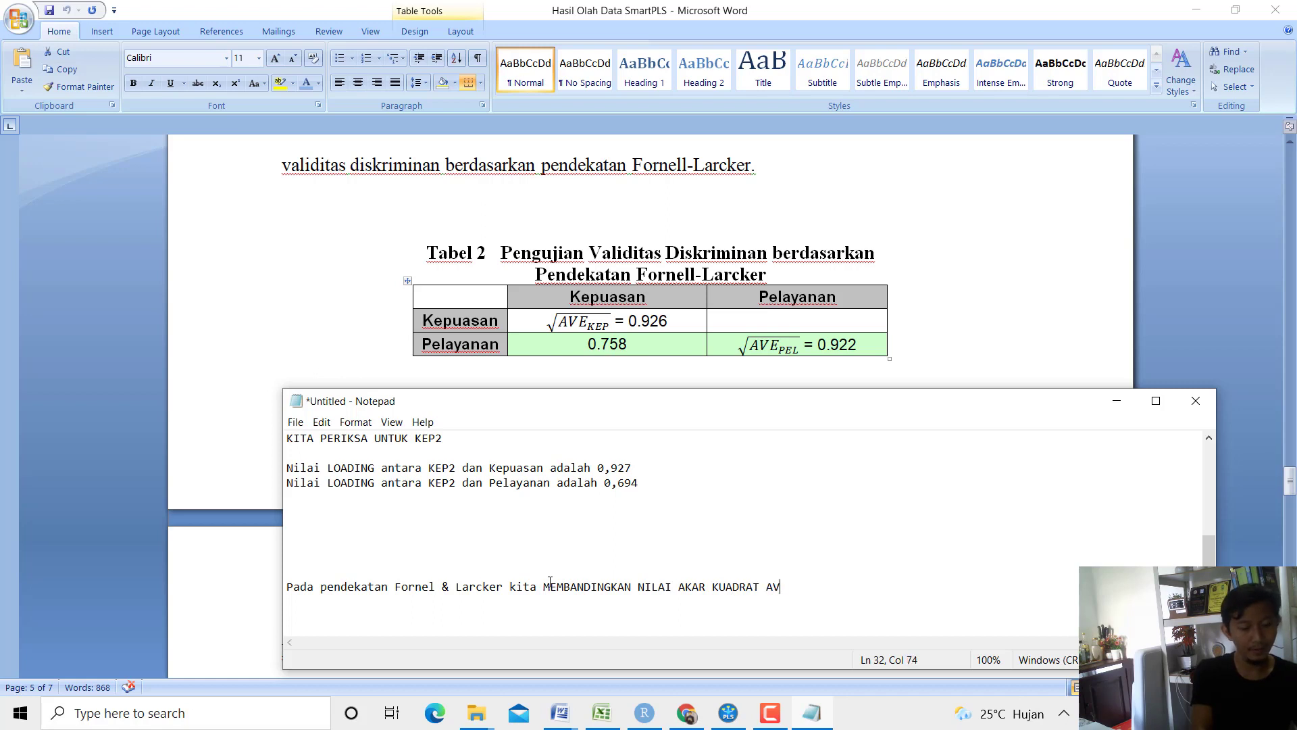
text(E DARI VAR)
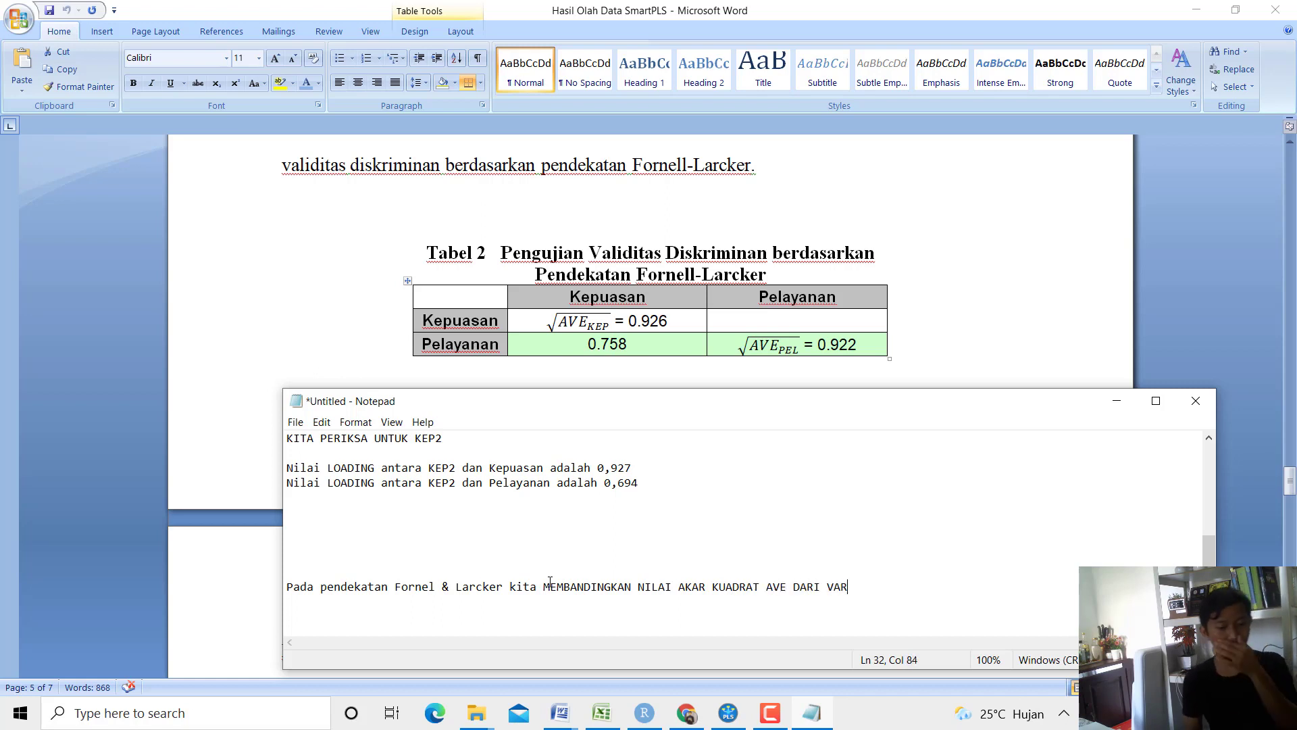
text(IABEL LATEN)
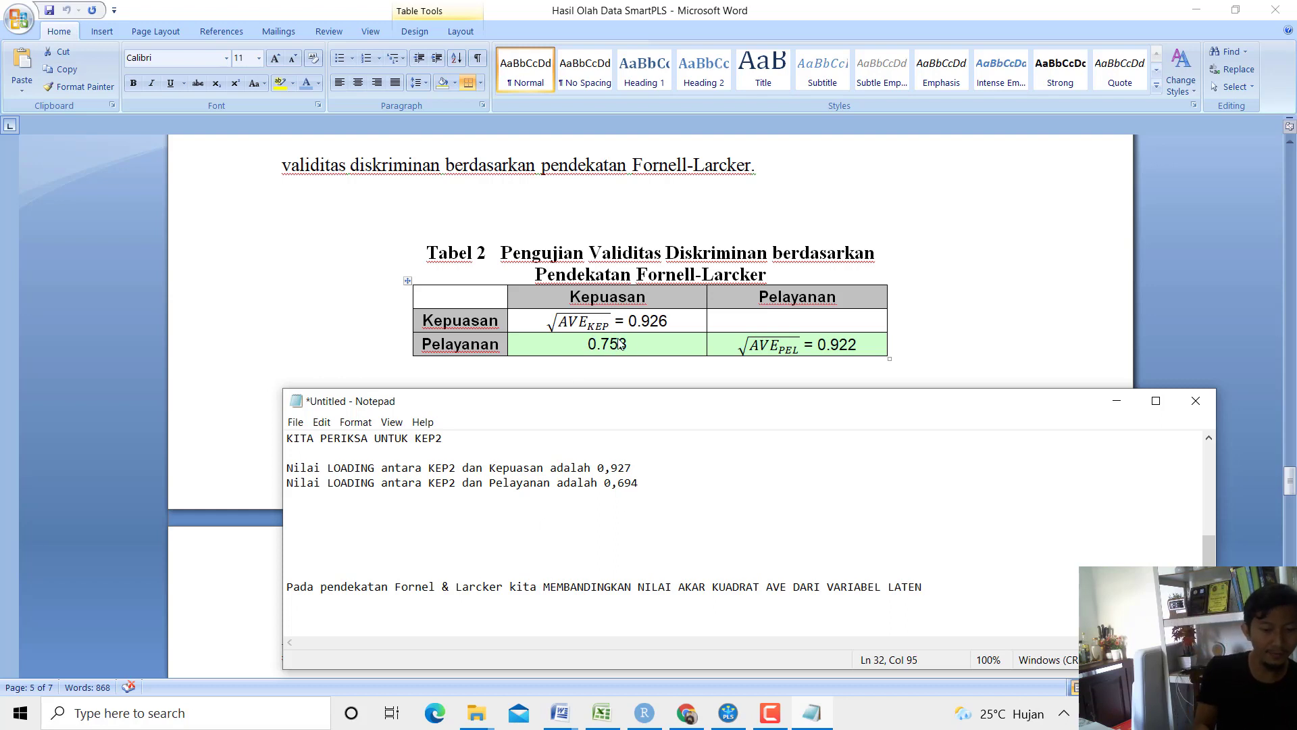
text(DENGAN)
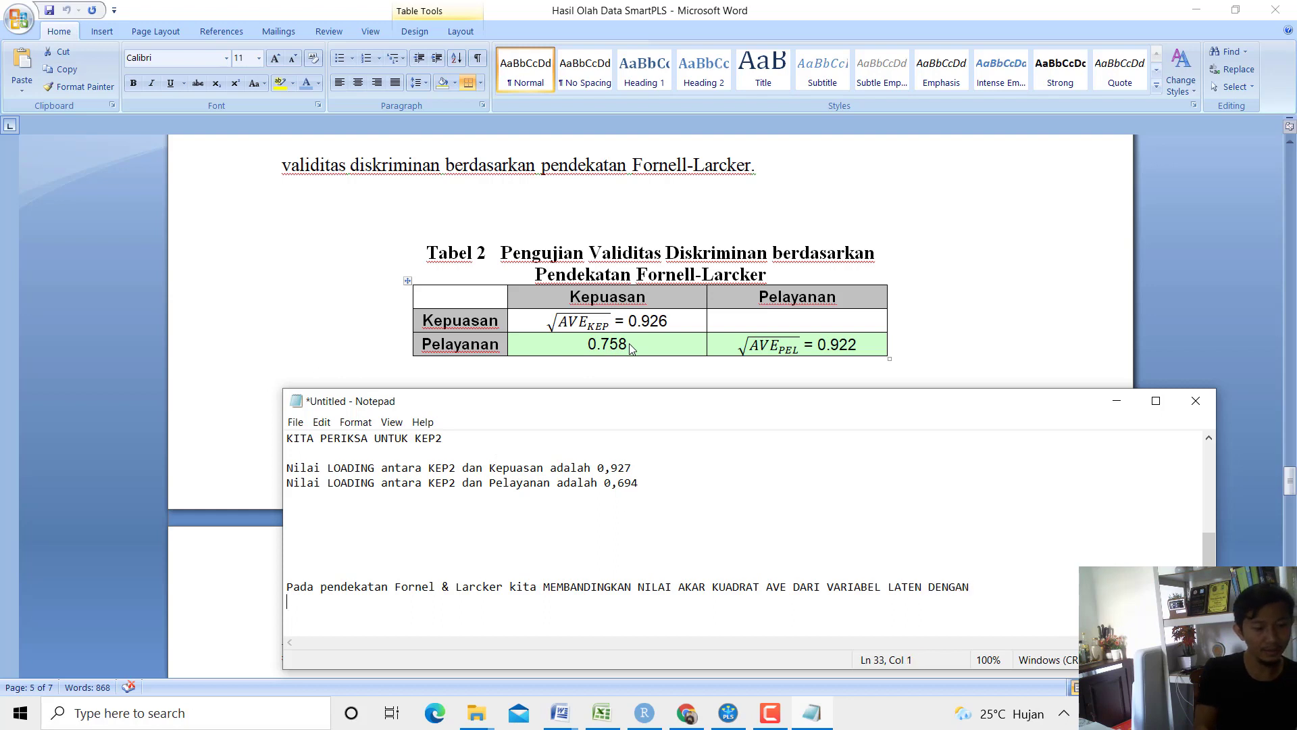
Finish the note on its second line with "NILAI KORELASI ANTARA VARIABEL LATEN TERSEBUT, DENGAN VARIABEL LATEN LAINNYA".
text( NILAI KORELASI ANTARA)
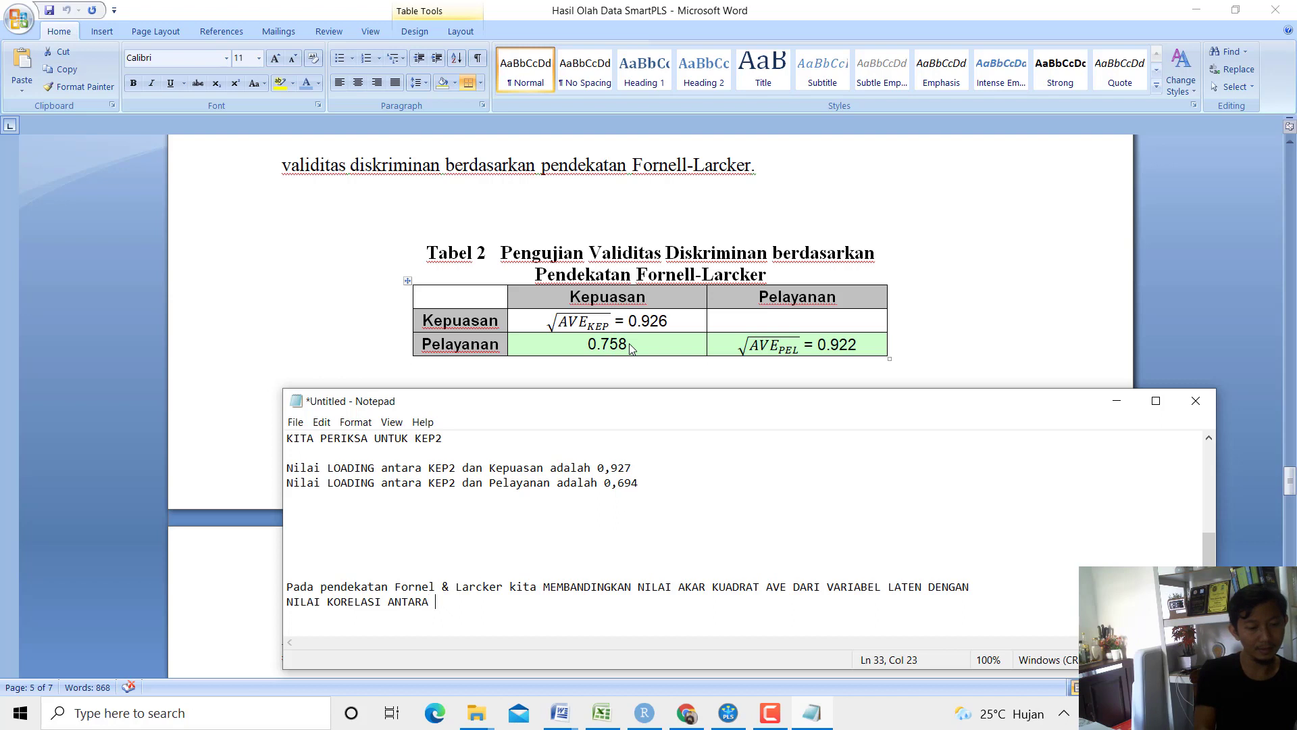
text( VARIABEL LATEN TERS)
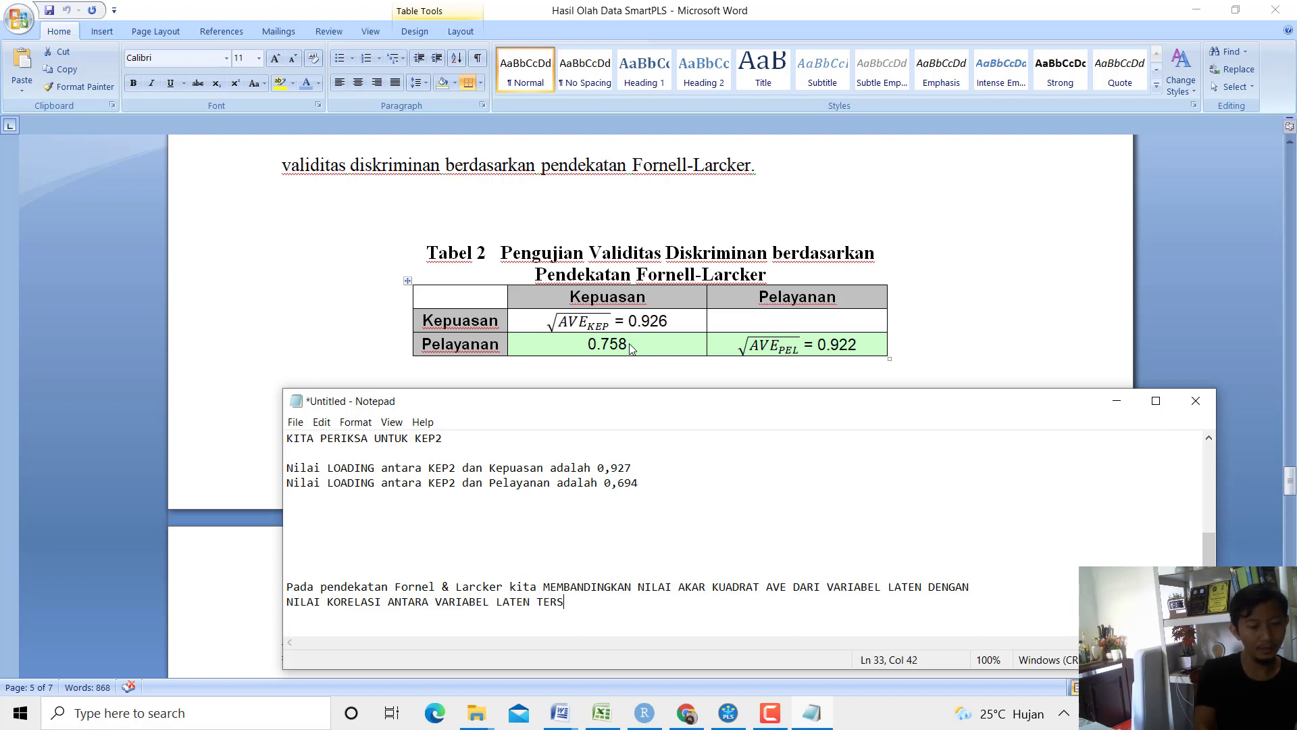
text(EBUT, DENGAN VA)
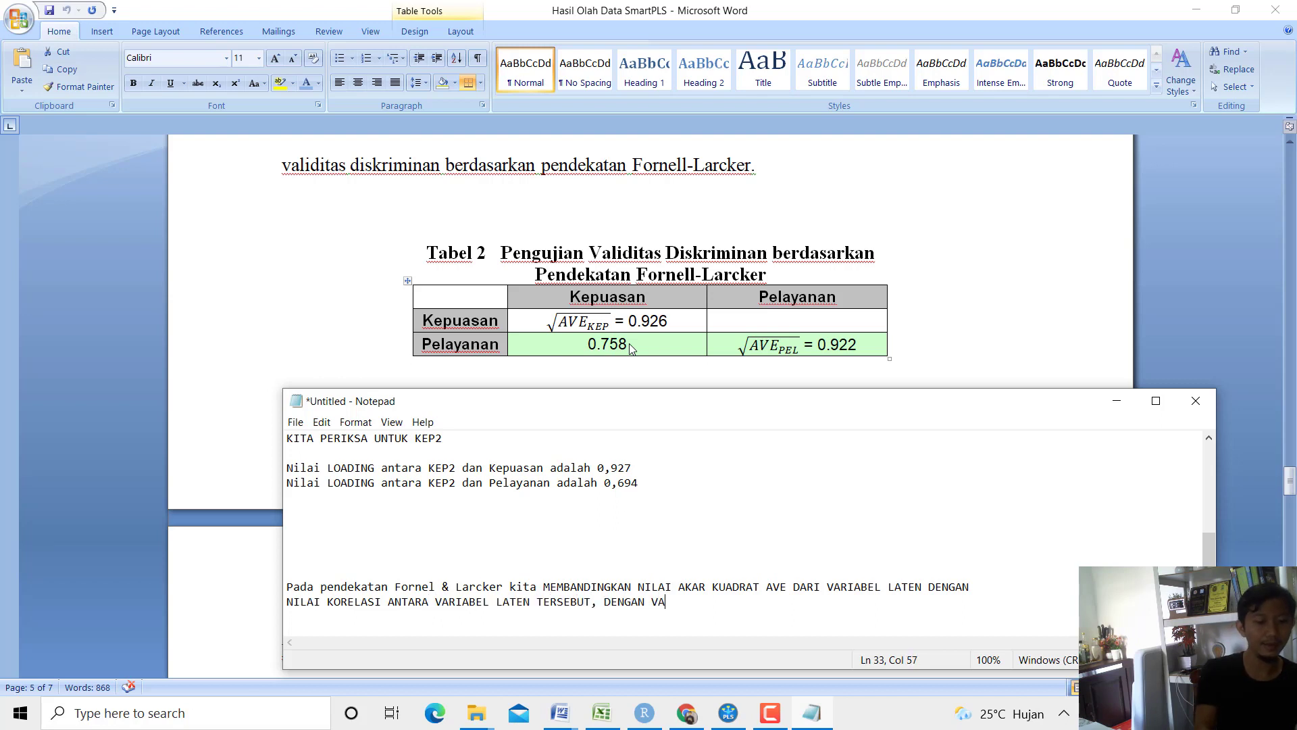
text(RIABEL LATEN LAINNYA)
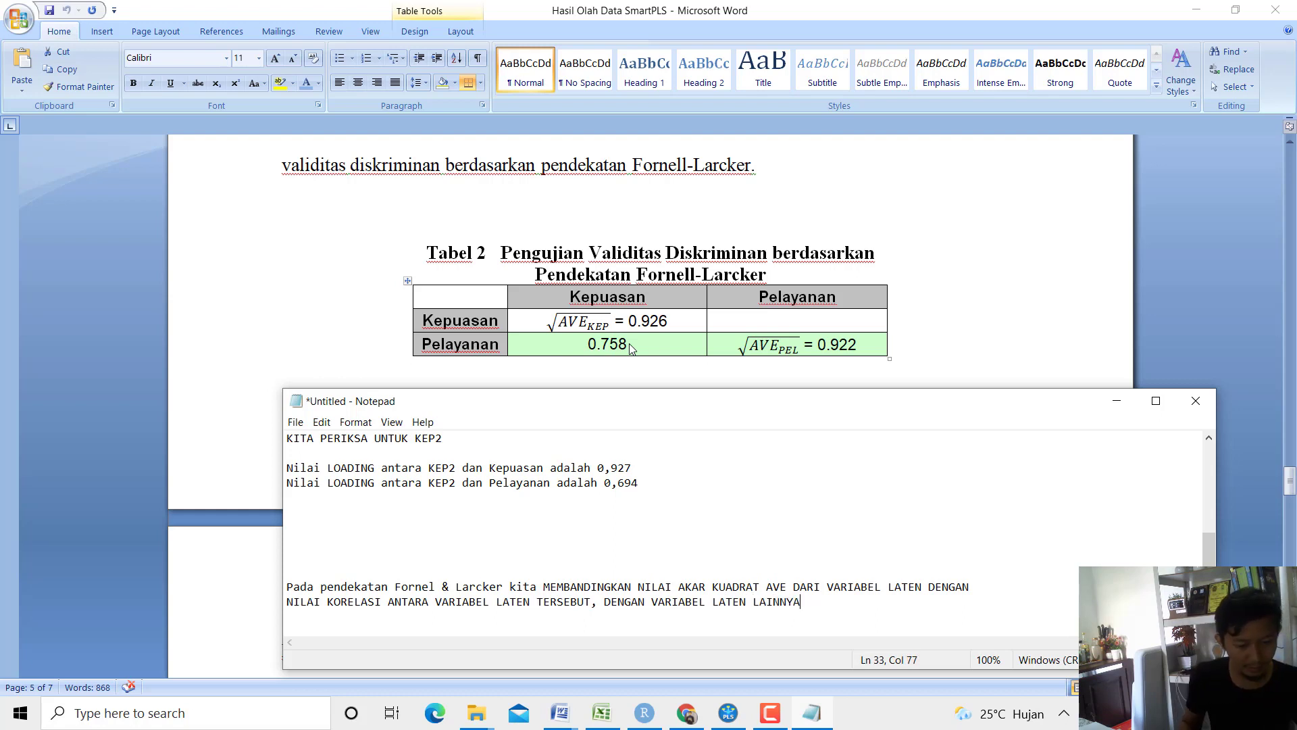
Compare the Kepuasan entry in the SmartPLS Fornell-Larcker table with the square root of AVE shown in Tabel 2 of the Word document.
click(629, 348)
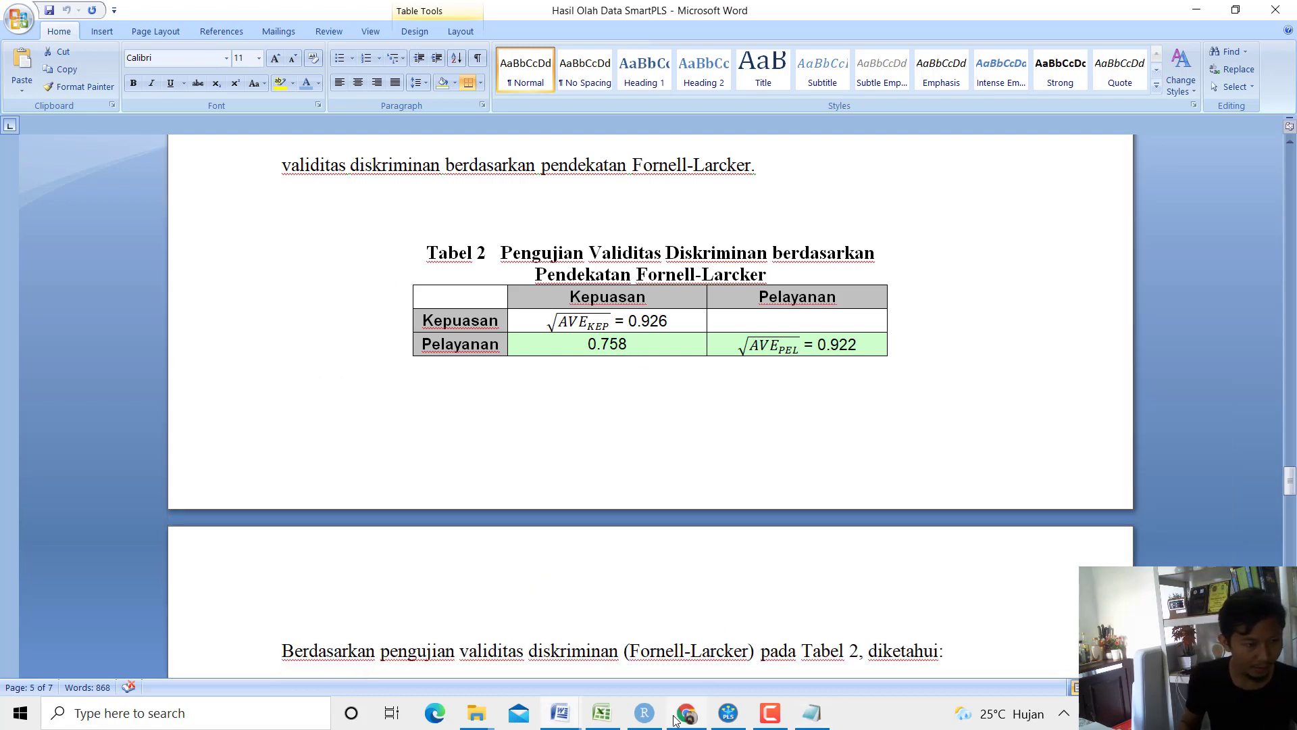
click(728, 713)
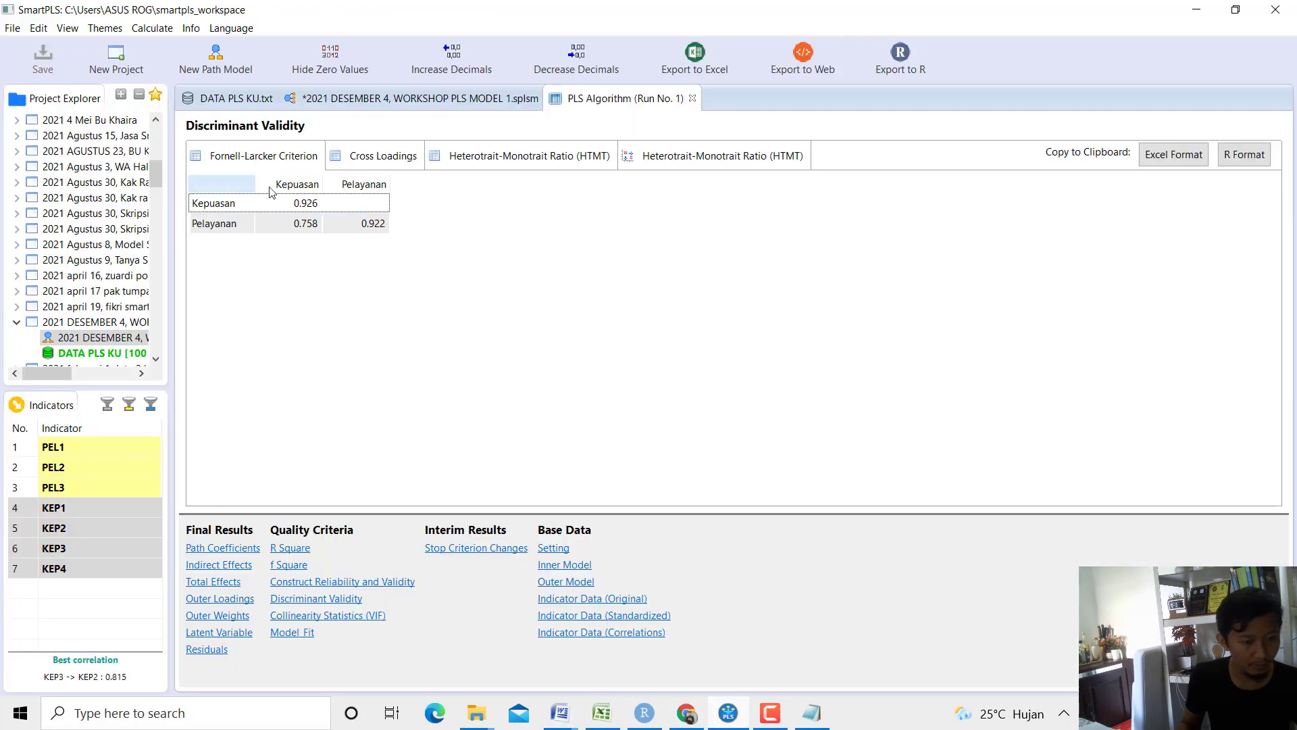
click(305, 205)
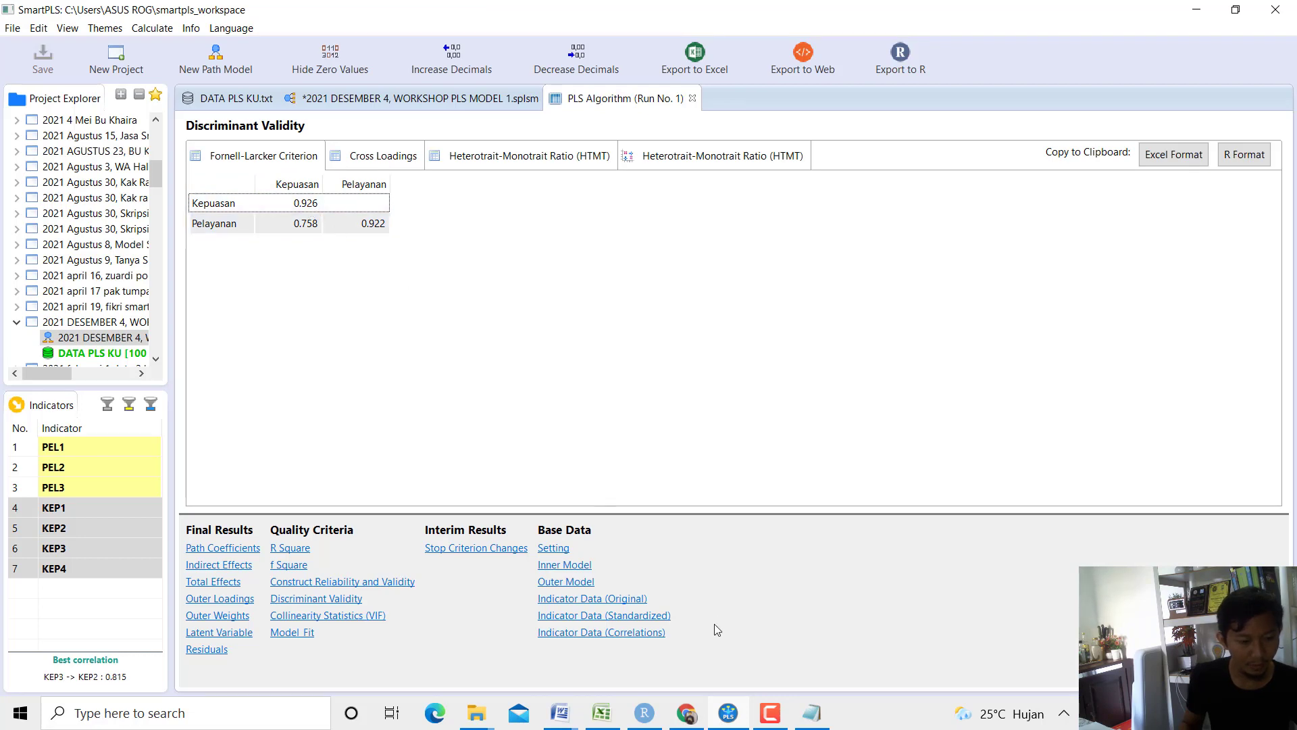
click(560, 712)
click(500, 640)
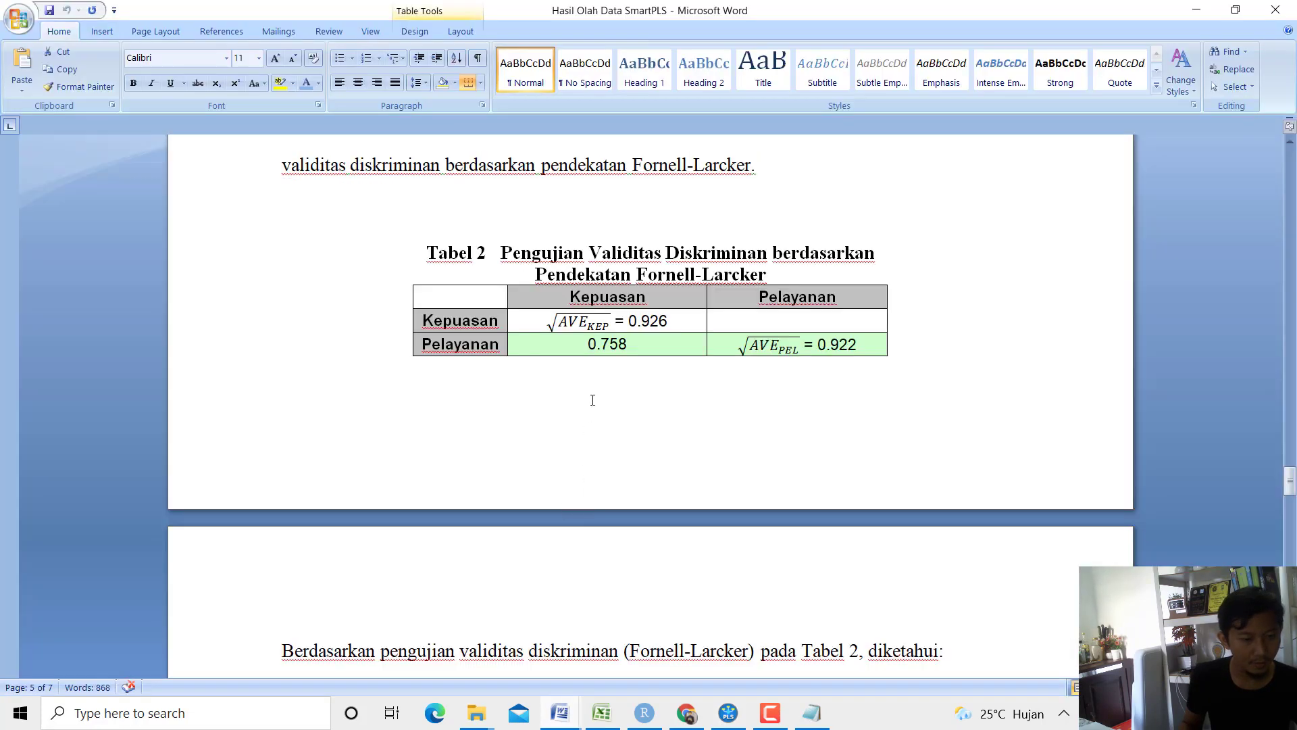
drag(669, 321, 629, 321)
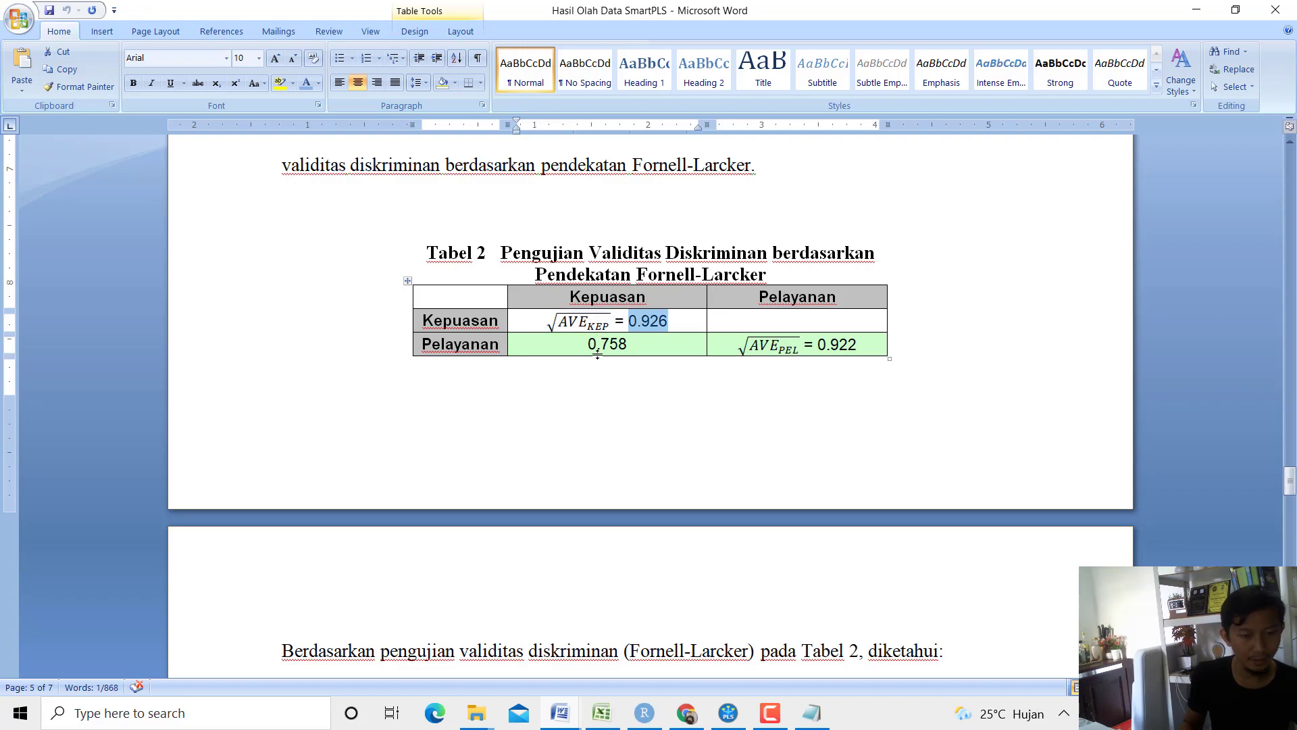
Look up the AVE value of the Kepuasan indicators in Tabel 1 of the Word document.
scroll(600, 333, up, 6)
scroll(608, 357, up, 15)
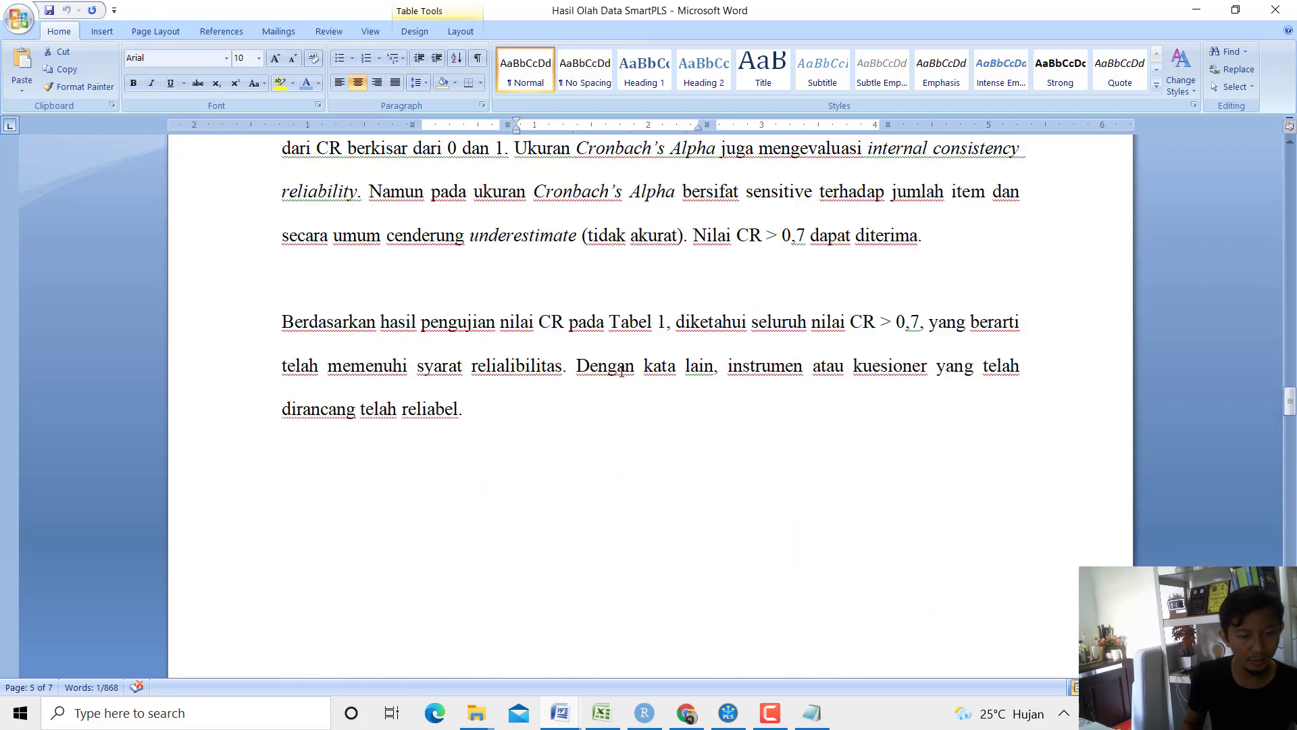
scroll(636, 381, up, 15)
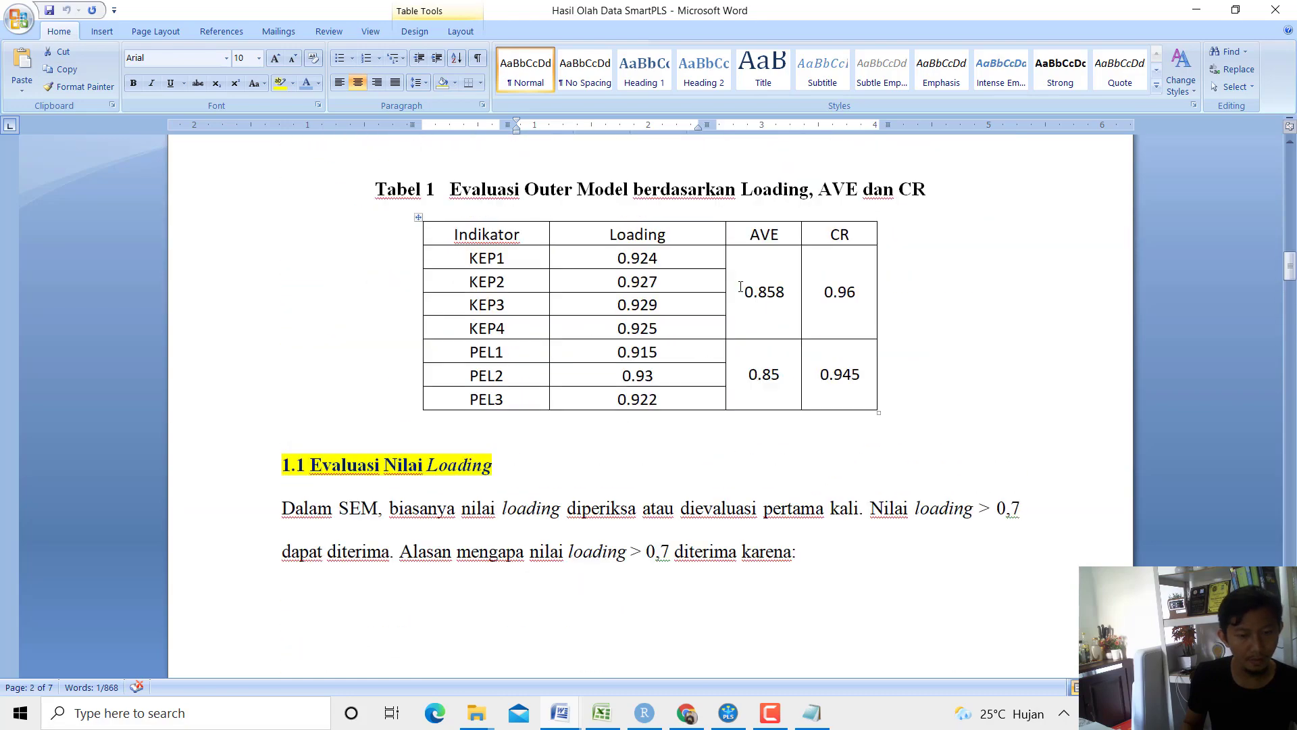
double_click(744, 289)
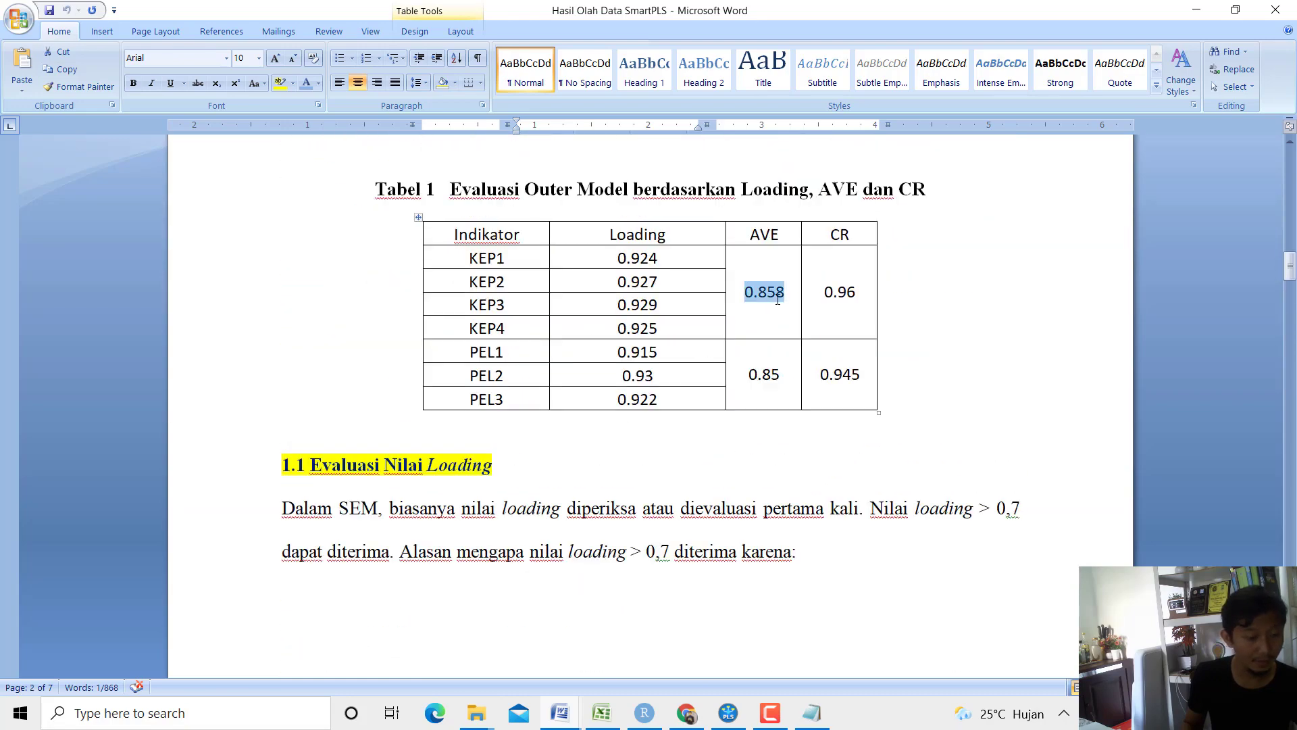
Switch to SmartPLS, display the Construct Reliability and Validity matrix, and widen the Average Variance Extracted column to fit its full heading.
click(728, 712)
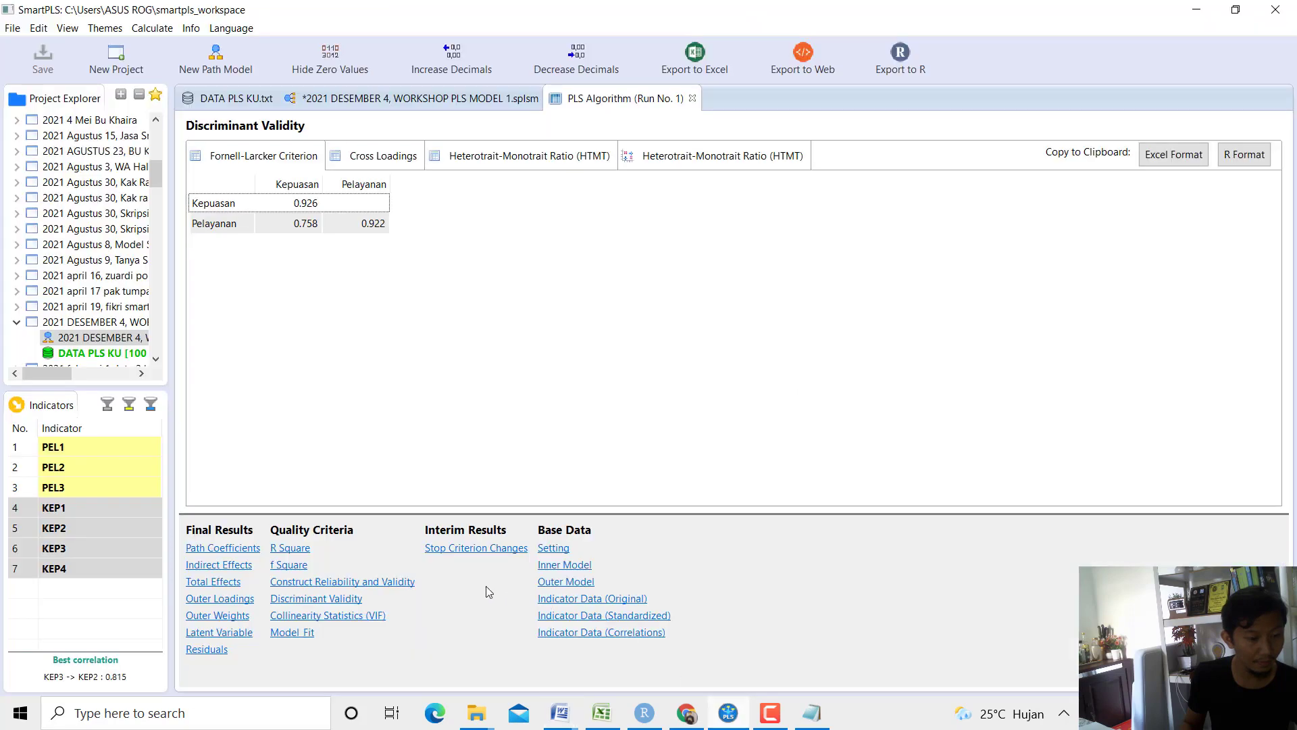
click(353, 583)
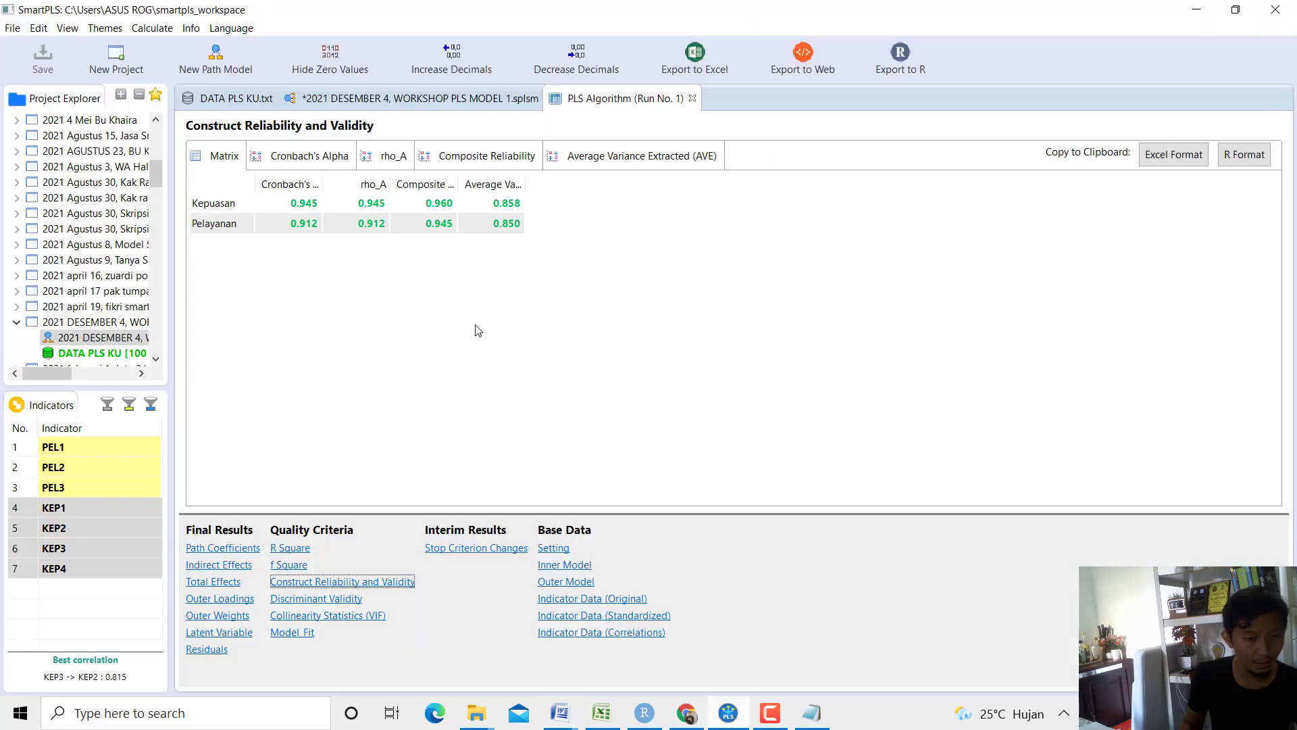
double_click(525, 183)
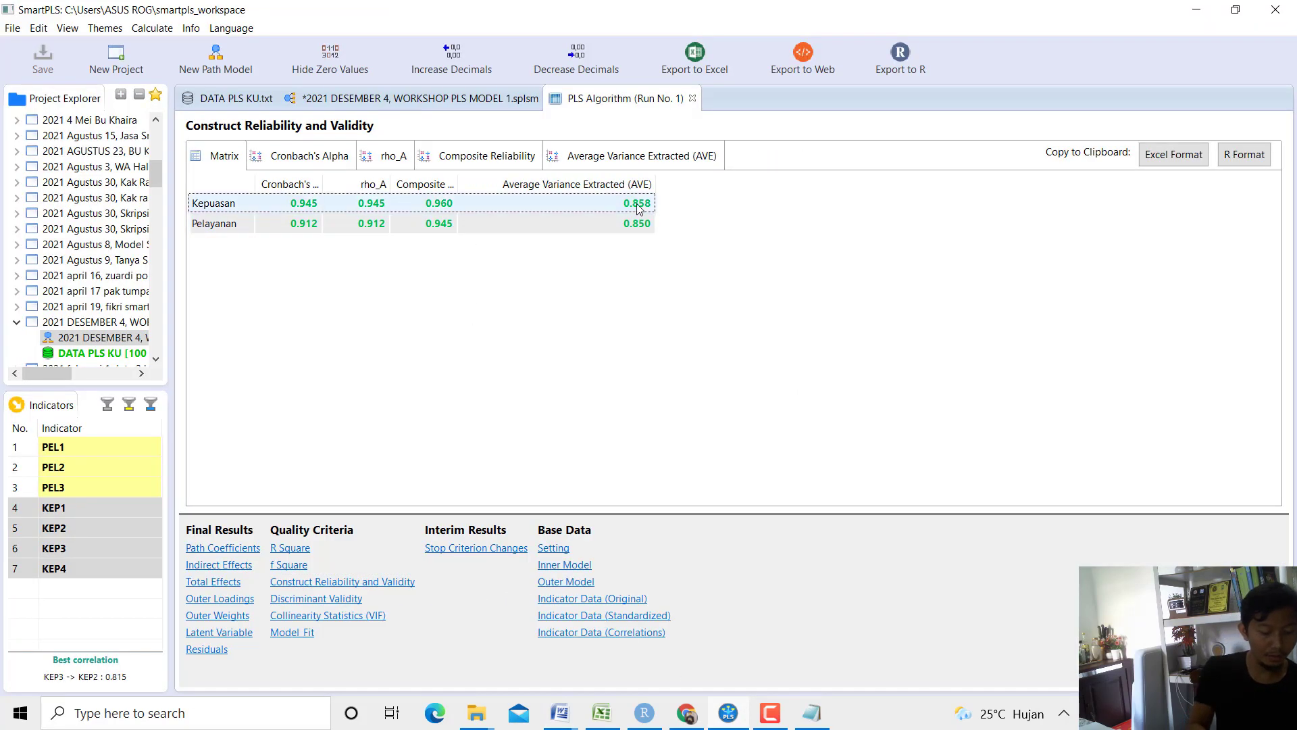
Open Calculator, compute the square root of the Kepuasan AVE 0.858, and highlight the first three decimals of the result.
key(super)
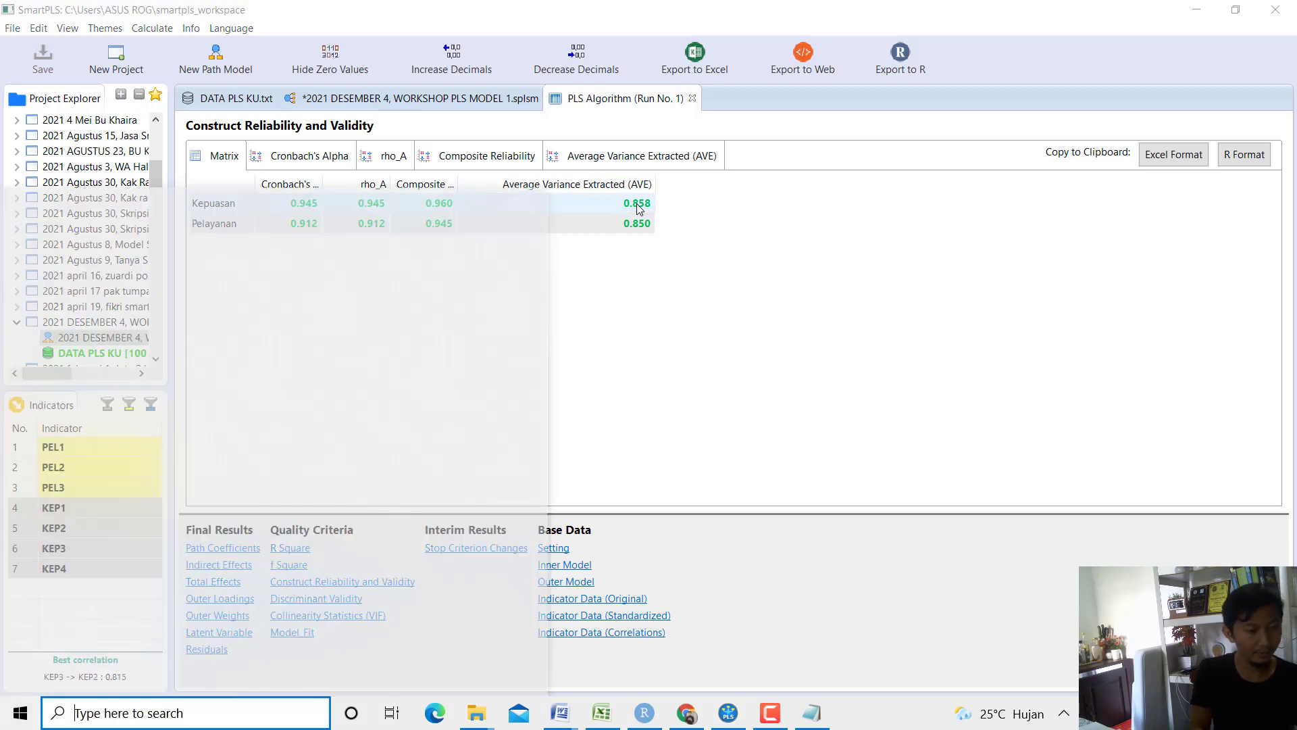
text(CAL)
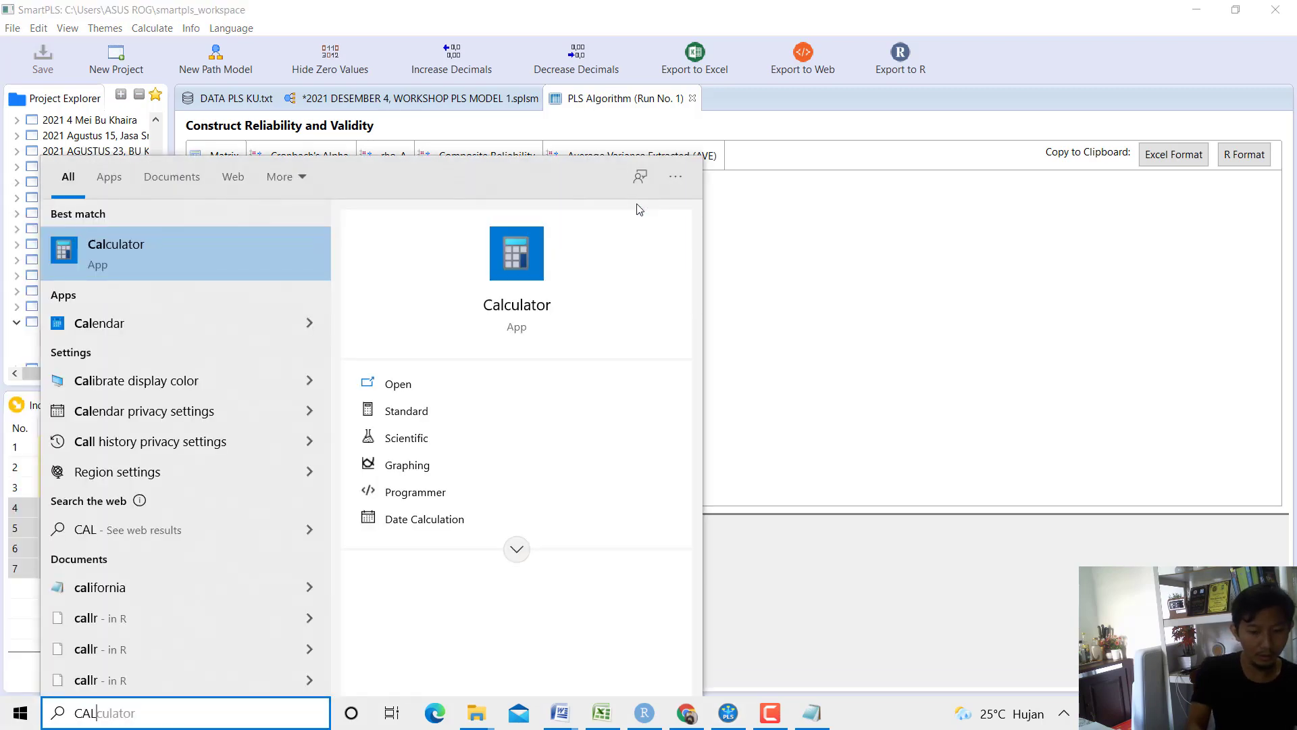
key(Return)
text(.)
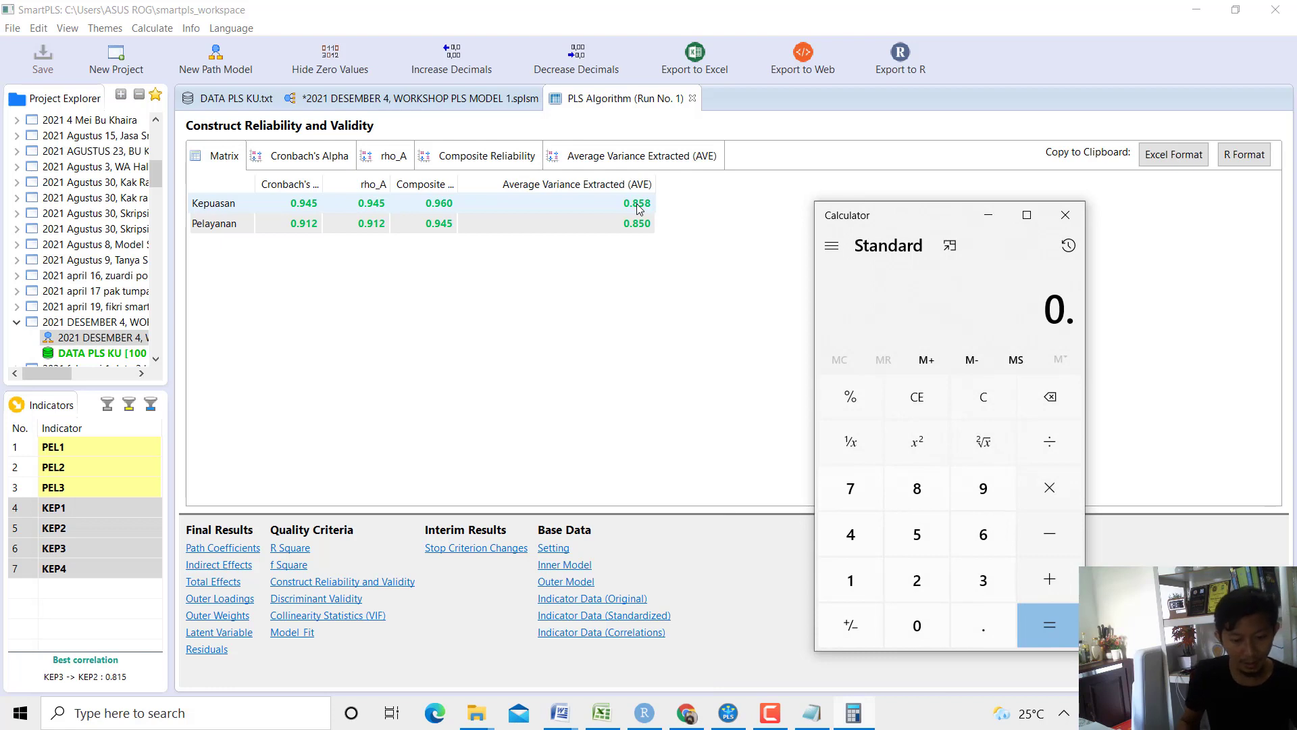
text(858)
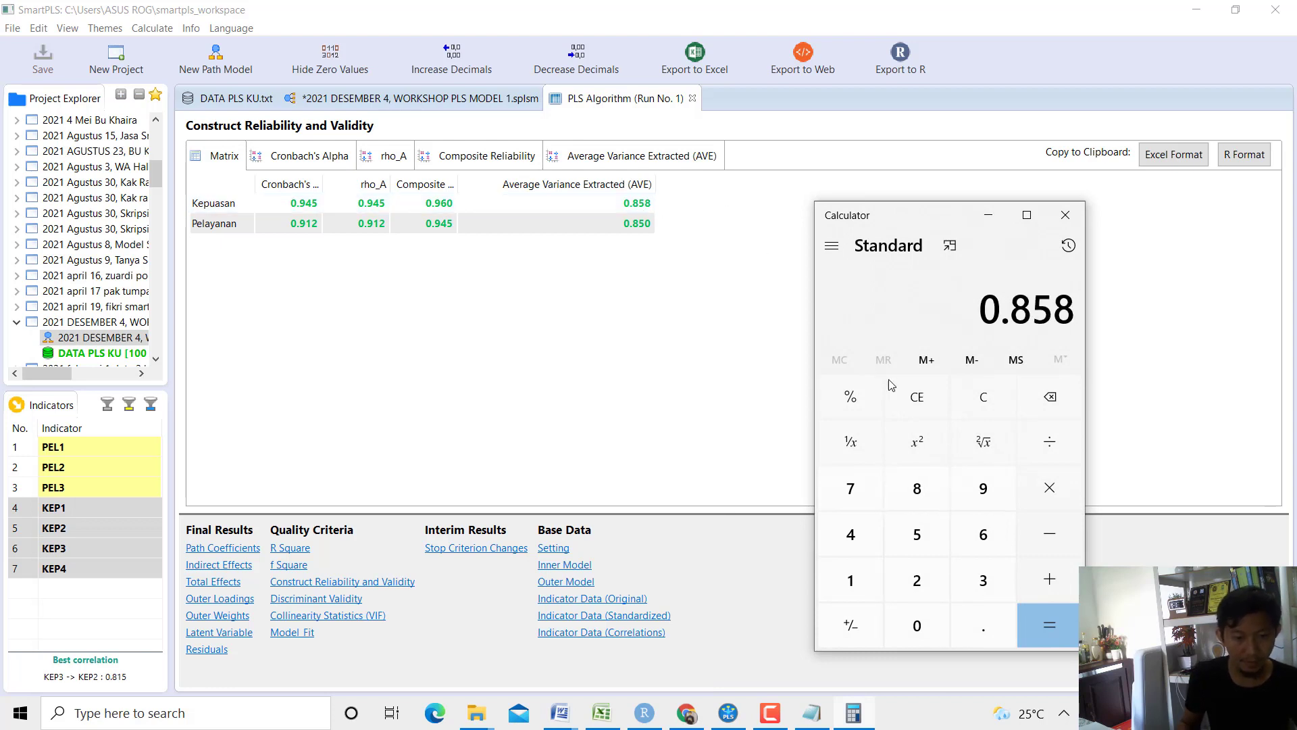
click(973, 448)
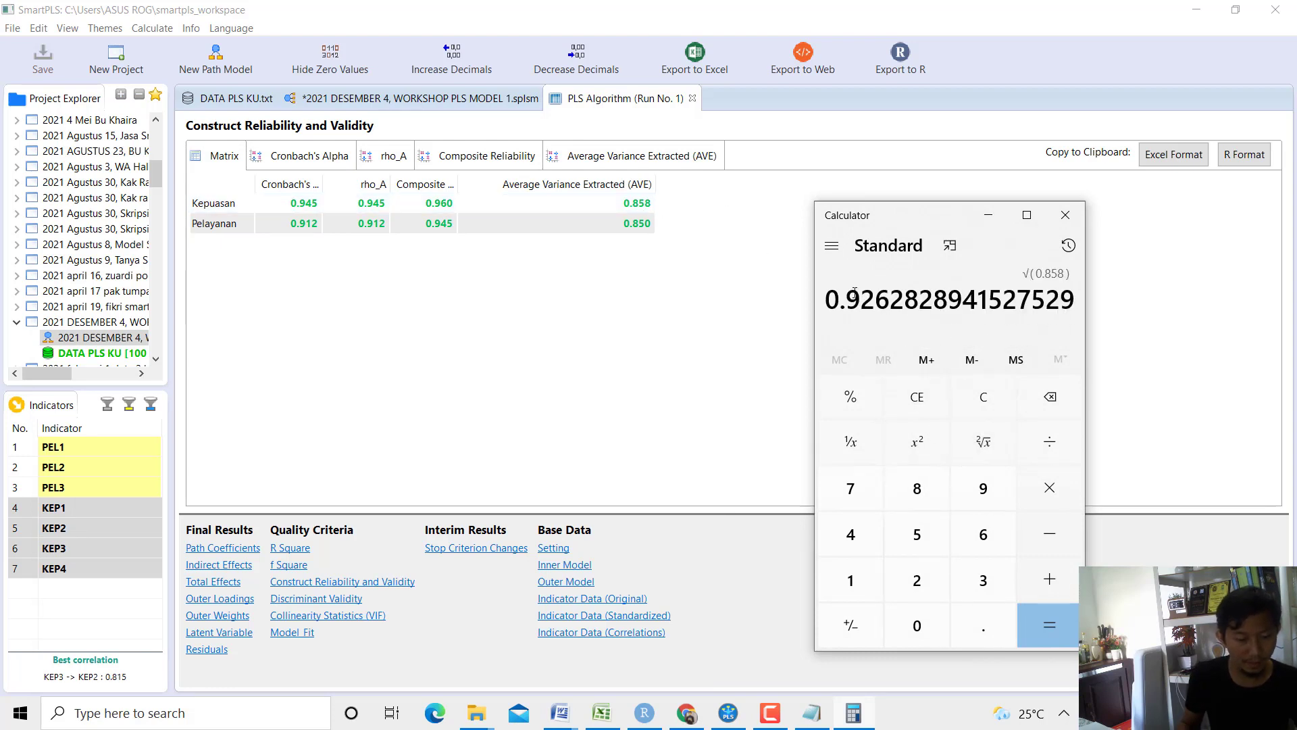
drag(861, 303, 891, 303)
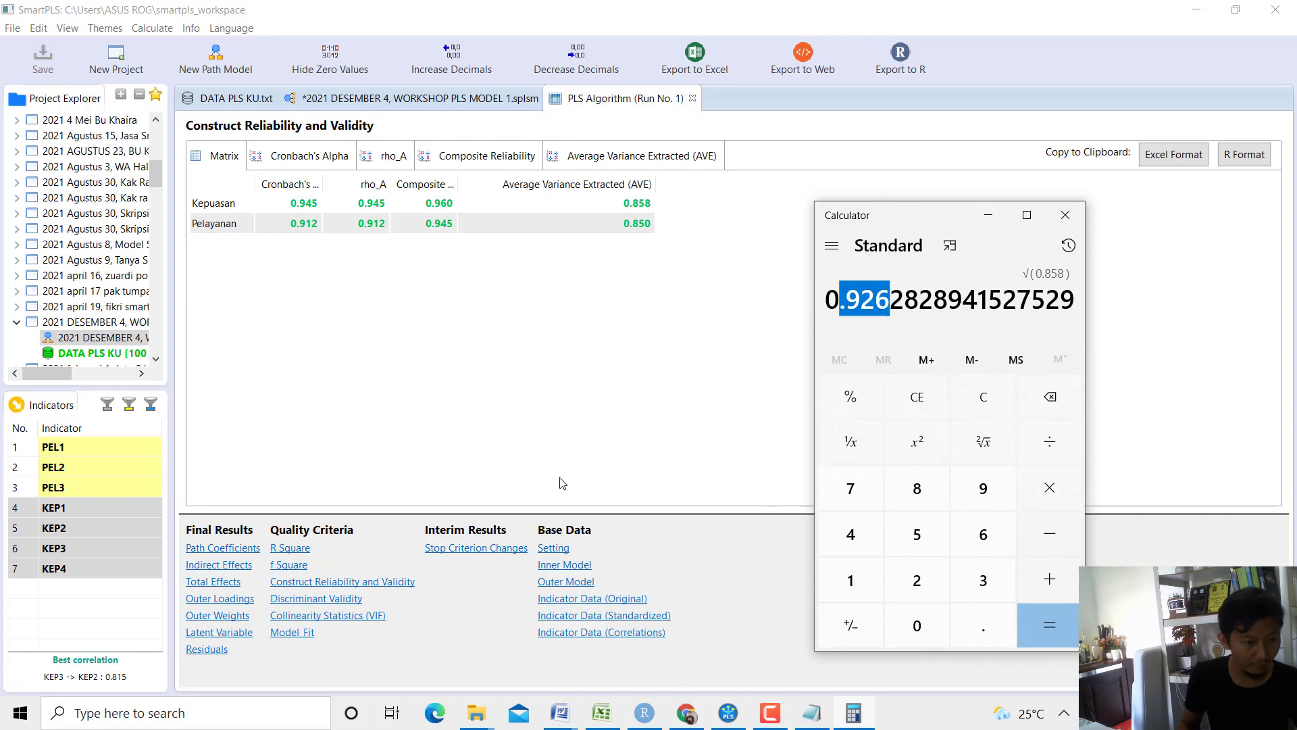
Display the Fornell-Larcker criterion table in SmartPLS, and switch to the Word document Hasil Olah Data SmartPLS to locate Tabel 2.
click(316, 599)
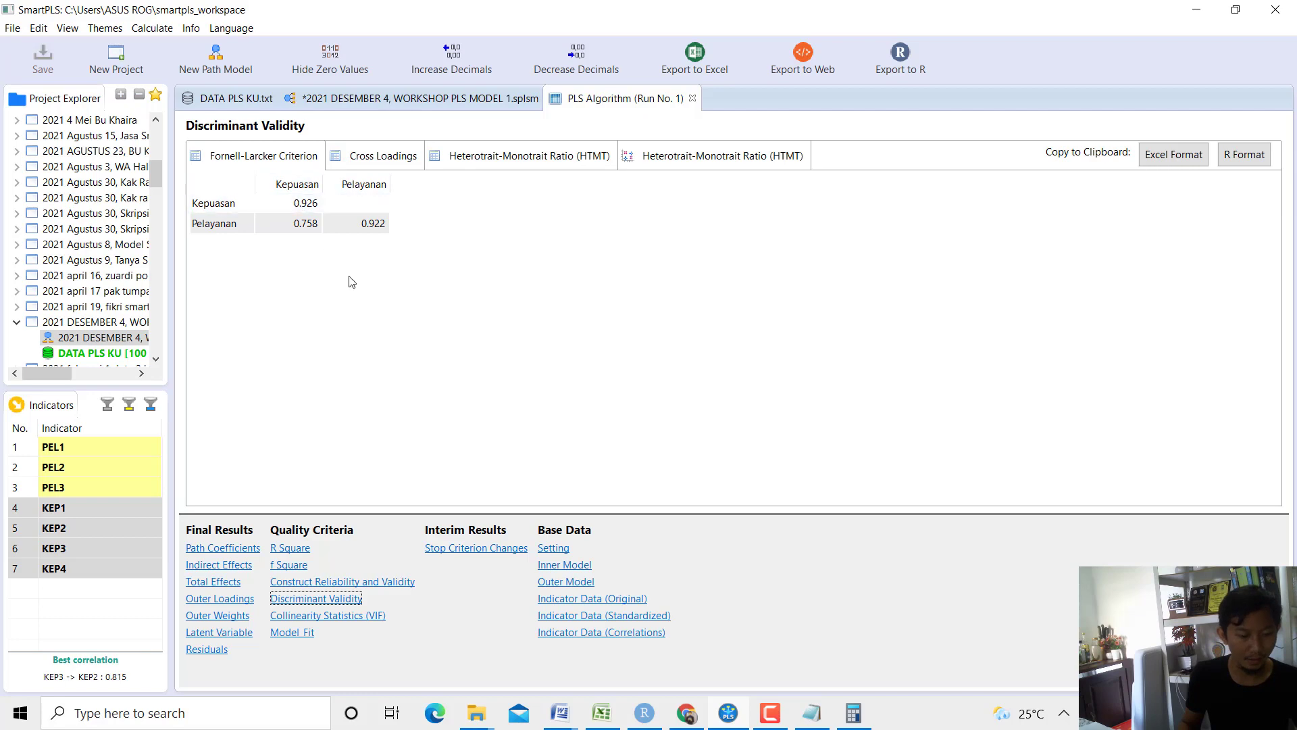
mouse_move(568, 715)
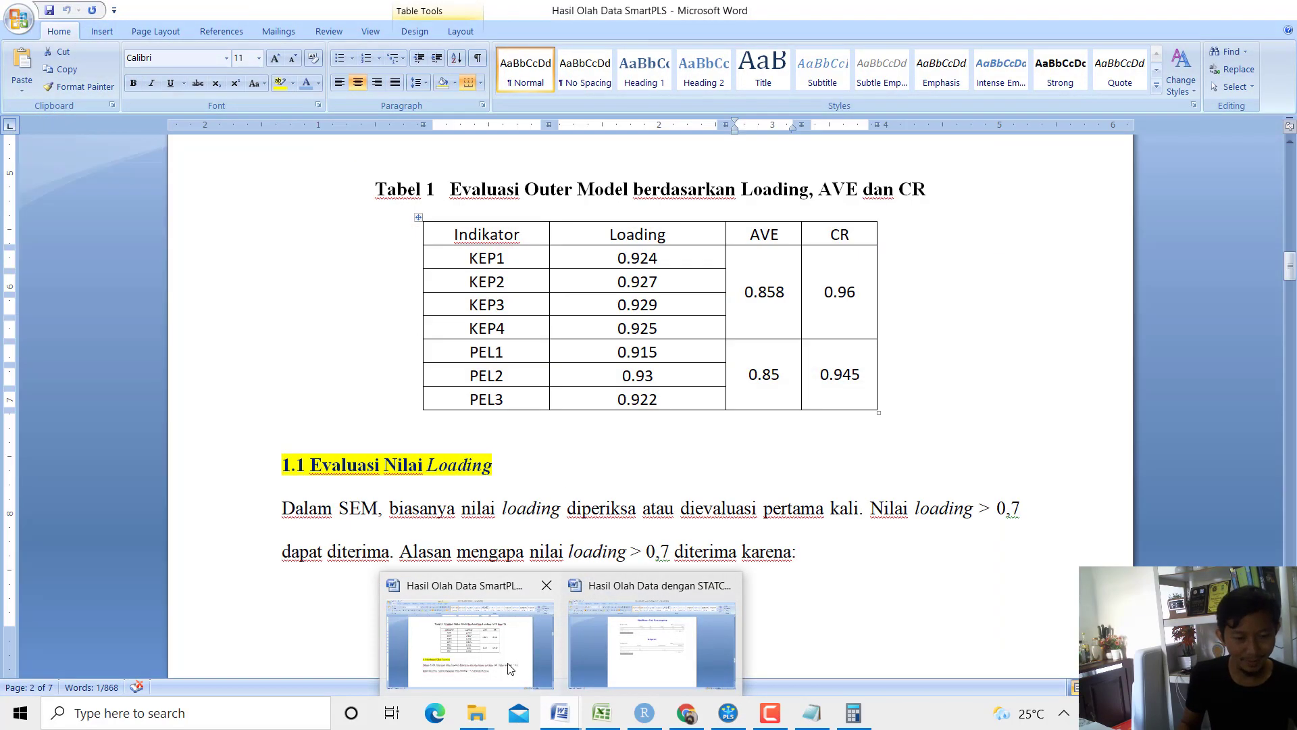
click(510, 668)
scroll(616, 447, down, 15)
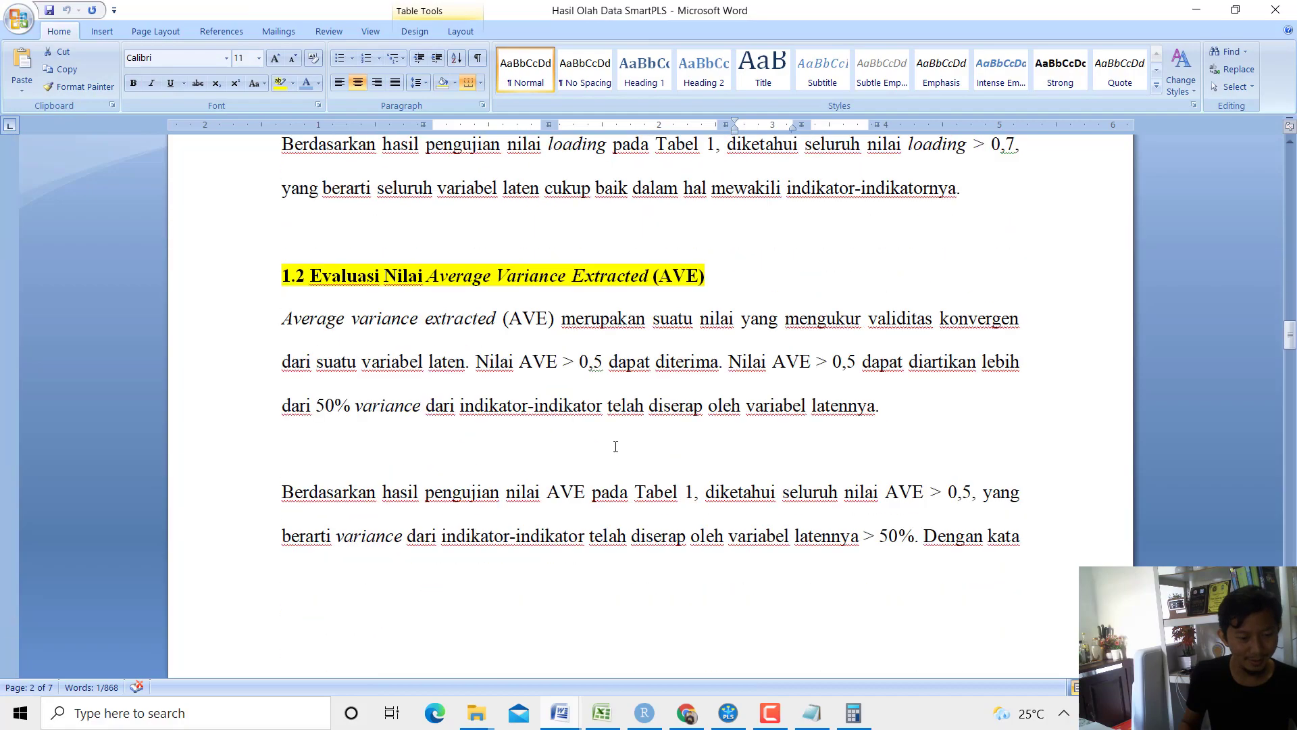
scroll(615, 446, down, 20)
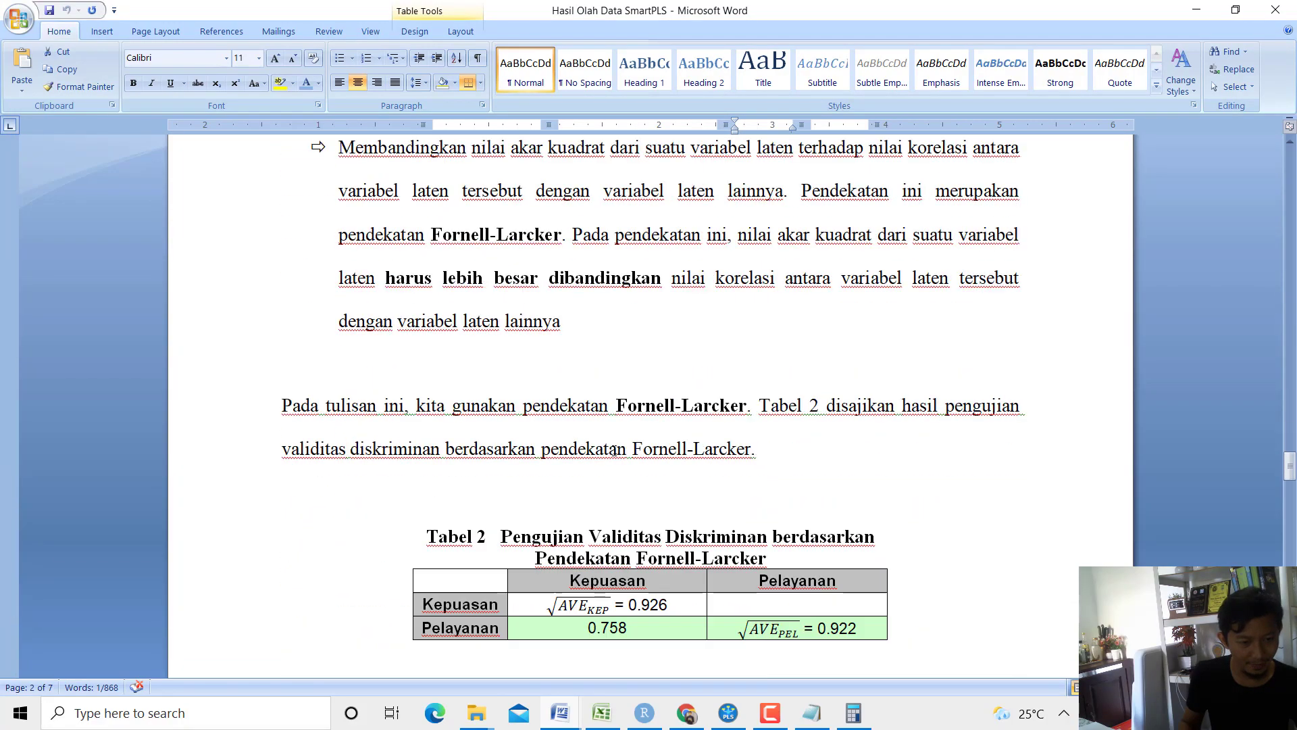
scroll(613, 451, down, 5)
Compare the Kepuasan square root of AVE with the Kepuasan–Pelayanan correlation in Tabel 2, highlighting each value in turn.
drag(546, 265, 676, 266)
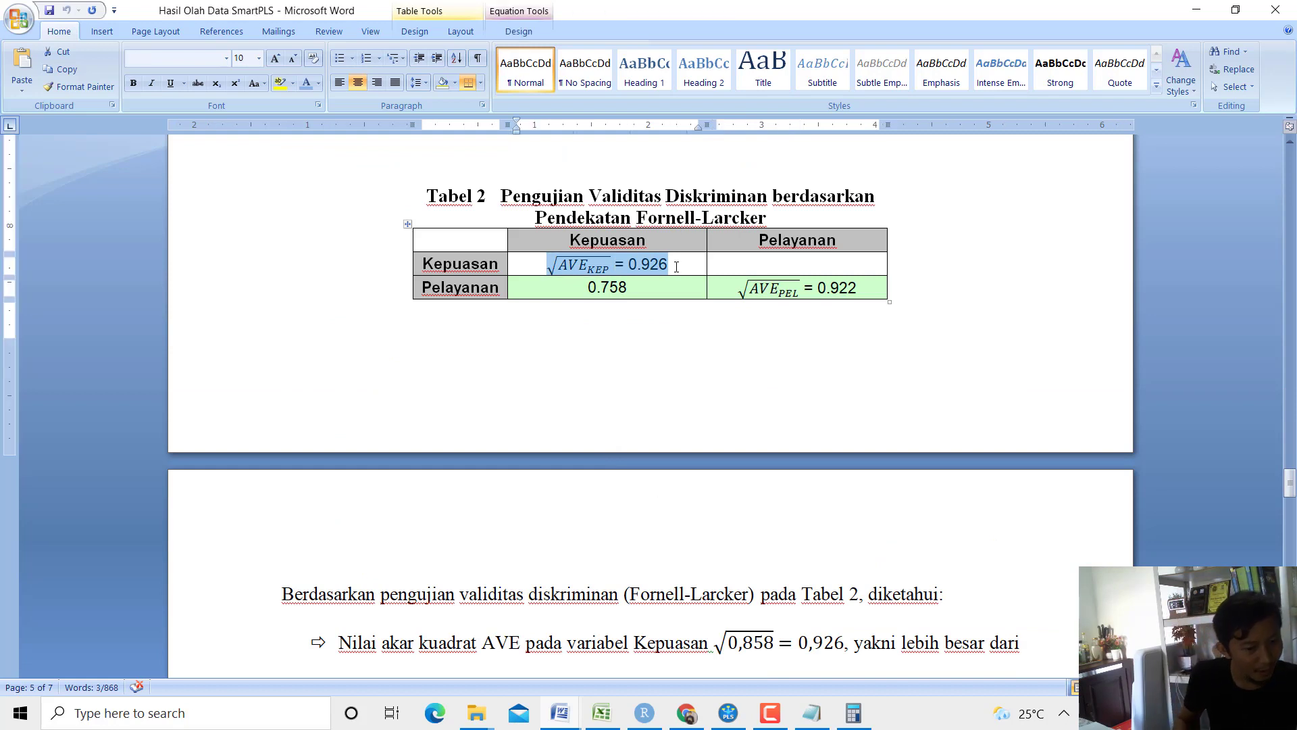
drag(611, 277, 623, 291)
click(606, 289)
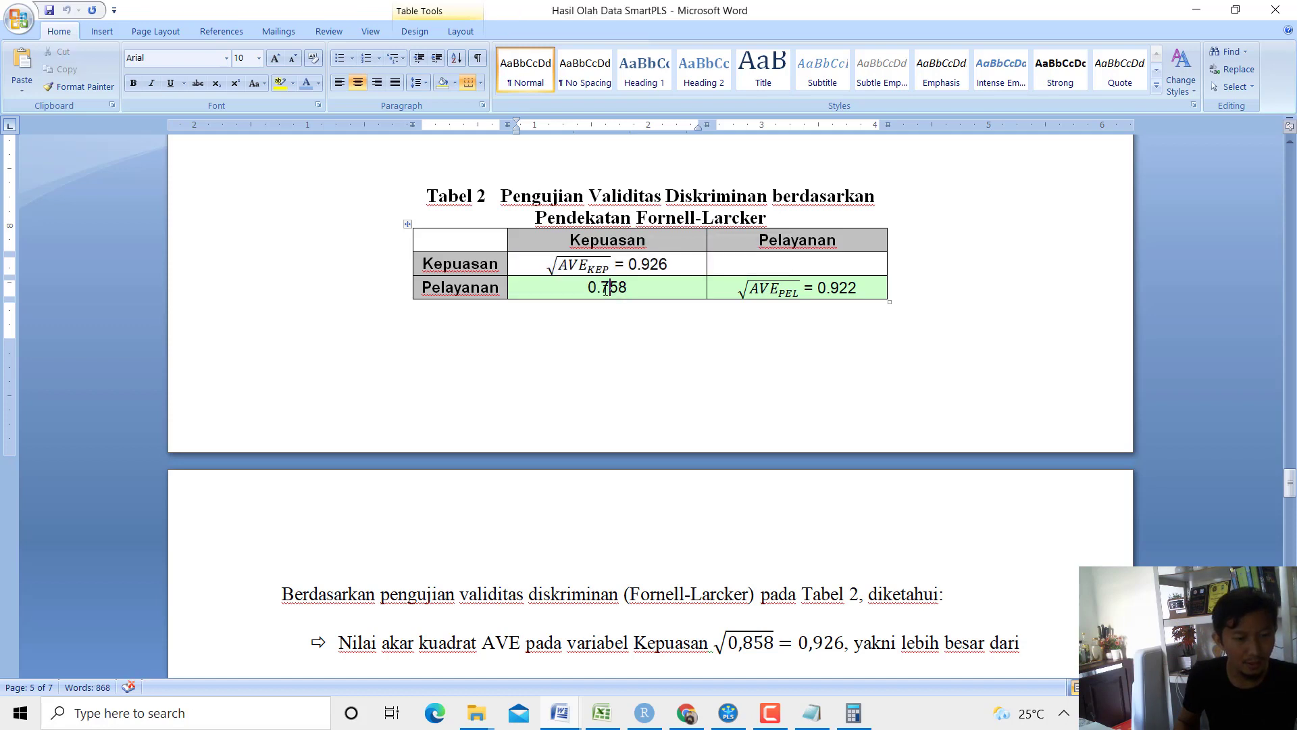
drag(673, 266, 629, 267)
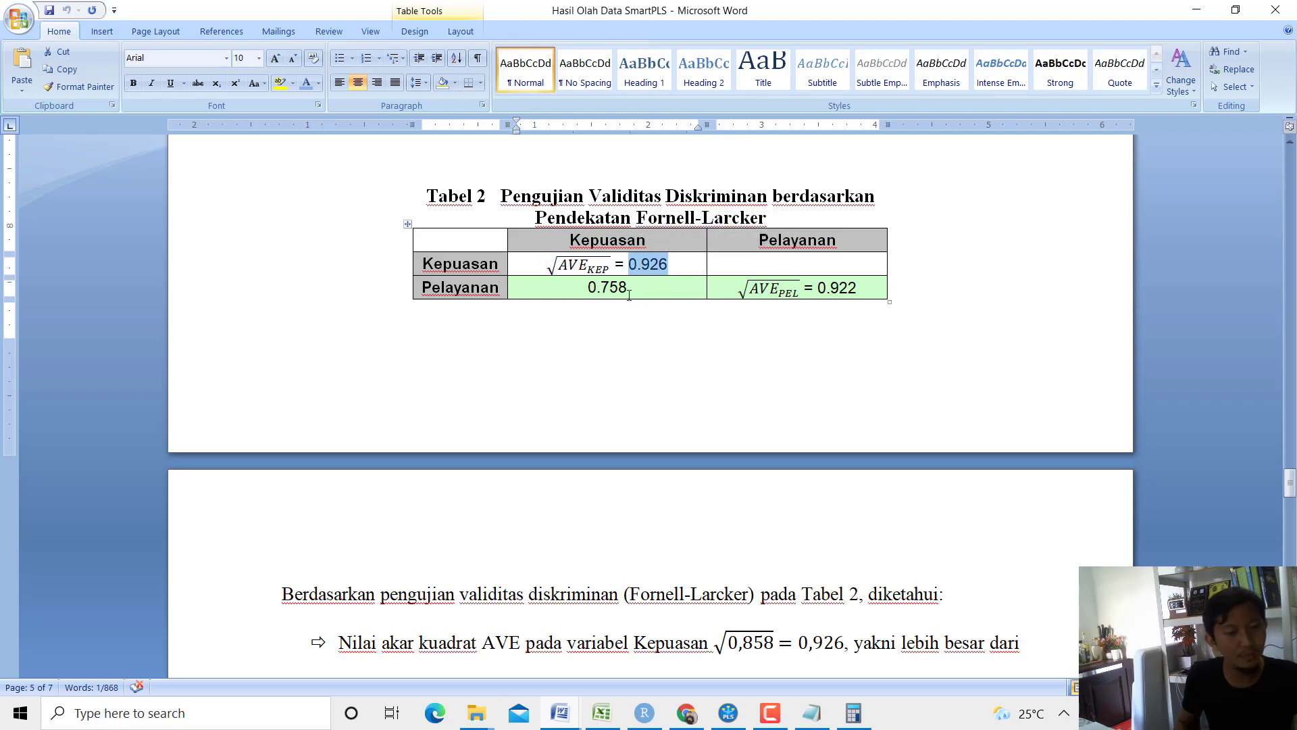
drag(629, 295, 590, 287)
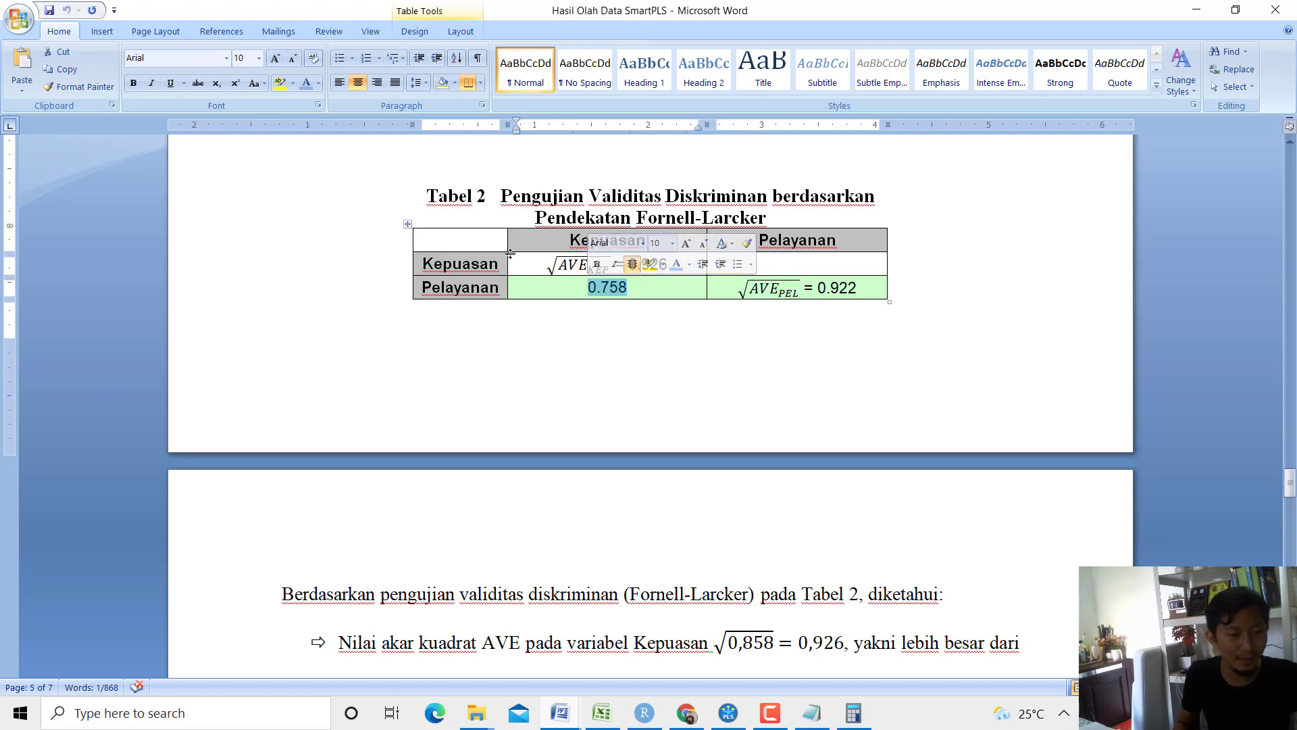
click(629, 293)
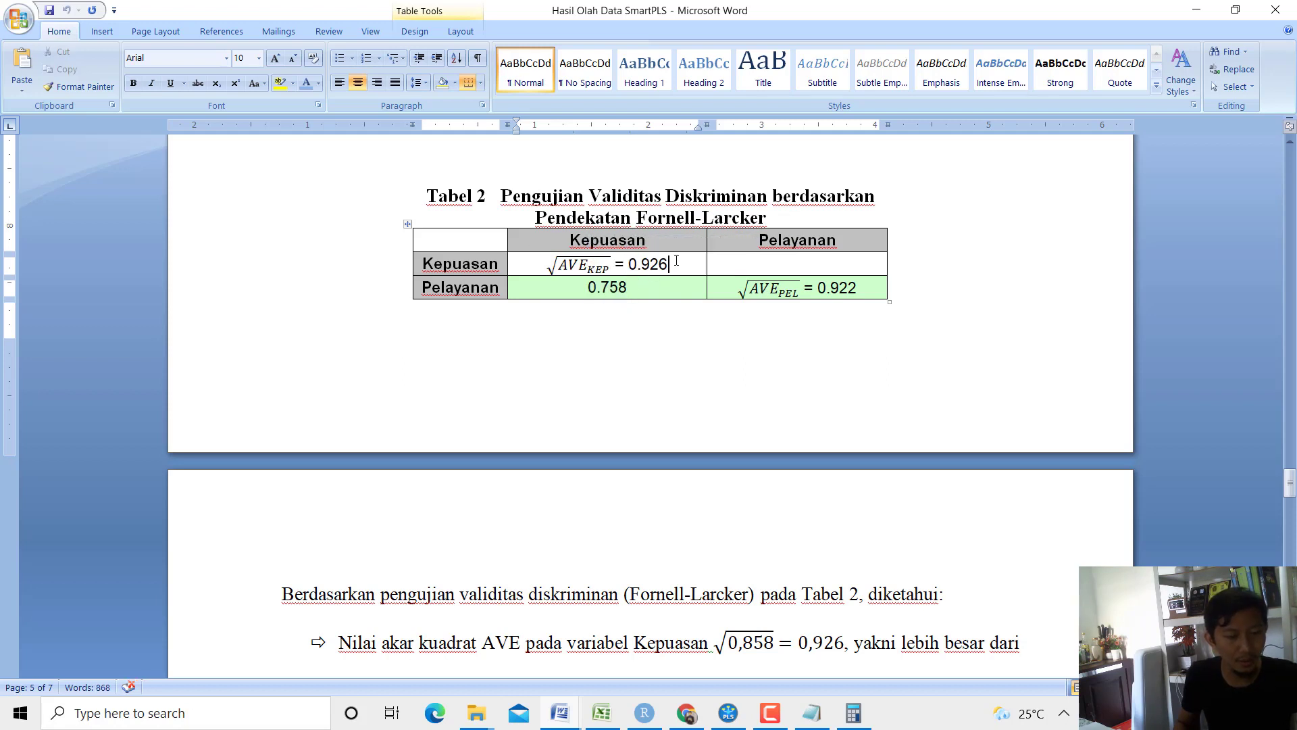
drag(677, 260, 573, 263)
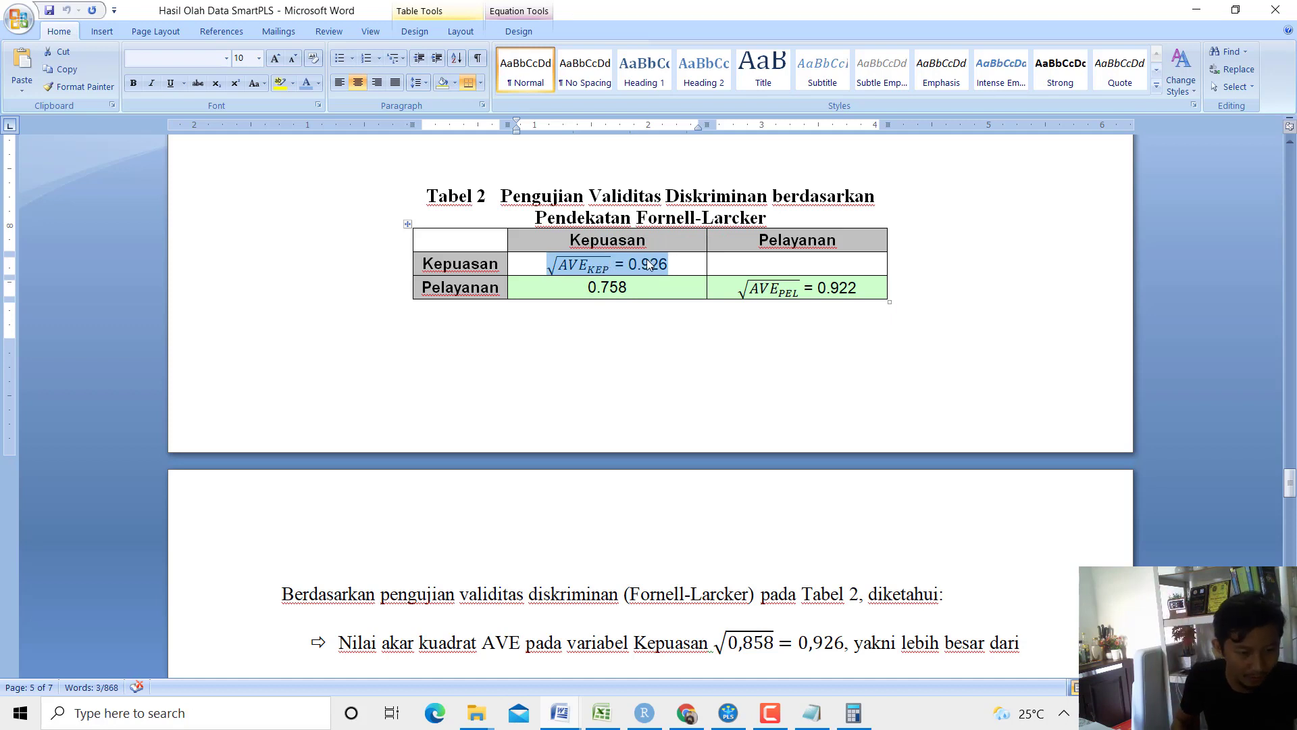
double_click(592, 287)
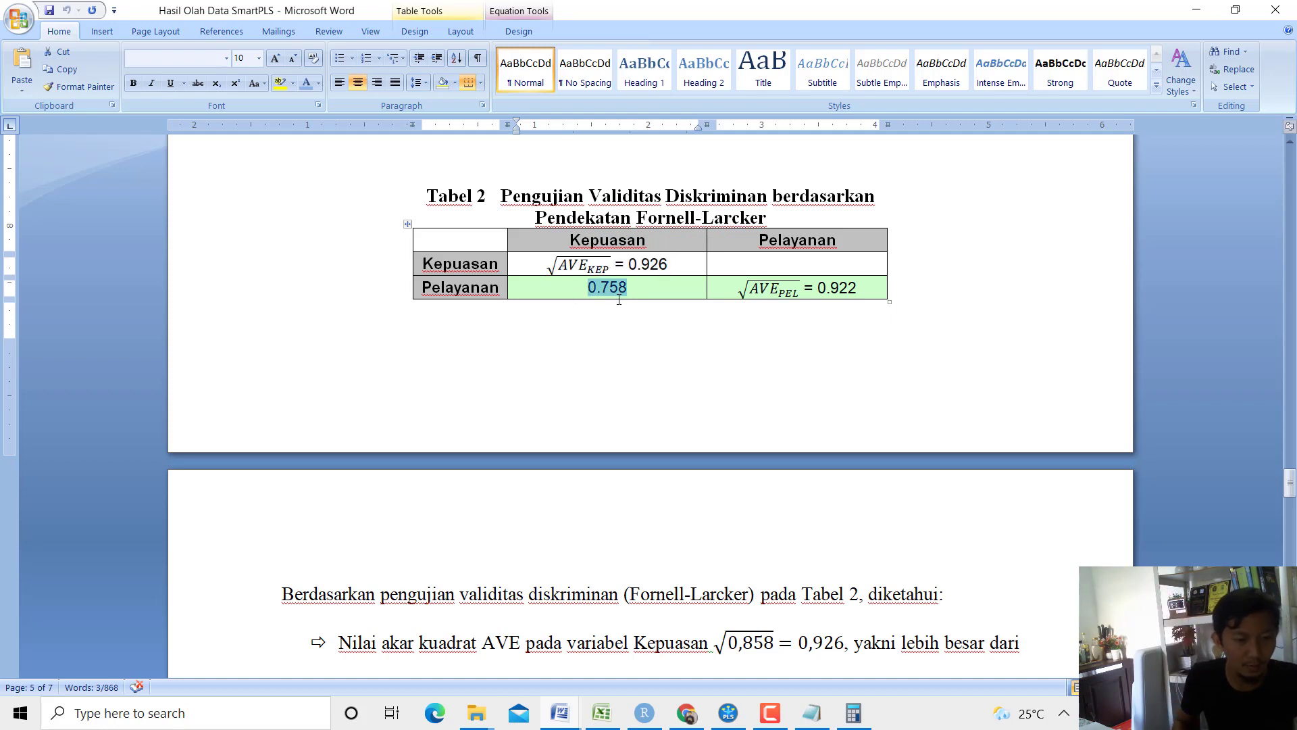
click(646, 318)
drag(669, 265, 627, 264)
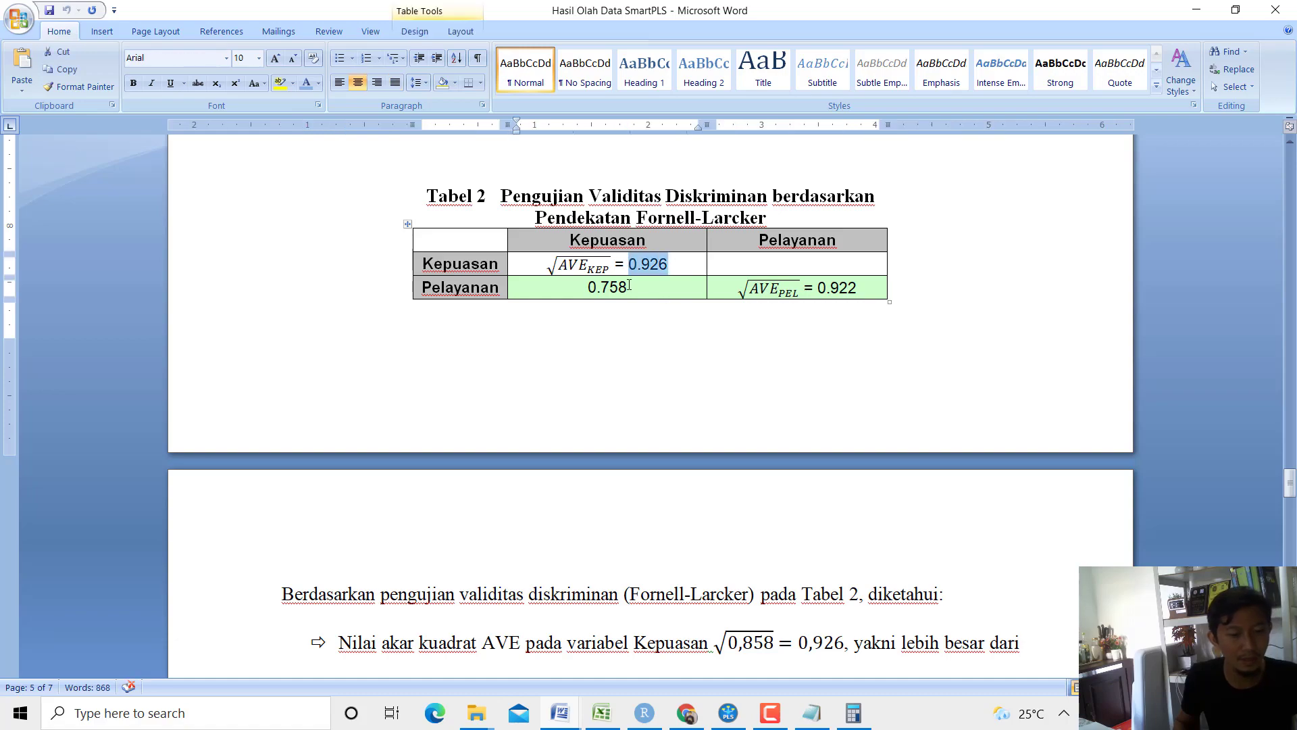
click(625, 288)
double_click(625, 287)
Review the Fornell-Larcker conclusion written below Tabel 2 and return to the table.
scroll(617, 327, down, 4)
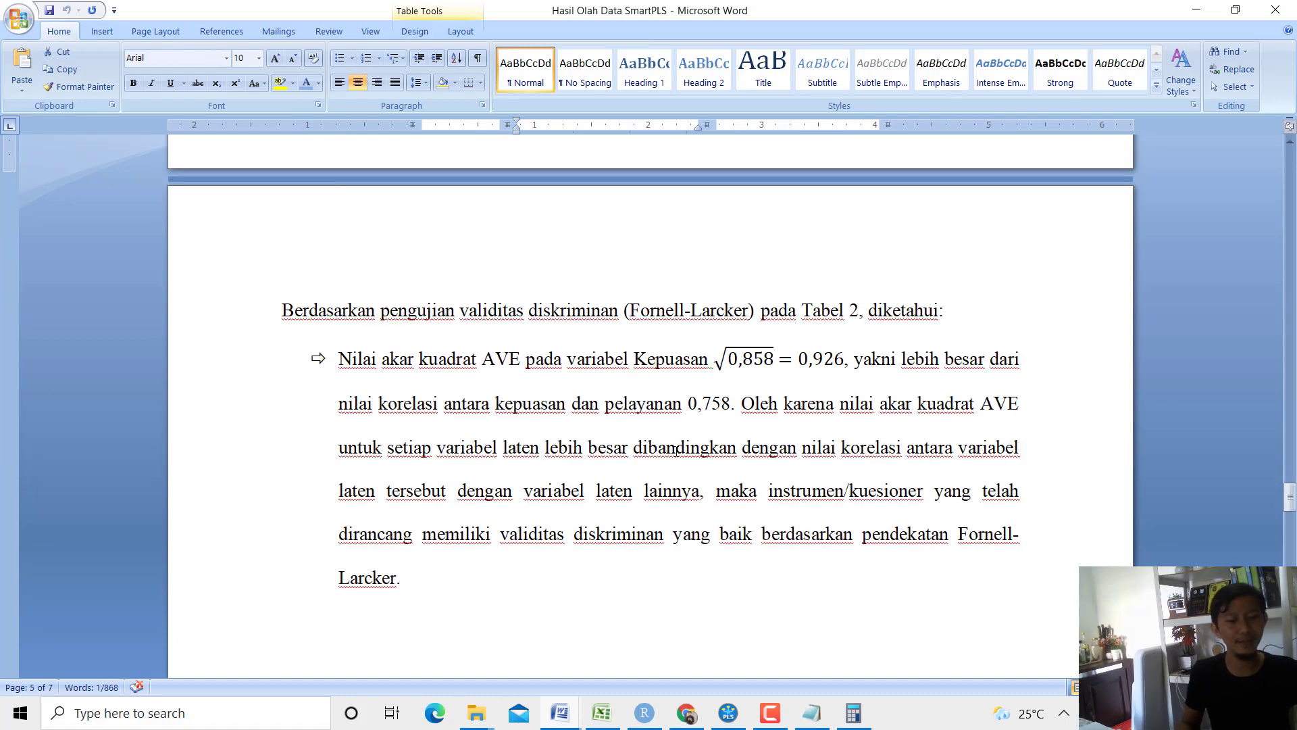
scroll(678, 446, up, 3)
scroll(678, 446, down, 3)
scroll(678, 446, up, 5)
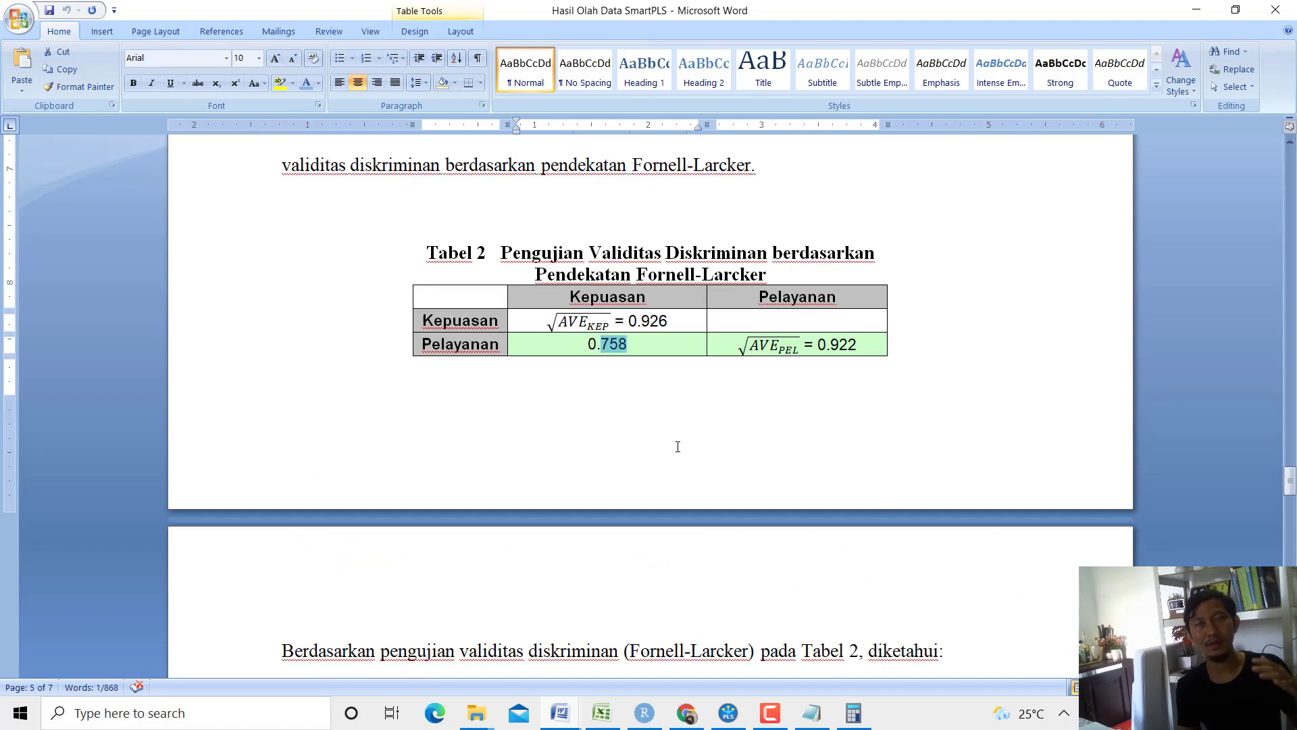
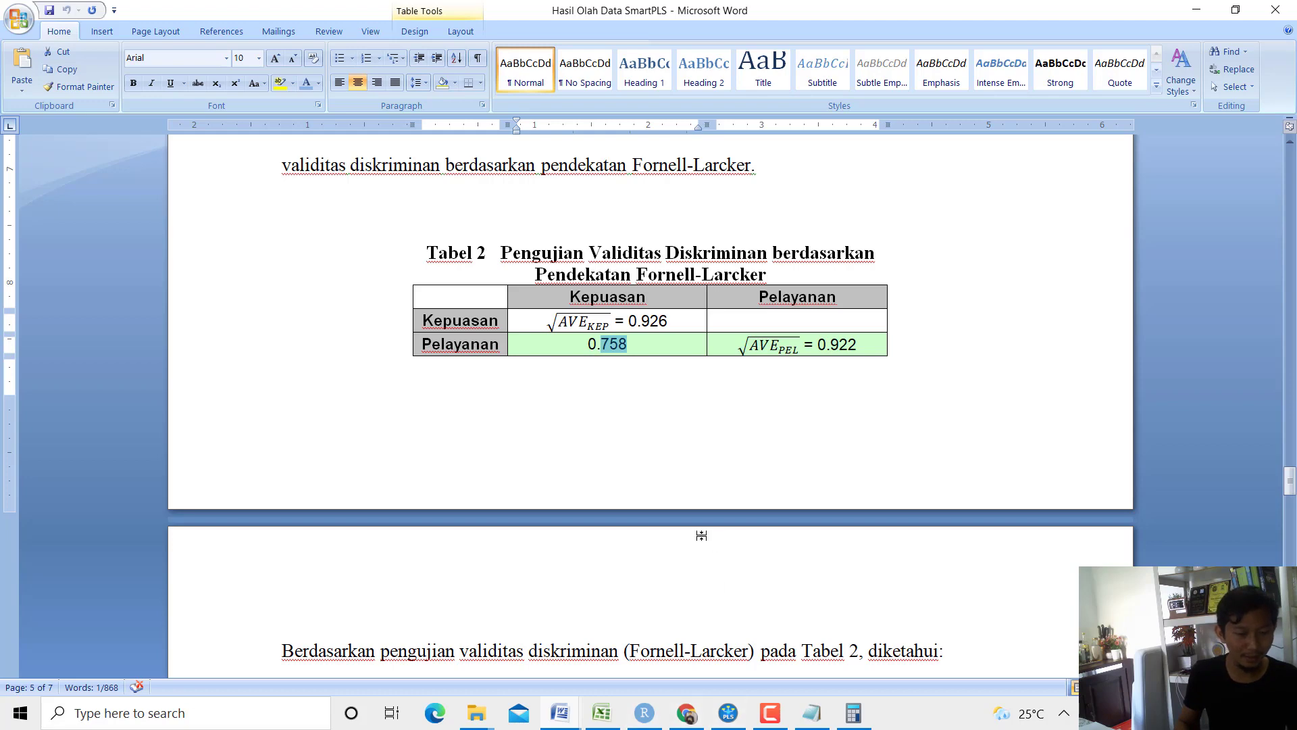
Switch to the Notepad notes and append "(HOREEEEE)" to item 4, Discriminant Validity, in the outer model list.
click(811, 718)
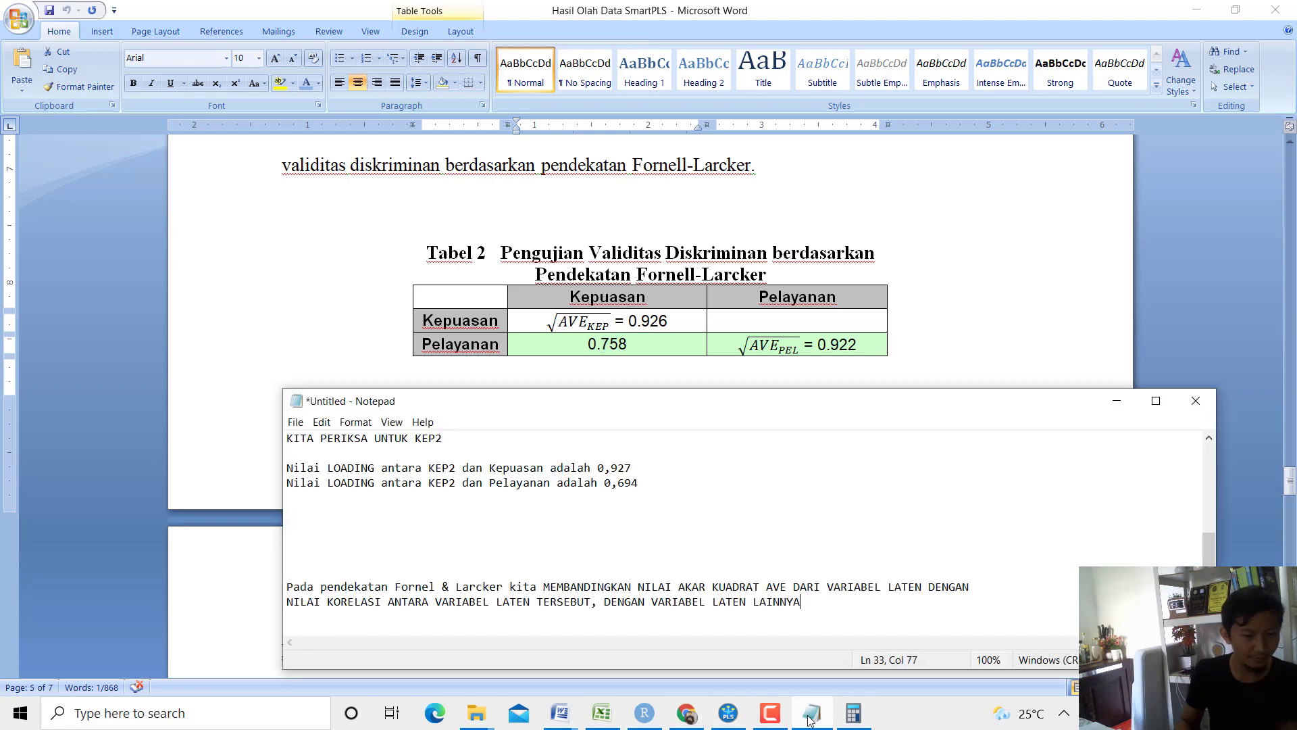
scroll(501, 514, up, 5)
click(782, 496)
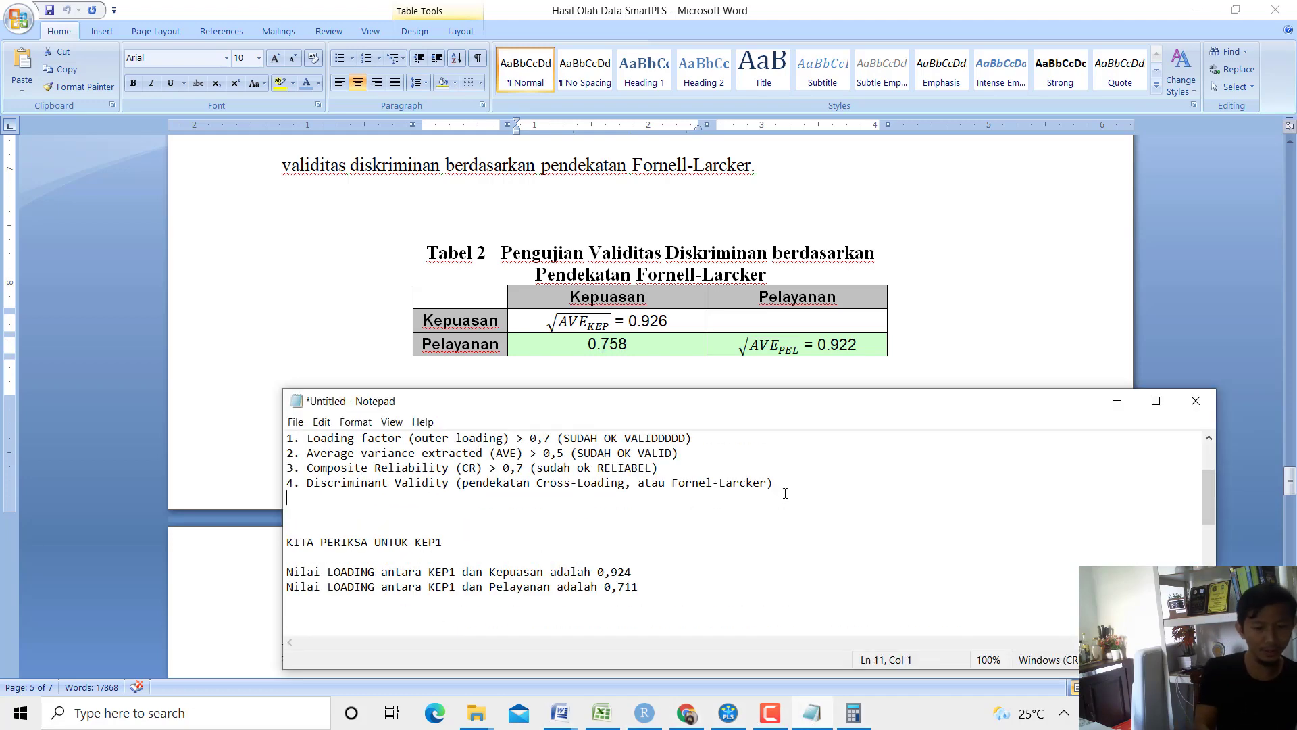
click(775, 482)
text((HOREEEEE))
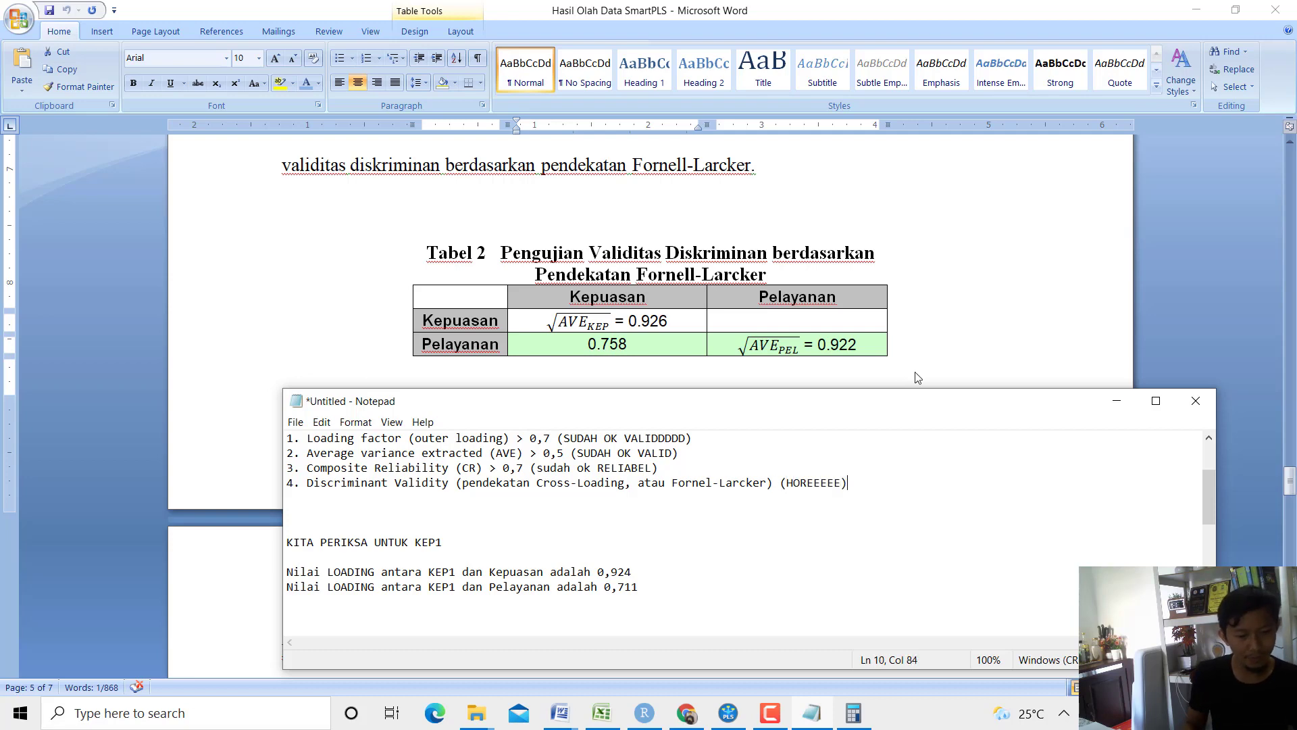
Add the heading "Pengujian INNER MODEL (PENGUJIAN HIPOTESIS)" below the outer model list, leaving blank lines above it.
scroll(674, 539, up, 2)
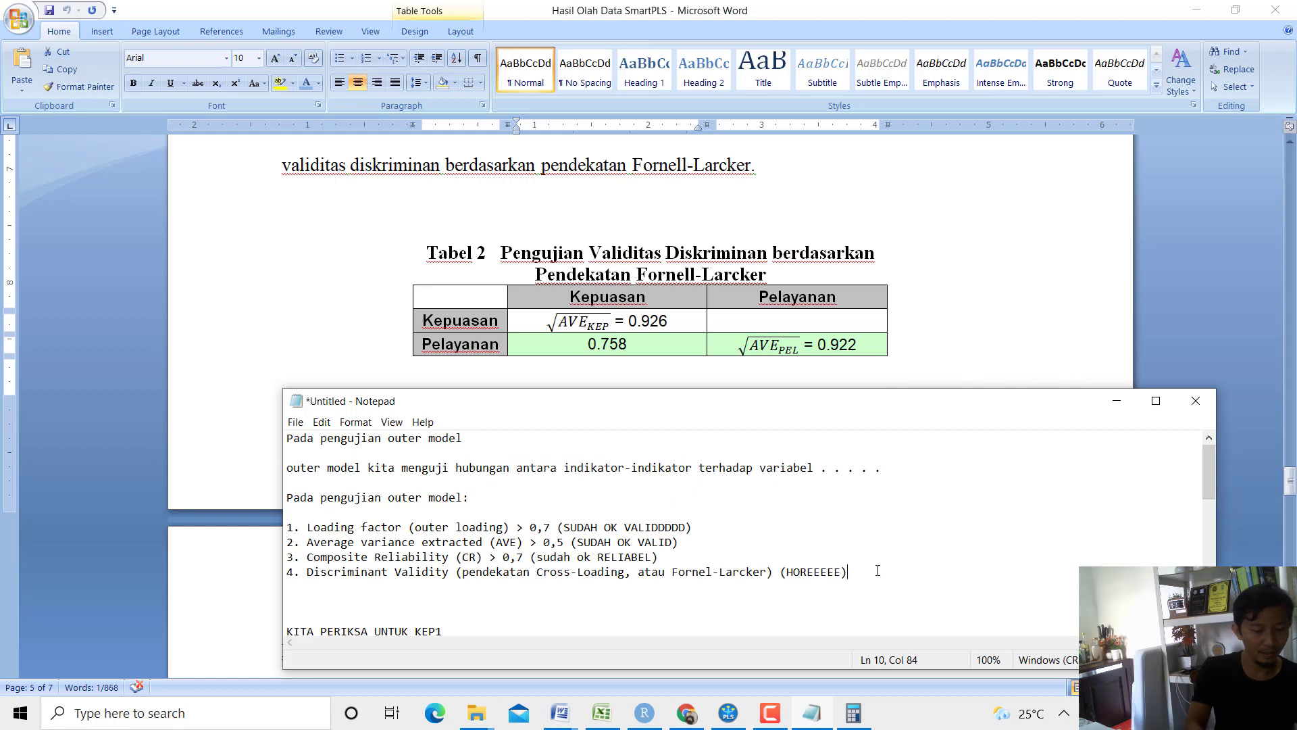
key(Return)
text(S)
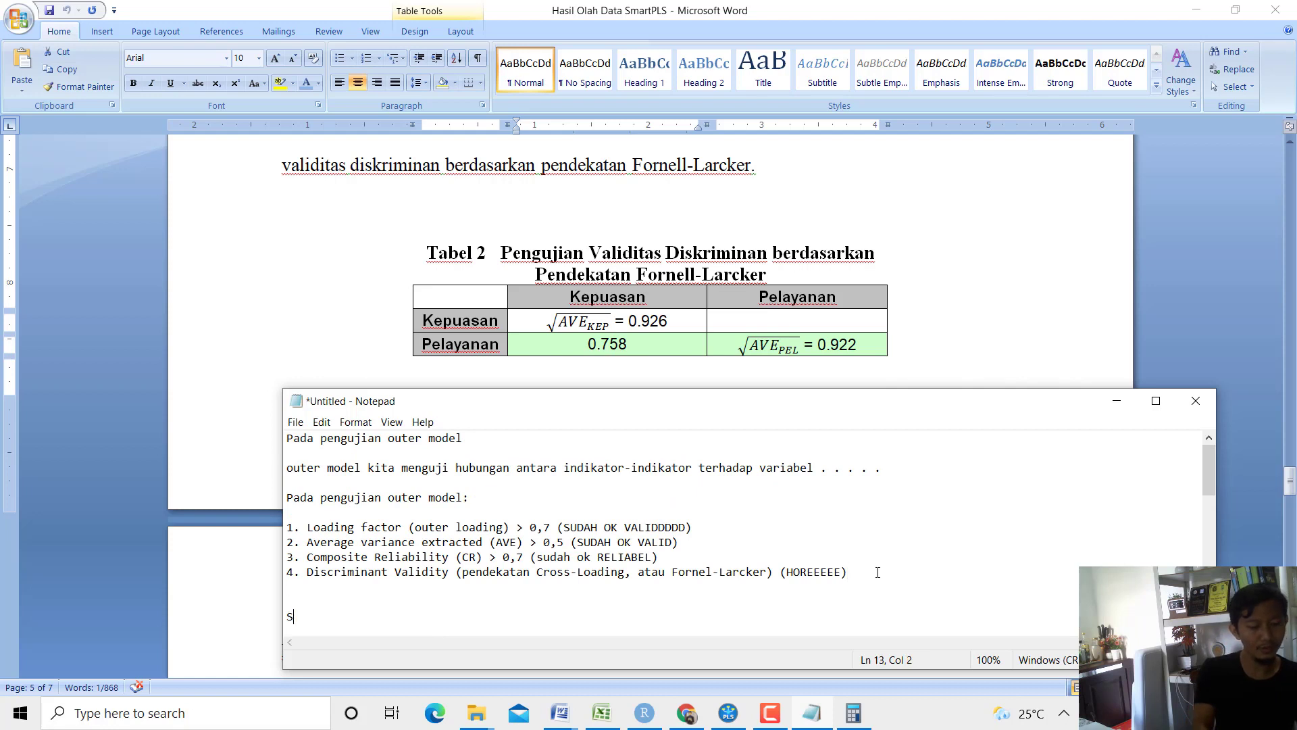
text(ekar)
key(BackSpace)
key(BackSpace)
key(BackSpace)
key(BackSpace)
text(Pen)
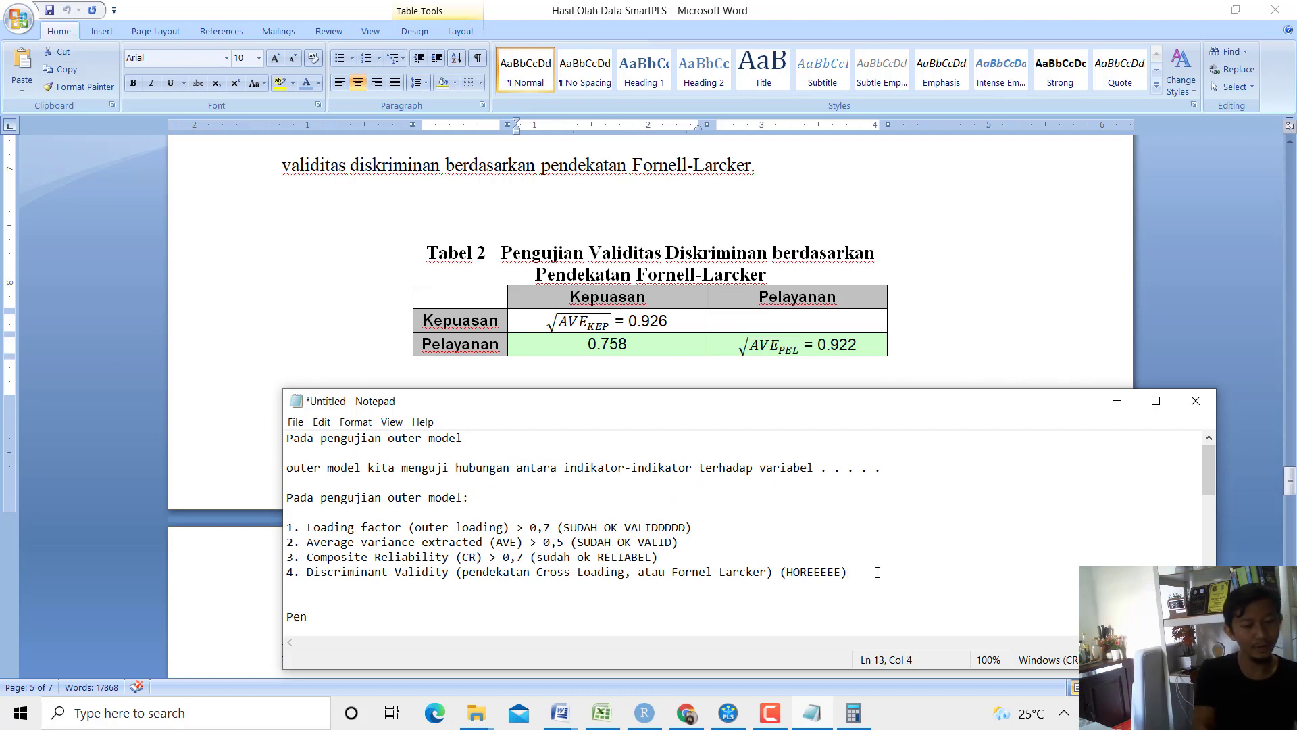
text(gujian Inn)
key(BackSpace)
key(BackSpace)
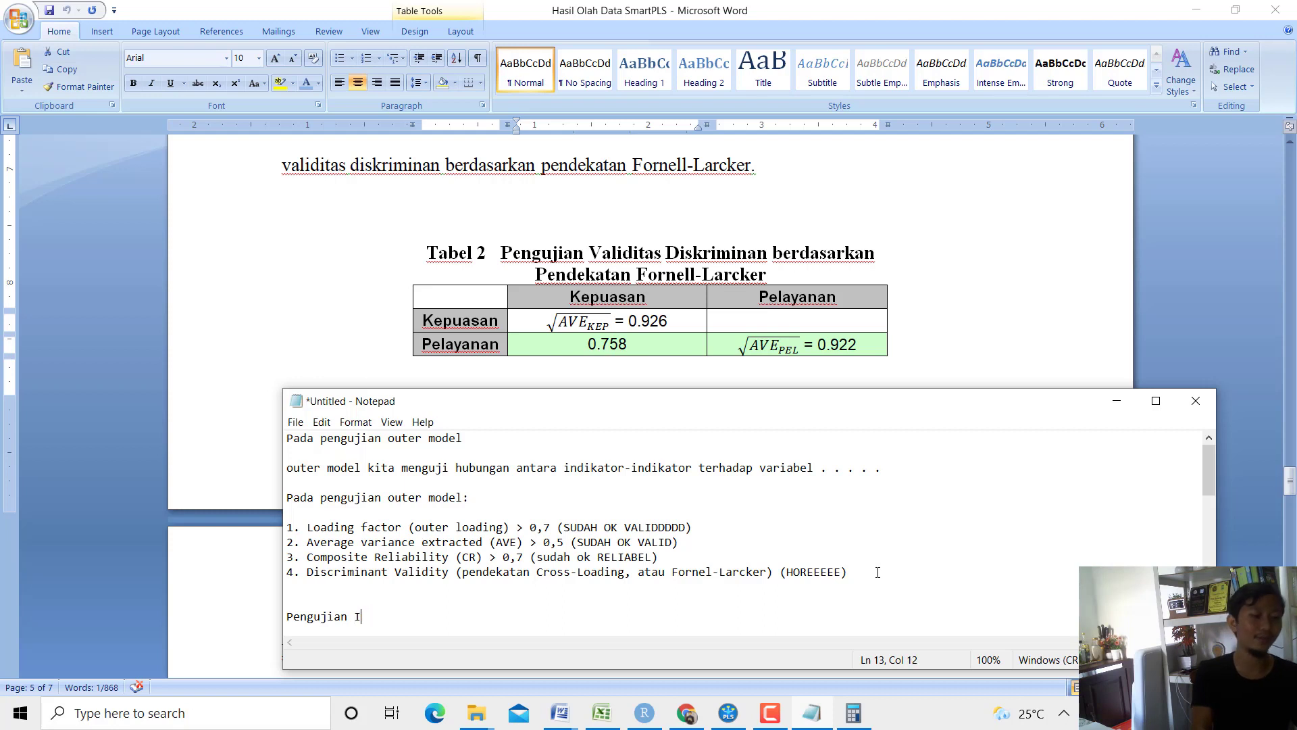
text(NNER MODEL)
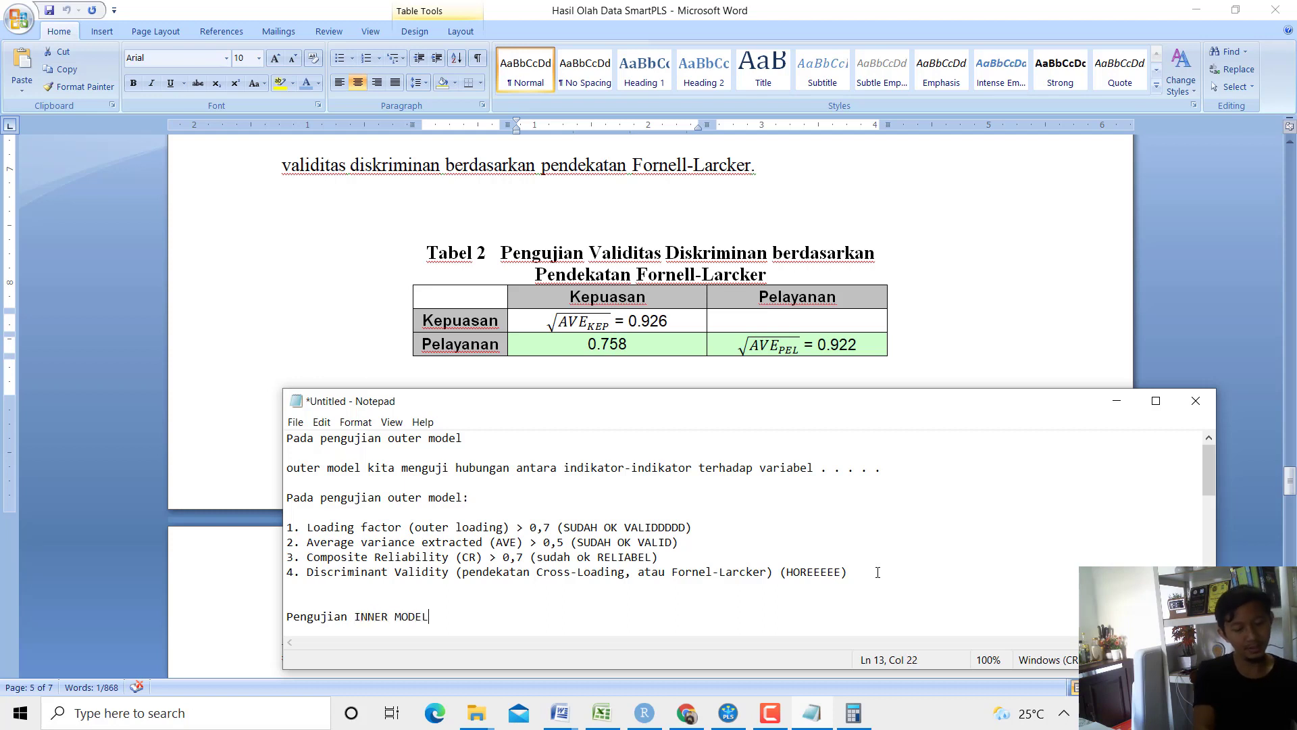
text( 9)
key(BackSpace)
text((PENGUJIAN HI)
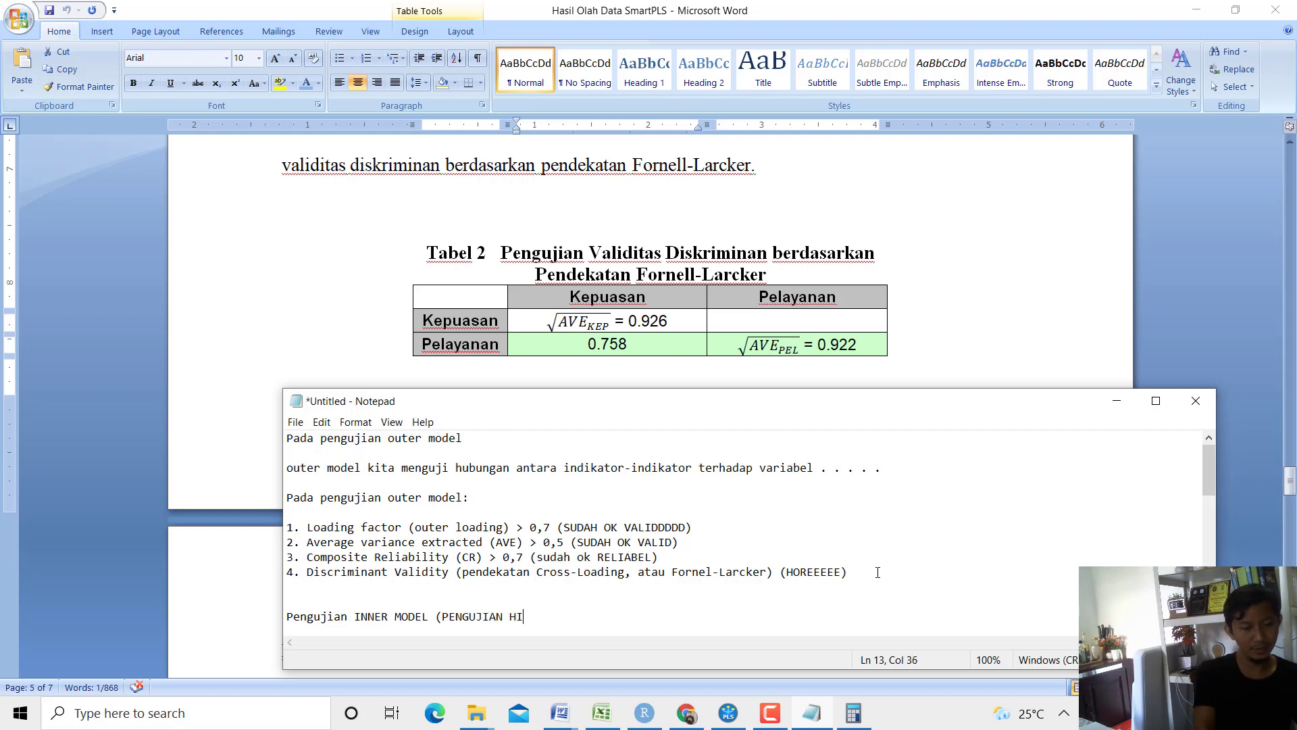
text(POTESIS)
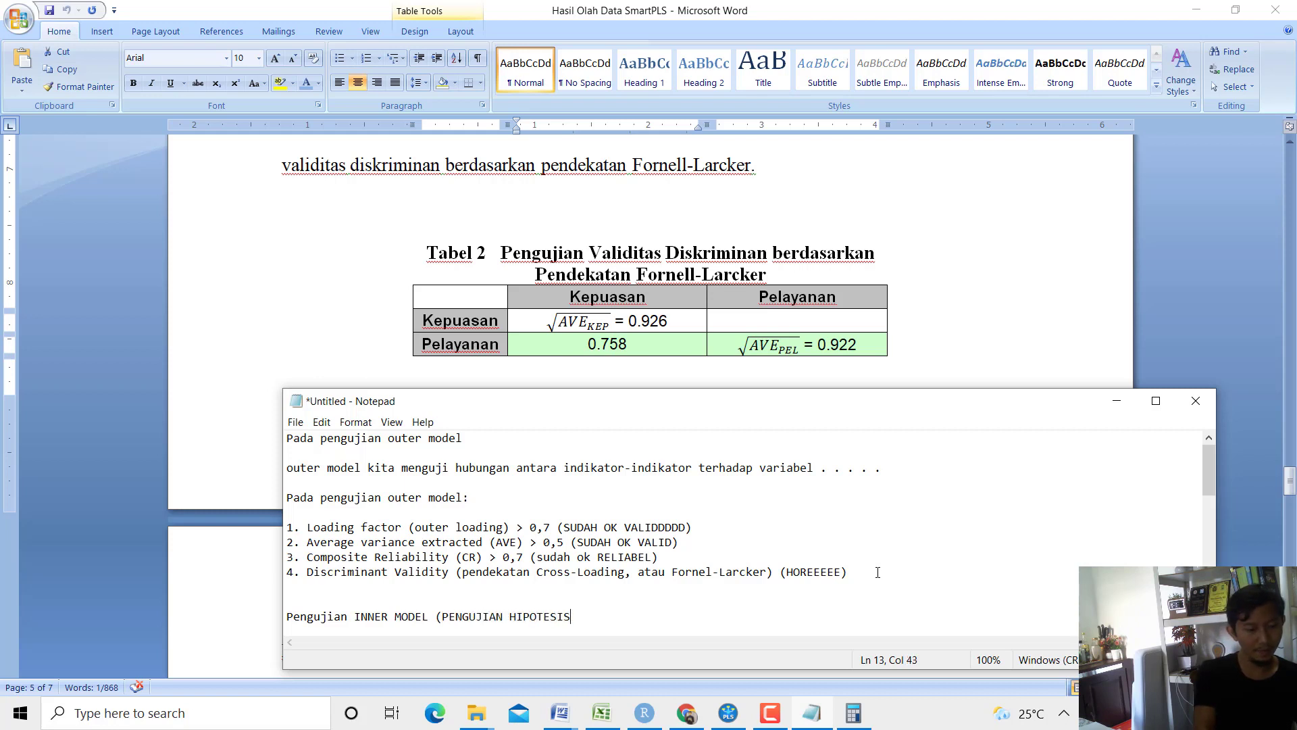
text())
Write the question "Apakah pelayanan berpengaruh signifikan terhadap KEPUASAnn" below the inner model heading, separated by a blank line.
key(Return)
key(Return)
text(Apaka)
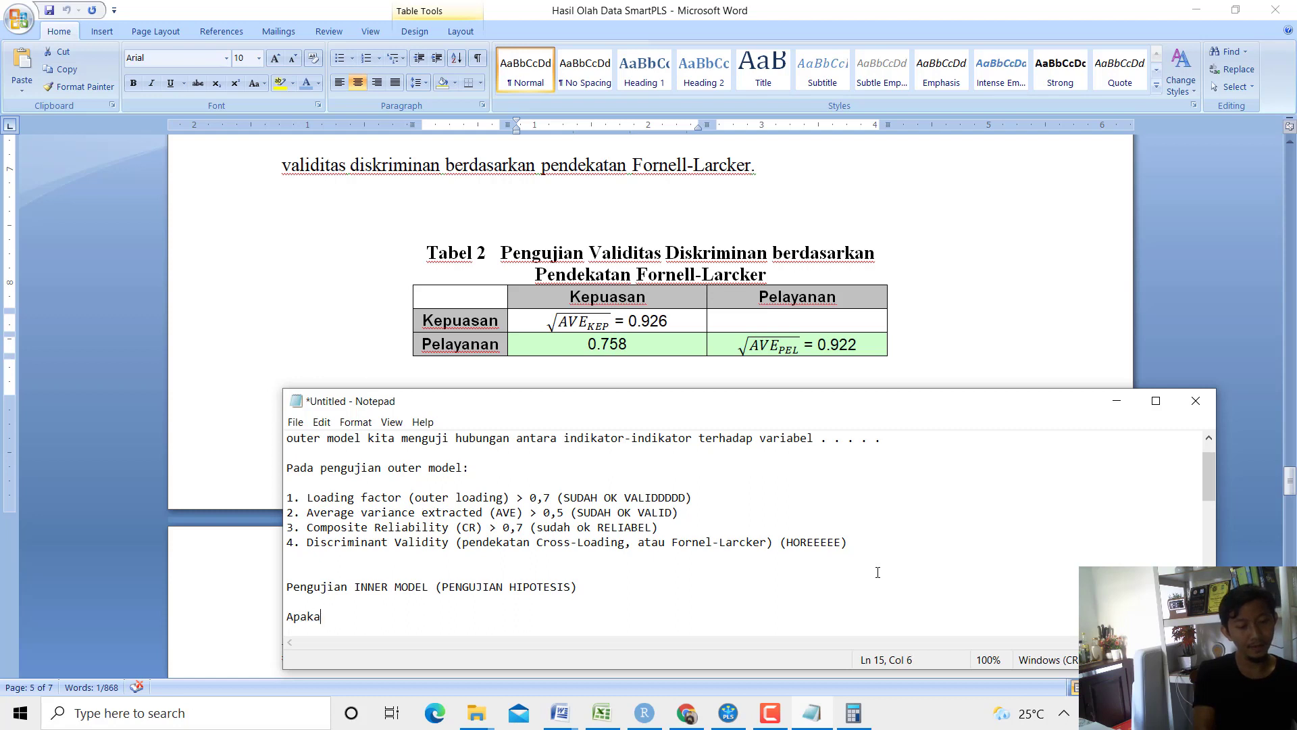
text(h pelayanan berpengaruh)
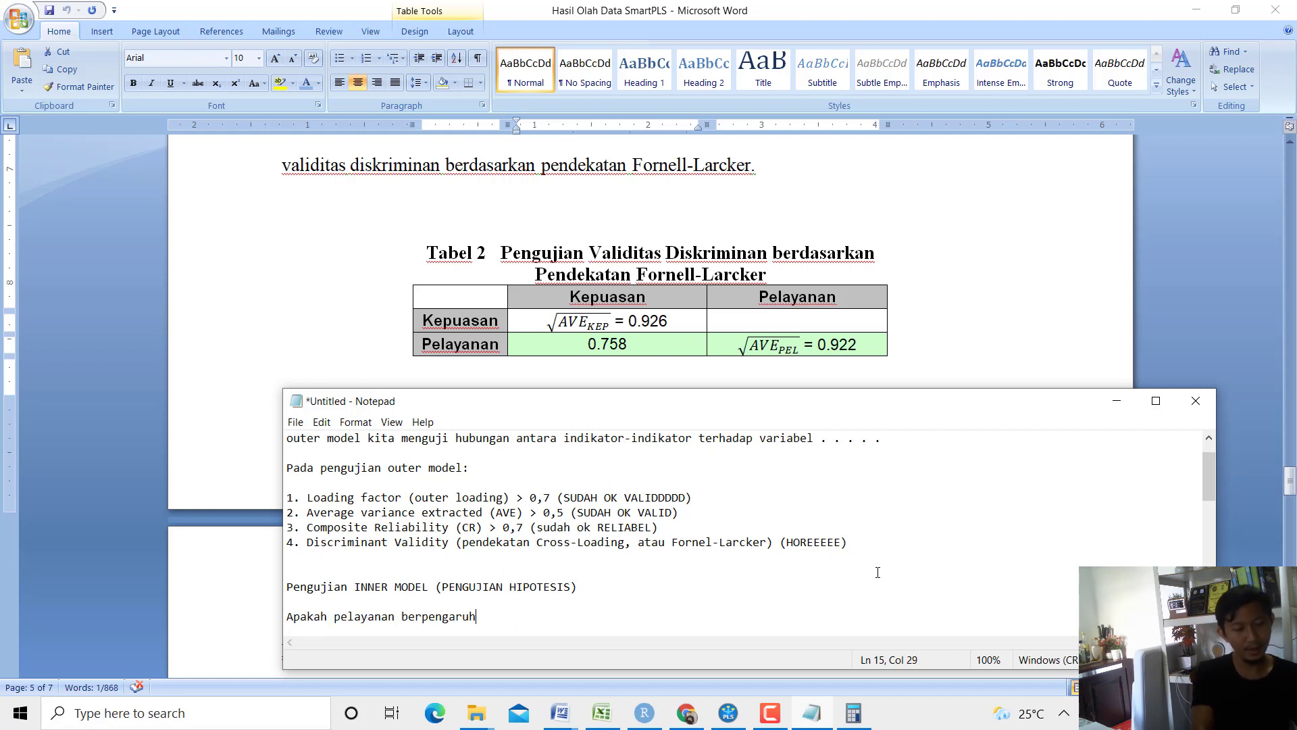
text( signifikan te)
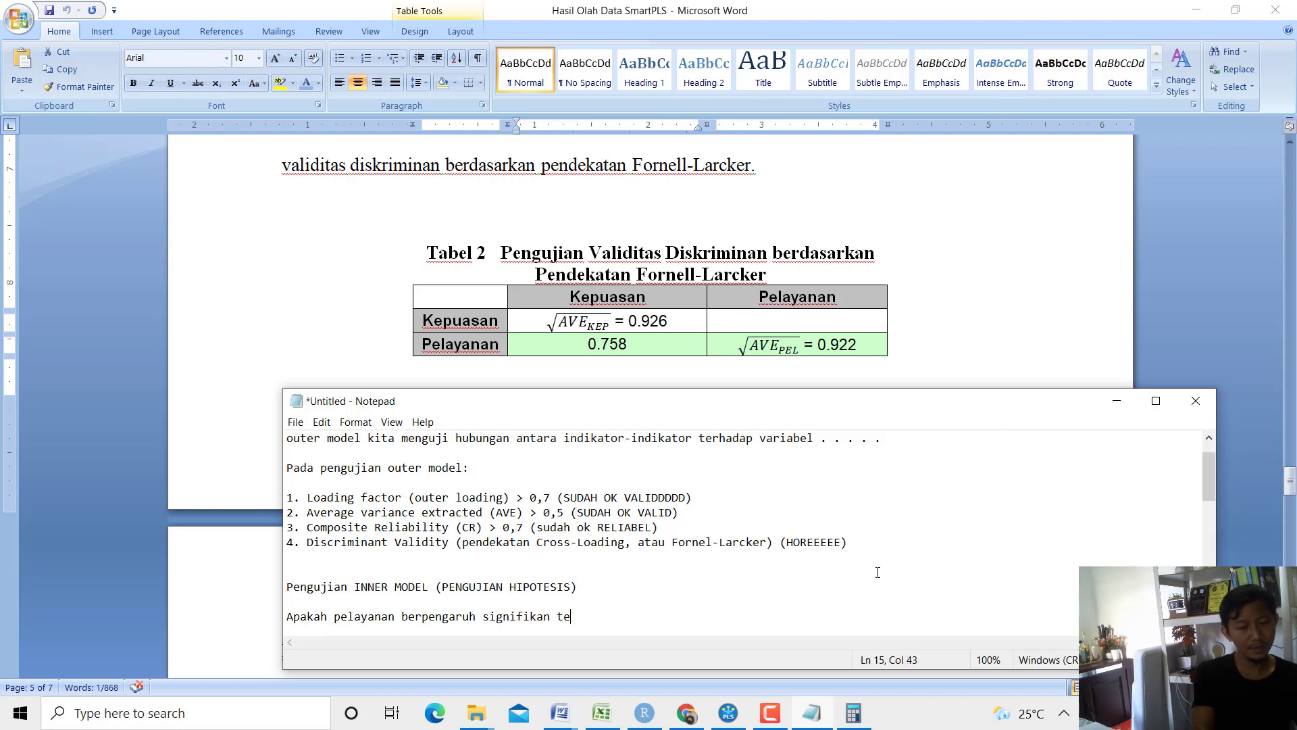
text(rhadap KEPUASAnn)
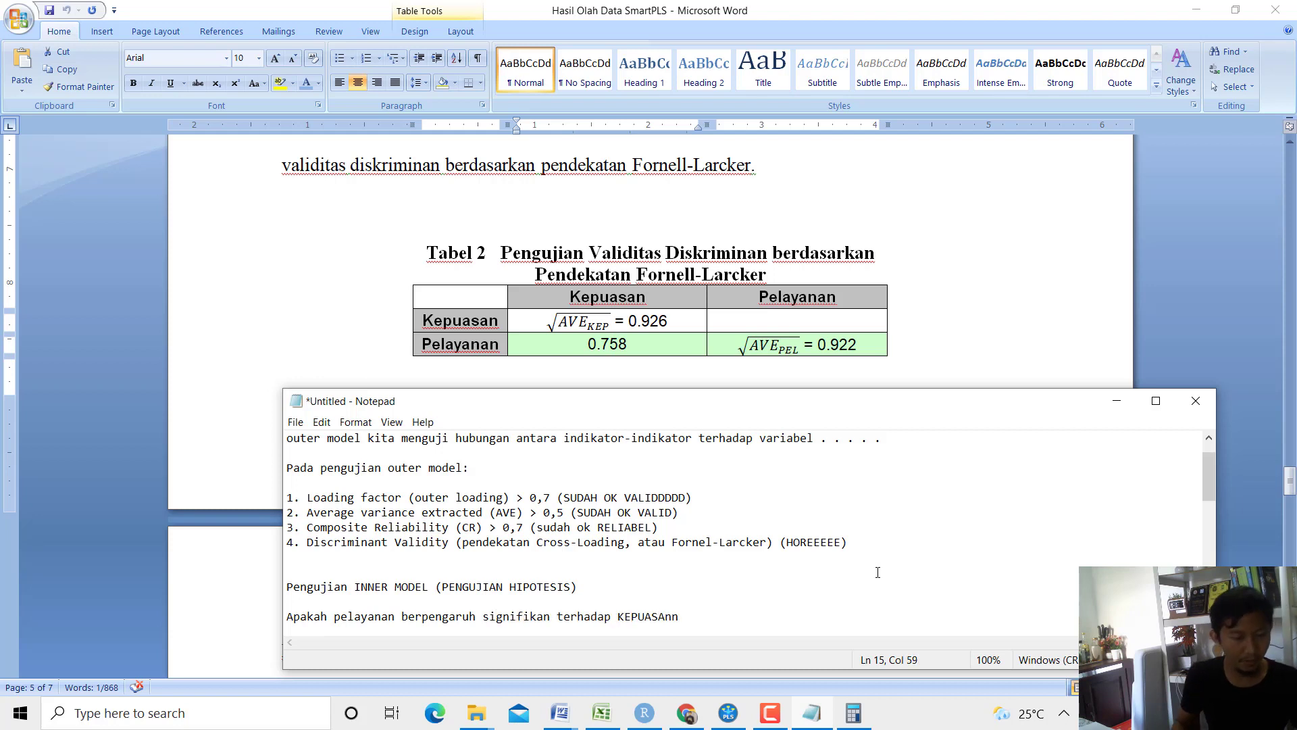
Switch to the path model in SmartPLS and run Complete Bootstrapping with 500 subsamples, two-tailed at significance level 0.05.
key(alt+Tab)
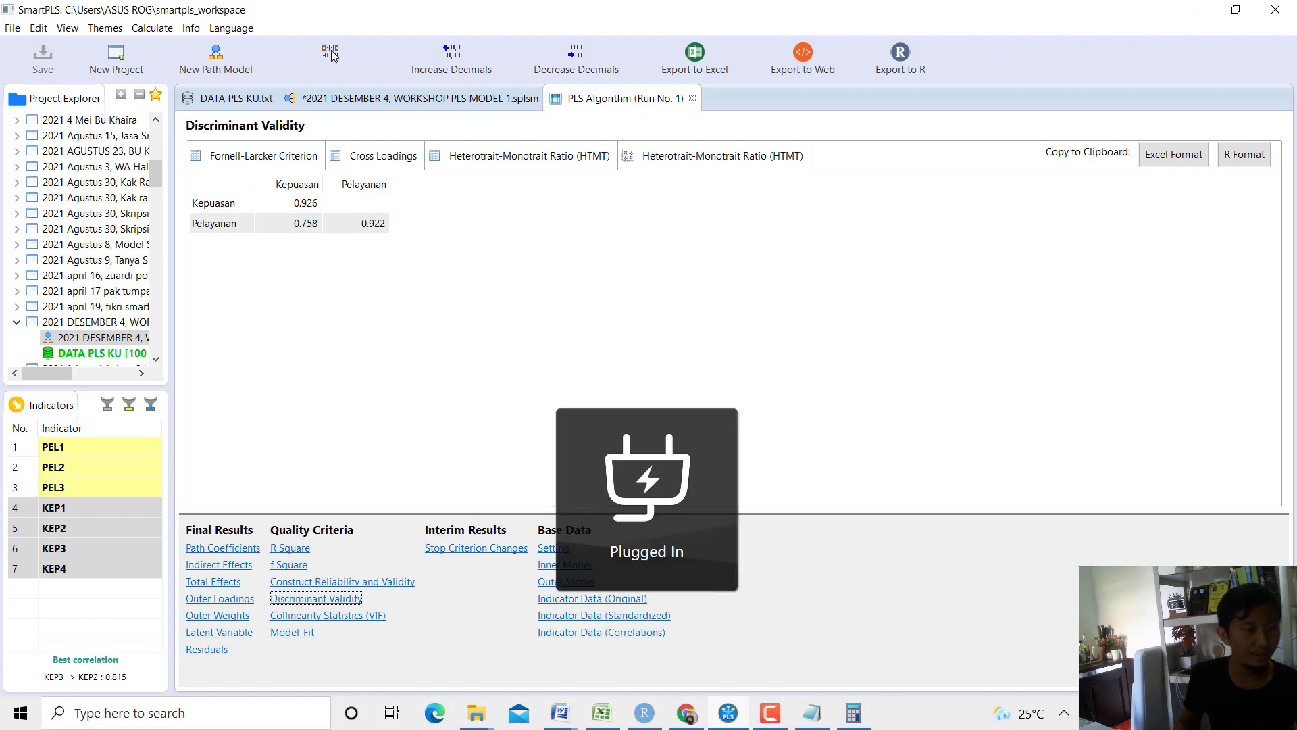
click(358, 100)
click(152, 28)
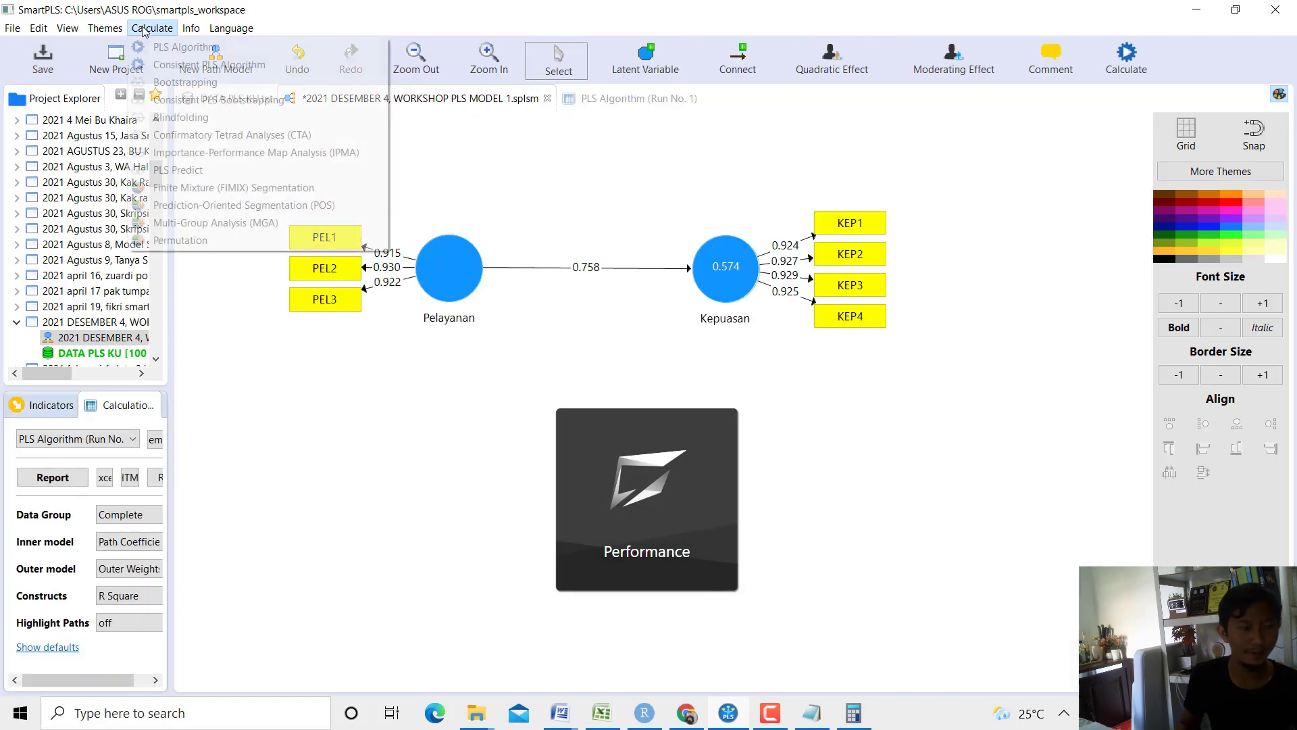
click(184, 83)
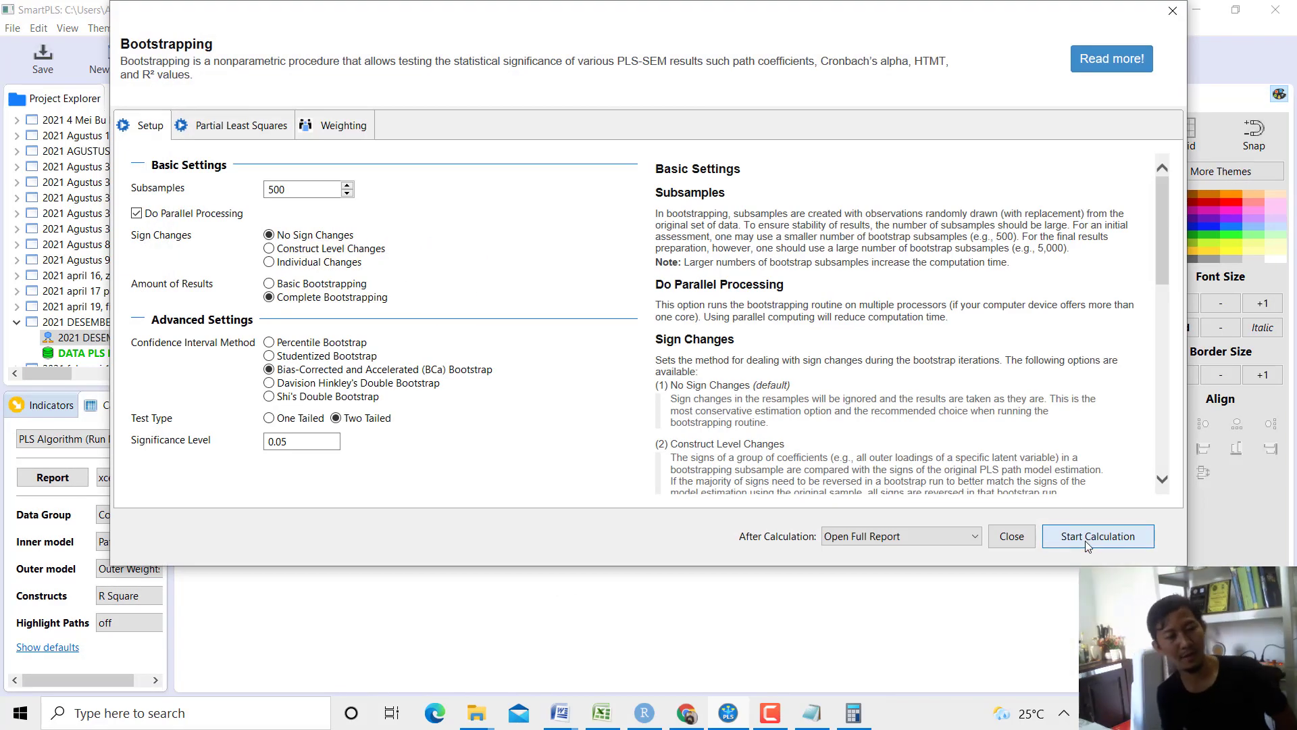
click(1085, 540)
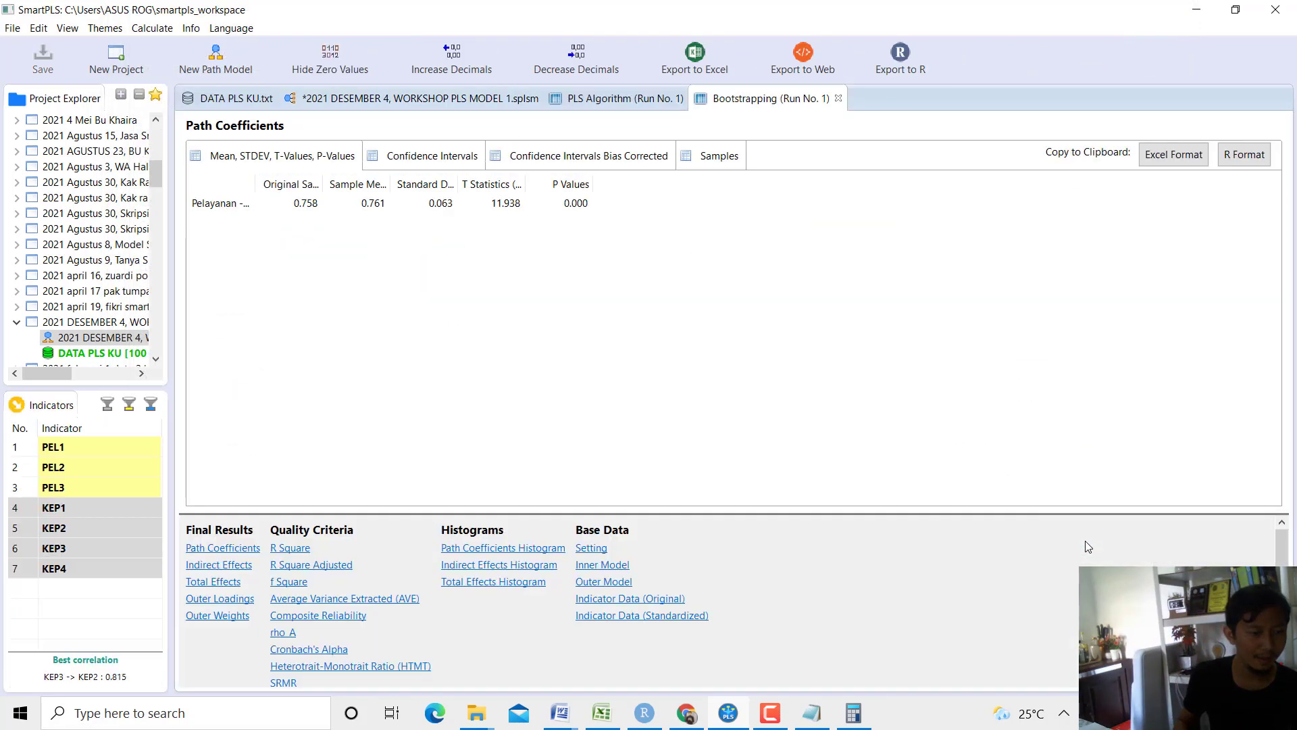
Widen the bootstrapped Path Coefficients columns to show the full headings through T Statistics, and switch to the Notepad notes.
drag(325, 189, 551, 189)
click(423, 208)
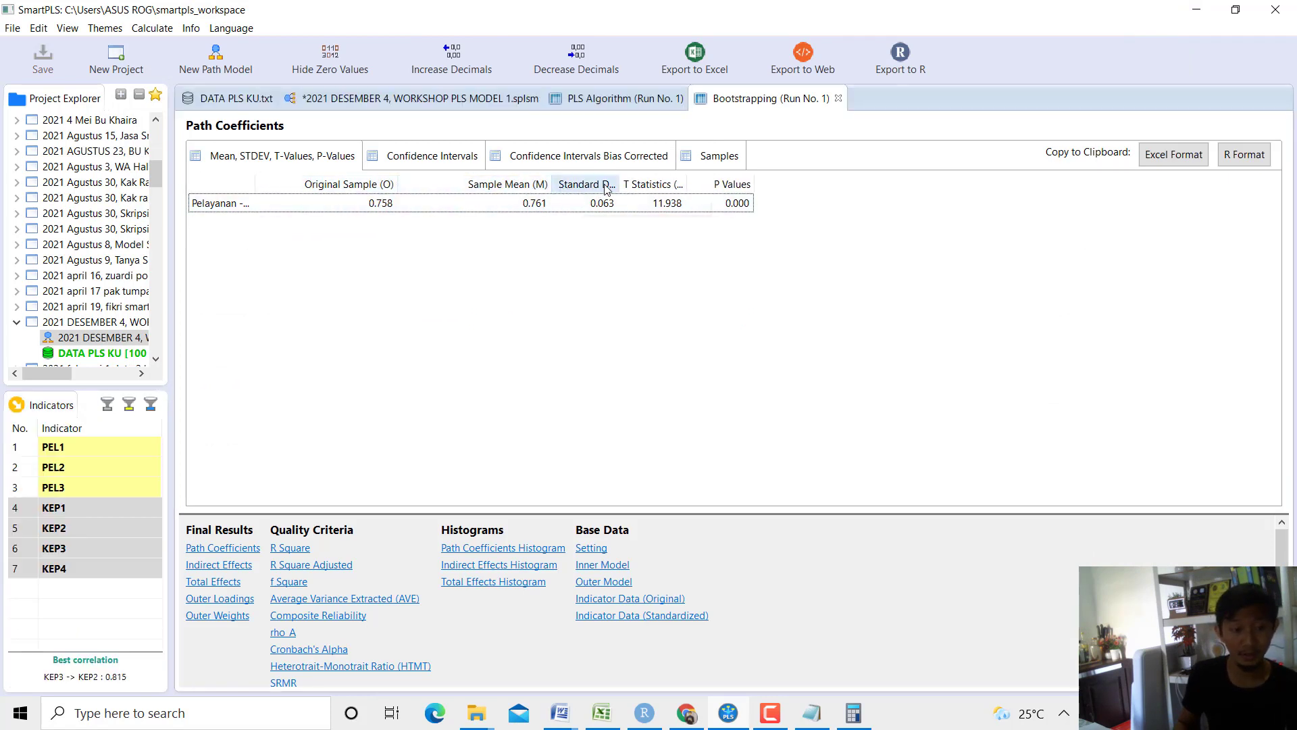
drag(619, 186, 831, 185)
click(813, 711)
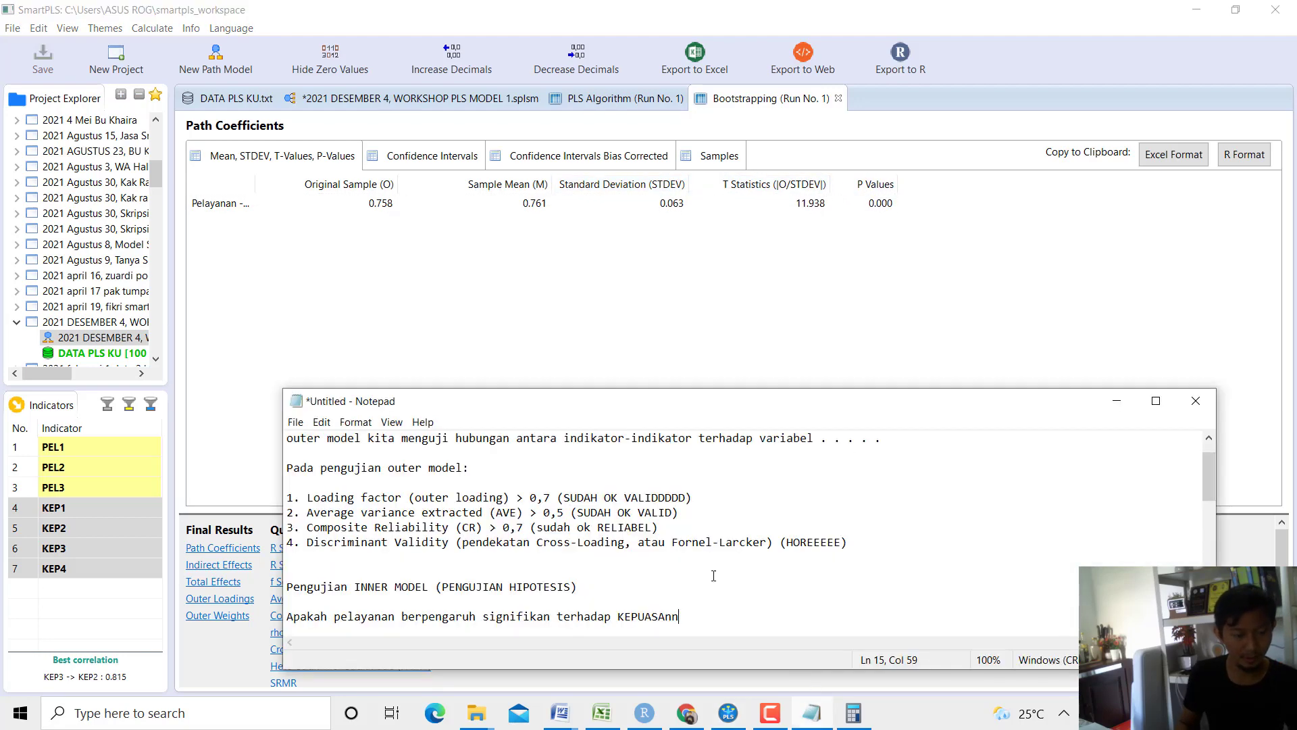
Begin a new note a few blank lines below the Fornel & Larcker paragraph with "Diketahui nilai koefisien jalur" and the start of "pelayanan".
scroll(825, 538, down, 15)
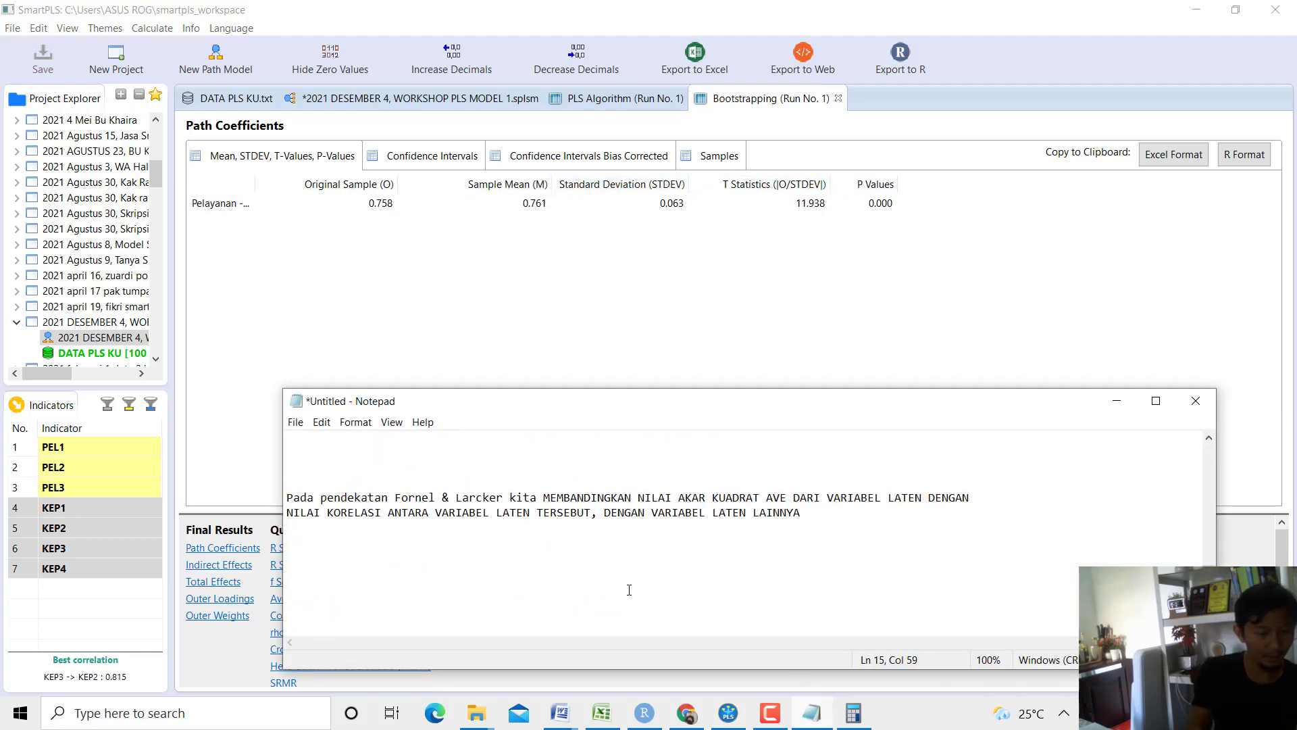
click(629, 590)
text(D)
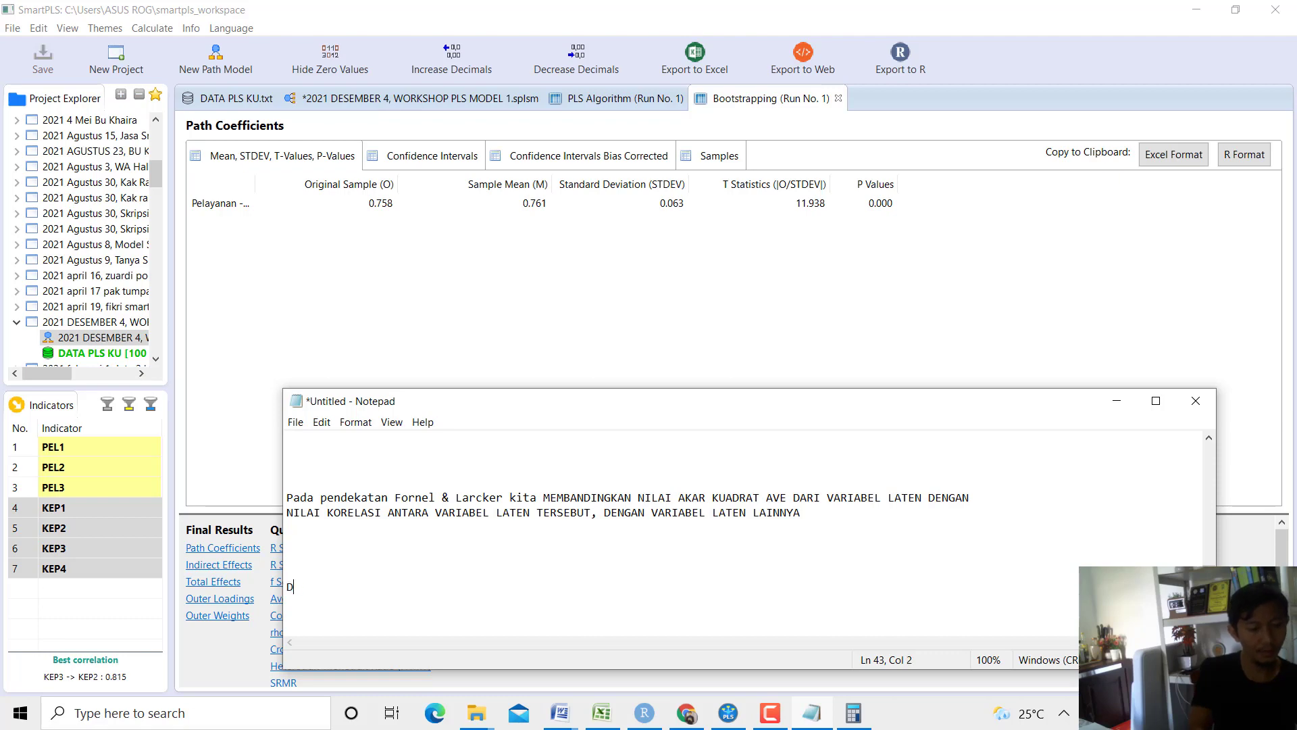
text(iketahui nilai k)
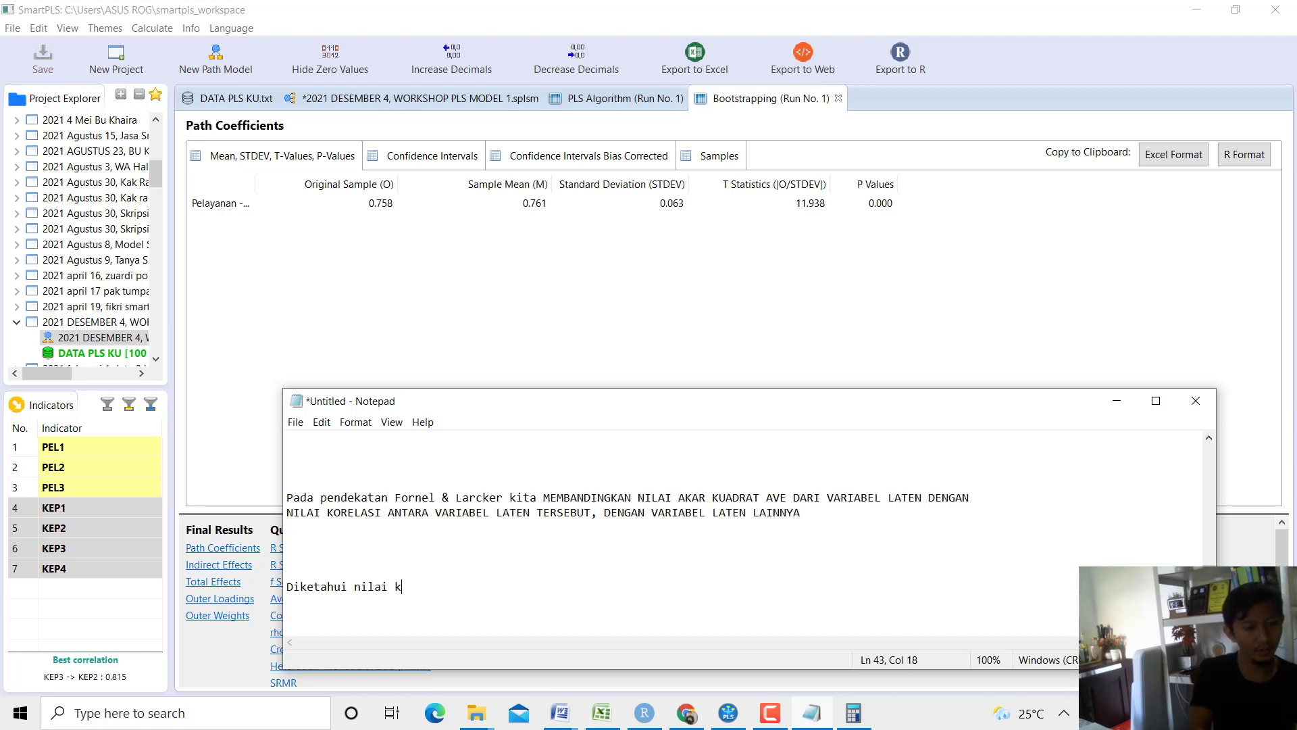
text(oefisien jalur )
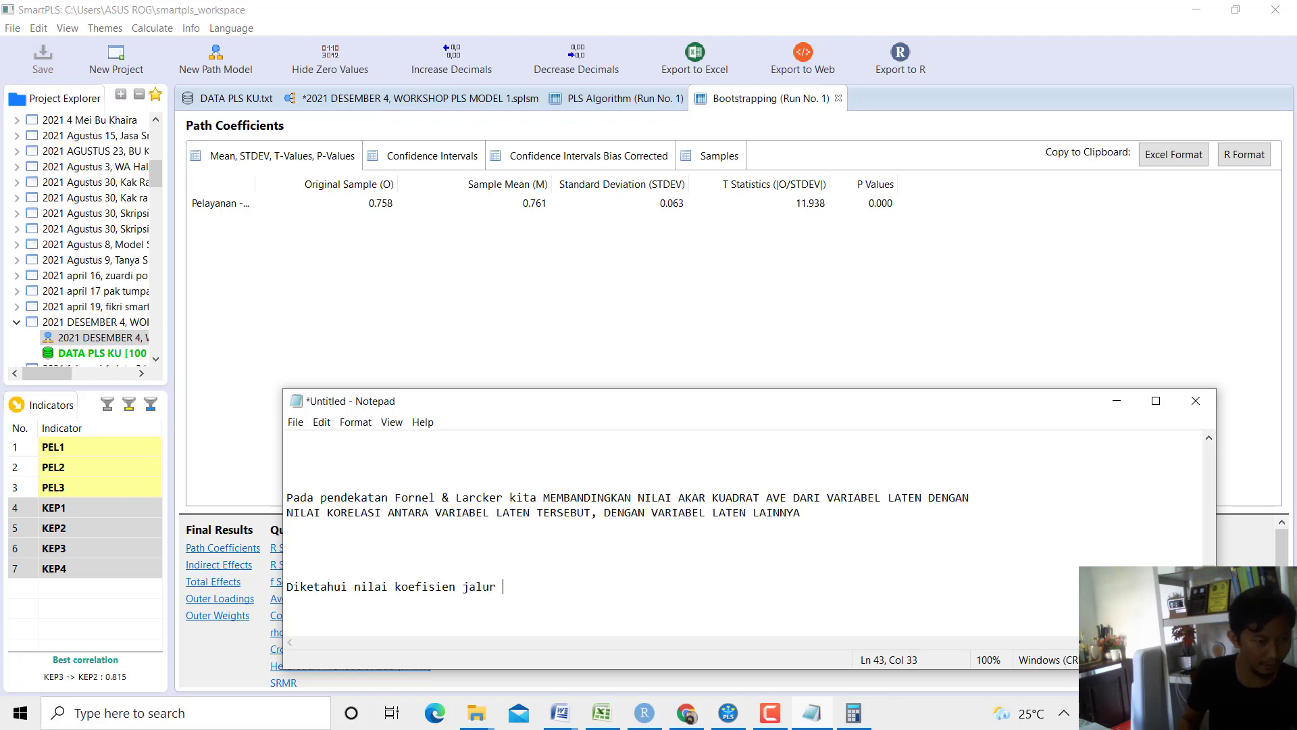
text(pelayah)
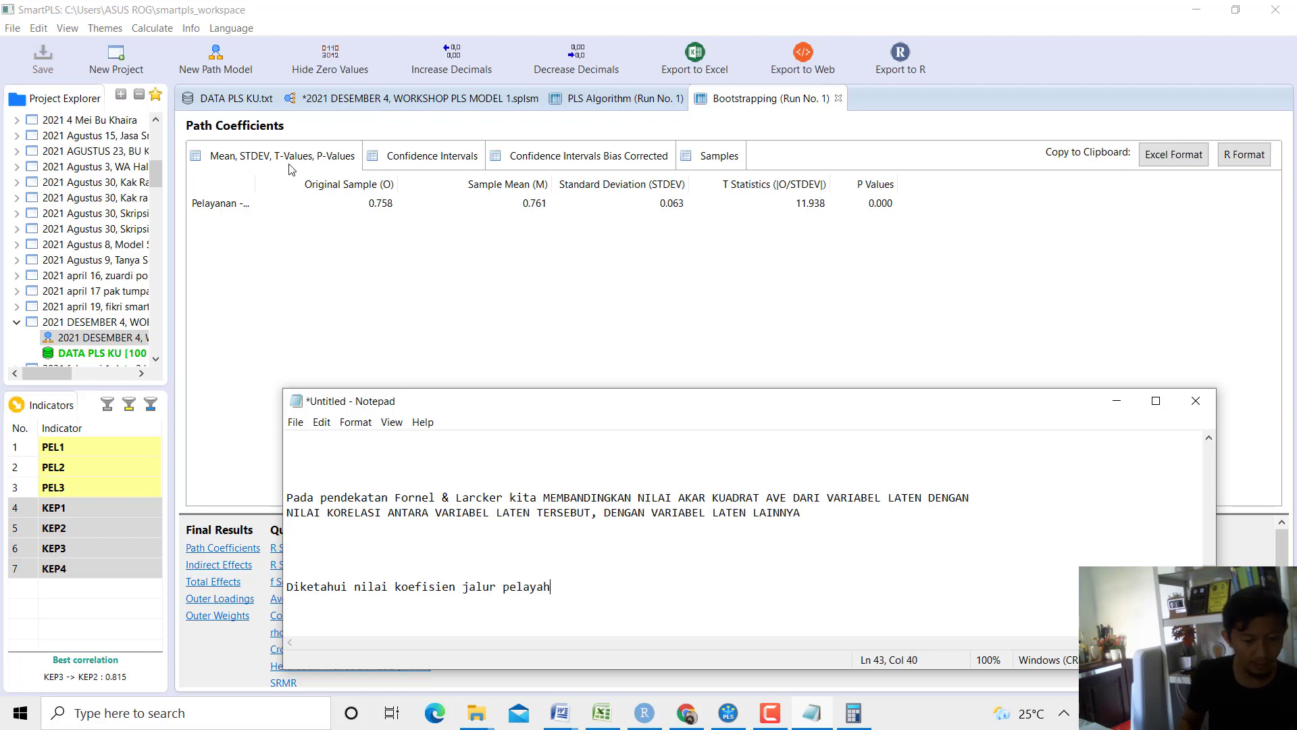
Return to the Notepad notes and continue the sentence so it reads "Diketahui nilai koefisien jalur pelayanan terhadap kepuasan".
click(812, 714)
click(812, 715)
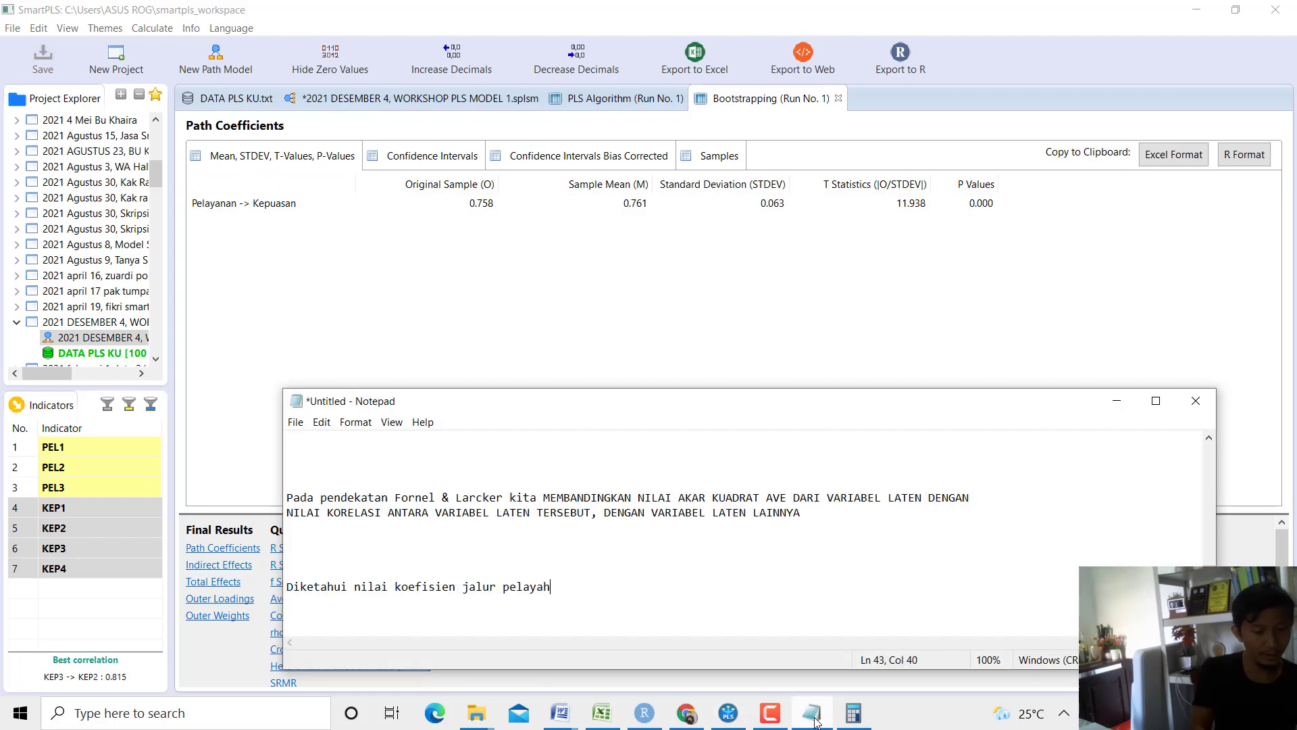
text(ai koefisien jalur pelayanan e)
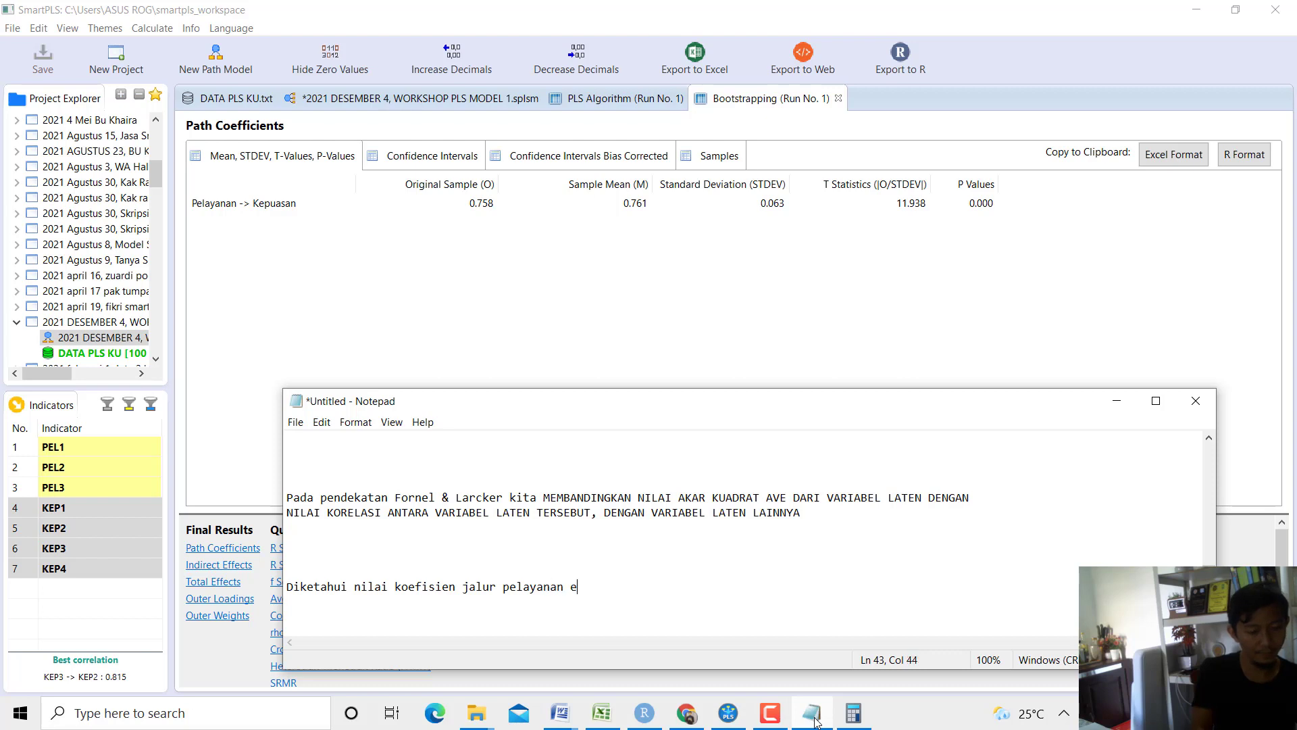
key(BackSpace)
text(terhadap kepuasan)
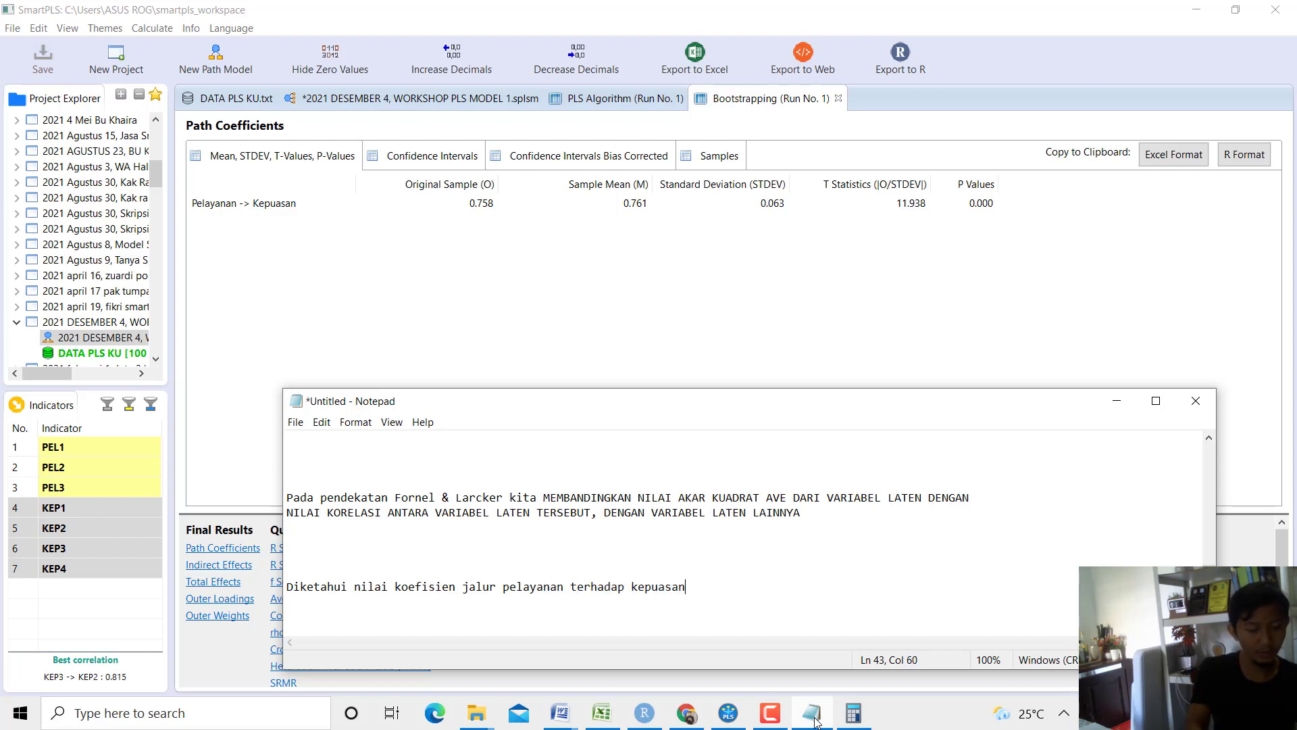
Complete the path coefficient sentence in the notes with "adalah 0,758 (kolom original sample), yakni bernilai positif.".
text( adalah 0,758 (kolom o)
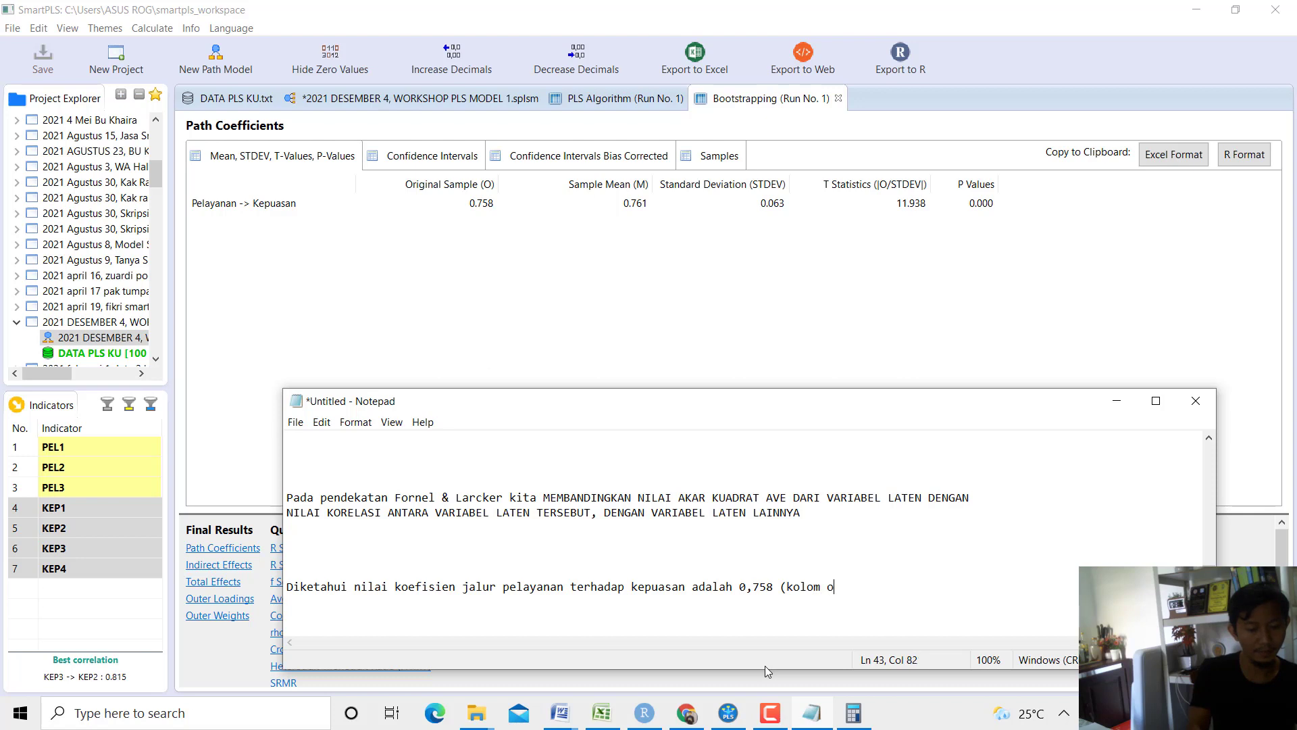
text(riginal sample),)
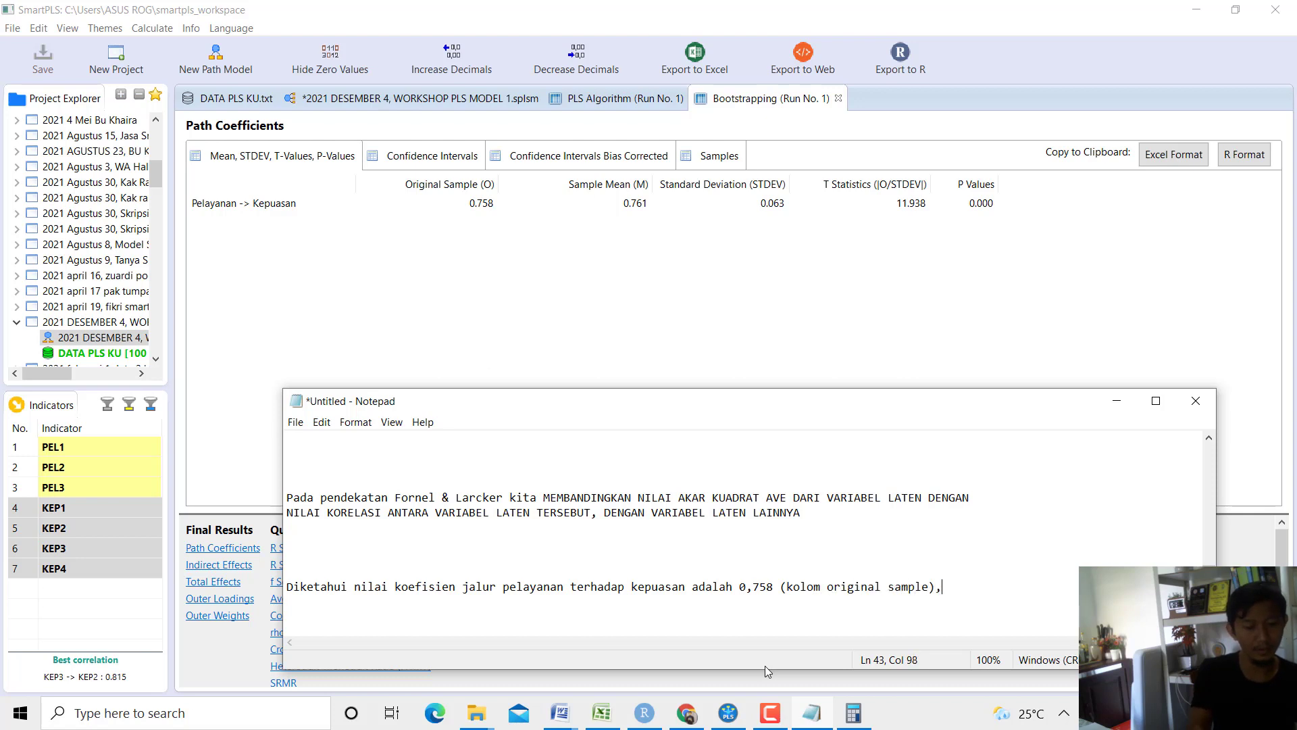
text( yakni ber)
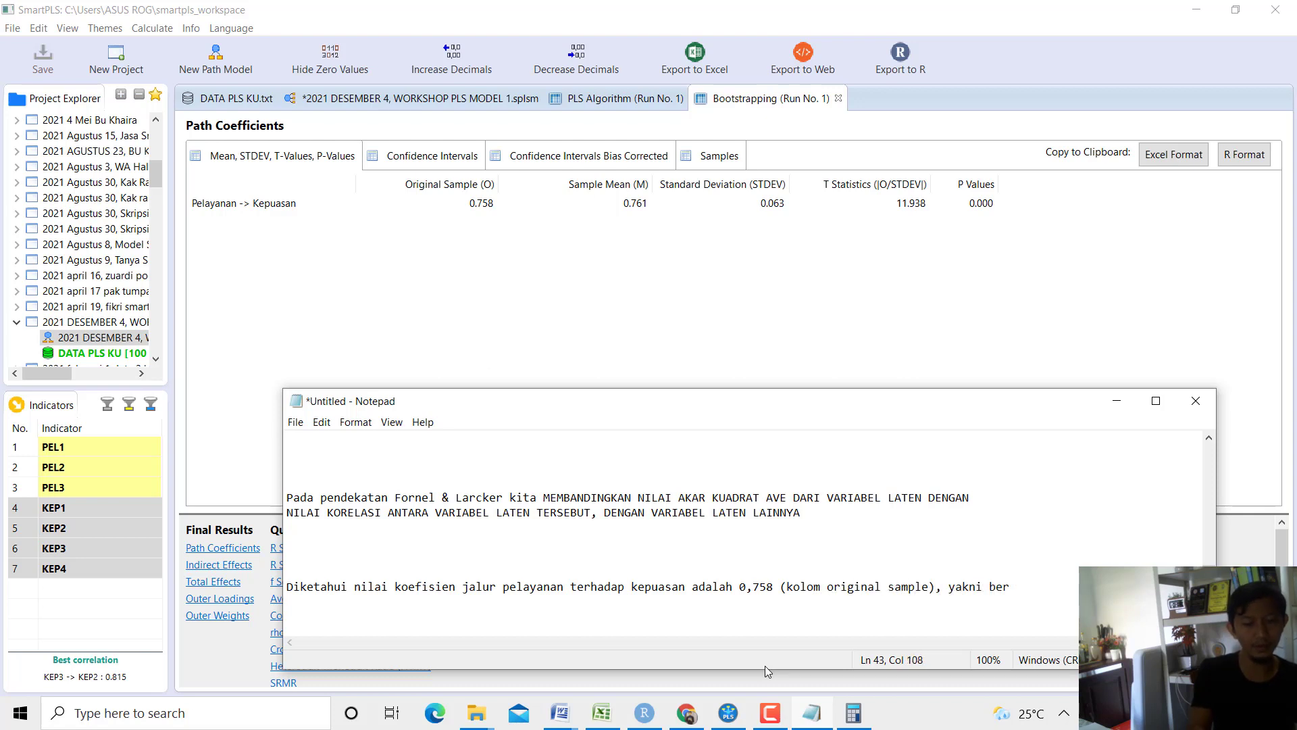
text(nilai positif)
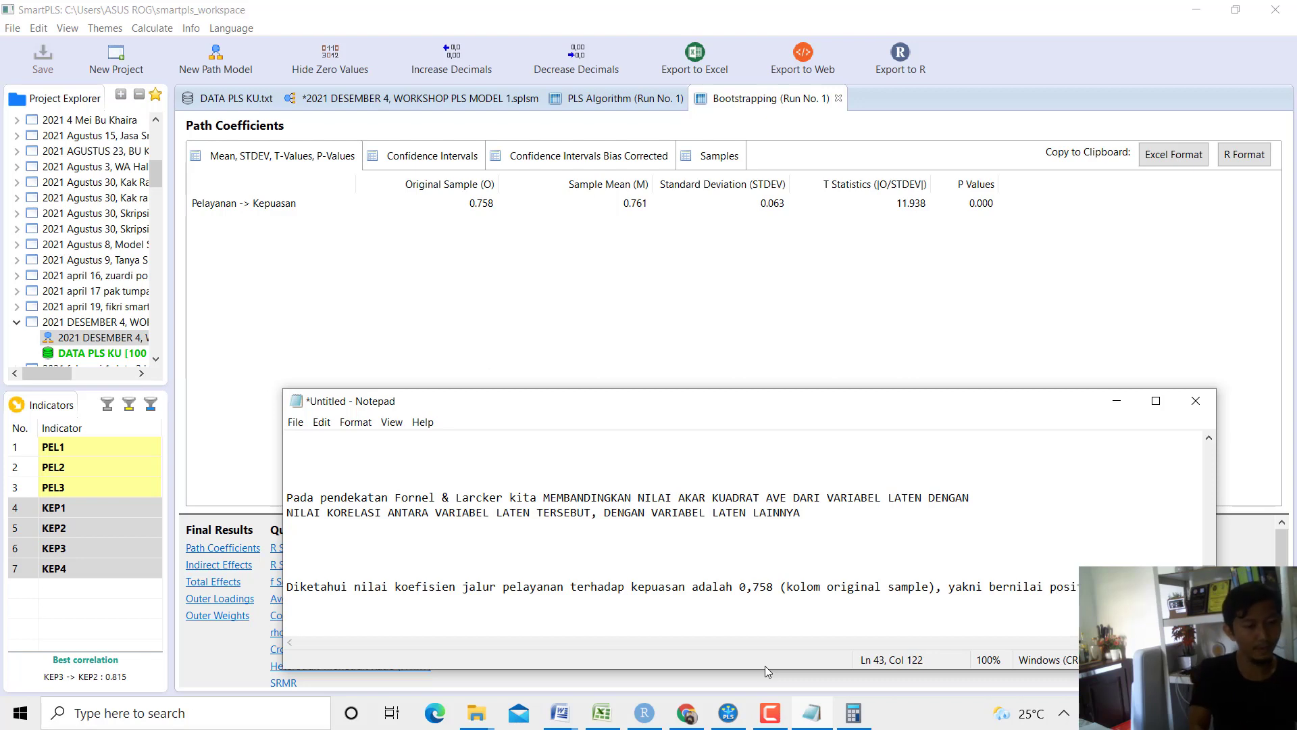
Add a separate line below the coefficient sentence reading "Arinya pelayanan berpengaruh positif terhadap kepuasan".
key(Return)
key(Return)
text(Arinya pe)
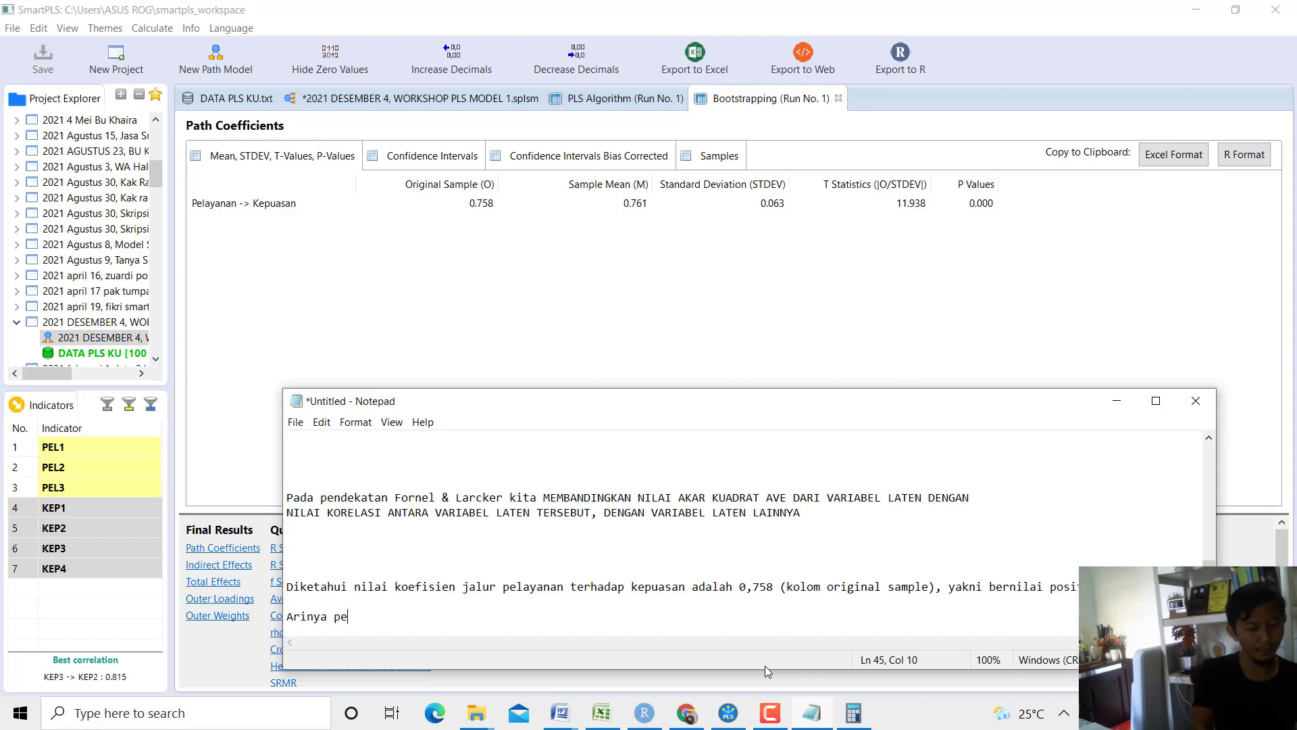
text(layanan b)
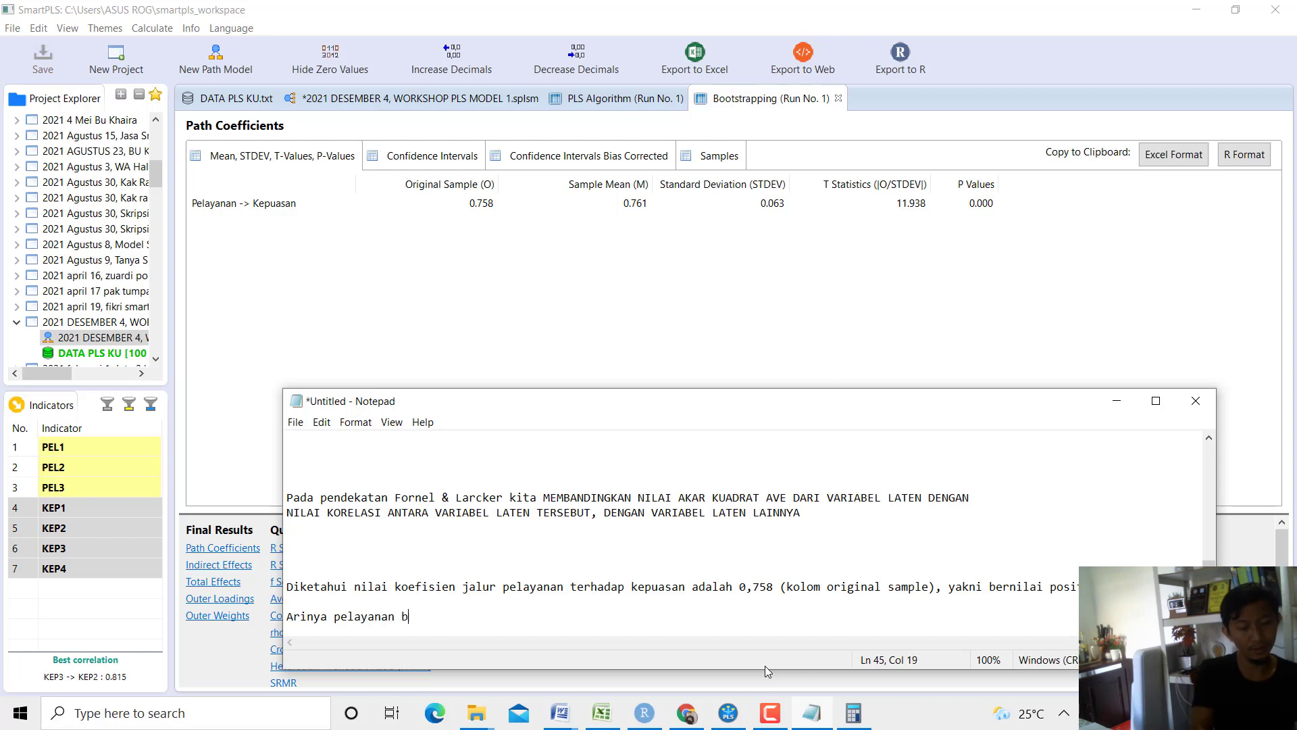
text(erpengaruh positif)
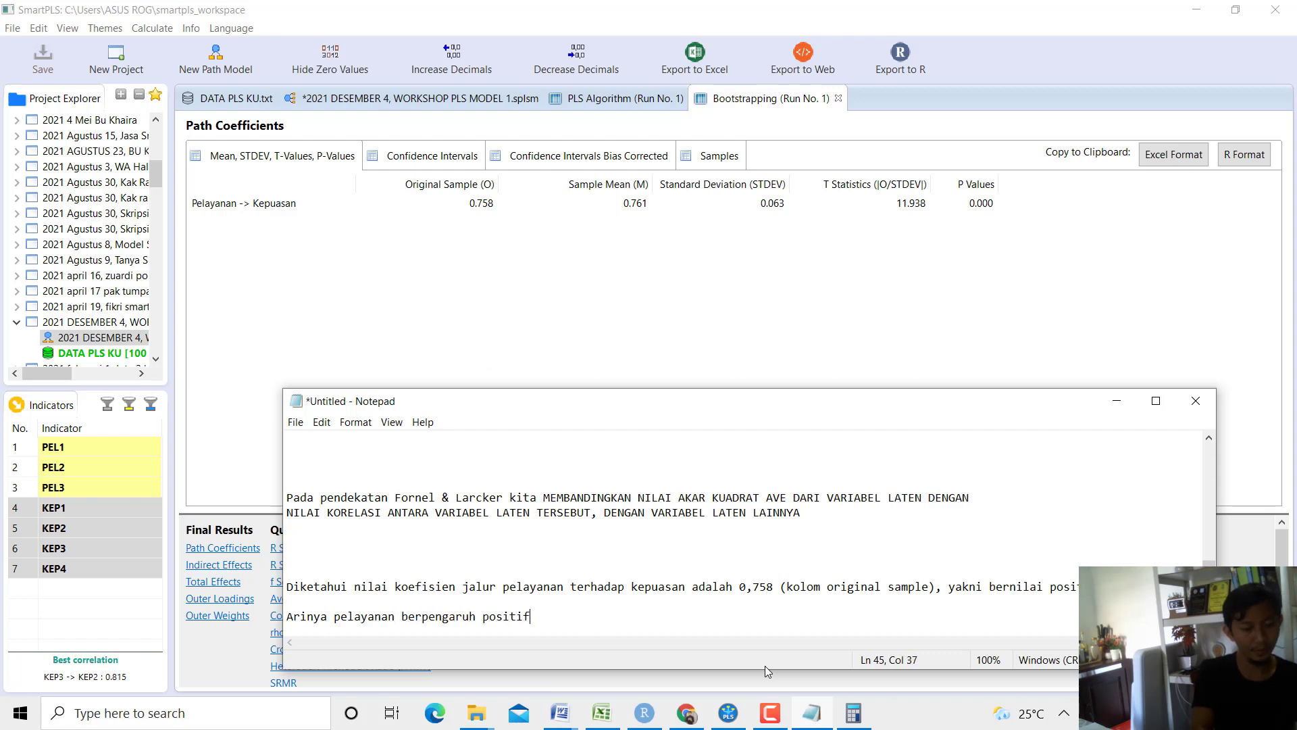
text( terhadap kepuasan)
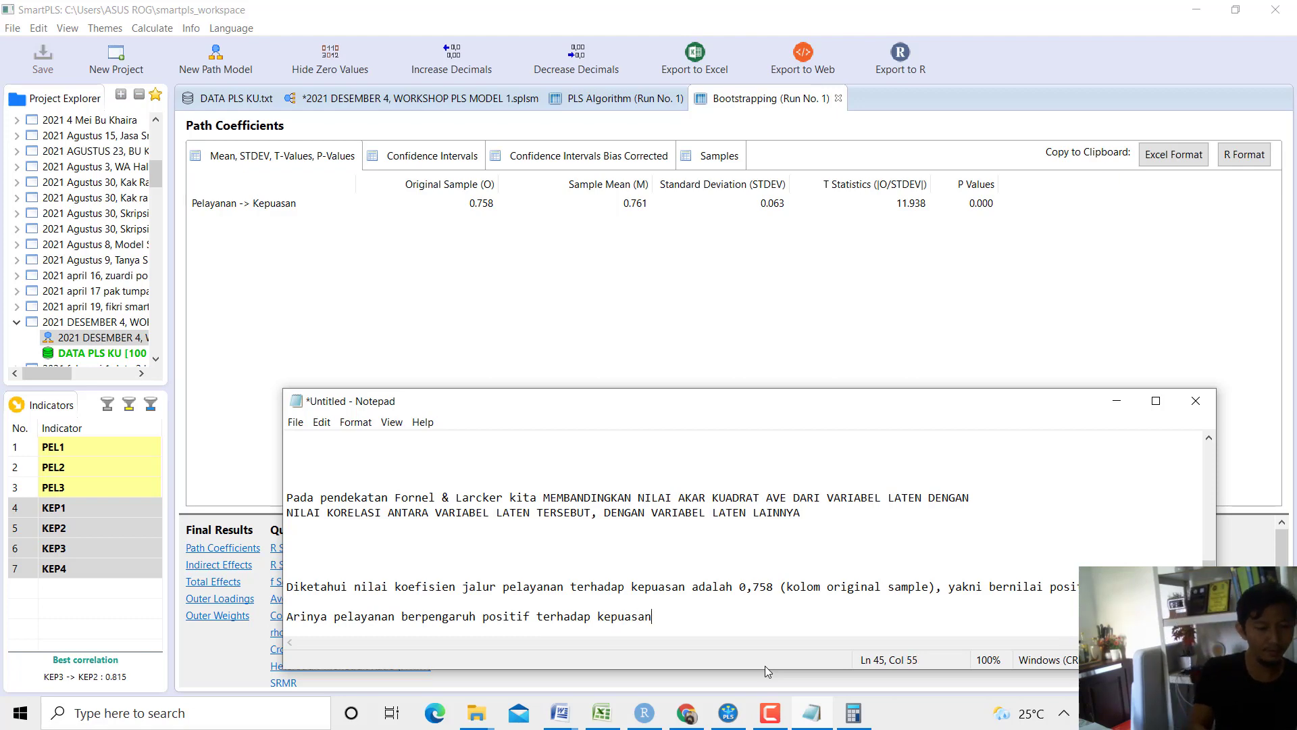
Begin another paragraph in the notes with the significance comparison "Diketahui nilai P-Values adalah 0,000 < 0,05".
key(Return)
key(Return)
text(Diket)
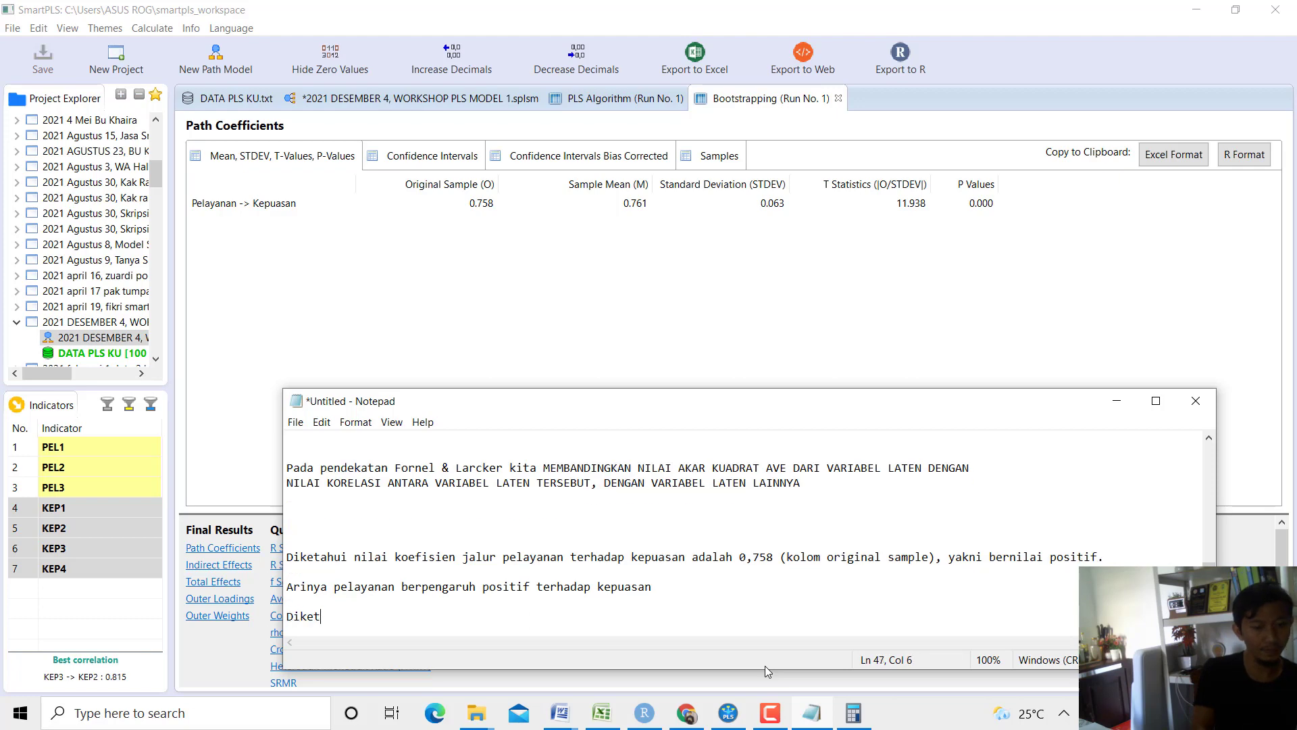
text(ahui nilai P-Values adala)
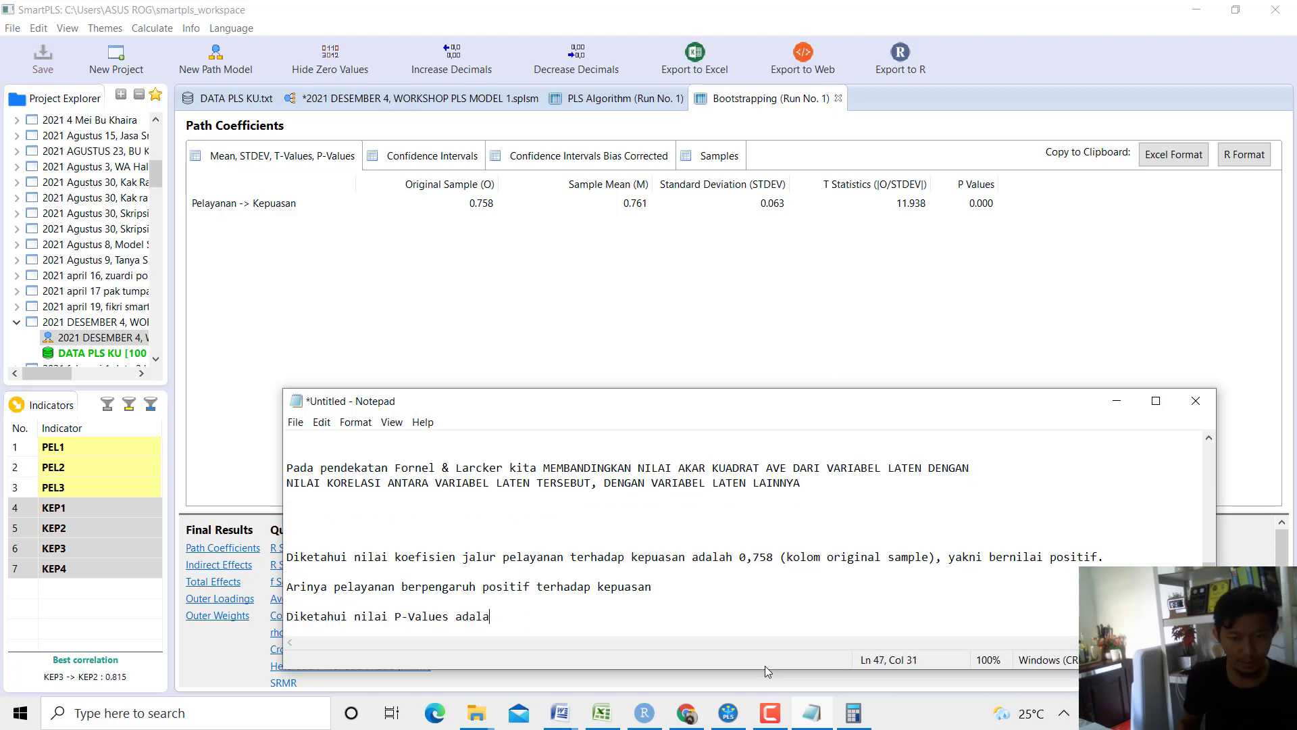
text(h )
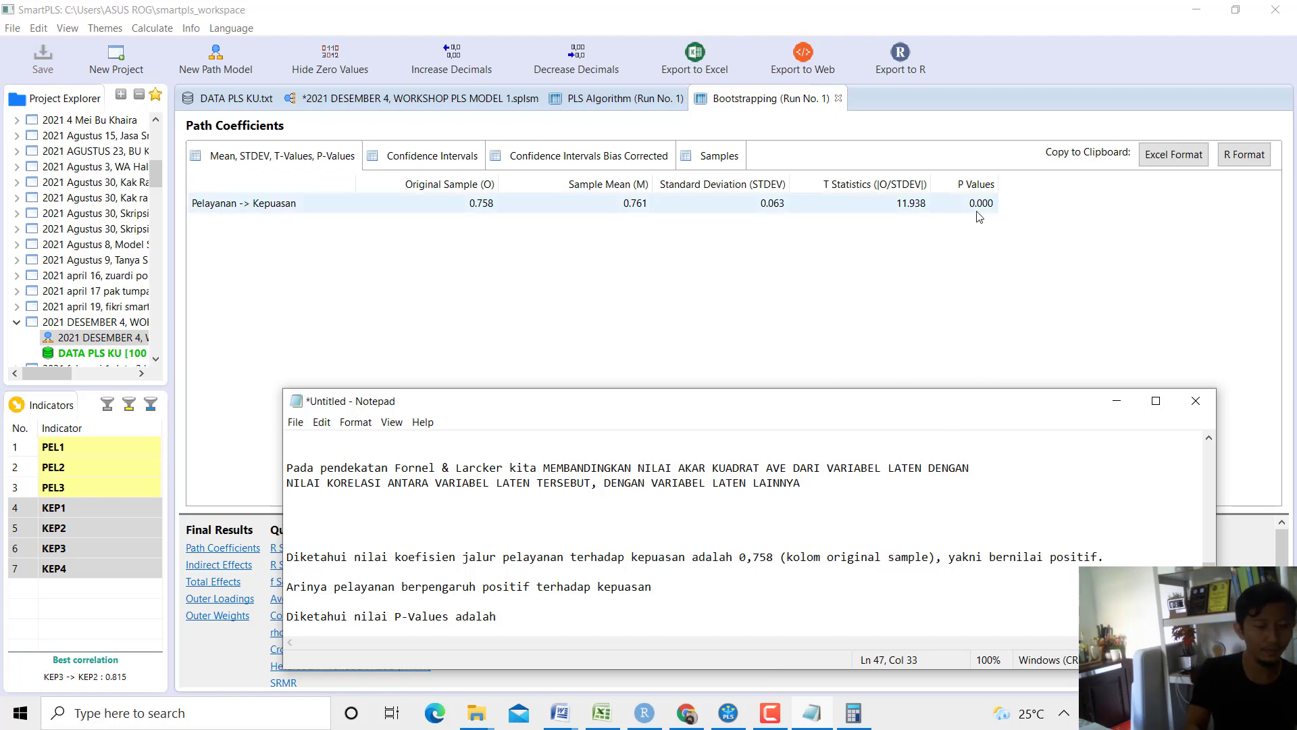
text(0,00)
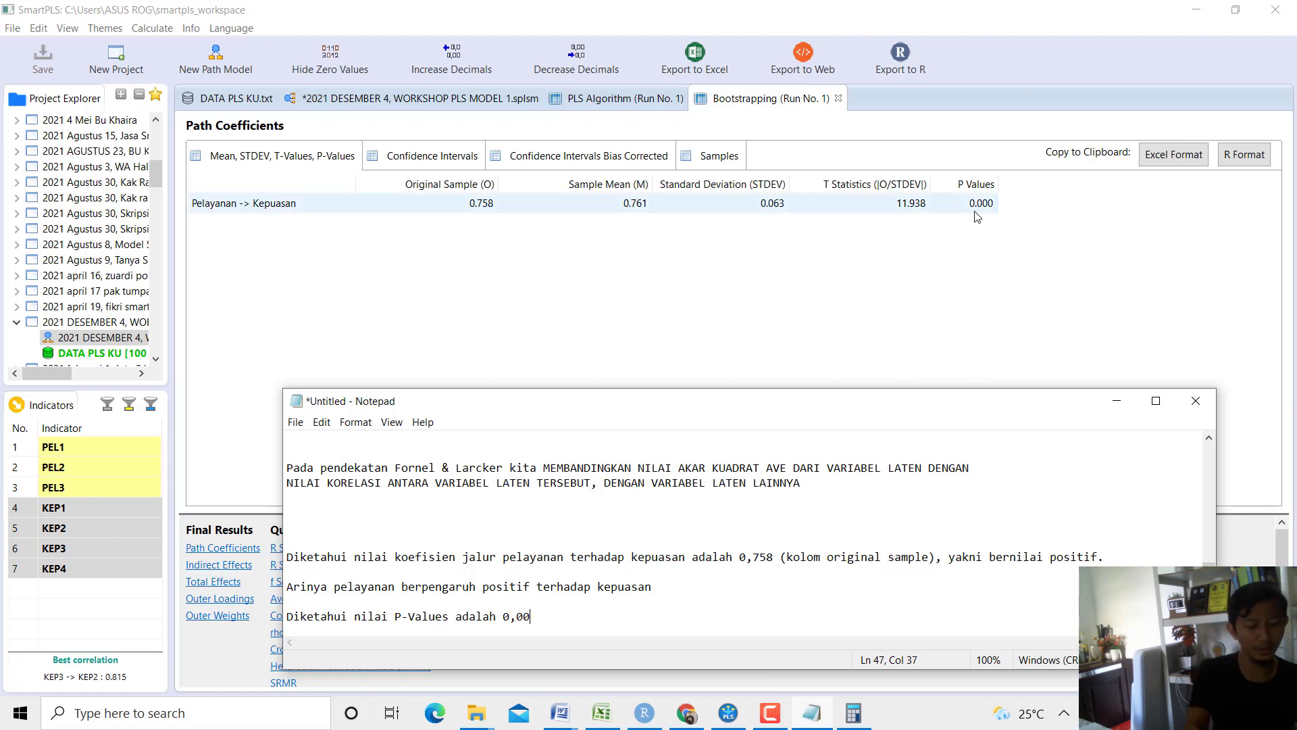
text(0 < 0,05)
key(BackSpace)
Finish the P-Values sentence with the conclusion ", maka disimpulkan pelayanan berpengaruh SIGNIFIKAN terhadap KEPUASN".
text(, maka disim)
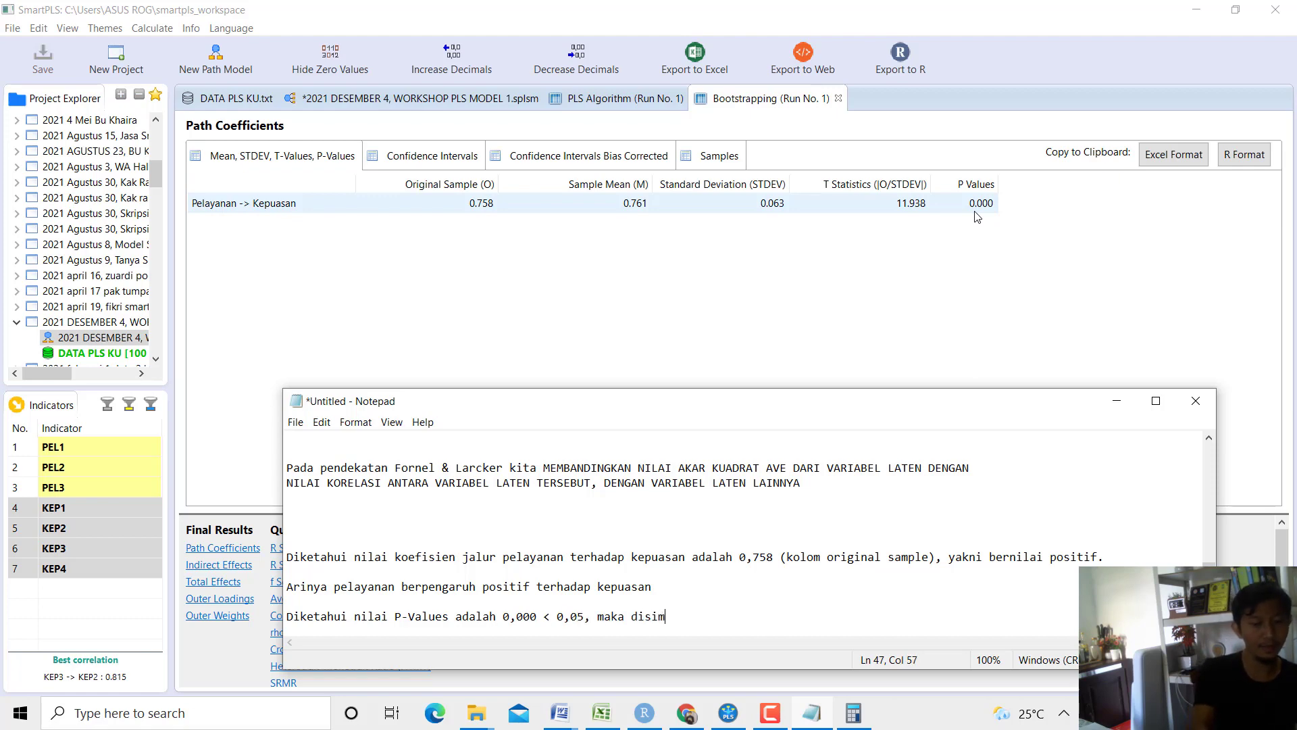
text(pulkan pelayan)
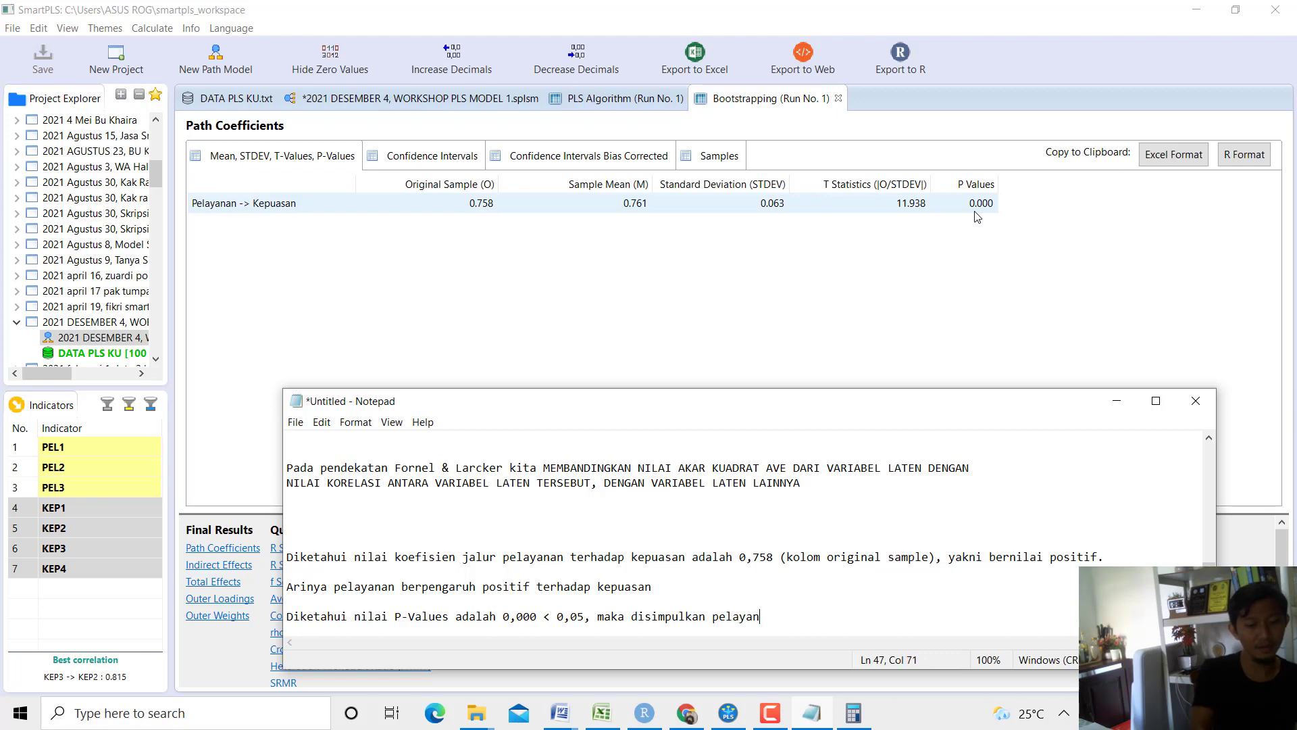
text(an berpengaruh )
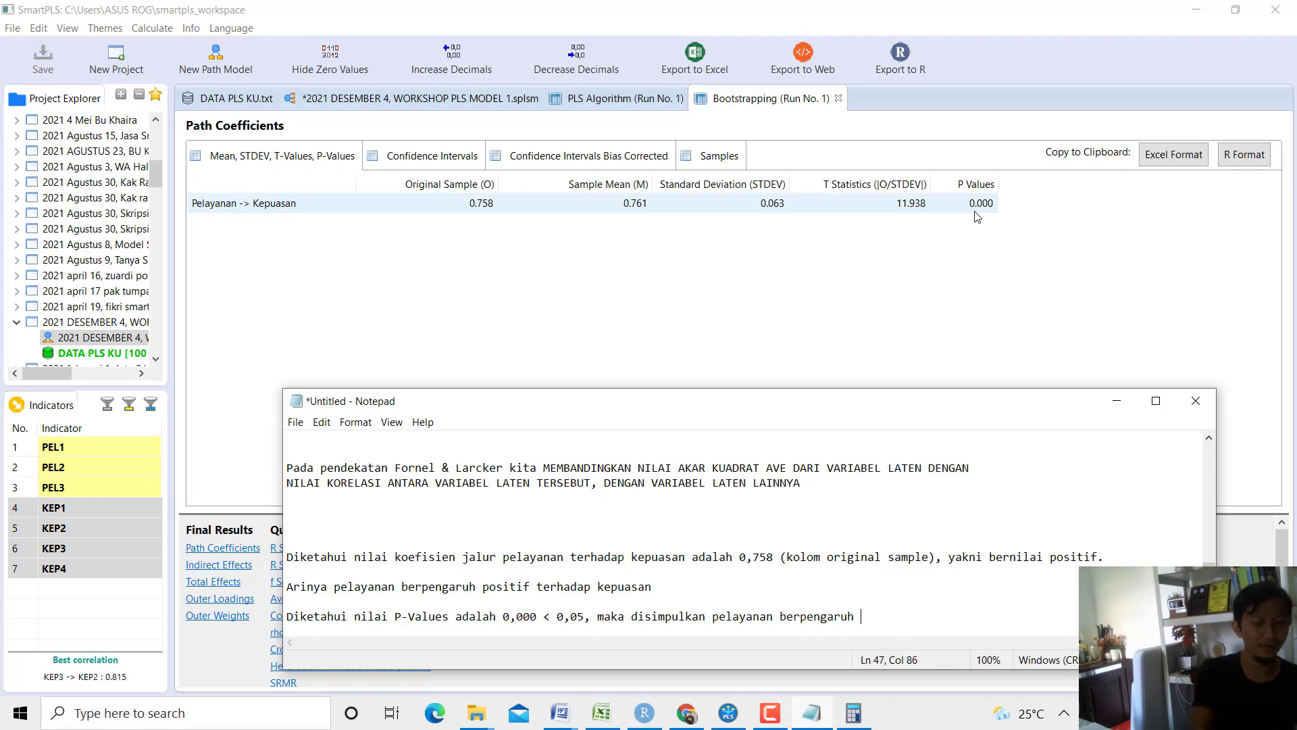
text(SIGNIFIKAN)
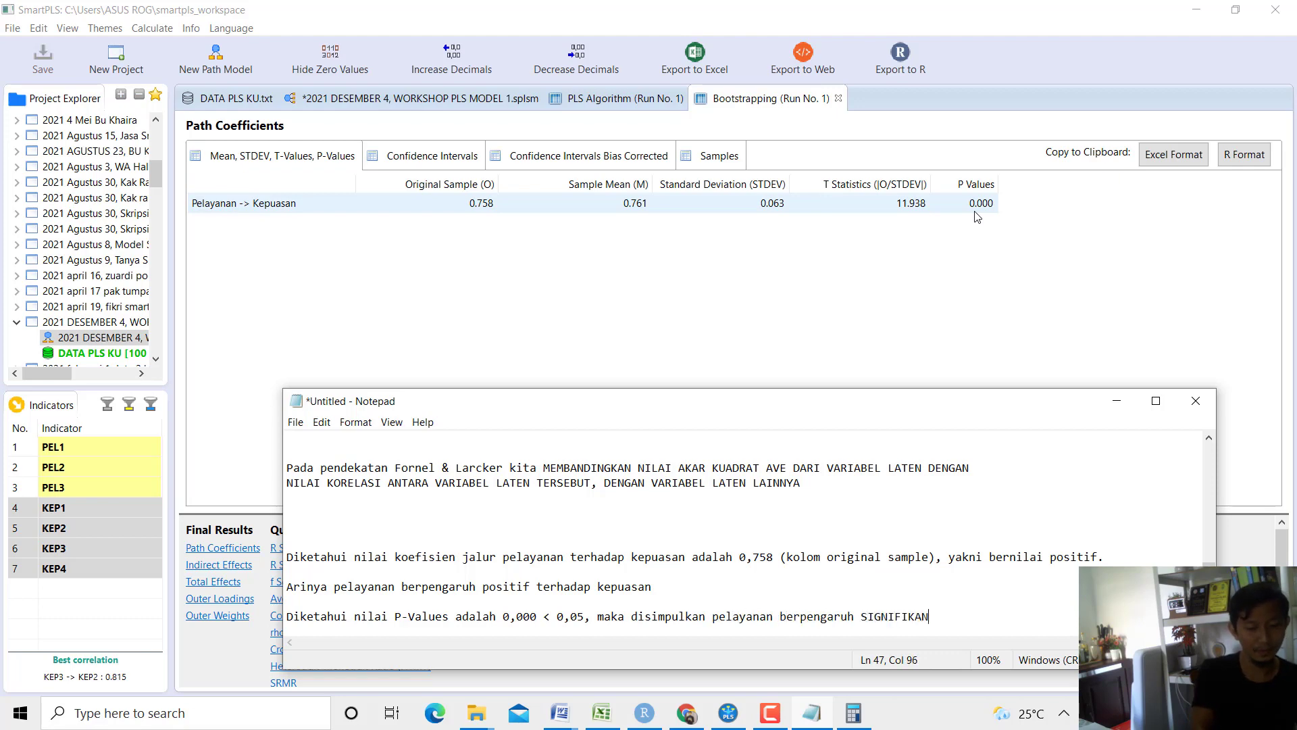
text( terhadap KEPUASN)
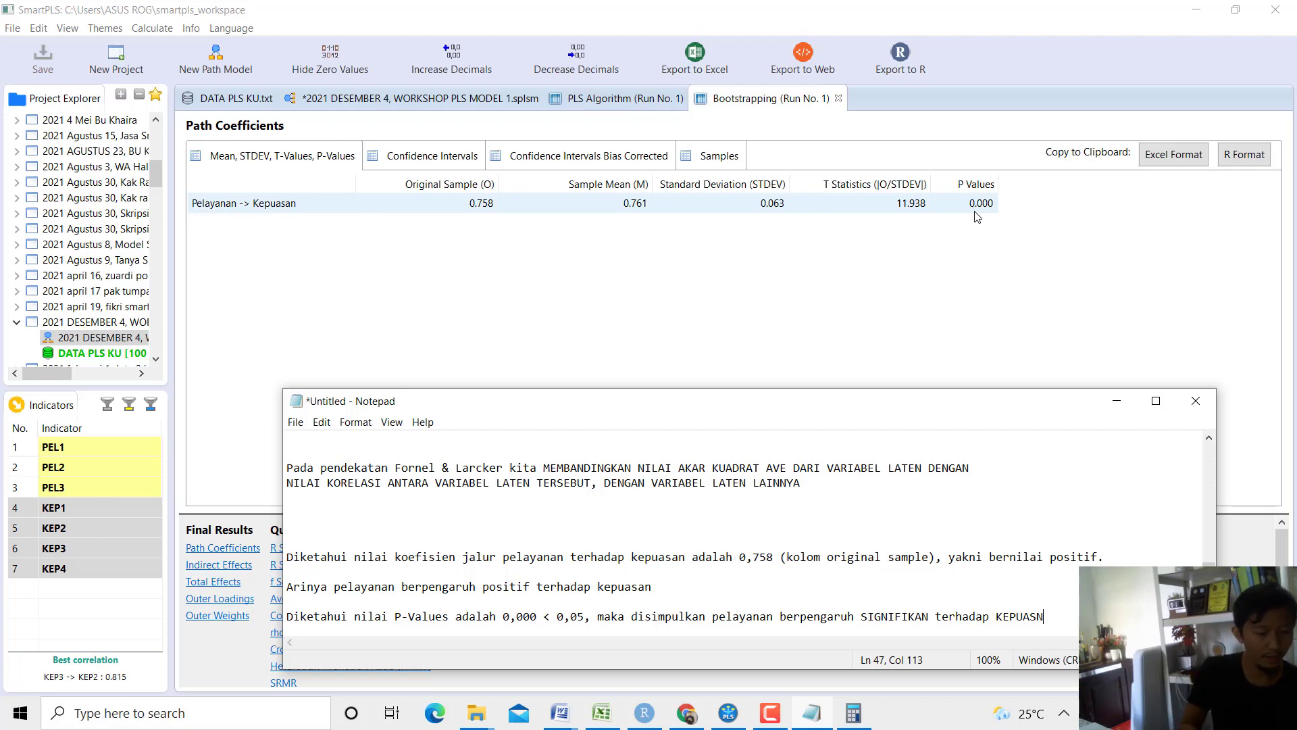
Leave three blank lines after the conclusion and write the question "Berapa persen pengaruh pelayanan terhadap kepuasan???".
key(Return)
key(Return)
key(Return)
key(Return)
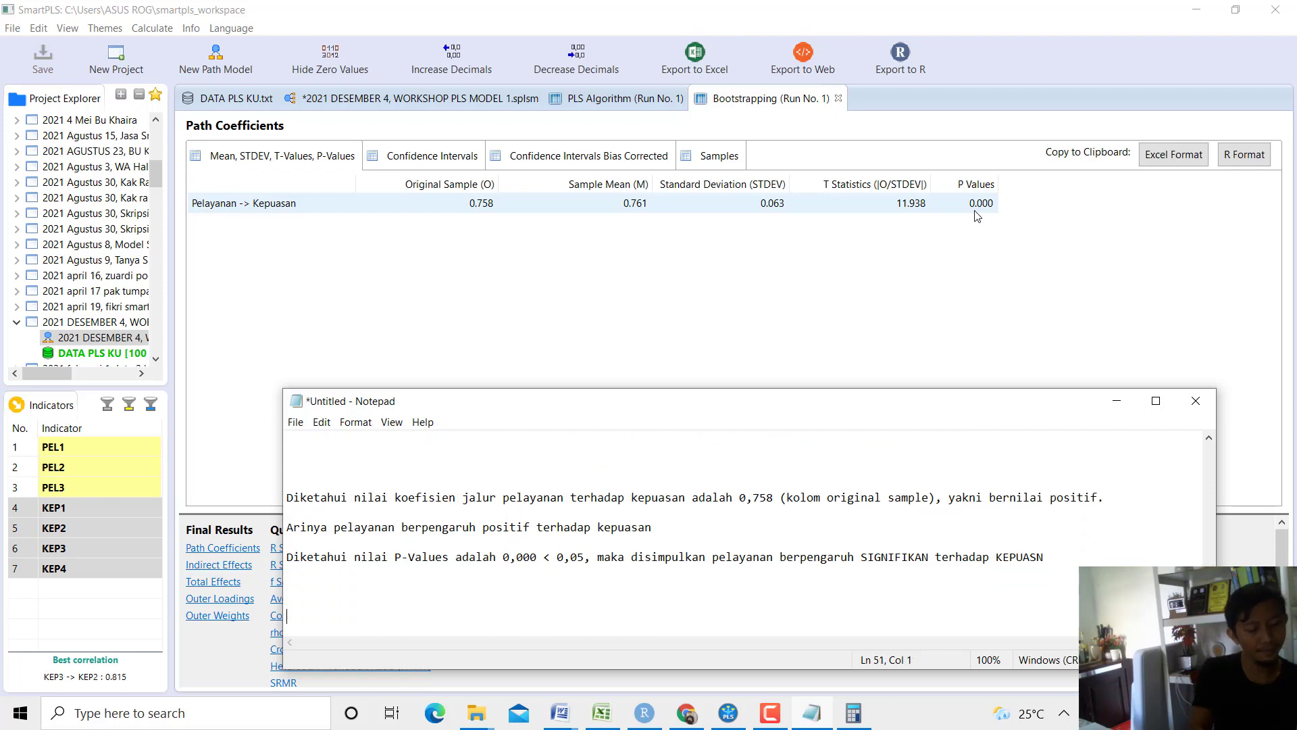
text(Berapa persen)
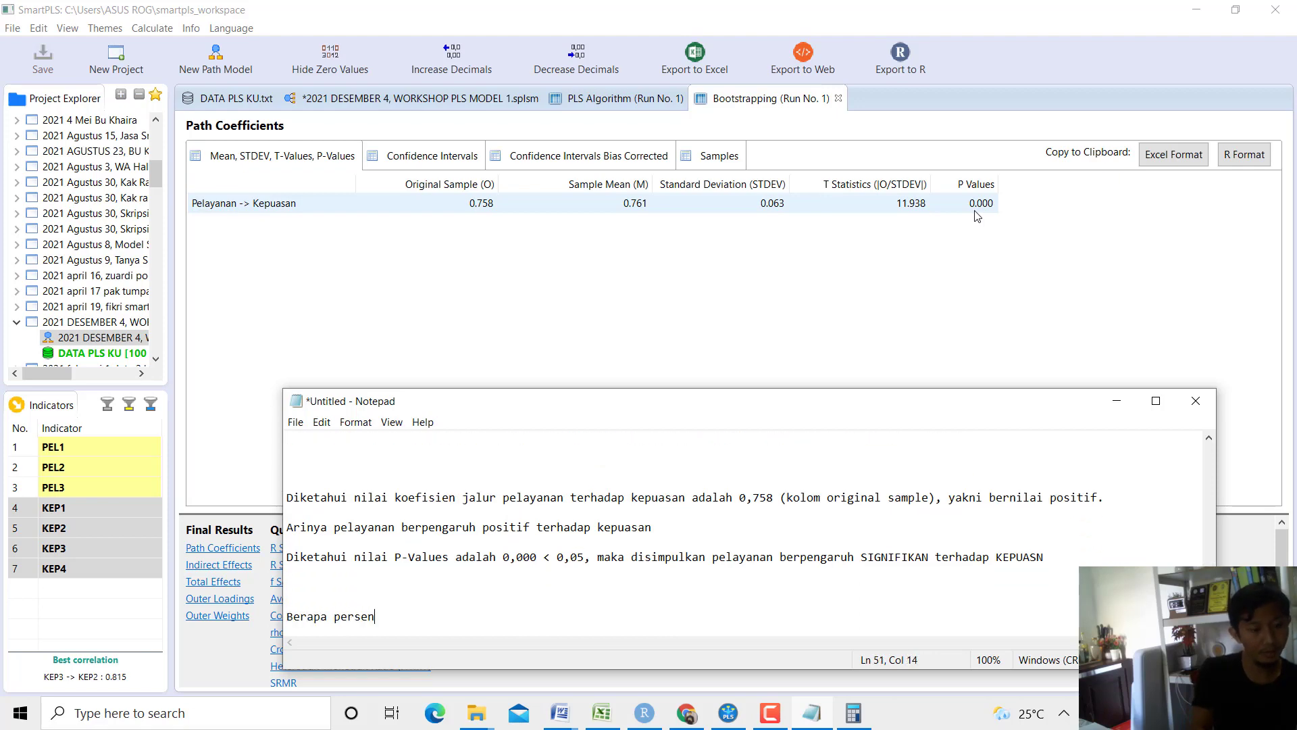
text( pengaruh pela)
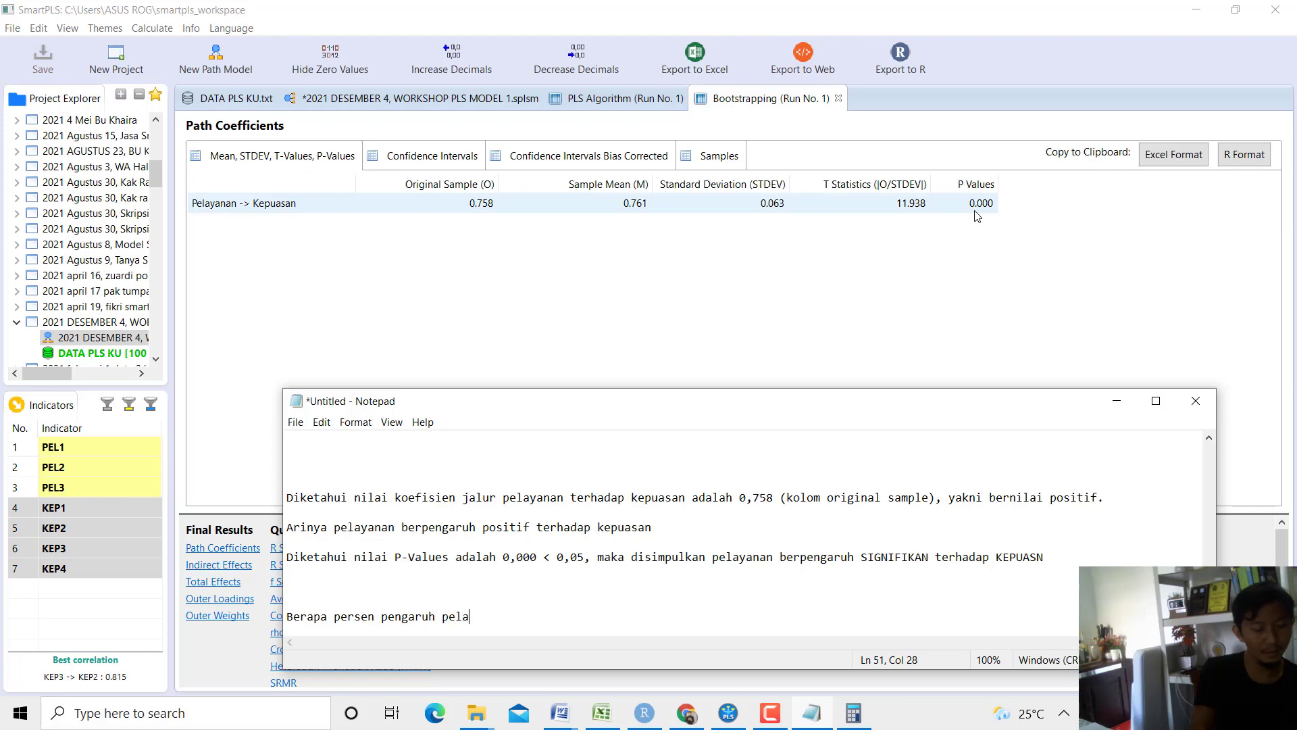
text(yanan terhadap kepuasan???)
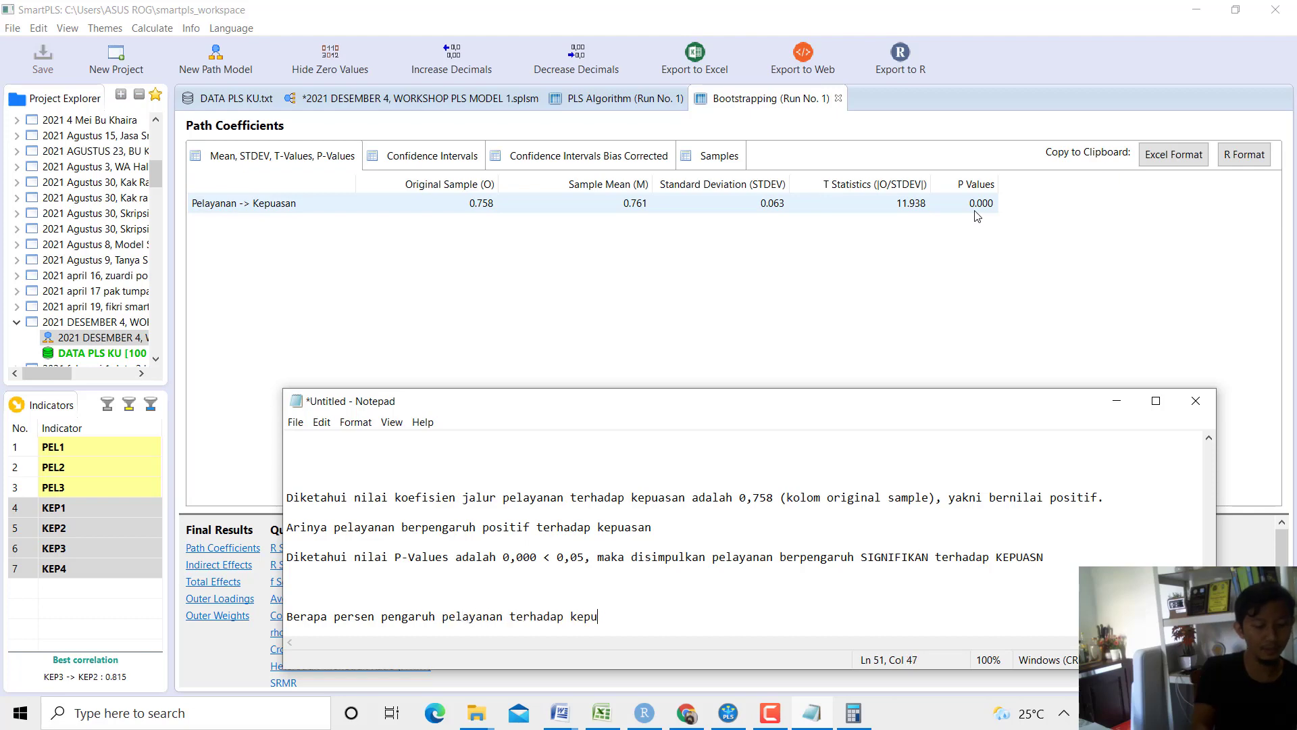
Start the answer two blank lines below the question with "Bisa melihat nilai R-Square".
key(Return)
key(Return)
key(Return)
text(B)
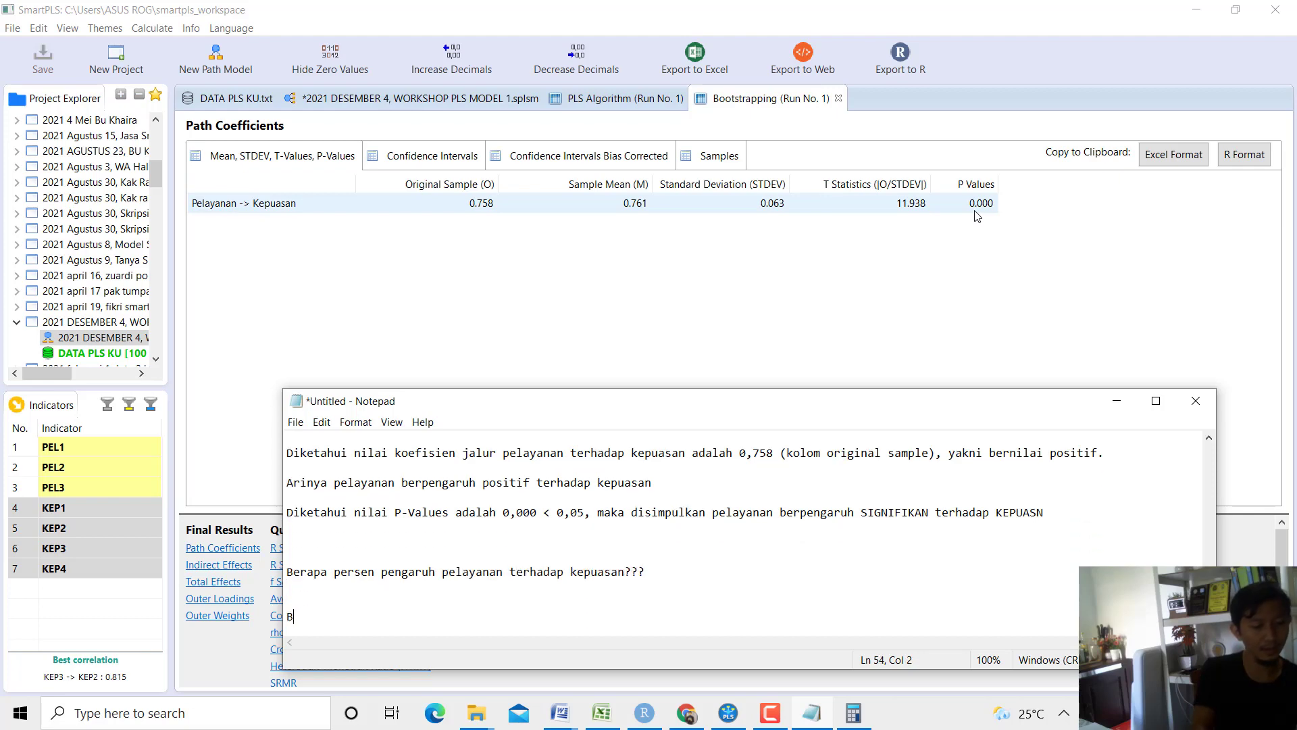
text(isa melihat ni)
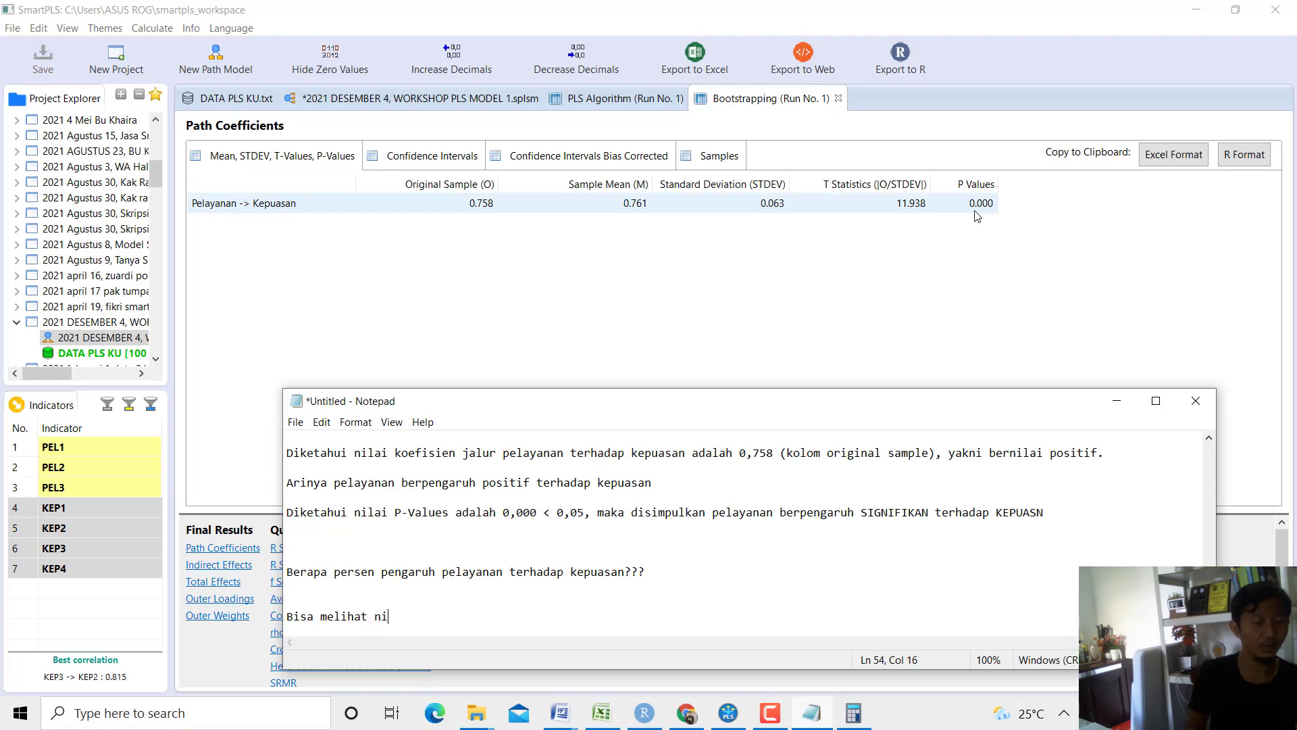
text(lai R-Square)
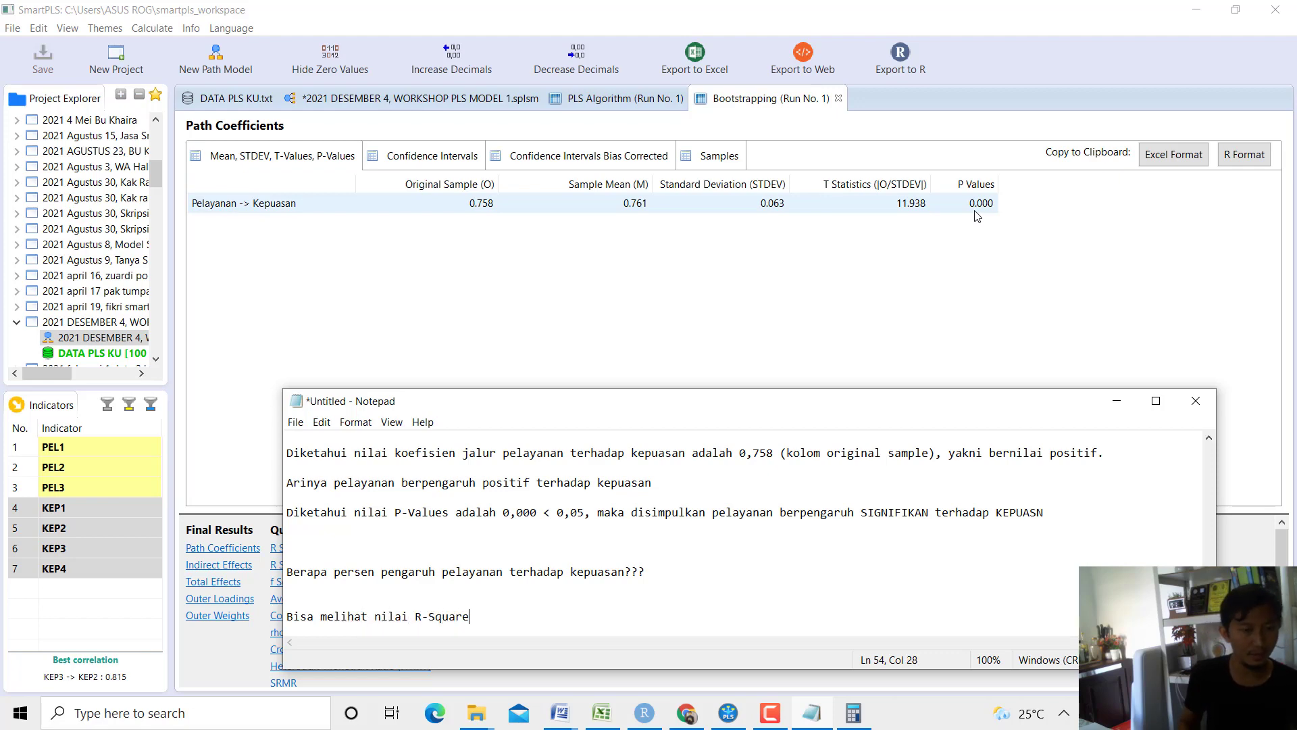
Show the R Square matrix in the PLS Algorithm (Run No. 1) results and widen its R Square column.
click(616, 98)
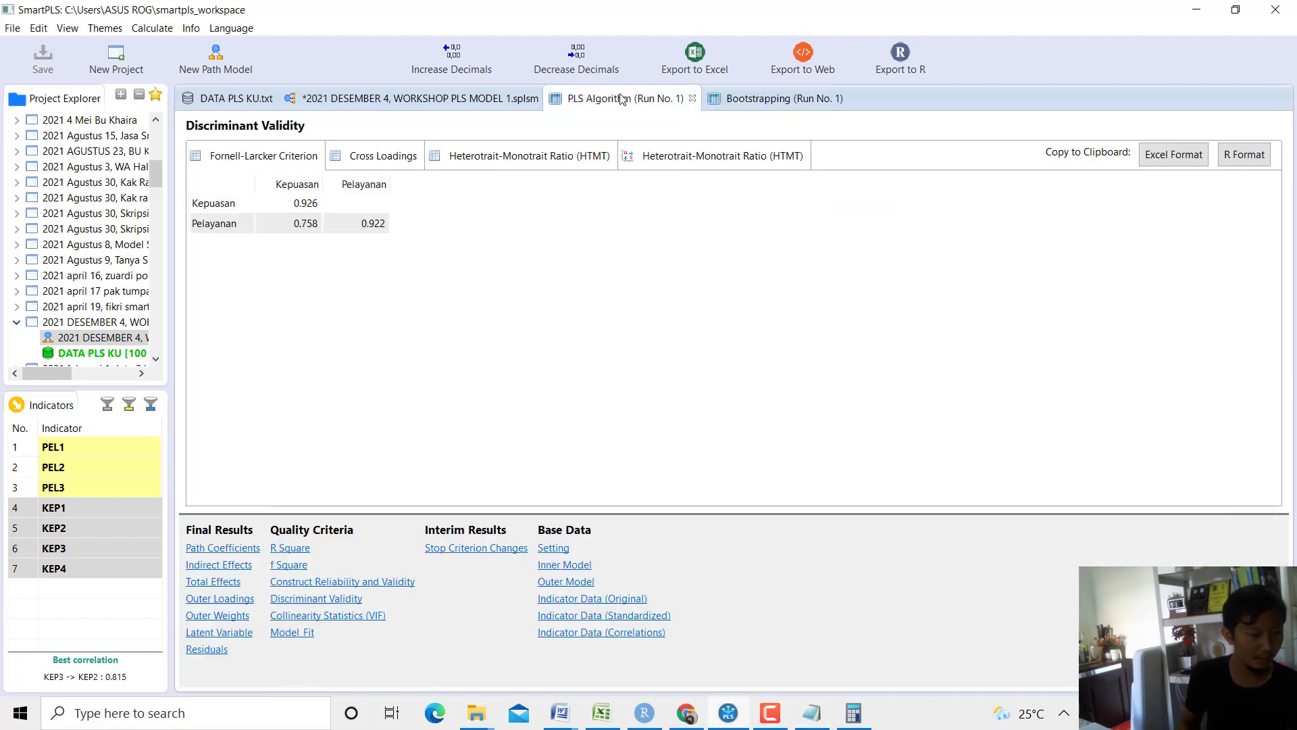
click(295, 548)
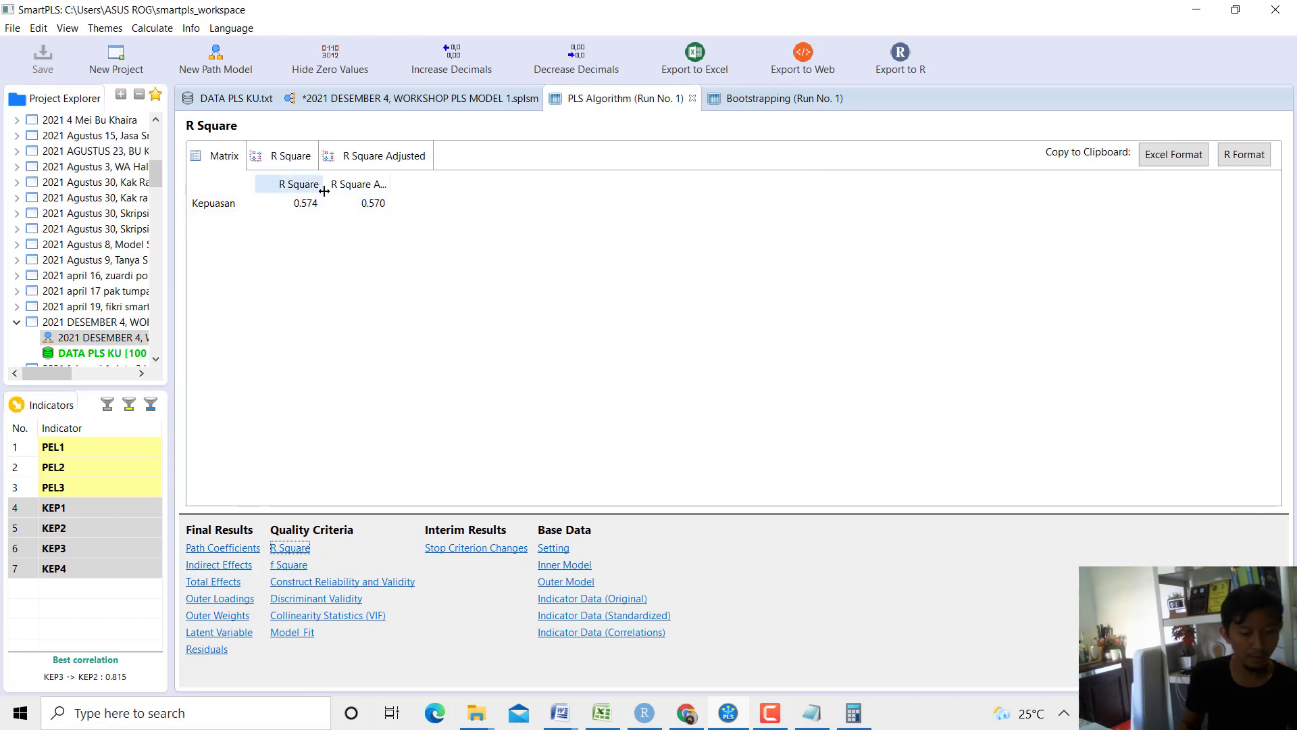
drag(323, 185, 397, 216)
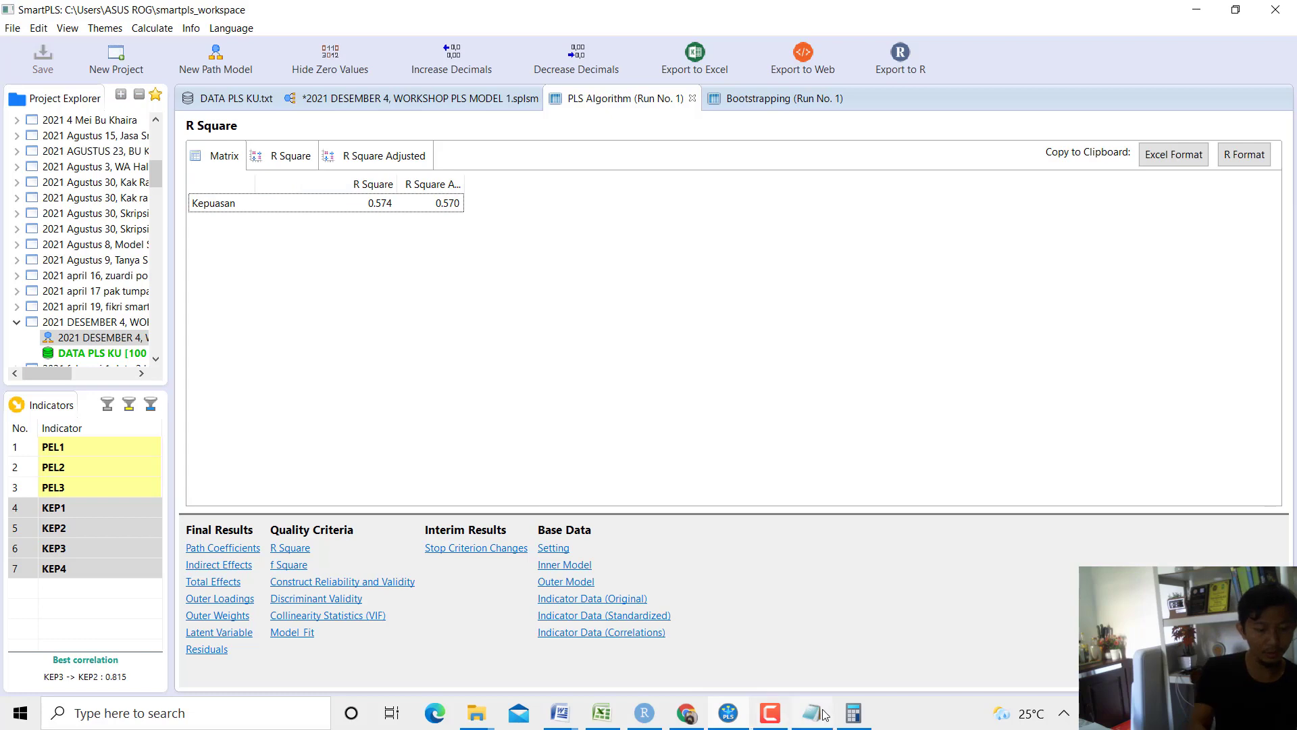
Switch to Notepad and extend the R-Square line with " = 0,574 = ".
click(823, 714)
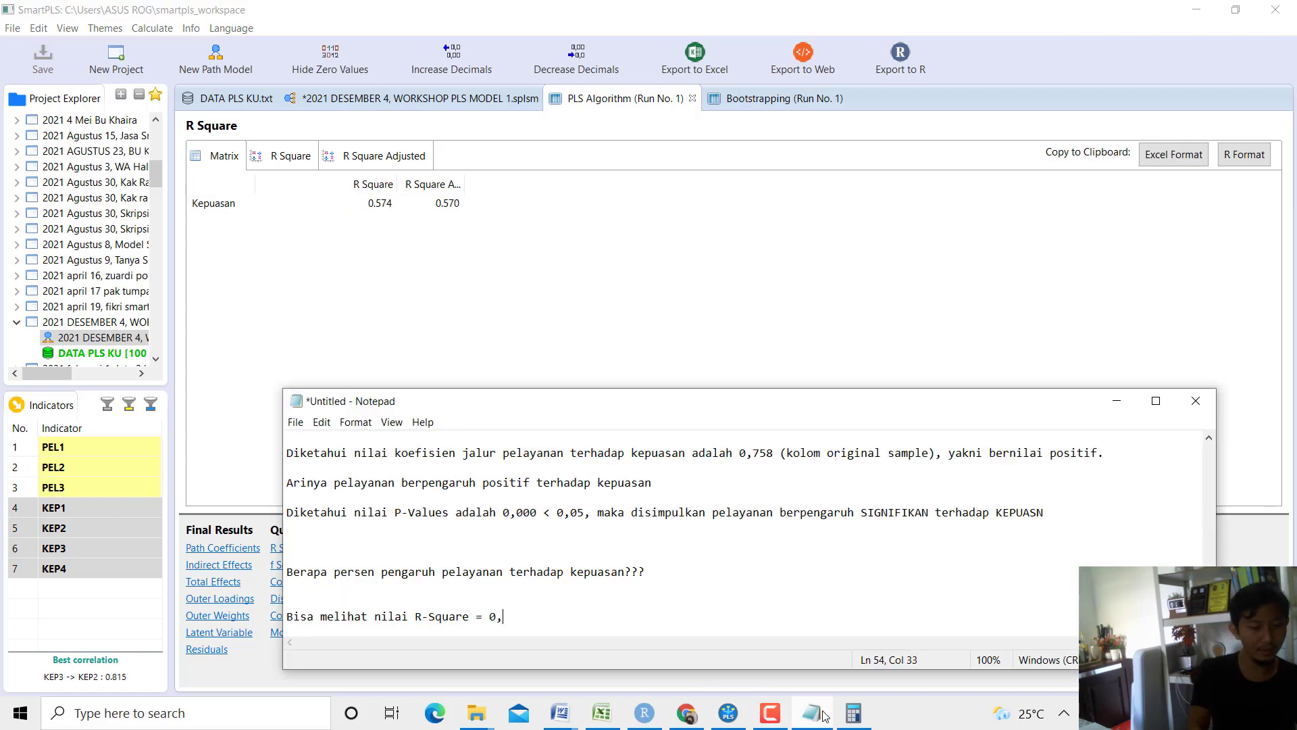
text(74 = pe)
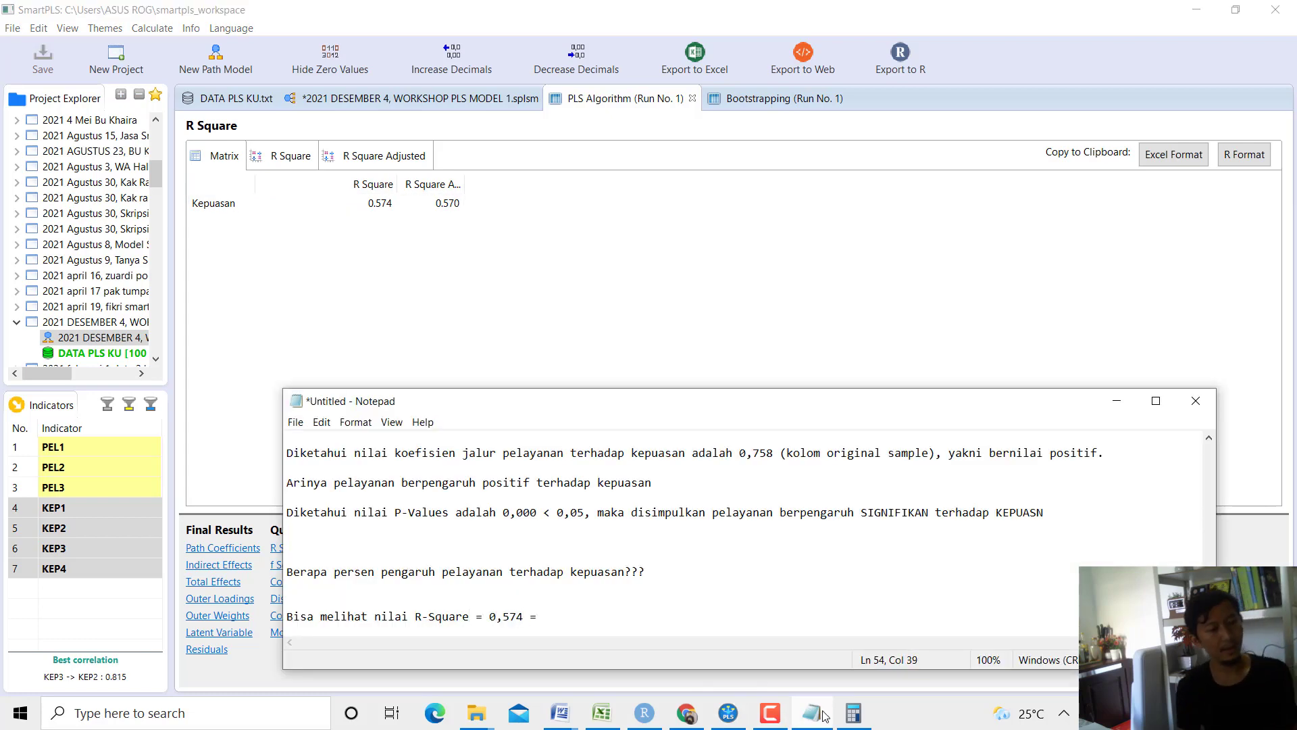
key(BackSpace)
key(BackSpace)
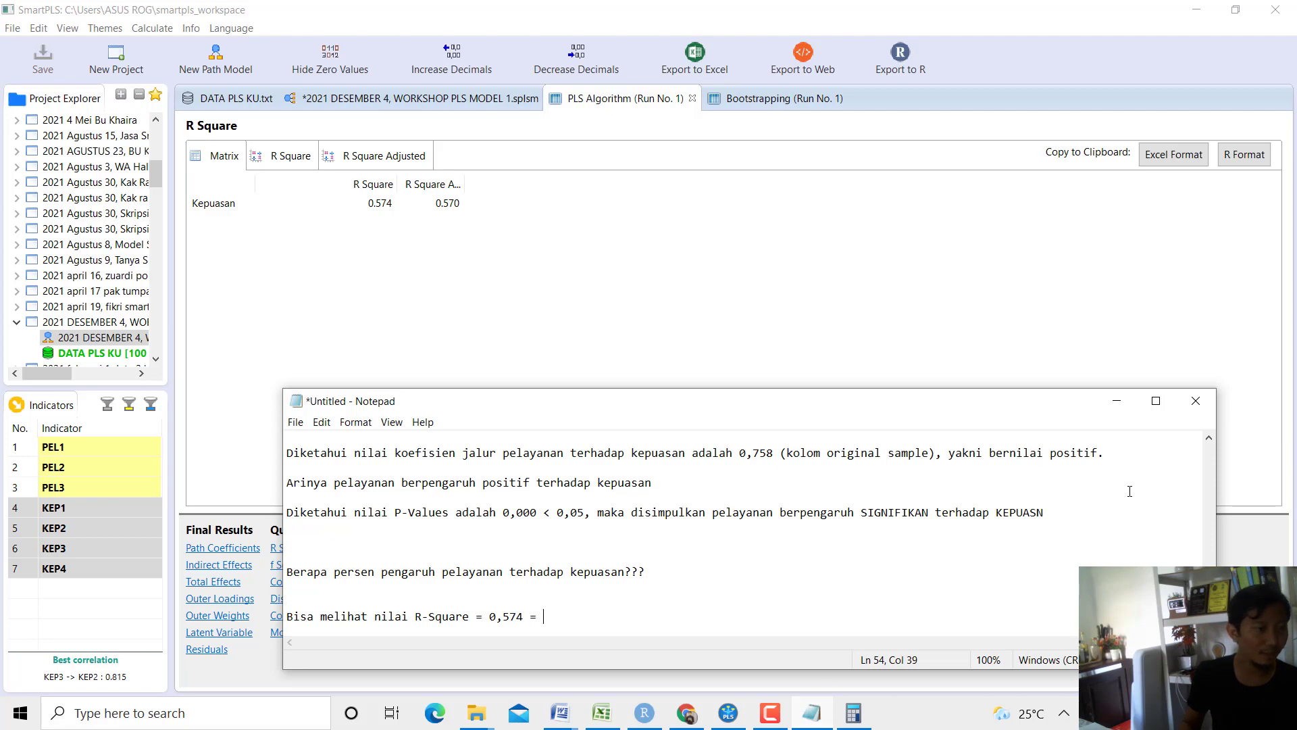
Maximize the notes and review the outer model criteria: loading factor, AVE, composite reliability and discriminant validity.
click(1156, 400)
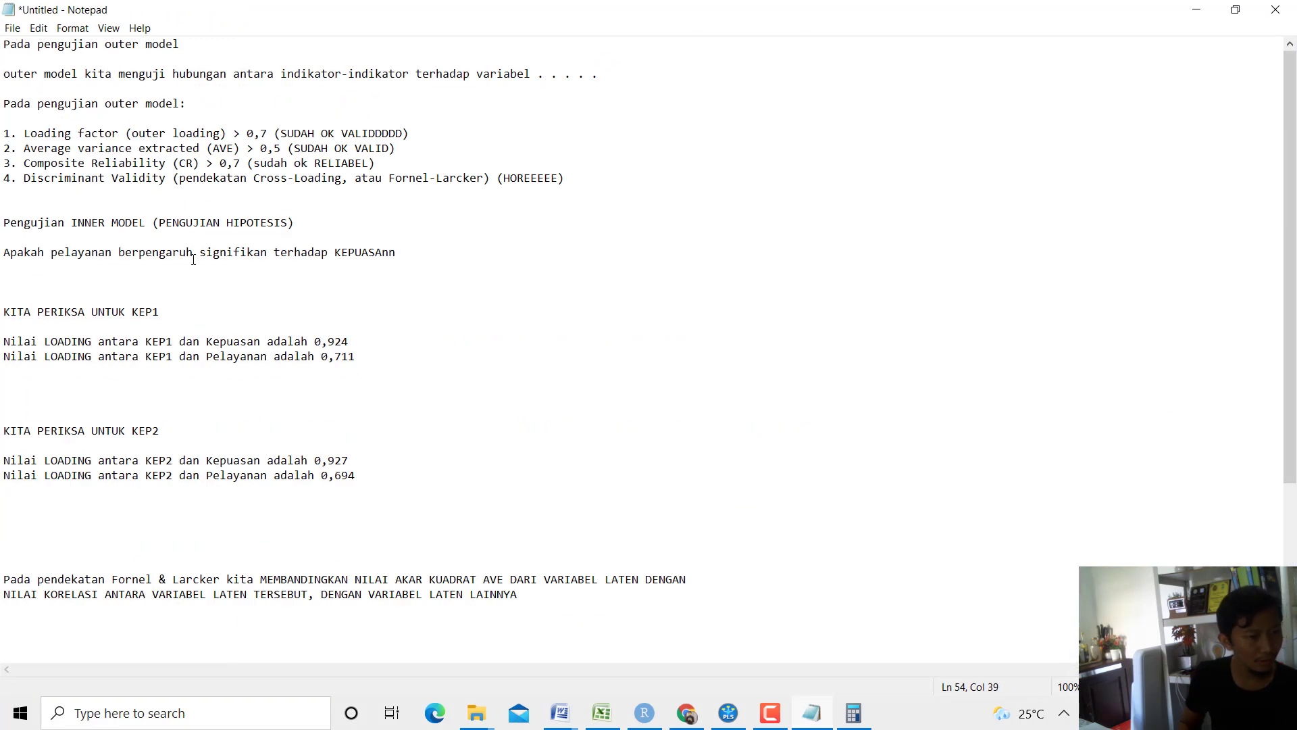
drag(186, 103, 181, 104)
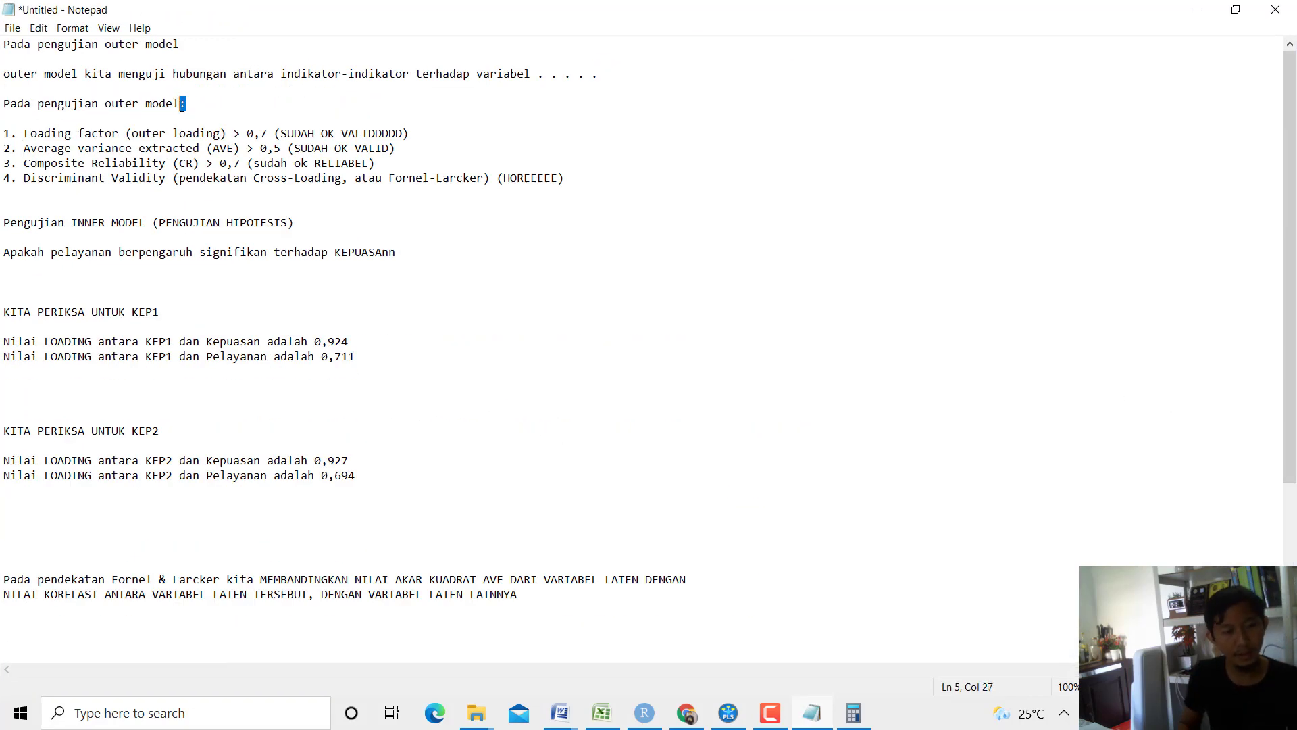
drag(52, 137, 198, 147)
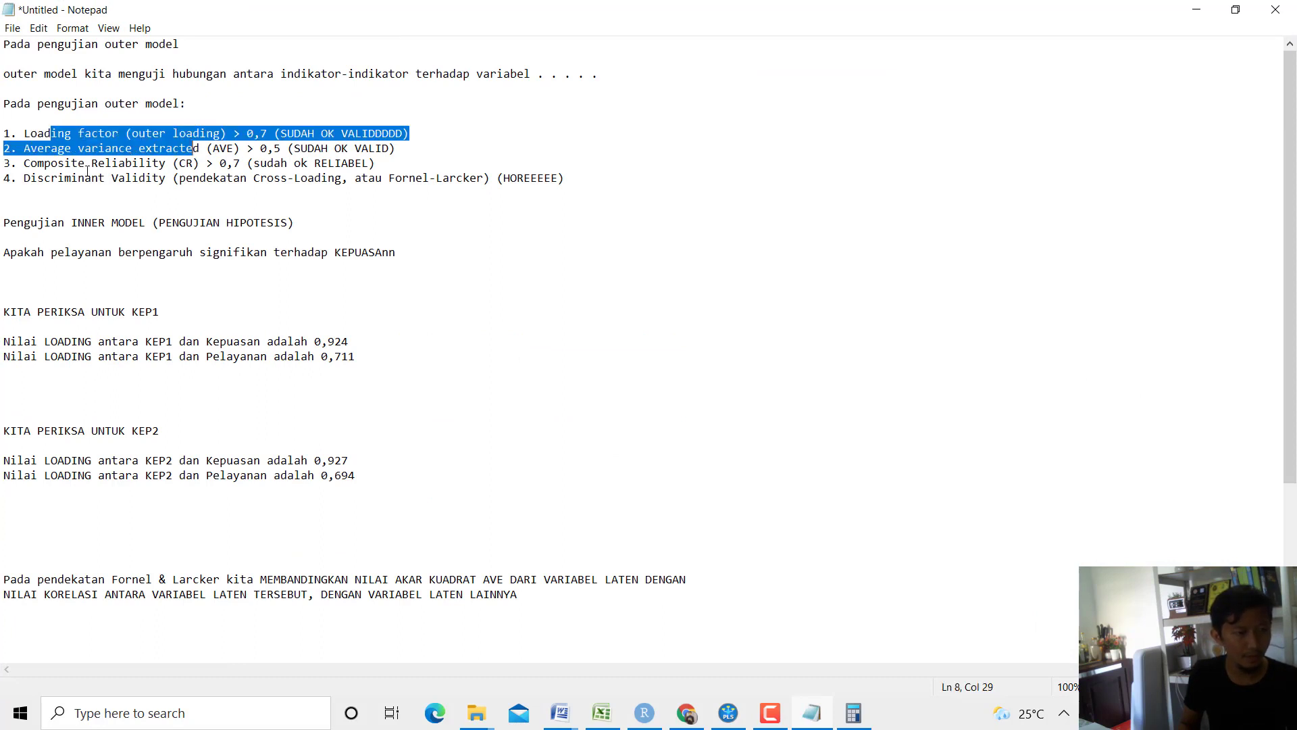
click(79, 164)
drag(66, 154, 153, 163)
drag(58, 178, 166, 179)
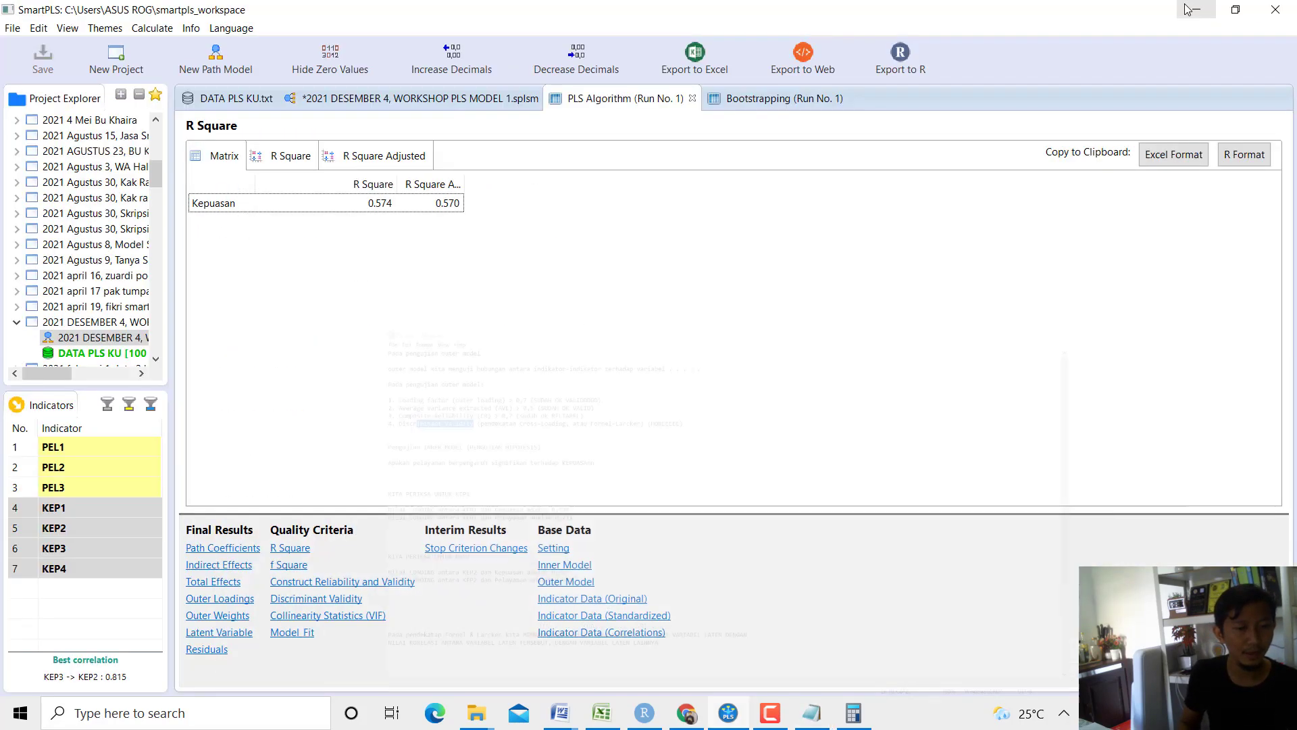
Minimize the notes to return to SmartPLS and close the PLS Algorithm (Run No. 1) results.
click(1197, 10)
click(693, 100)
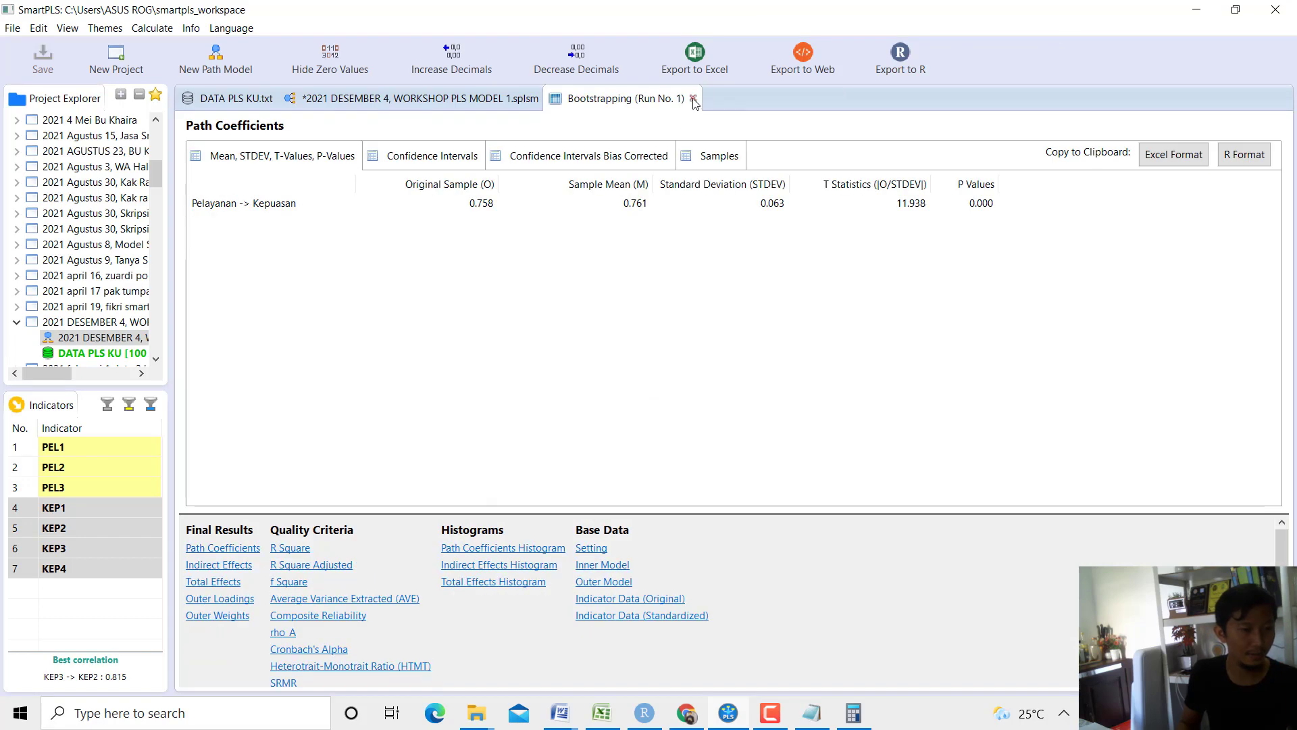
Close the Bootstrapping (Run No. 1) results and the DATA PLS KU.txt data view.
click(693, 99)
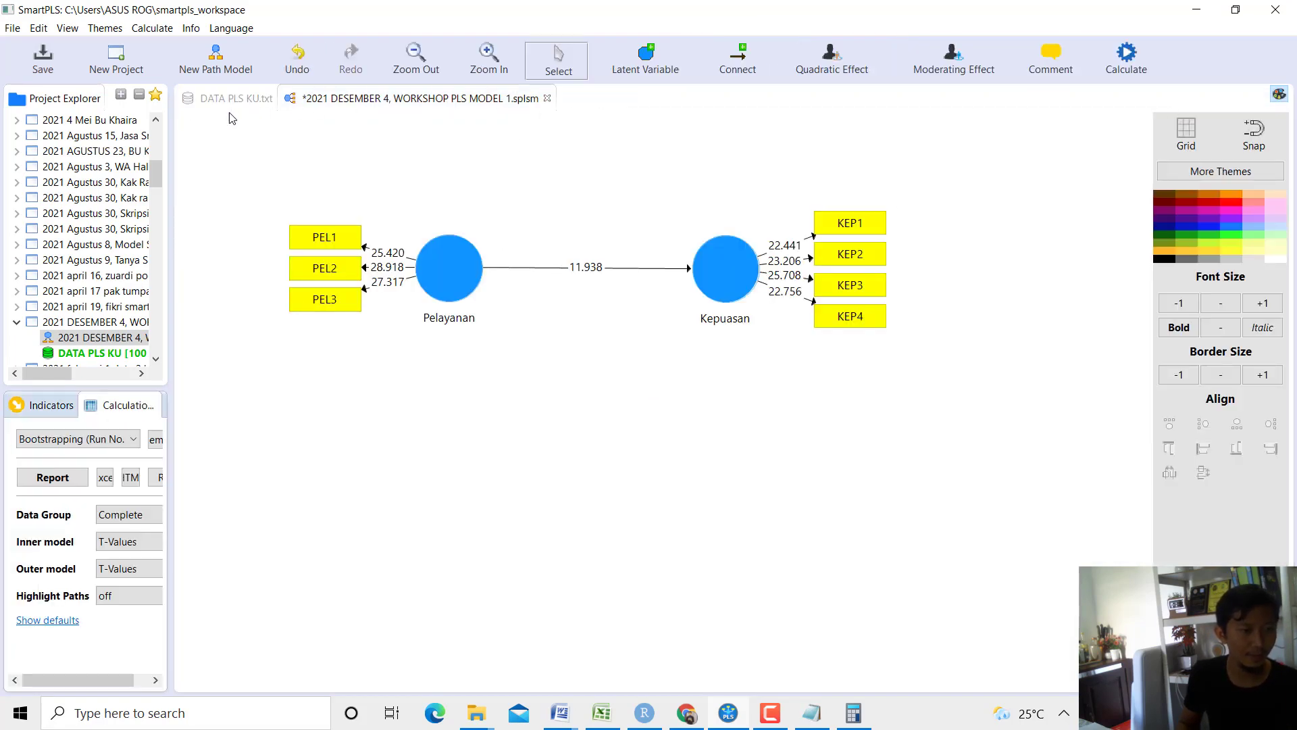
click(257, 98)
click(282, 99)
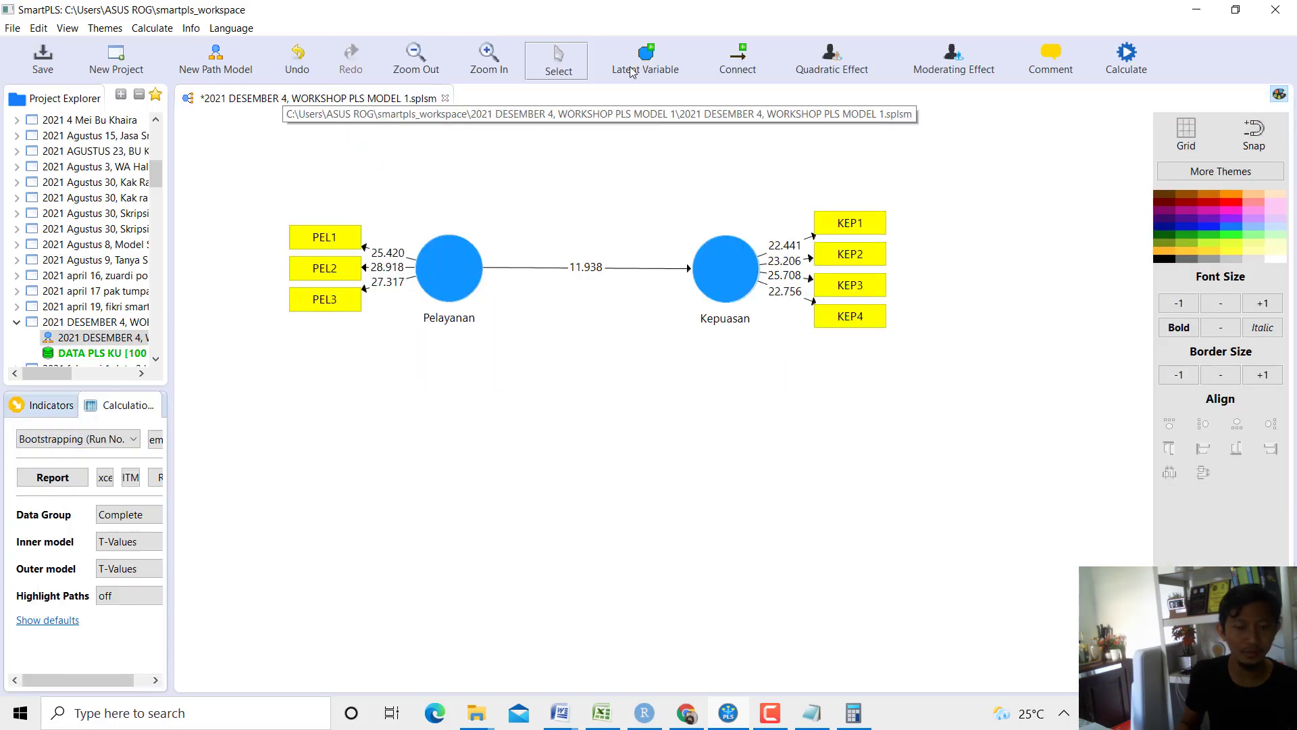
Switch from SmartPLS to the statkomat.com workshop page and review the practice topics for STATCAL and R.
click(1195, 16)
click(1195, 15)
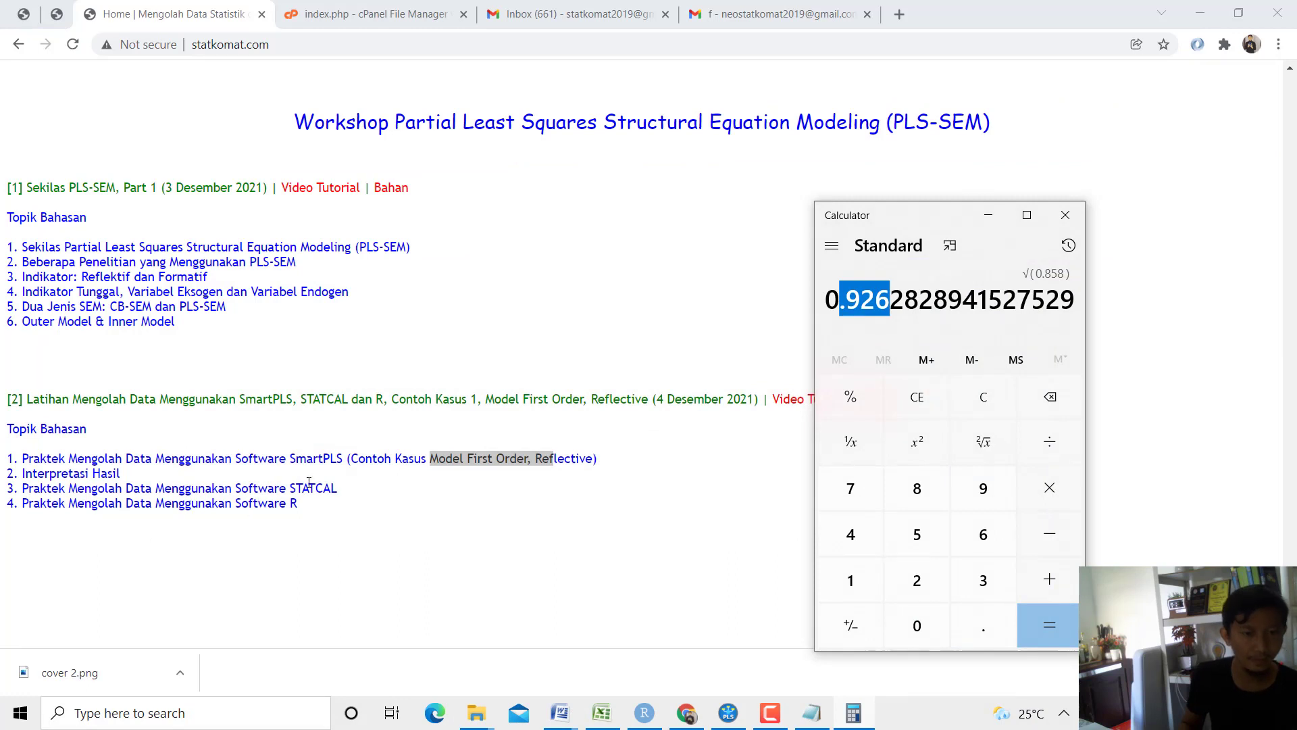
drag(287, 503, 268, 504)
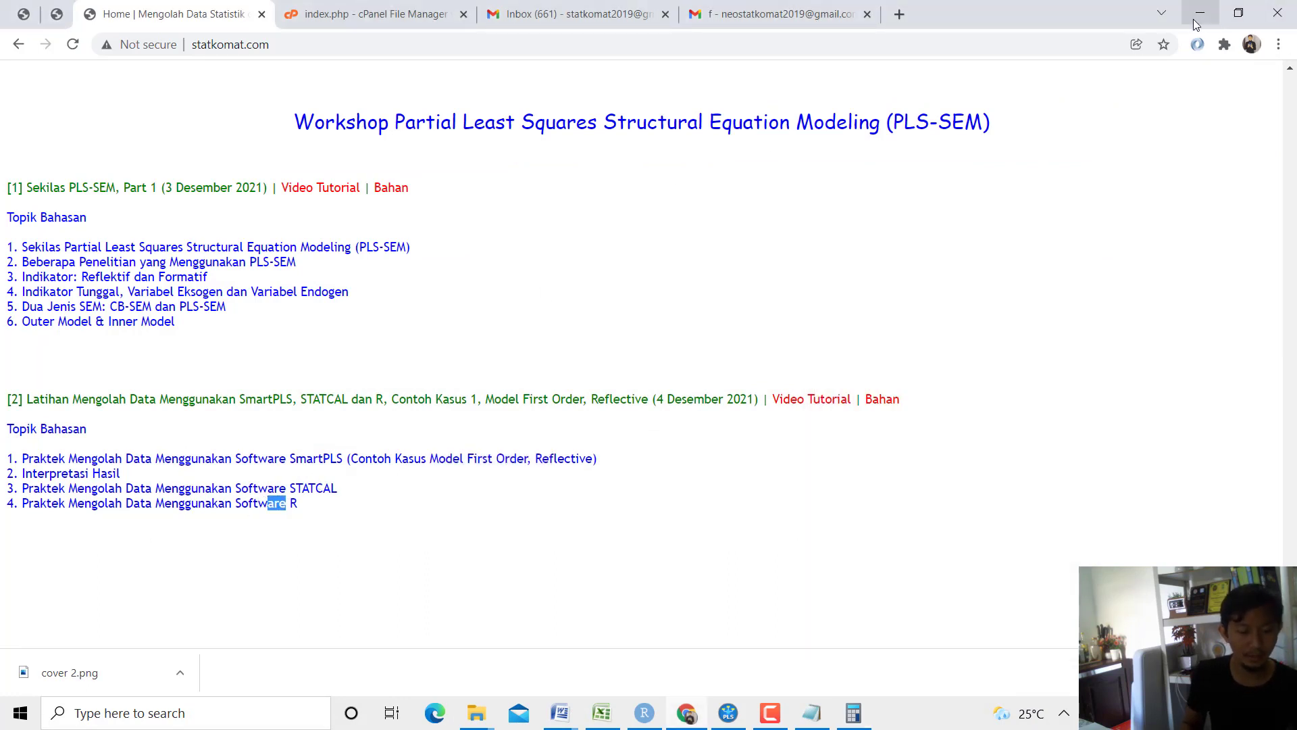
click(814, 709)
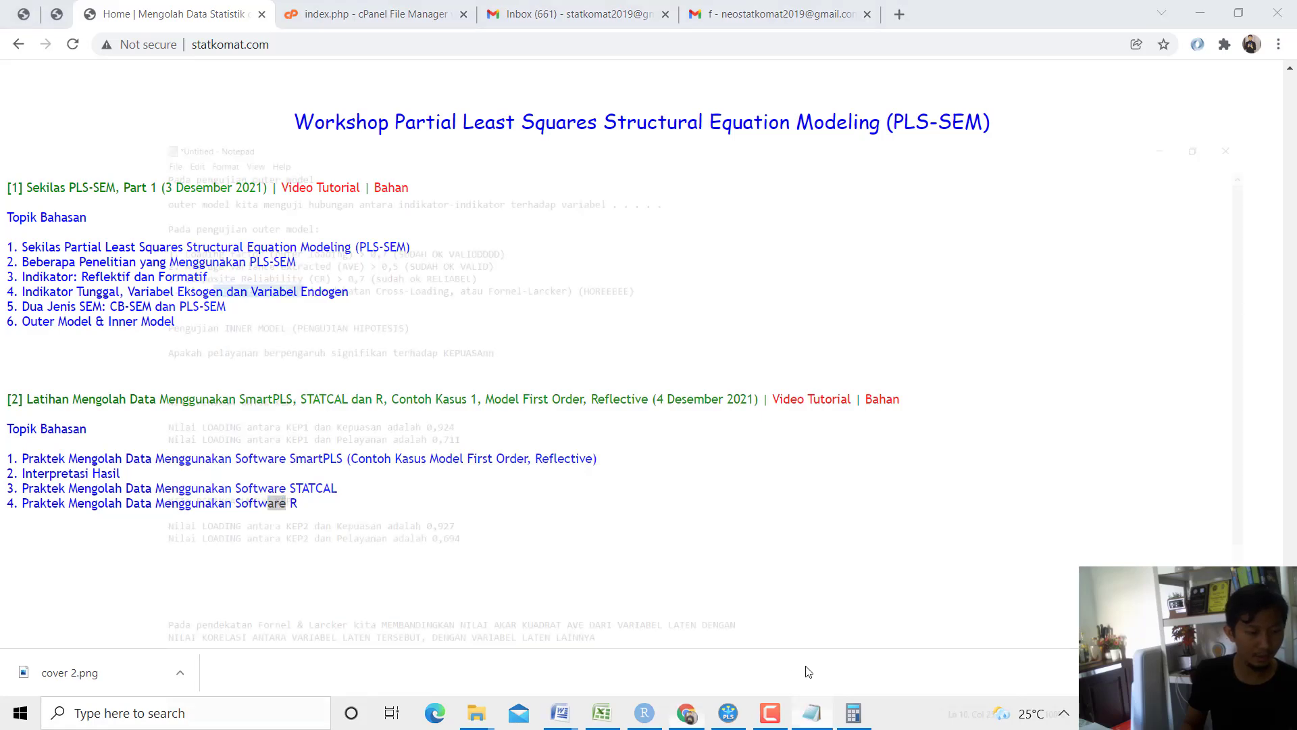
scroll(777, 541, down, 5)
click(633, 578)
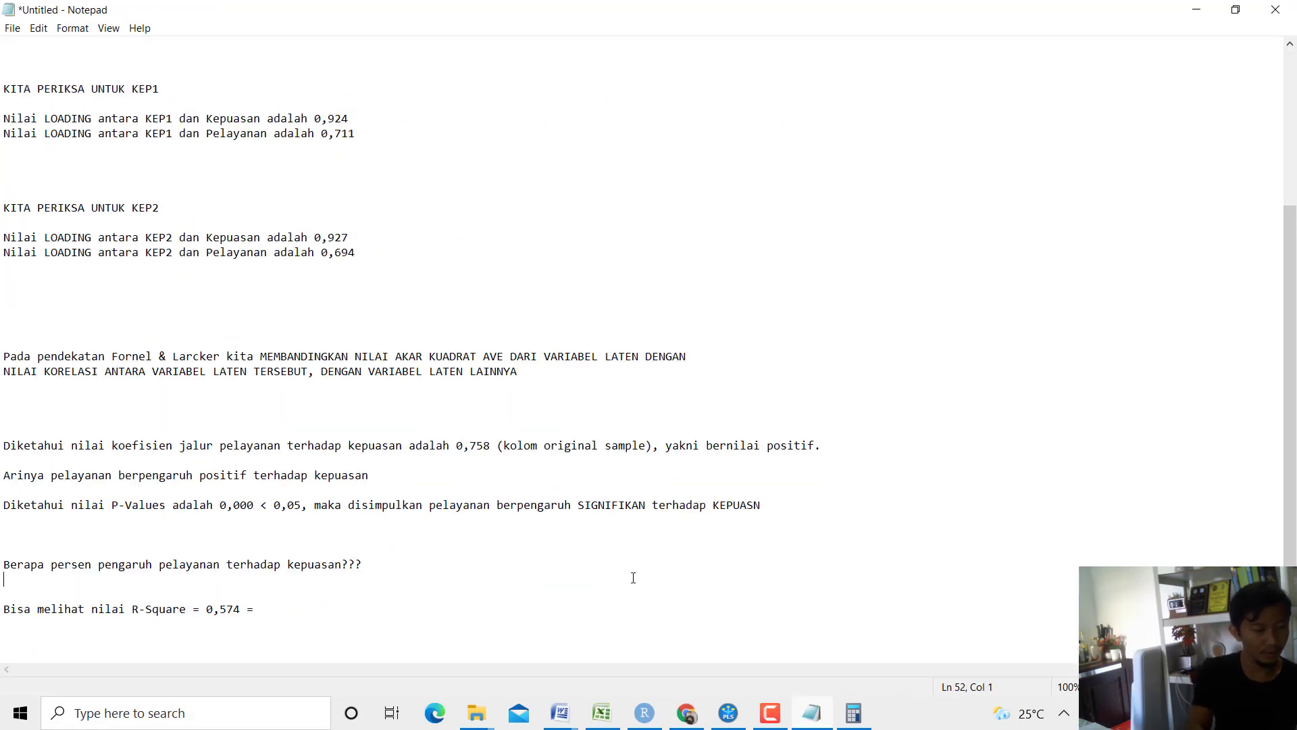
key(Return)
text(Download )
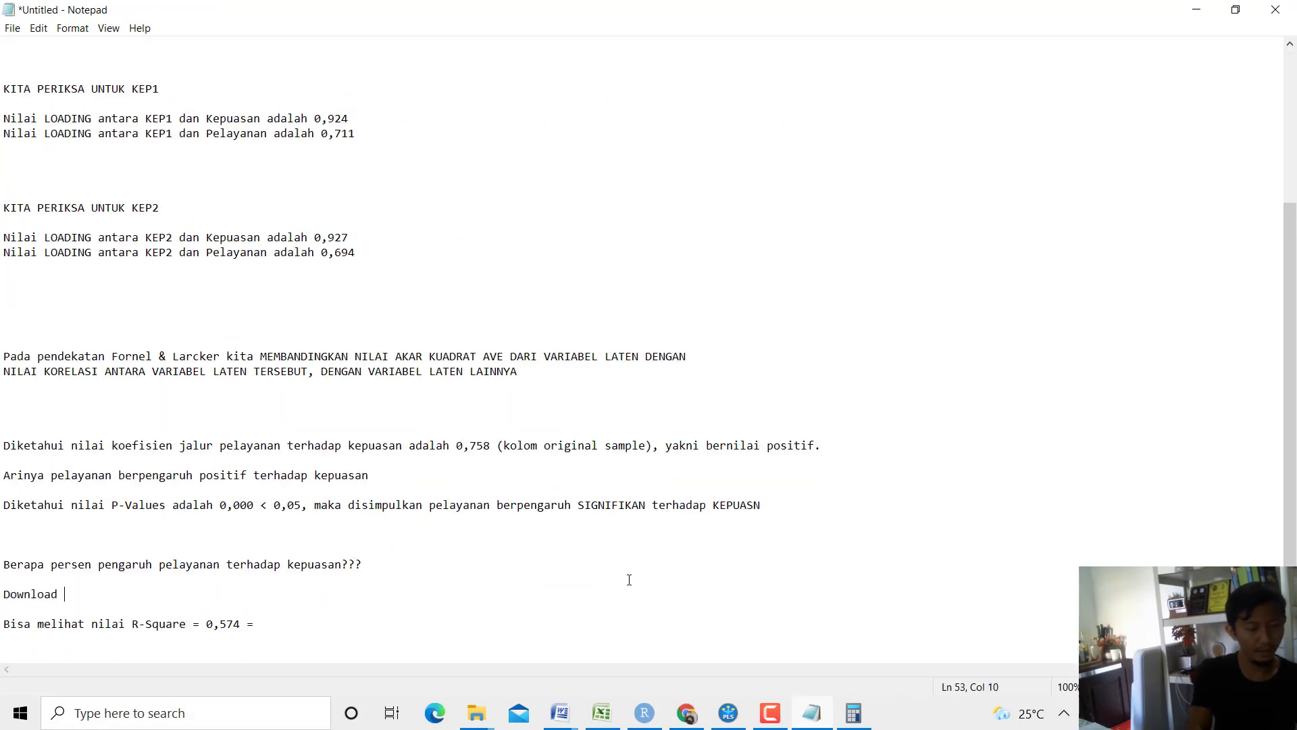
text(STATCAL di website www)
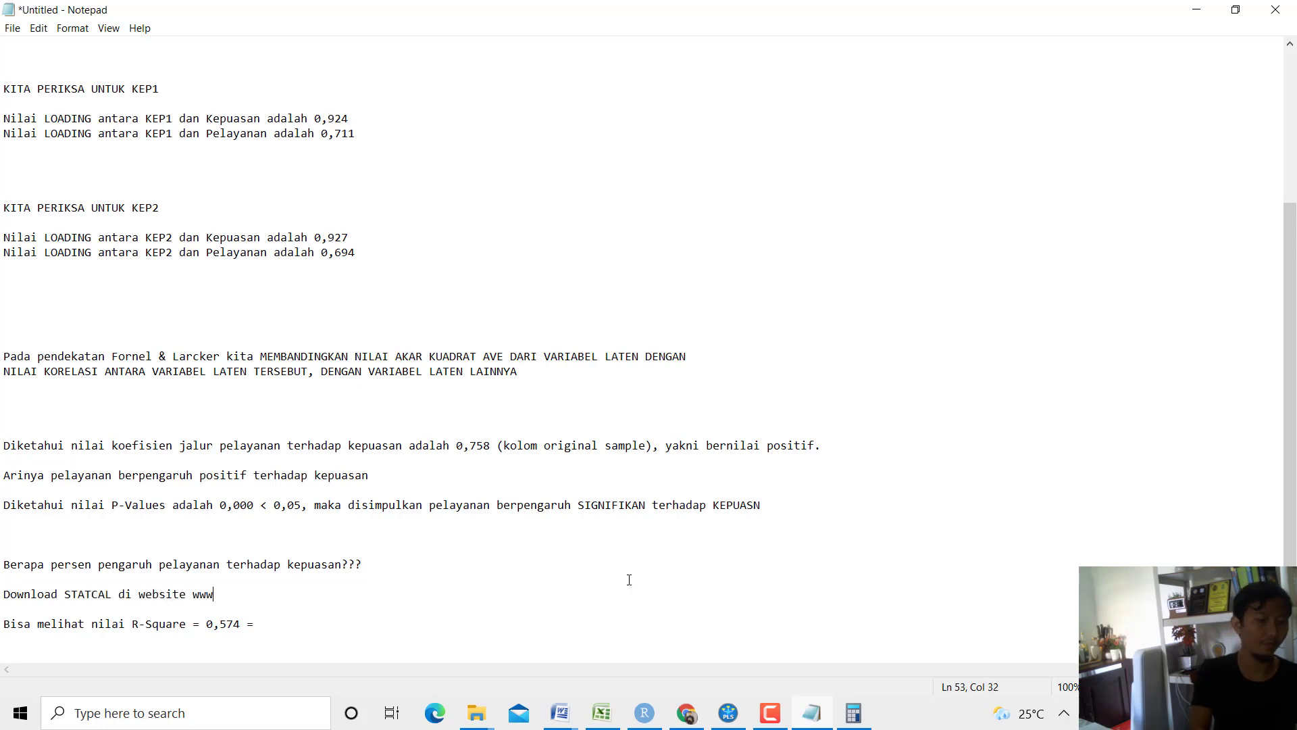
text(.statcal.com)
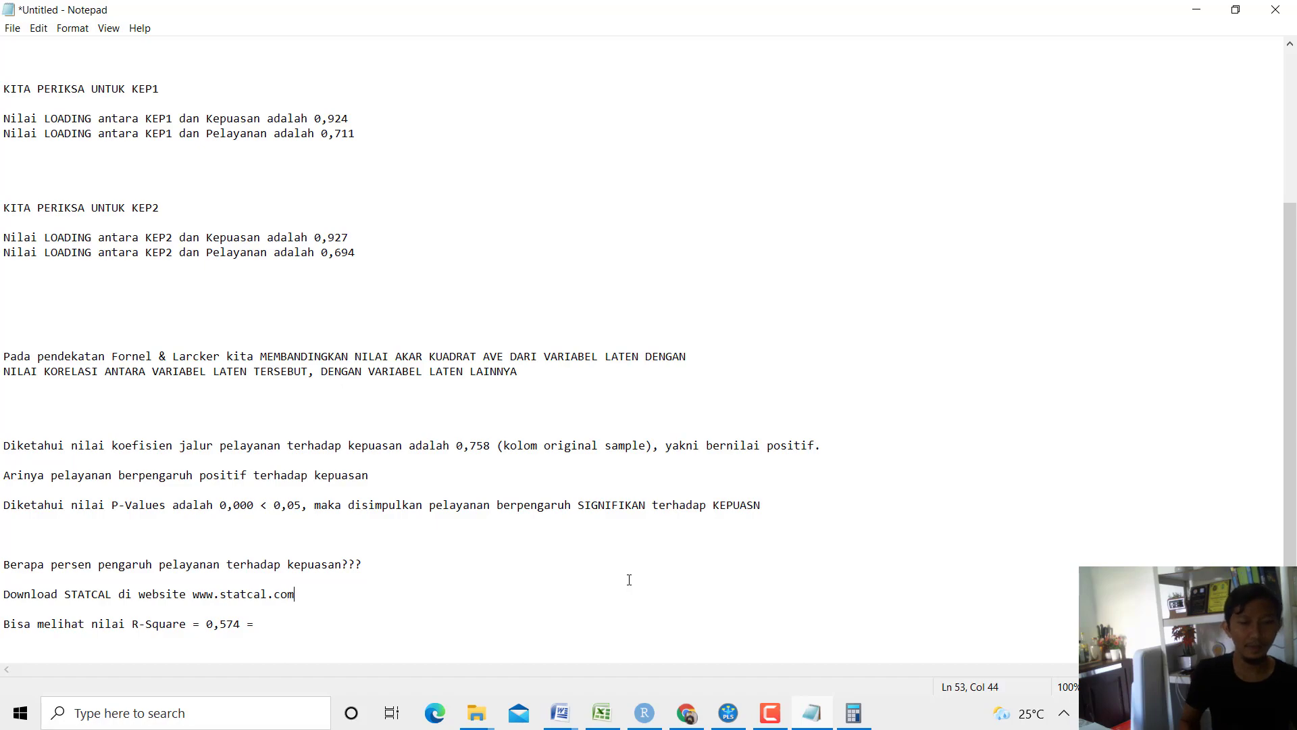
key(Return)
key(Return)
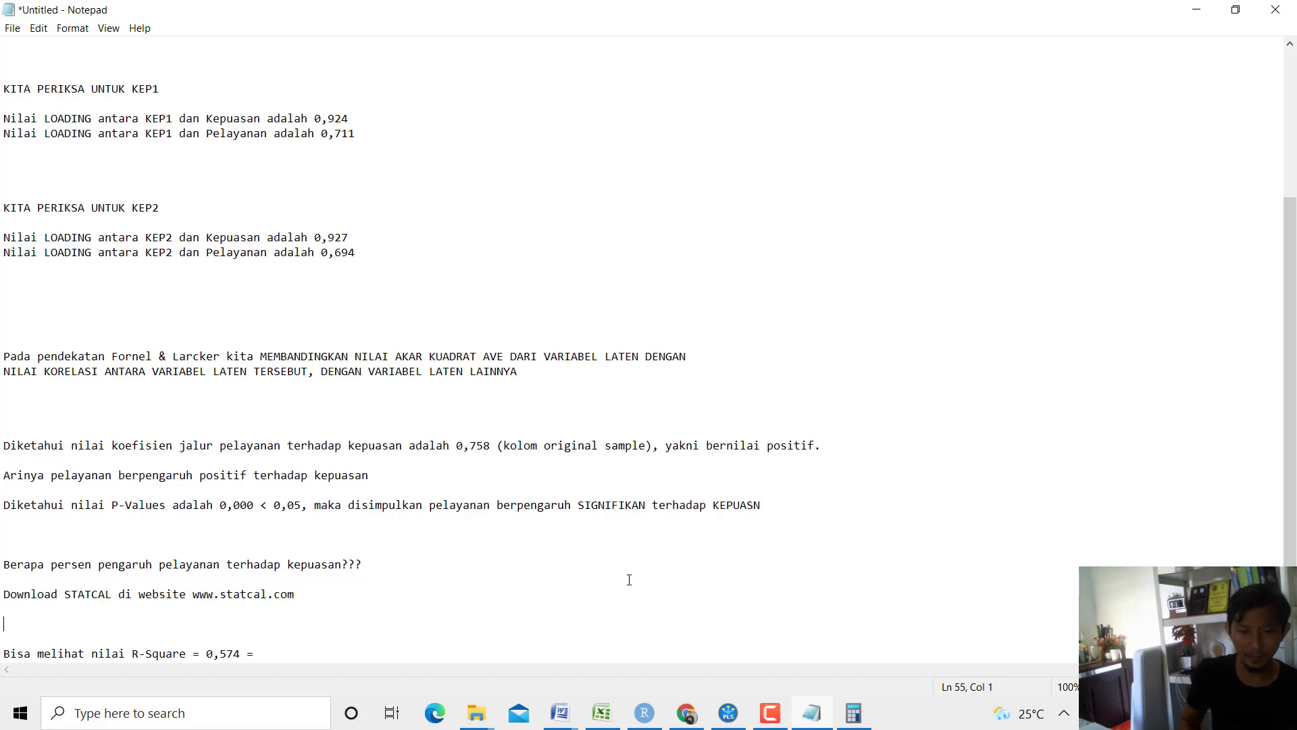
Clear the open windows off the desktop, including Calculator, and launch STATCAL from its shortcut.
click(1190, 7)
click(1193, 9)
click(1193, 21)
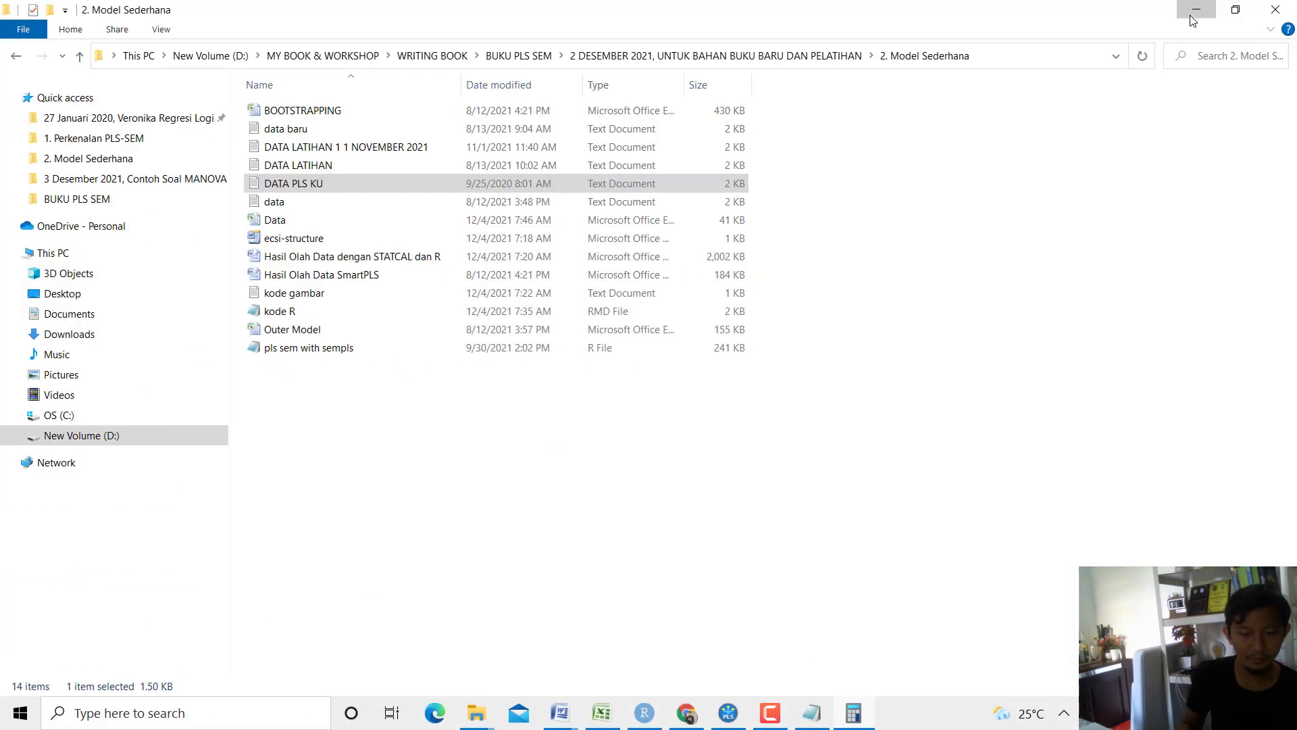
click(1194, 11)
click(1065, 215)
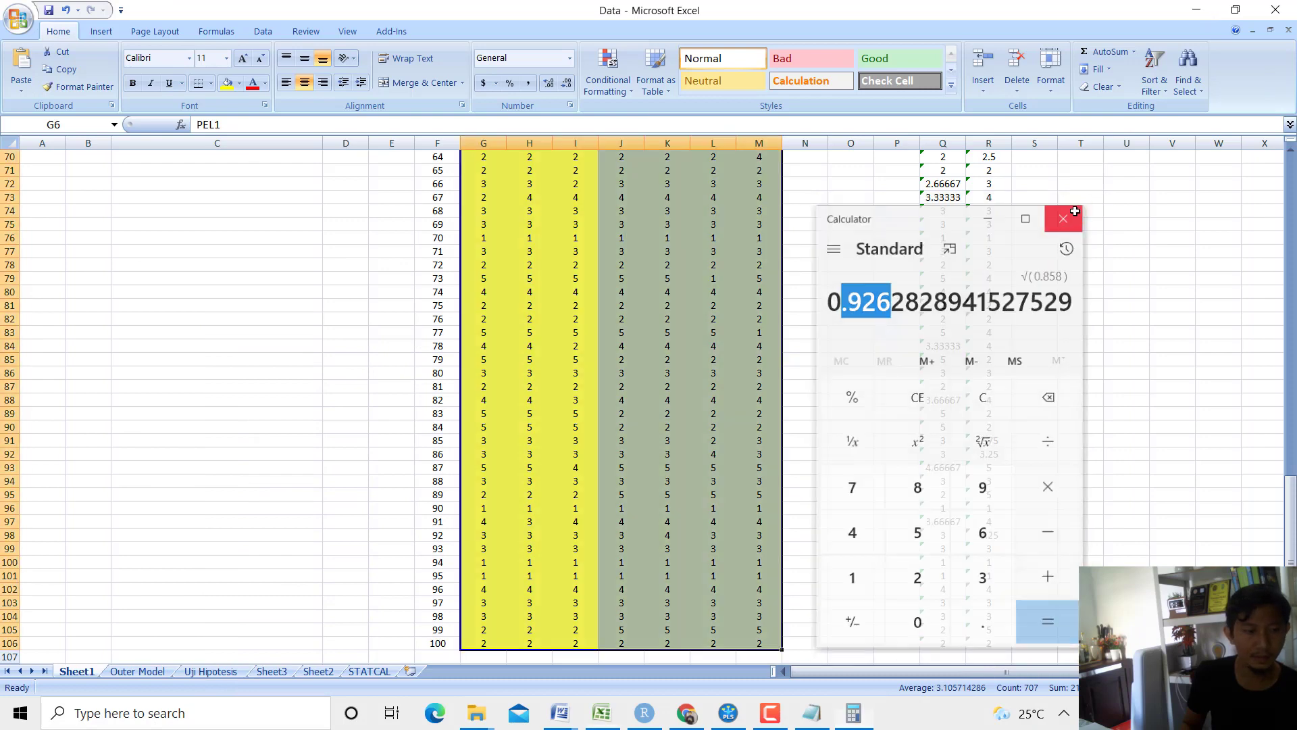
click(1207, 7)
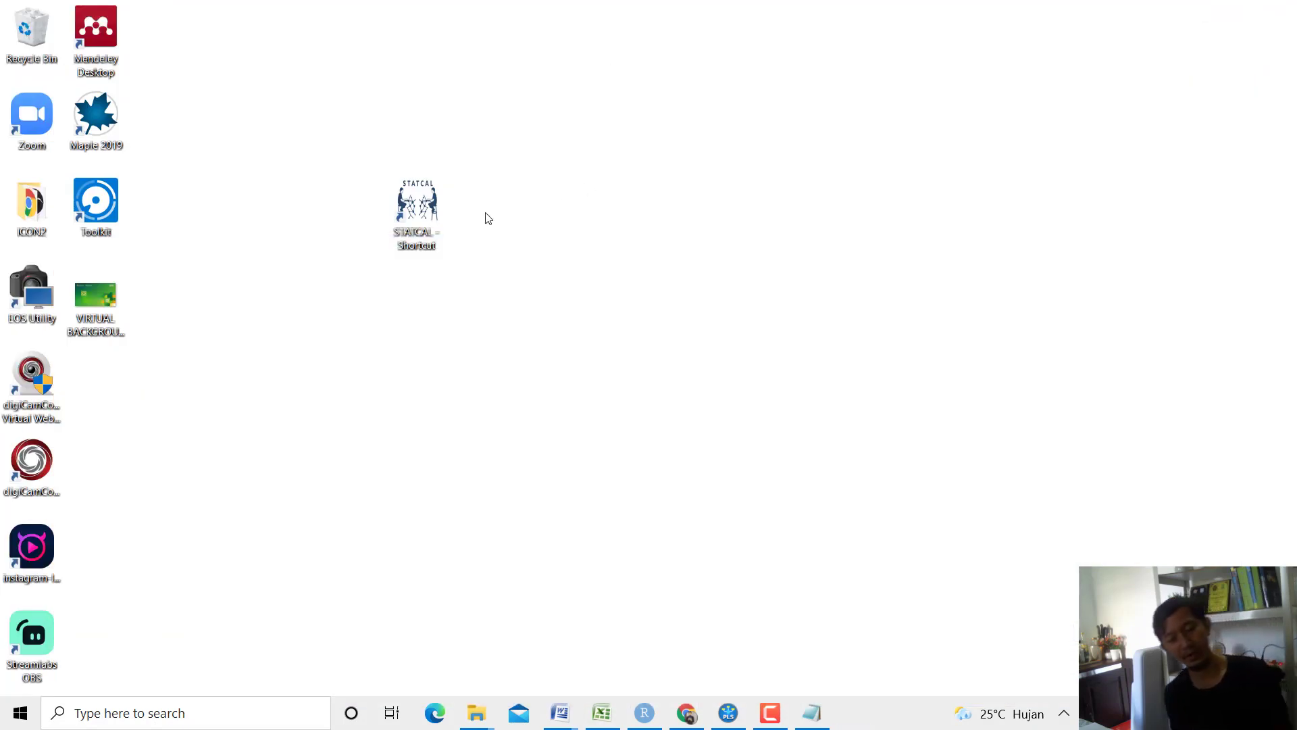
double_click(425, 215)
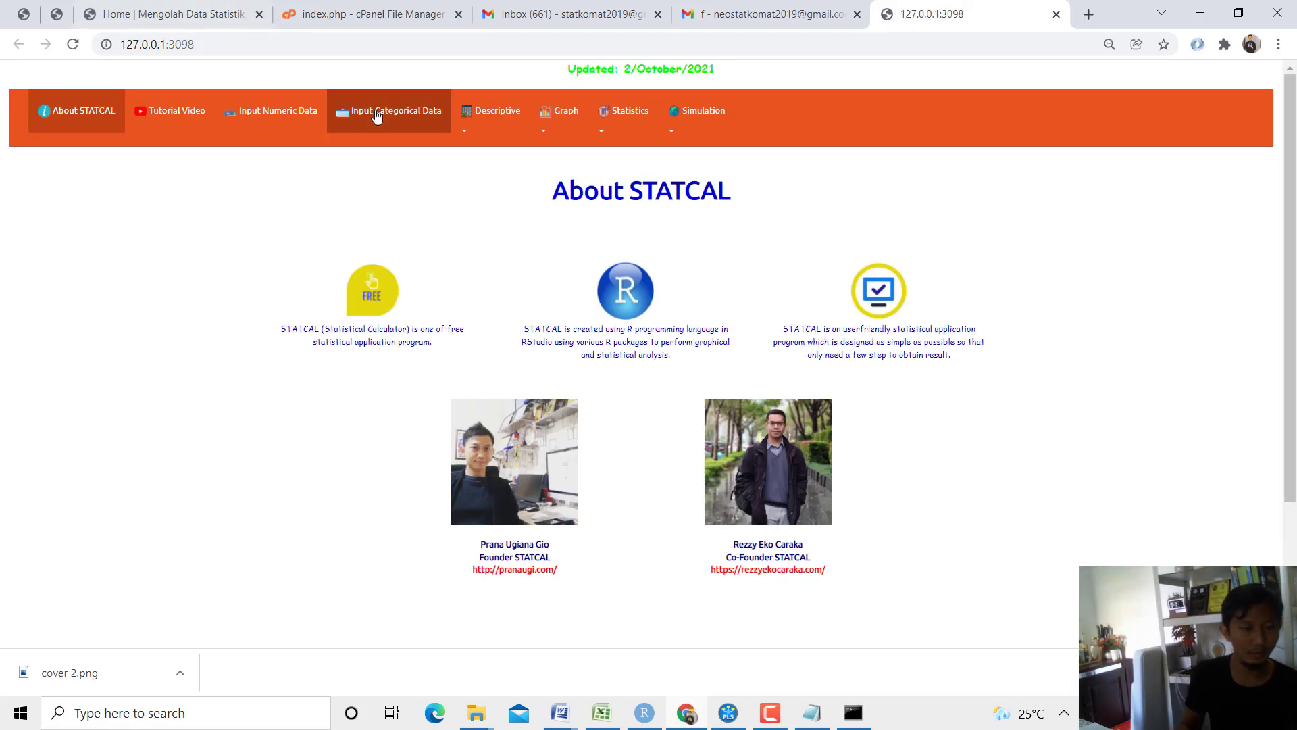
Open the Partial Least Squares Structural Equation Modeling (PLS-SEM) analysis that uses the semPLS package.
click(620, 121)
scroll(709, 341, down, 6)
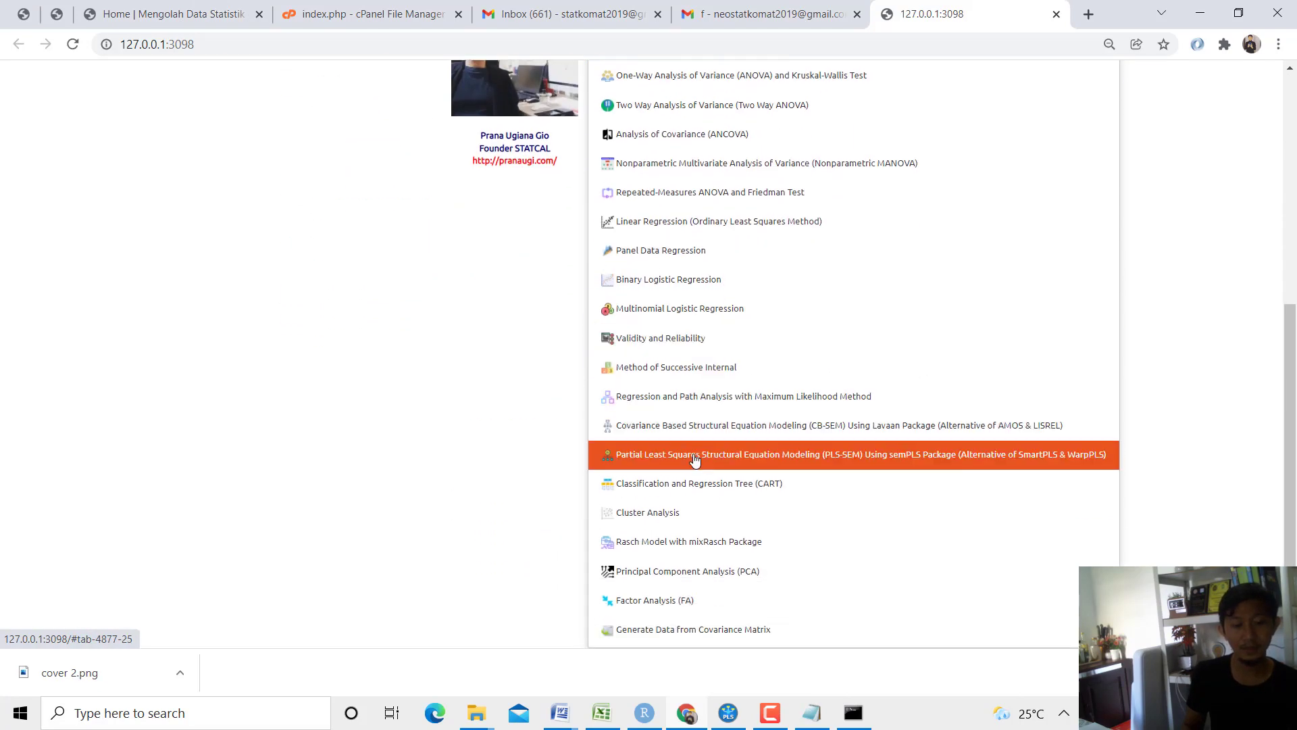
click(818, 469)
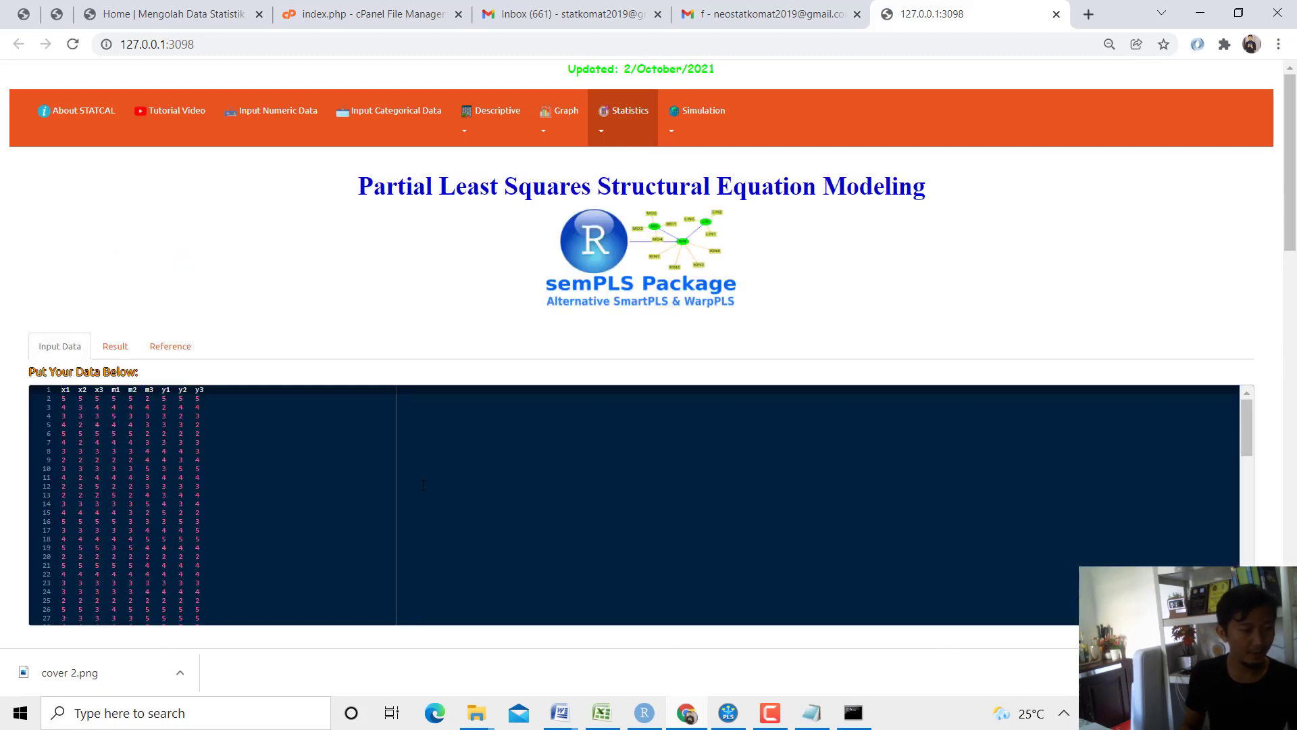
Delete the sample data and empty the sample source and target entries of the inner model.
key(ctrl+a)
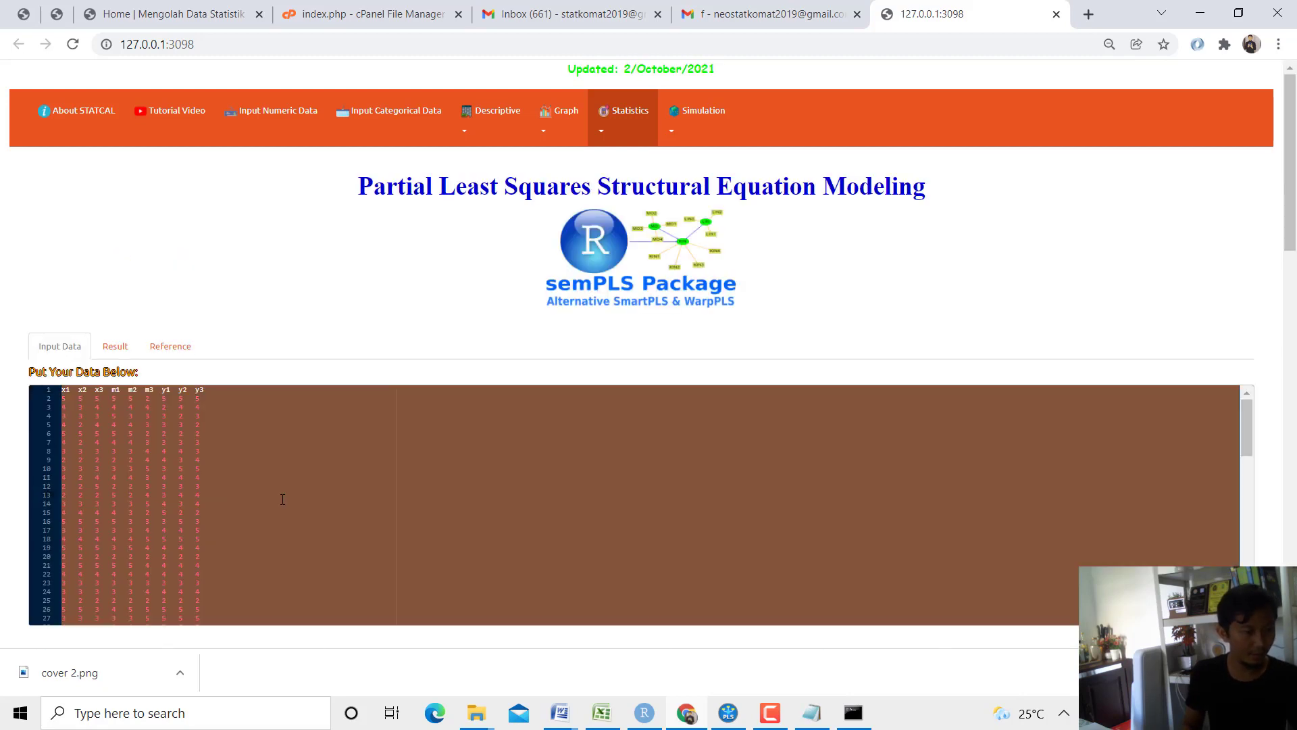
key(Delete)
scroll(22, 603, down, 5)
click(139, 465)
key(ctrl+a)
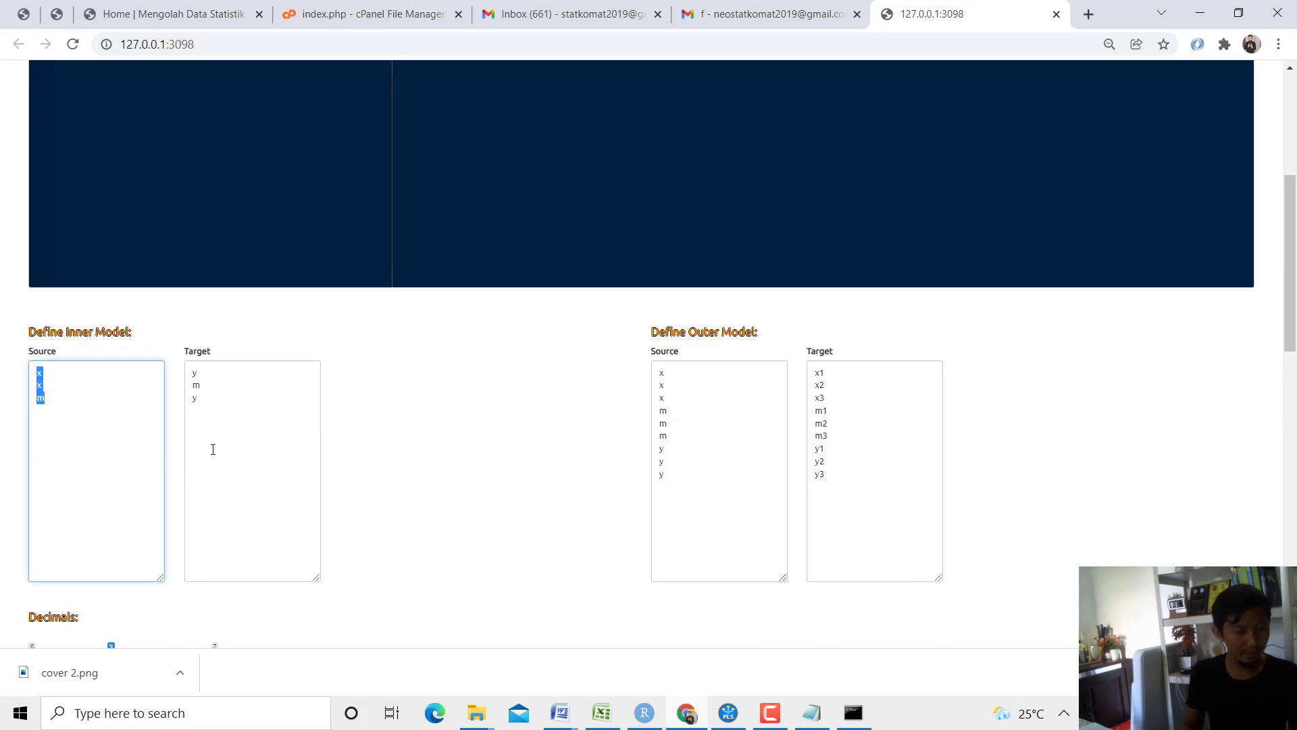
key(Delete)
click(287, 445)
key(ctrl+a)
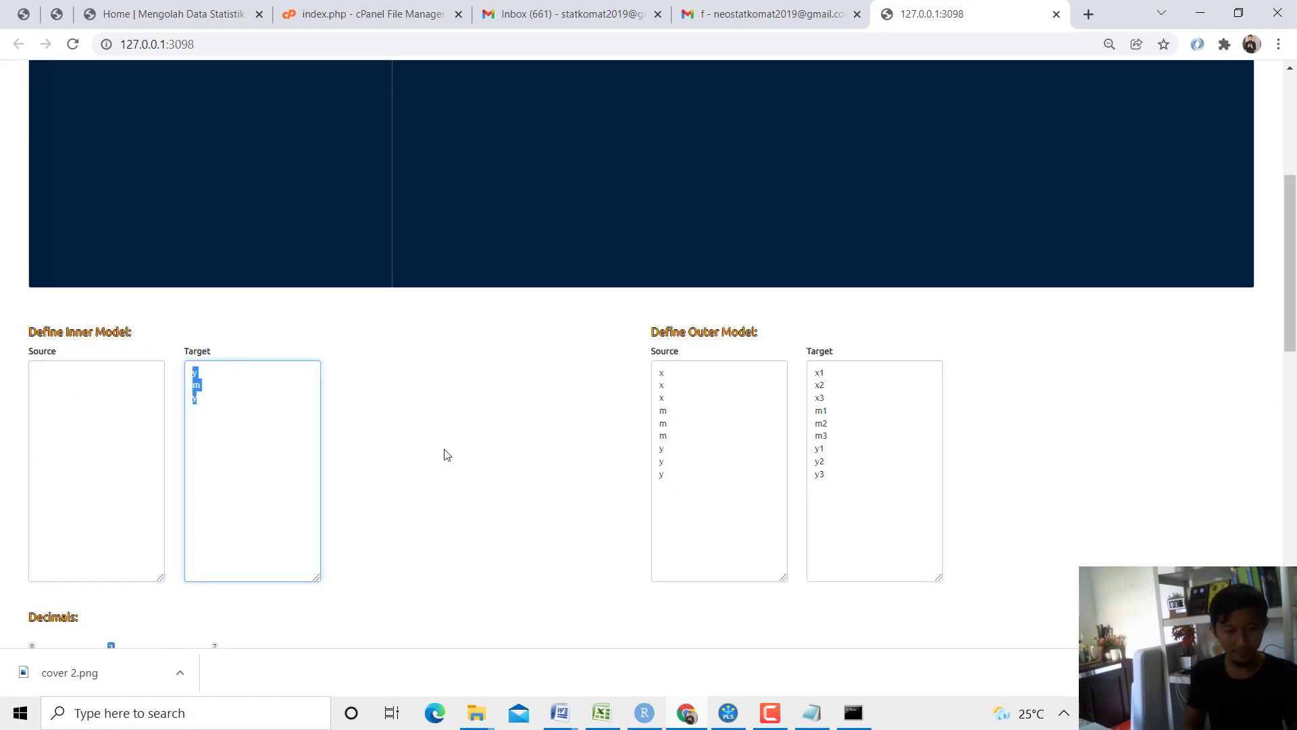
key(Delete)
Empty the sample source and target entries of the outer model.
click(706, 473)
key(ctrl+a)
key(Delete)
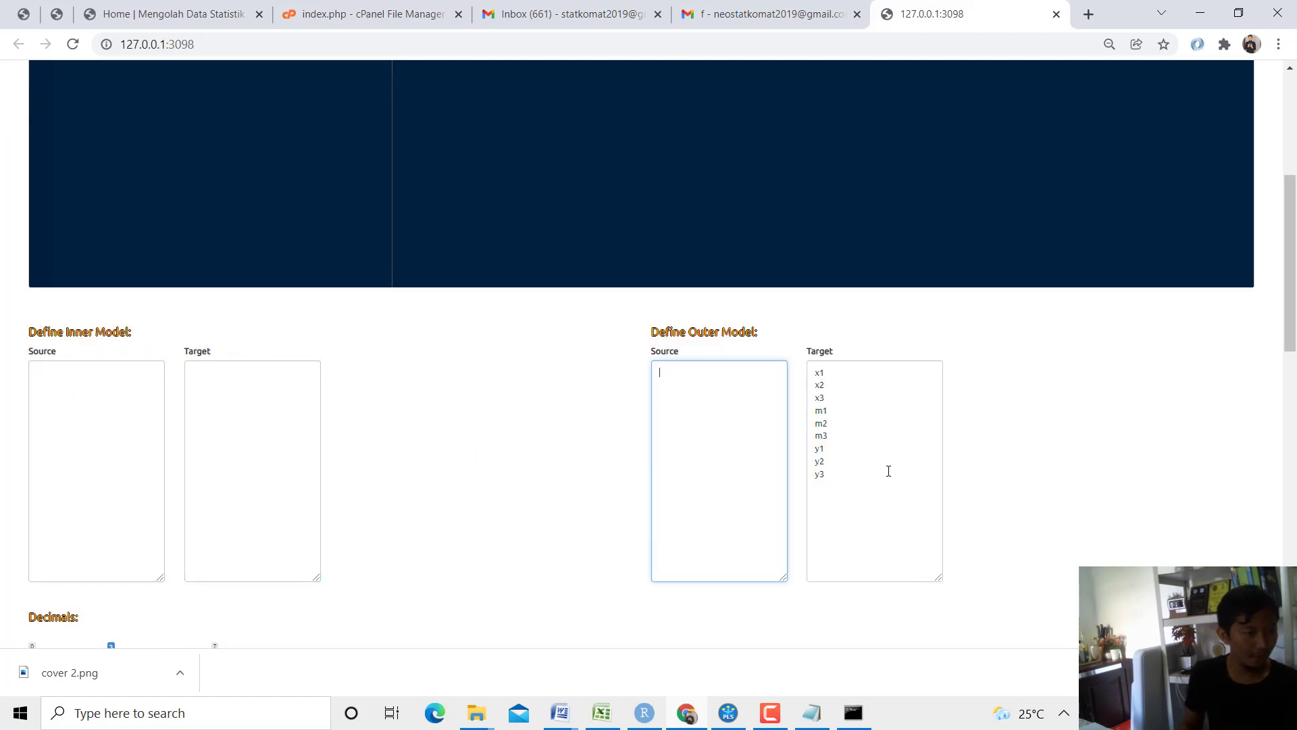
click(887, 470)
key(ctrl+a)
key(Delete)
scroll(75, 525, up, 5)
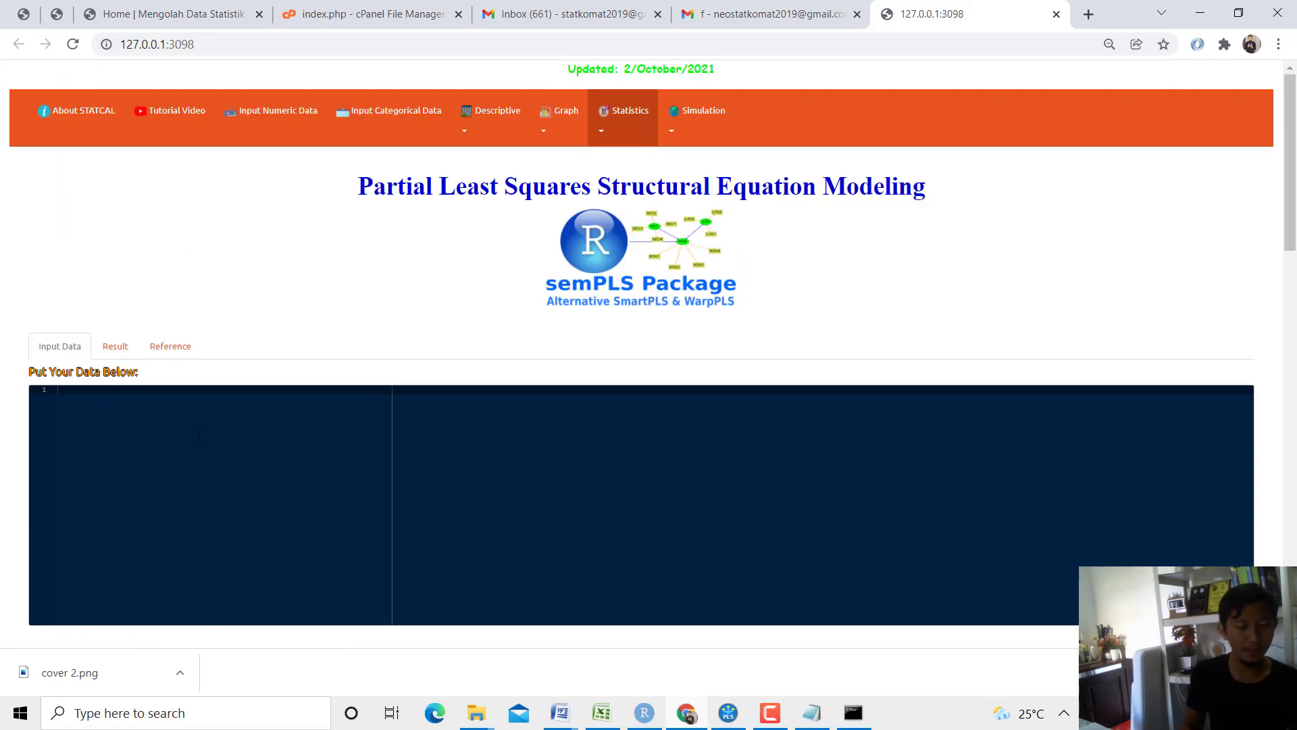
Switch to the Excel Data workbook and copy the PEL1 to KEP4 data with headers (G6:M106) from the STATCAL sheet.
click(603, 711)
click(375, 671)
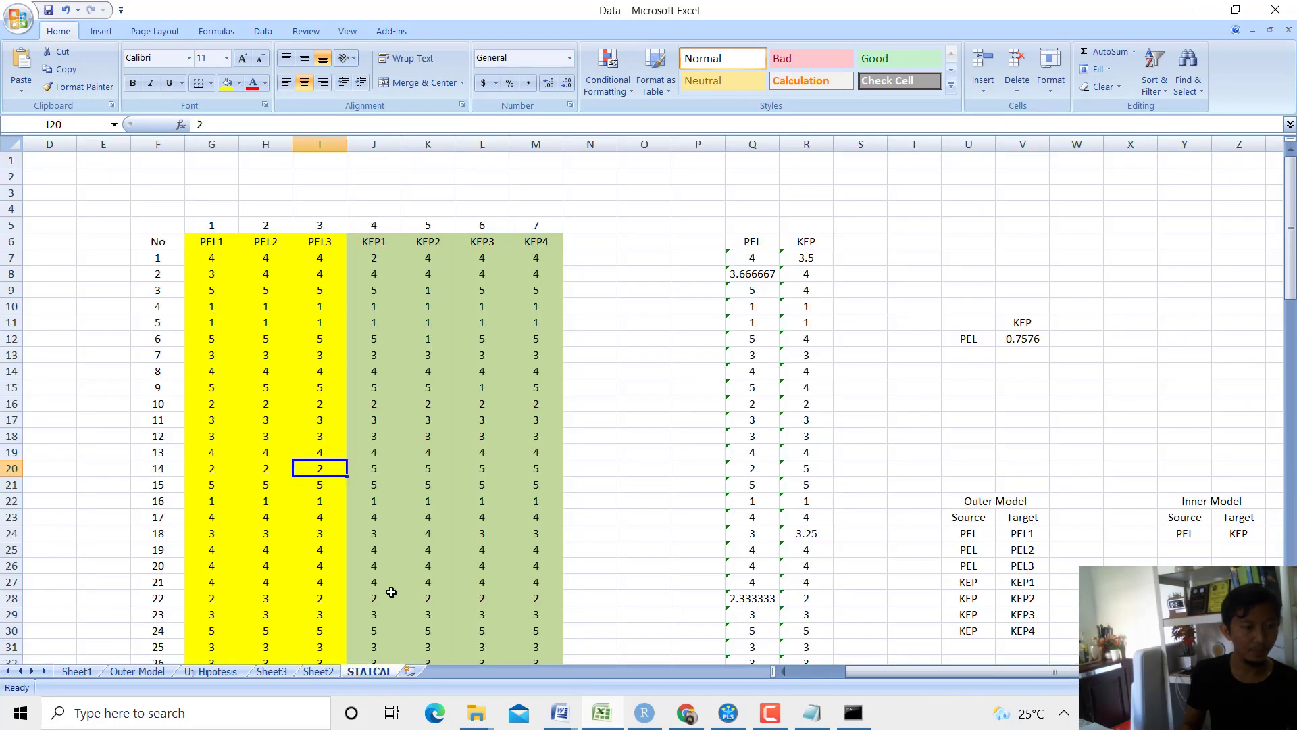
click(373, 367)
drag(212, 244, 536, 452)
drag(548, 711, 516, 627)
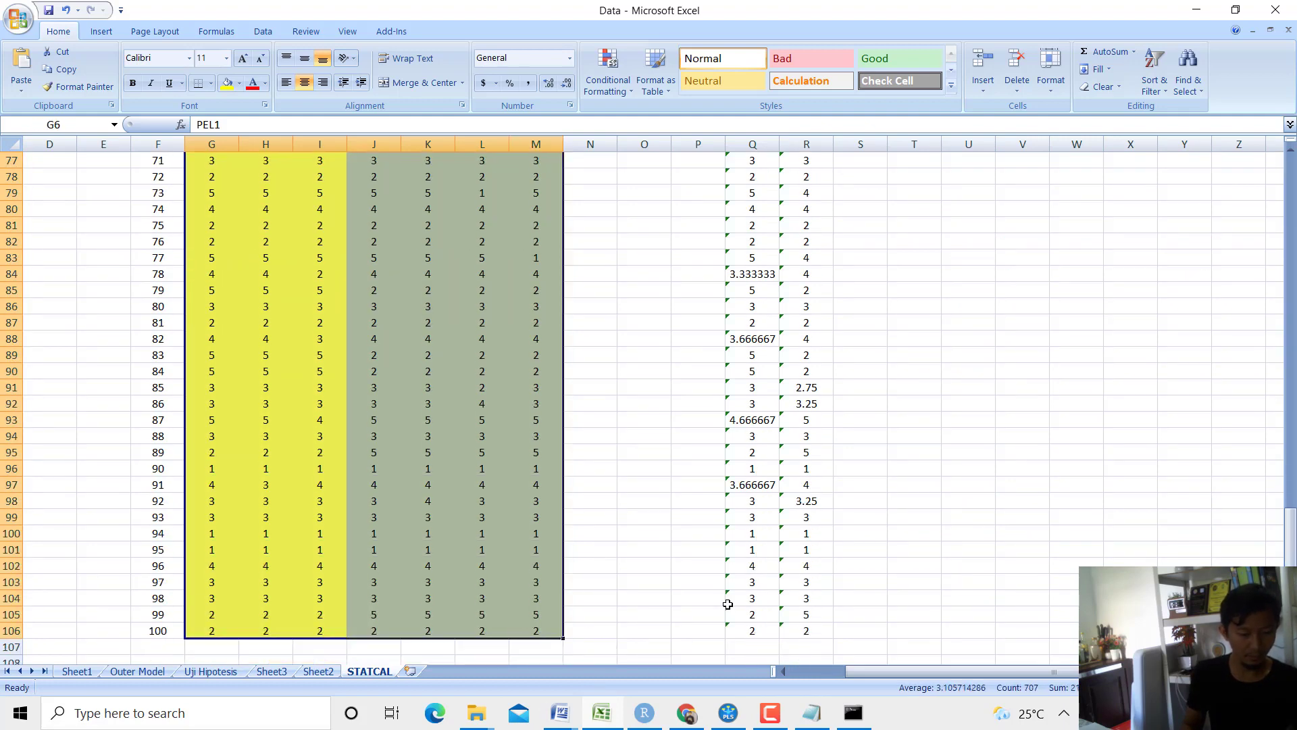
key(ctrl+c)
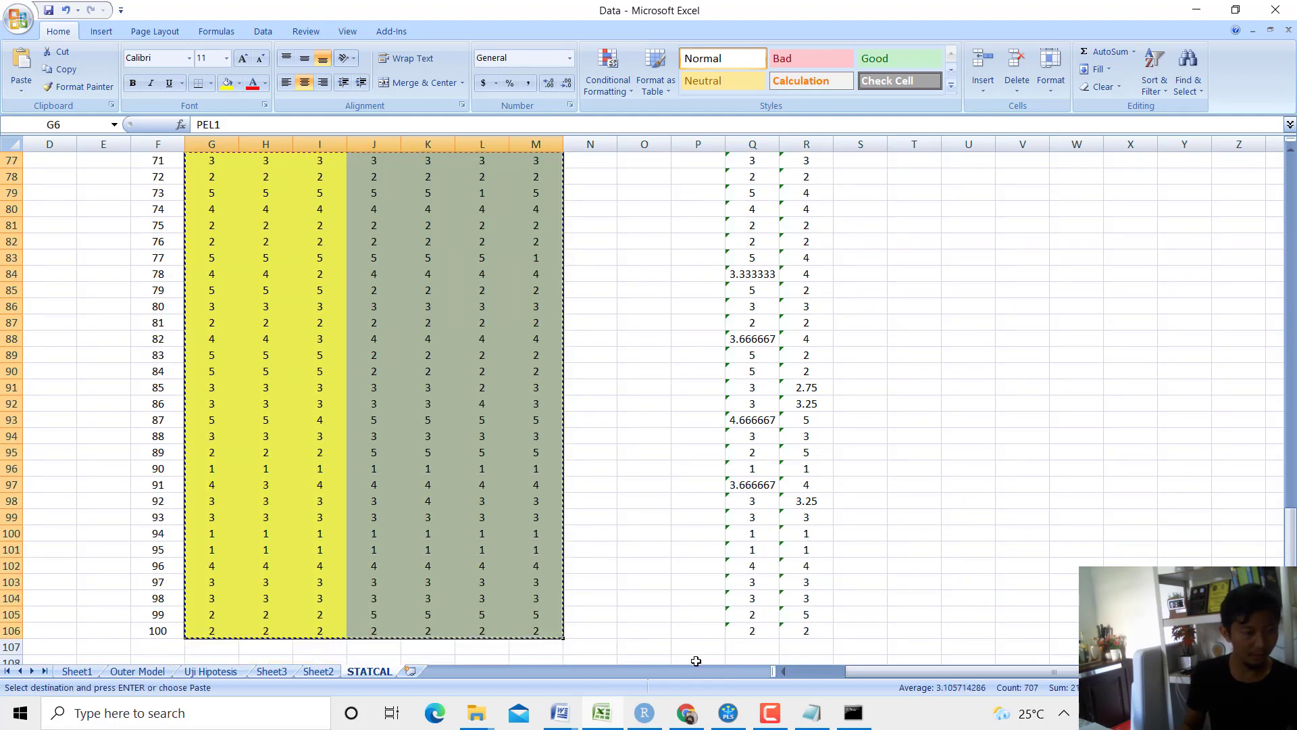
Switch back to STATCAL, paste the copied data as the PLS-SEM input data and check its header and first row.
click(697, 714)
click(344, 520)
key(ctrl+v)
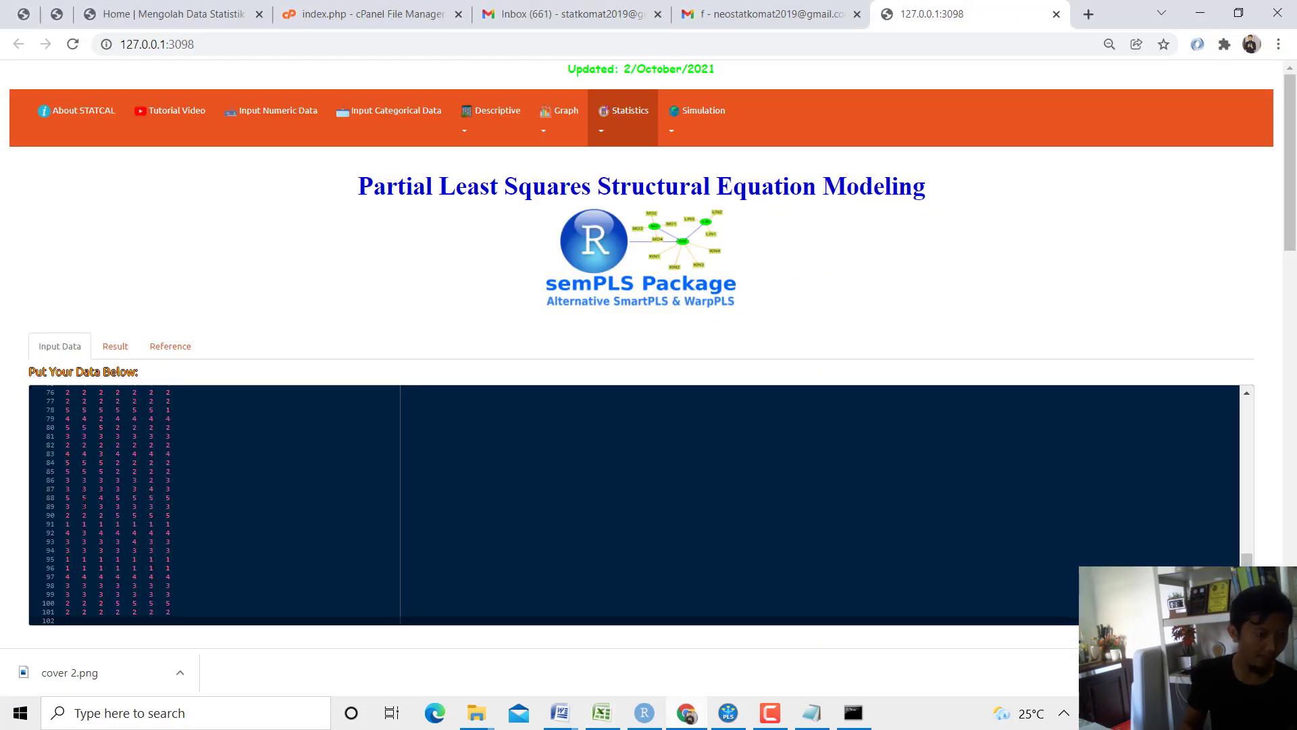
scroll(212, 503, up, 15)
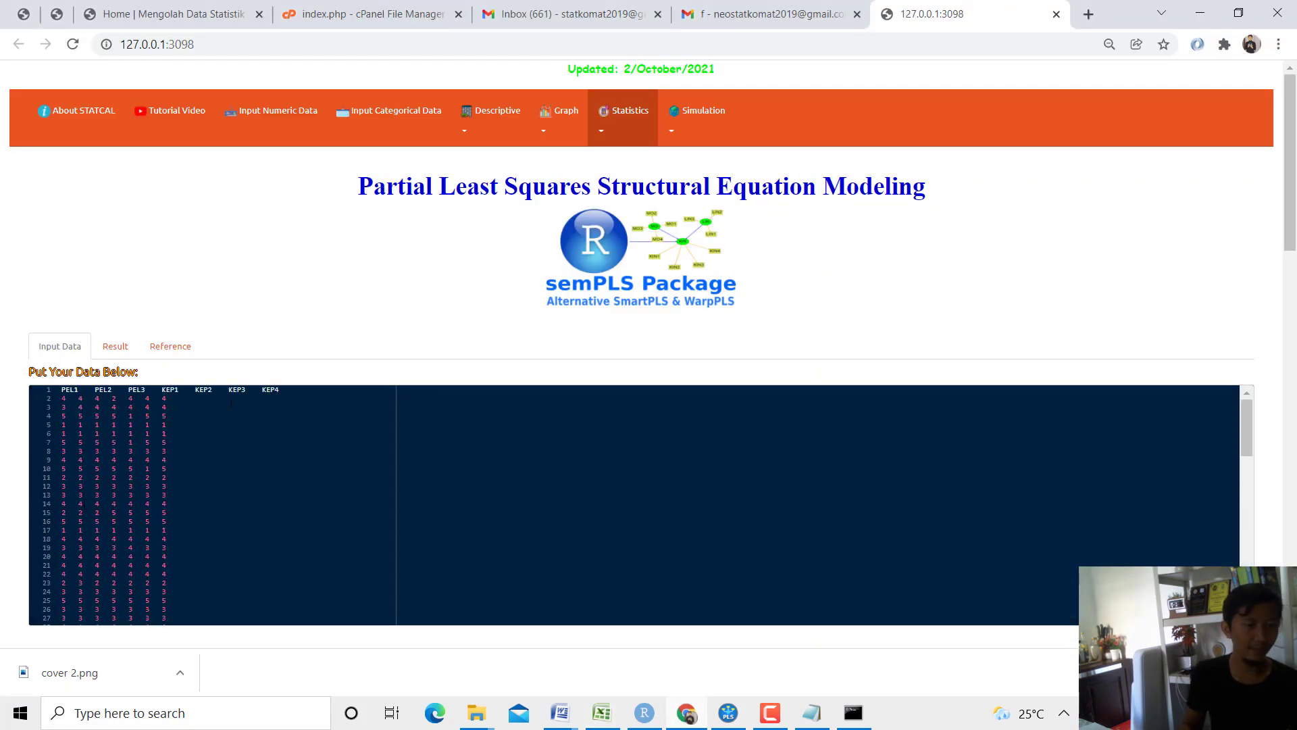
drag(291, 399, 10, 401)
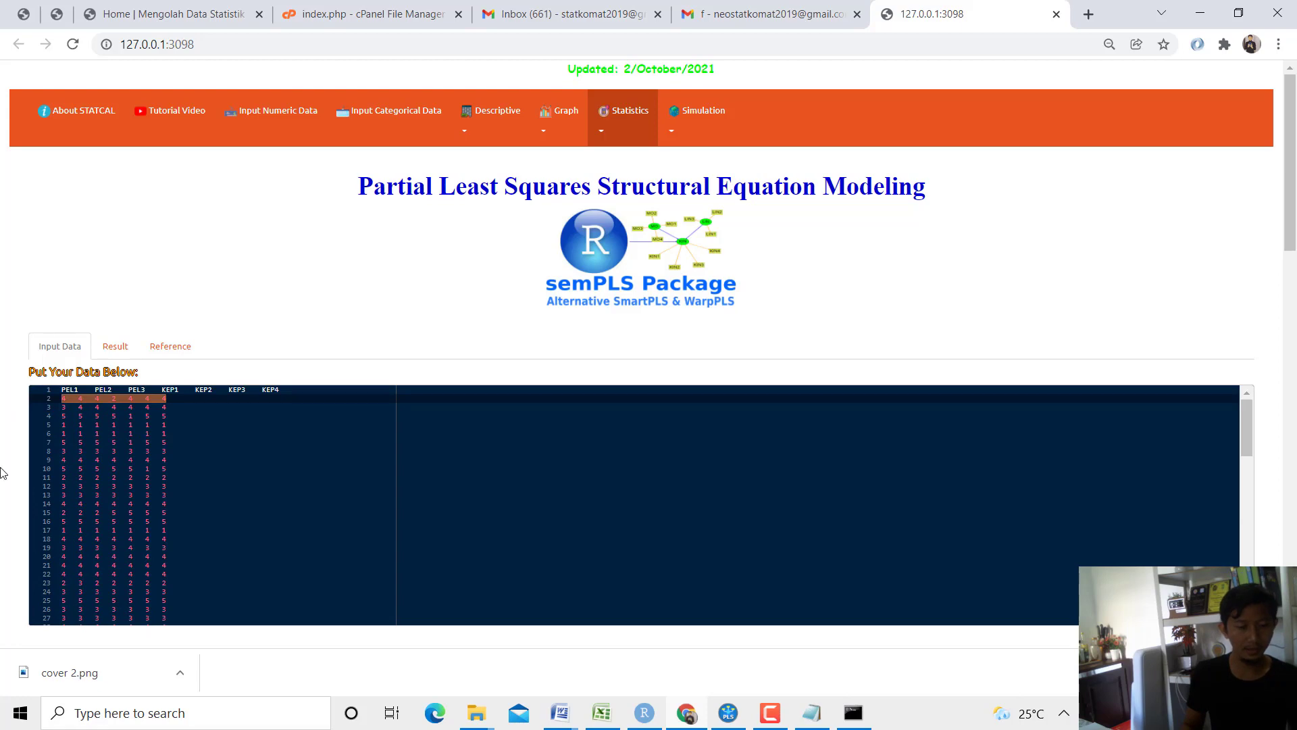
Switch to Notepad, delete all the notes and restore its window to a smaller size over the STATCAL model definition.
scroll(2, 473, down, 6)
click(811, 710)
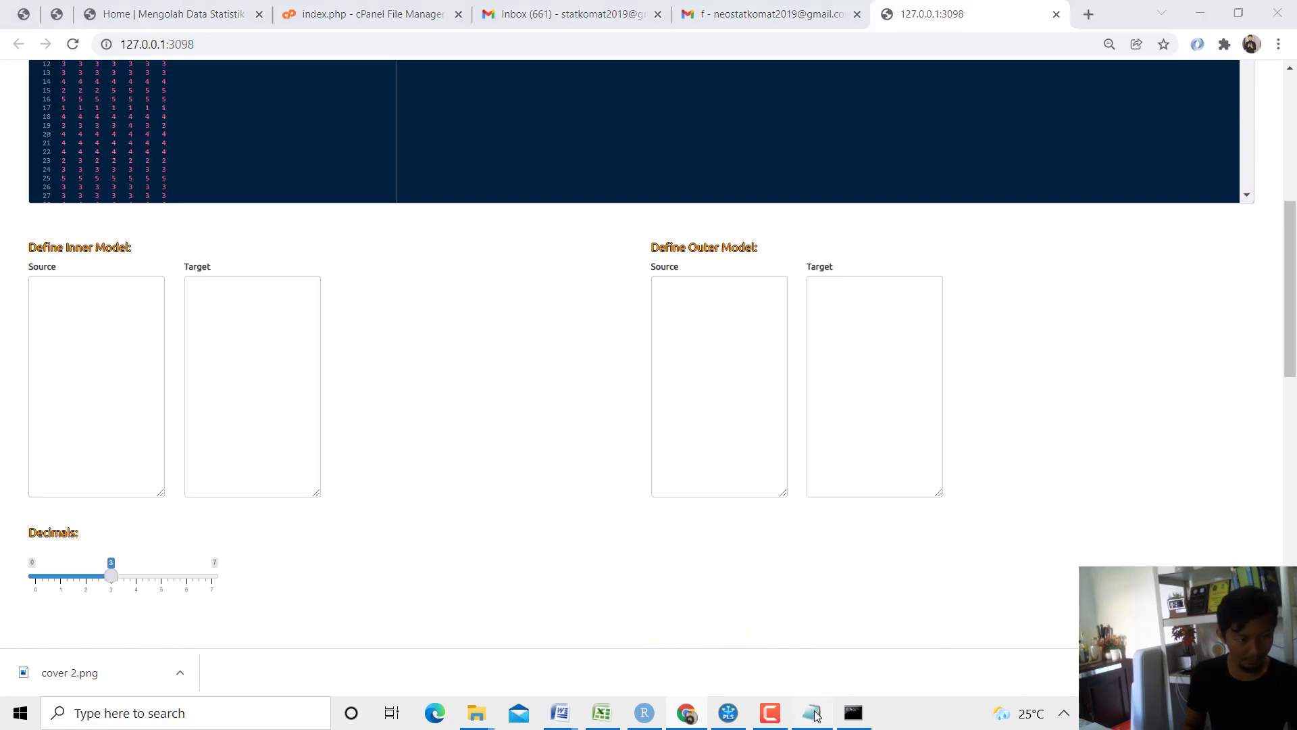
key(ctrl+a)
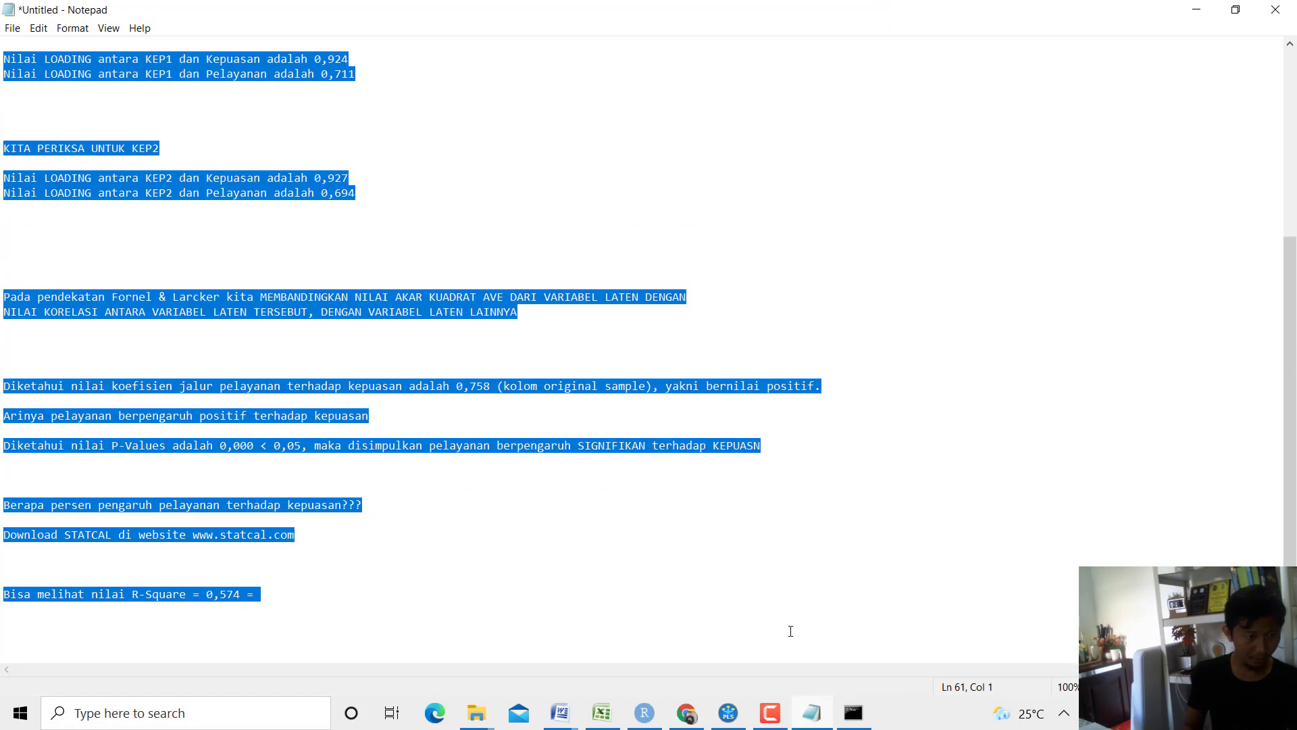
key(Delete)
click(1235, 10)
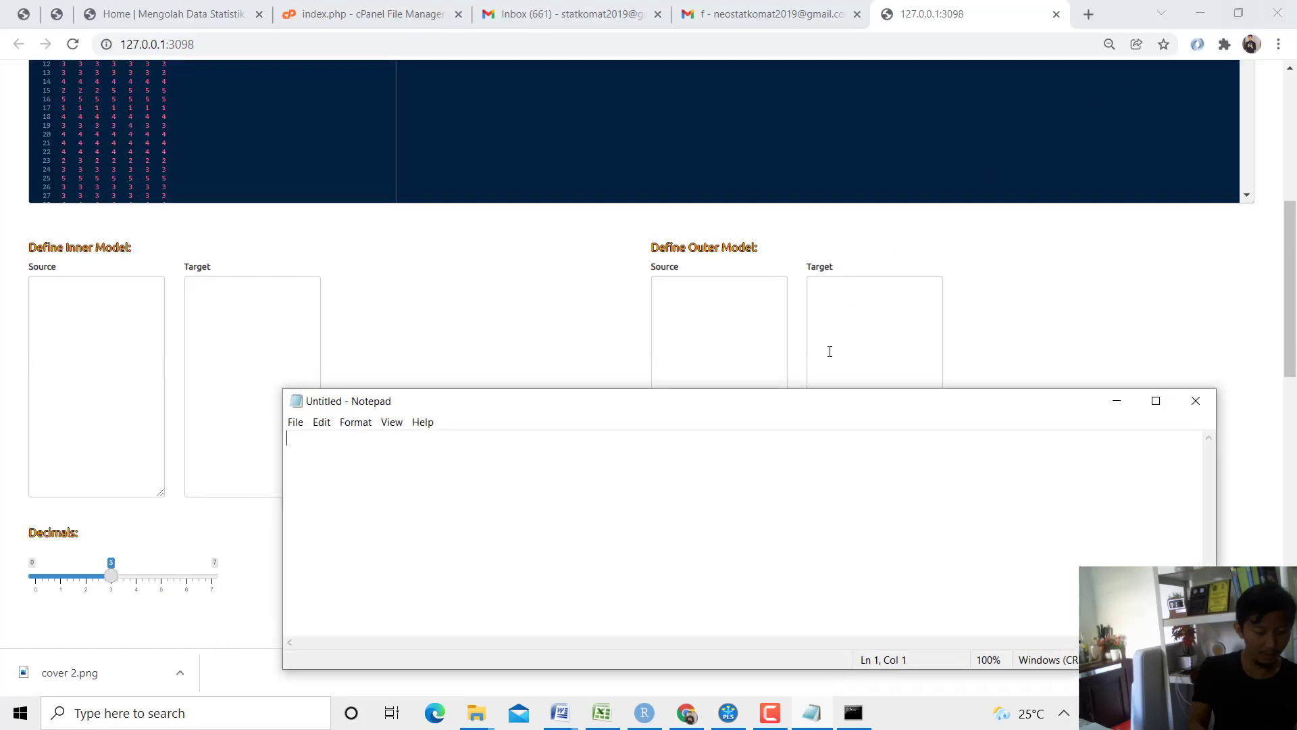
Note "SEM, ada bagian" with the list "1. Outer Model" and "2. Inner Model", and show it over the SmartPLS path model.
text(SEM, ada )
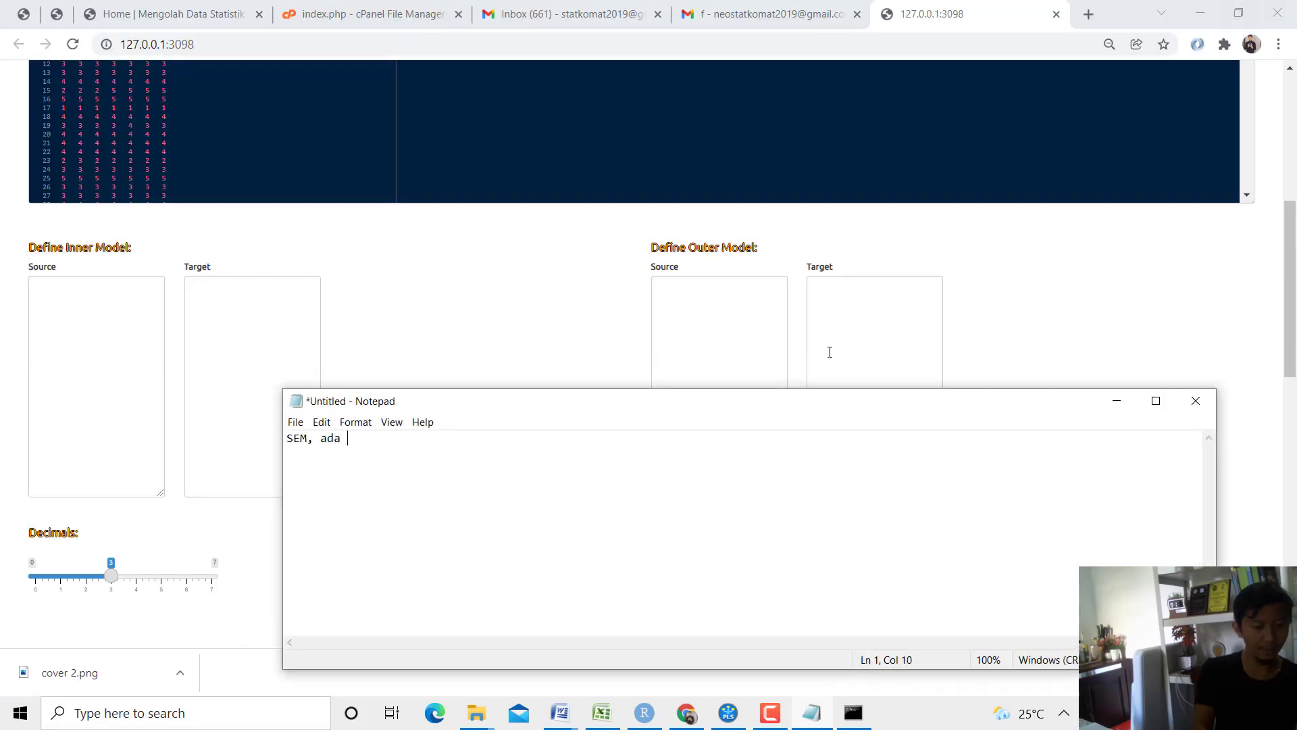
text(bagian  1. O)
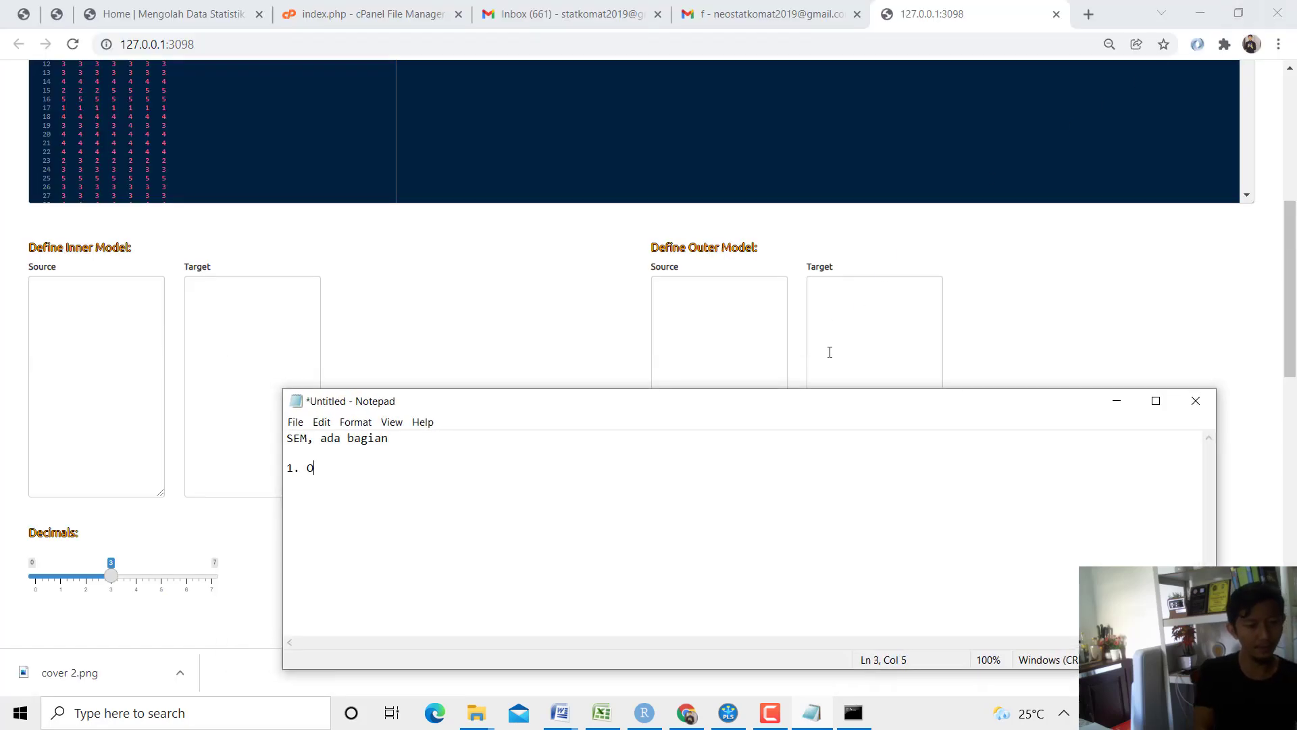
text(uter Model 2.)
text( Inner Model)
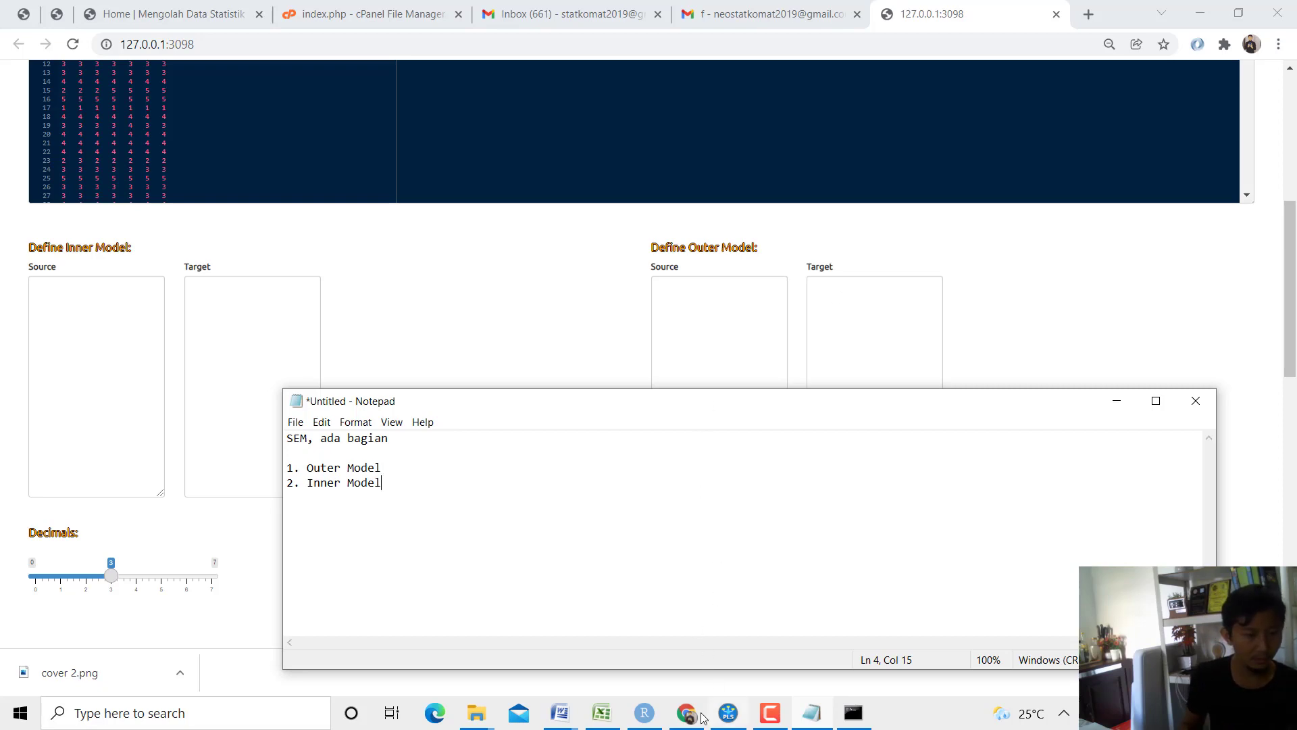
click(730, 722)
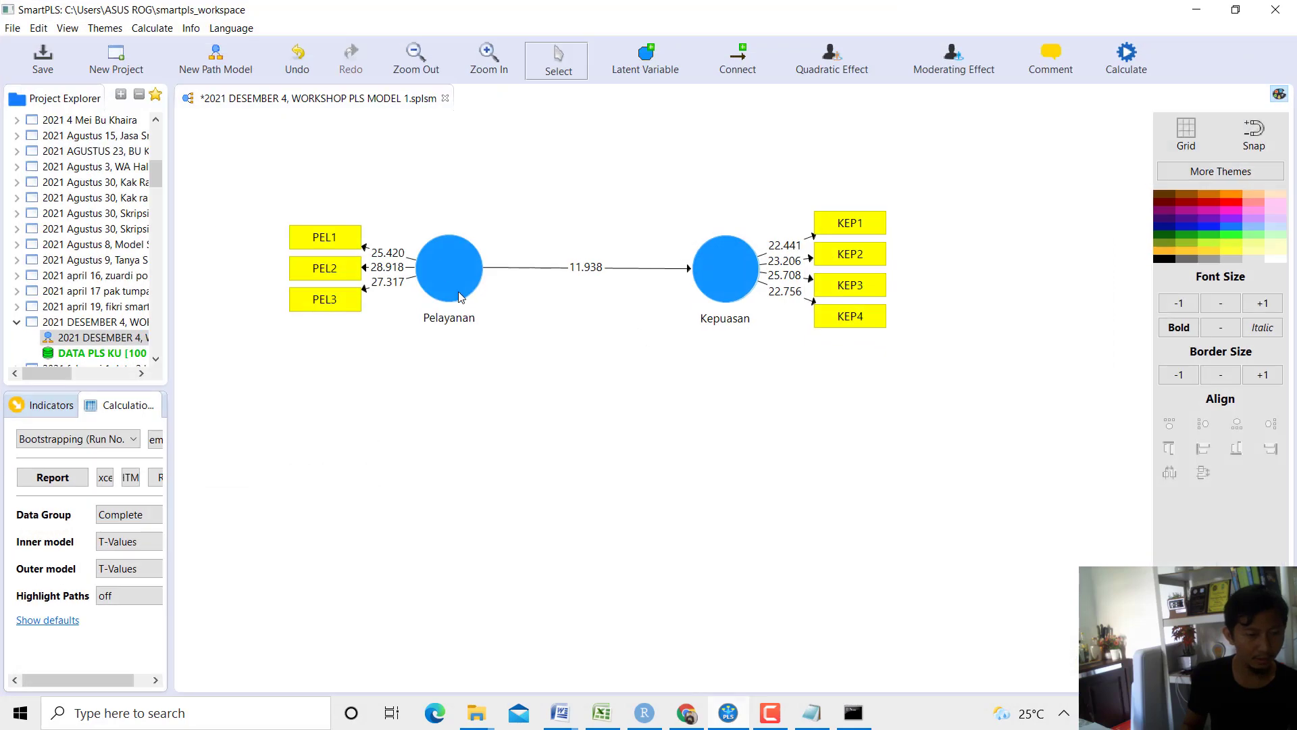
click(806, 721)
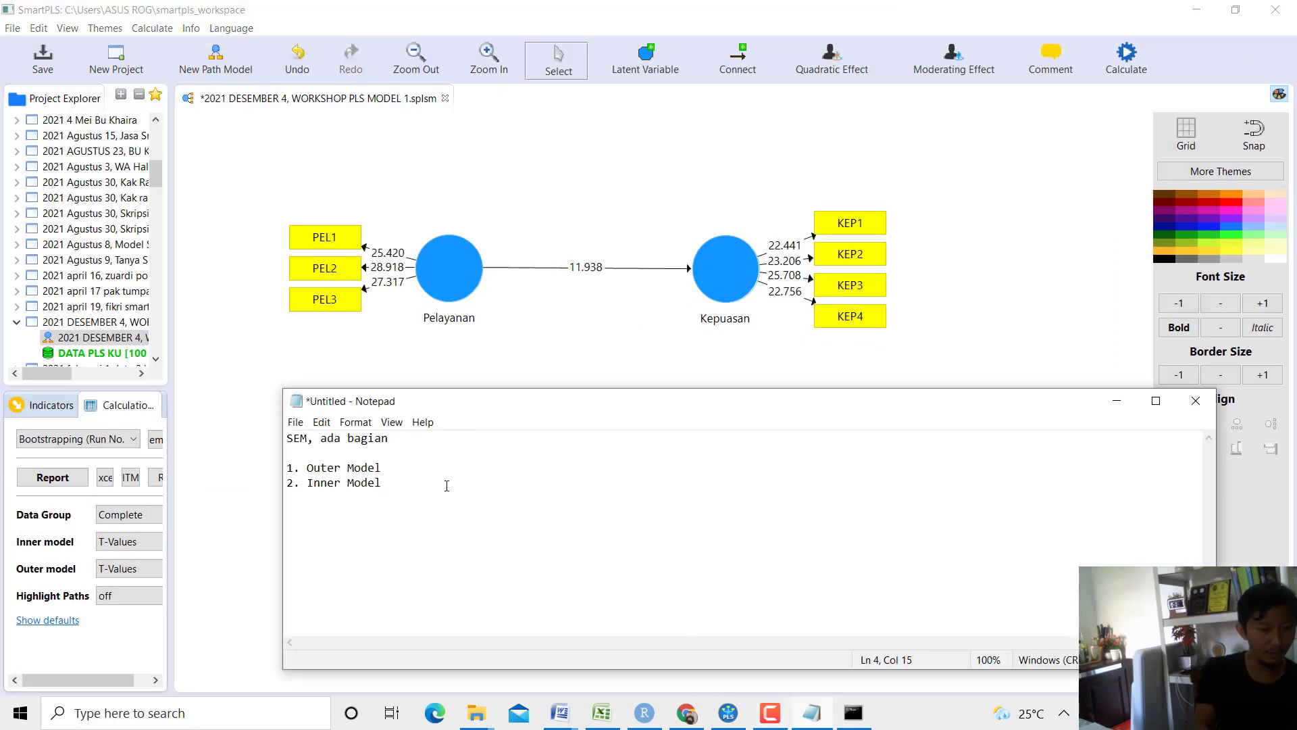
Replace the notes with the heading "Outer Model" and the lines "PEL -> PEL1", "PEL -> PEL2" and "PEL -> PEL3".
key(ctrl+a)
text(Outer)
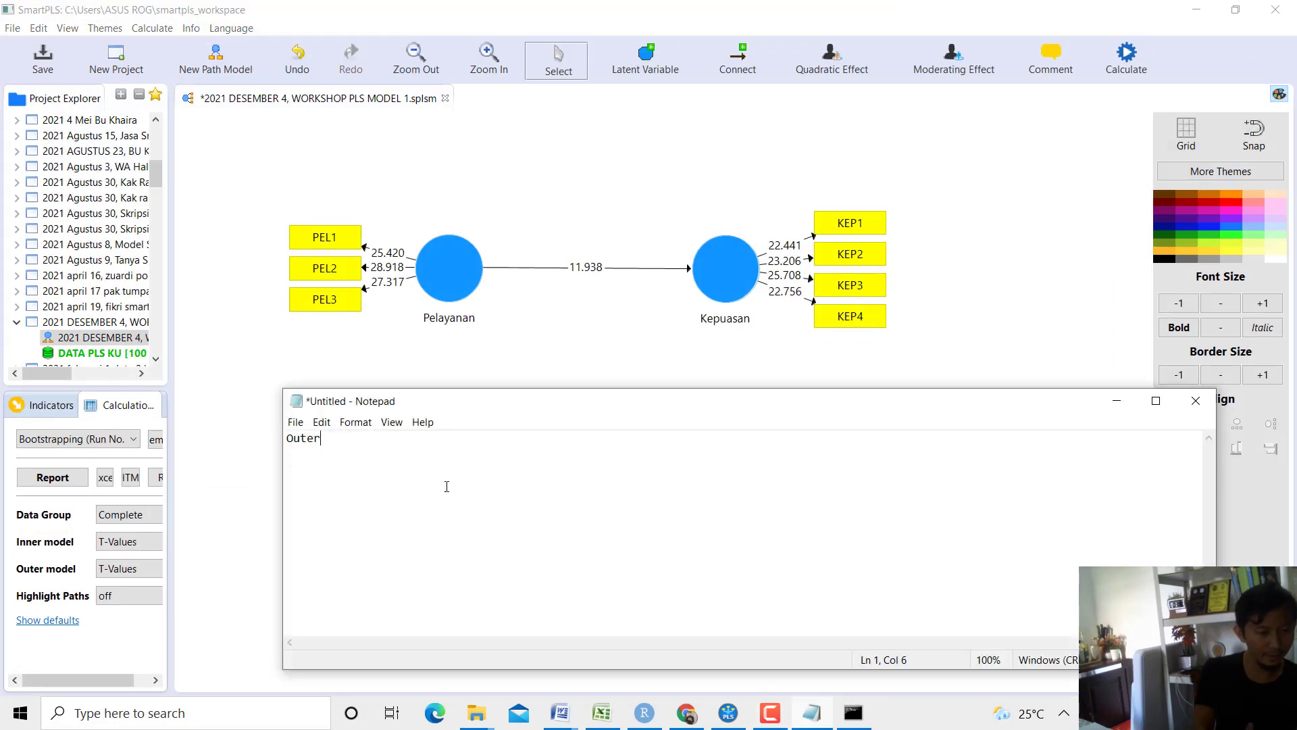
text( Model  )
text(PEL)
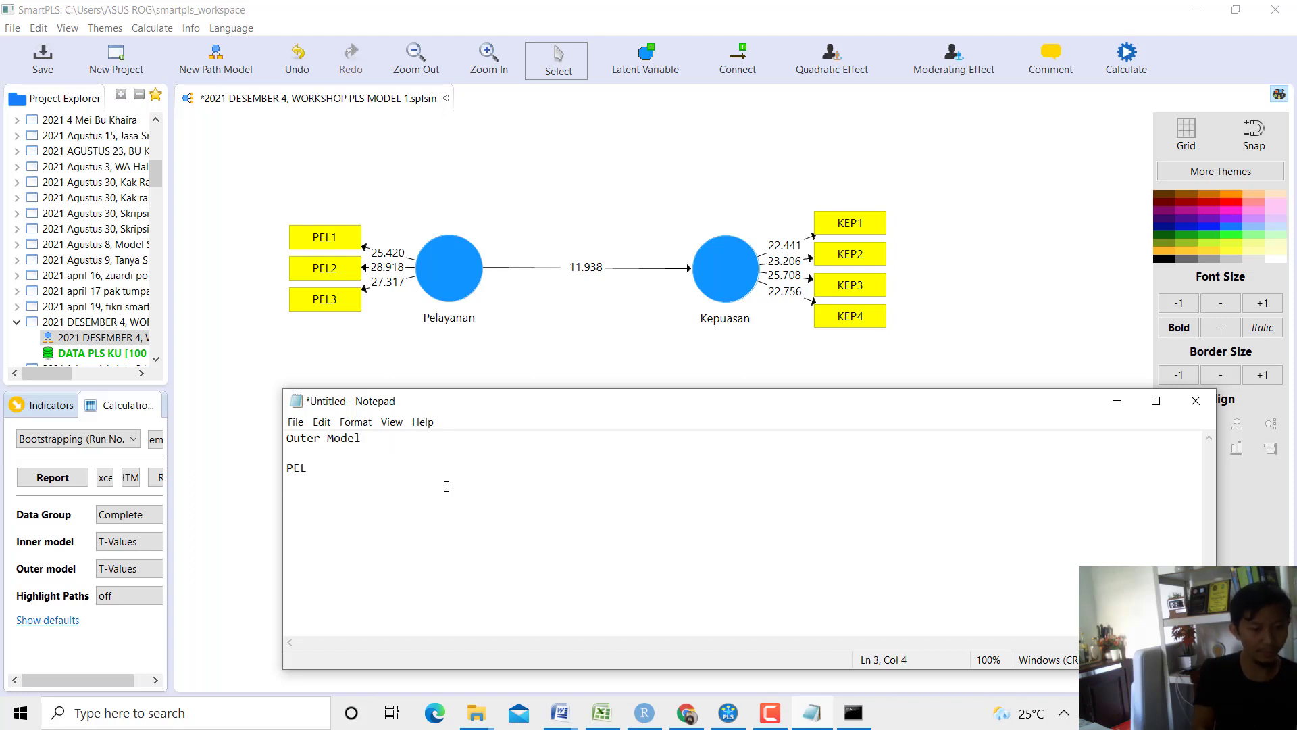
text( -> PEL)
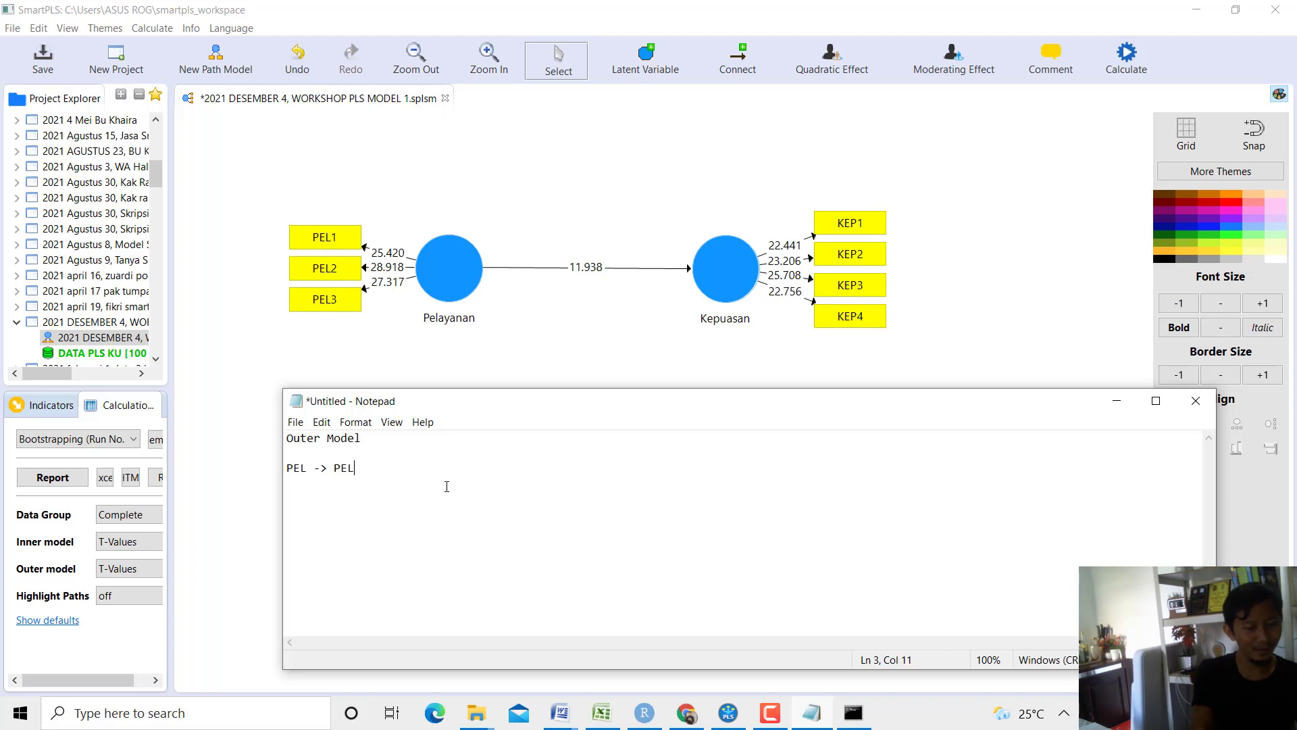
text(1 PEL -> PEL2)
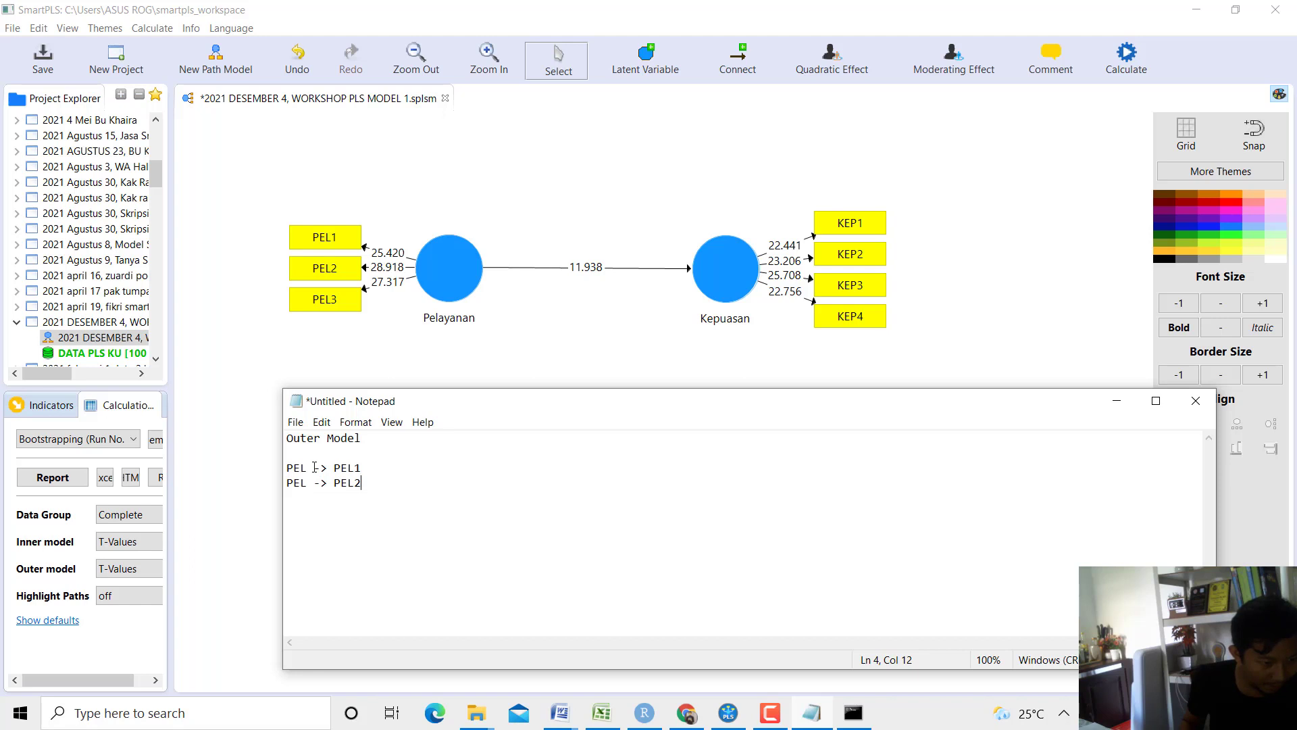
drag(314, 466, 328, 467)
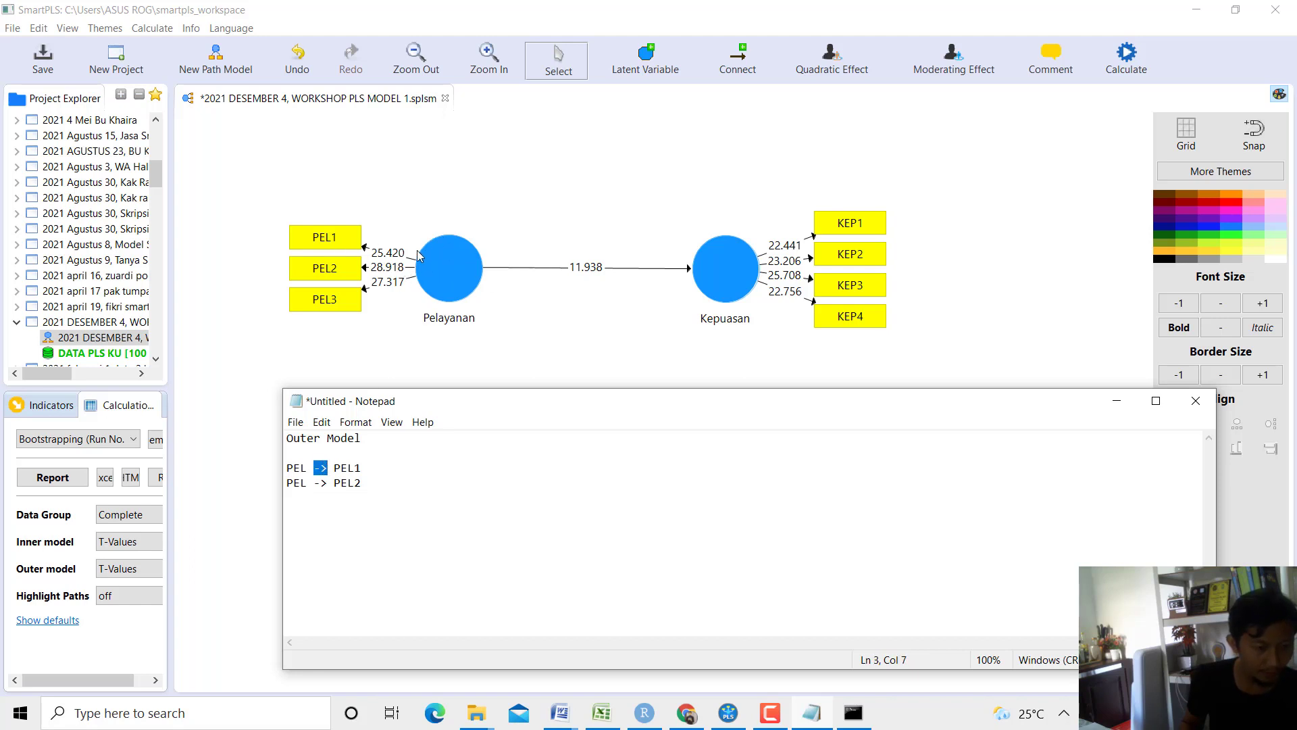
click(373, 476)
text(PEL)
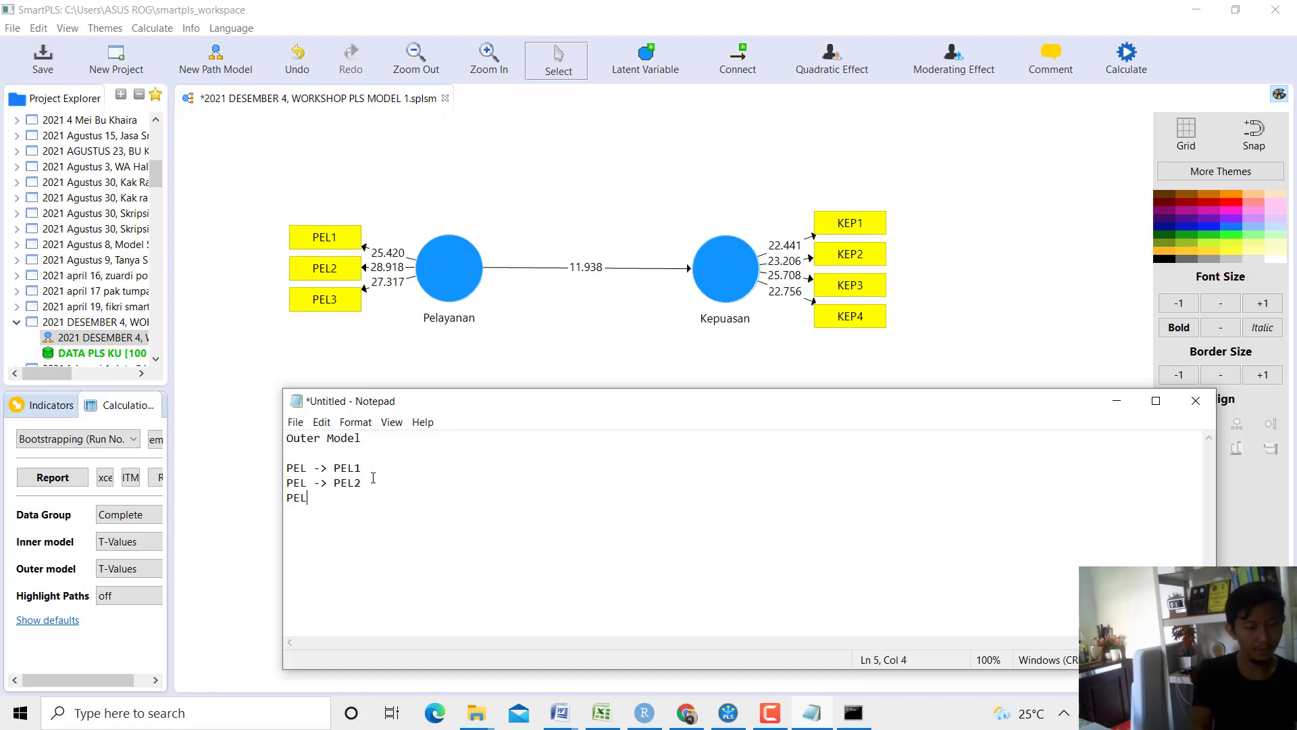
text( -> PEL3  )
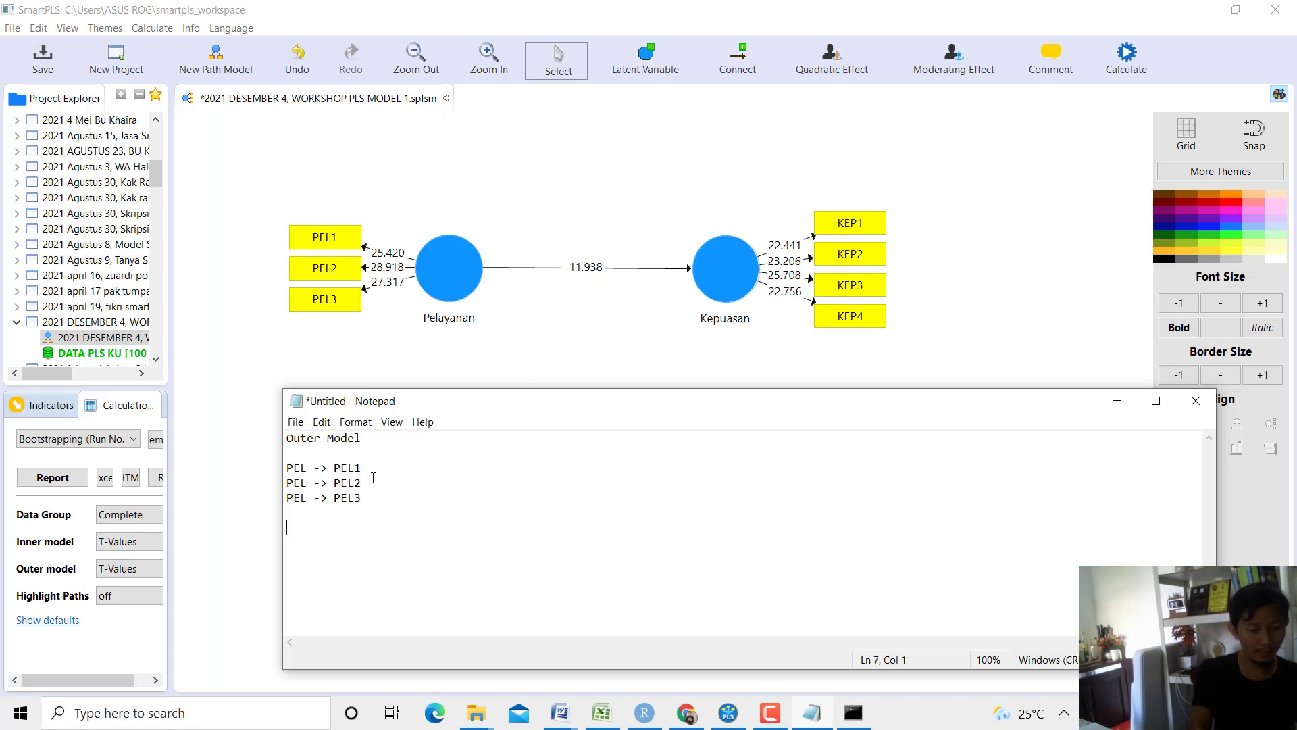
Add the line "KEP -> KEP1" below the PEL group and paste three copies of it underneath.
text(KEP -> KEP1)
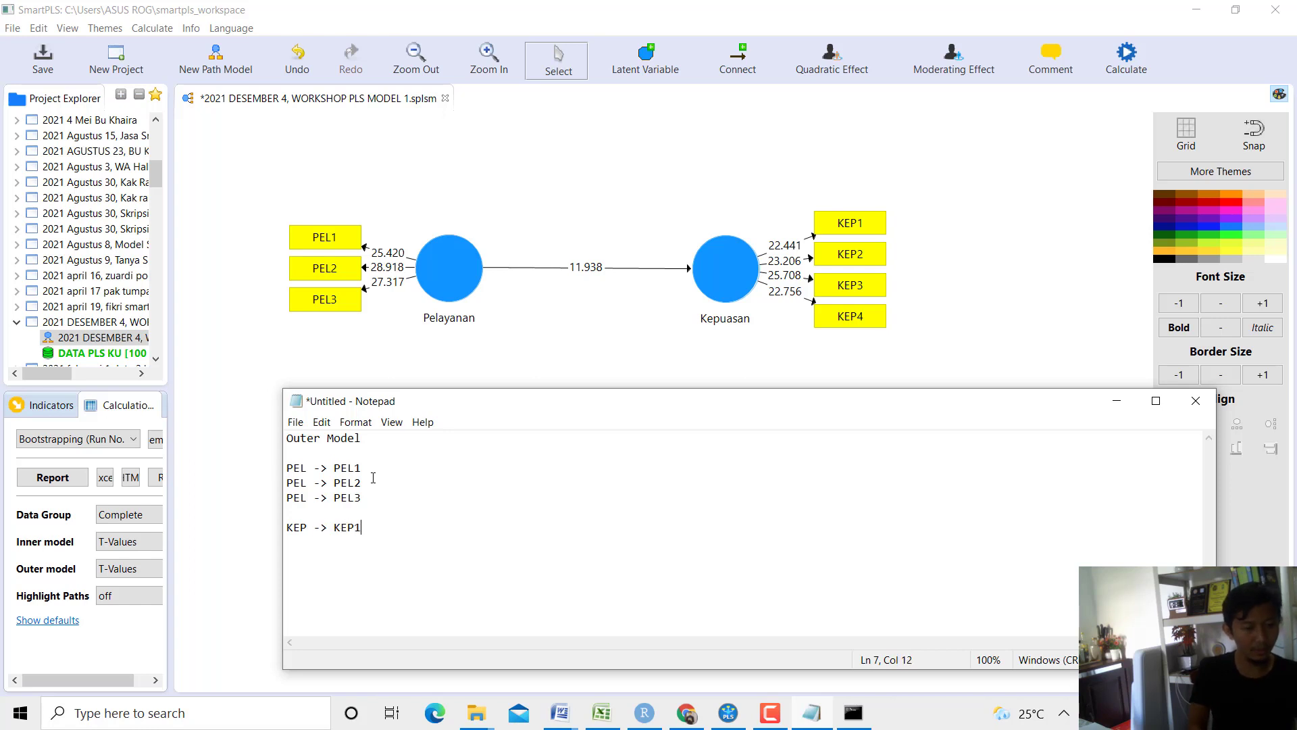
key(shift+Home)
key(ctrl+c)
key(Left)
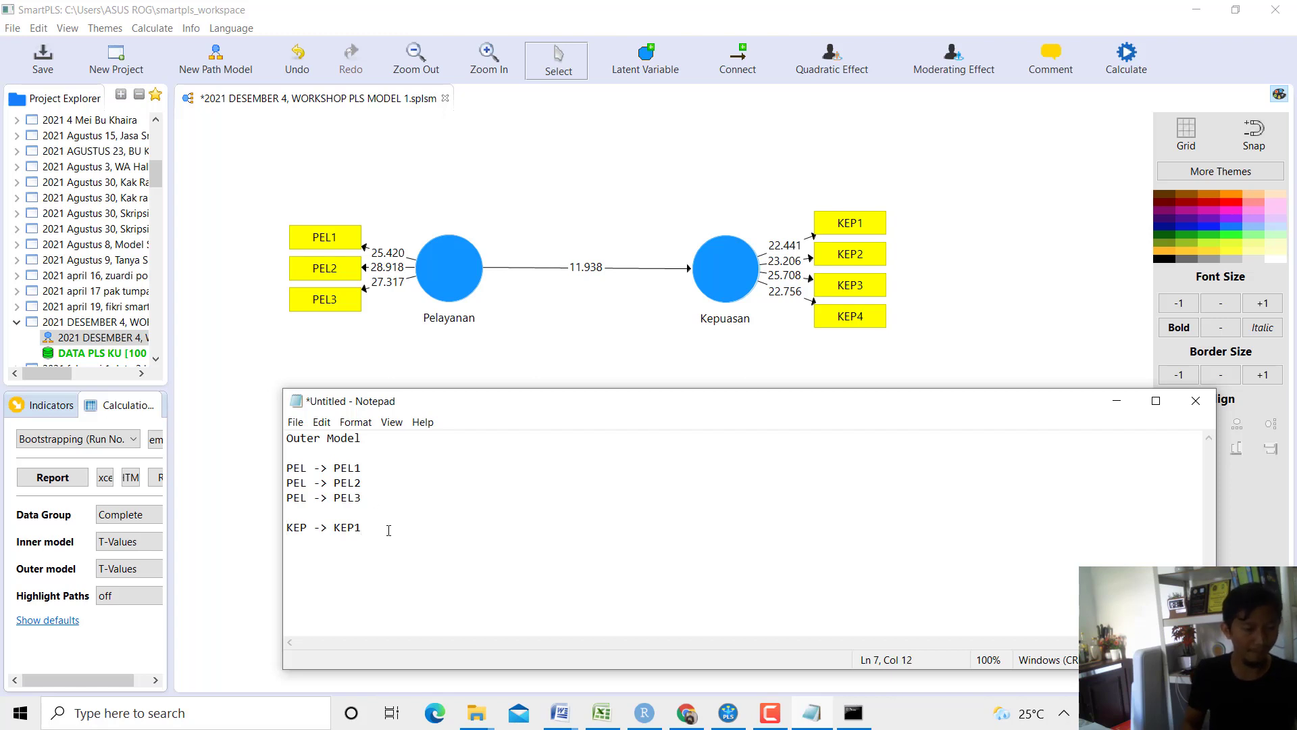
key(Return)
key(ctrl+v)
key(ctrl+v)
key(Return)
key(ctrl+v)
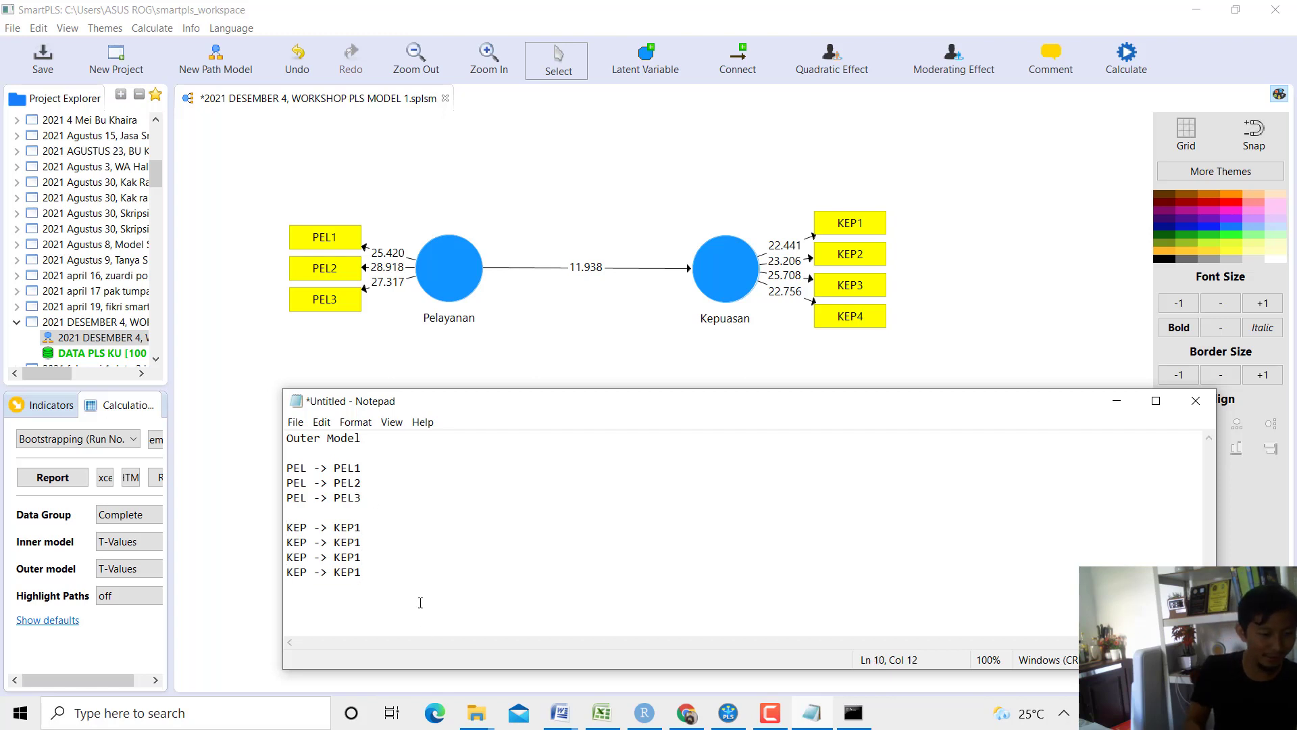
Renumber the three copied KEP lines so their indicators read KEP2, KEP3 and KEP4.
click(380, 543)
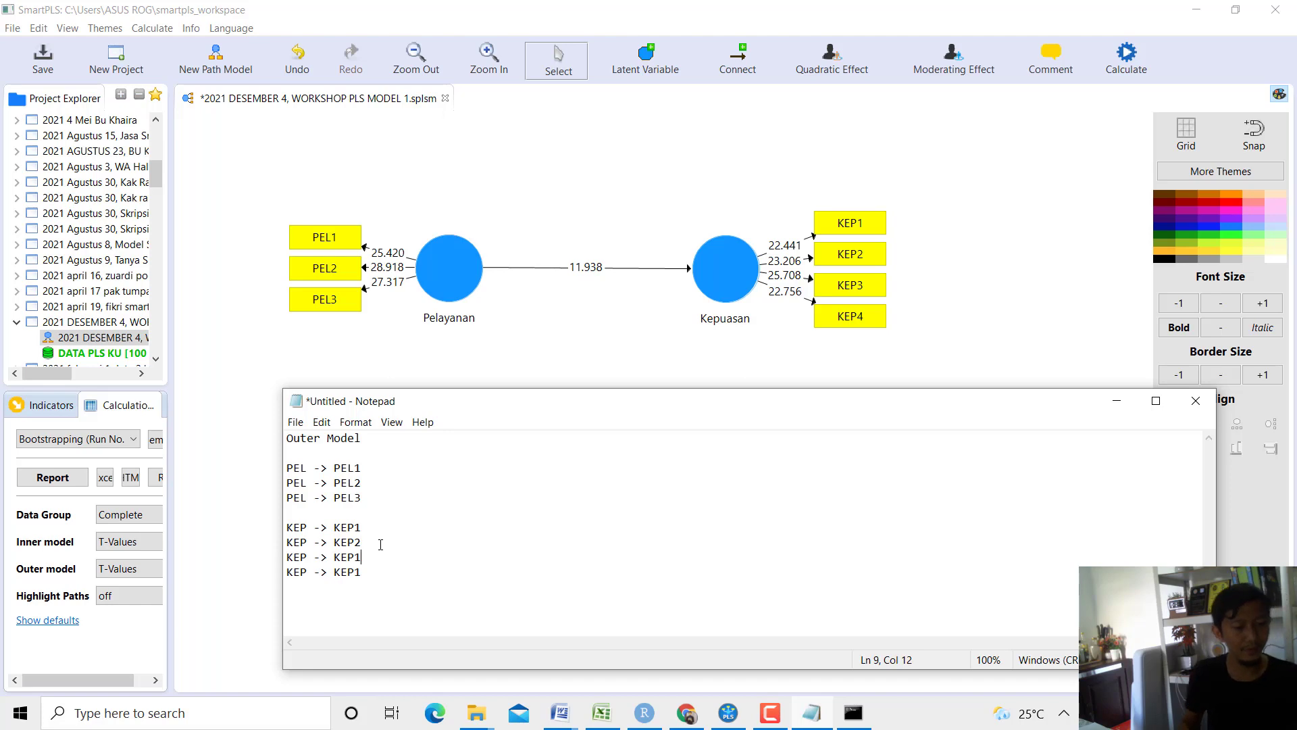
key(Down)
key(BackSpace)
text(3)
key(Down)
key(BackSpace)
text(4)
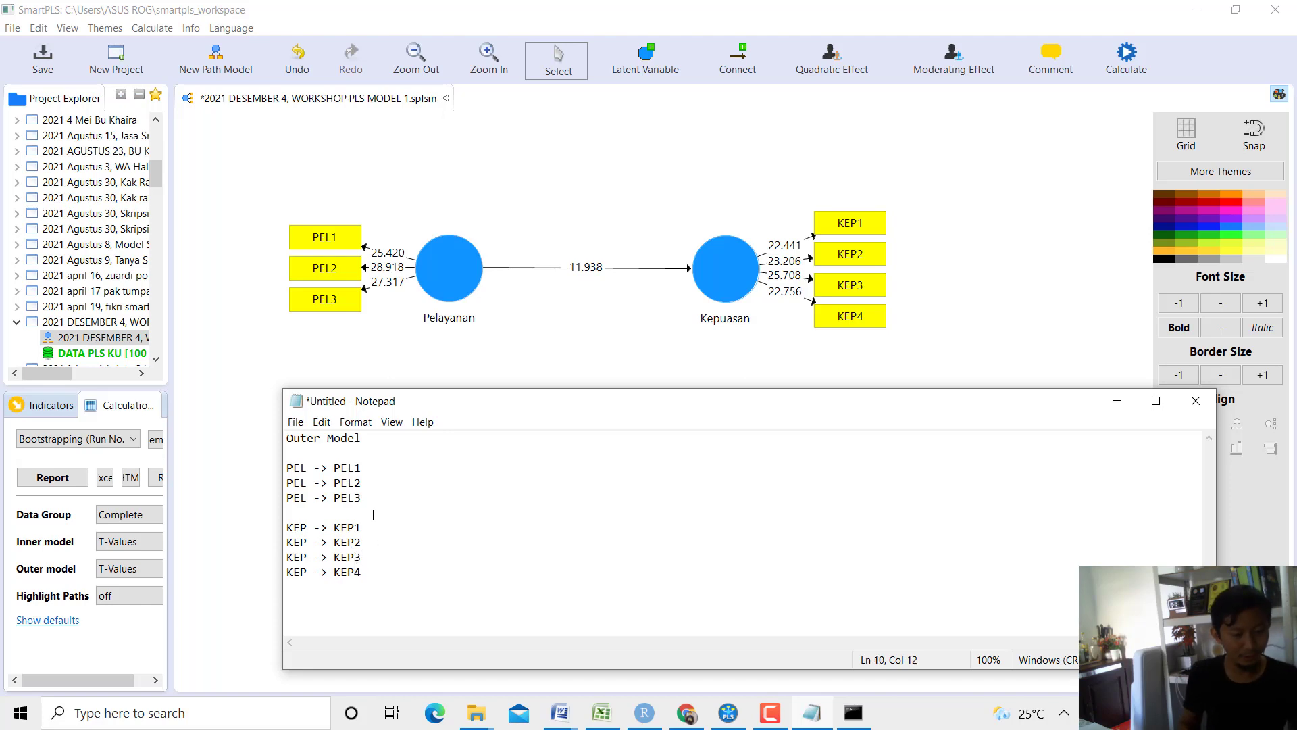
Move the whole outer model list from Notepad into the Excel STATCAL sheet starting at V88, and widen column V to fit.
drag(386, 580, 246, 443)
key(ctrl+x)
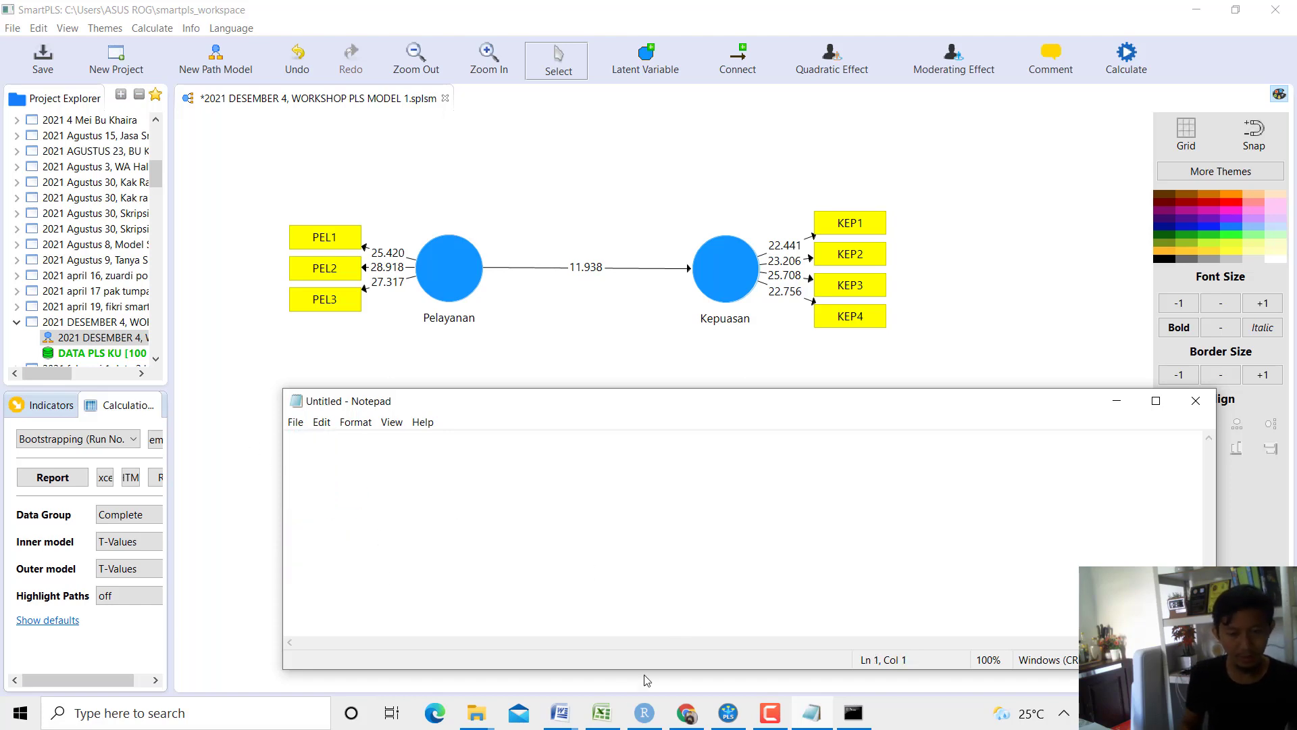
click(608, 713)
click(1045, 332)
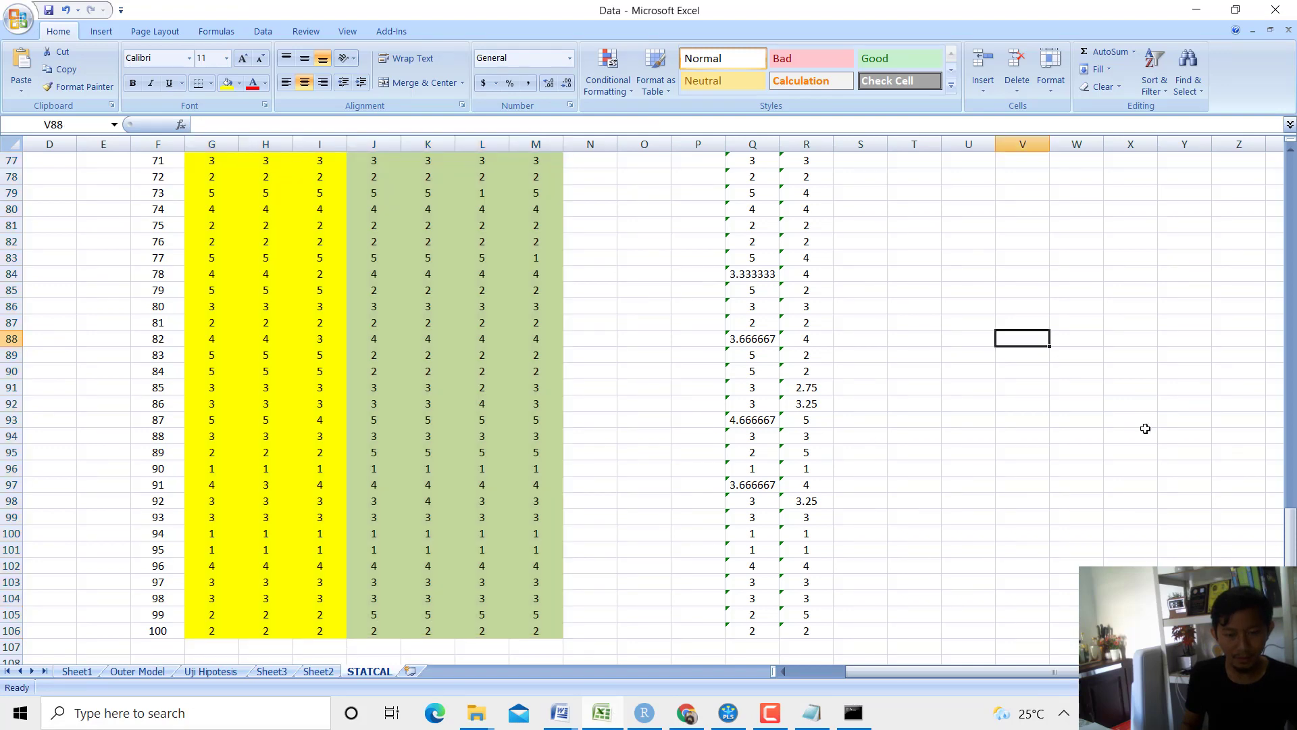
key(ctrl+v)
drag(1049, 144, 1133, 145)
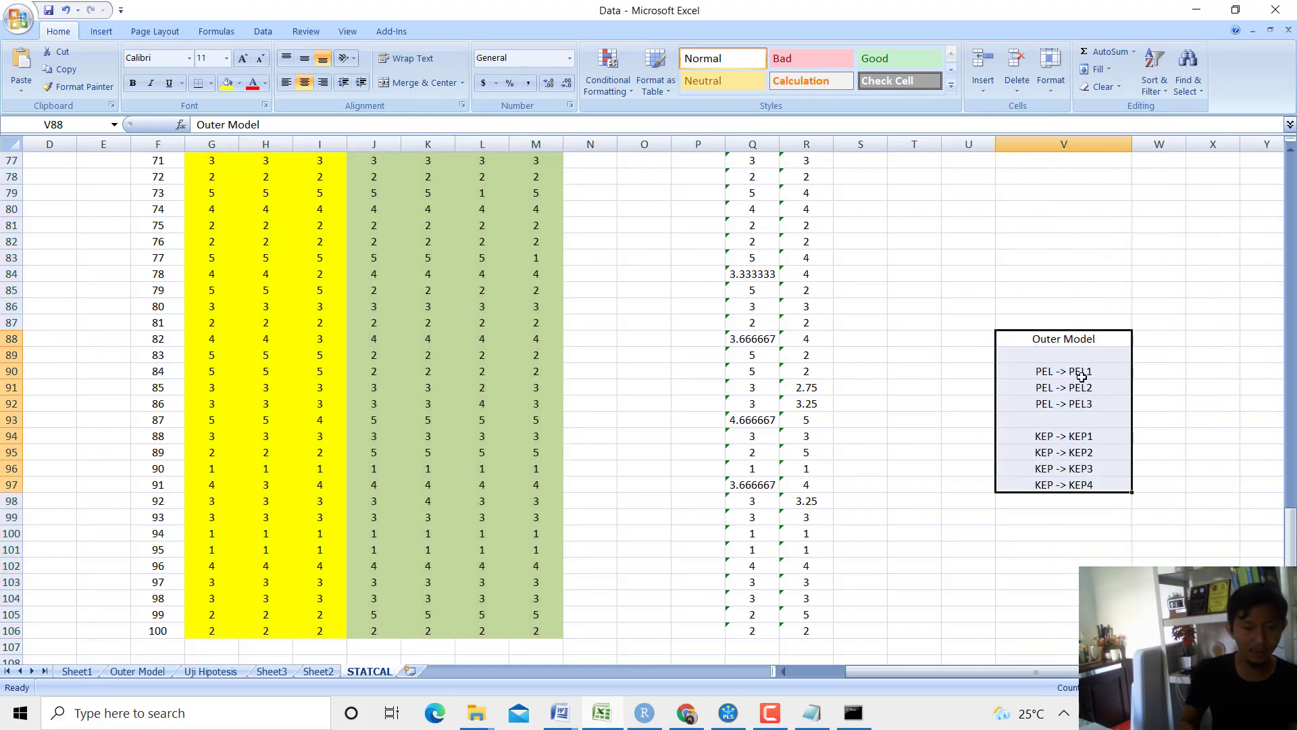
Enter the headings "Source" and "Target" in U100 and V100 below the outer model list.
scroll(1000, 440, down, 2)
click(987, 435)
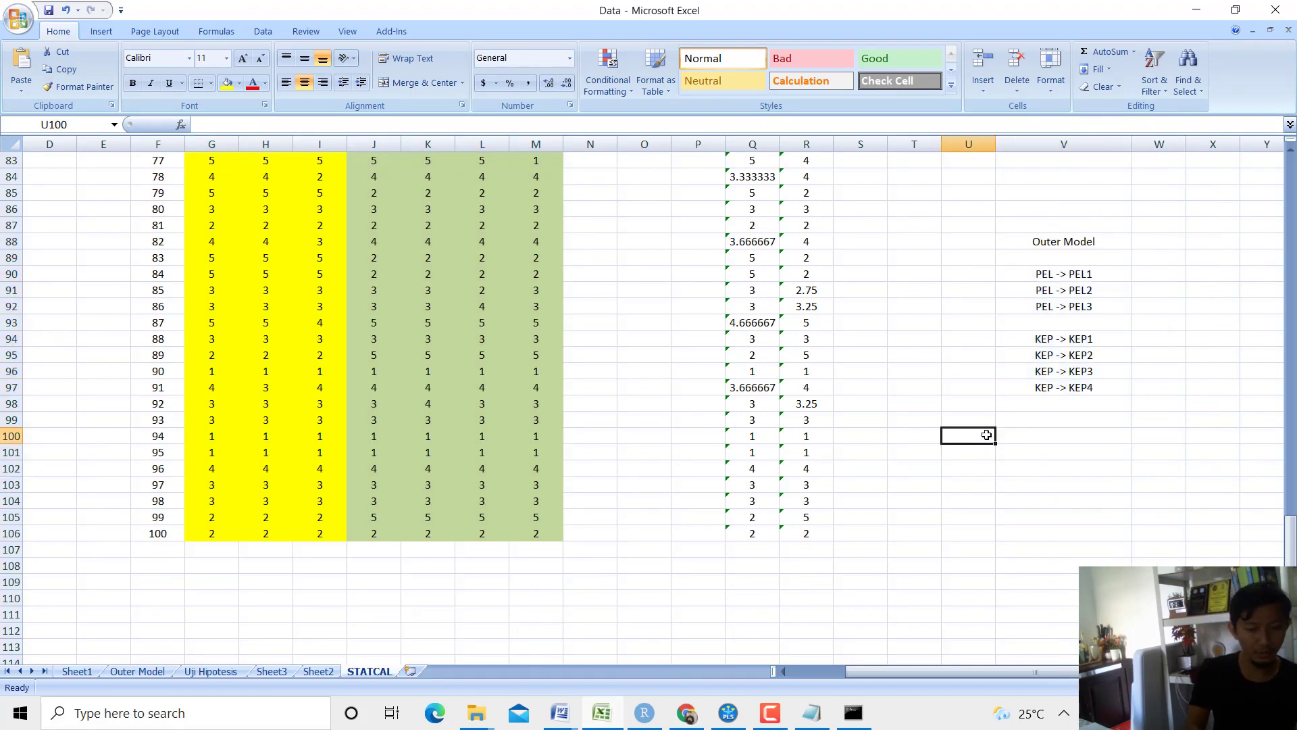
text(Source)
key(Tab)
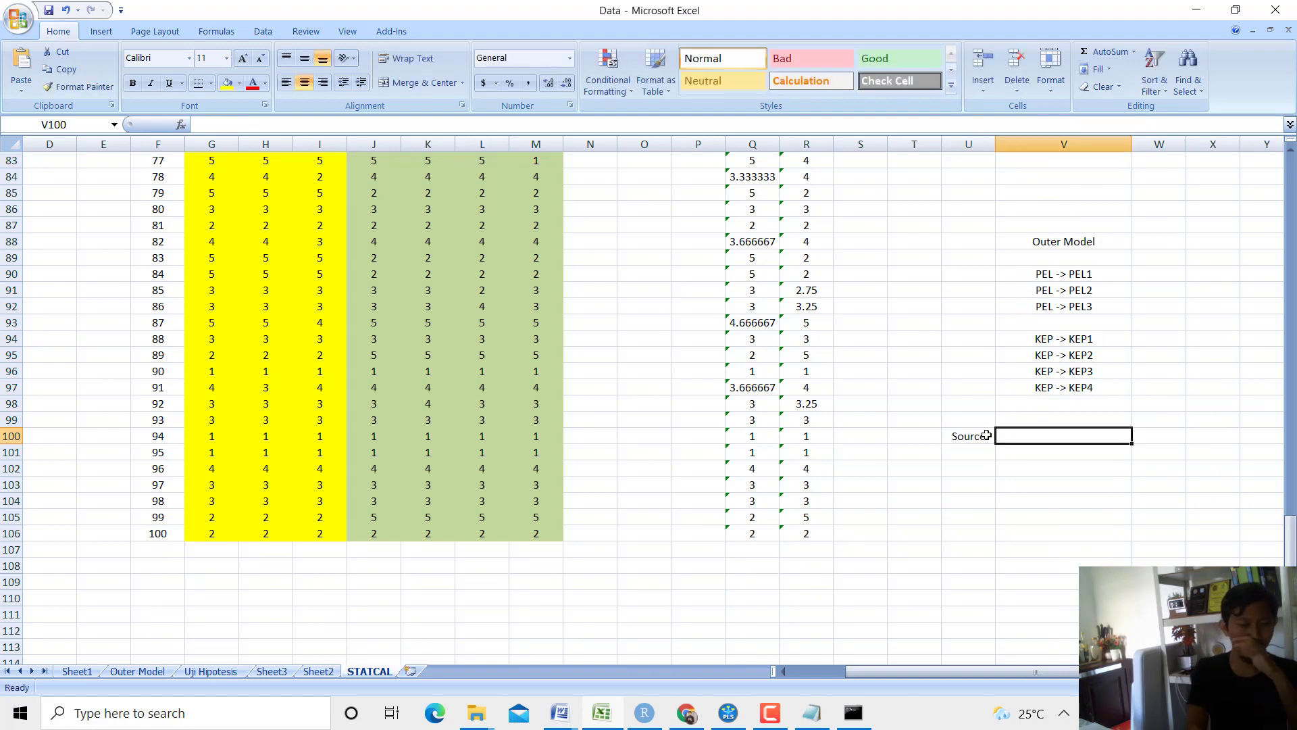
text(Target)
key(Return)
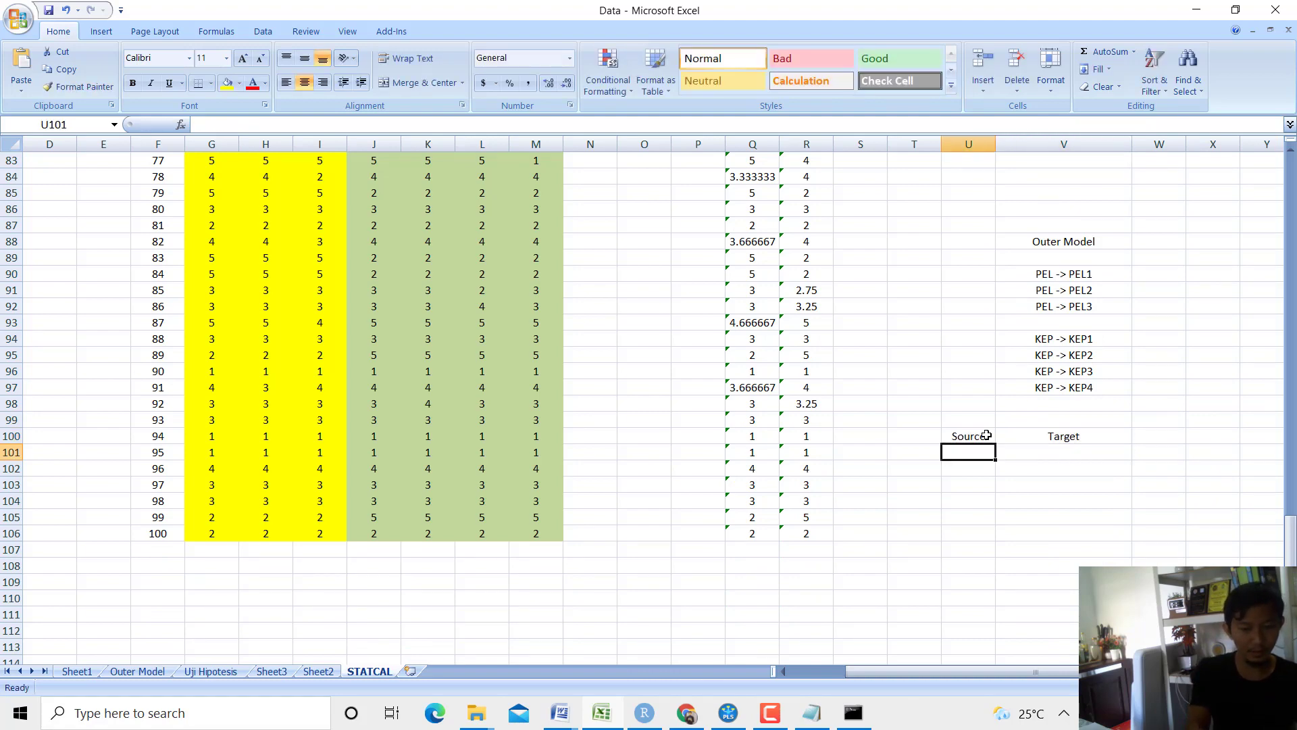
Fill the Source column with PEL three times and KEP four times in U101:U107.
text(P)
key(Return)
text(PEL)
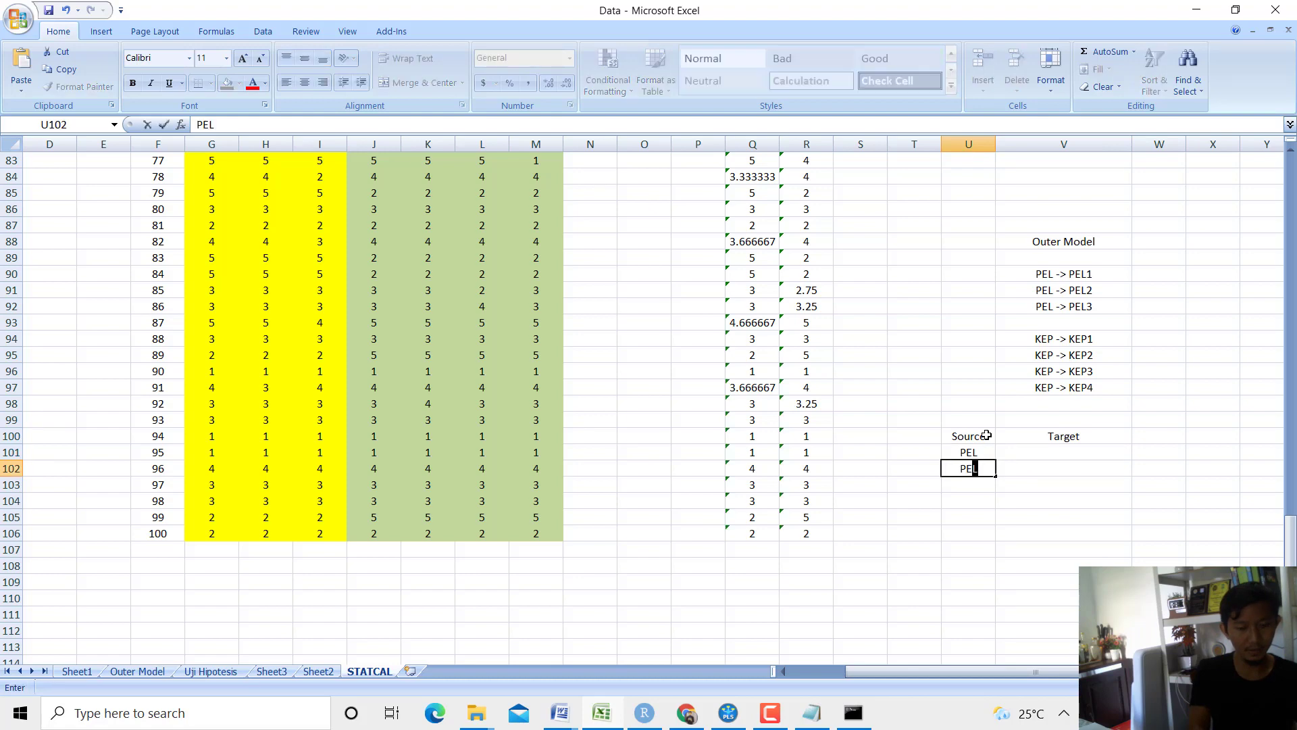
key(Return)
text(PEL)
key(Return)
text(KEP)
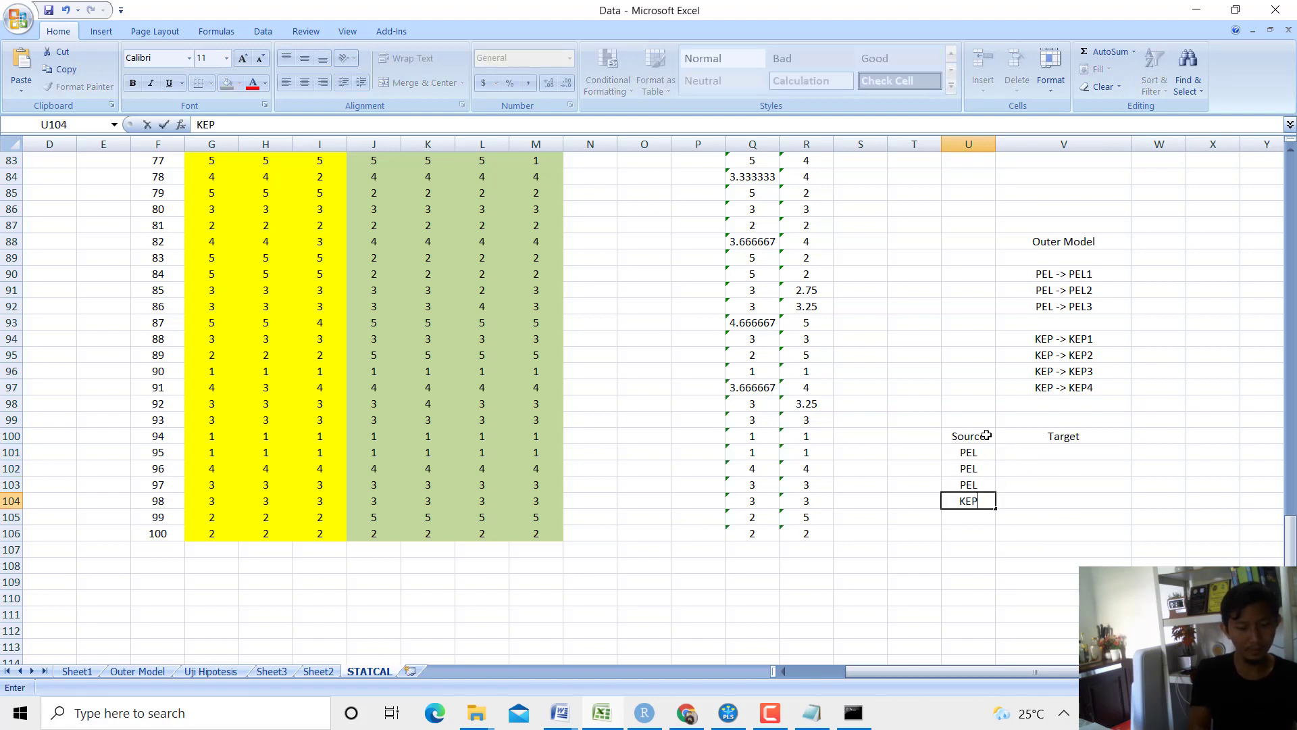
key(Return)
text(KEP)
key(Return)
text(KEP)
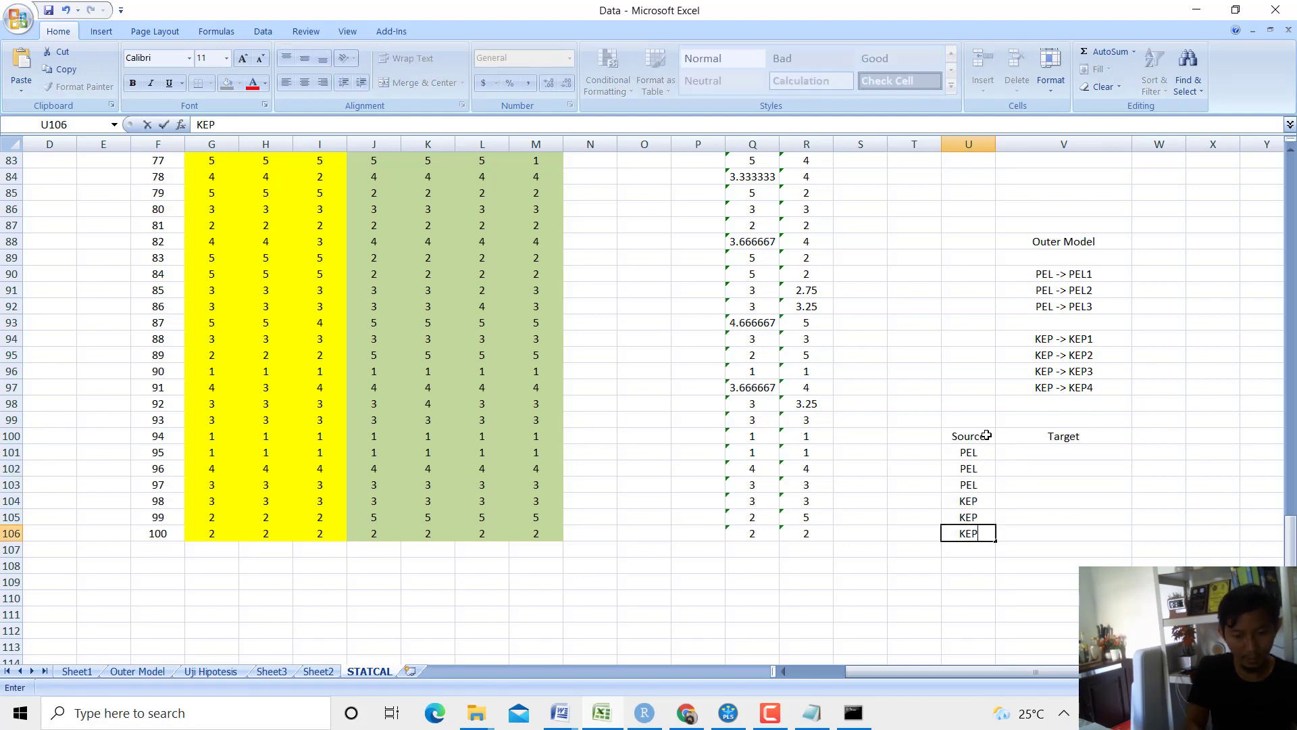
key(Return)
text(KEP)
key(Tab)
Enter PEL1, PEL2 and PEL3 as the targets of the PEL rows in V101:V103.
key(Up)
key(Up)
key(Up)
key(Up)
key(Up)
key(Up)
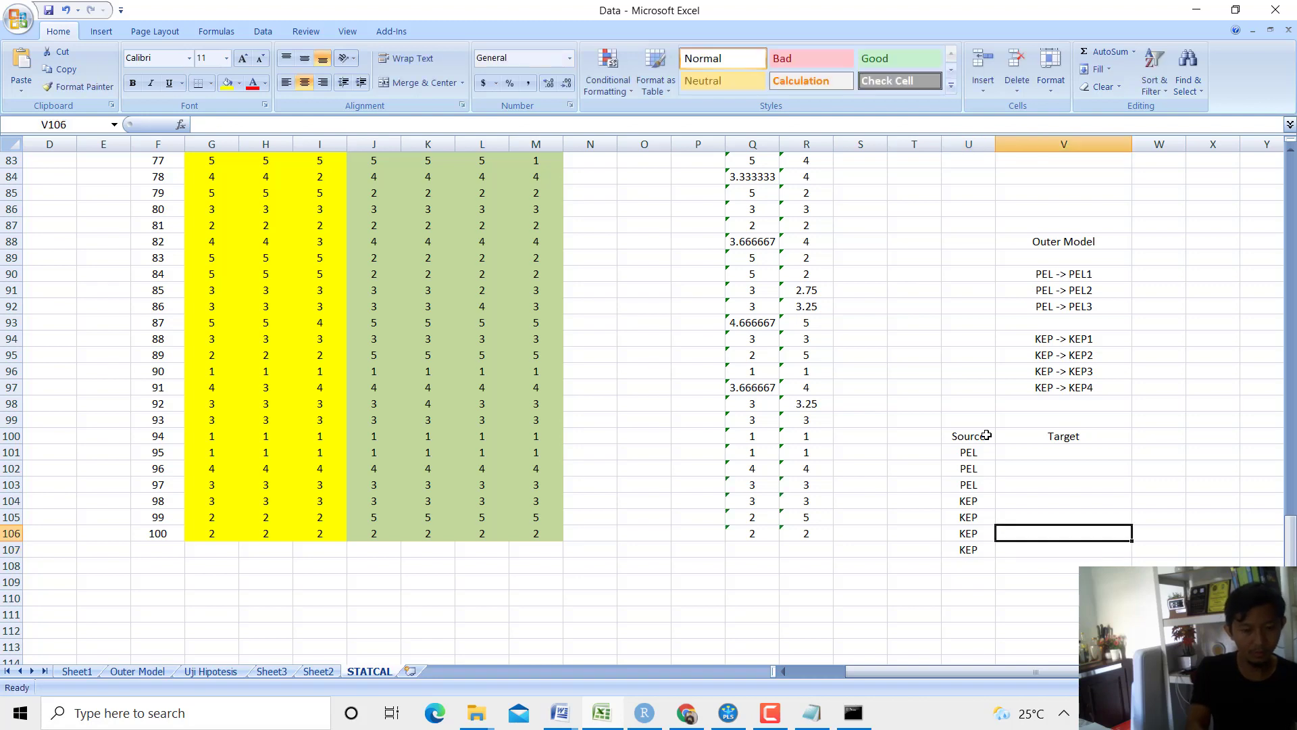
text(PEL1)
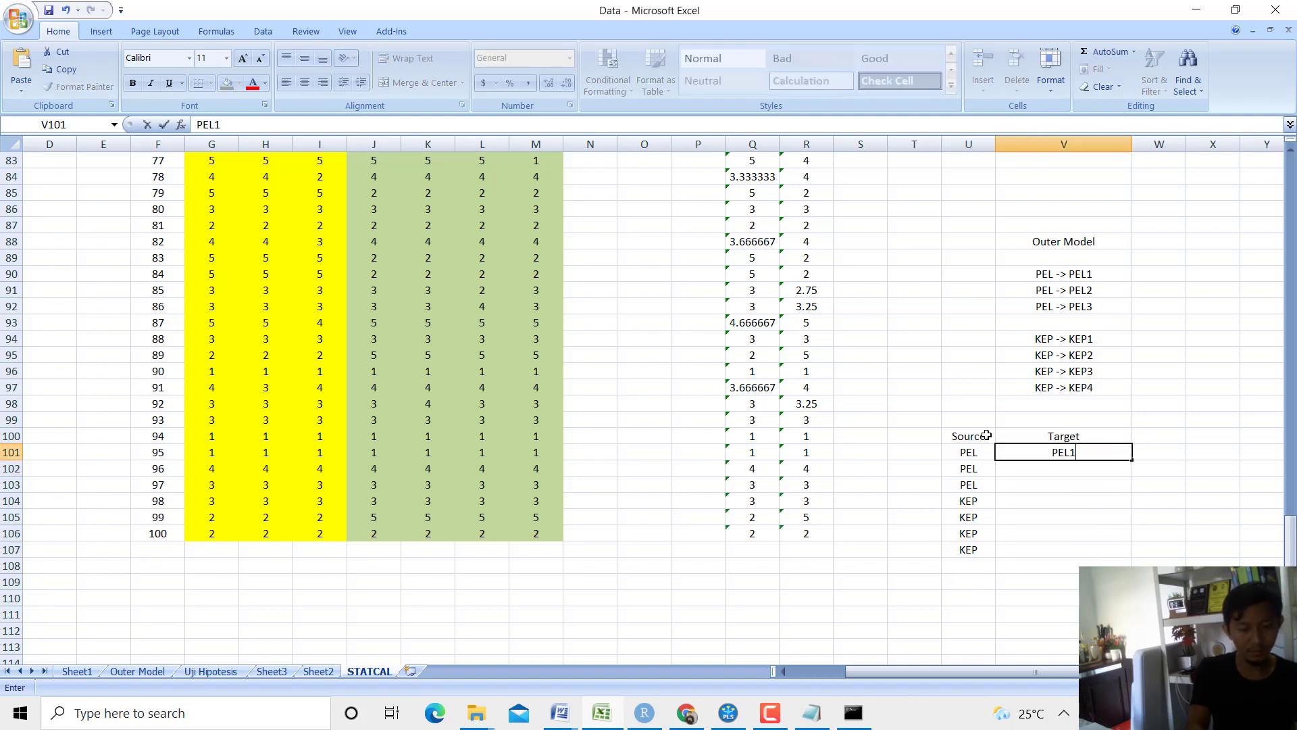
key(Return)
text(PEL2)
key(Return)
text(PEL3)
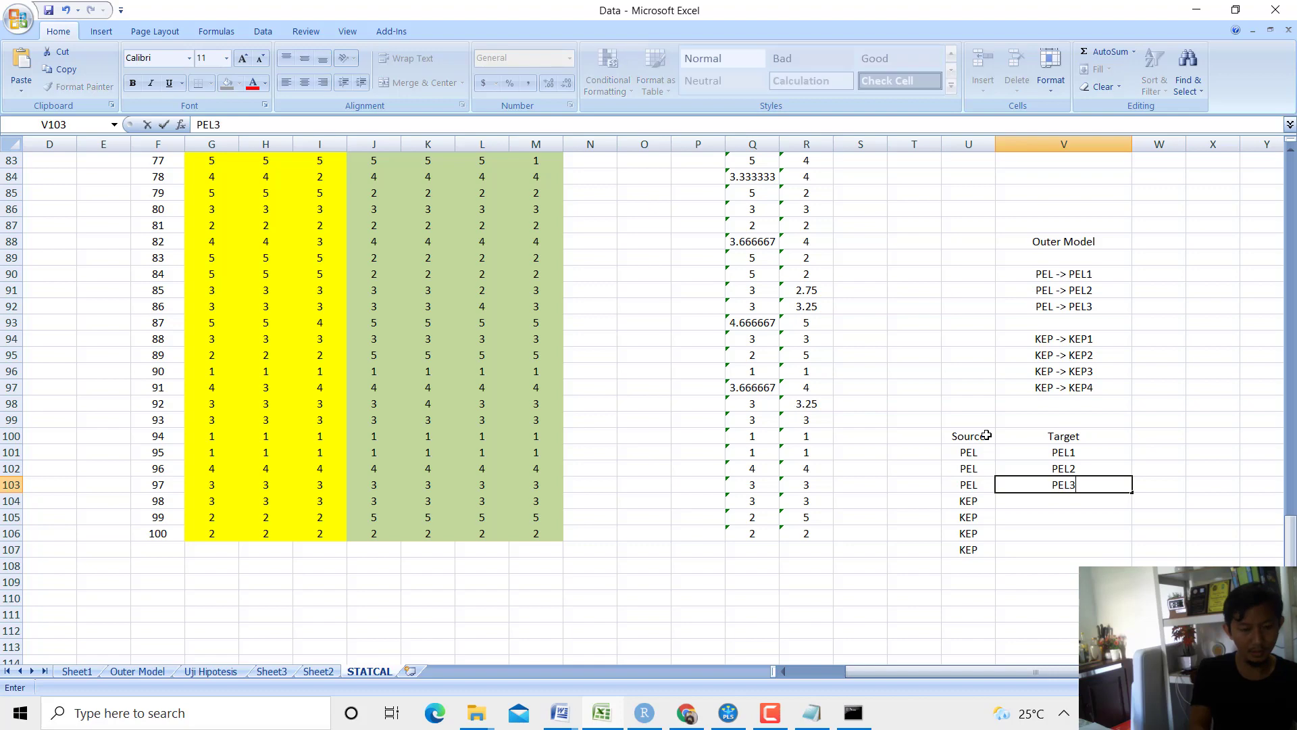
key(Return)
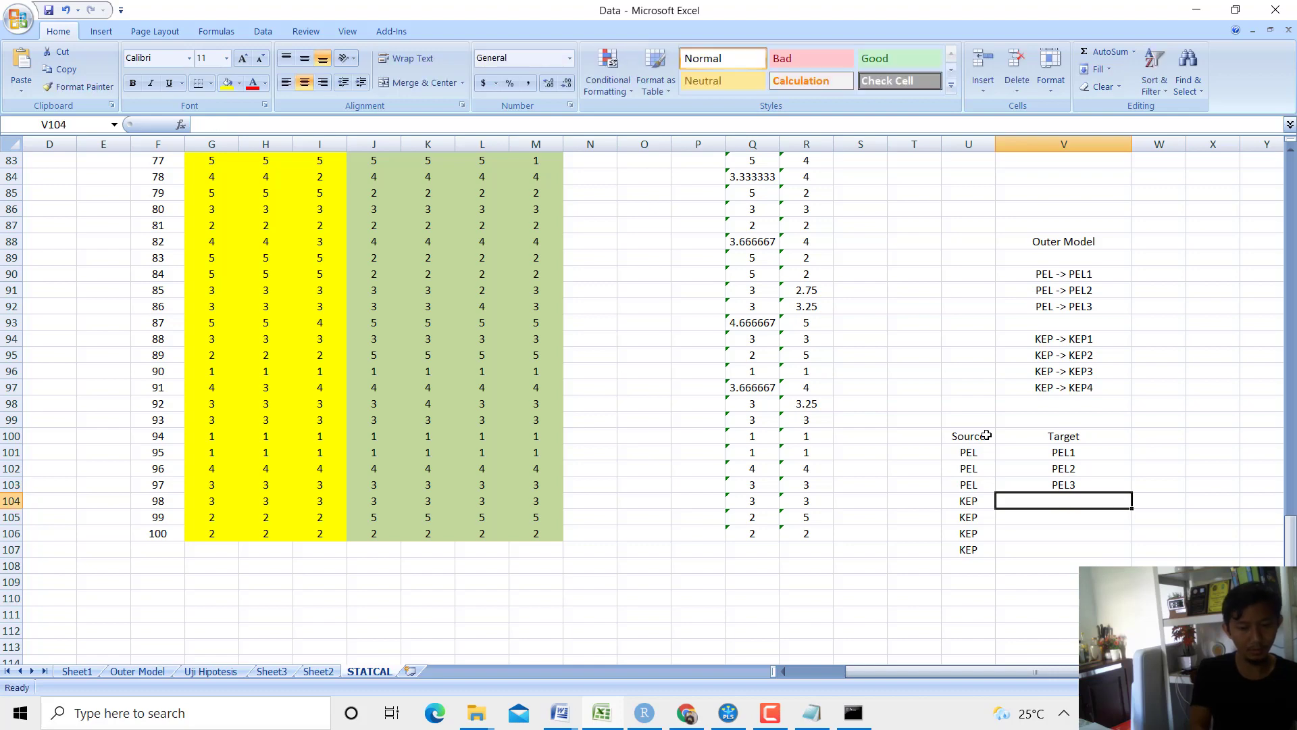
Enter KEP1, KEP2, KEP3 and KEP4 as the targets of the KEP rows in V104:V107.
text(KEP1)
key(Return)
text(KEP2)
key(Return)
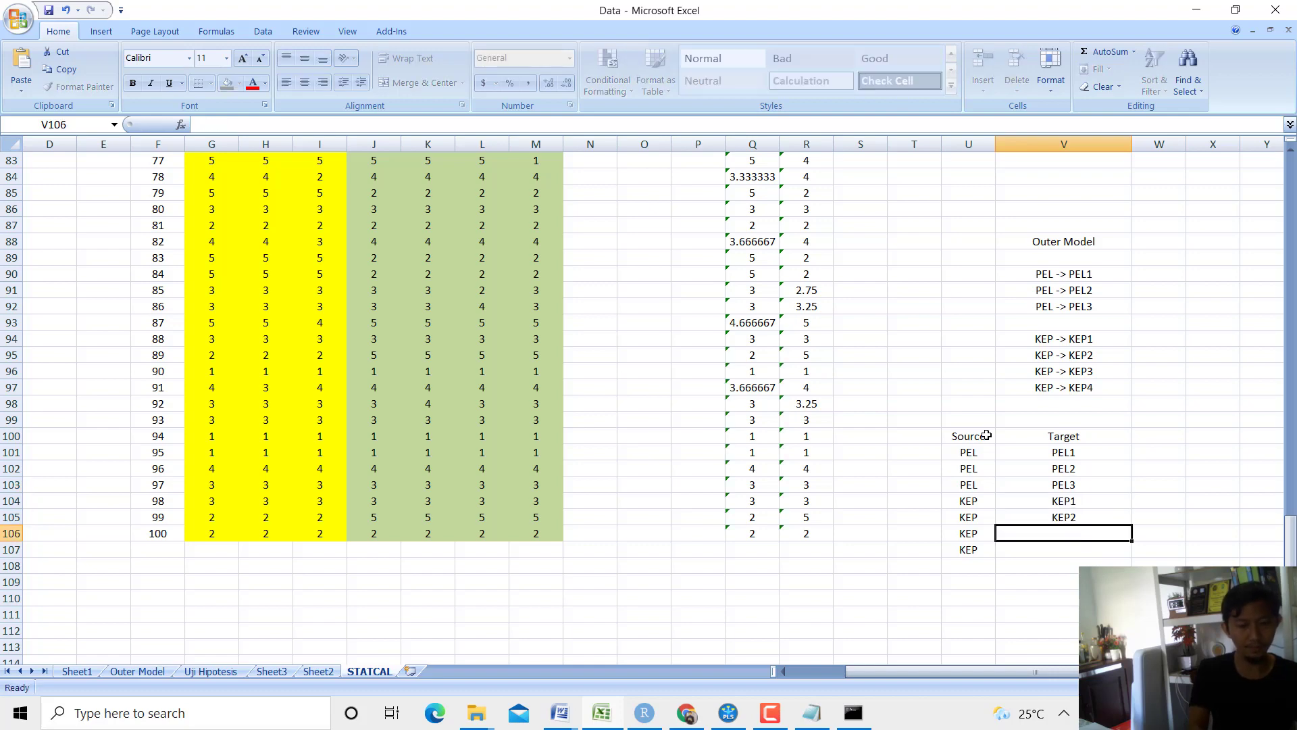
text(KEP3)
key(Return)
text(KEP4)
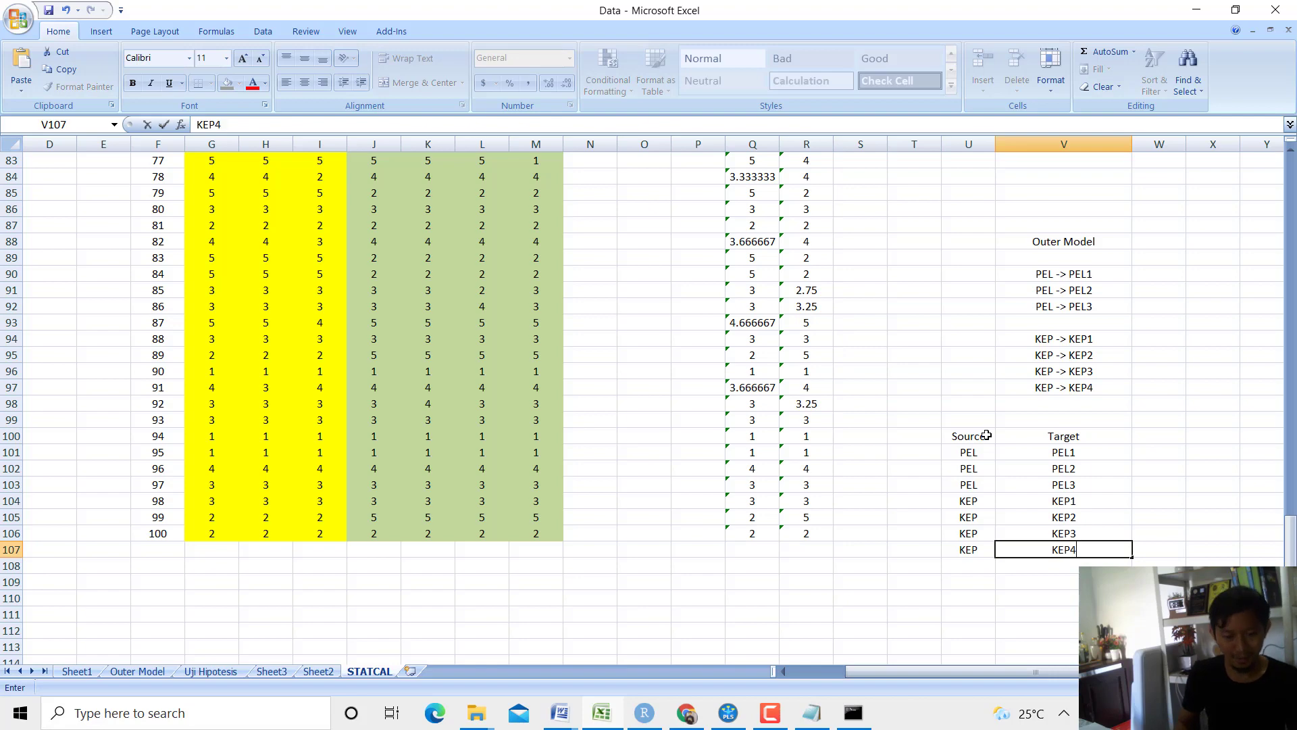
key(Return)
drag(987, 420, 1007, 432)
click(408, 93)
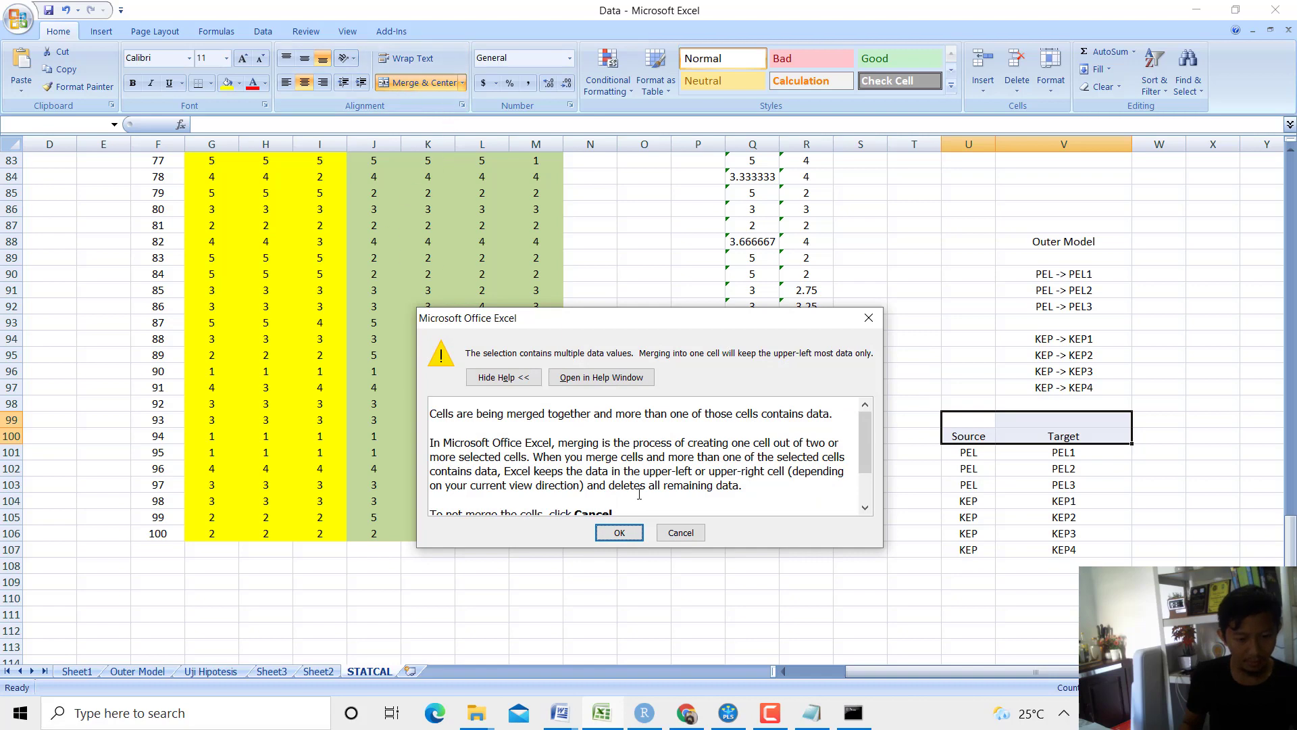
click(678, 531)
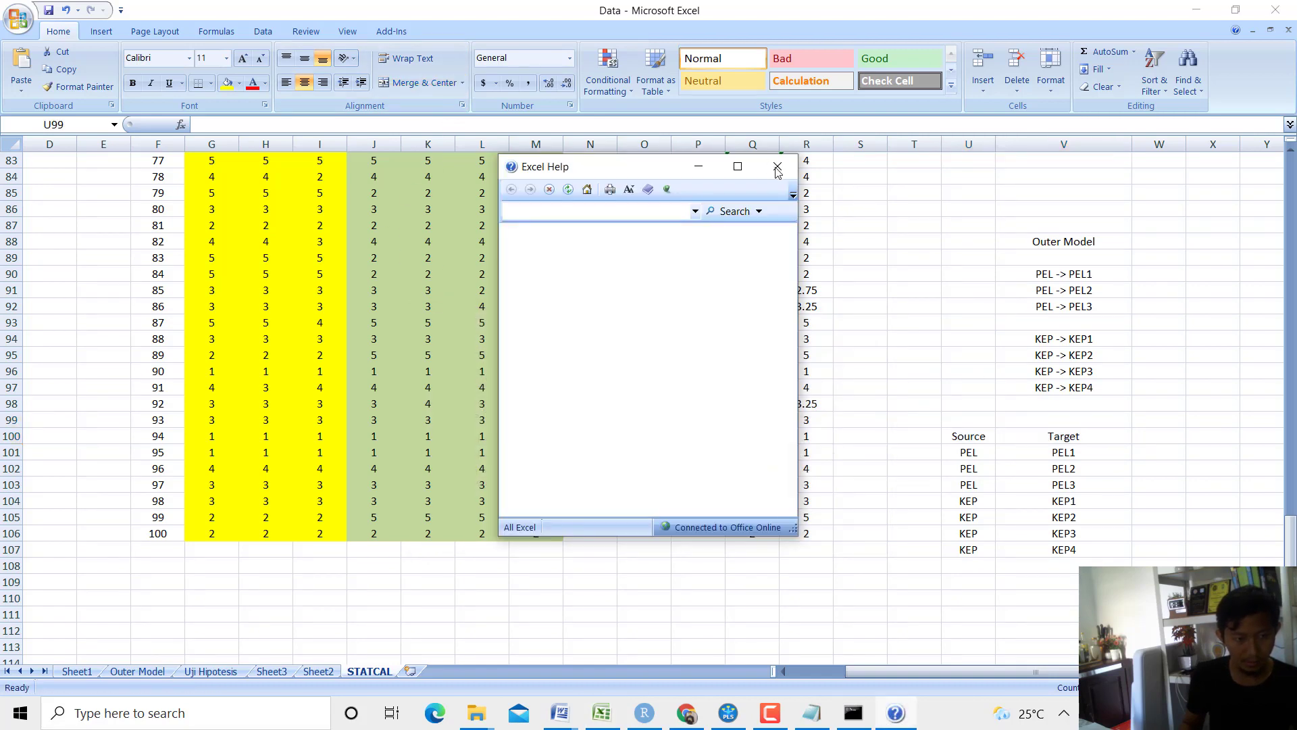
click(777, 167)
Merge and center U99:V99 above the Source and Target headings and title it "Definisikan Outer Model".
drag(992, 418, 1040, 418)
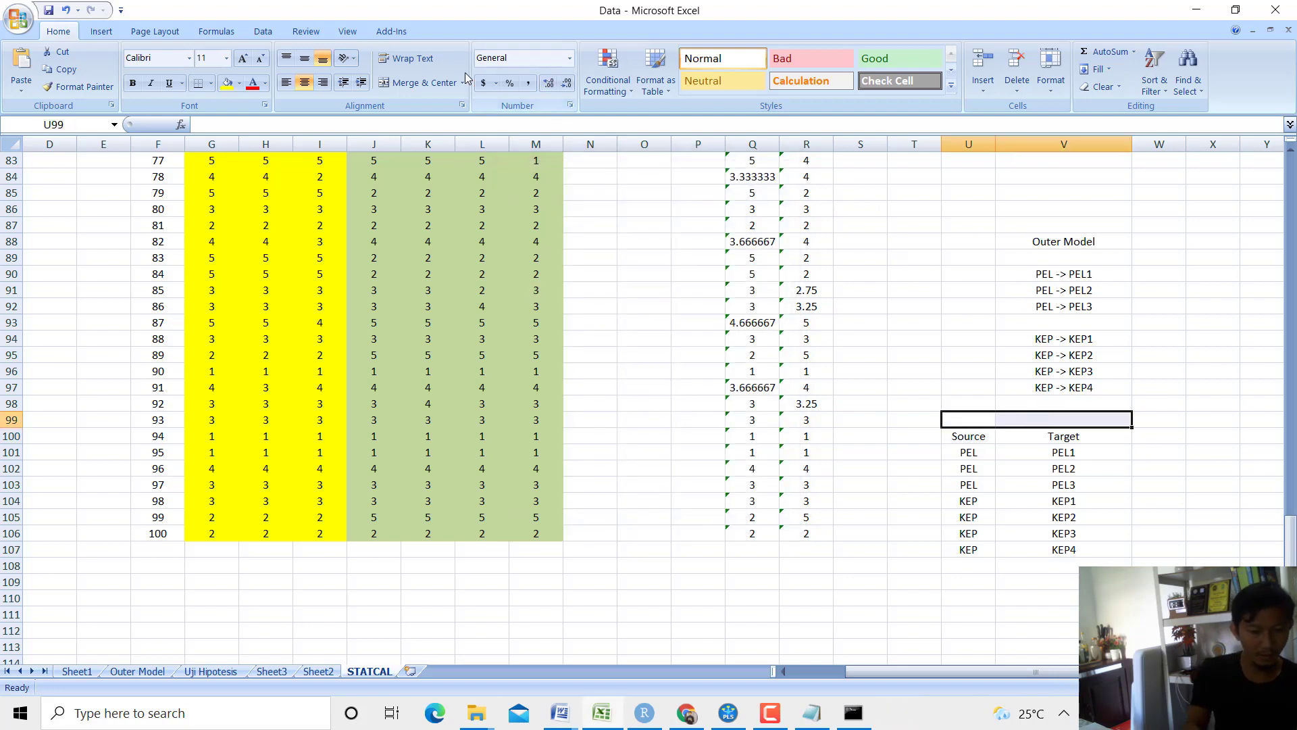
click(443, 81)
text(d)
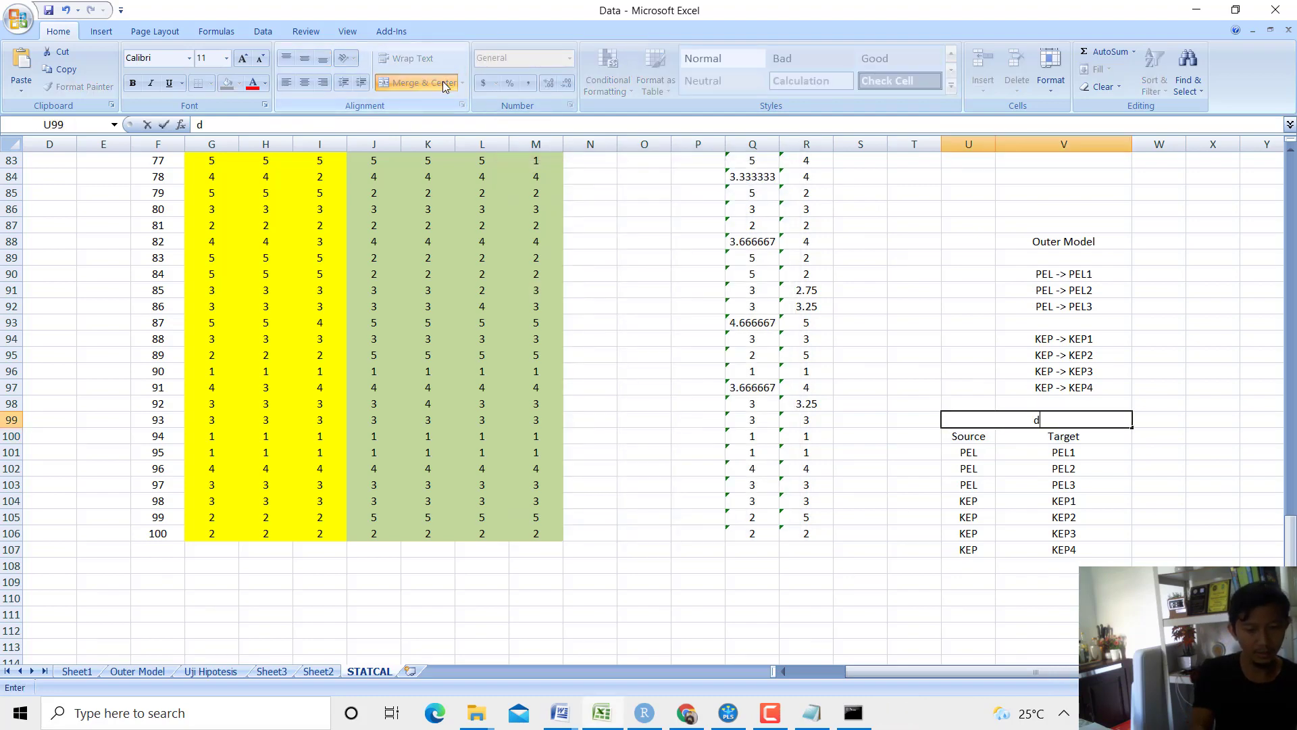
text(efinisika)
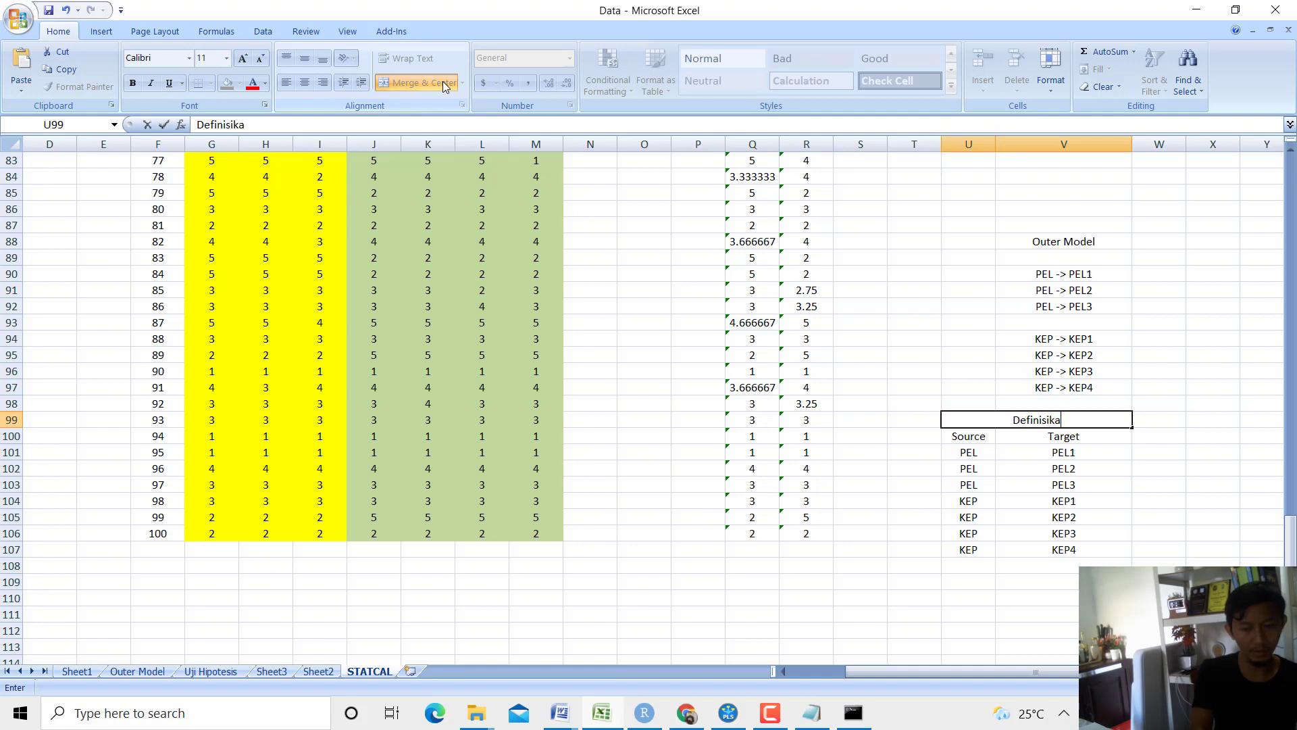
text(n Outer Model)
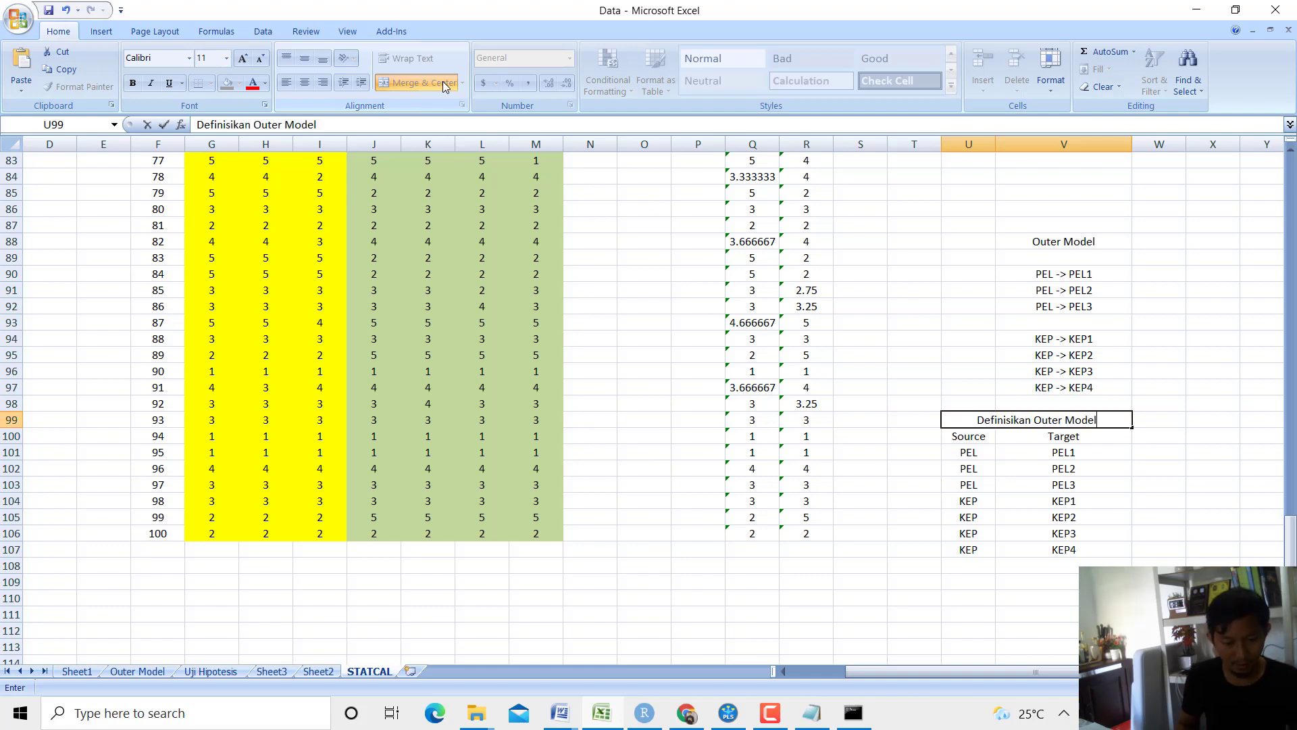
key(Return)
Copy the source entries U101:U107, switch to STATCAL in Chrome and paste them as the Source of Define Inner Model.
drag(977, 453, 973, 549)
key(ctrl+c)
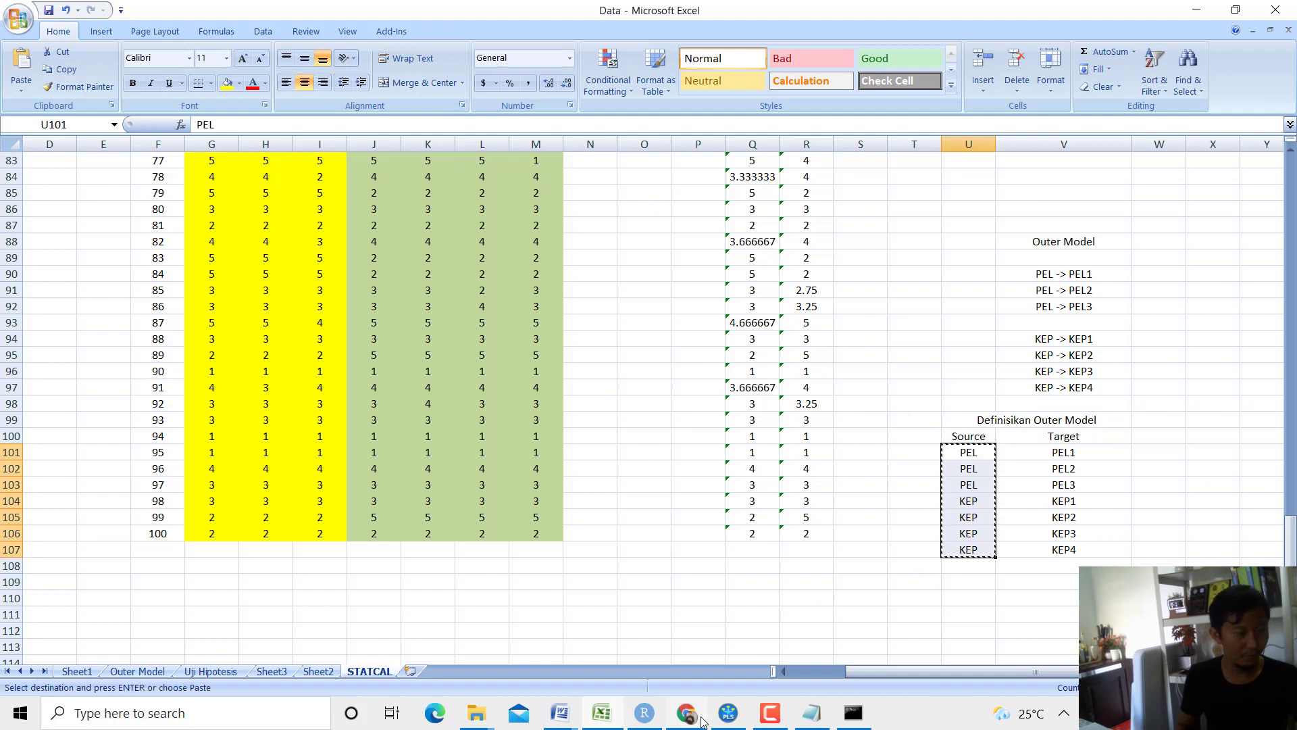
click(688, 714)
click(65, 331)
key(ctrl+v)
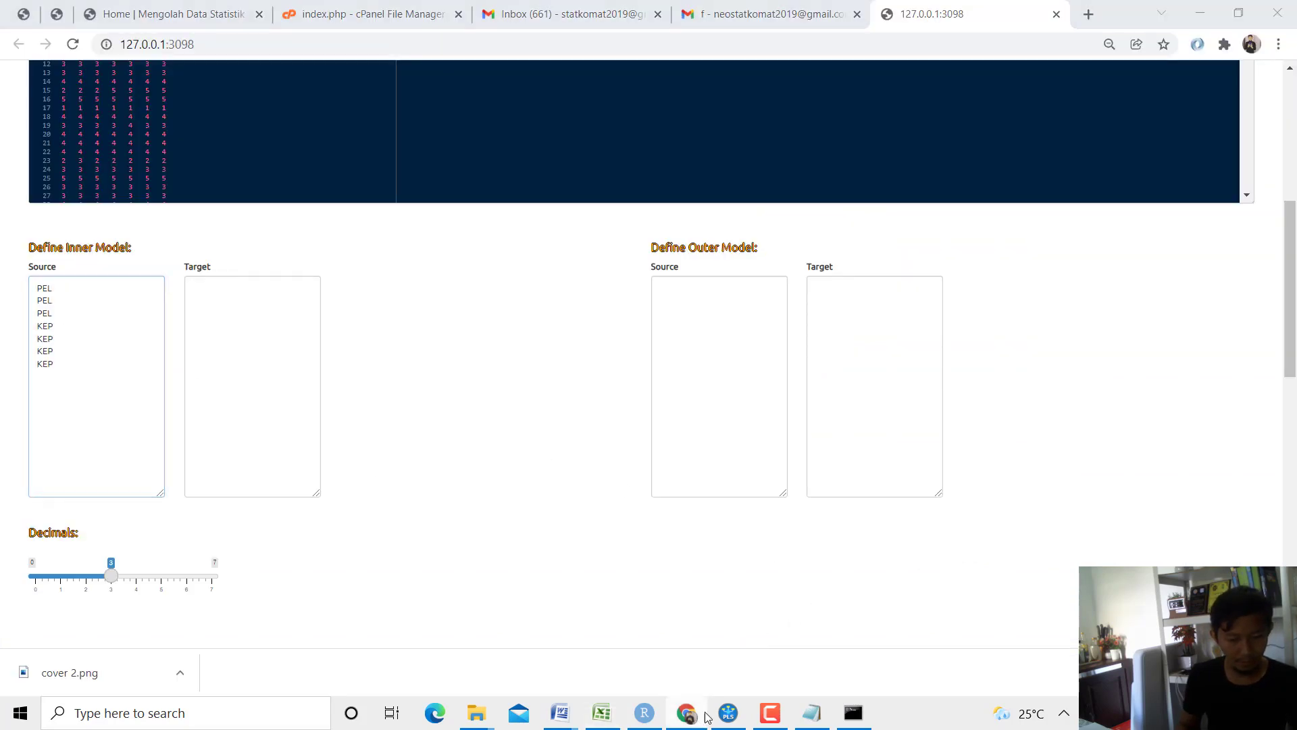
Switch to Excel, copy the outer-model target entries in V101:V107 and return to STATCAL in Chrome.
click(602, 713)
drag(1060, 452, 1057, 548)
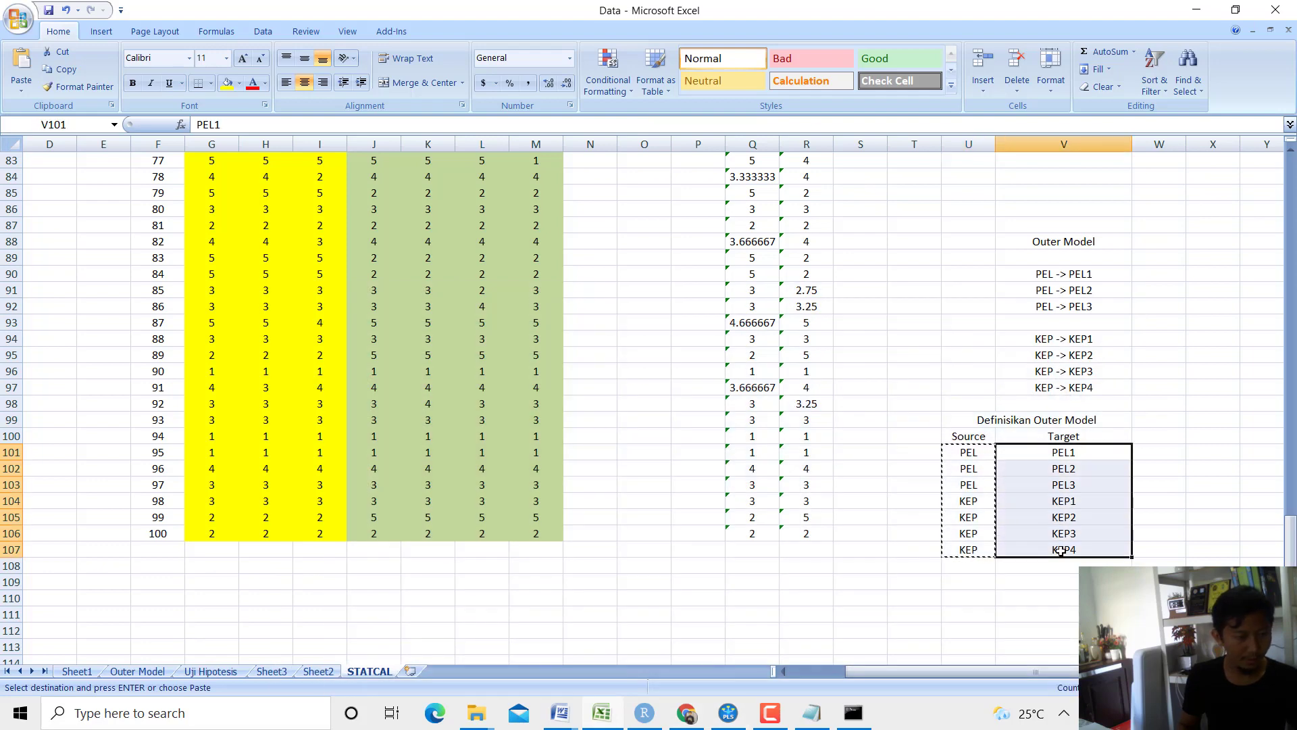
key(ctrl+c)
click(688, 713)
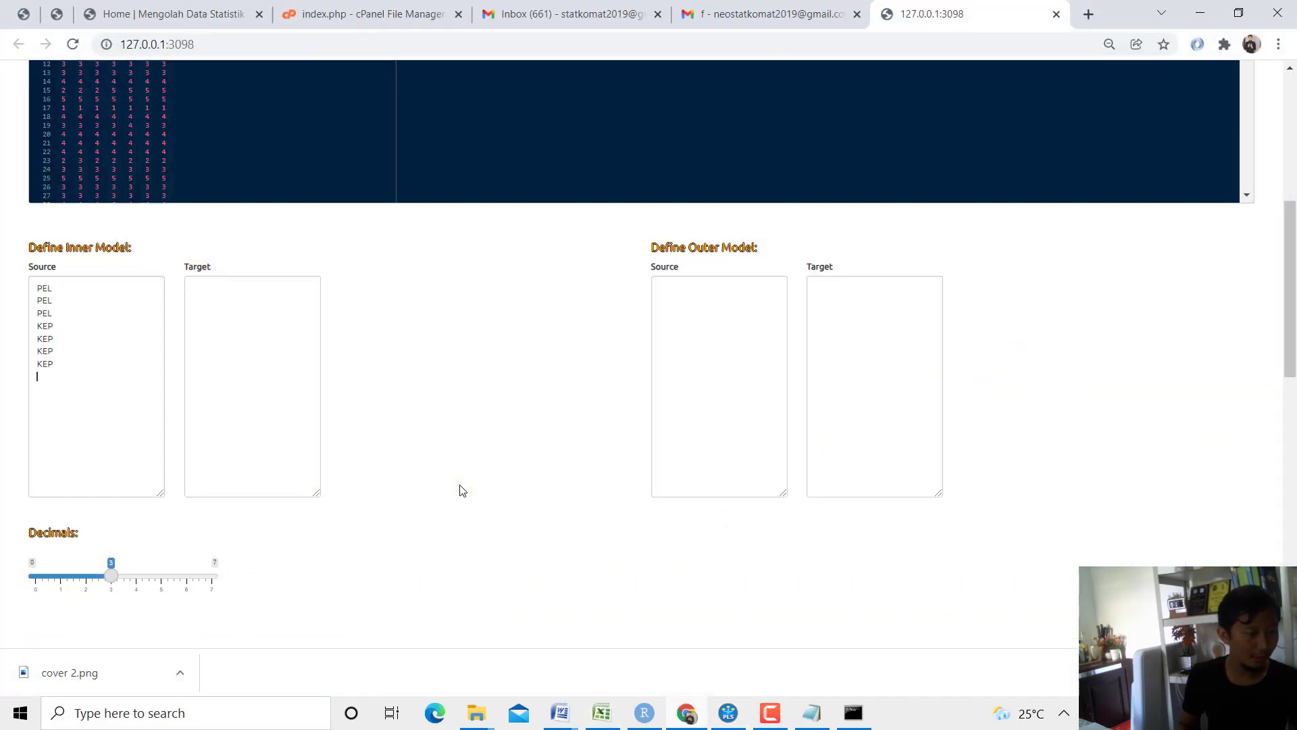
click(259, 429)
Move the pasted source entries from Define Inner Model to the Source of Define Outer Model.
drag(114, 369, 18, 284)
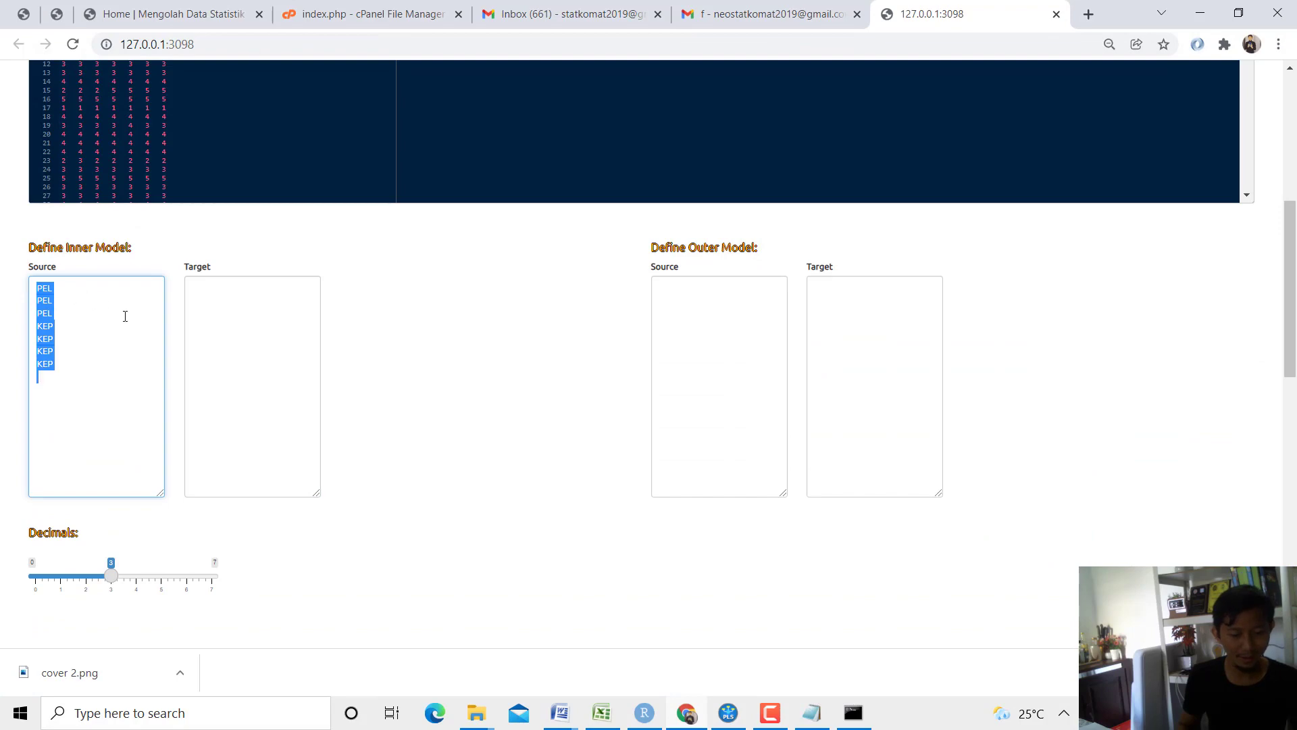
key(ctrl+x)
click(732, 374)
key(ctrl+v)
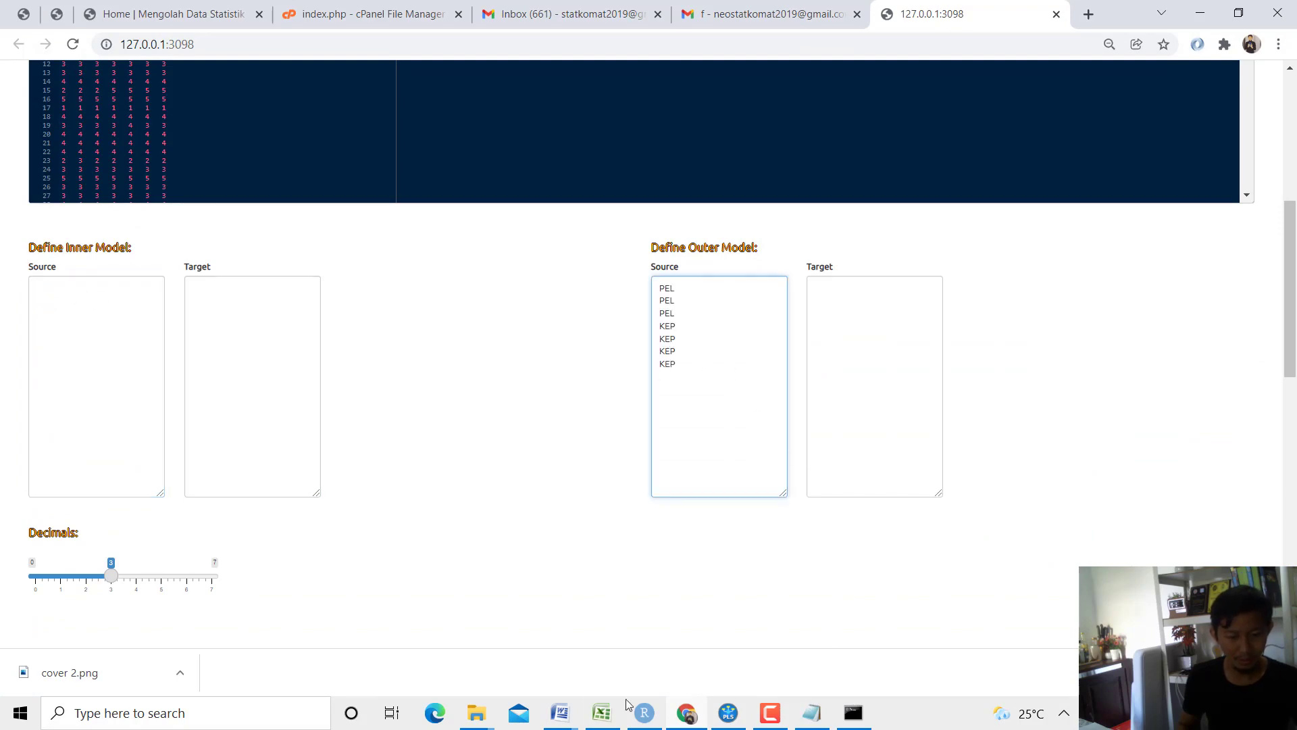
Switch to Excel, copy the target entries V101:V107 again and paste them in STATCAL as the Target of Define Outer Model.
click(603, 711)
key(ctrl+c)
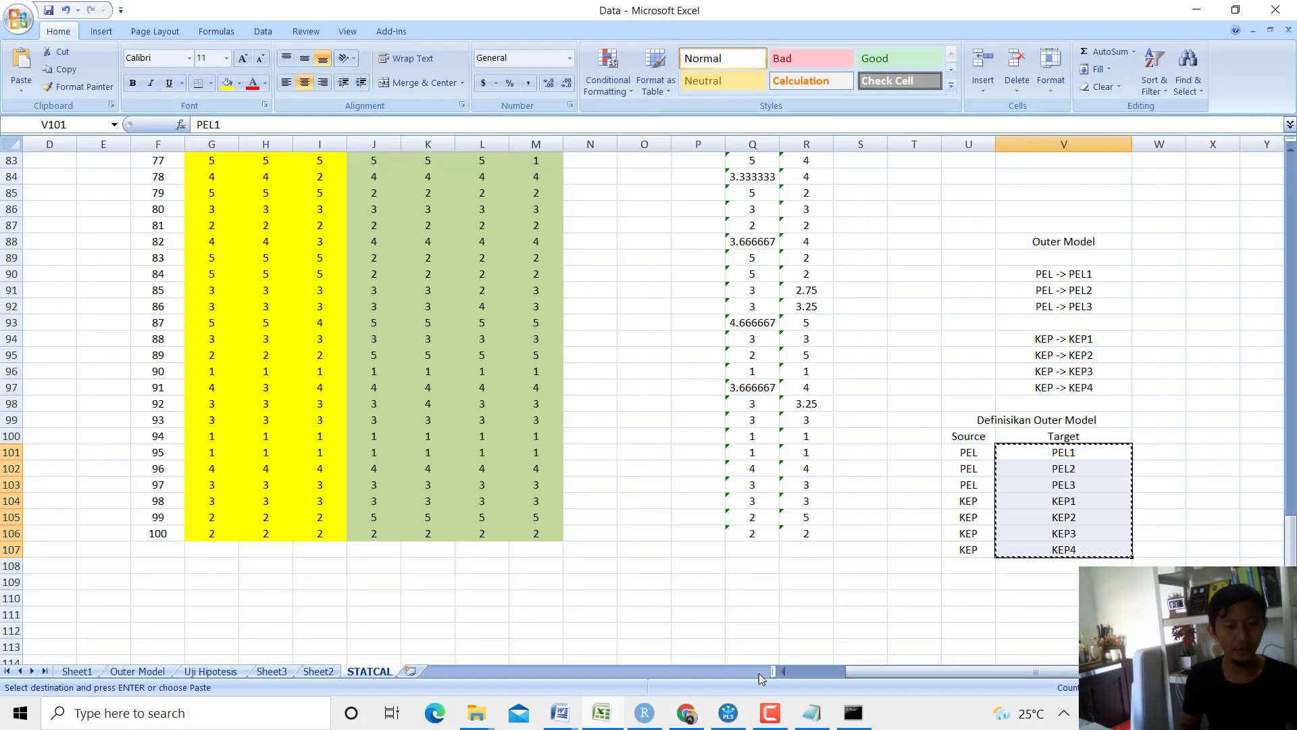
click(686, 713)
click(926, 394)
key(ctrl+v)
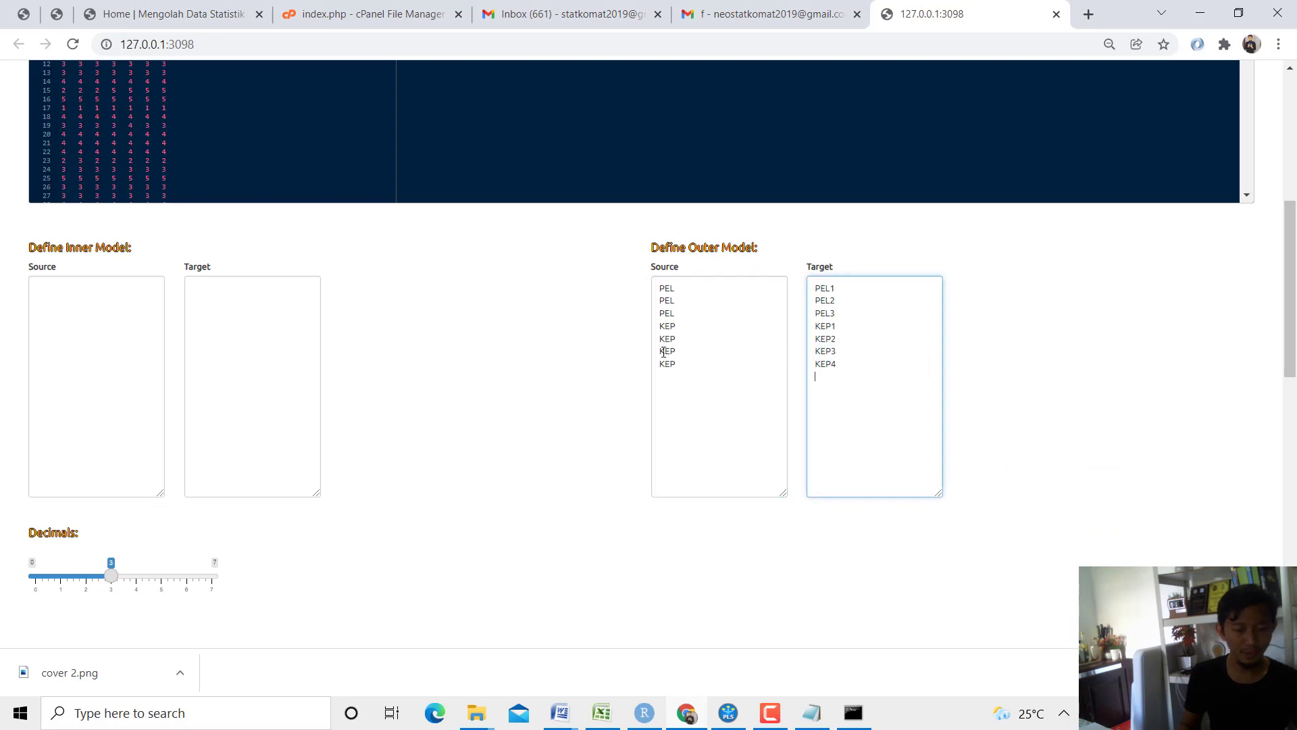
Switch to Notepad and write the heading "INNER MODEL" with the path "PEL -> KEP" below a blank line.
click(718, 706)
click(815, 715)
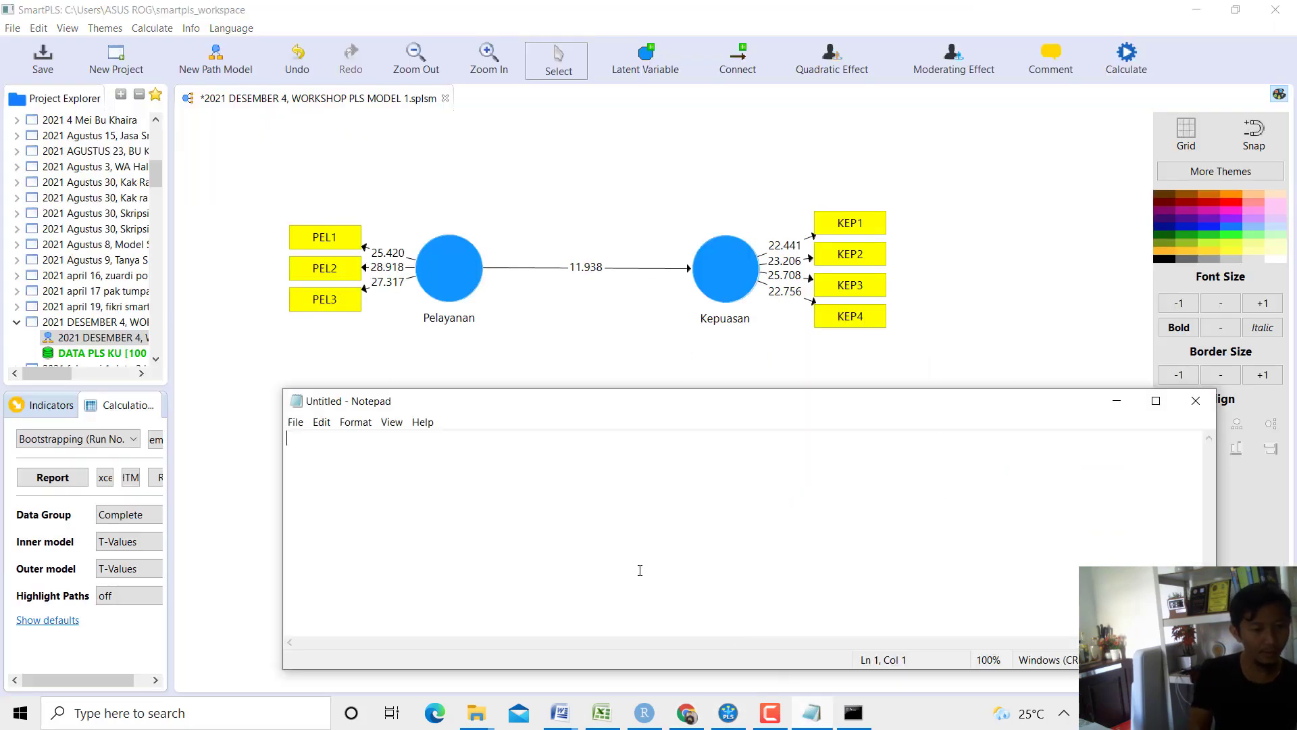
text(INNER MODEL  )
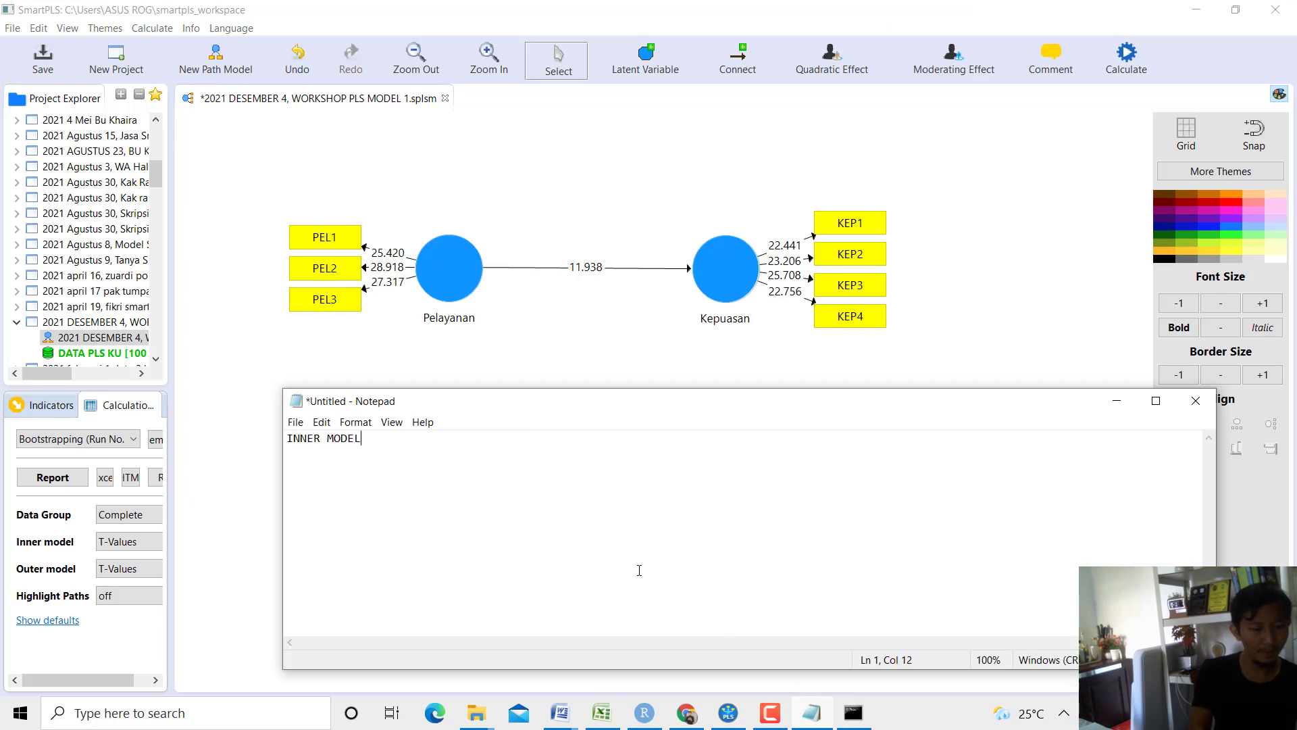
text(PEL)
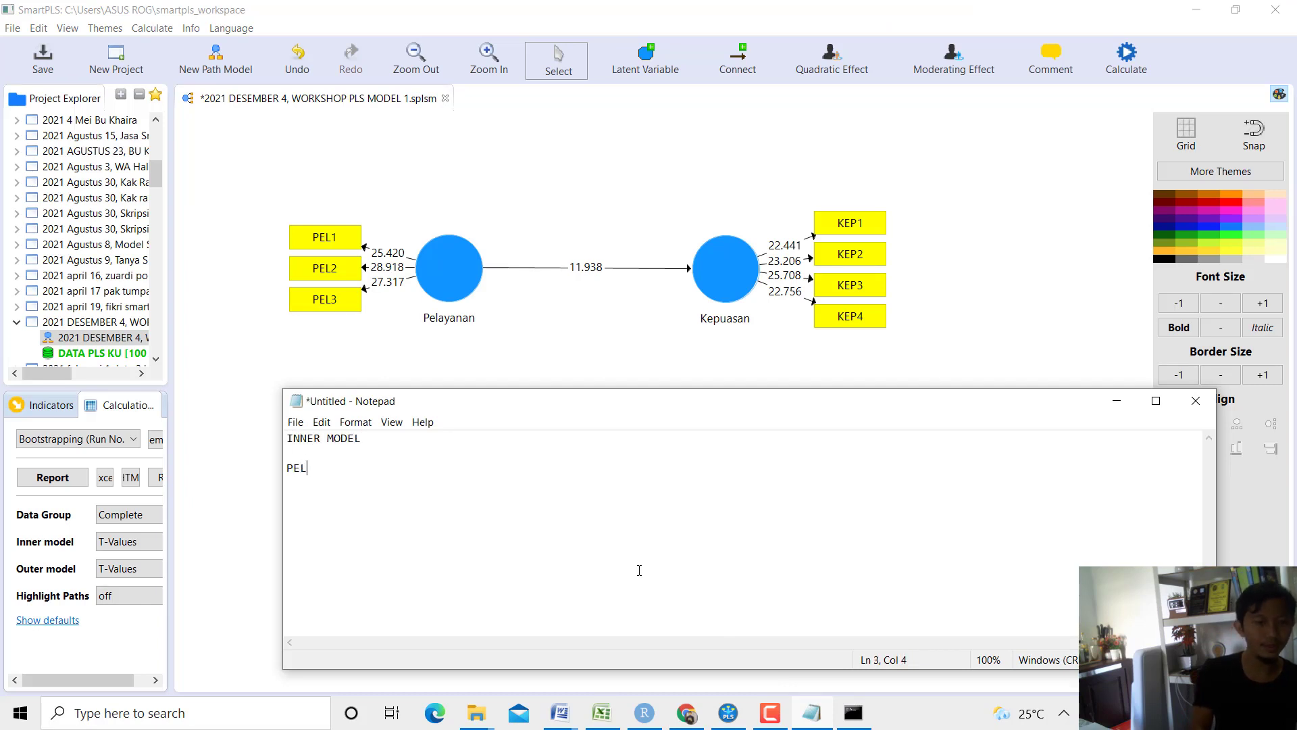
text( -> KEP)
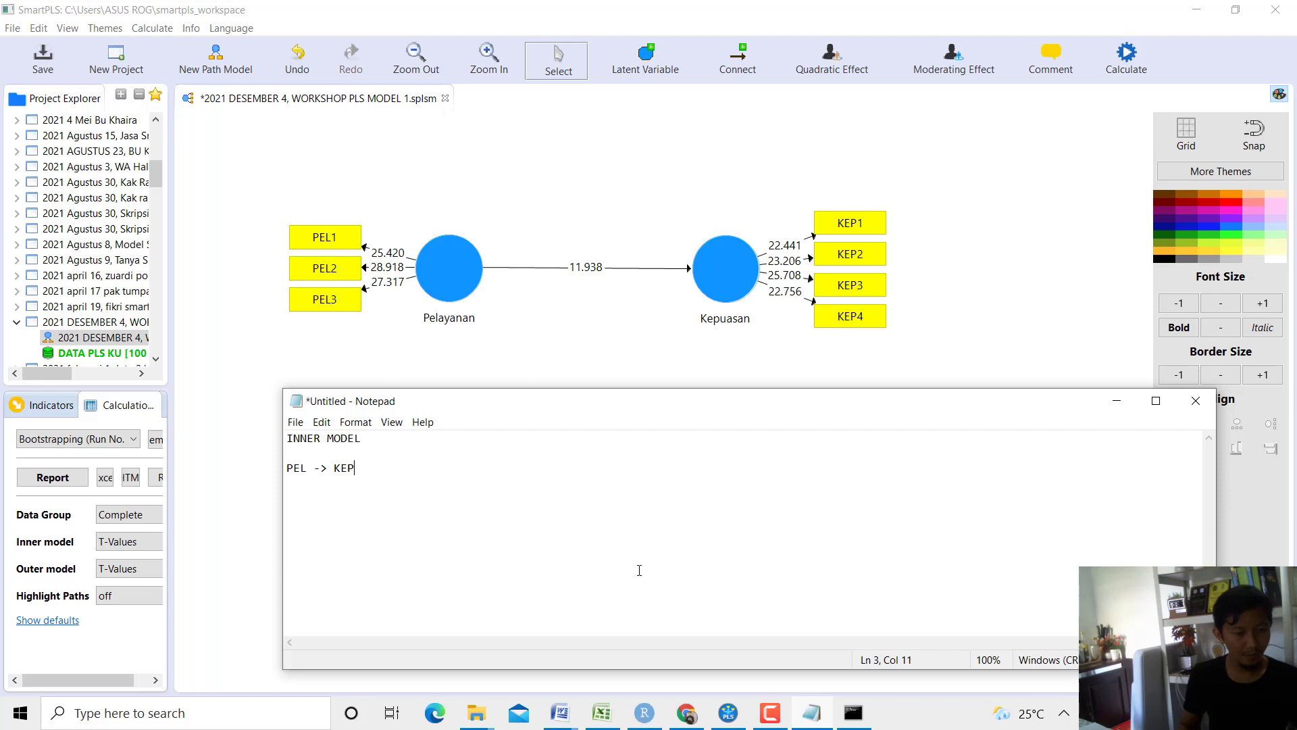
Copy the whole inner model note from Notepad, switch to Excel and paste it starting at U113.
key(ctrl+a)
click(600, 358)
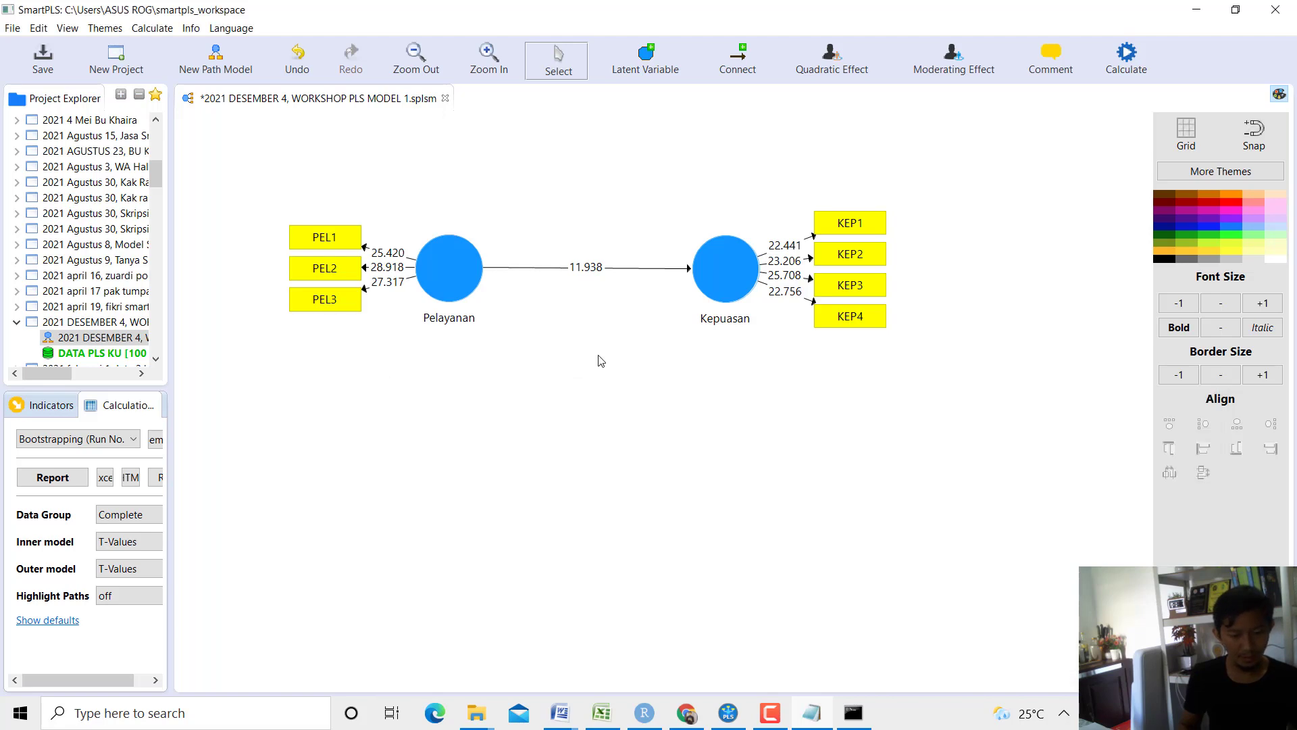
click(614, 717)
click(969, 500)
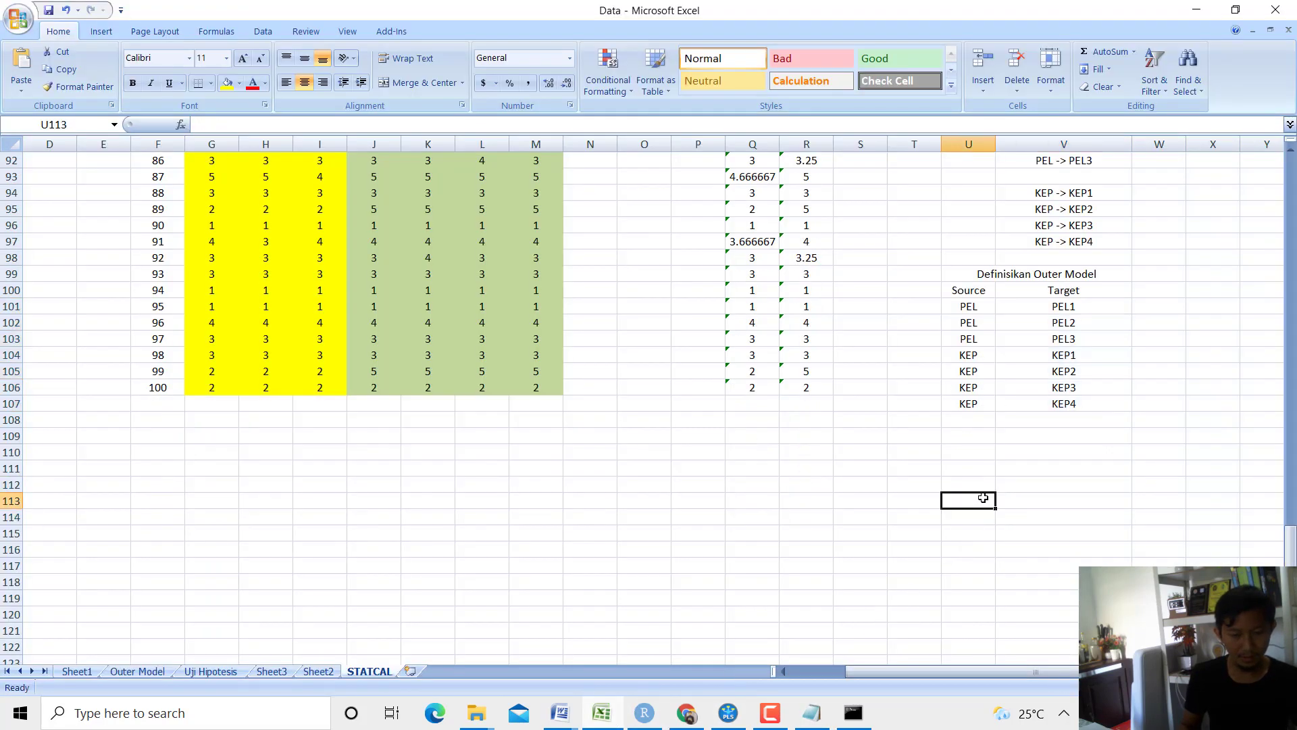
key(ctrl+v)
click(965, 581)
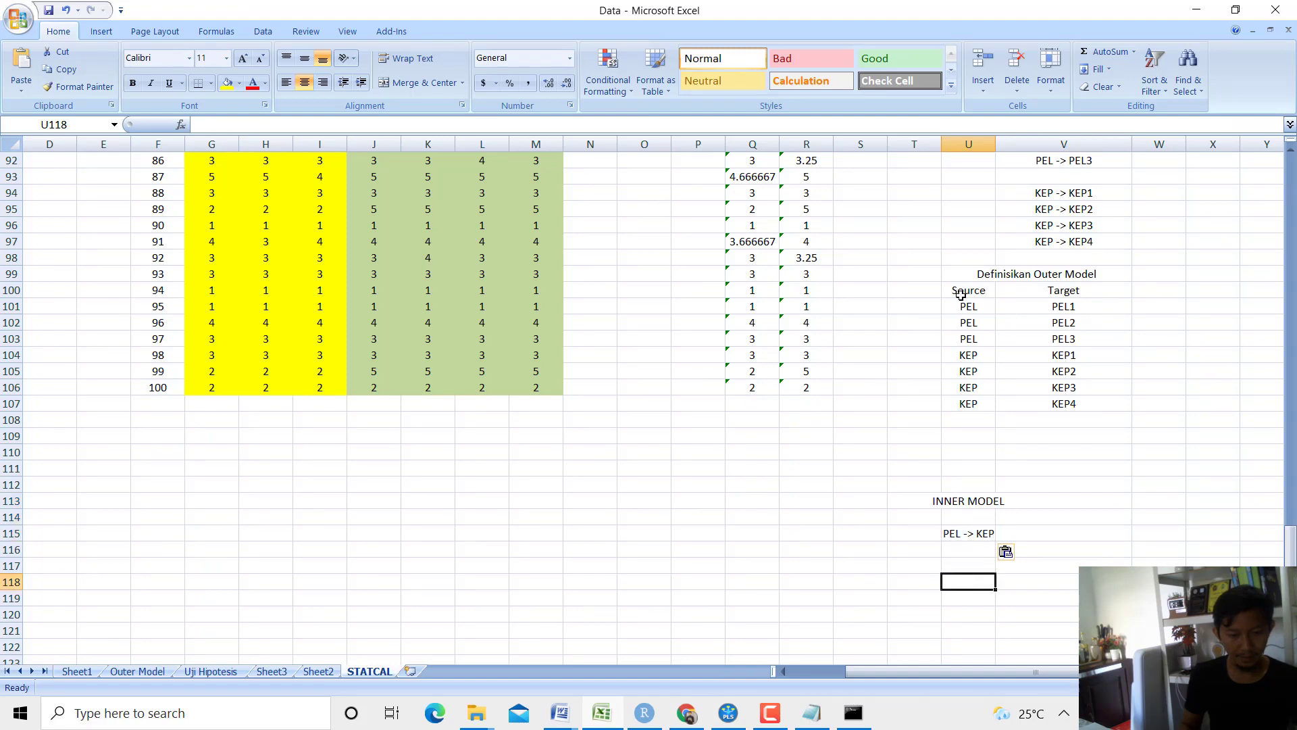
Copy the outer model title with its Source and Target headings from U99:V100 to U120.
drag(985, 273, 993, 292)
key(ctrl+c)
scroll(964, 439, down, 5)
click(974, 371)
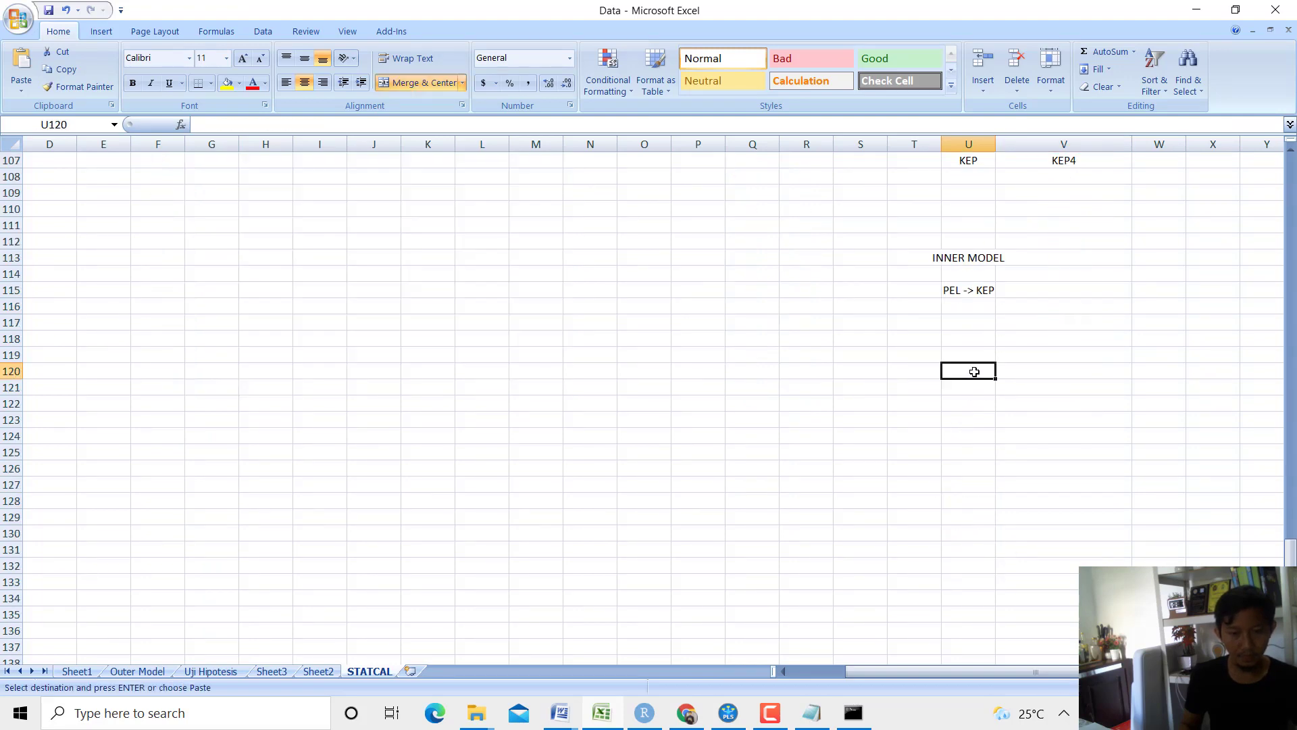
key(ctrl+v)
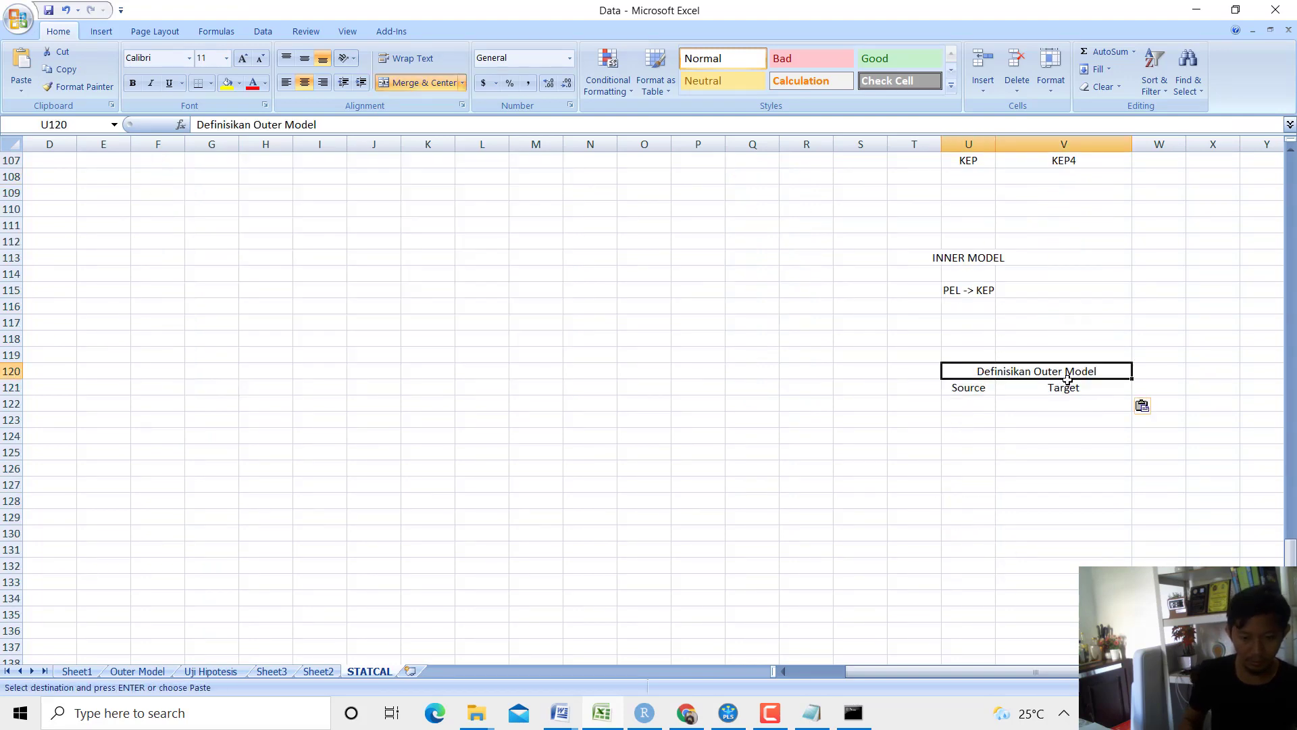
Change the copied title in U120 to "Definisikan Inner Model".
double_click(1059, 373)
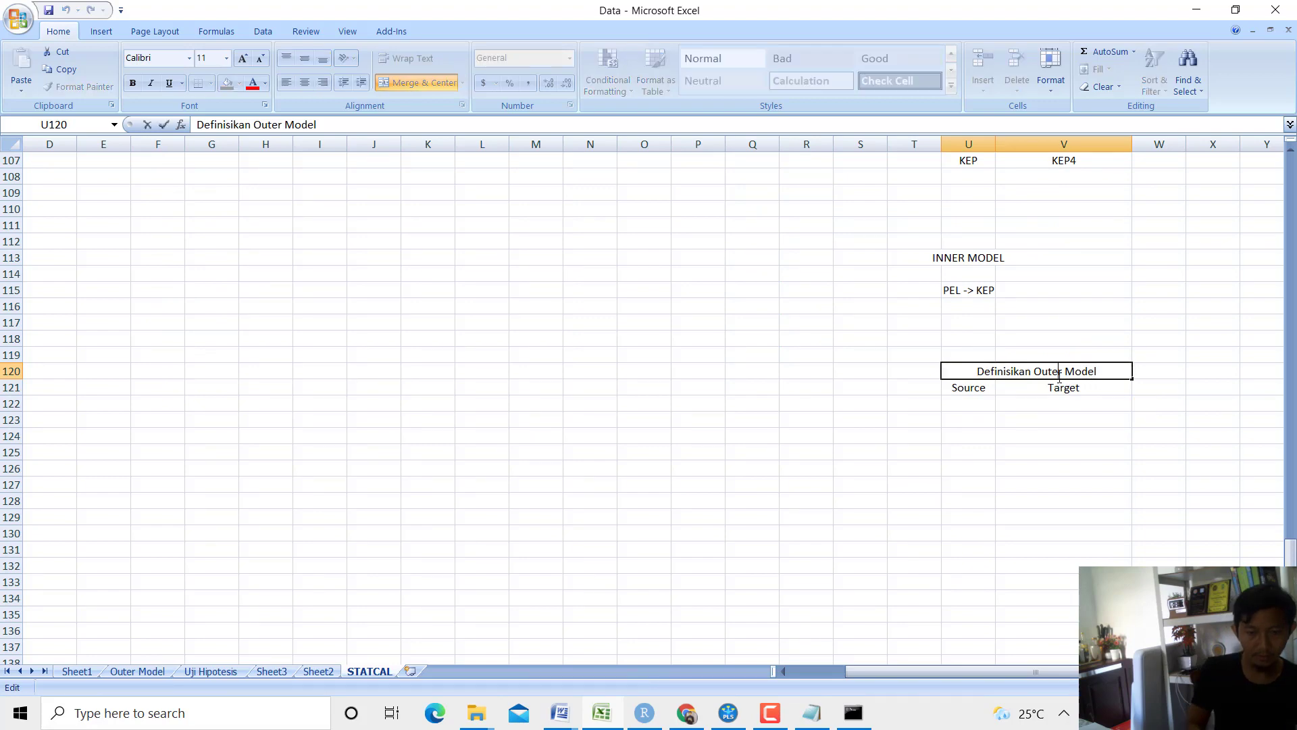
key(shift+Left)
key(shift+Left)
key(shift+Left)
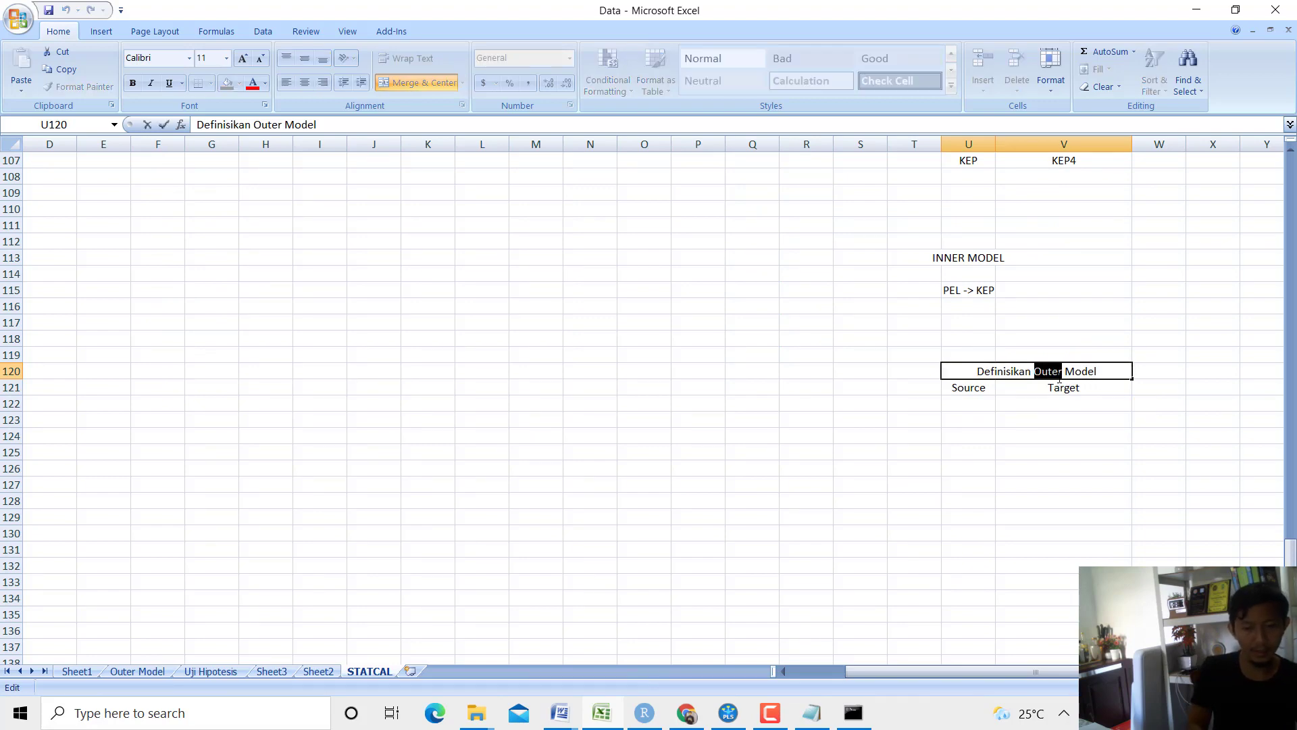
text(Inner)
key(End)
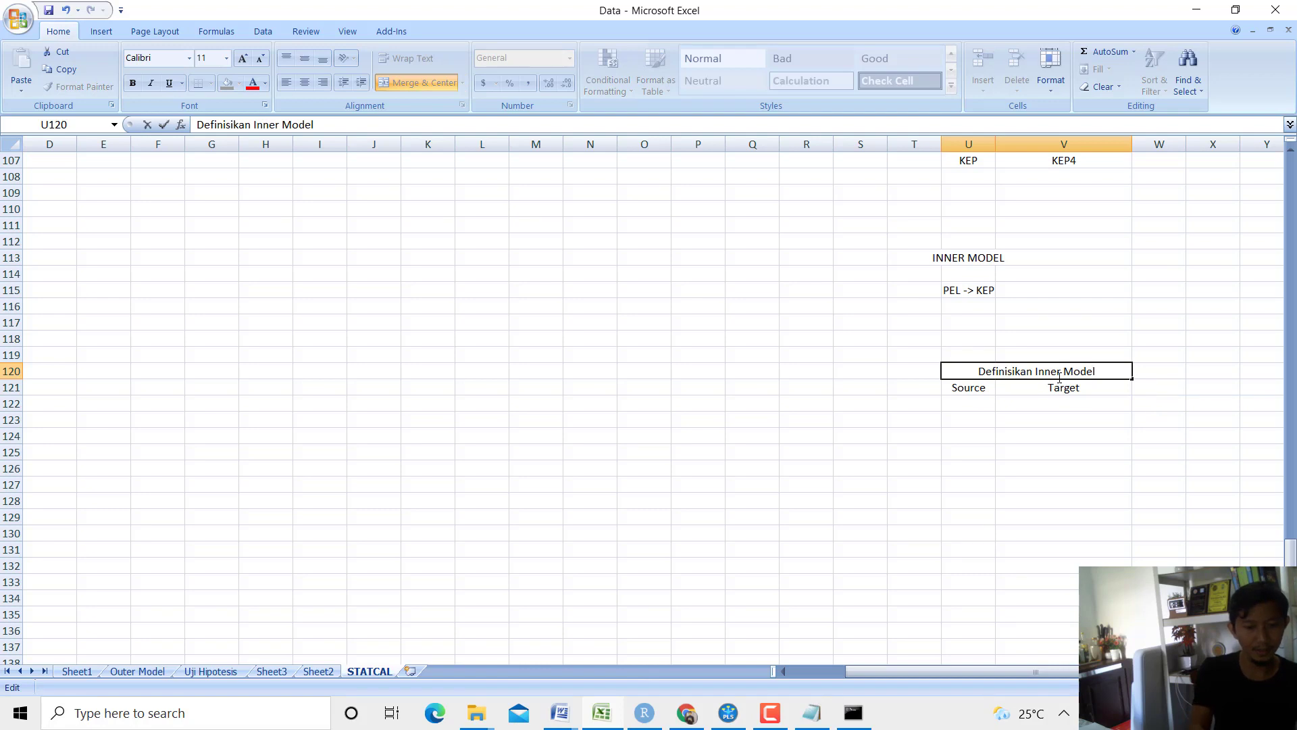
key(Return)
Enter PEL as the source in U122 and KEP as the target in V122.
key(Return)
text(PEL)
key(Tab)
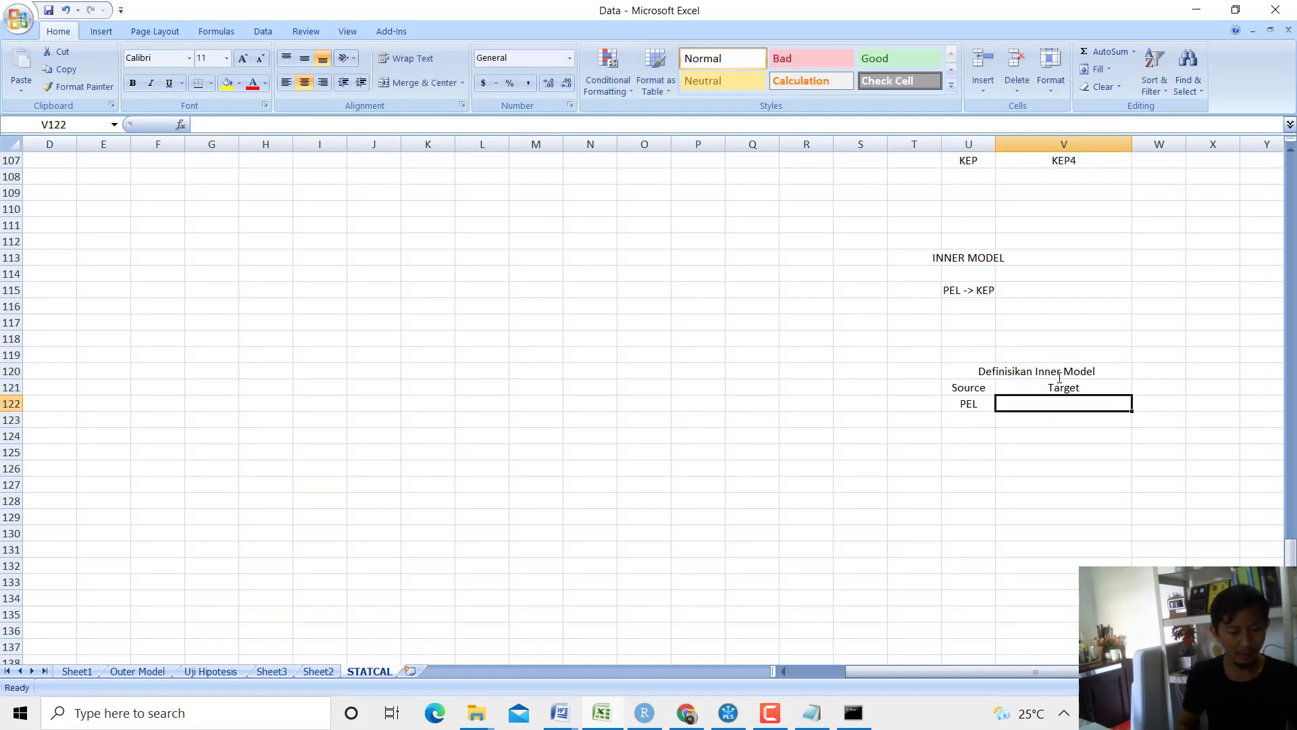
text(KEP)
key(Tab)
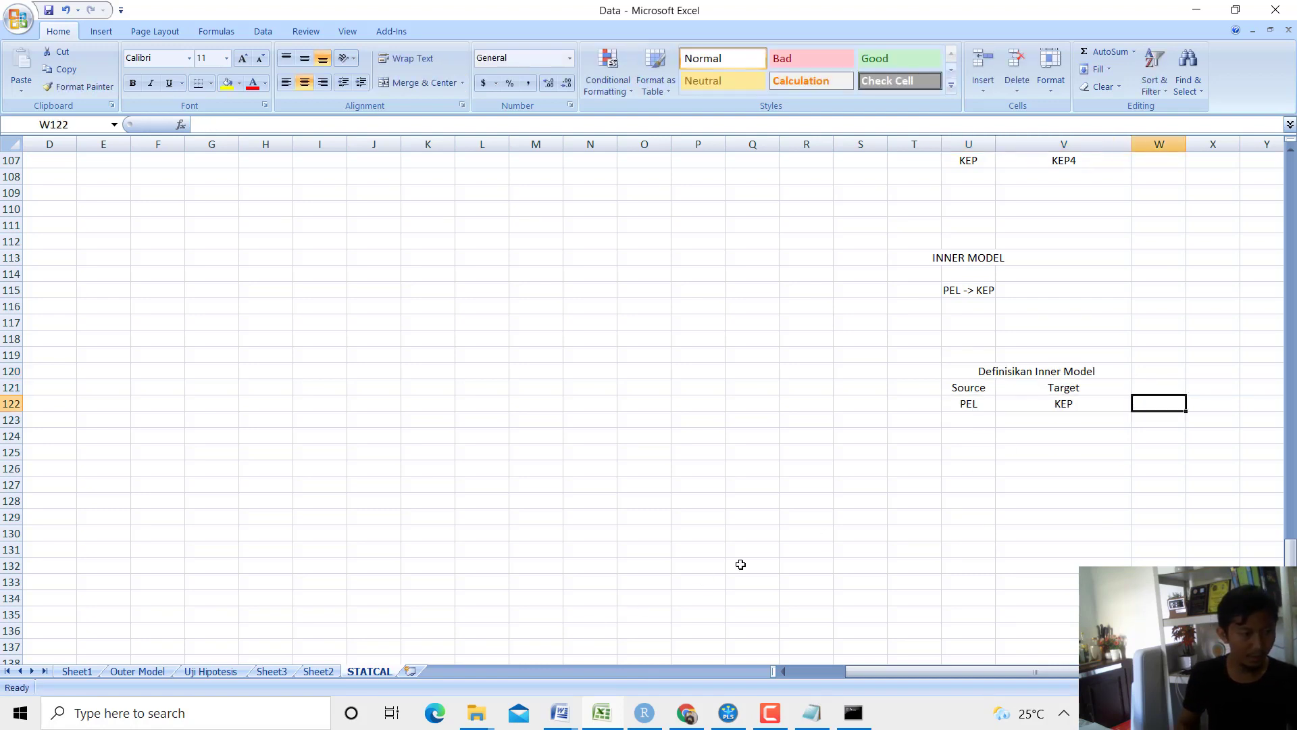
Switch to STATCAL in Chrome and define the inner model with PEL as Source and KEP as Target.
click(687, 713)
click(129, 303)
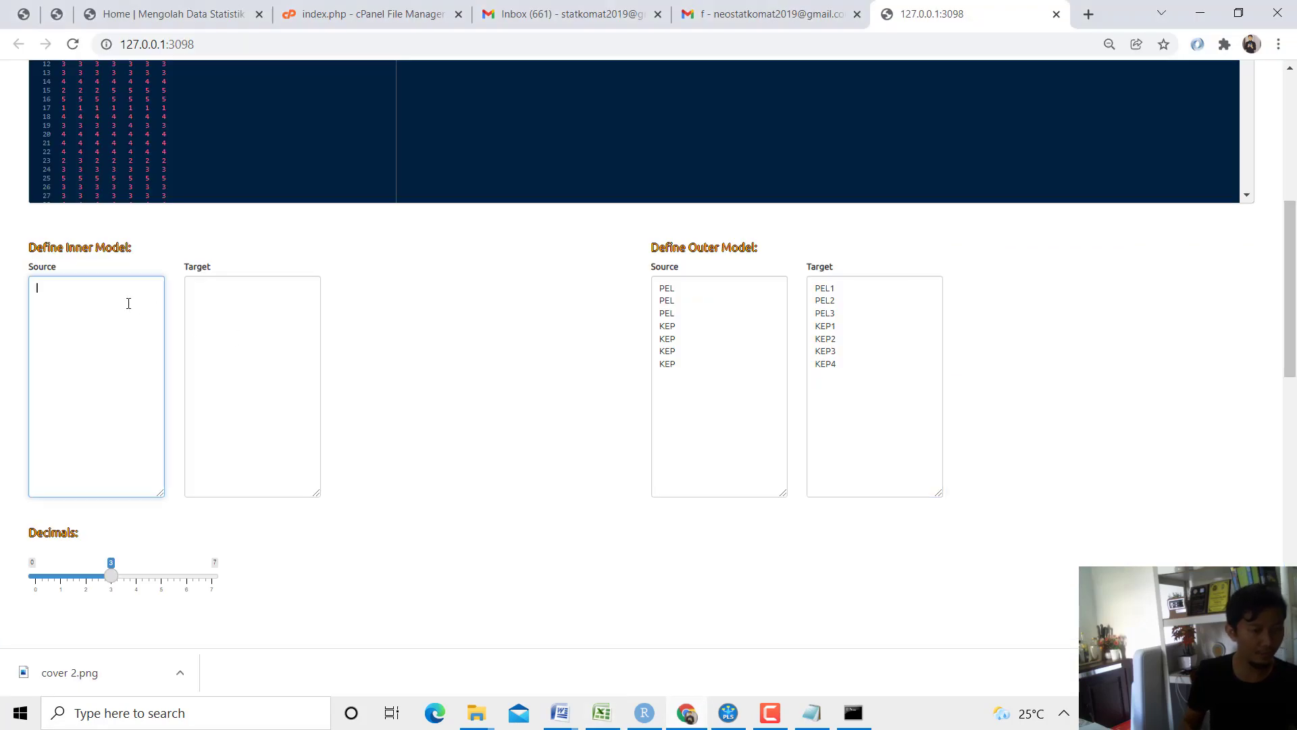
text(PEL)
click(243, 319)
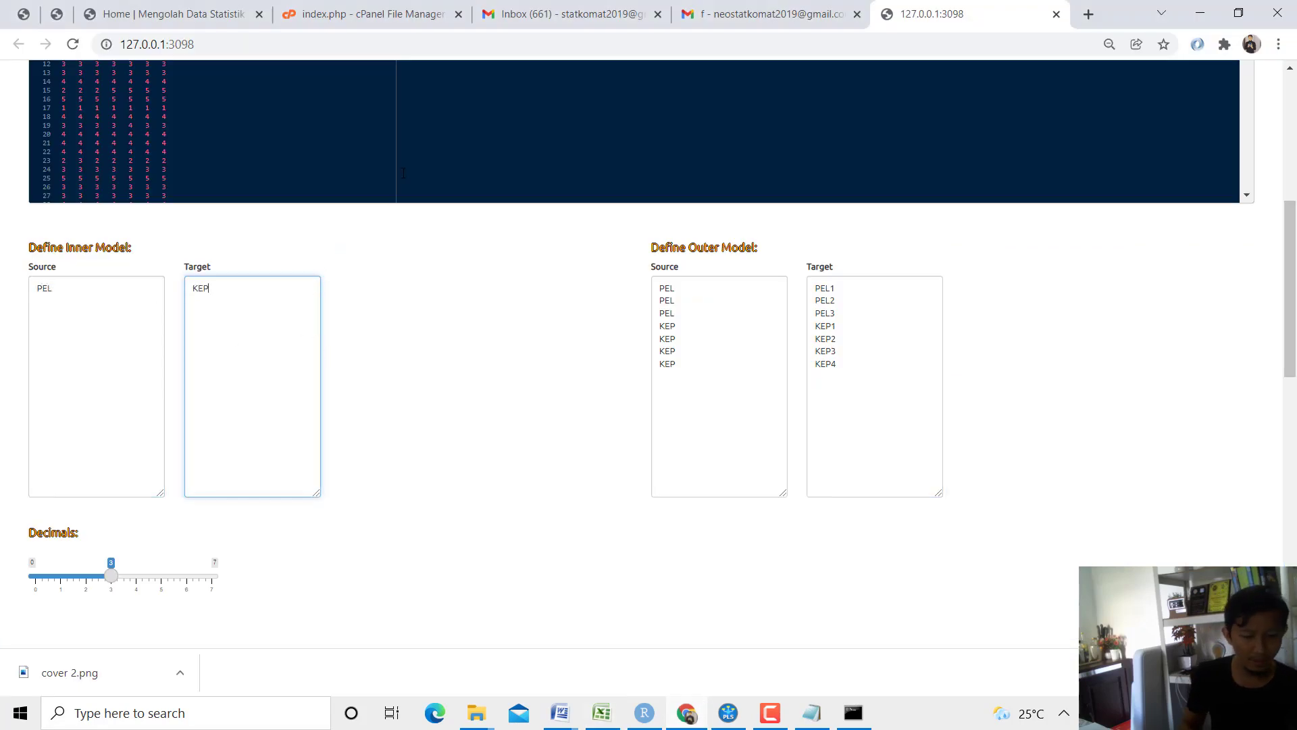
Close the browser's download bar, open the STATCAL results and examine the Outer Loading estimate of PEL -> PEL1.
scroll(376, 423, down, 3)
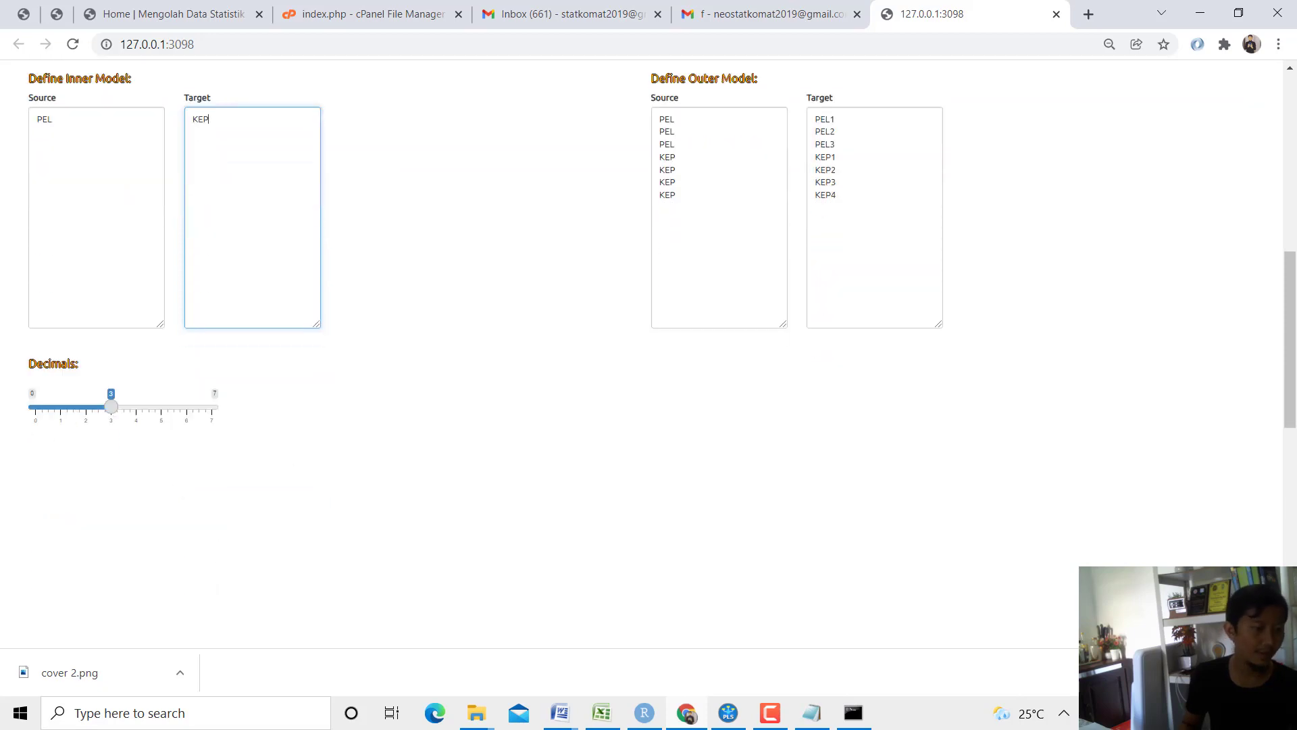
click(1279, 673)
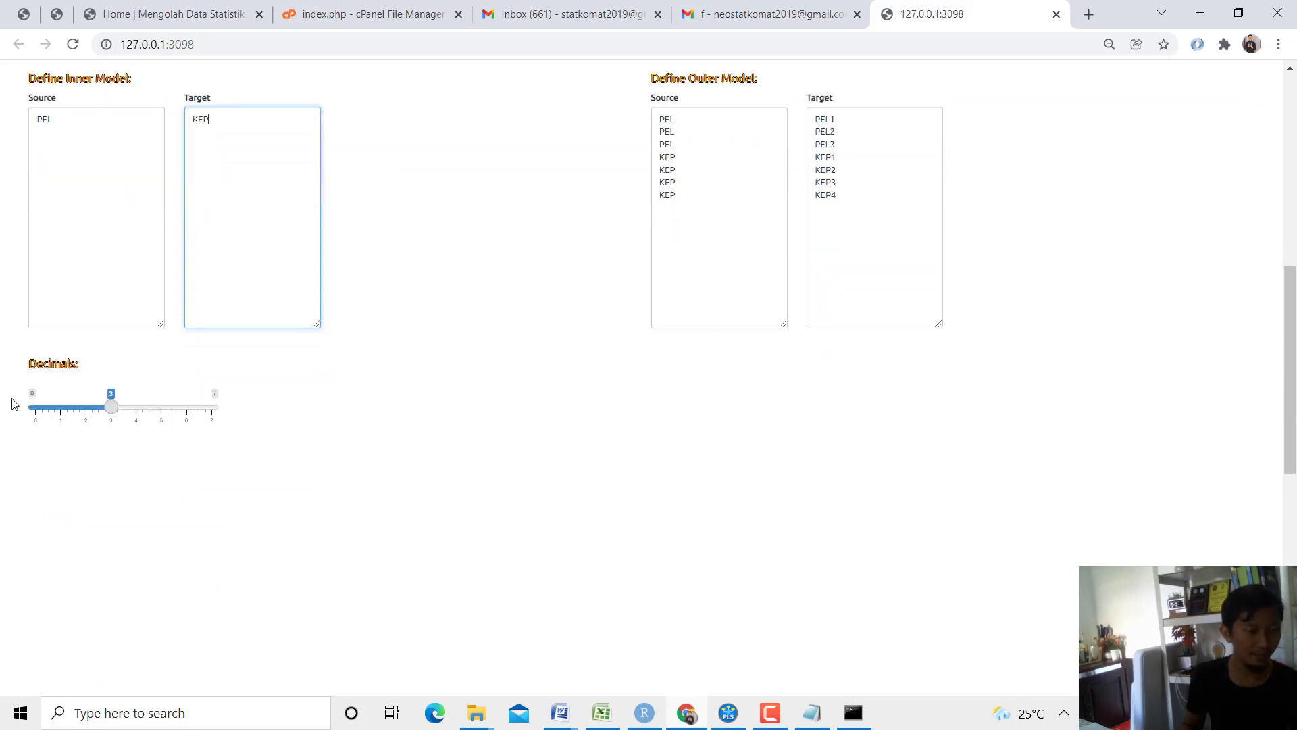
scroll(10, 405, up, 9)
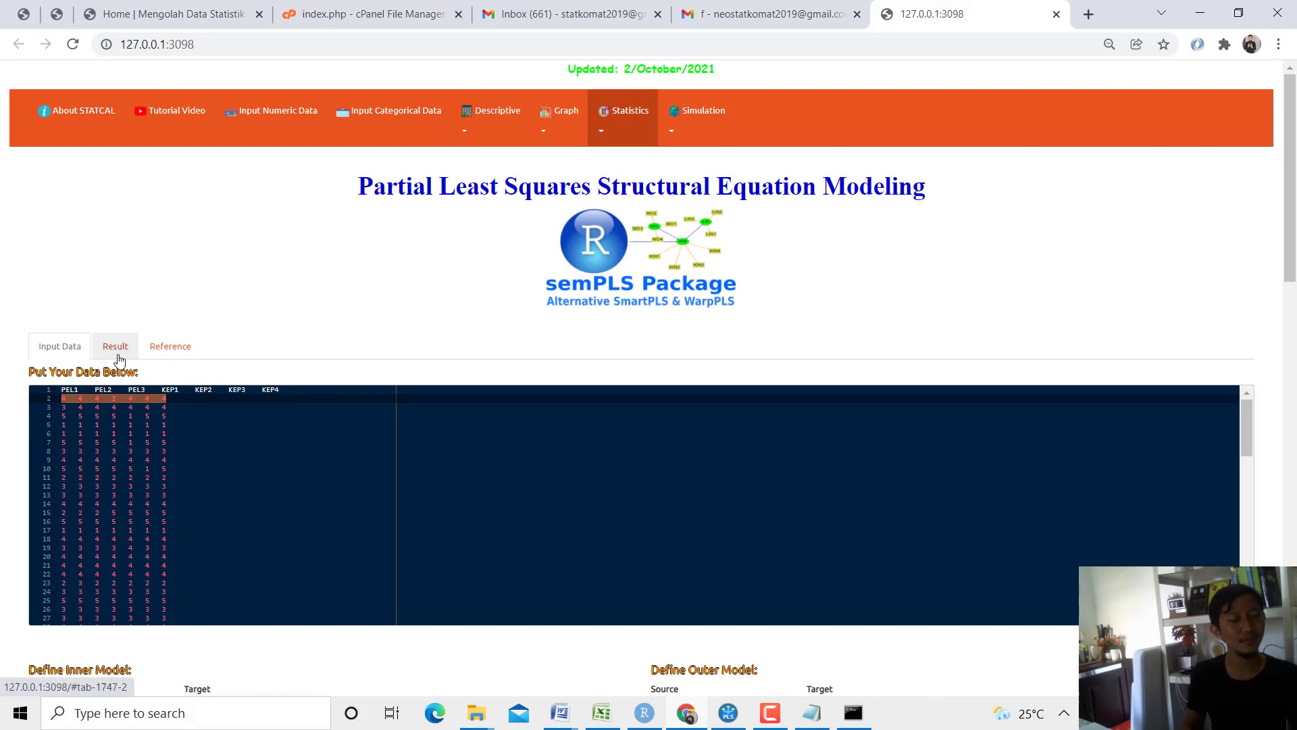
click(117, 353)
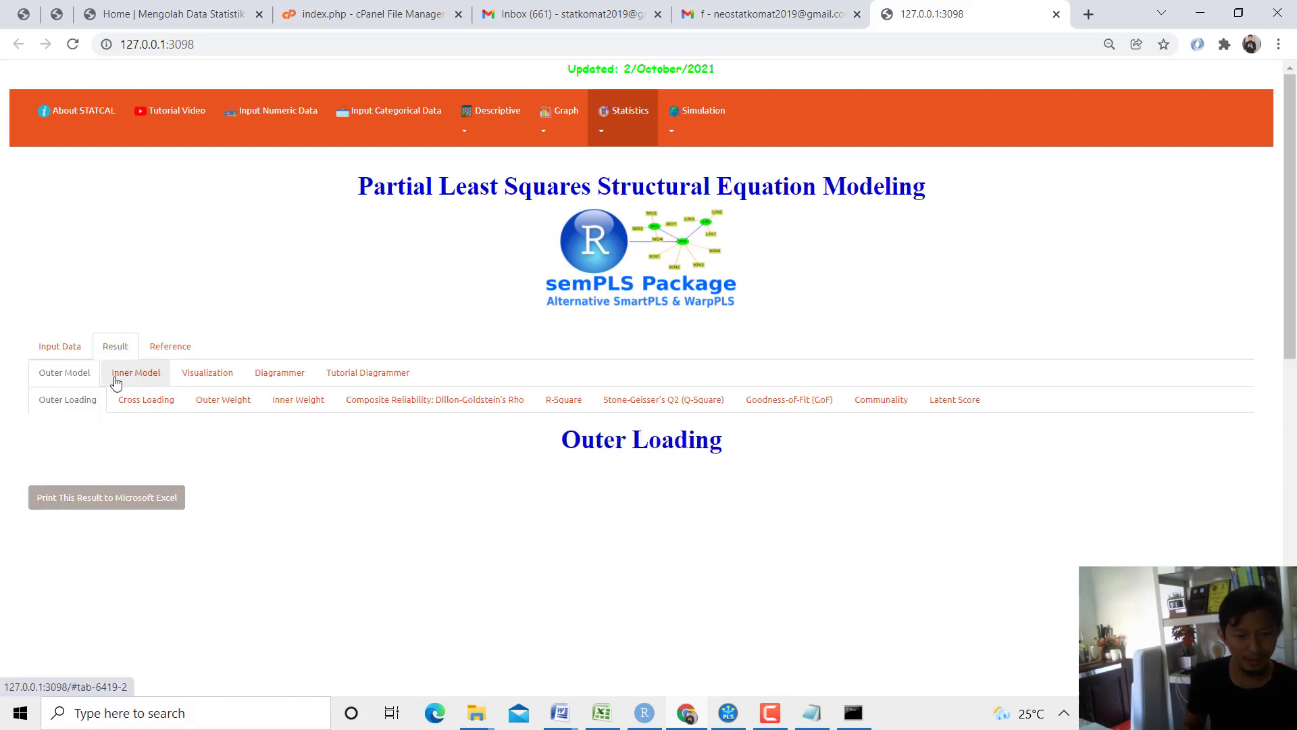
scroll(122, 385, down, 3)
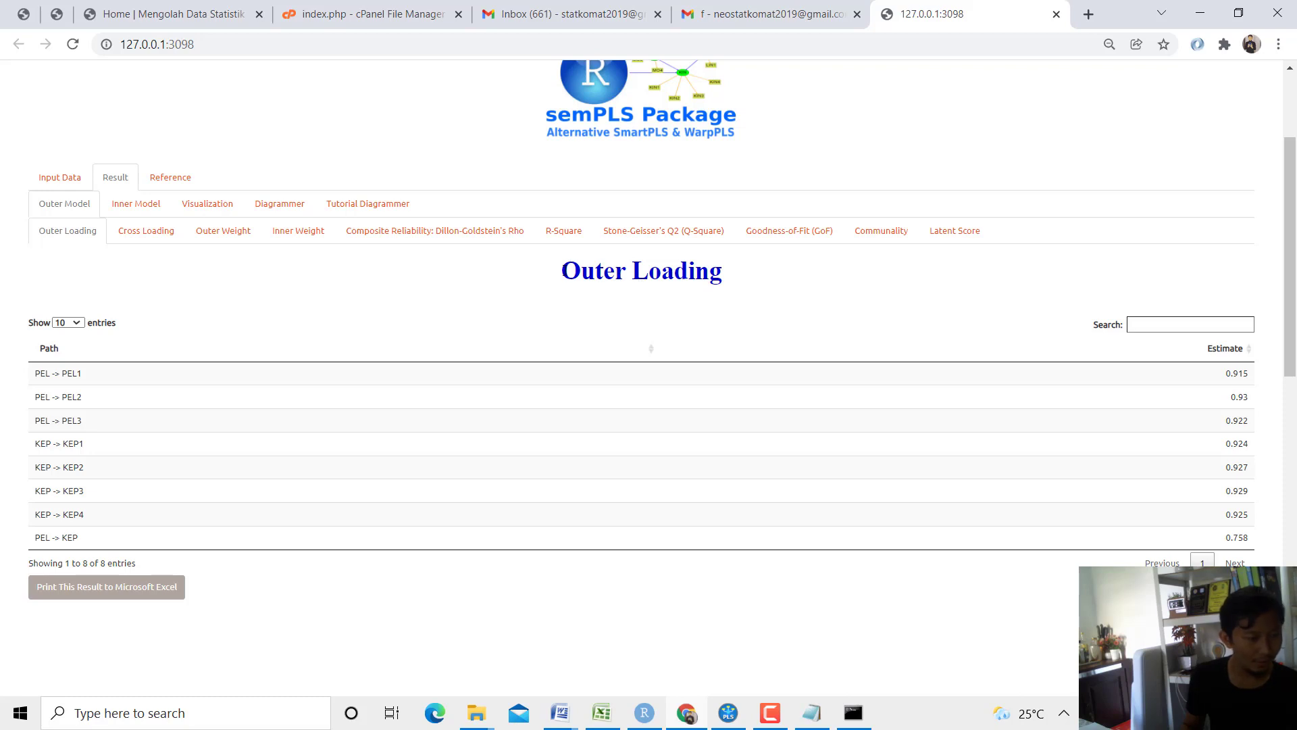
drag(563, 270, 716, 303)
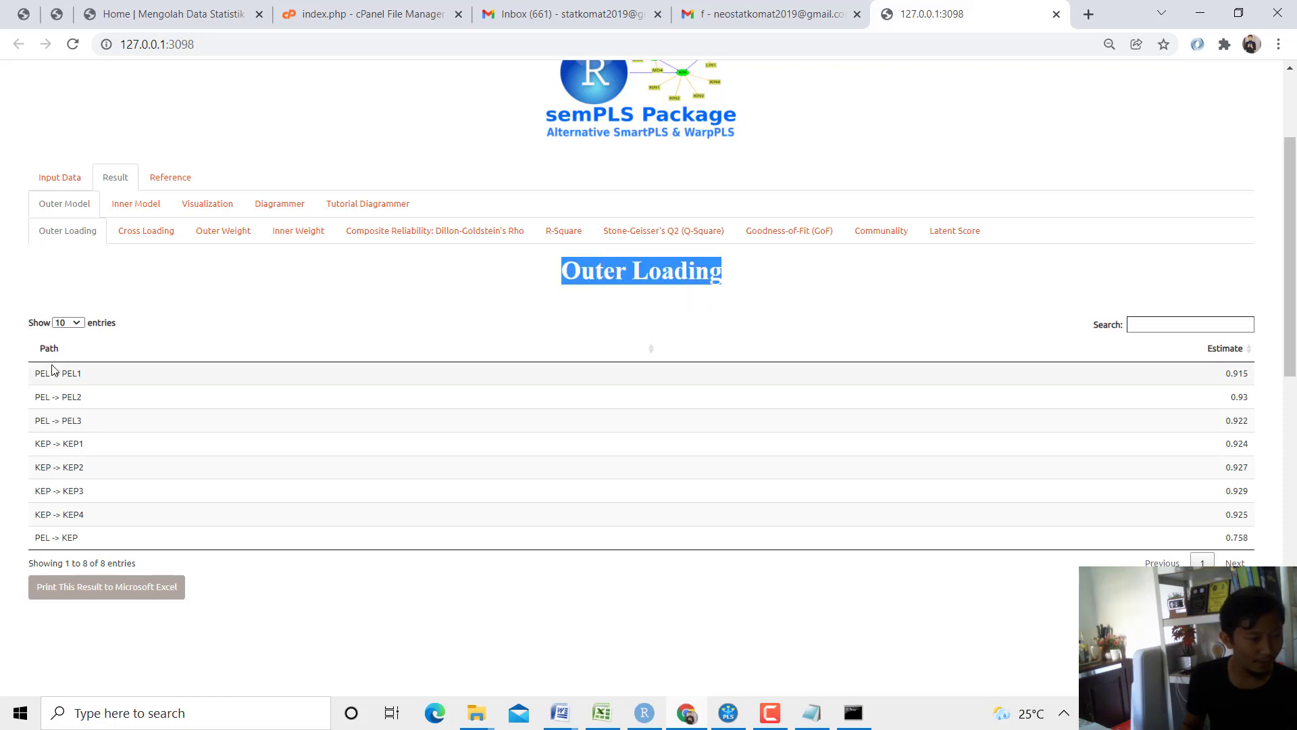
drag(42, 375, 89, 377)
drag(1226, 374, 1250, 376)
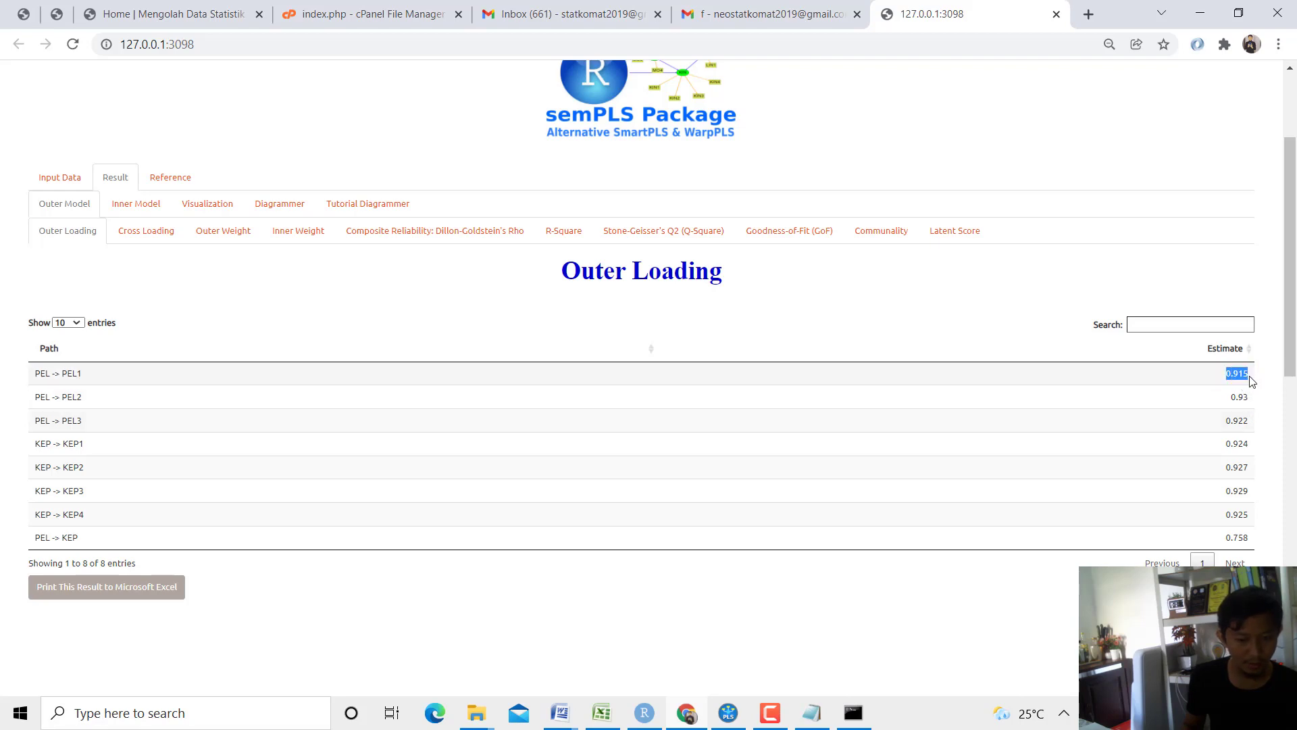
Switch to SmartPLS, run the PLS Algorithm, view its loadings on the path model and return to STATCAL's Outer Loading table for comparison.
mouse_move(728, 714)
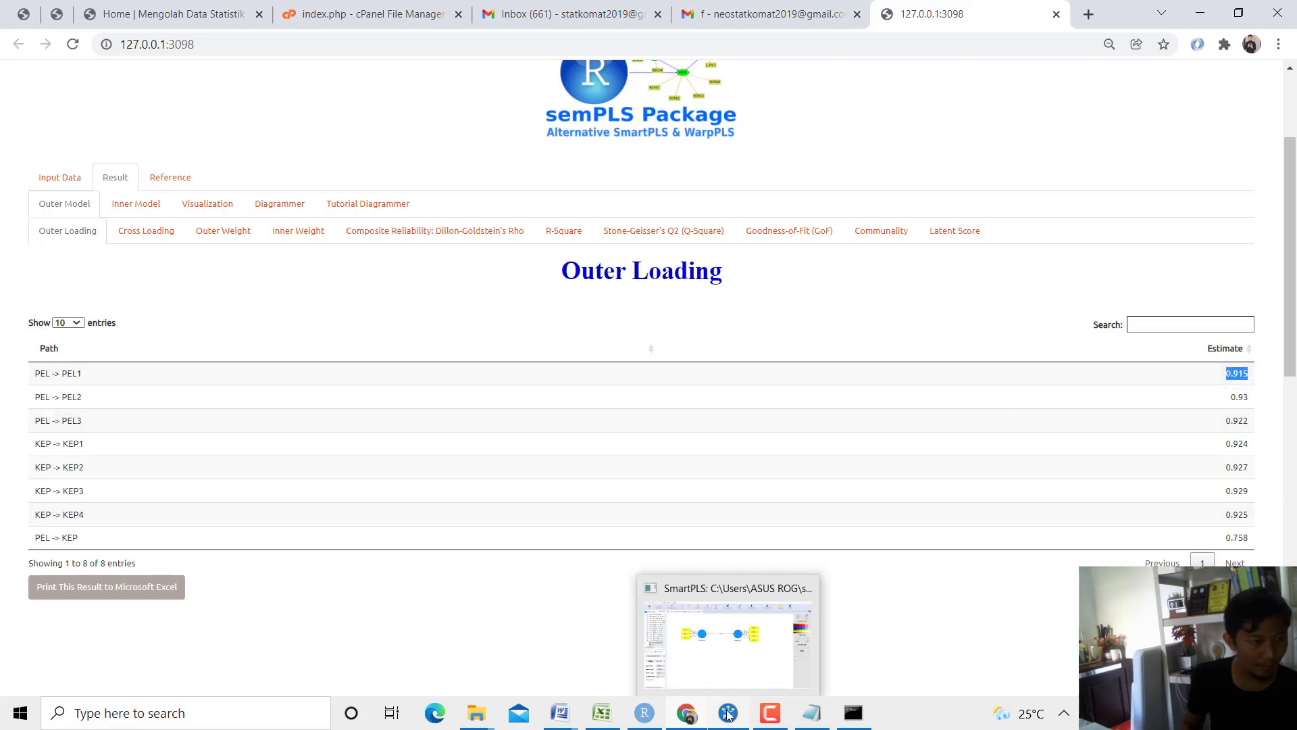
click(676, 609)
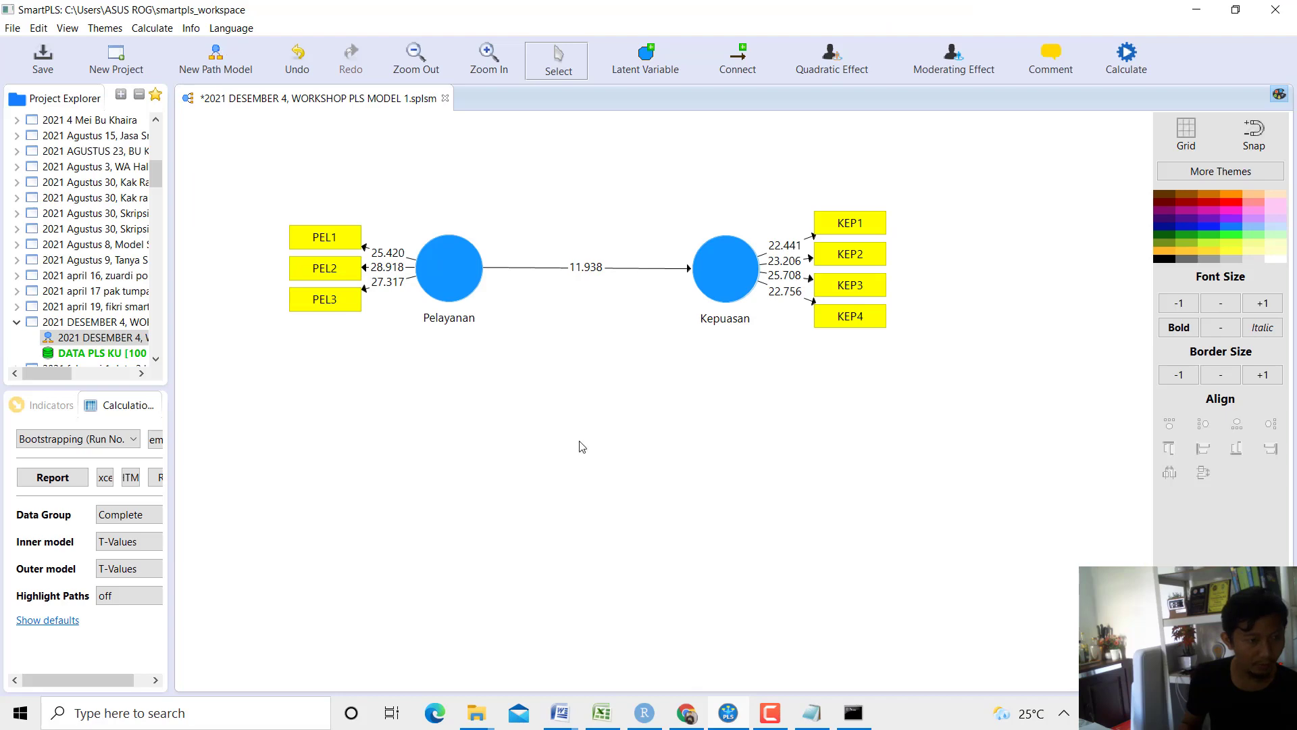
click(152, 28)
click(169, 47)
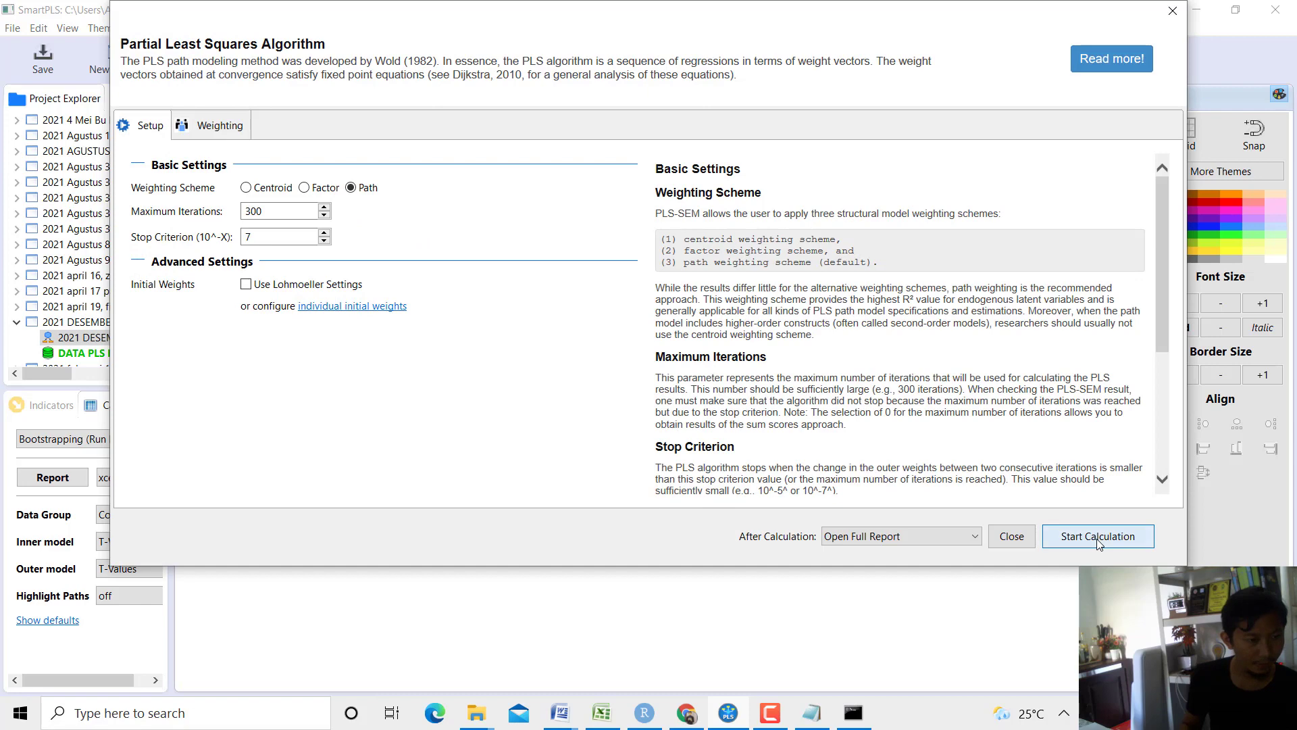
click(1097, 536)
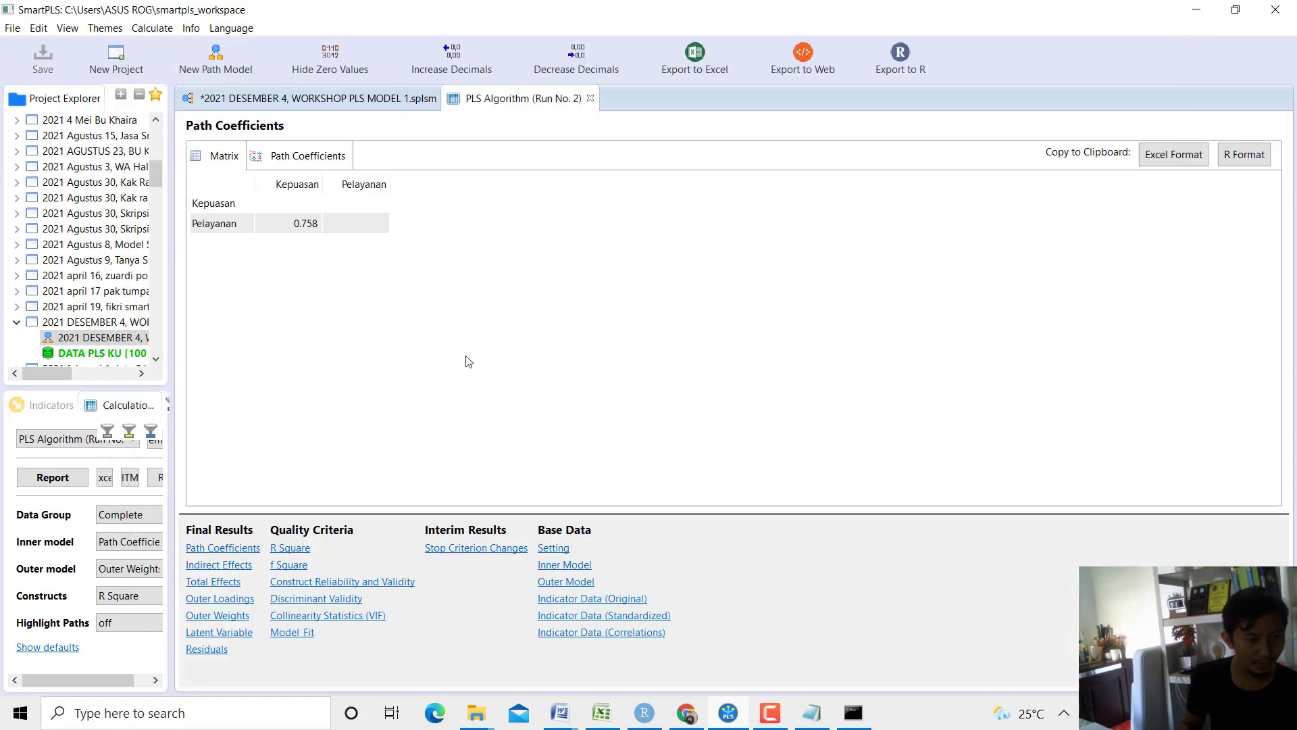
click(292, 101)
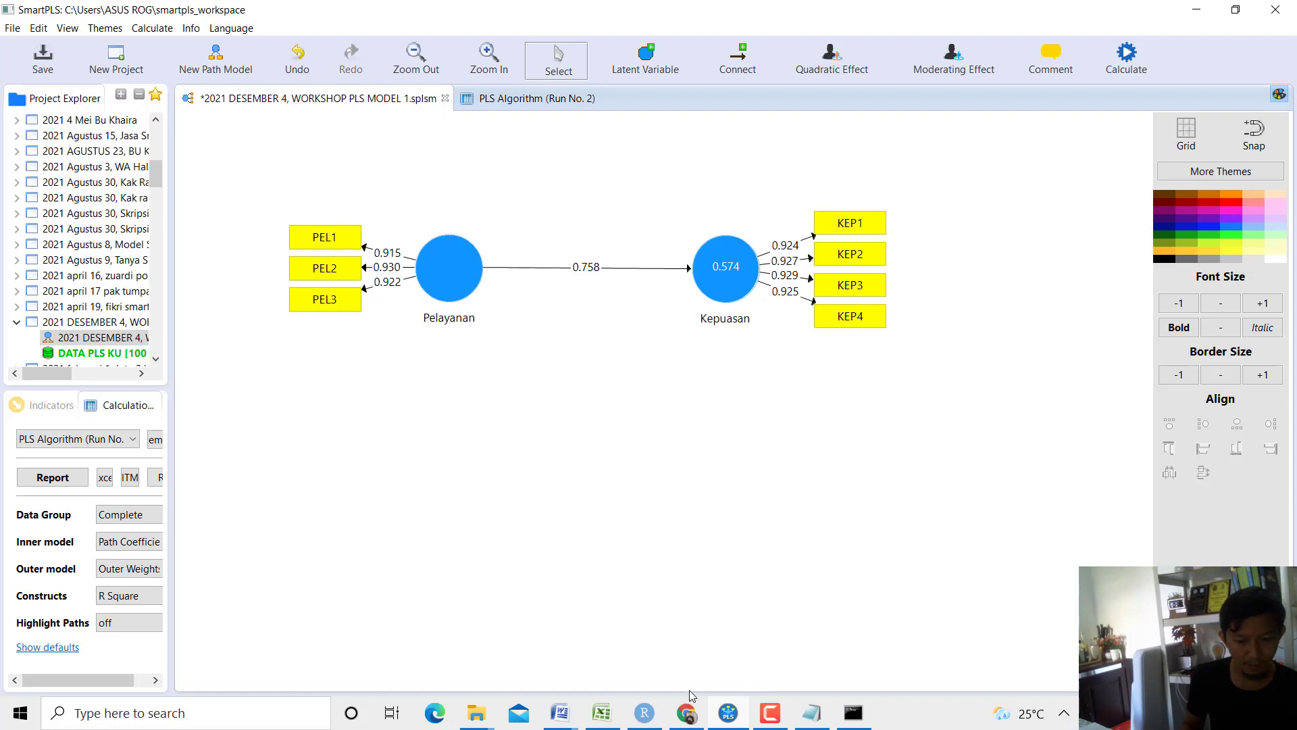
click(688, 711)
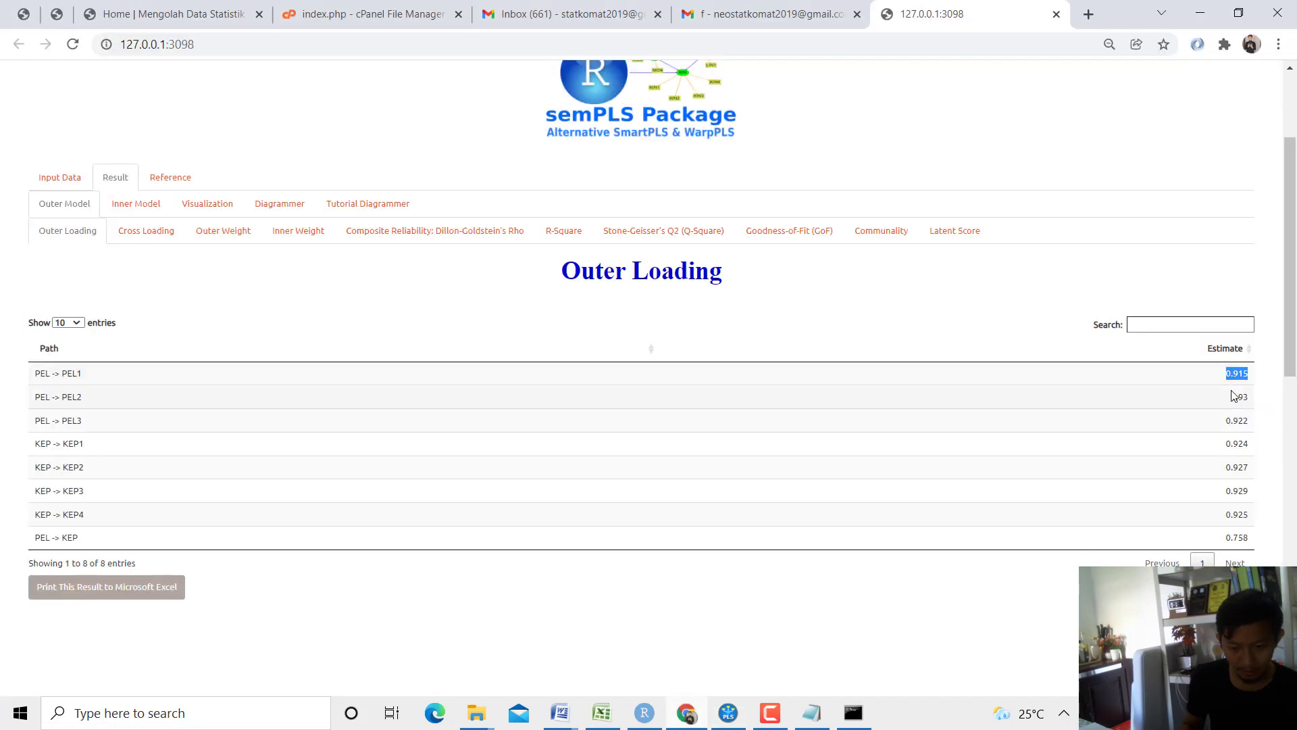
Compare the remaining Outer Loading estimates, PEL2 through KEP2, with the loadings on the SmartPLS path model, returning to STATCAL.
drag(1230, 397, 1250, 425)
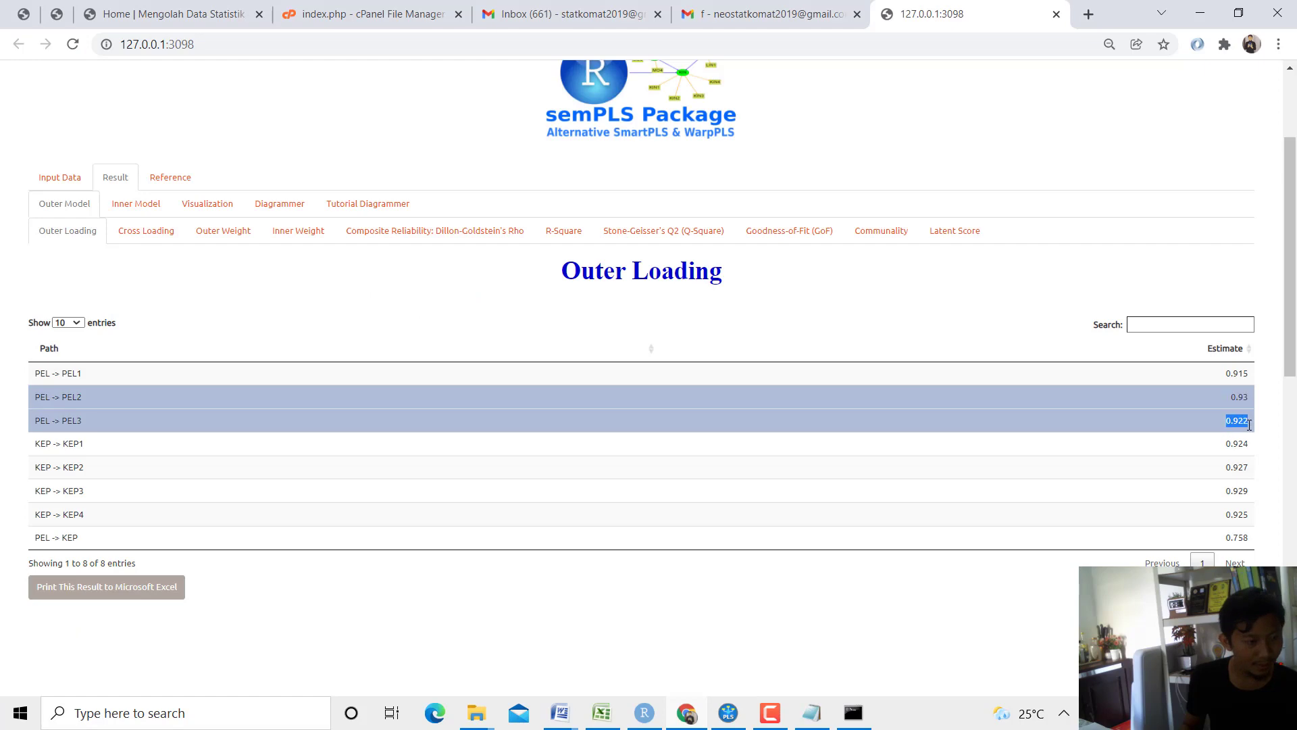
click(693, 714)
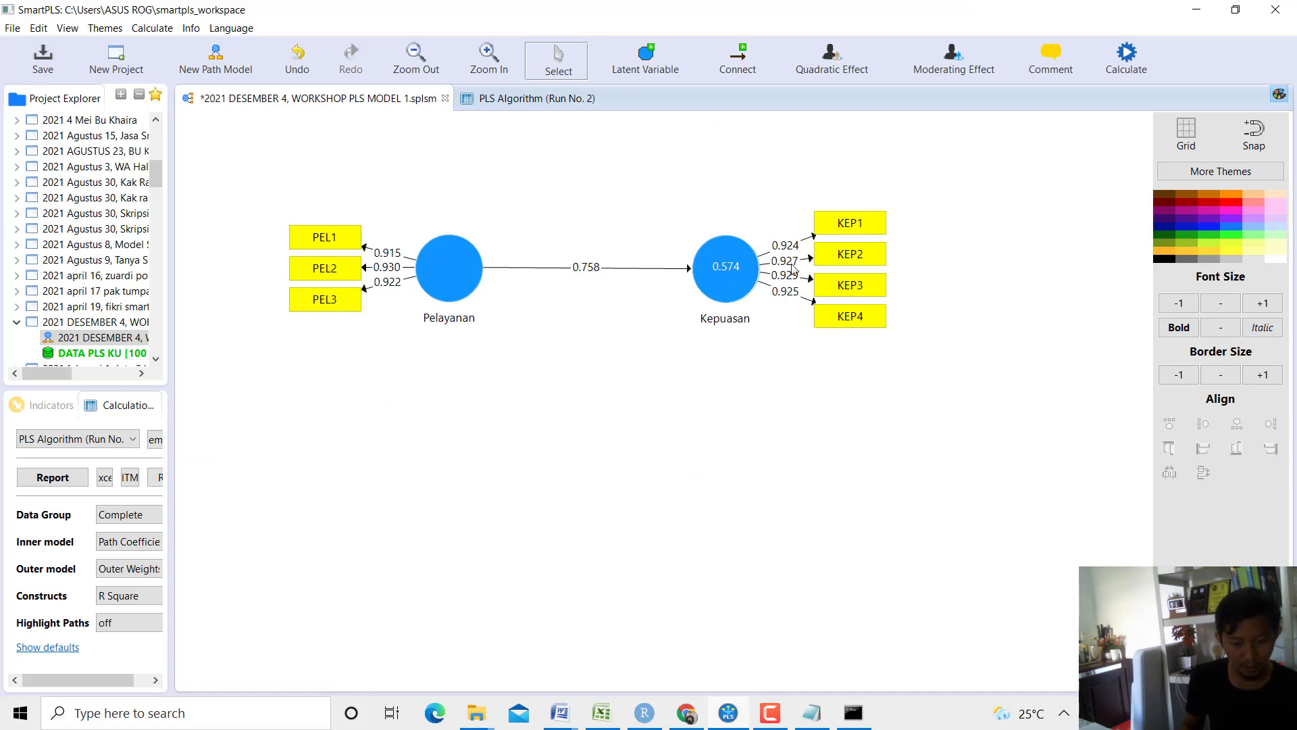
click(700, 714)
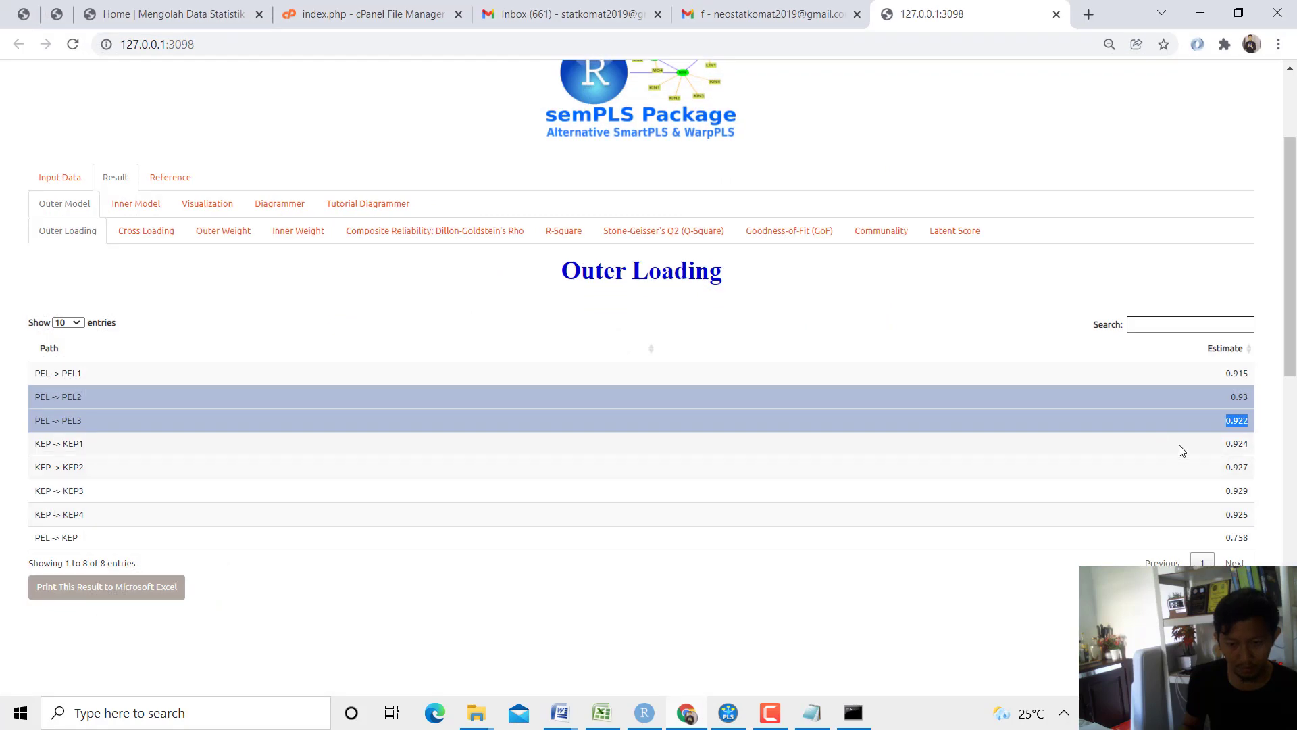
mouse_move(1231, 447)
mouse_down()
mouse_move(1225, 461)
mouse_move(1259, 475)
mouse_move(1215, 455)
mouse_up()
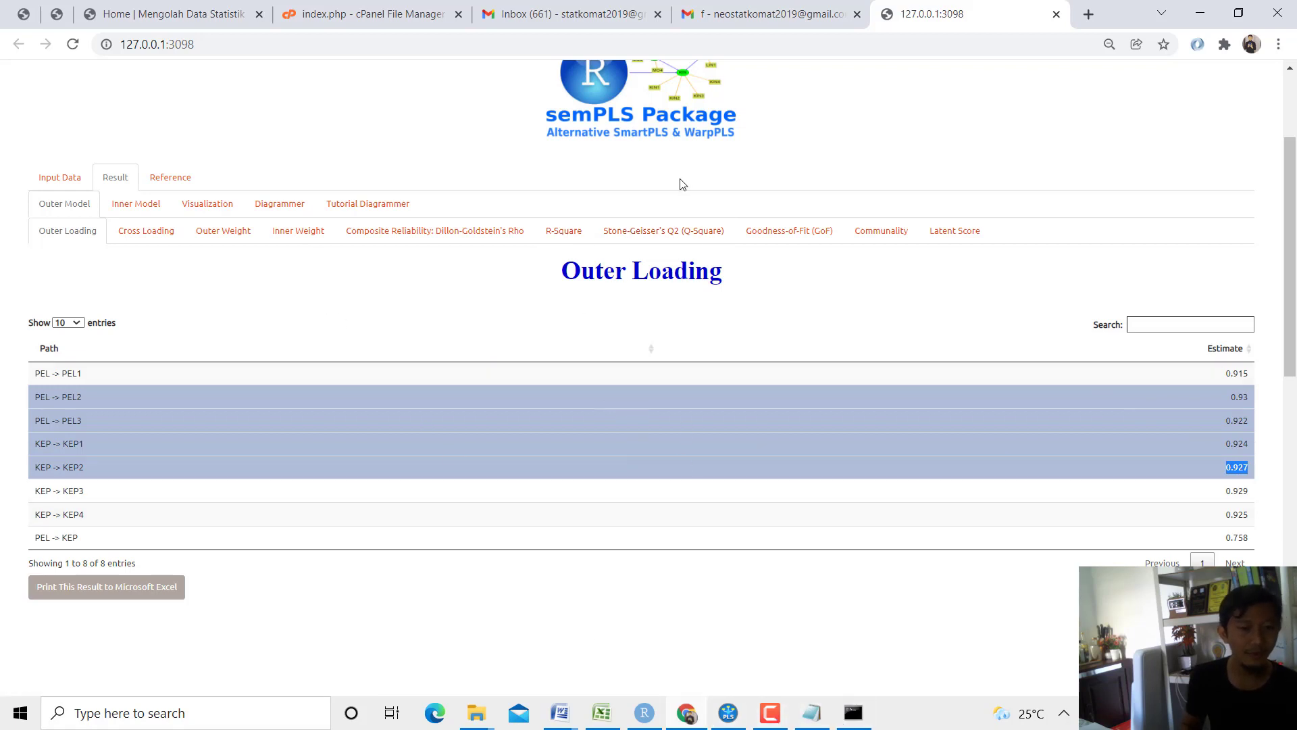
View STATCAL's Communality for PEL and KEP and compare it with the Average Variance Extracted in SmartPLS's Construct Reliability and Validity results.
click(868, 234)
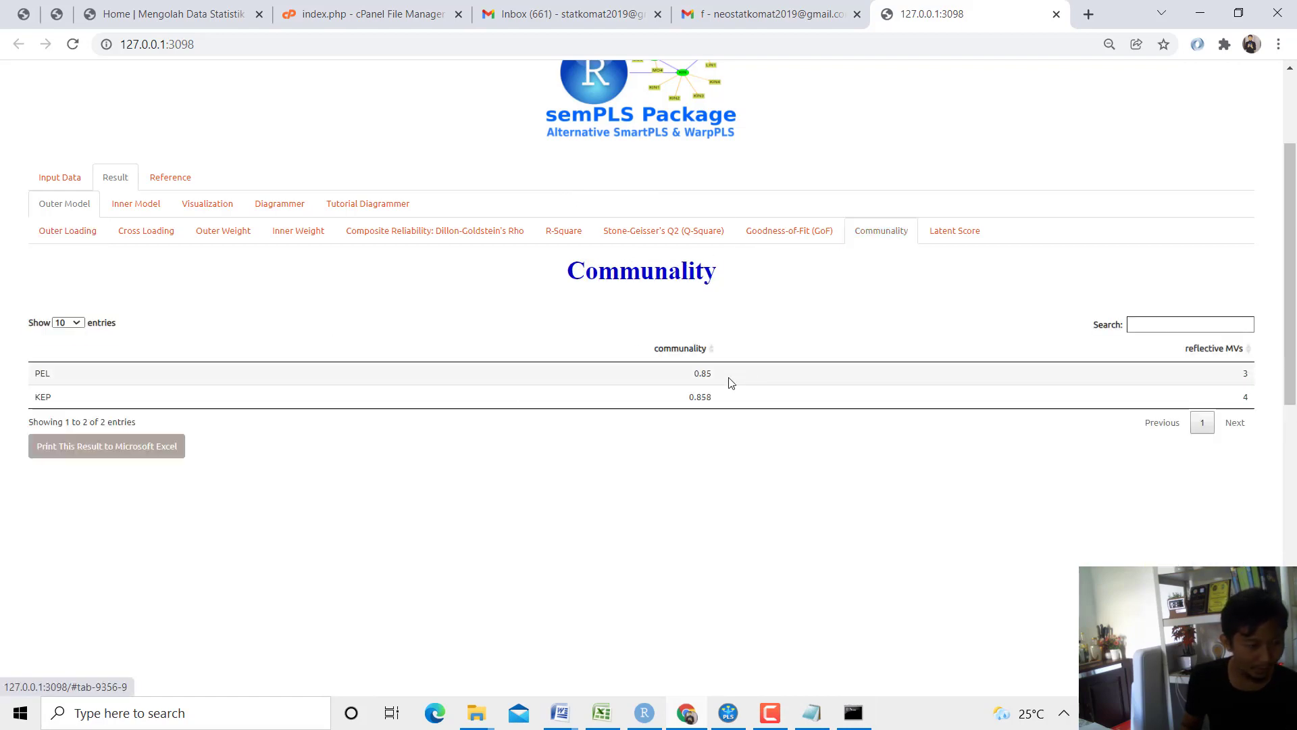
click(726, 713)
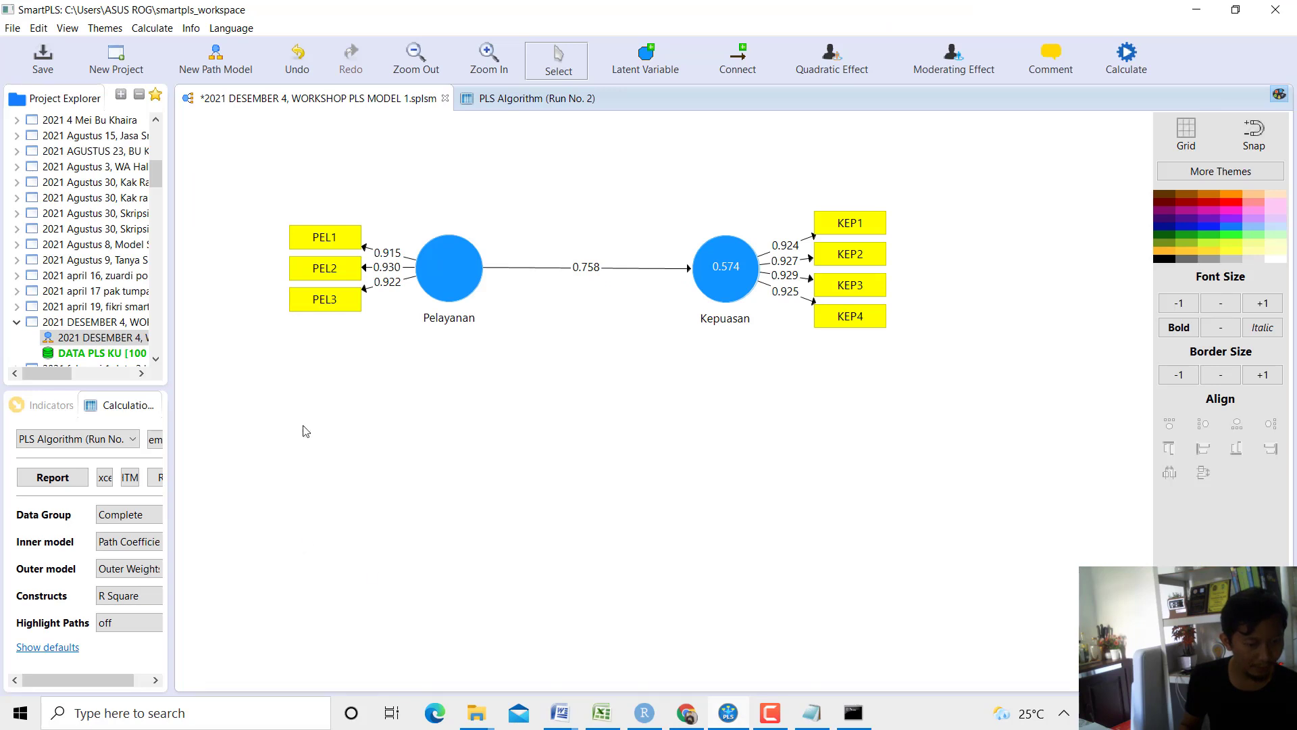
click(534, 101)
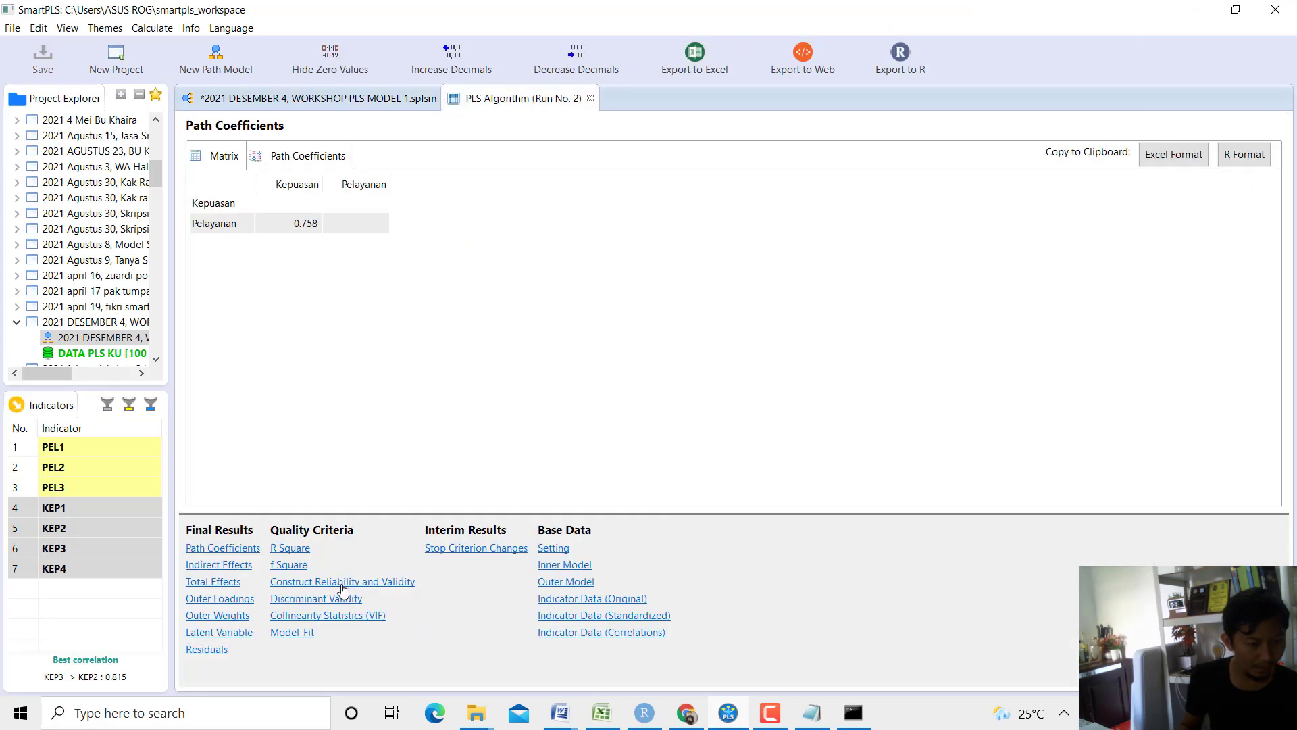
click(340, 583)
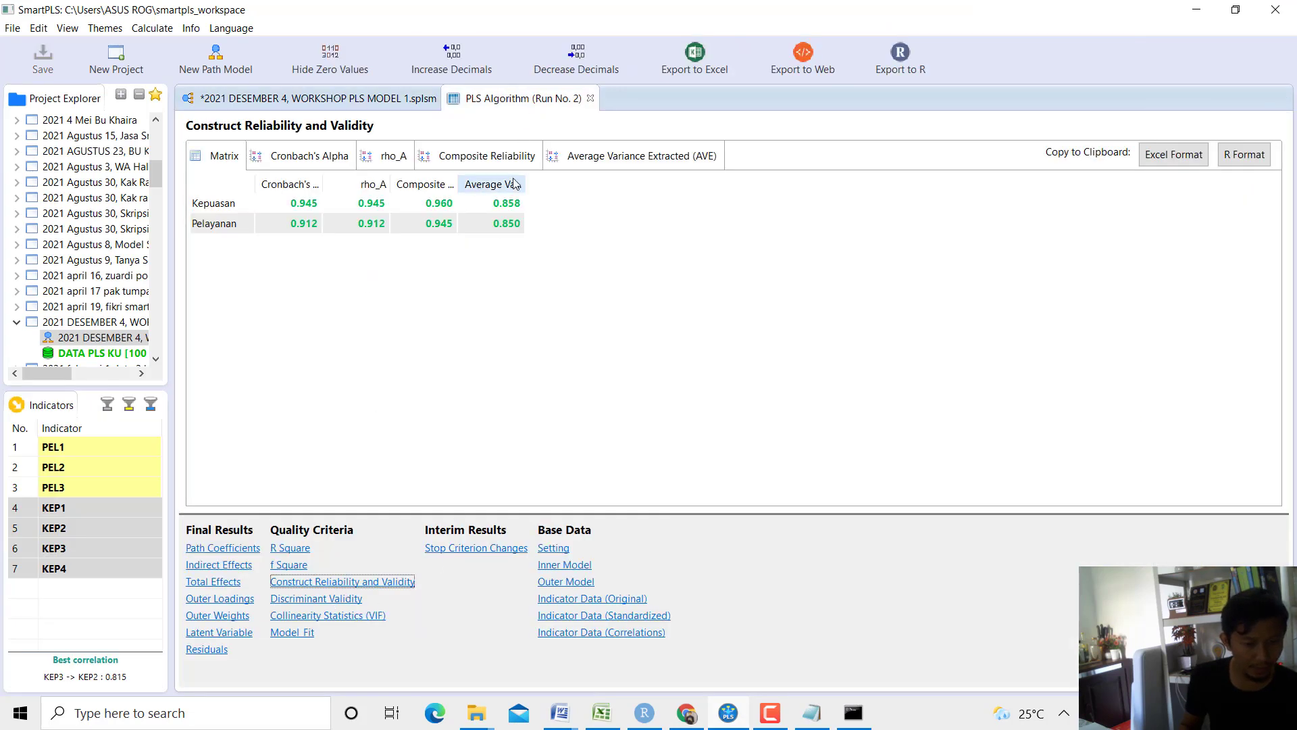
drag(525, 184, 659, 215)
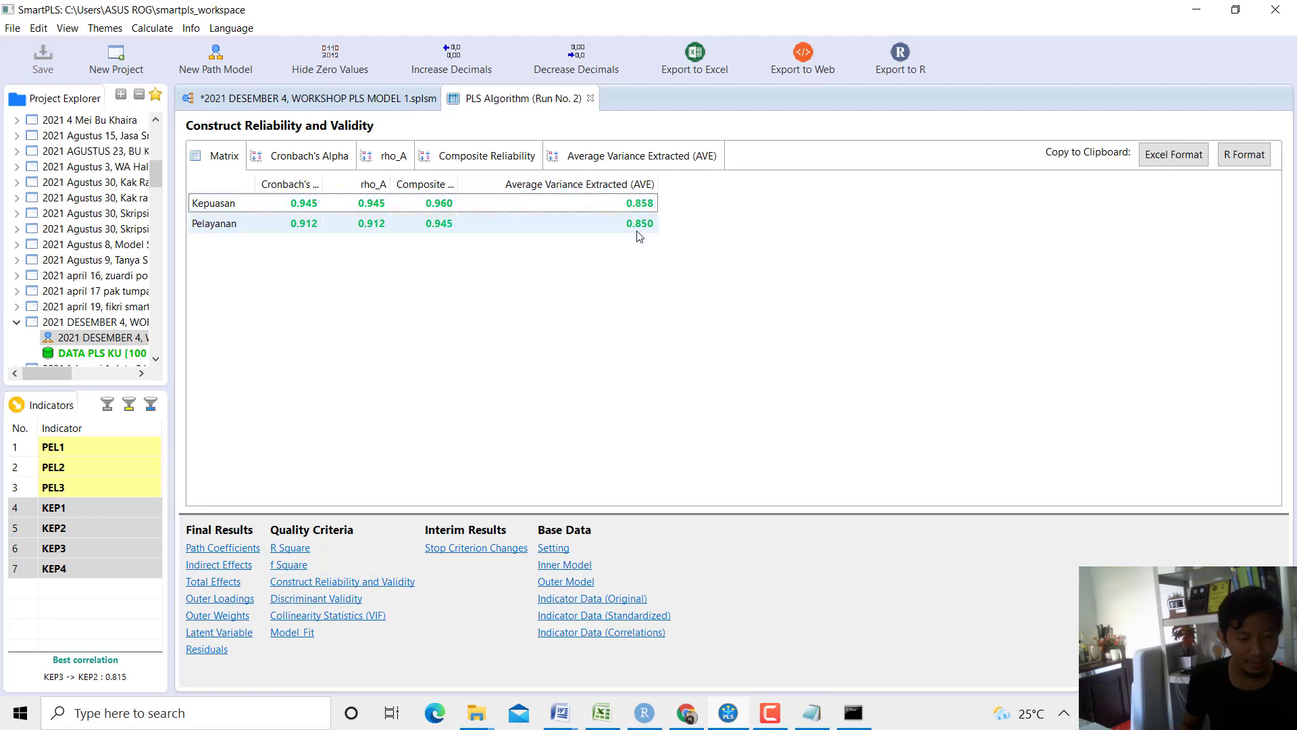
click(702, 715)
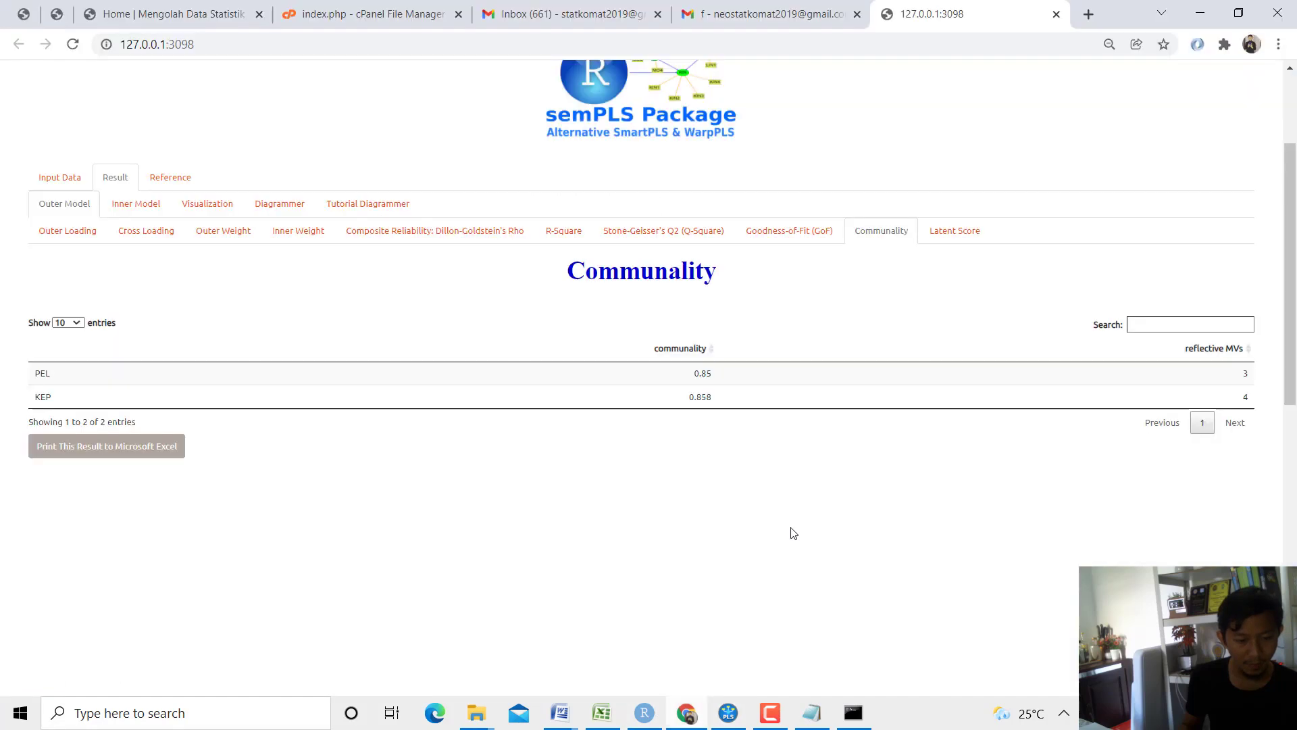
double_click(703, 373)
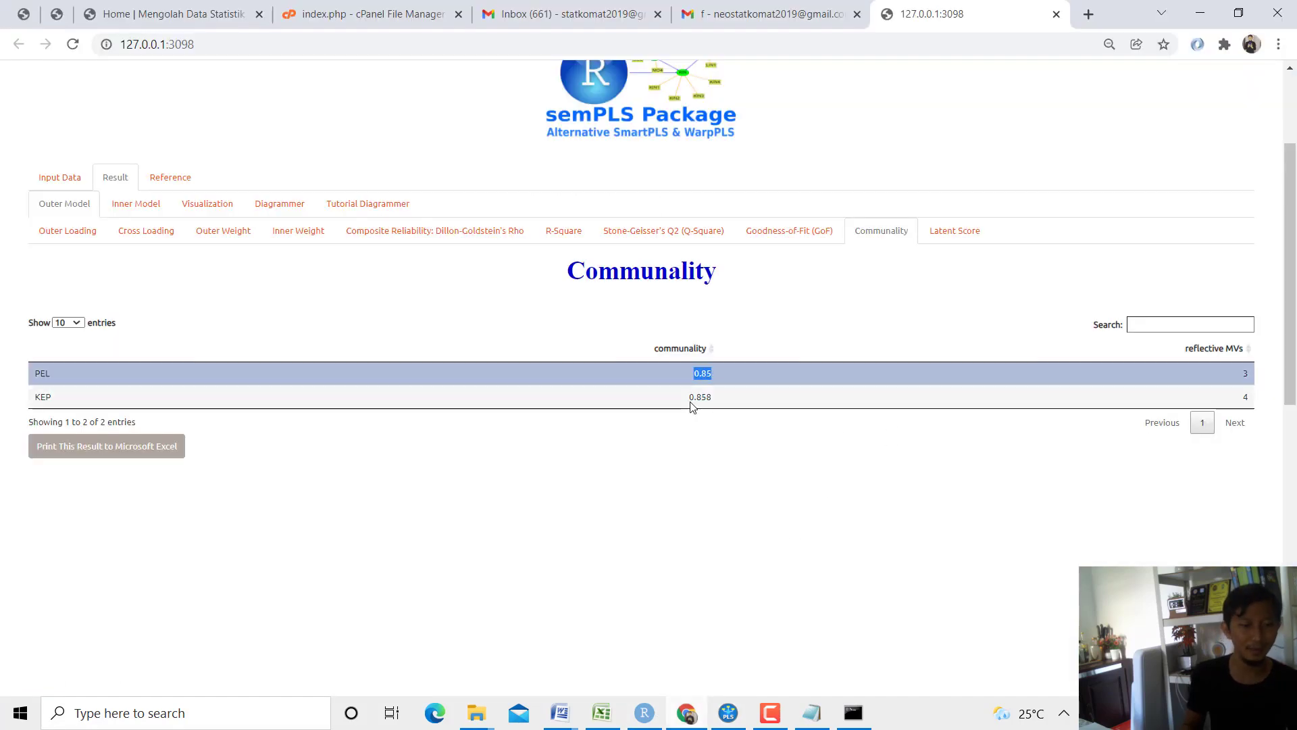
double_click(702, 398)
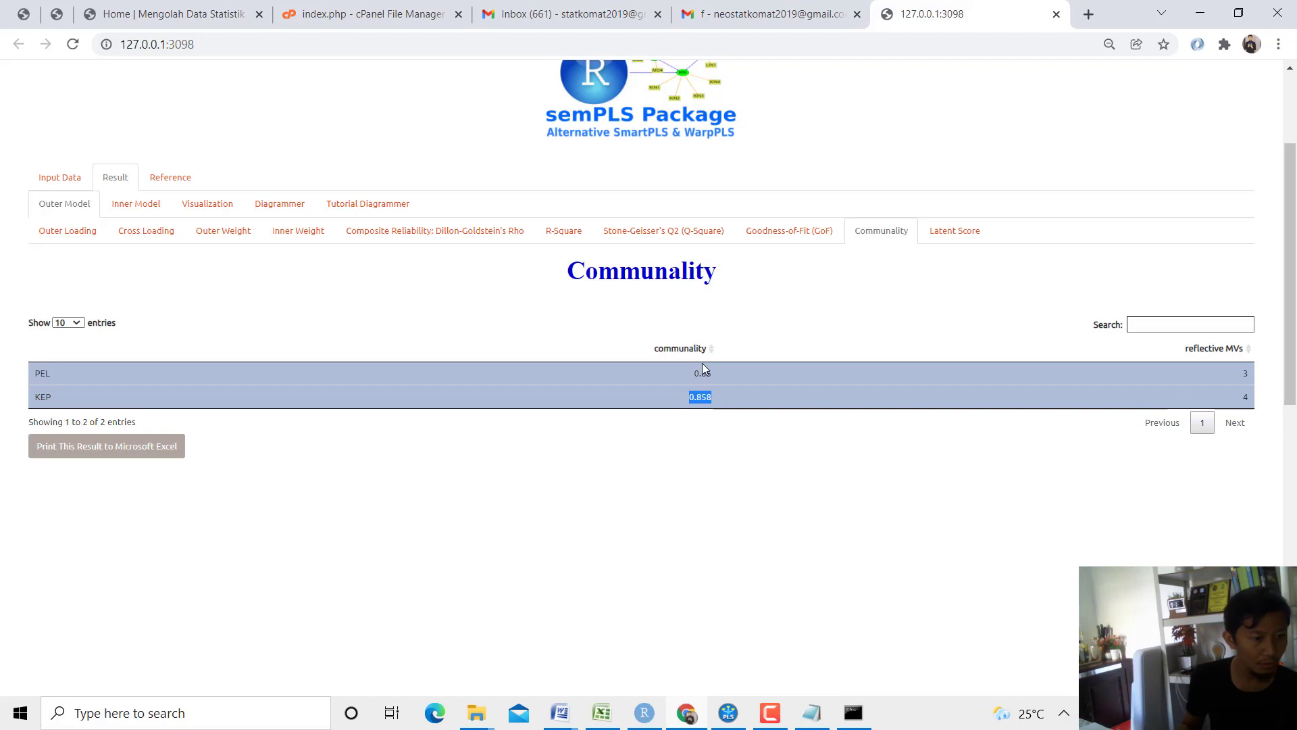
View STATCAL's Cross Loading table, then switch to SmartPLS and examine the KEP1 row in the Cross Loadings of Discriminant Validity.
click(168, 235)
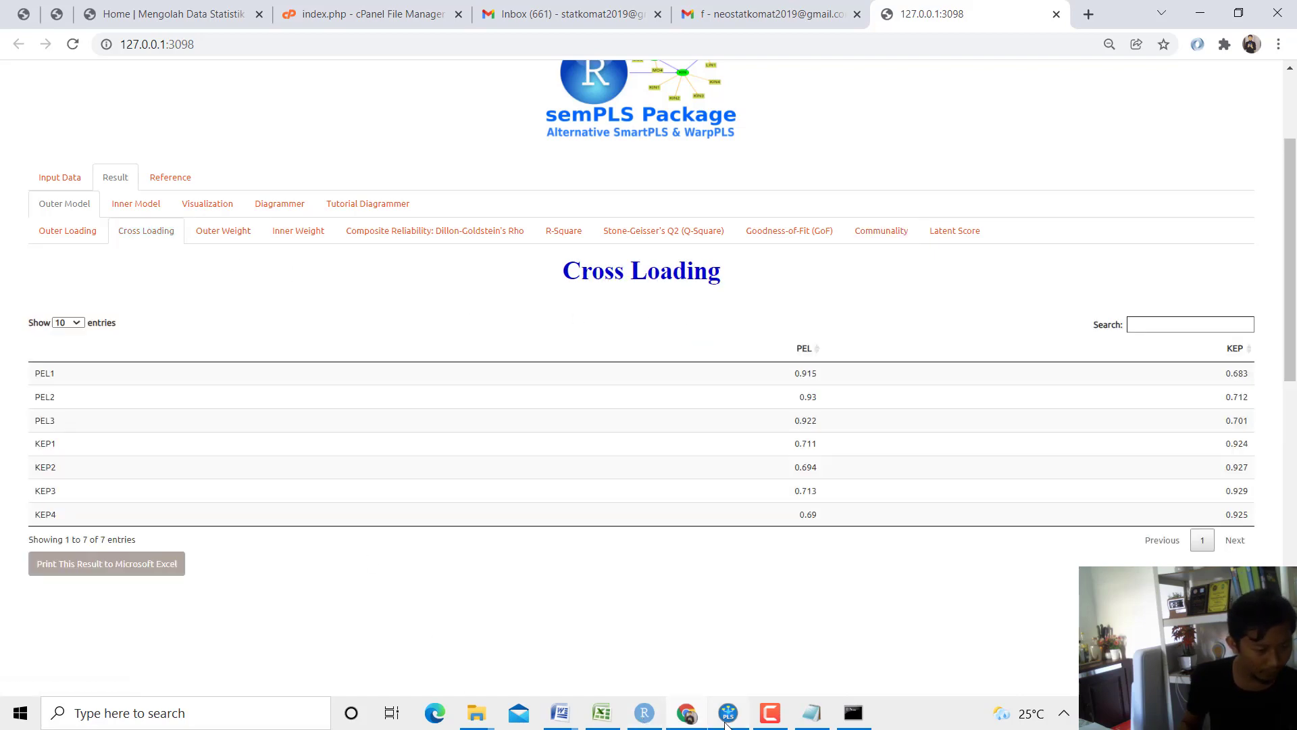
click(727, 715)
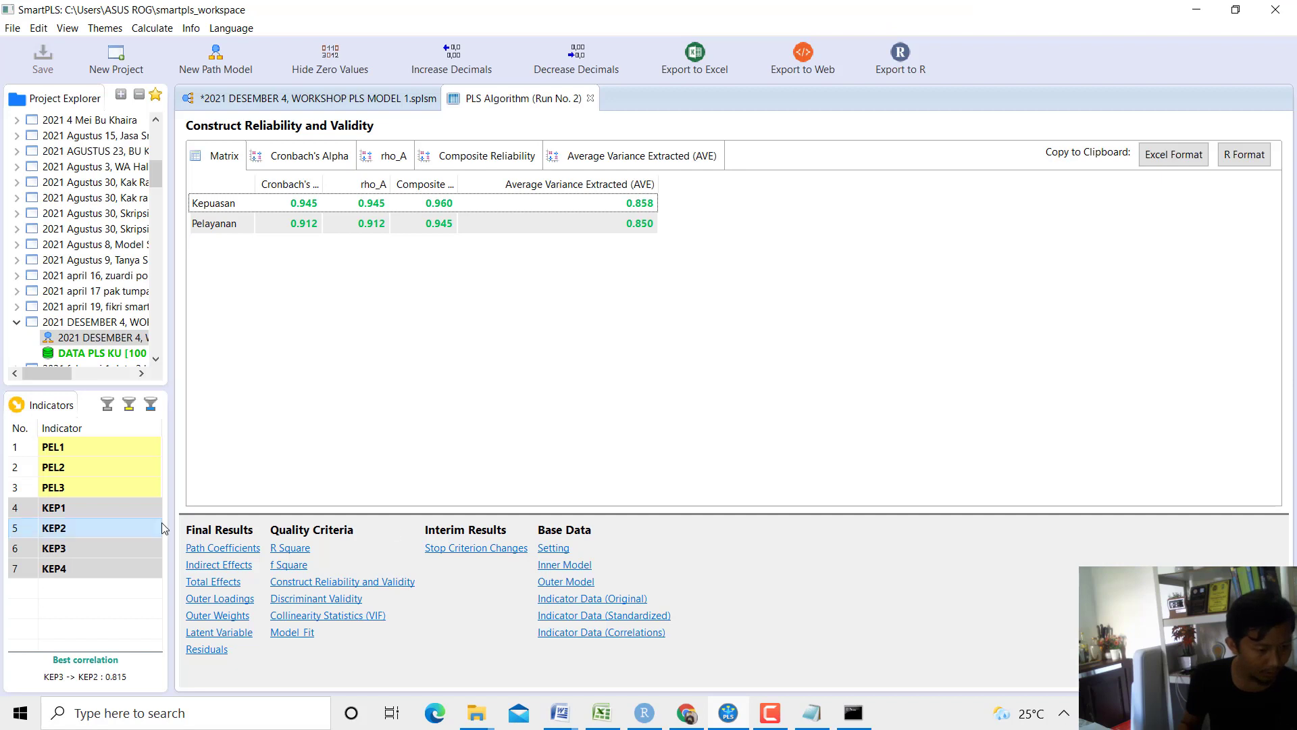
click(330, 601)
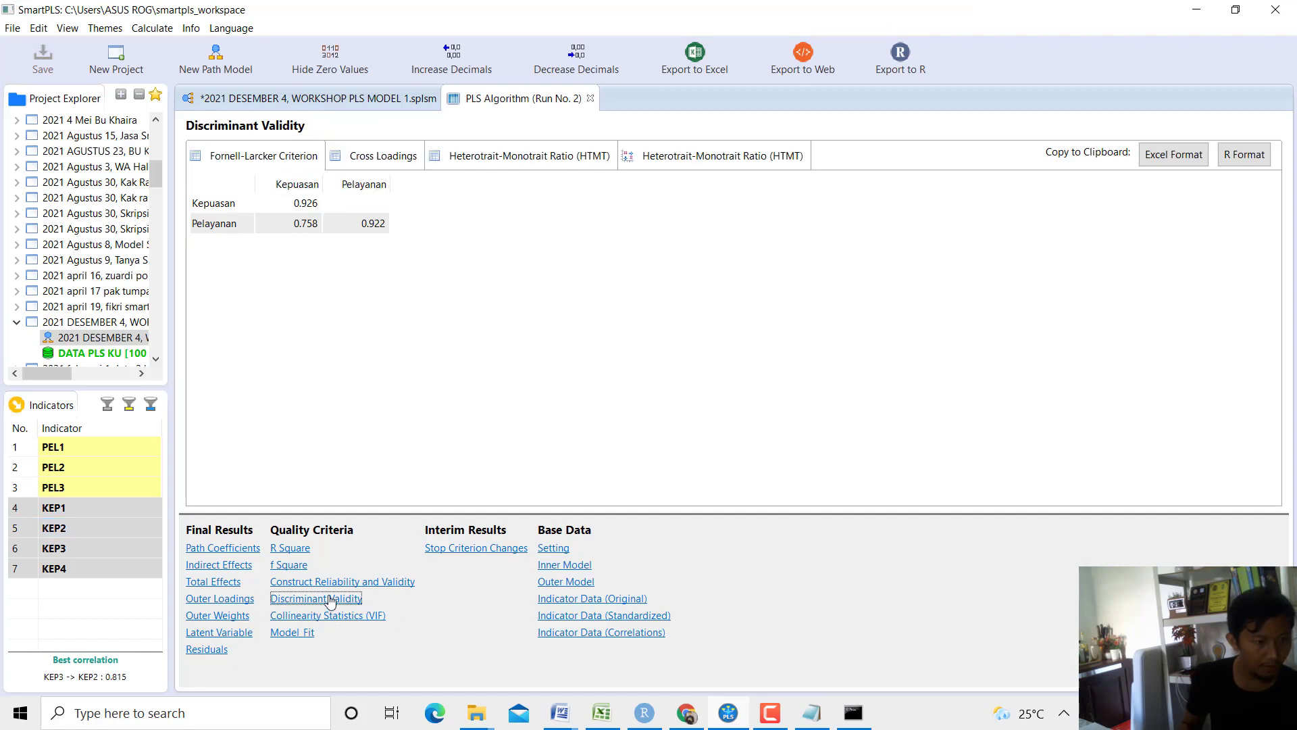
click(396, 158)
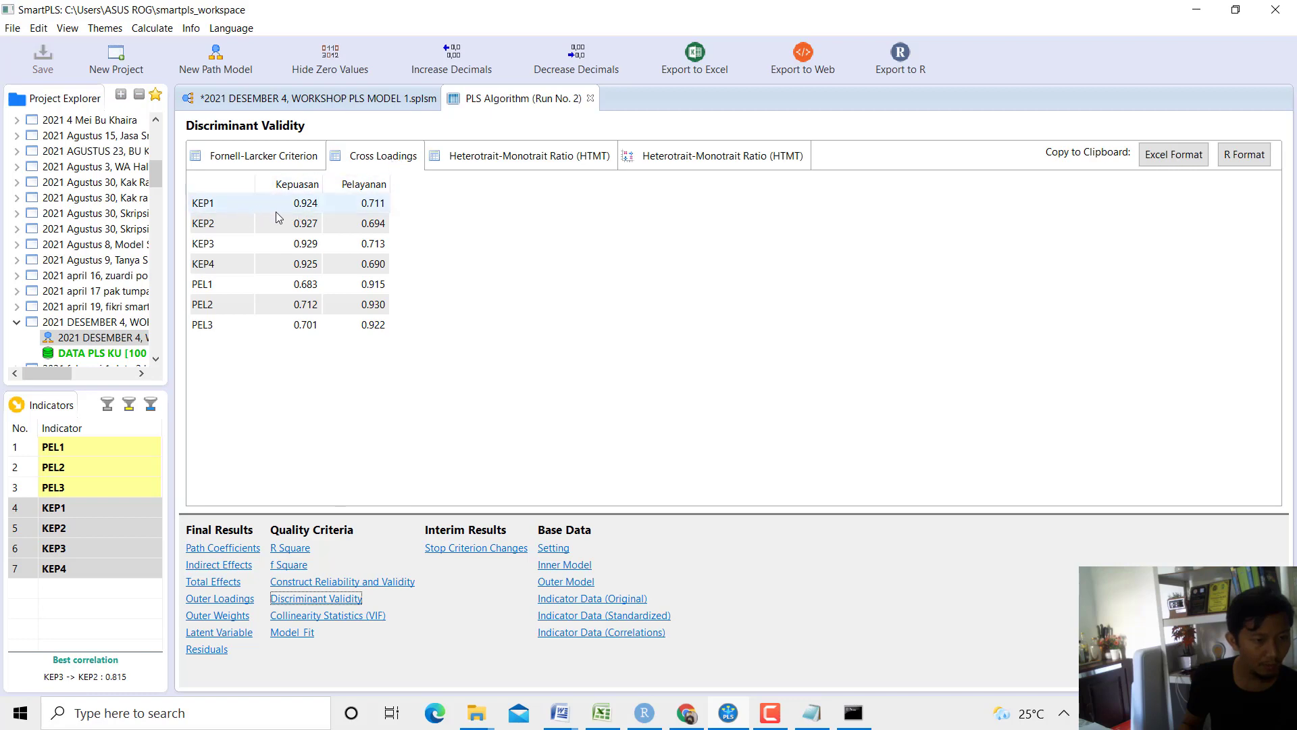
click(299, 208)
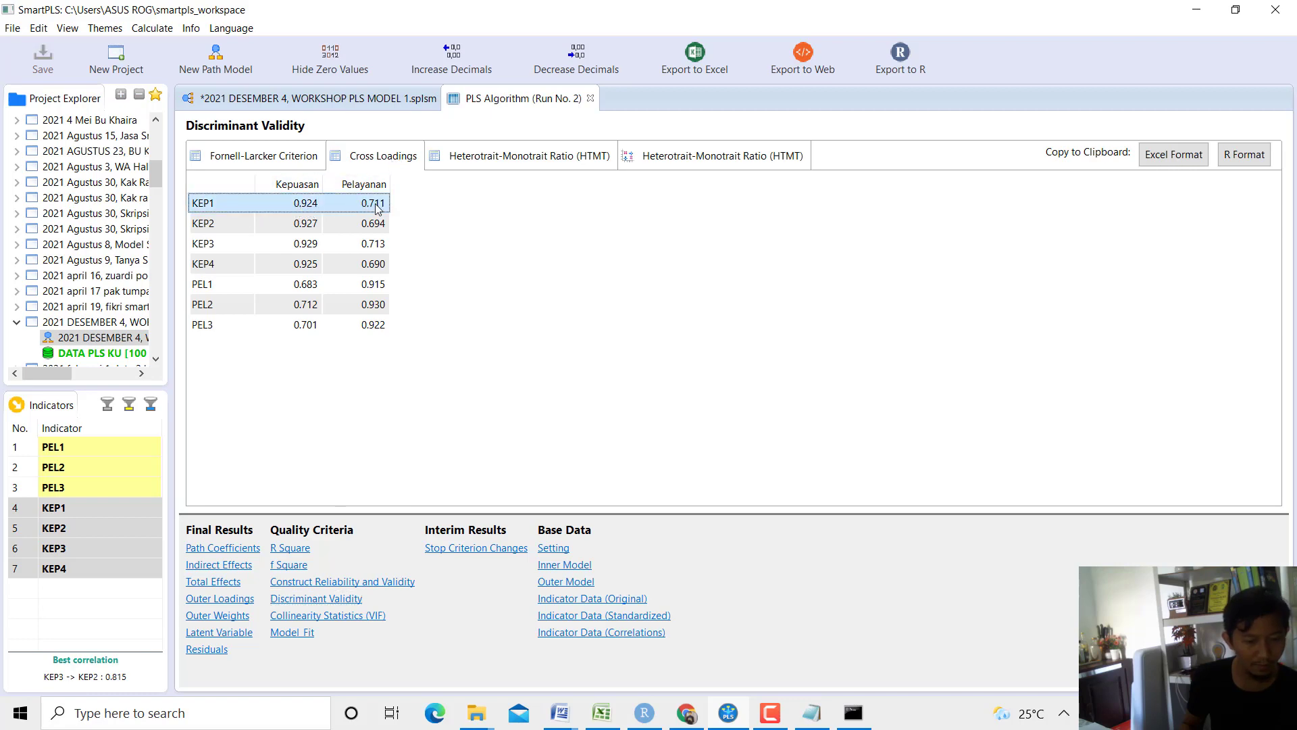
Return to STATCAL and check the KEP1 and KEP2 cross loadings on both constructs against the SmartPLS values.
click(703, 710)
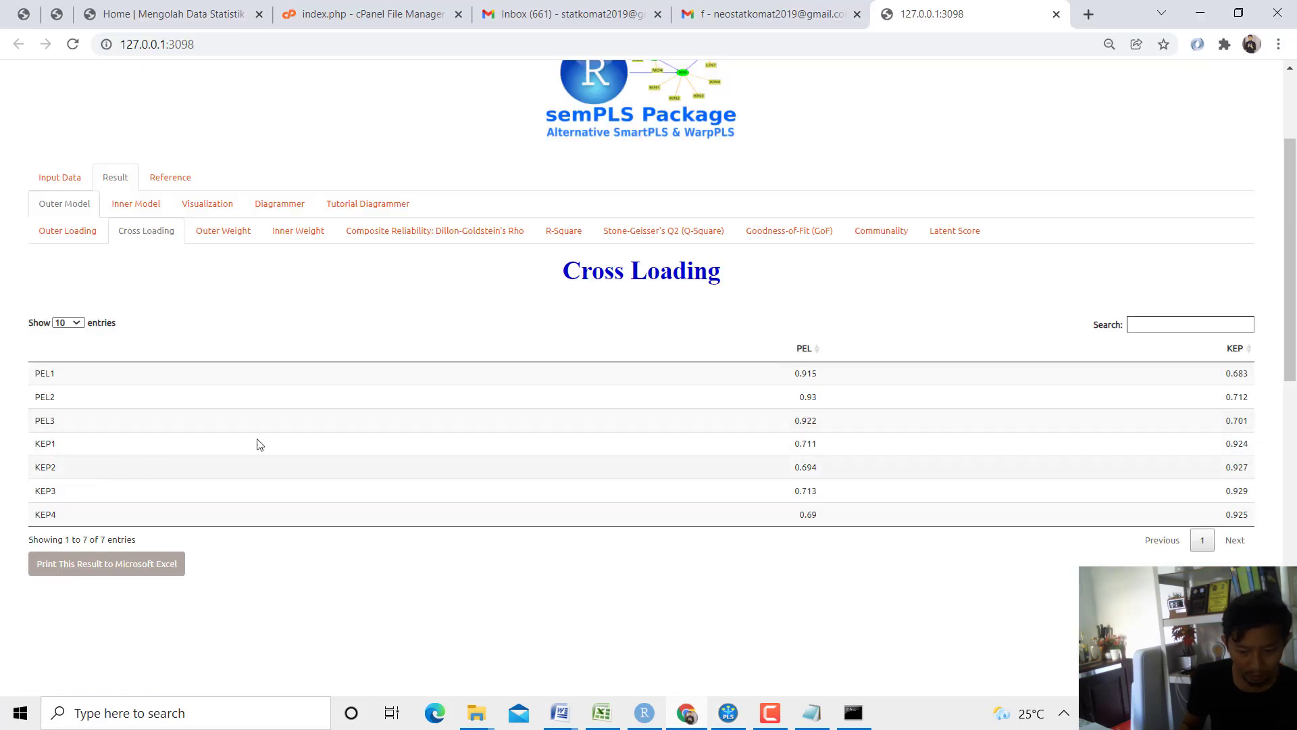
double_click(1240, 445)
drag(789, 443, 821, 454)
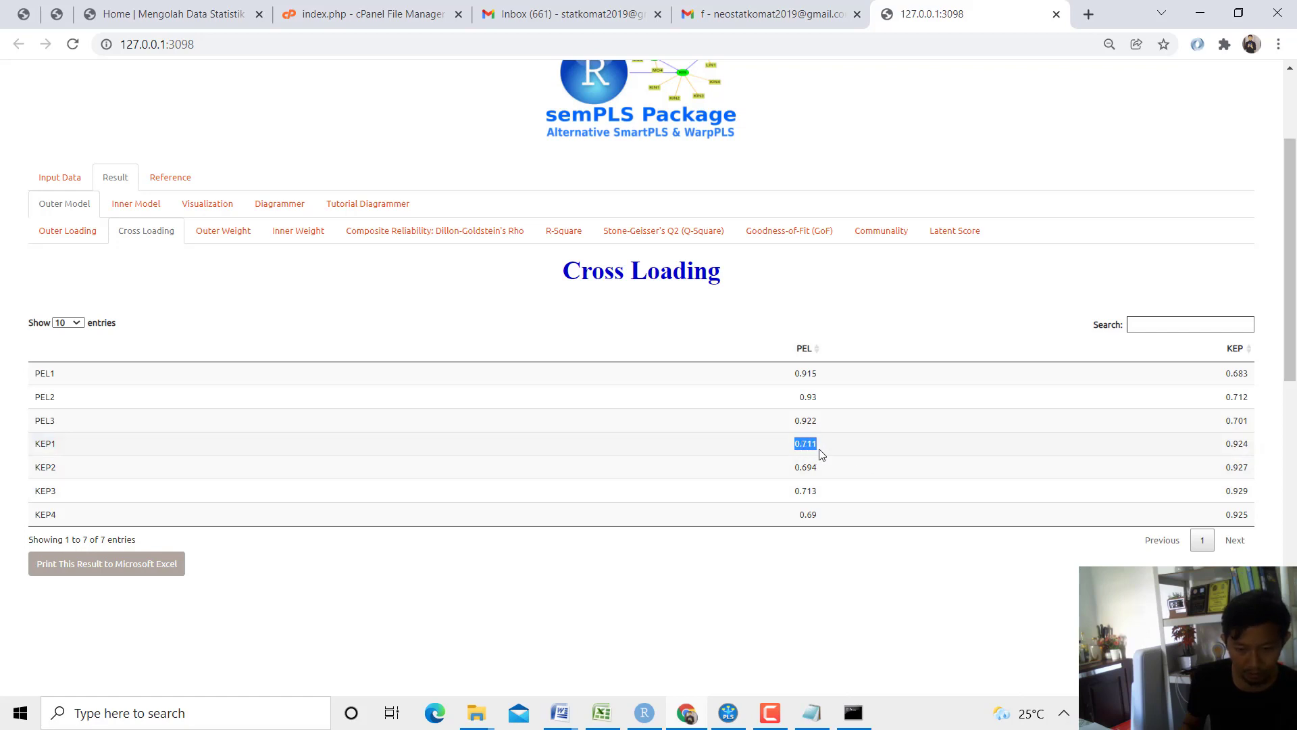
double_click(1237, 467)
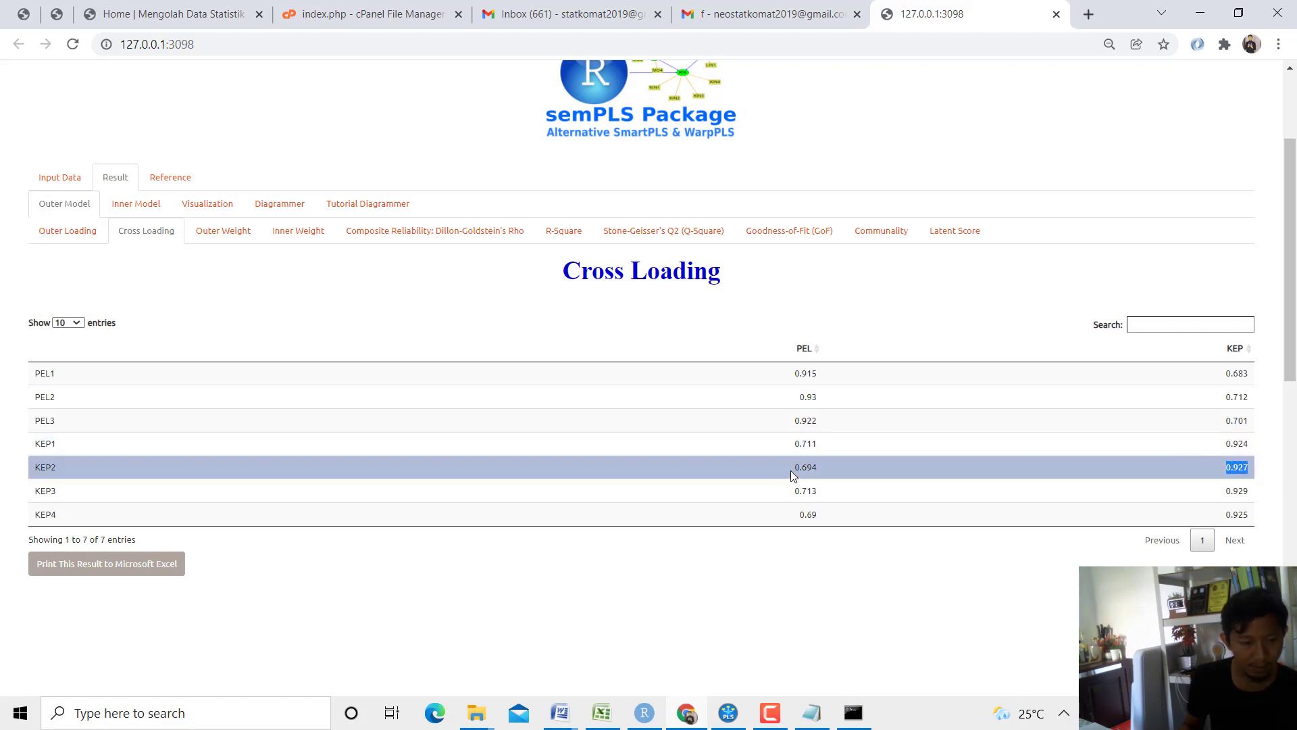
click(690, 717)
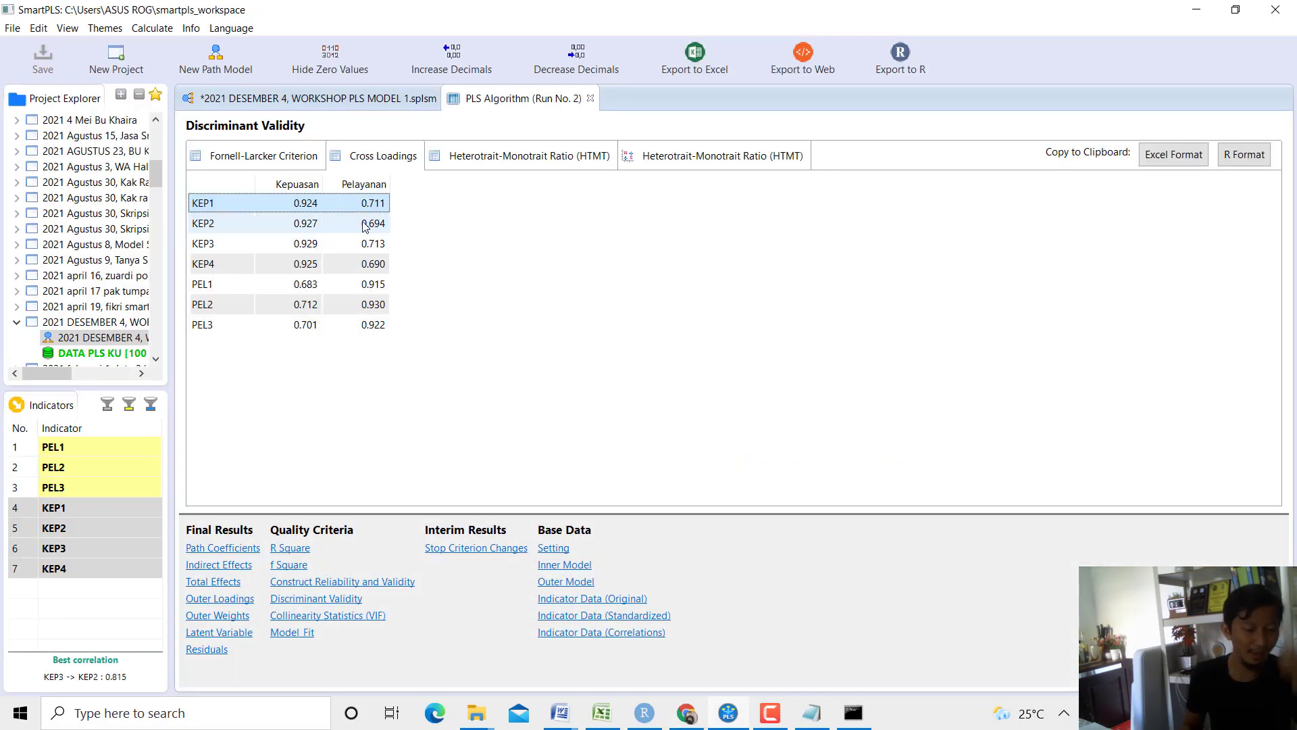
click(686, 716)
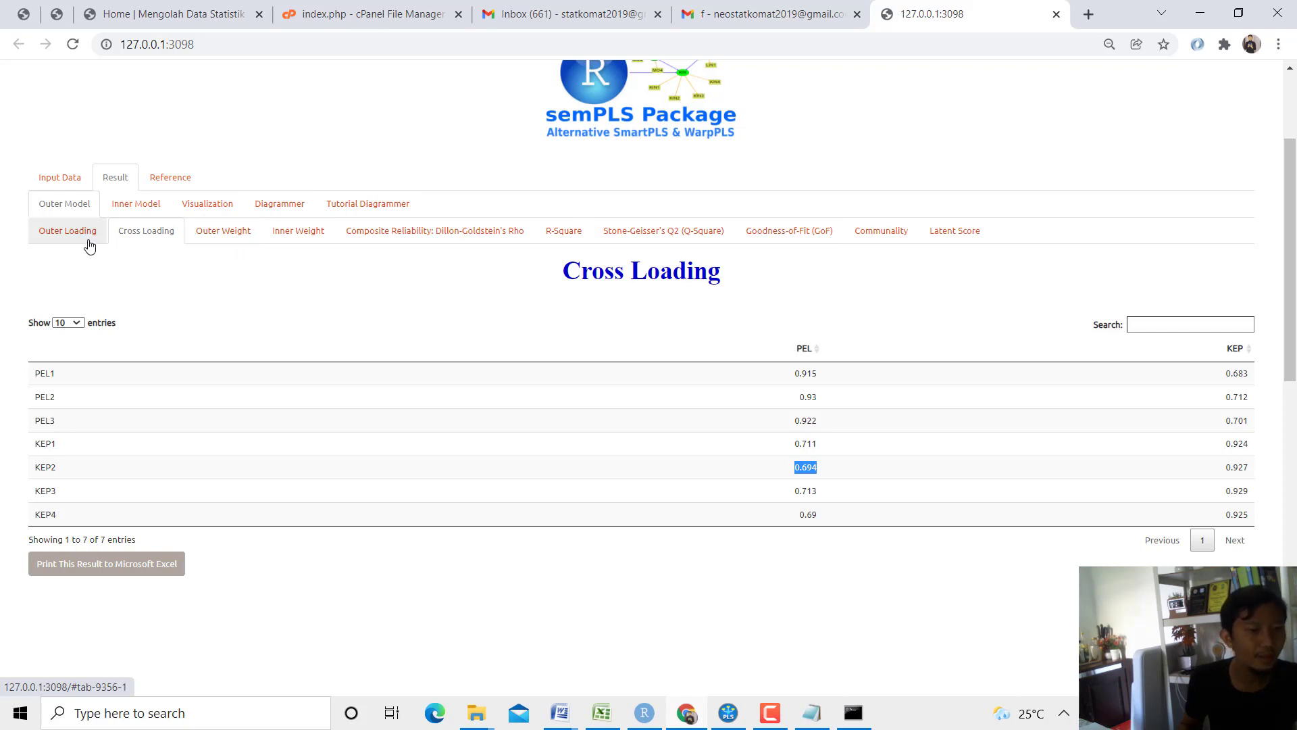
View STATCAL's Composite Reliability: Dillon-Goldstein's Rho and compare PEL and KEP with the Composite Reliability in SmartPLS's Construct Reliability and Validity results.
click(441, 232)
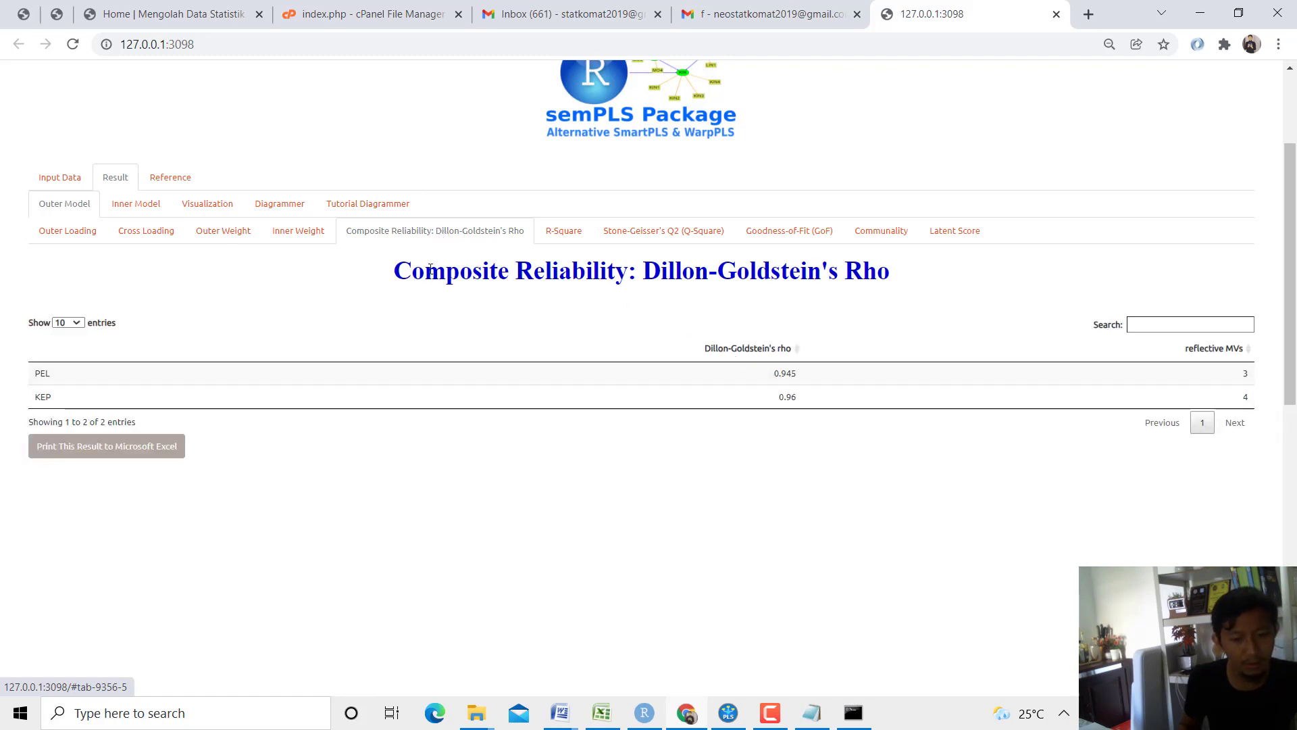
drag(424, 270, 902, 291)
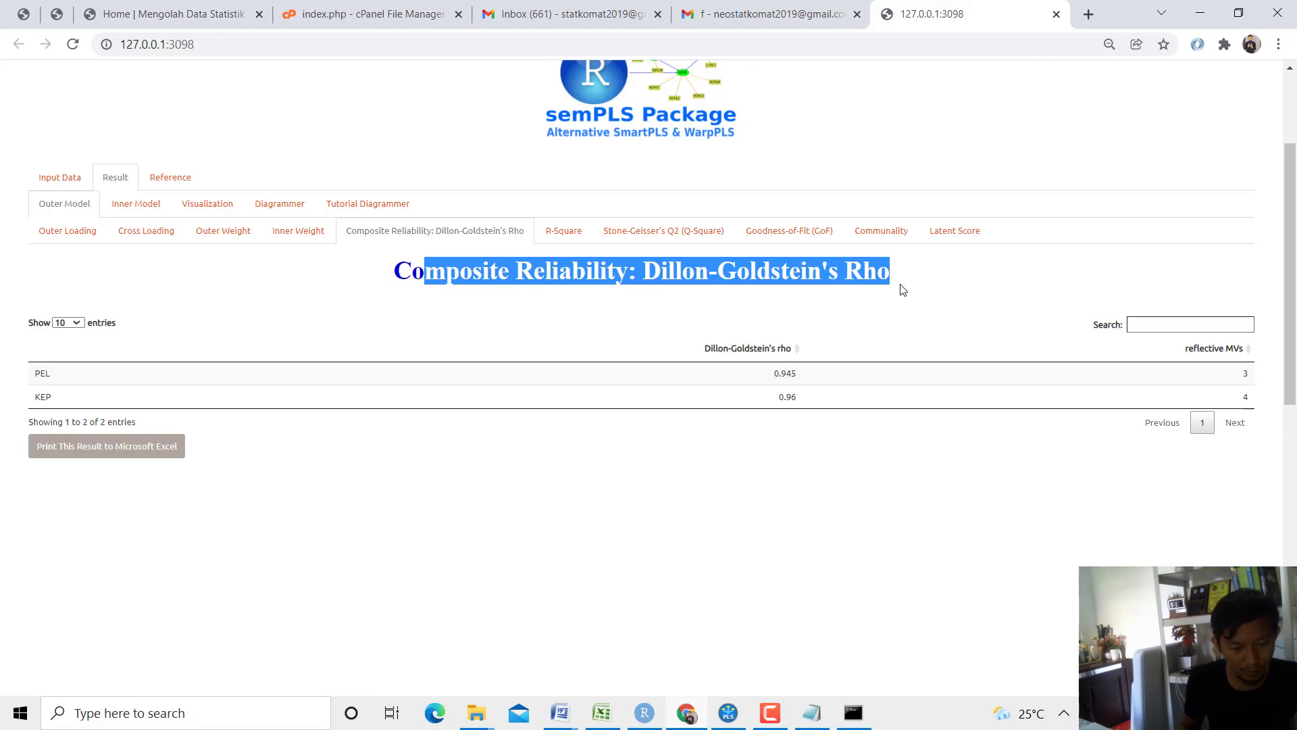
drag(774, 373, 799, 373)
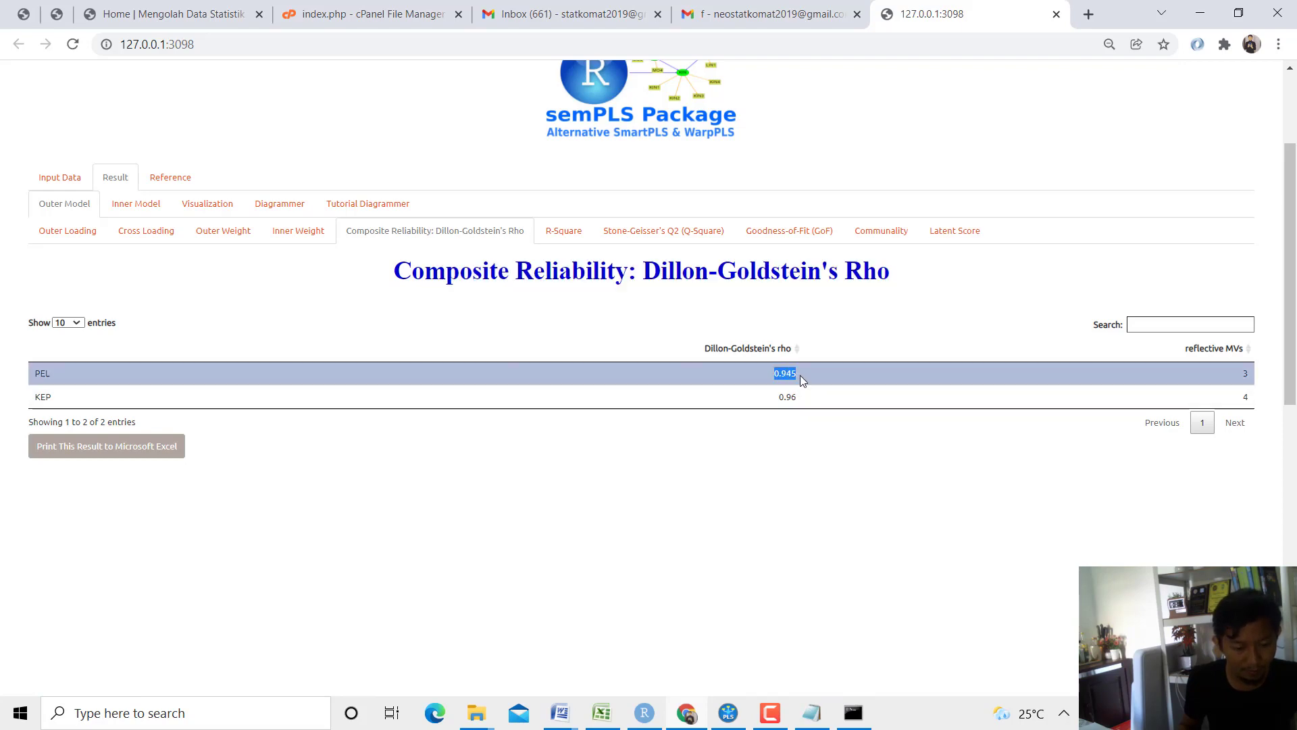
click(688, 719)
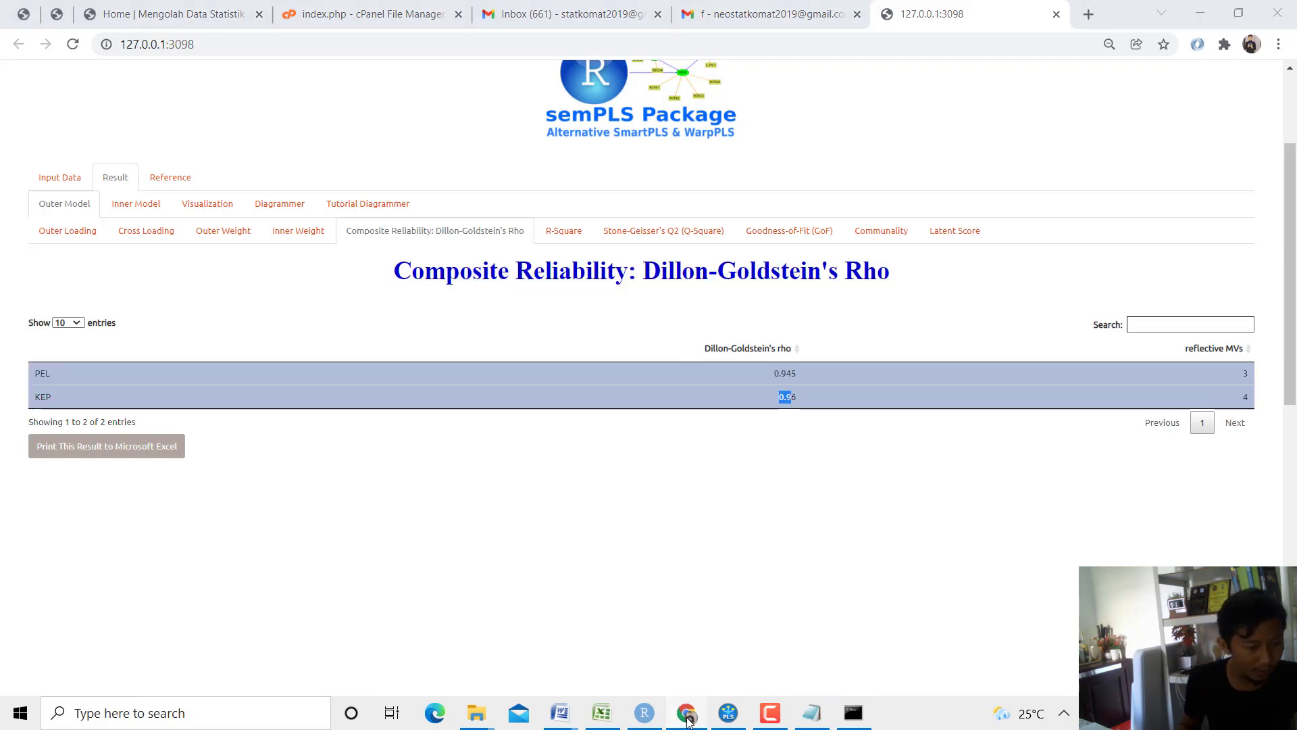
click(347, 600)
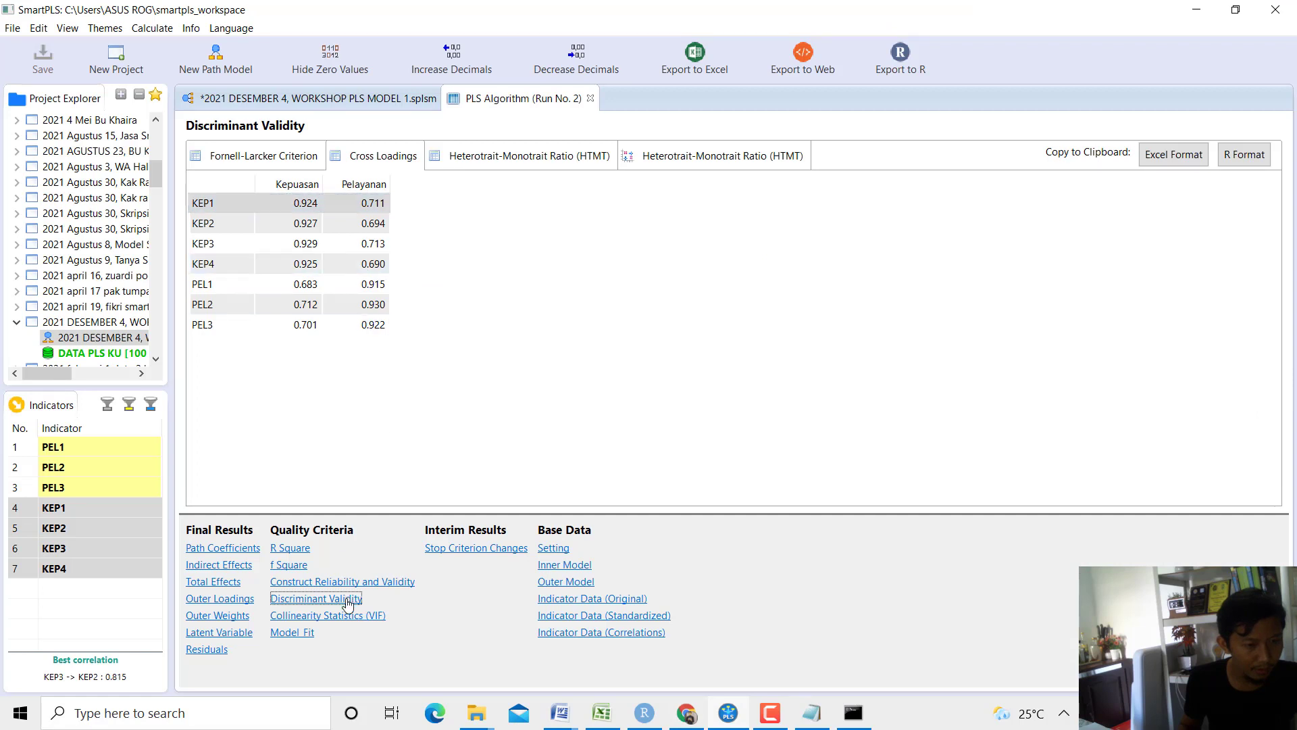
click(348, 582)
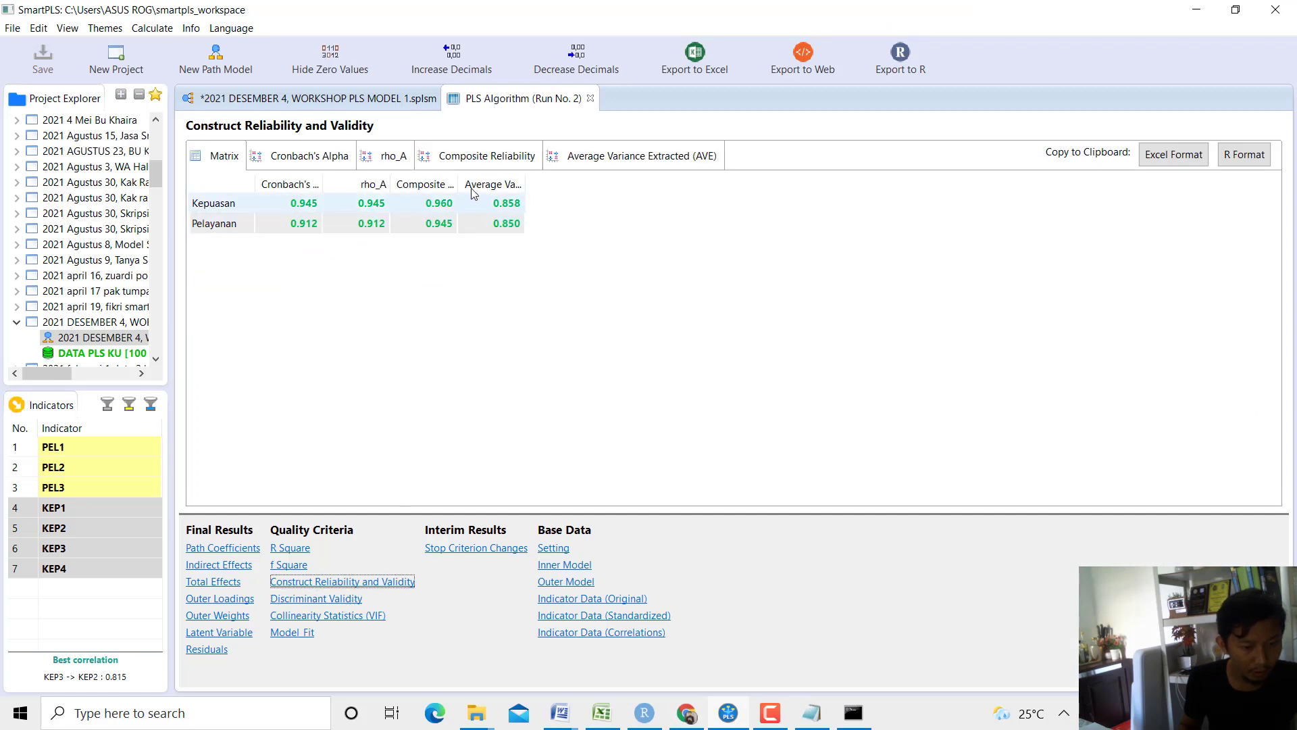
drag(462, 178, 650, 180)
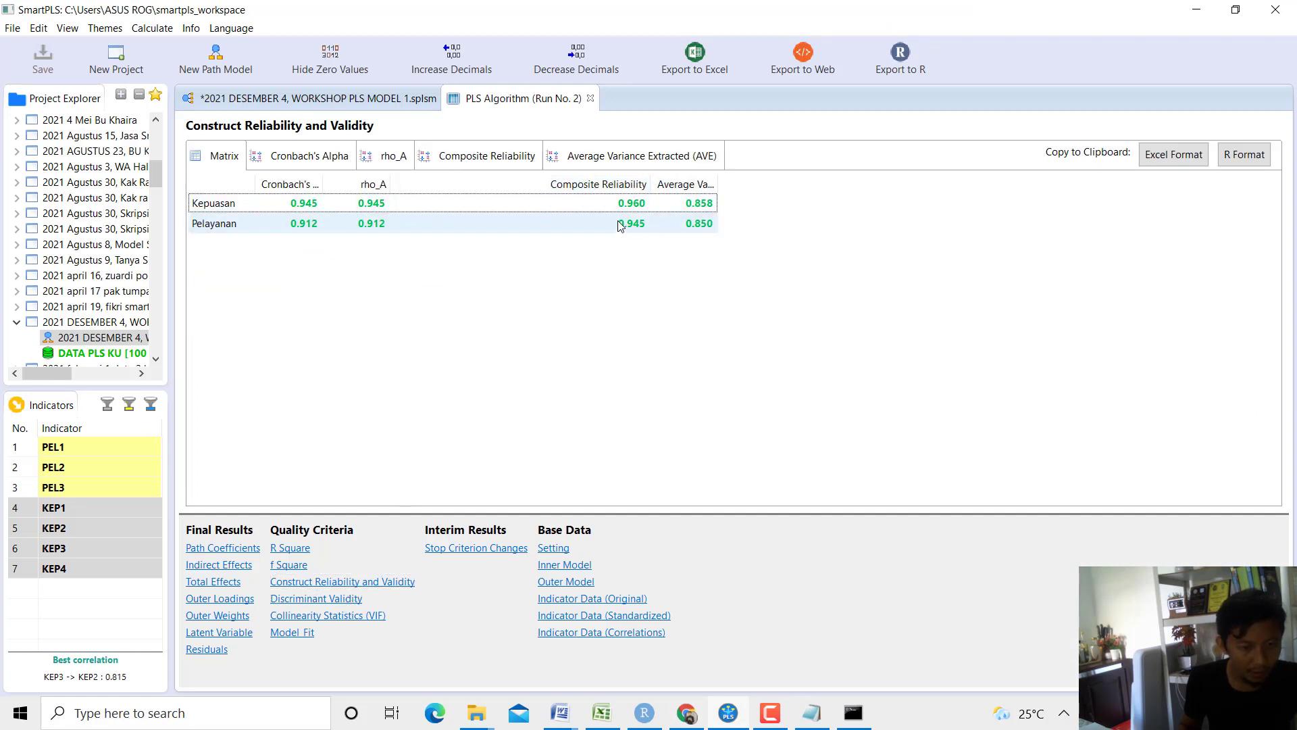
click(634, 230)
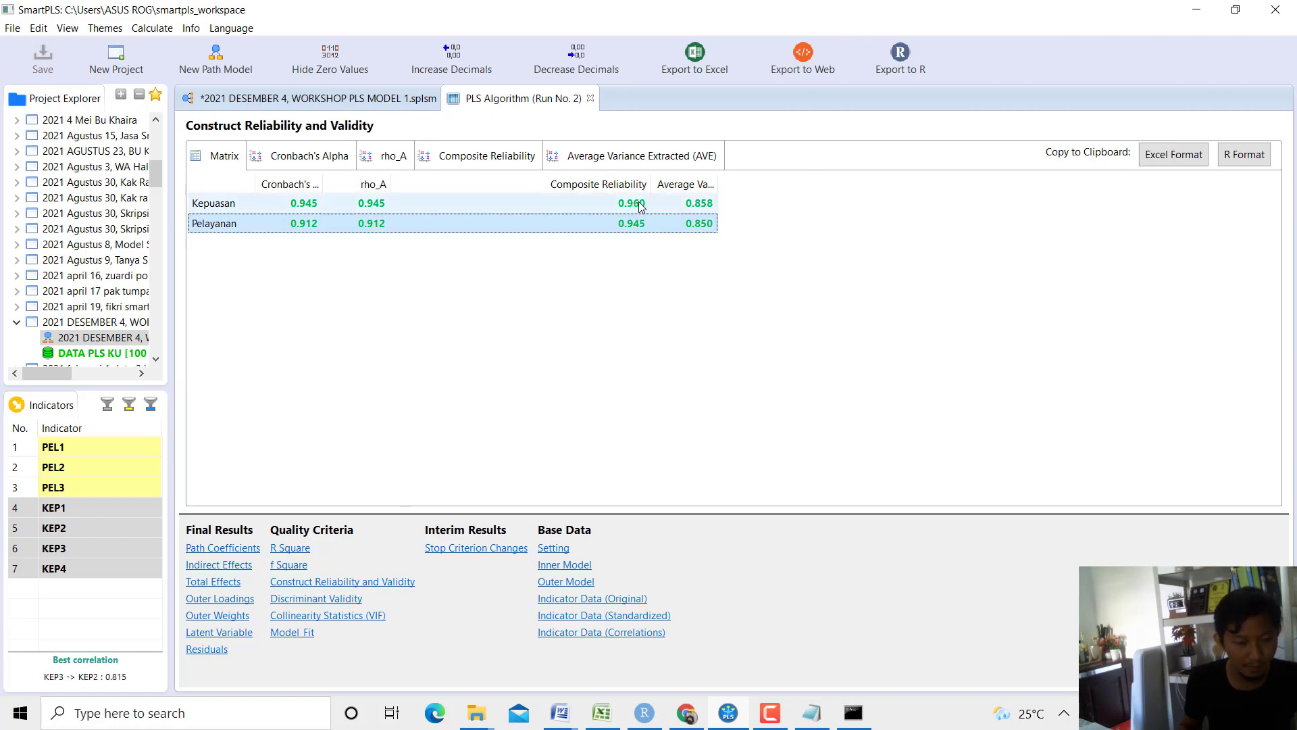
View STATCAL's R-Square table and compare KEP's R-squared with Kepuasan's value in the R Square results of SmartPLS.
click(620, 717)
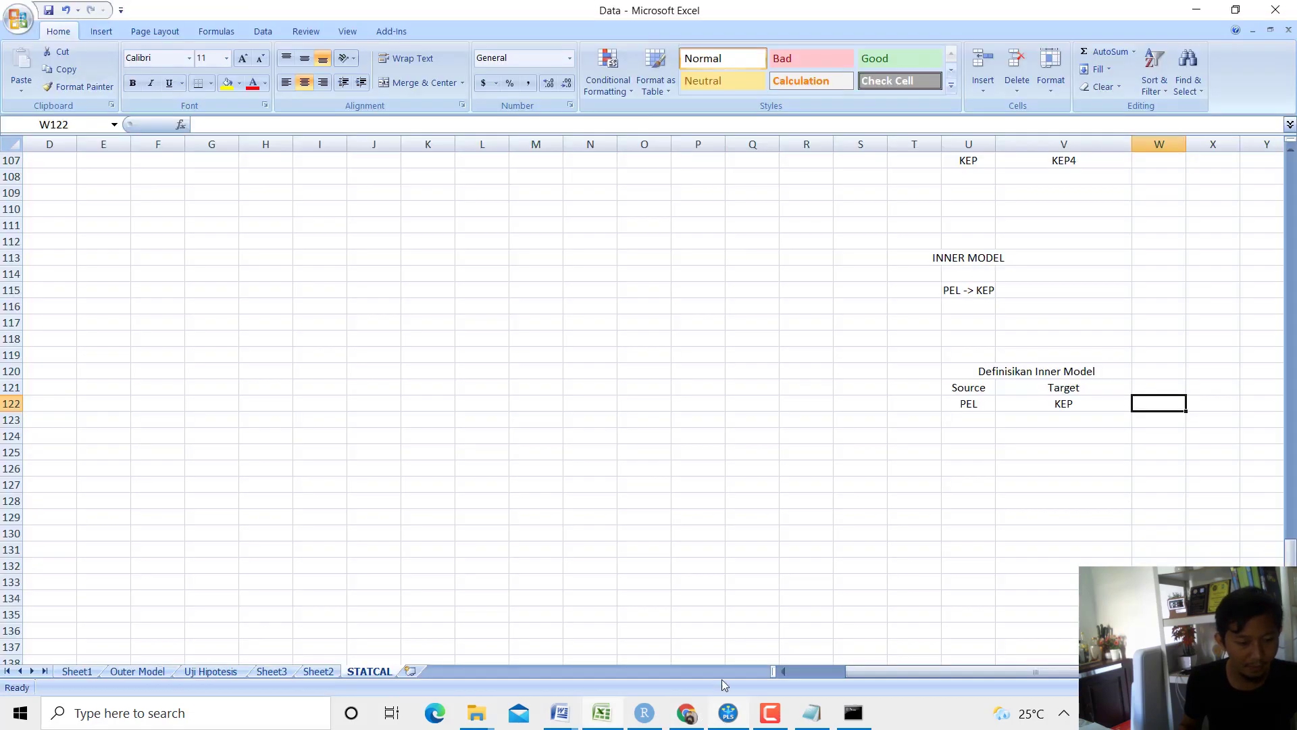
click(686, 714)
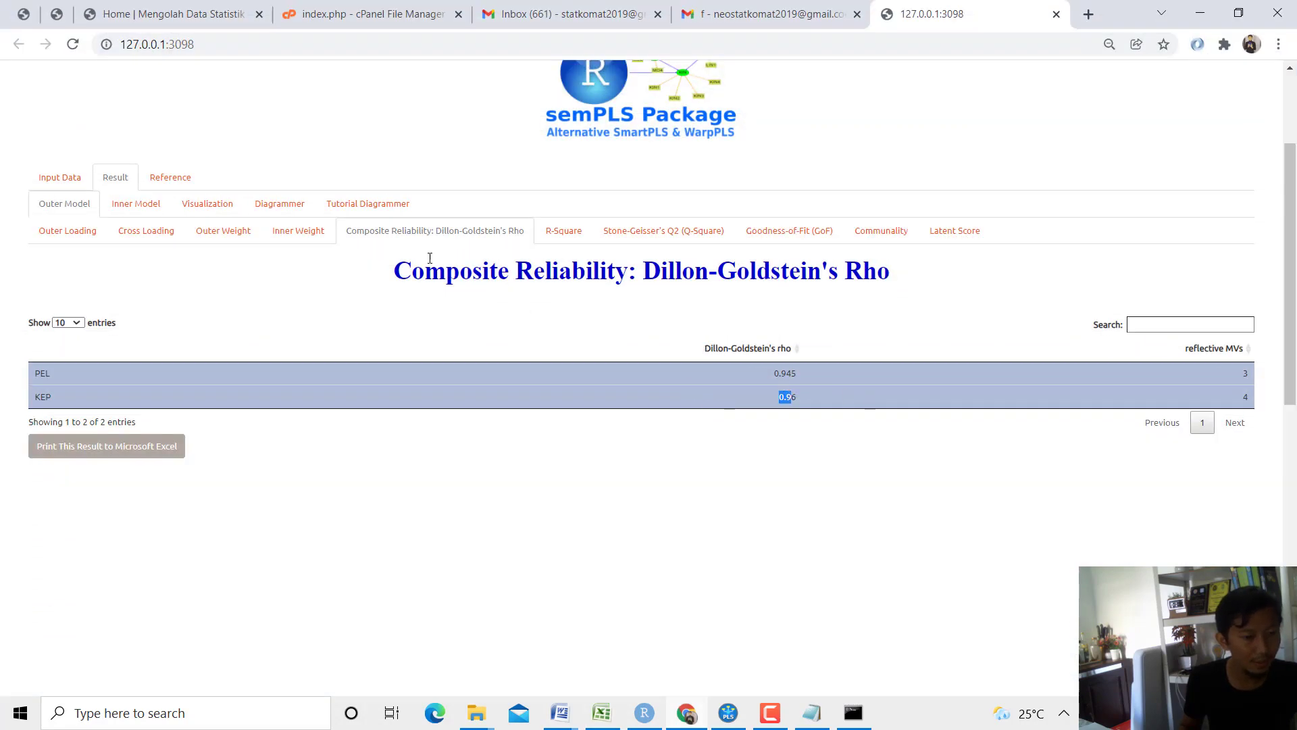
click(591, 231)
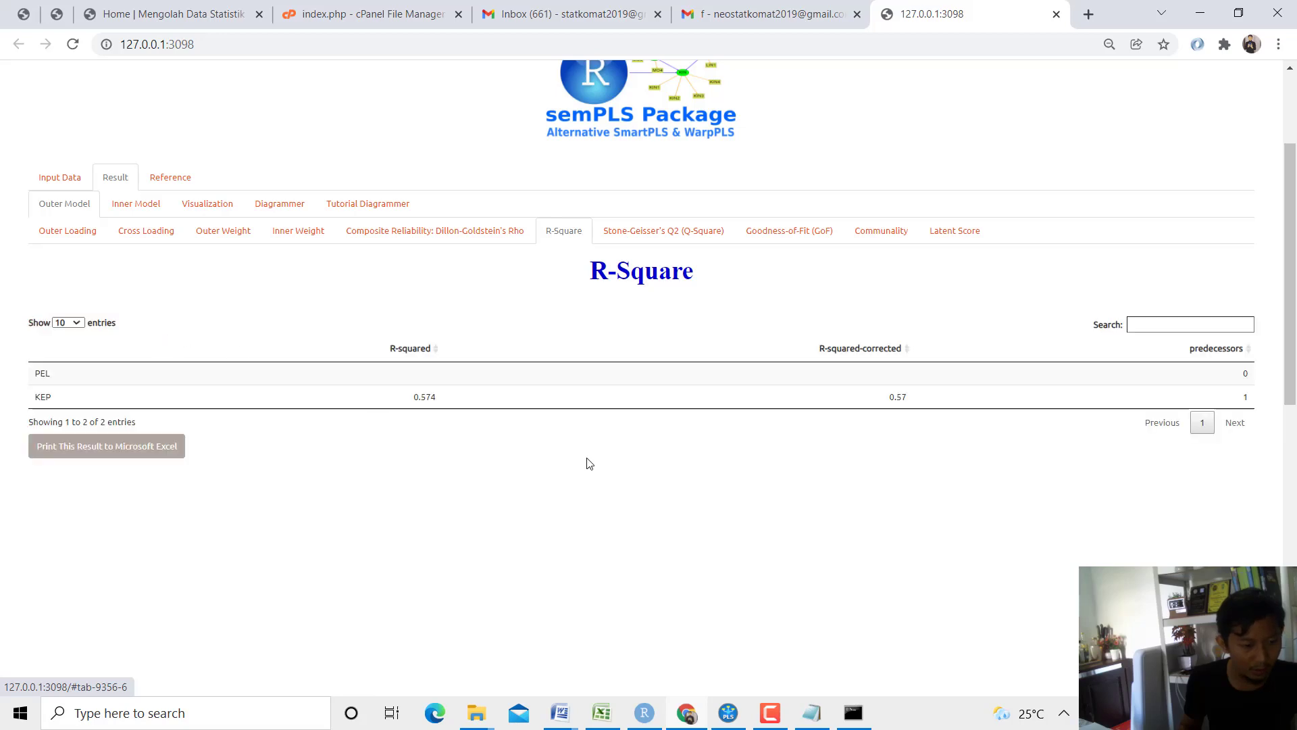
double_click(424, 396)
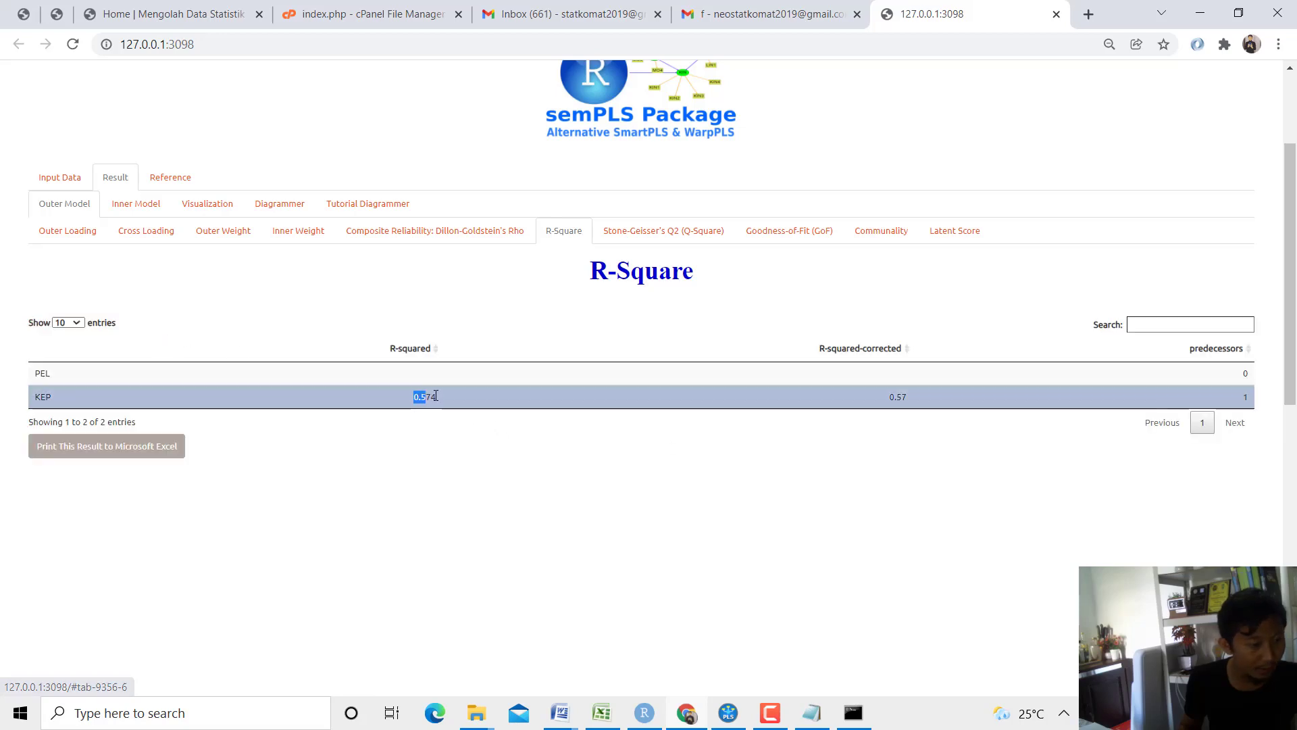
click(728, 712)
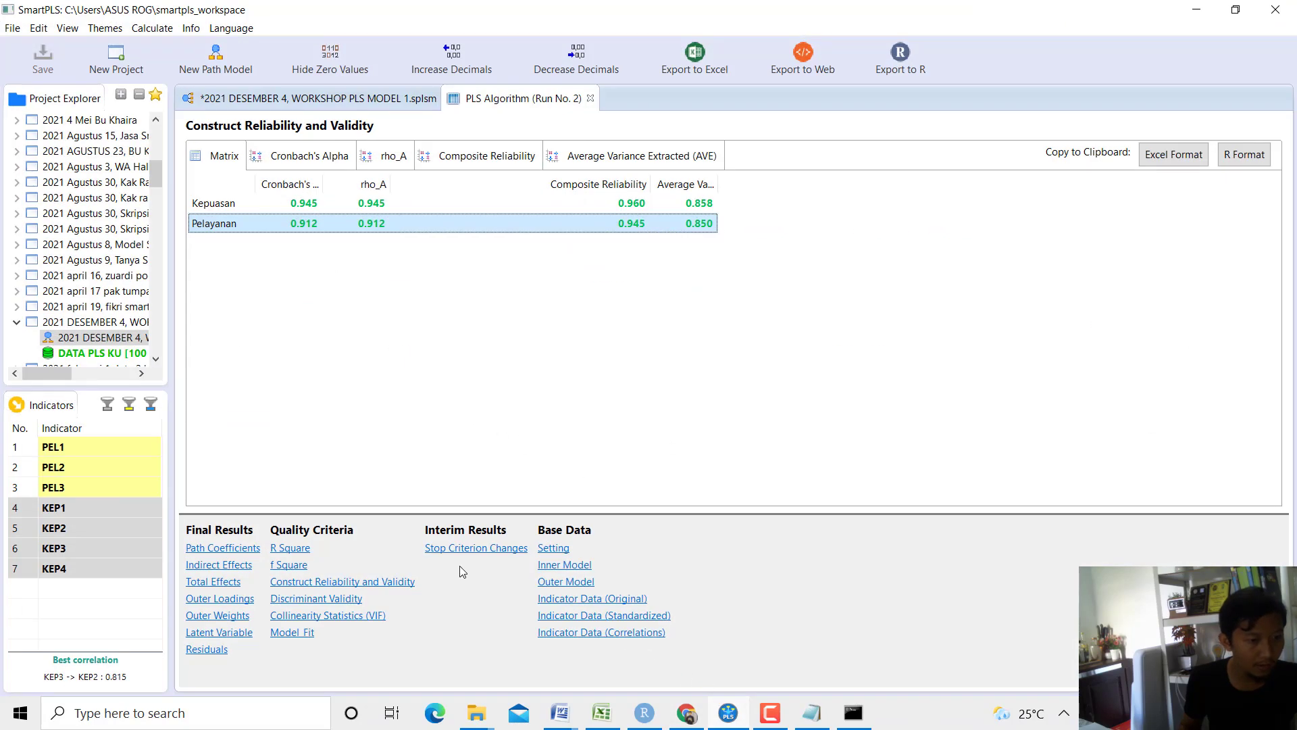
click(300, 554)
click(298, 203)
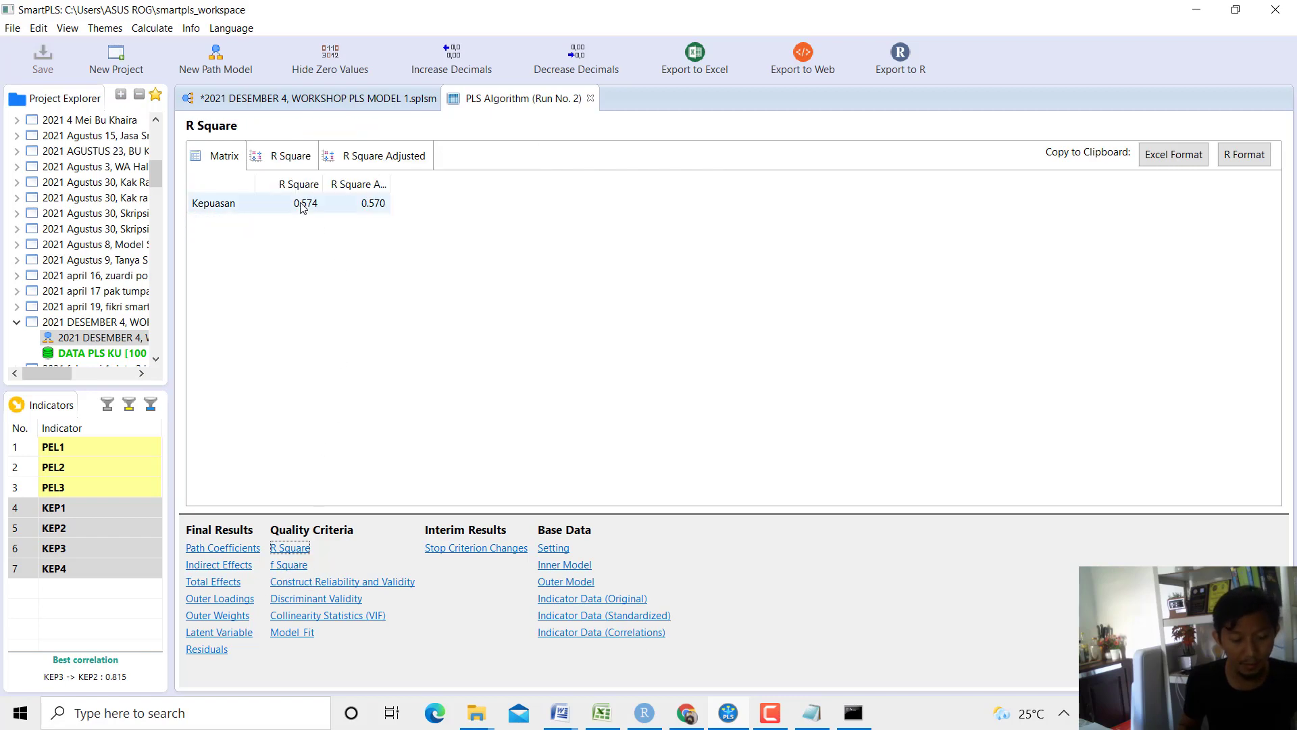
Return to STATCAL and view the inner model's Path Coefficient and Significance Test: Bootstrapping results.
click(687, 712)
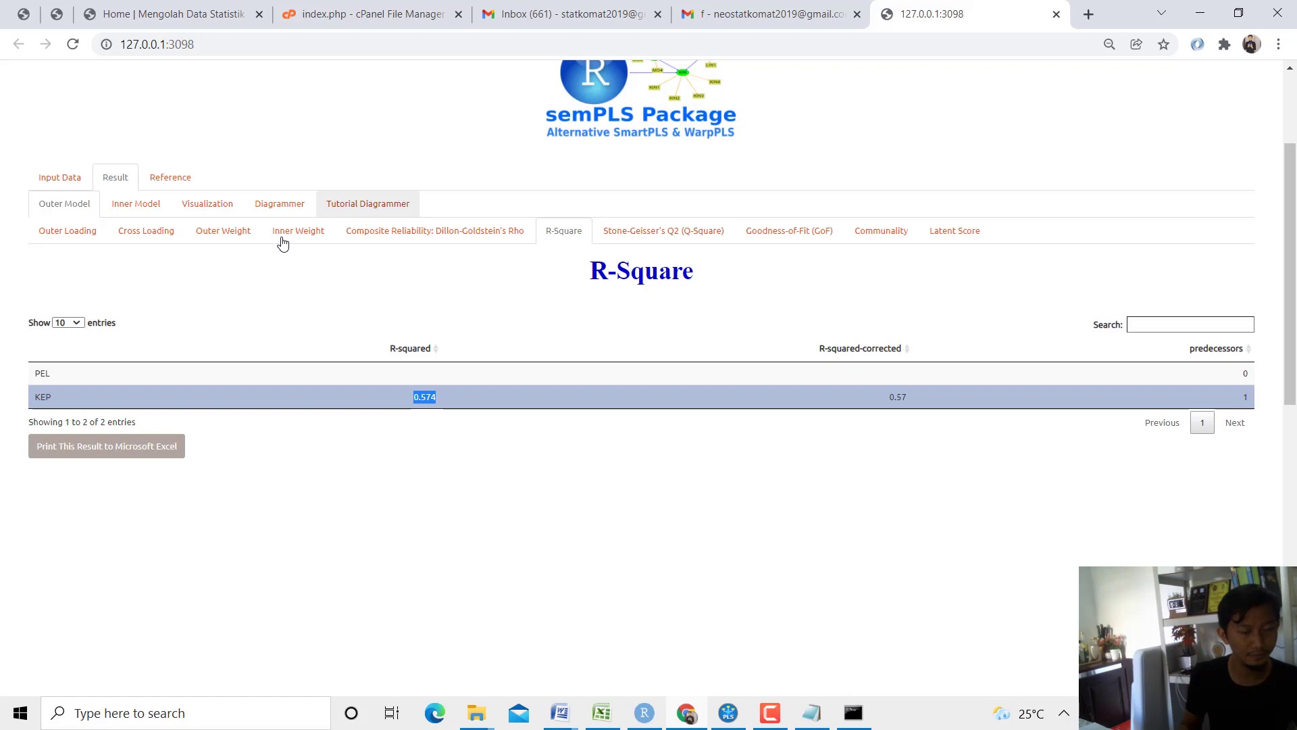
click(133, 204)
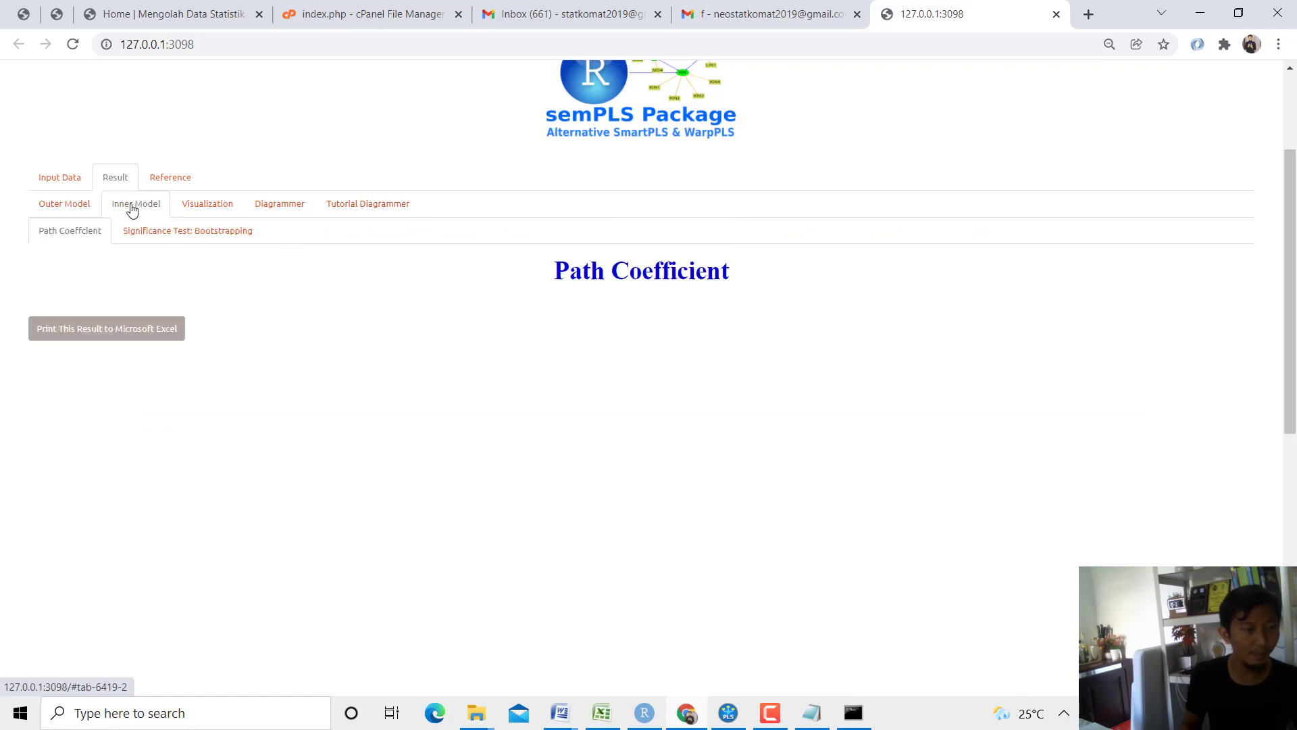
click(213, 232)
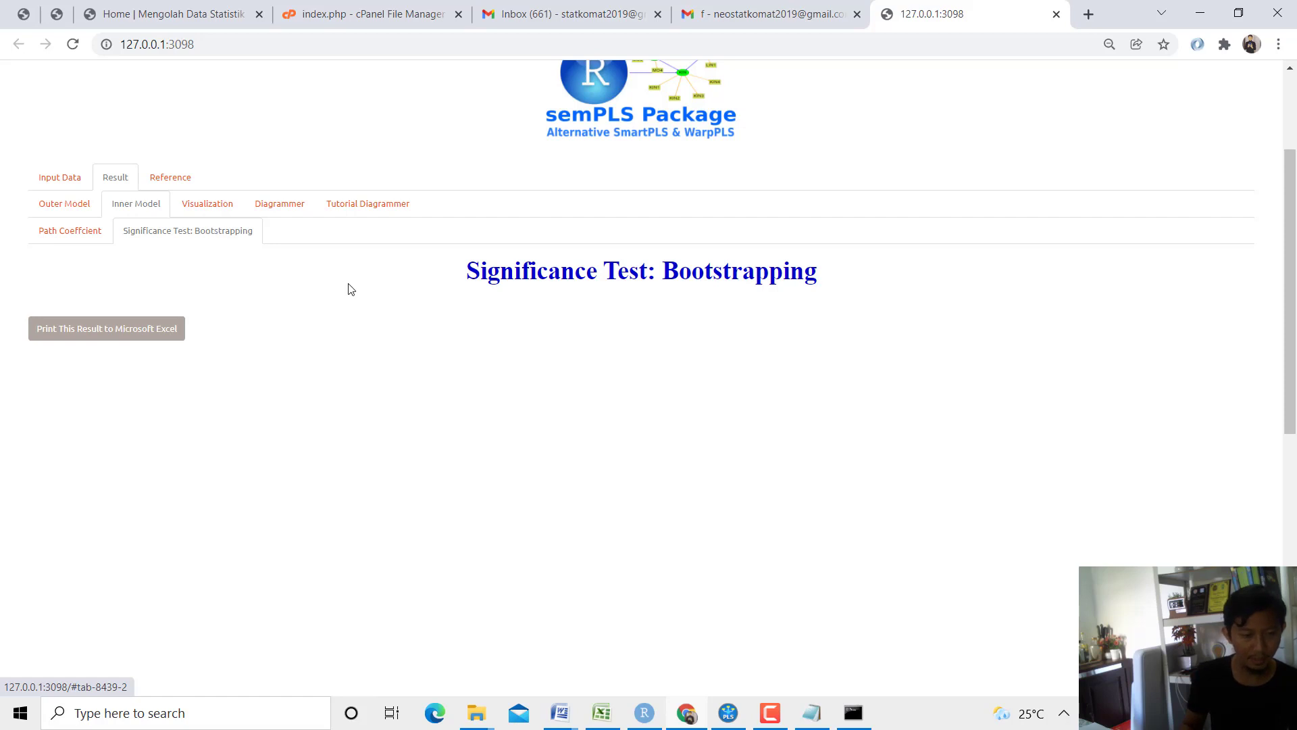
Switch to Notepad, place it below the bootstrapping table and write "DIketahui nilai koefisien jalur PEL -> KEP adalah 0,758 (kolom Estimate), yakni bernilai positif".
click(813, 713)
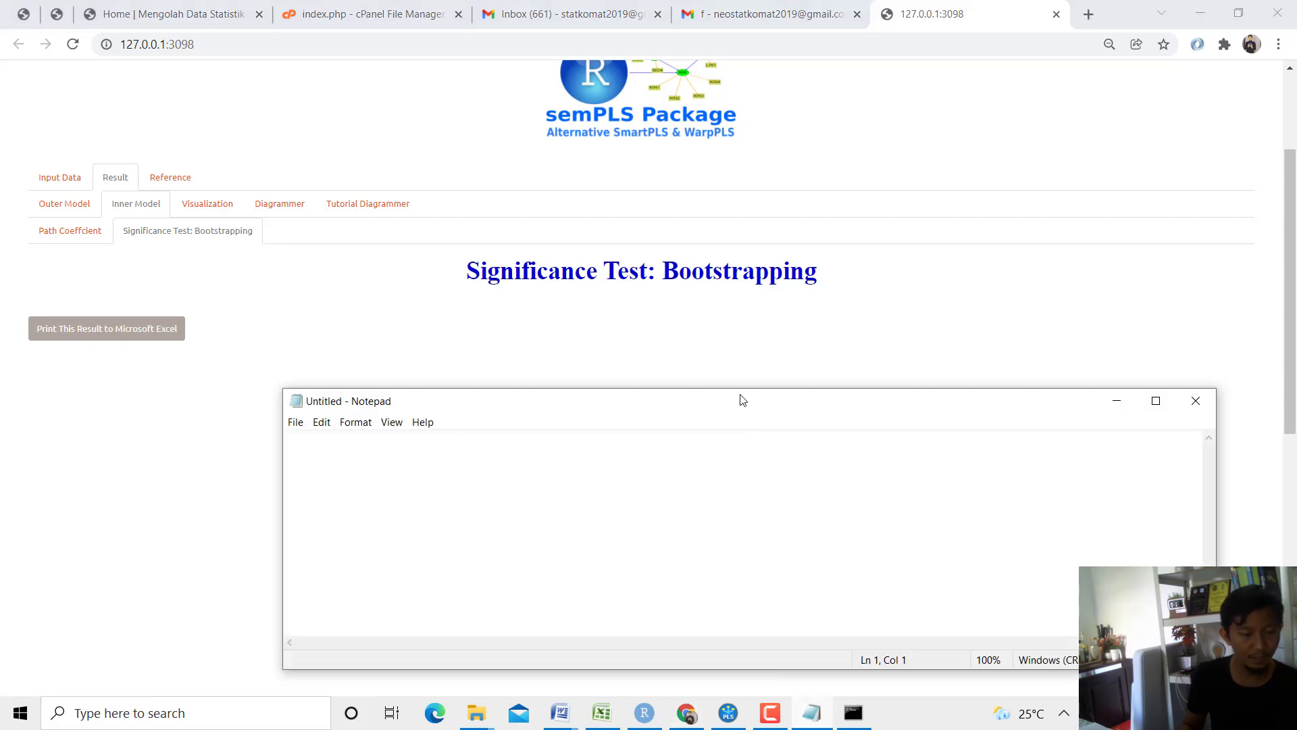
scroll(703, 321, down, 2)
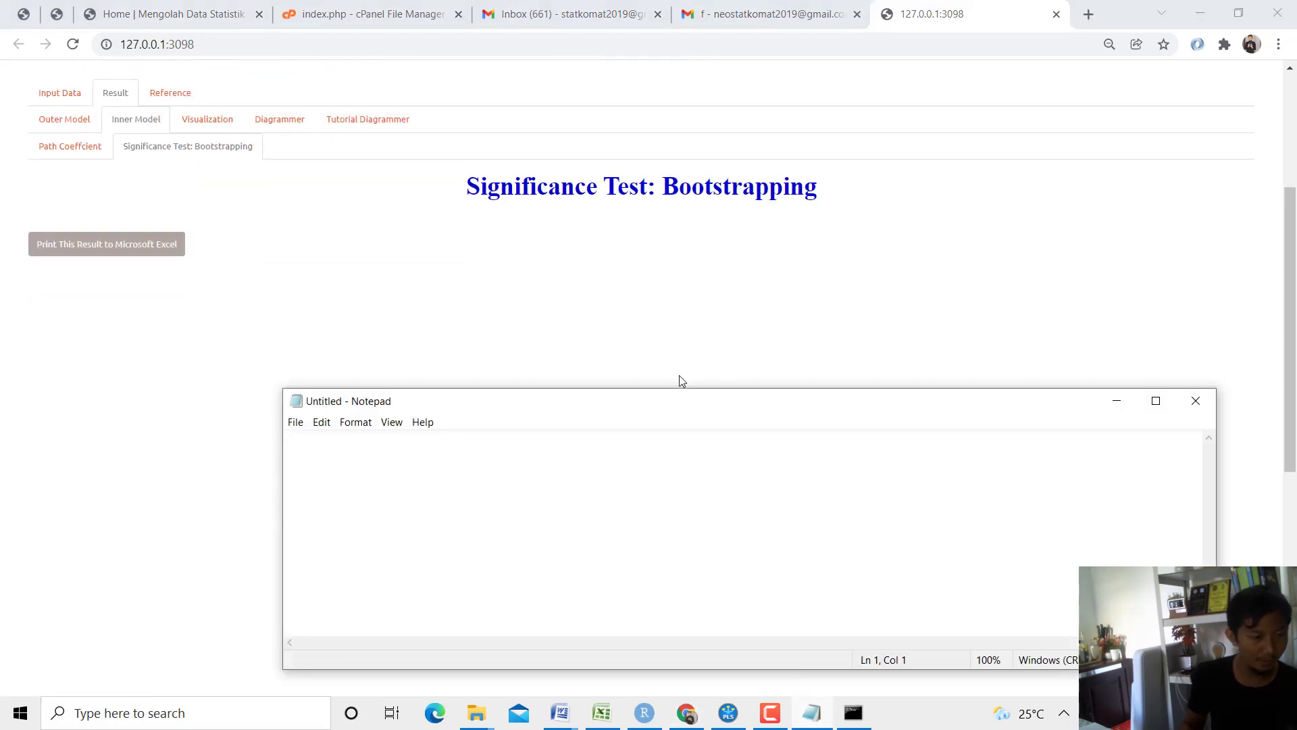
drag(674, 407, 642, 403)
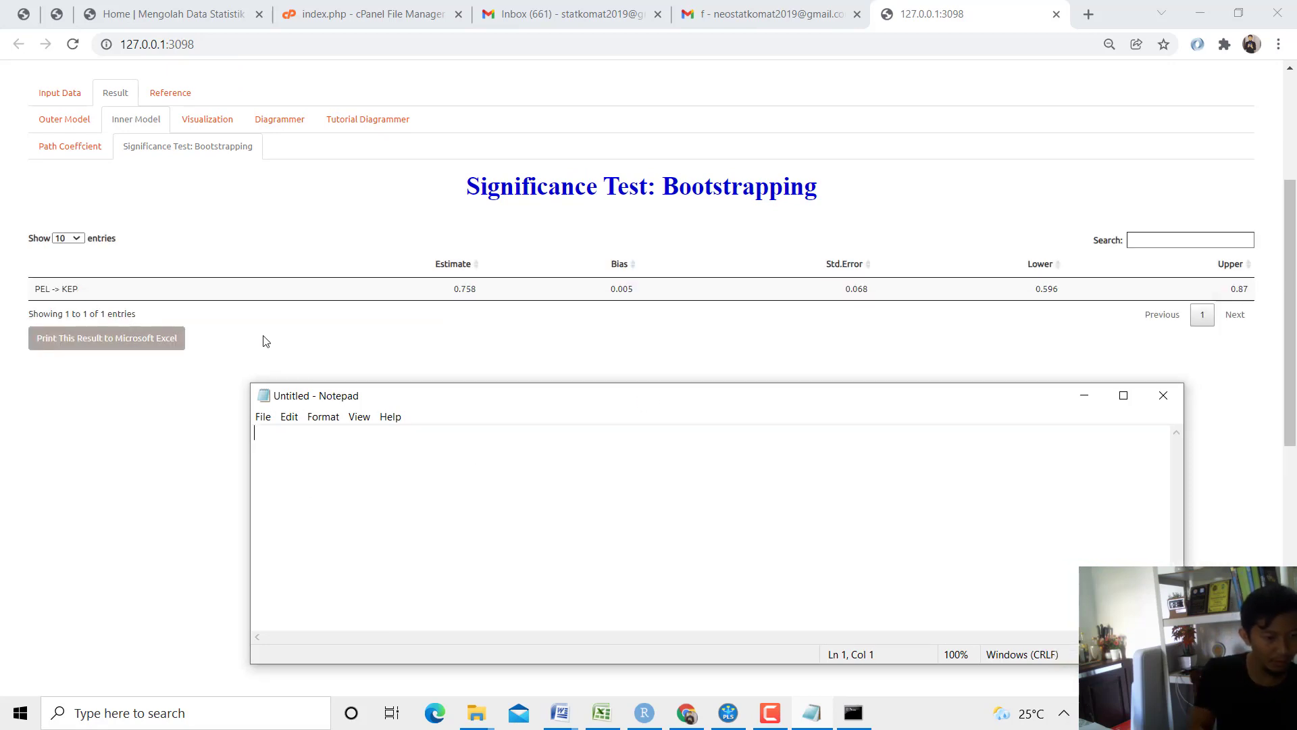
text(DIketahui n)
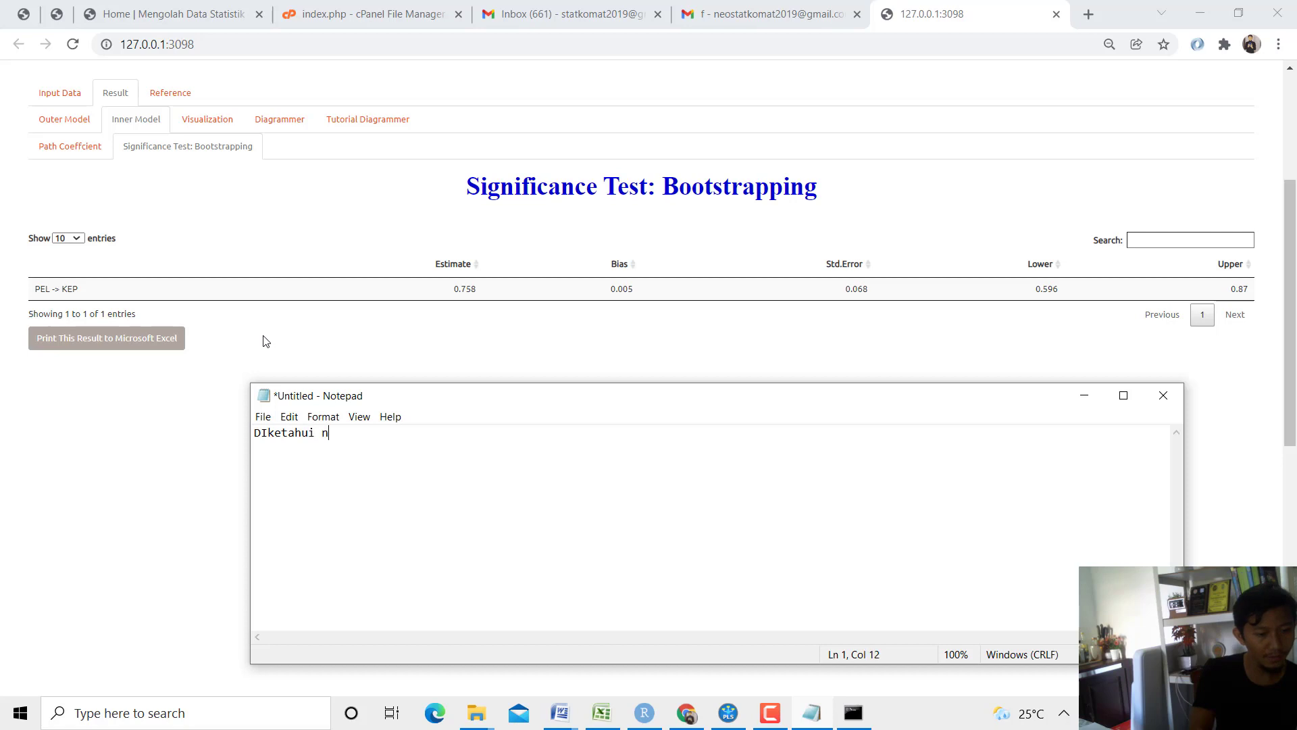
text(ilai koefisien ja)
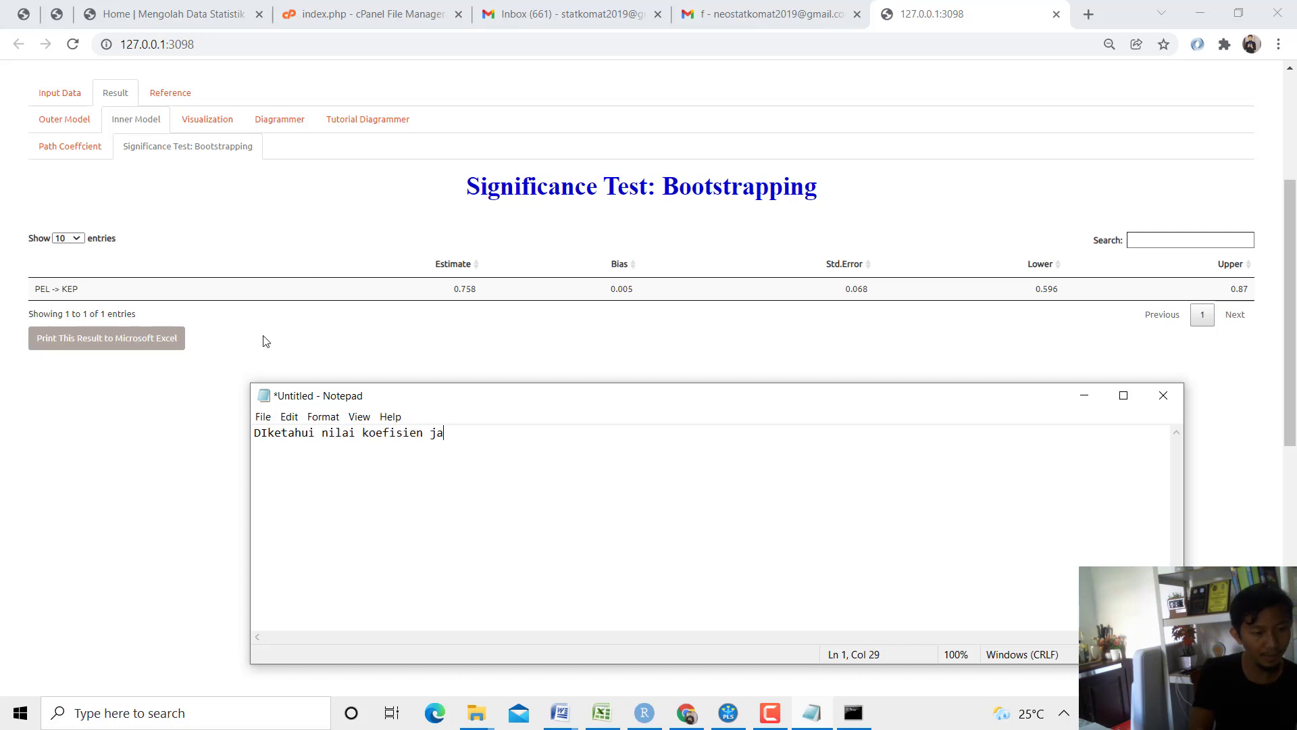
text(lur PEL )
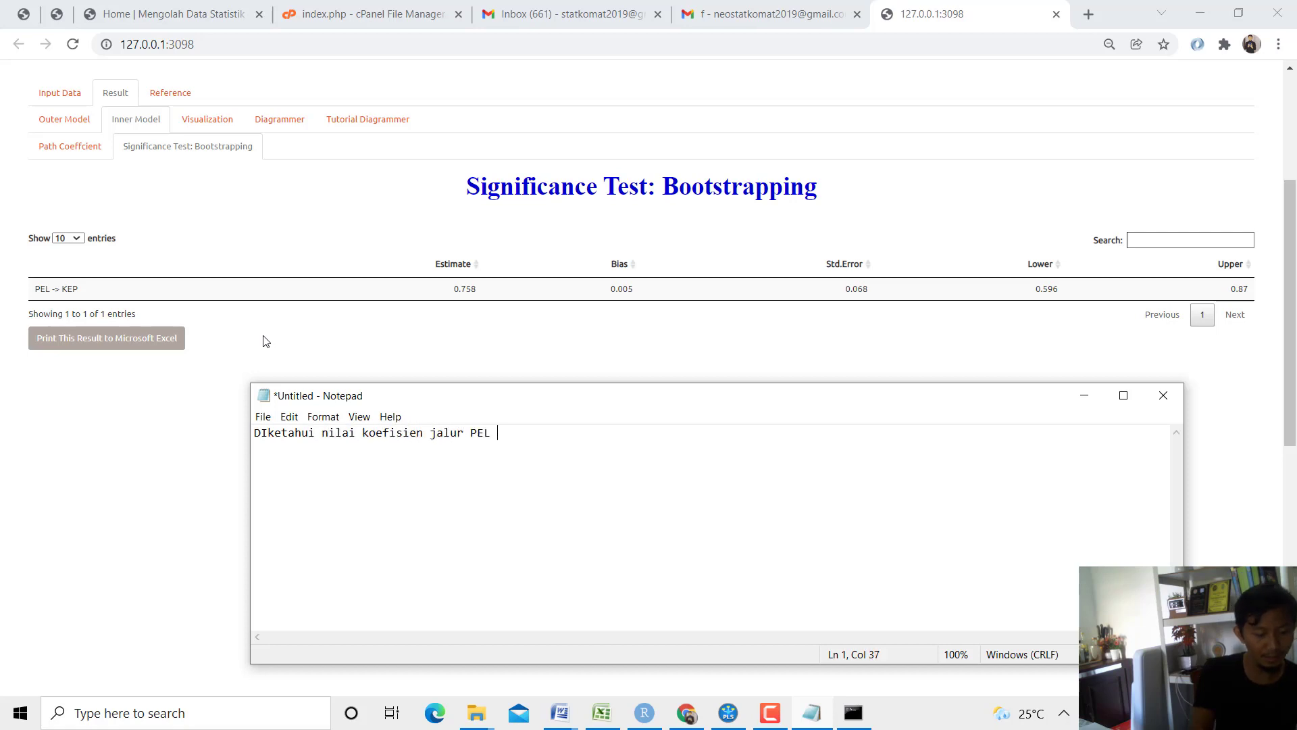
text(-> KEP a)
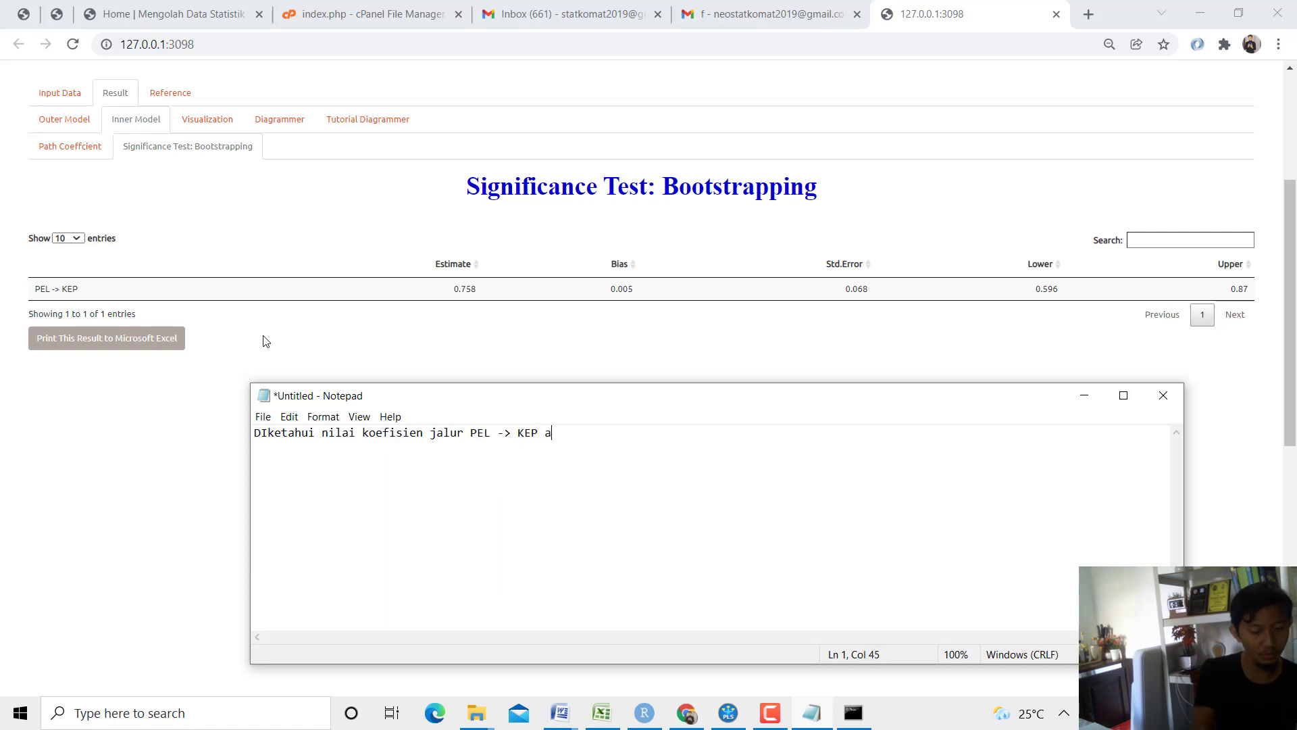
text(dalah 0,758 (kolom )
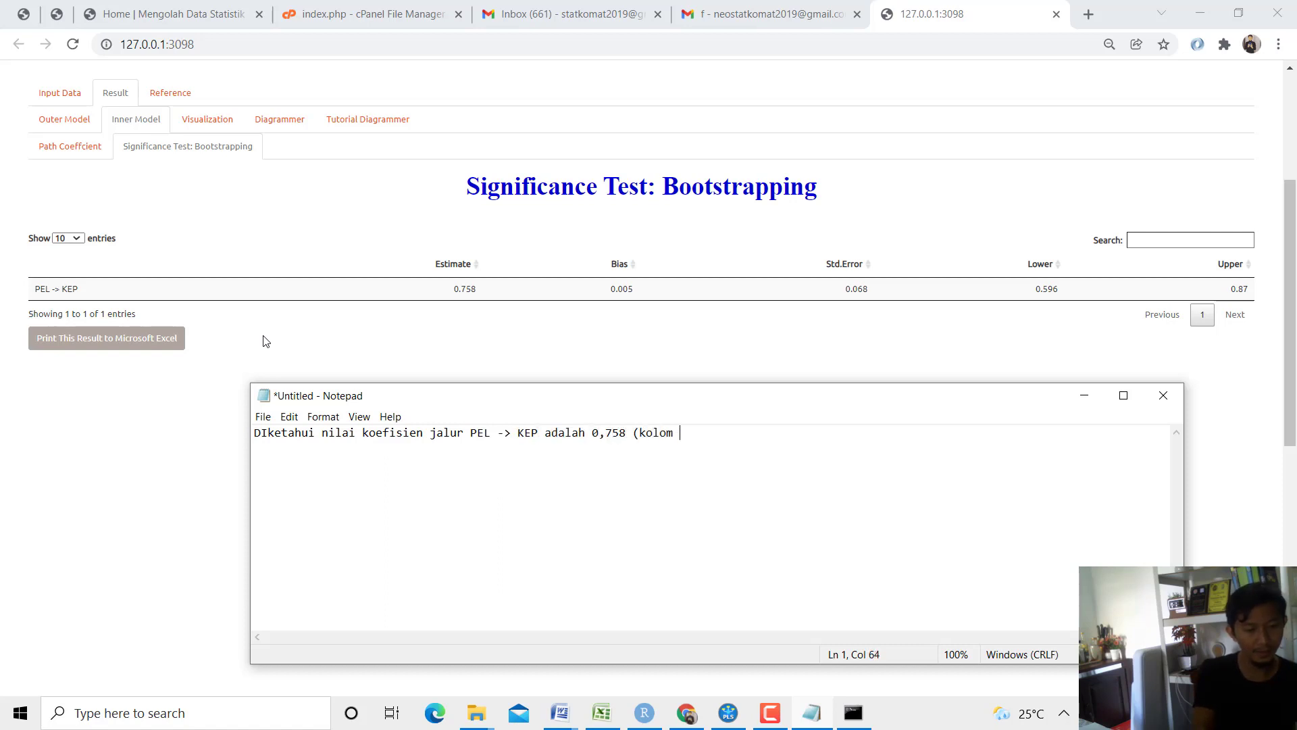
text(Estimate))
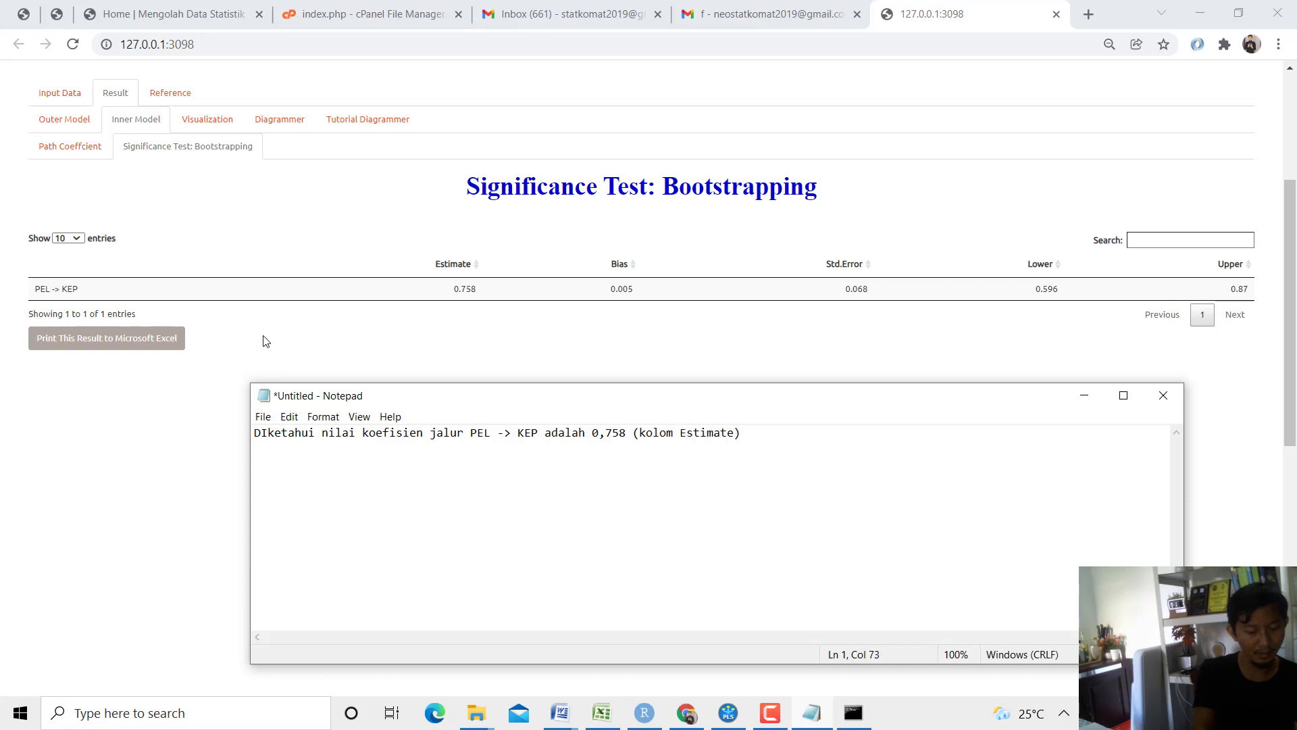
text(, yakni ber)
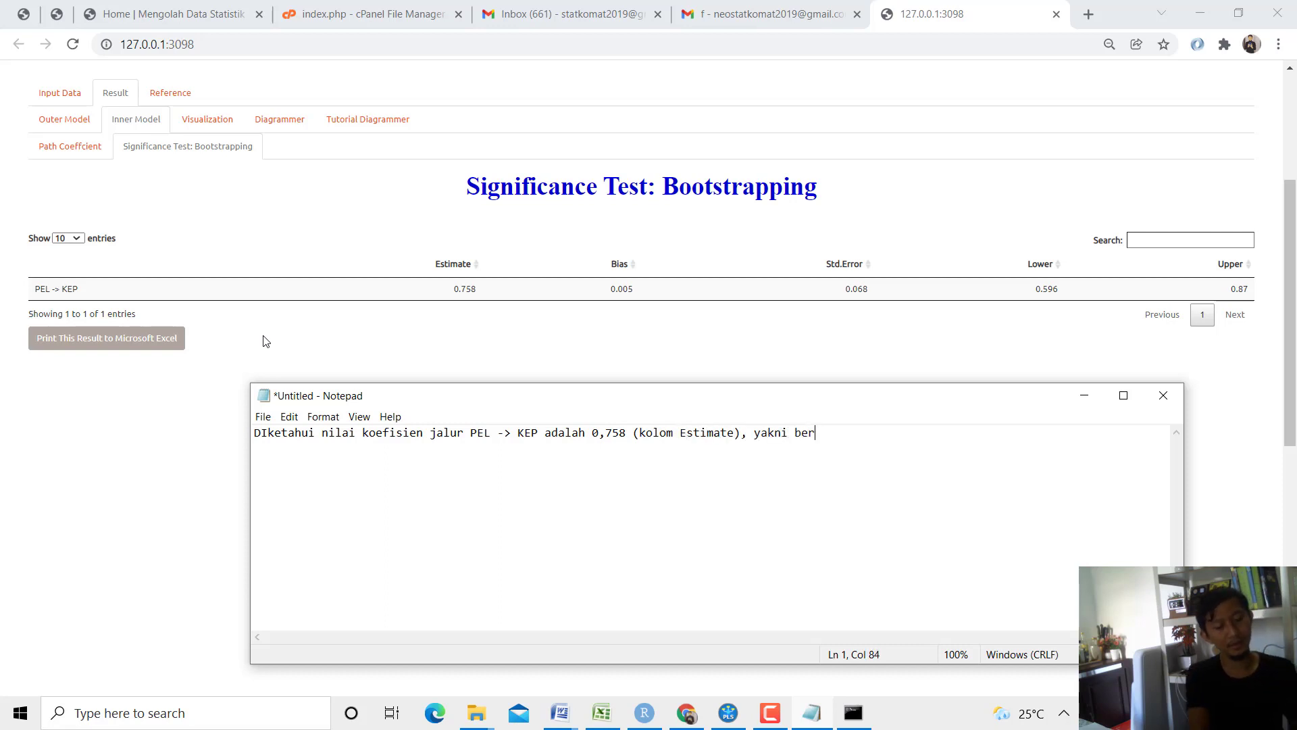
text(nilai )
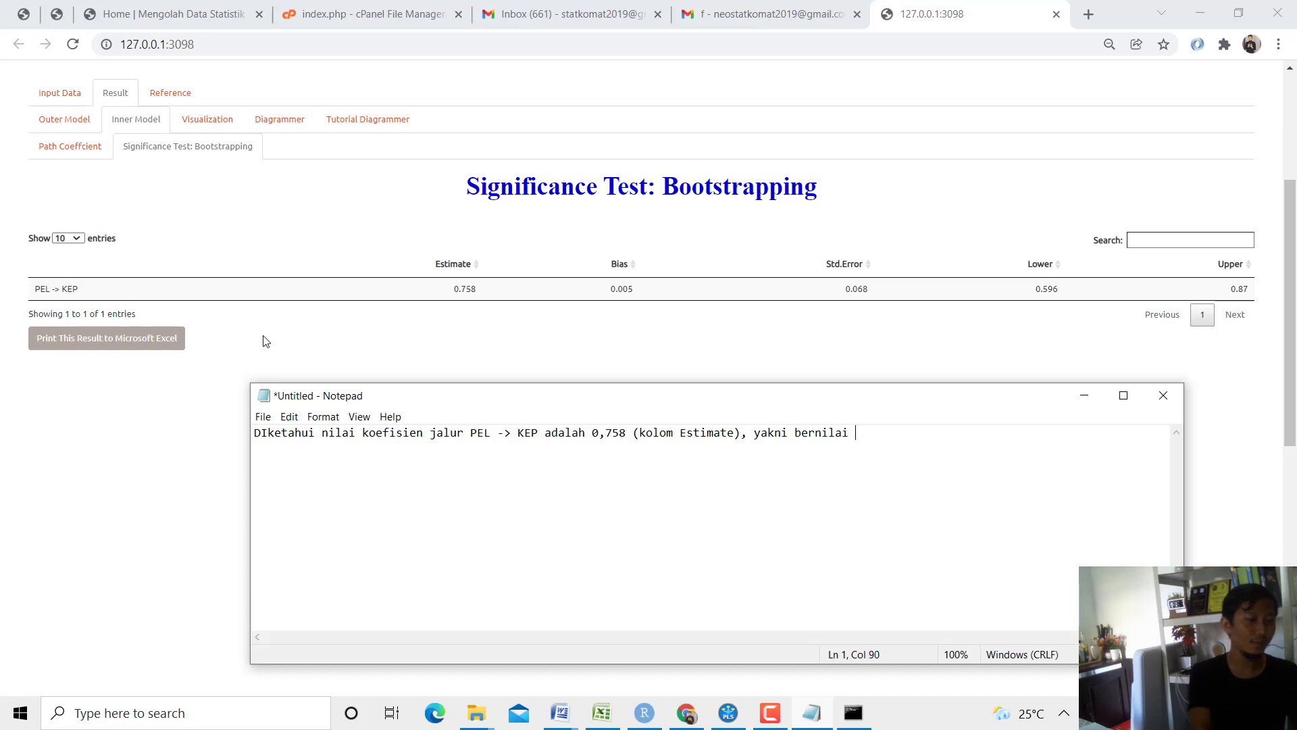
text(positif)
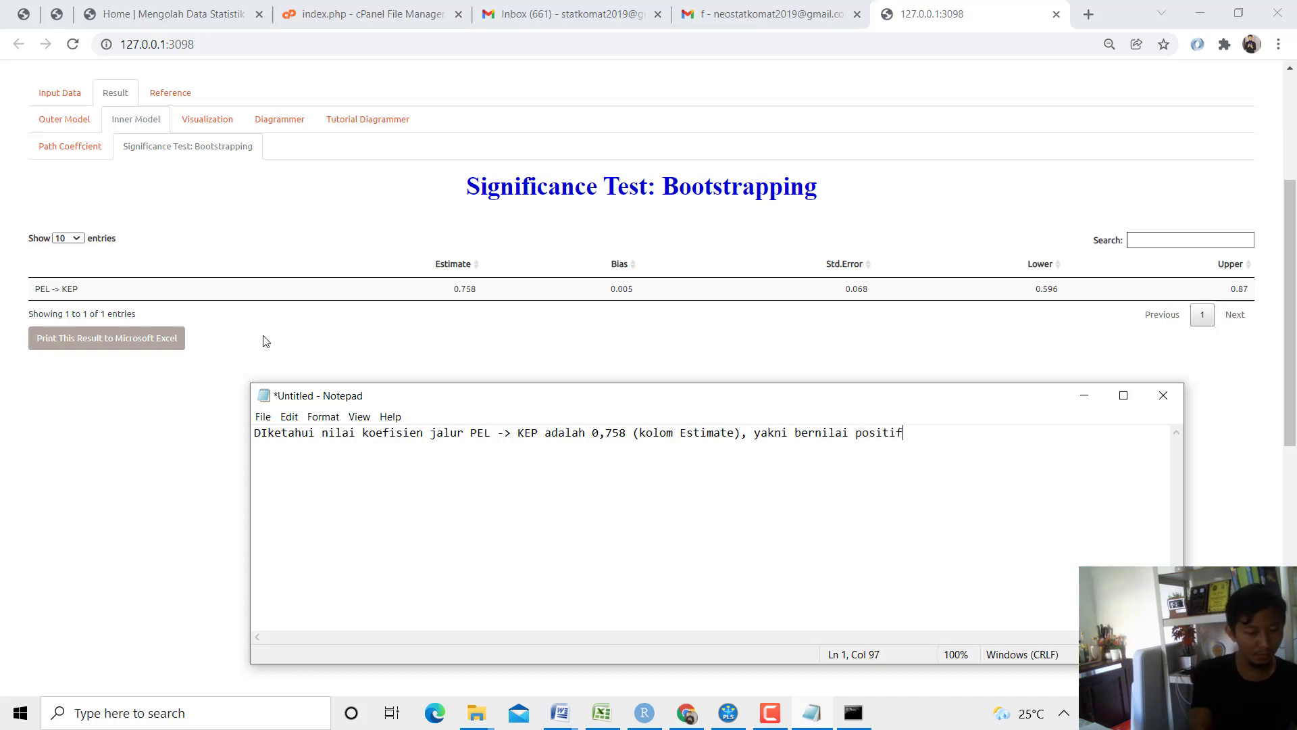
Add a second paragraph to the note: "Kemudian, Pelayanam berpengaruh SIGNIFIKAN terhadap Kepuasan, oleh karena pada interval tidak memuat 0".
text(Kem)
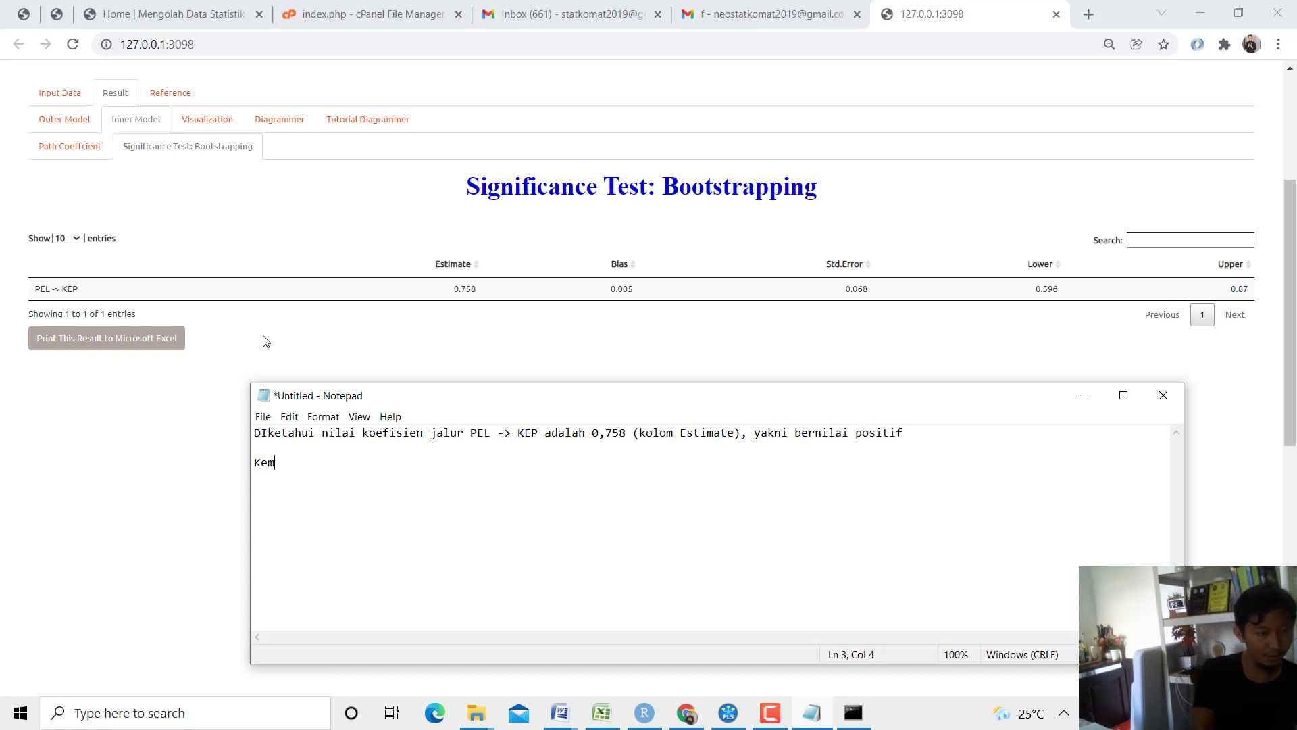
text(udian, Pelayana)
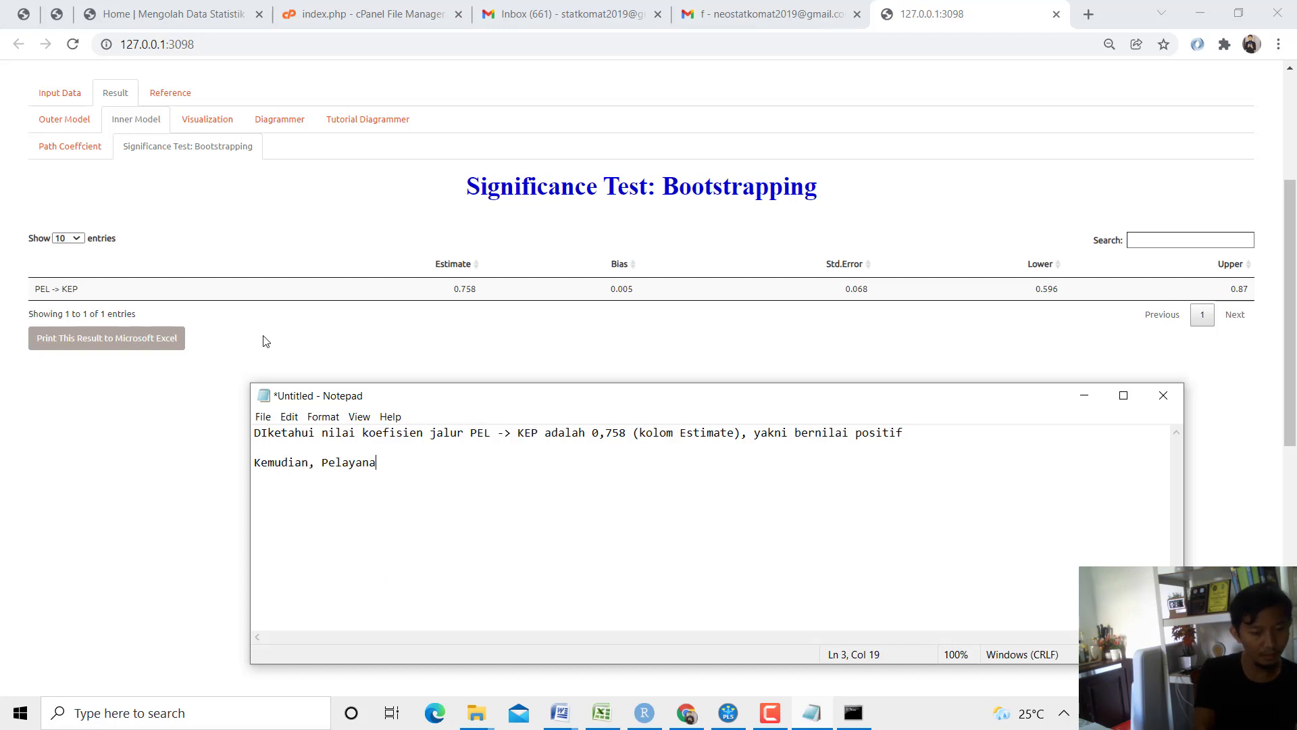
text(m ber[e)
text(pemg)
text(garu)
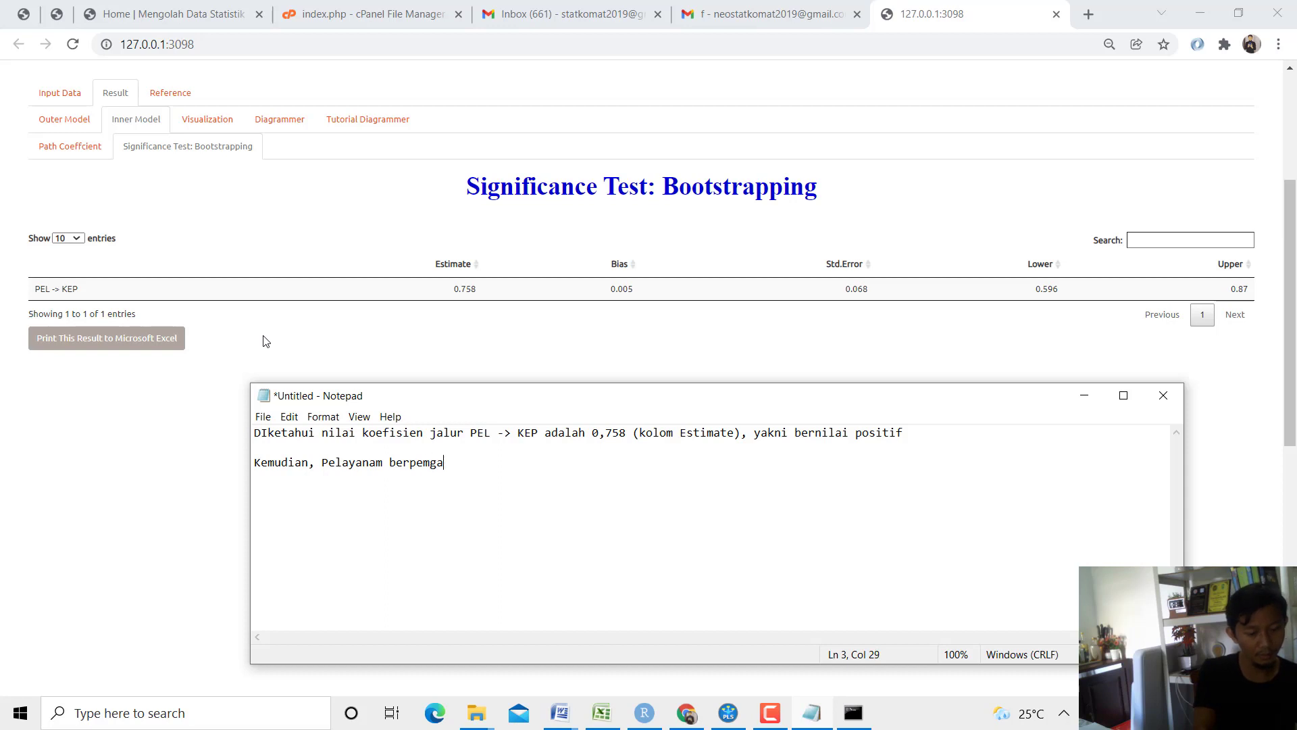
key(BackSpace)
key(BackSpace)
text(nga)
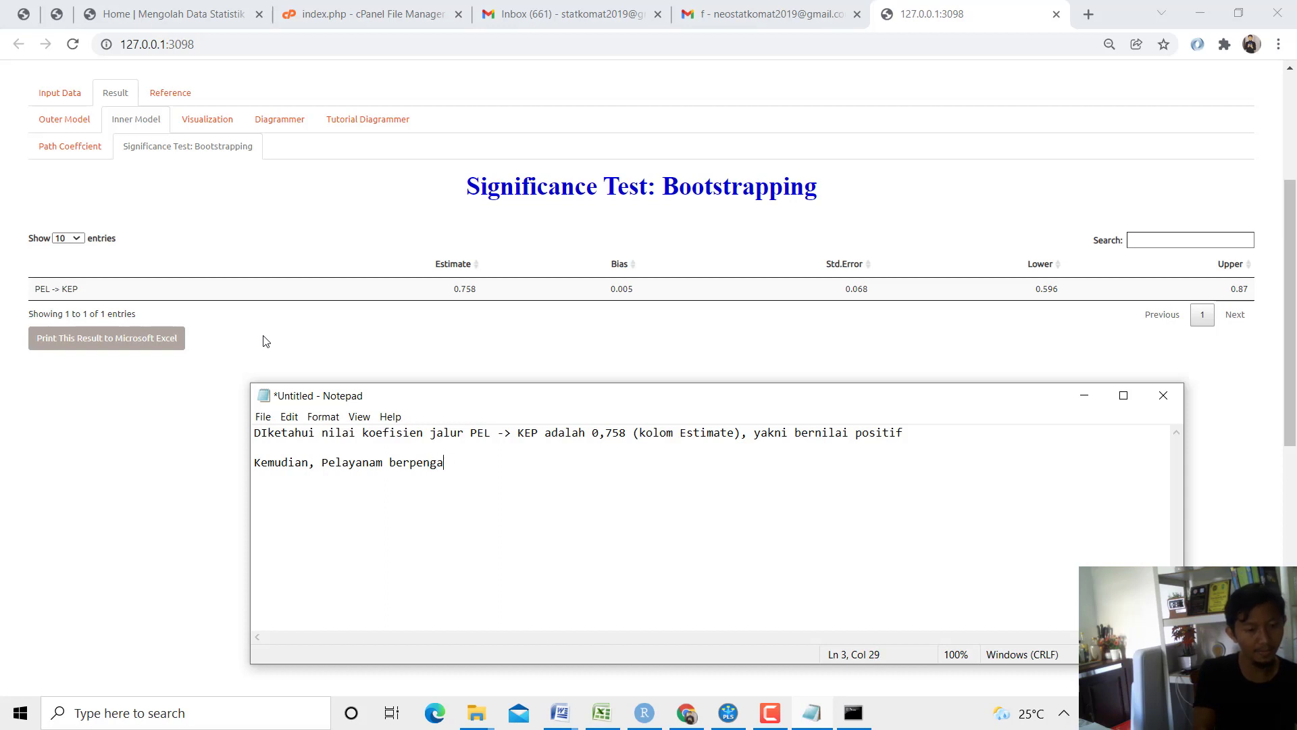
text(ruh SIGNIFIKAN )
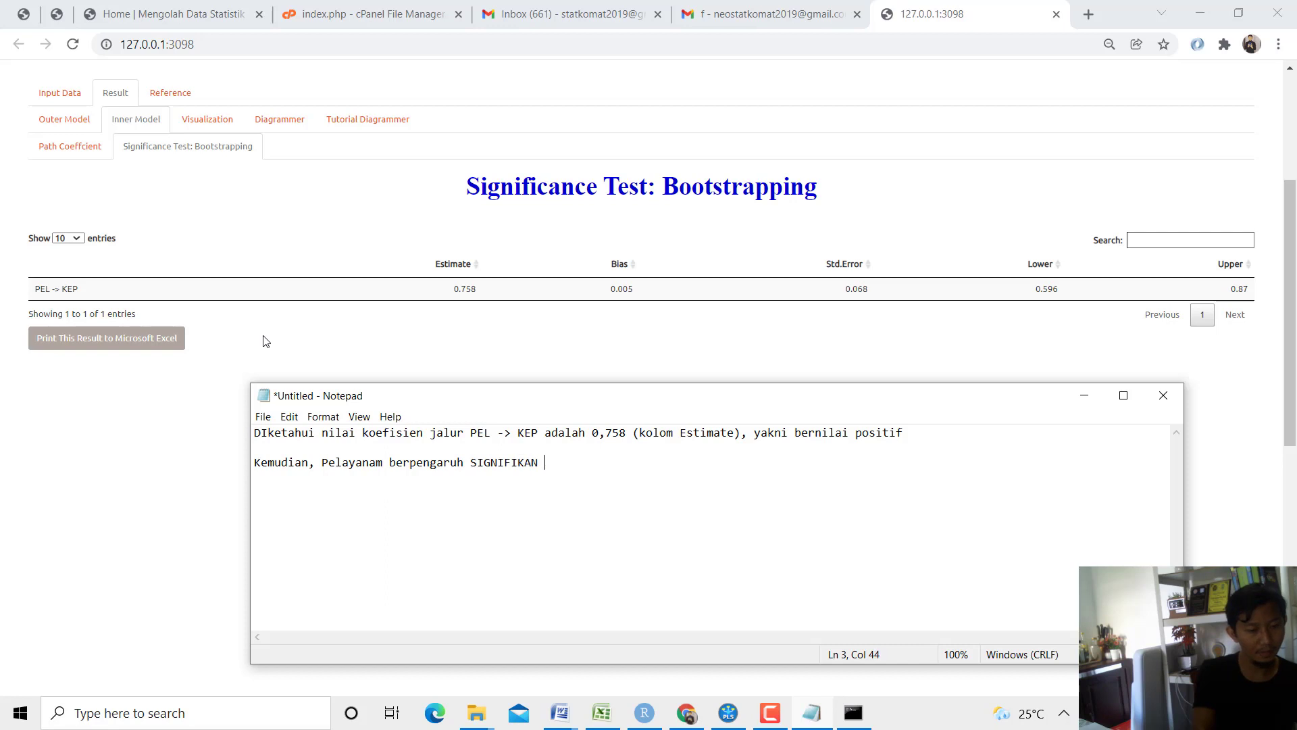
text(terhadap Kepuasan,)
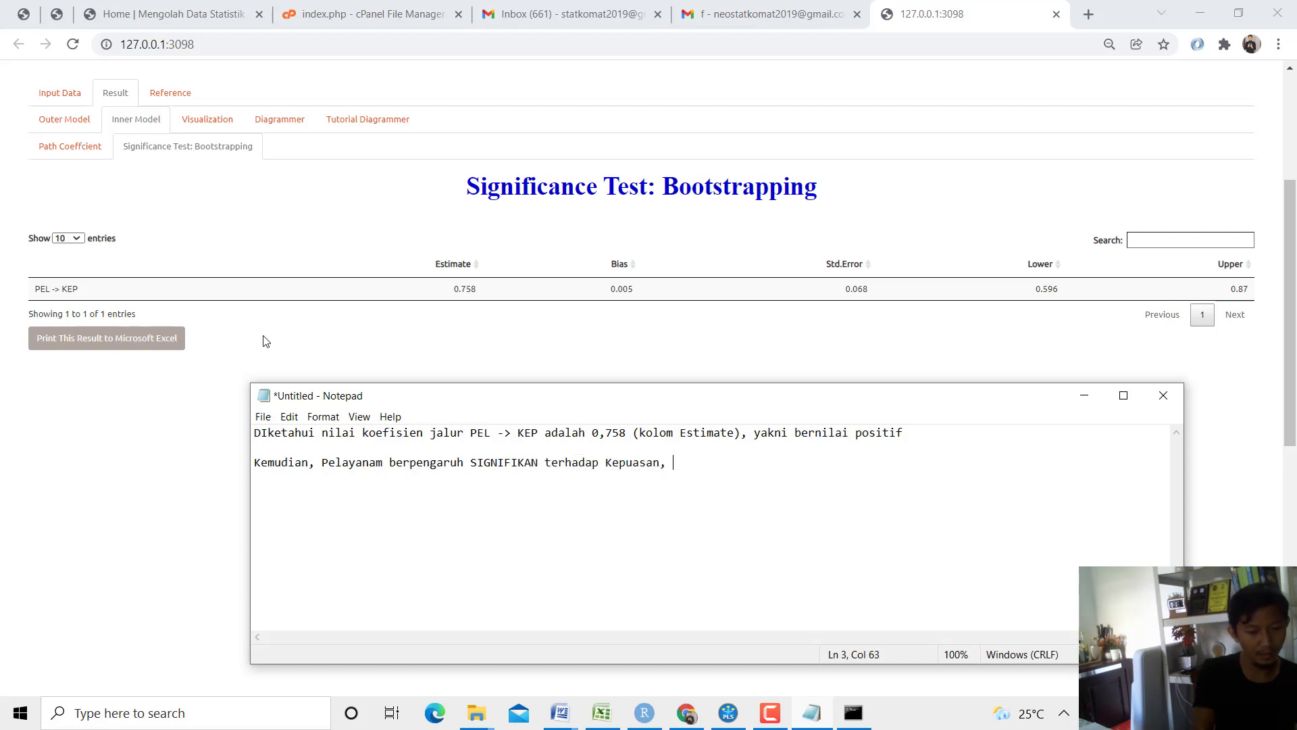
text( oleh karena)
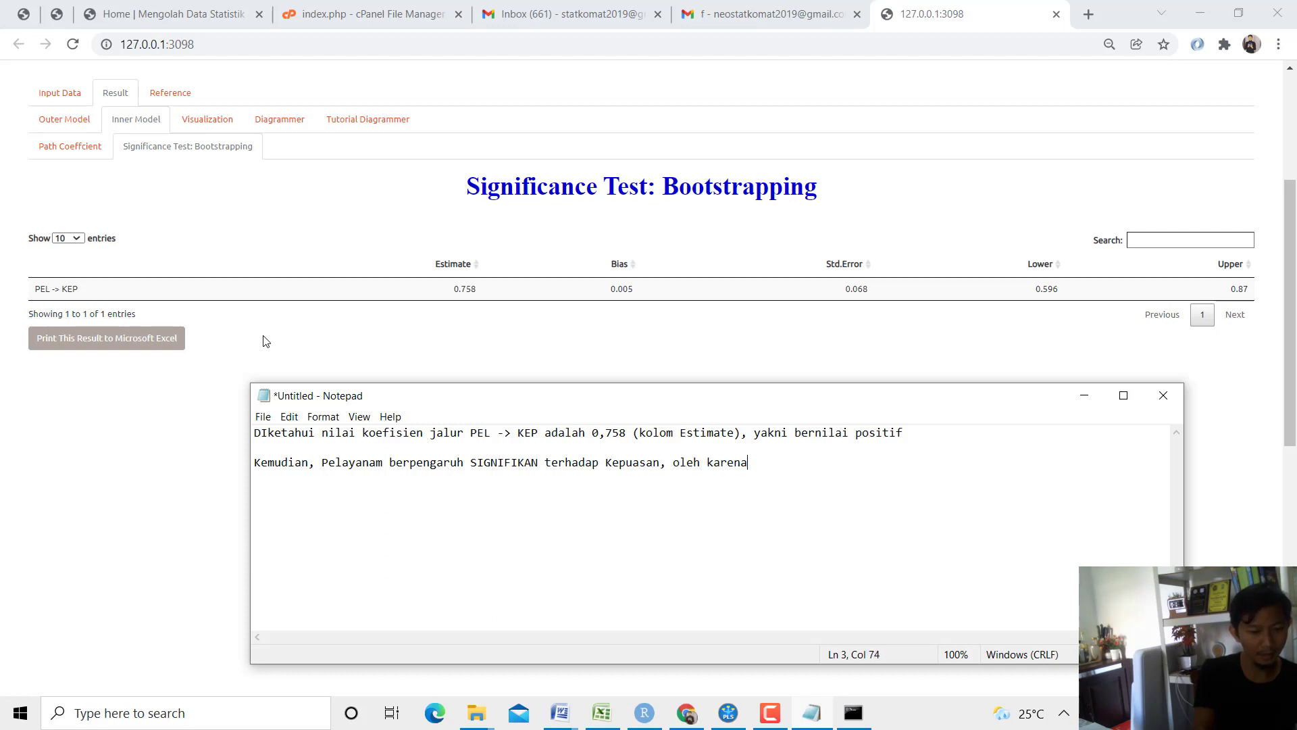
text( pada interval)
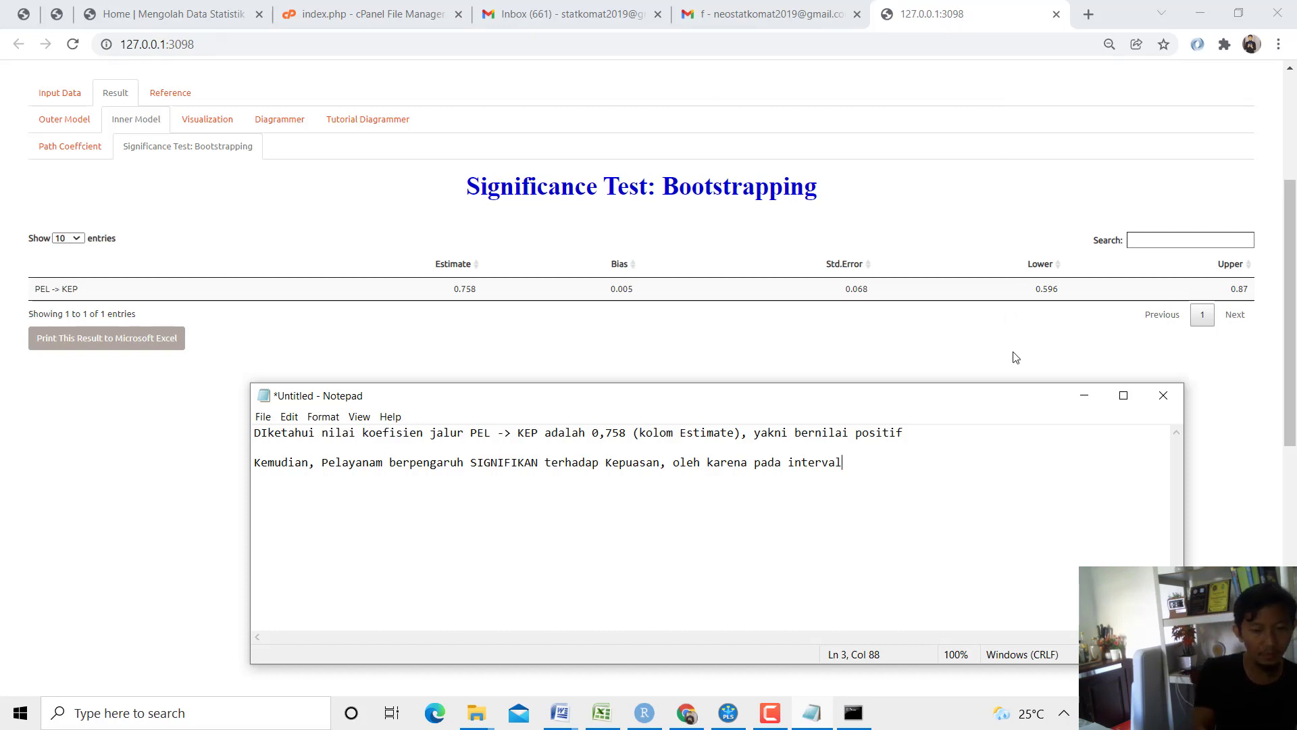
text( tidak memua)
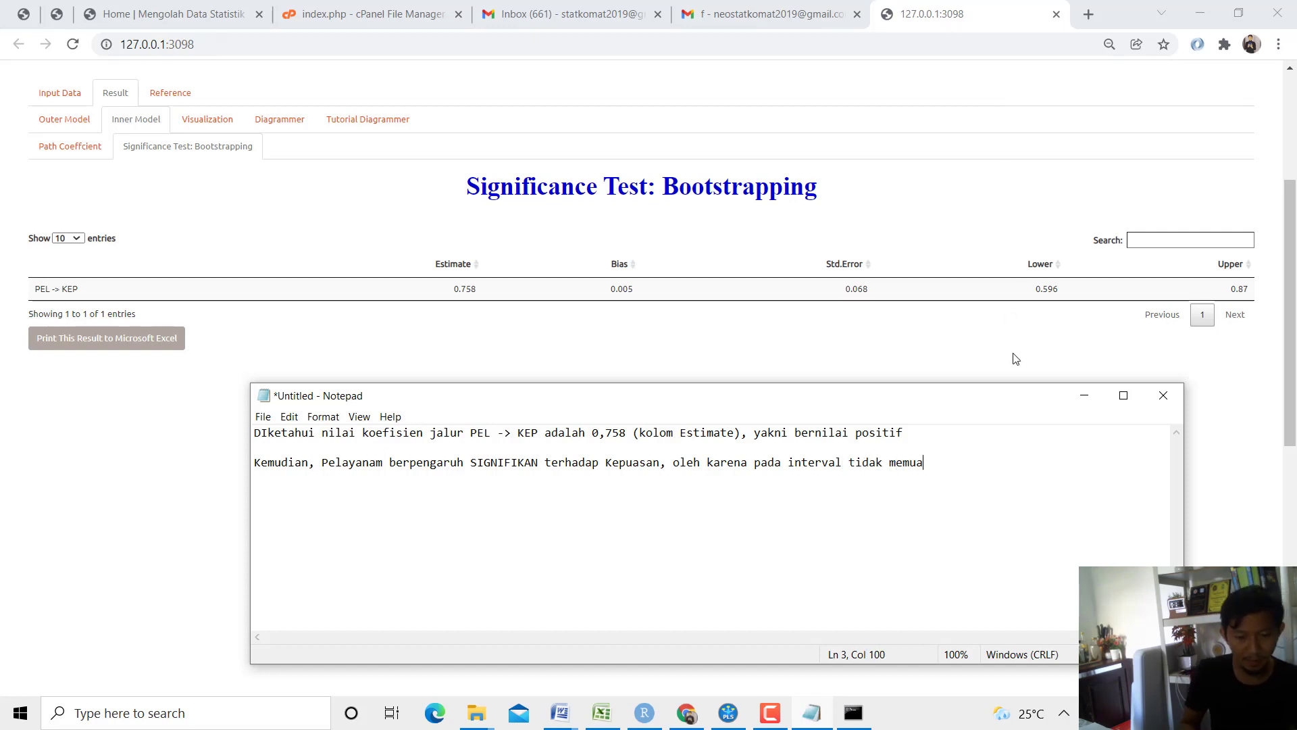
text(t 0   )
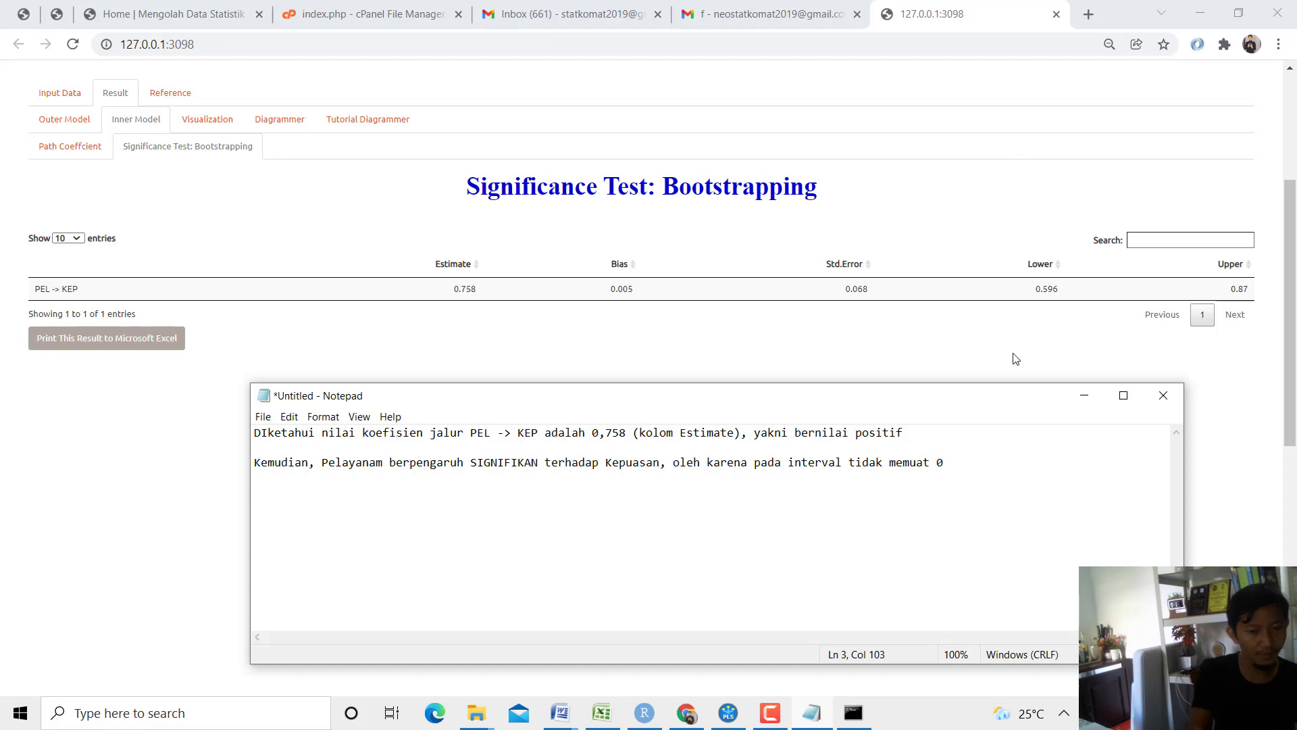
Add the bootstrap bounds to the note on two lines: "Lower interval = 0,596" and "Upper interval = 0,87".
text(Lower interval =)
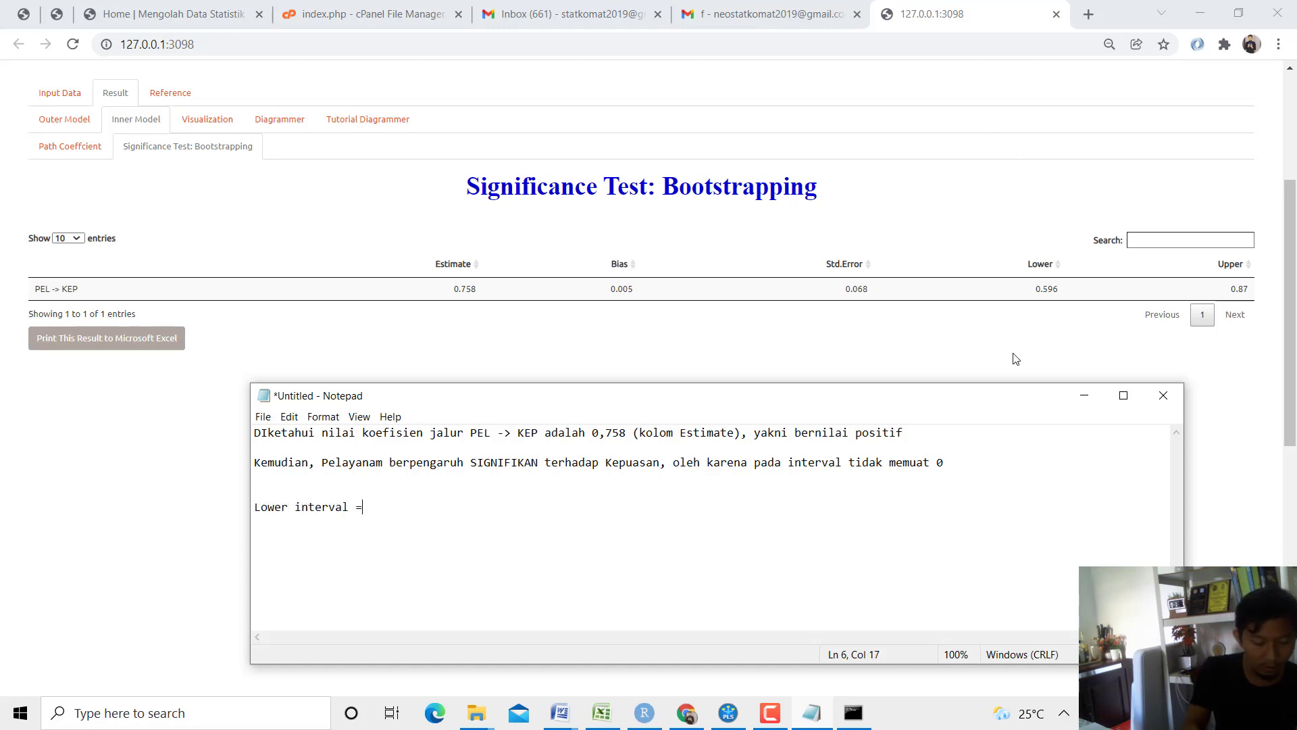
text( 0,596 )
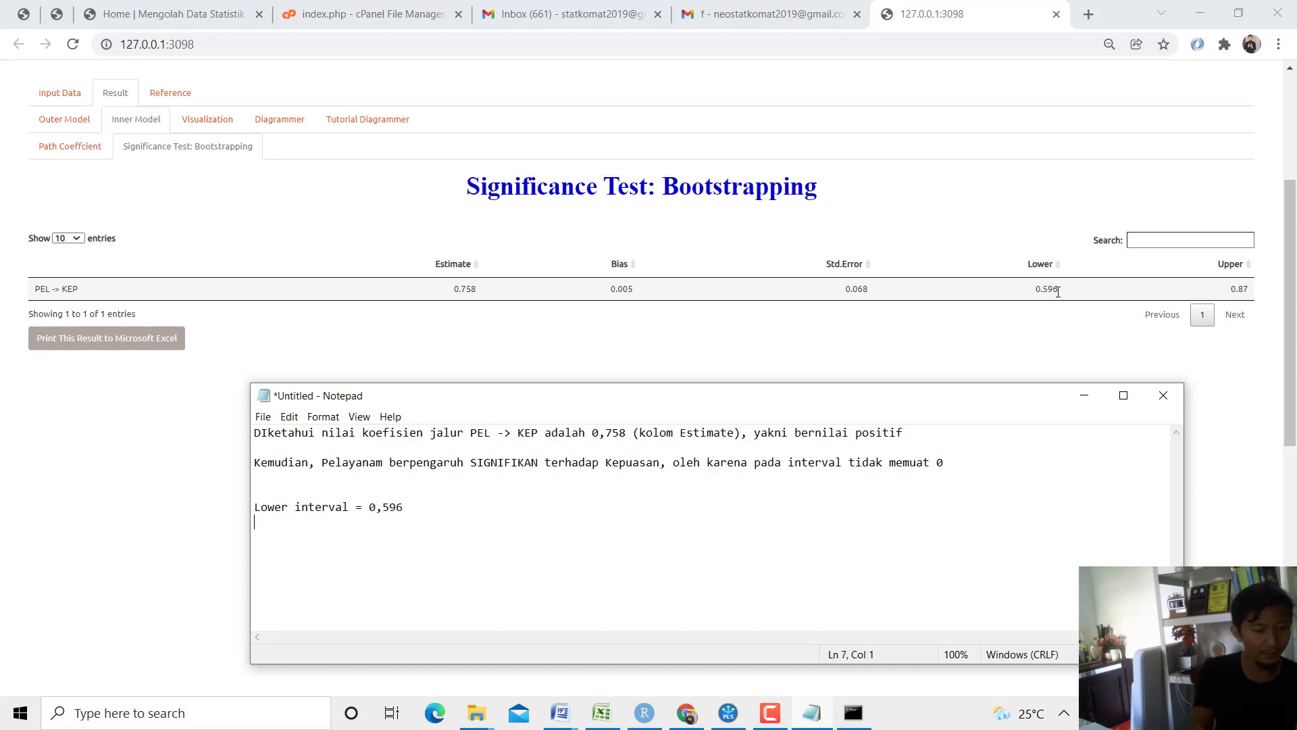
text(Upper inte)
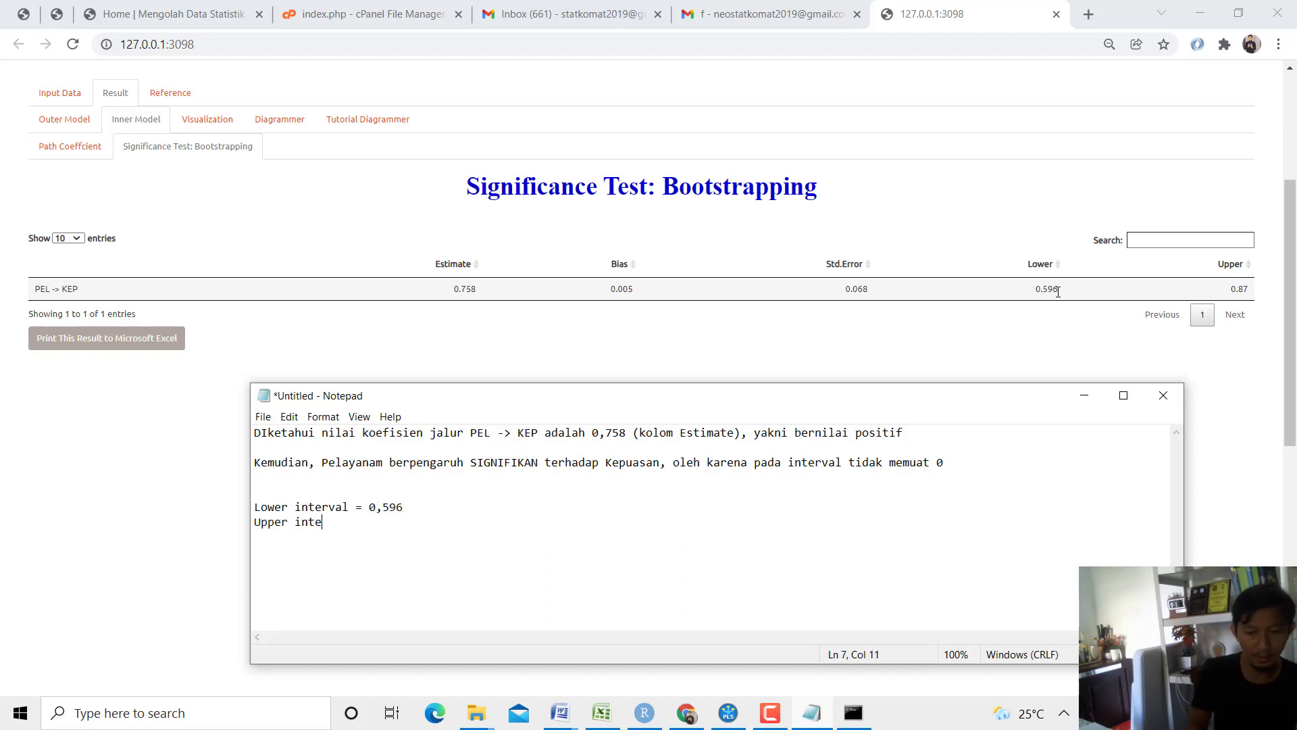
text(rval = )
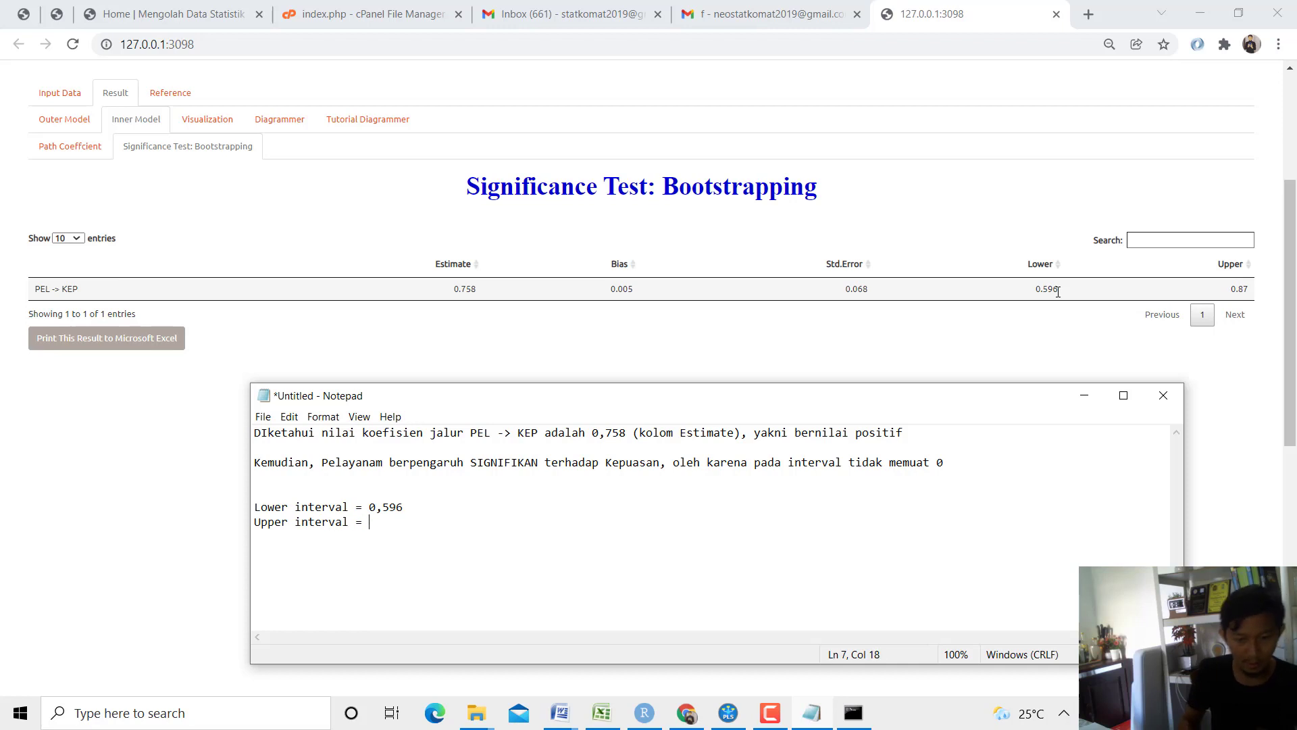
text(0,87)
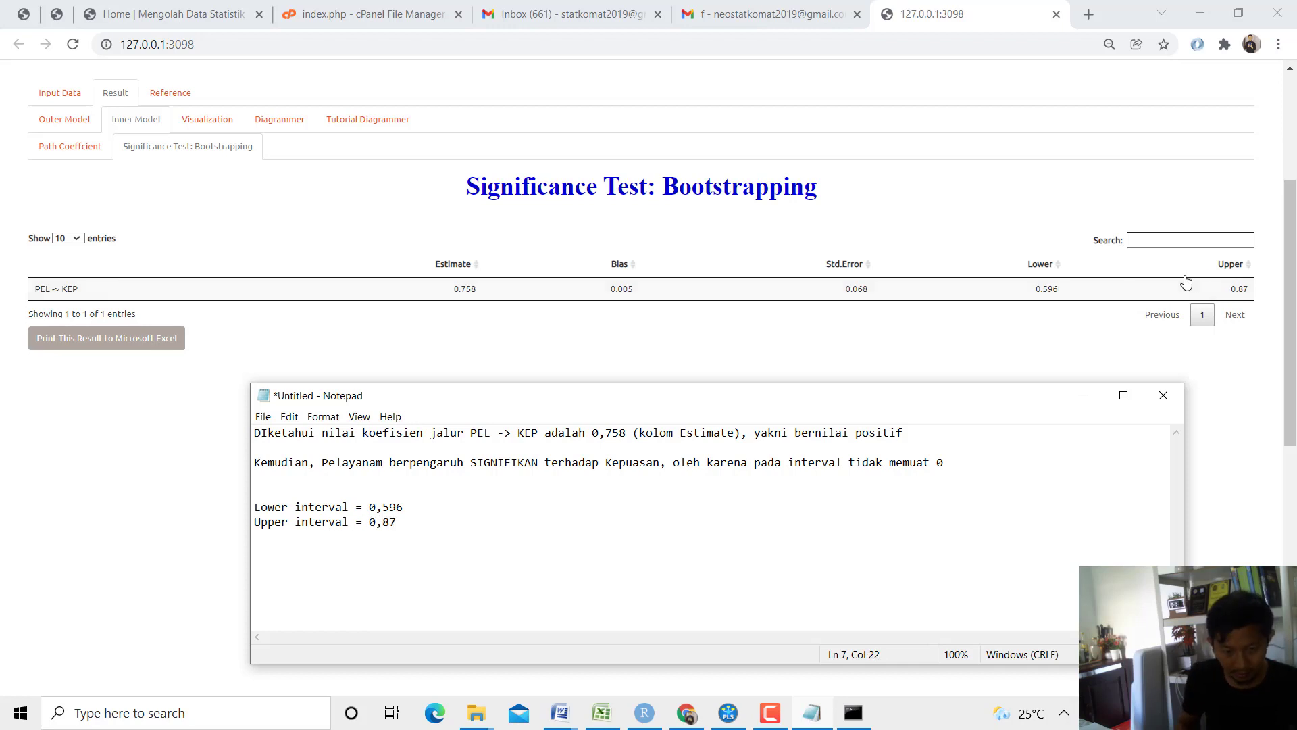
double_click(1036, 292)
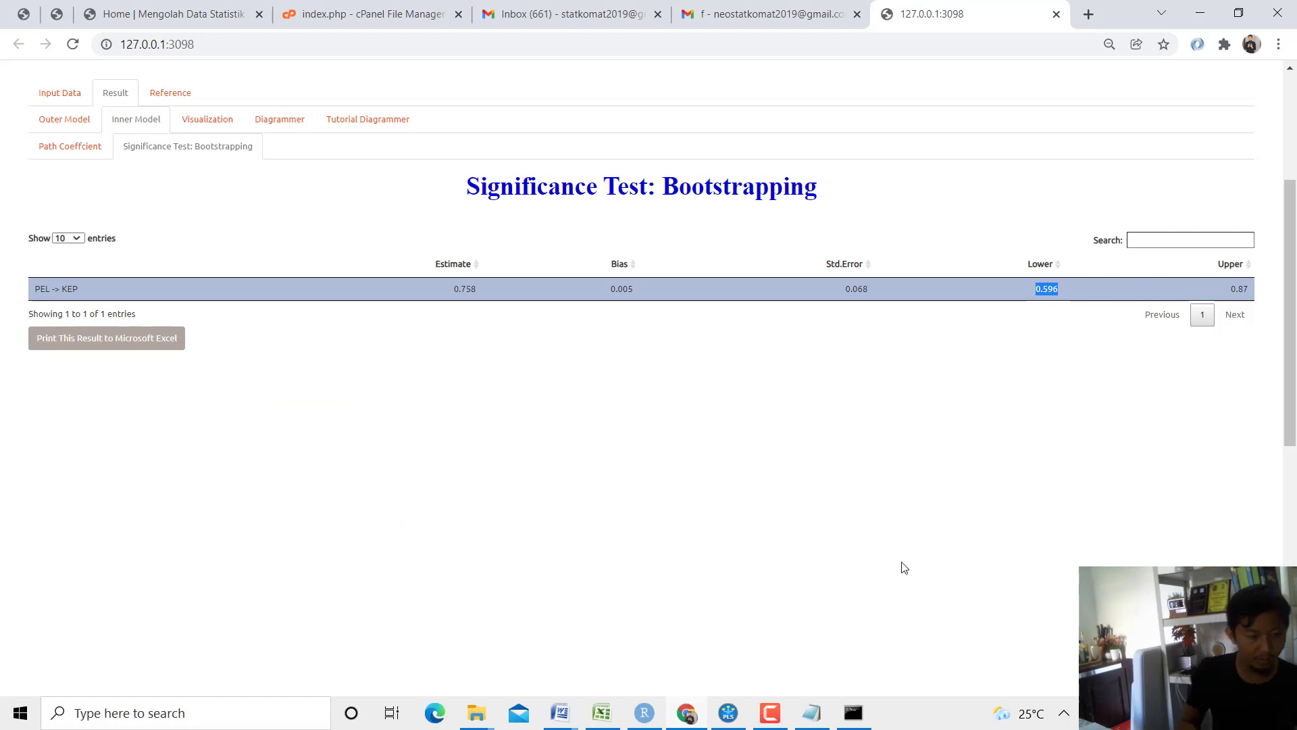
key(alt+Tab)
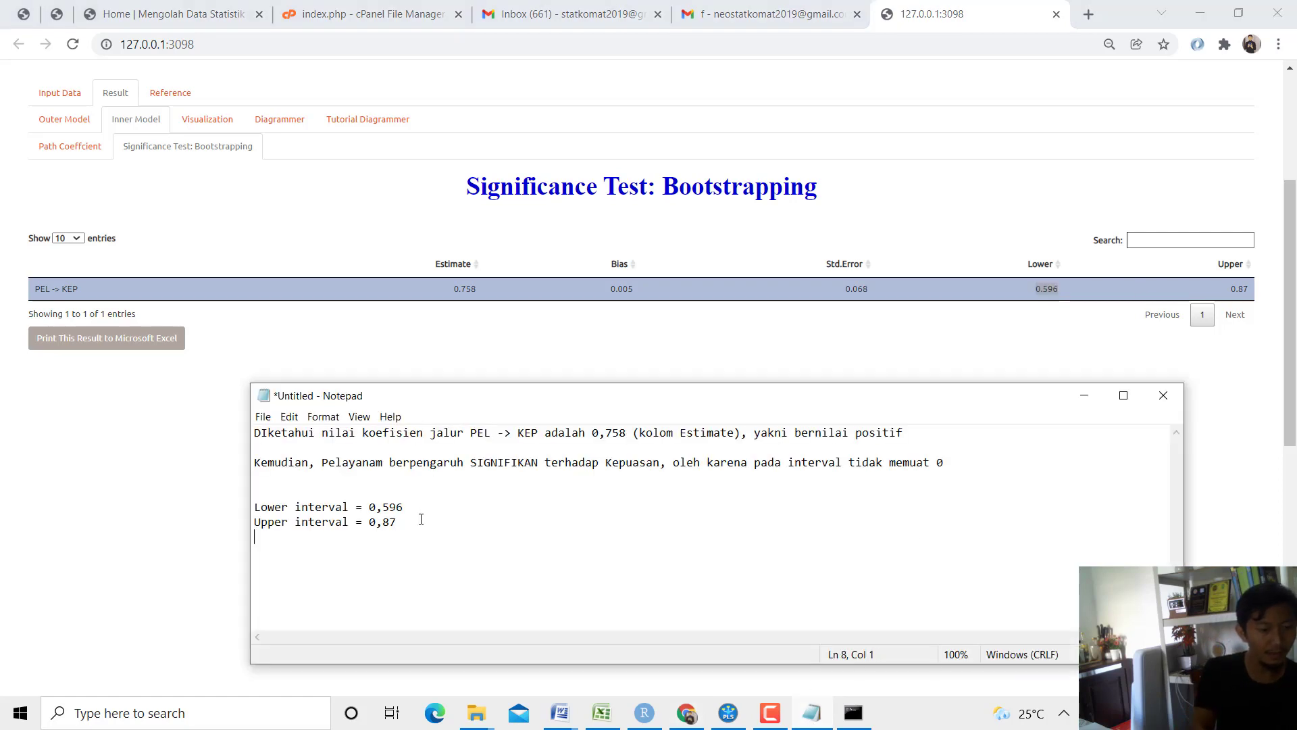
Begin a new line with "JIKA DALAM INTERVAL TERSEBUT" and shorten the two bound labels above it to "Lower" and "Upper".
text(DALAM INTE)
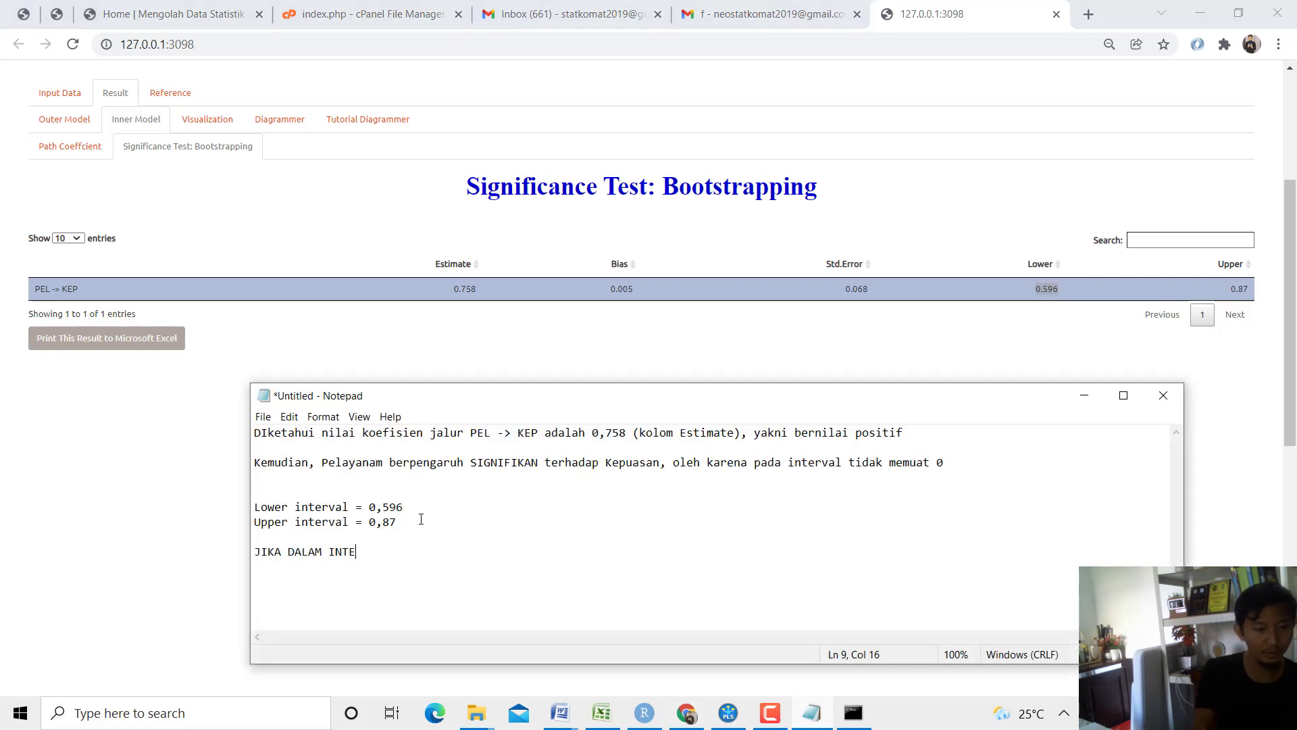
text(RVAL TERSEBUT)
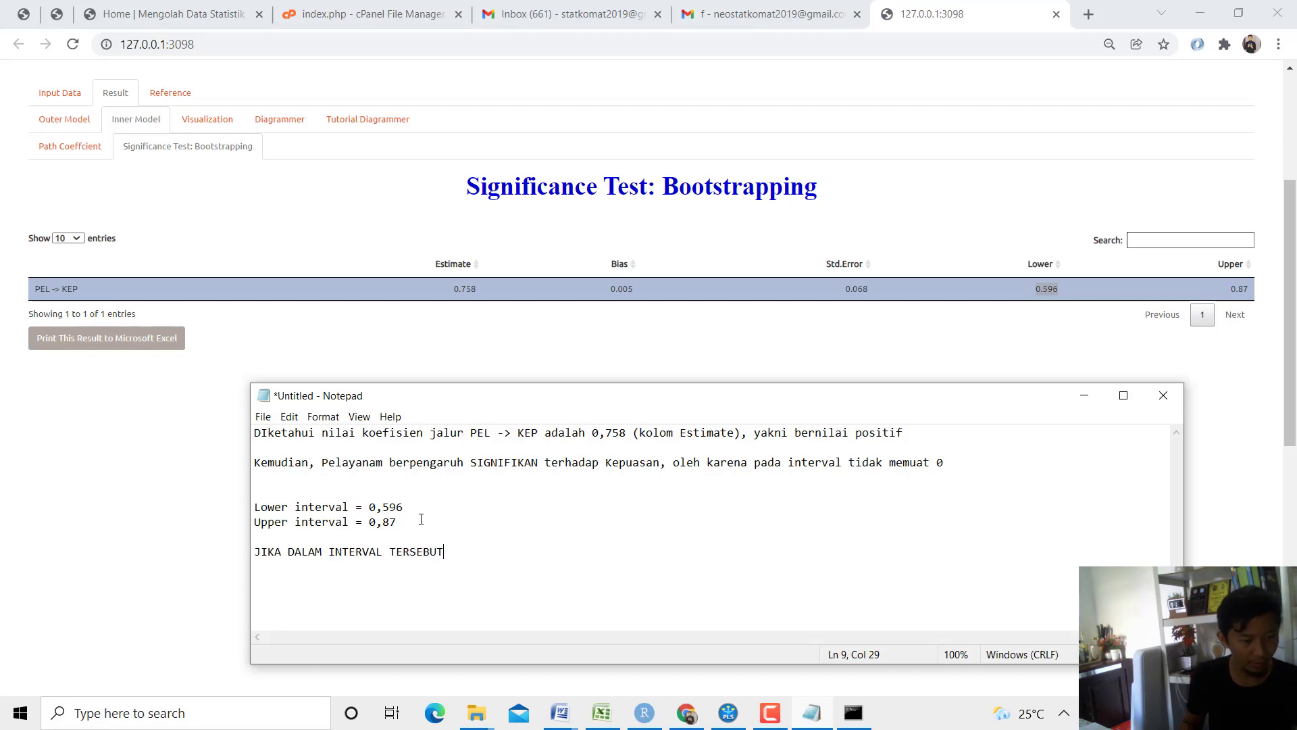
drag(355, 508, 296, 518)
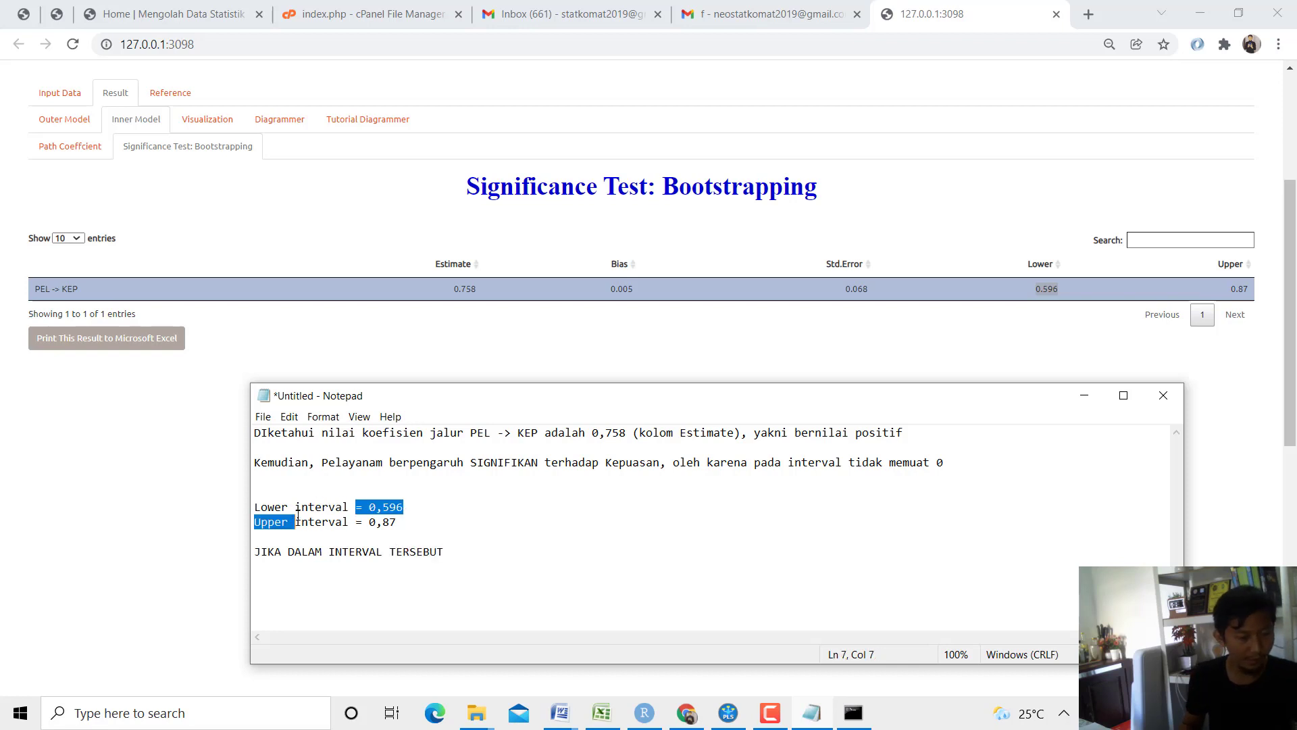
double_click(298, 511)
key(BackSpace)
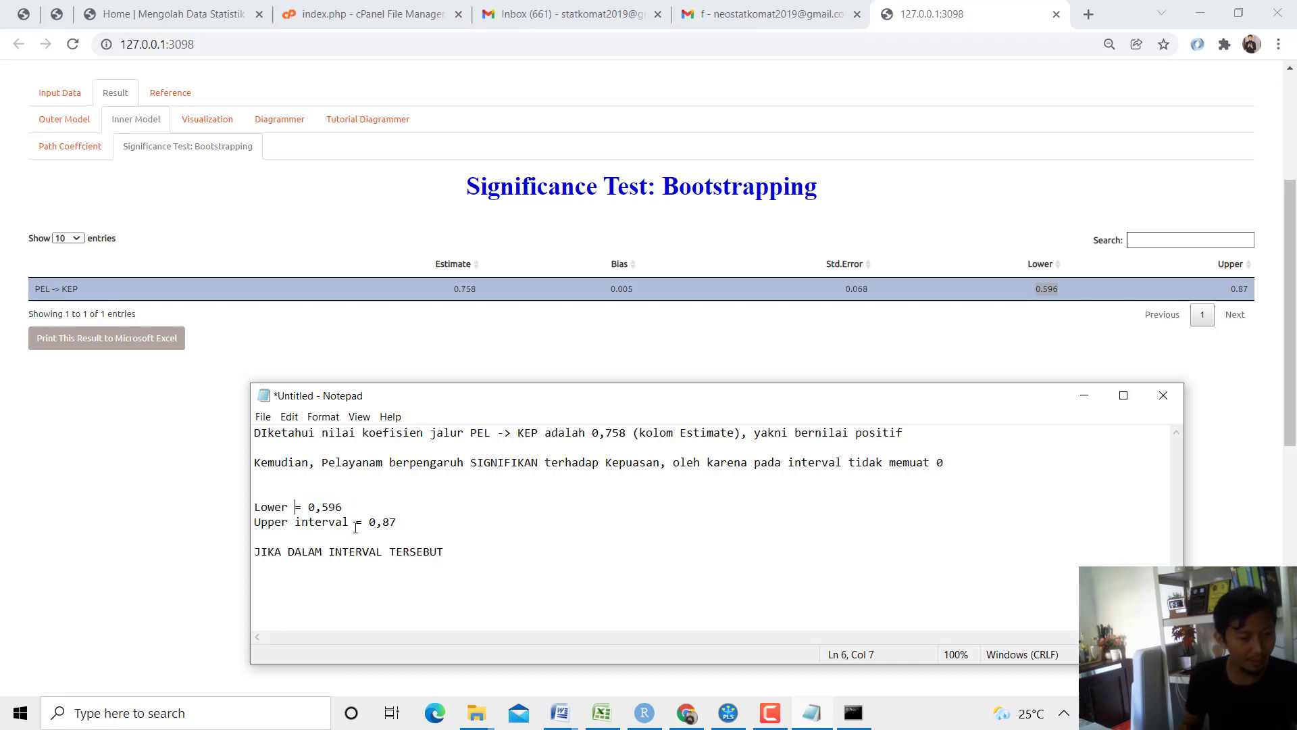
drag(350, 522, 295, 523)
key(BackSpace)
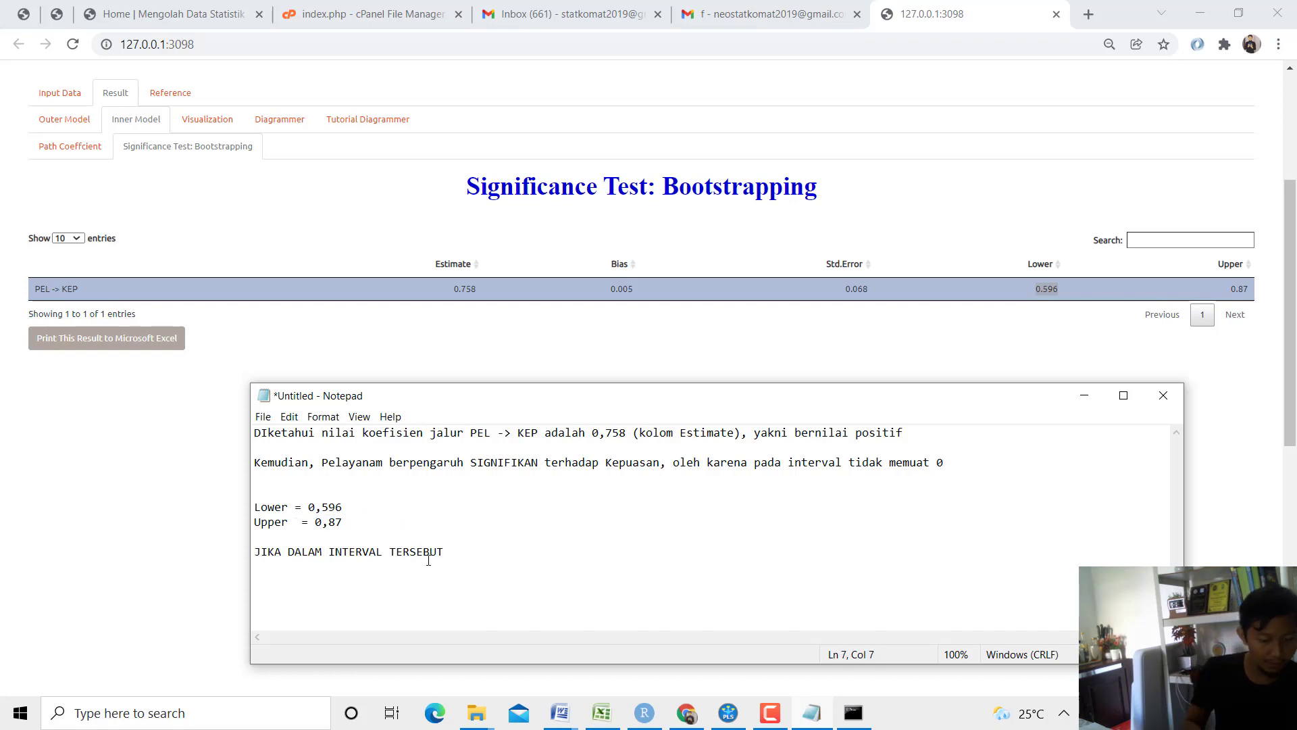
Complete the rule as "JIKA DALAM INTERVAL (LOWER SAMPAI UPPER) TERSEBUT TIDAK MEMUAT ANGKA 0, ARTINYA PENGARUHNYA SIGNIFIKAN . .".
text(())
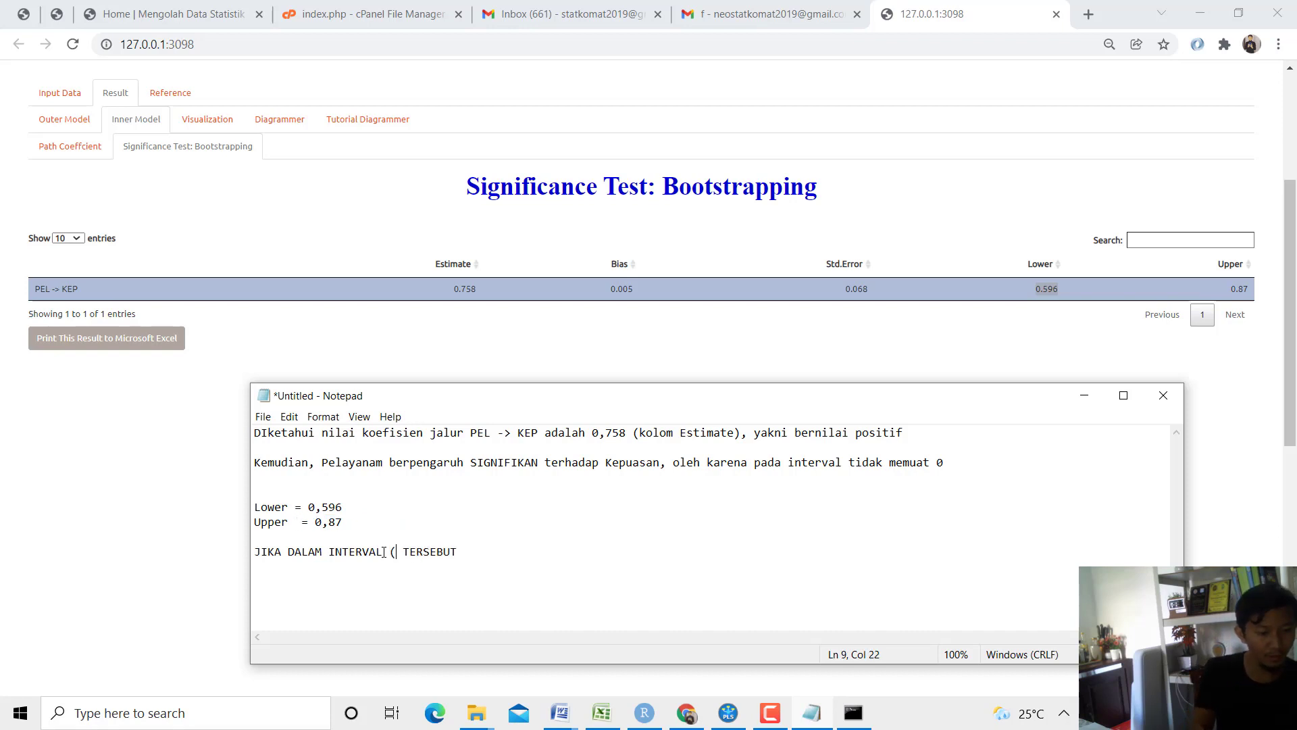
key(Left)
text(LOWER SAMPAI UPPER)
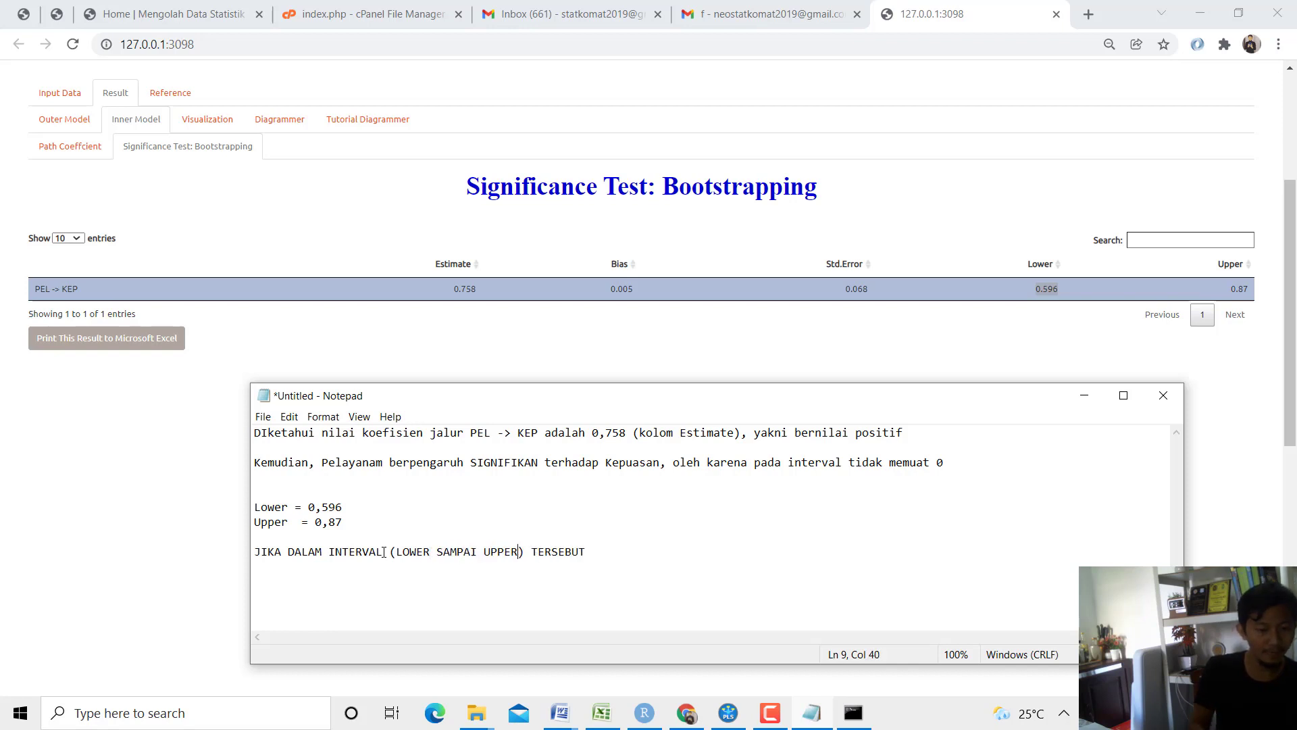
text( TERSEBUT T)
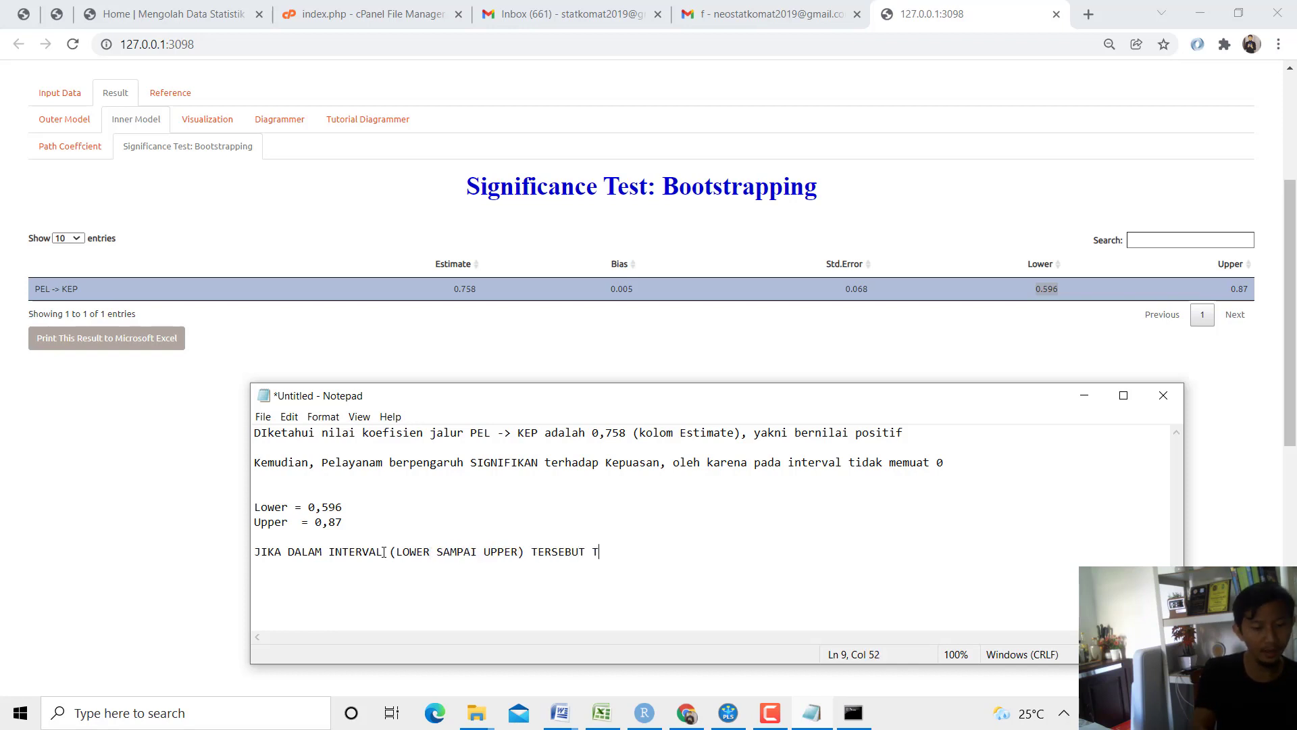
text(IDAK MEMUAT ANG)
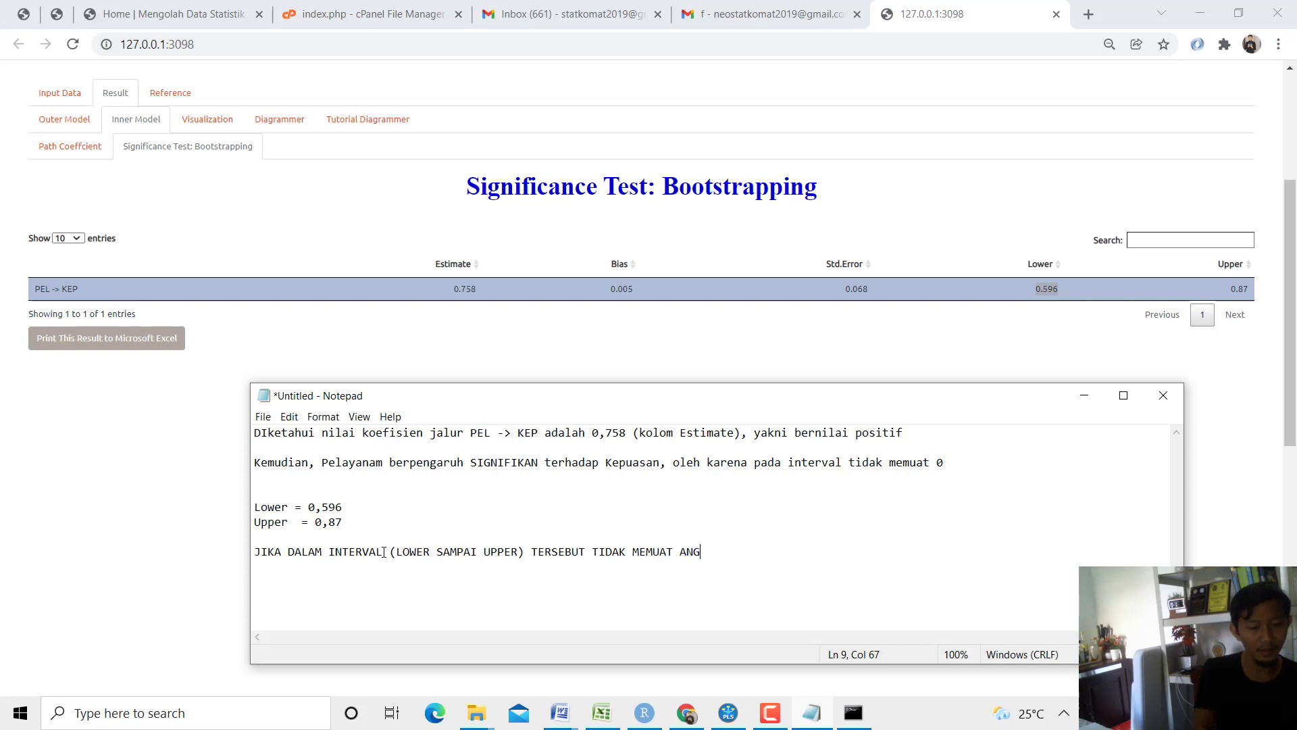
text(KA 0, ARTI)
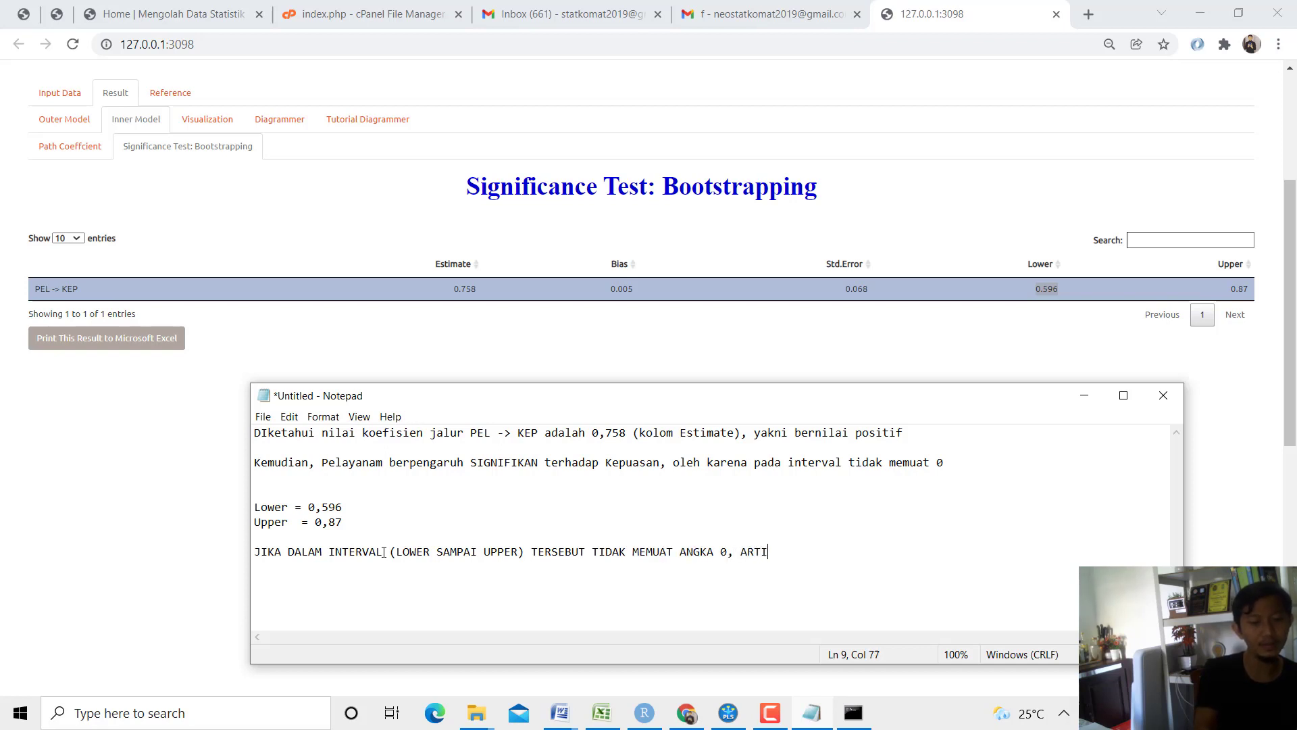
text(NYA PENGARUHNYA SIGNIFIKAN)
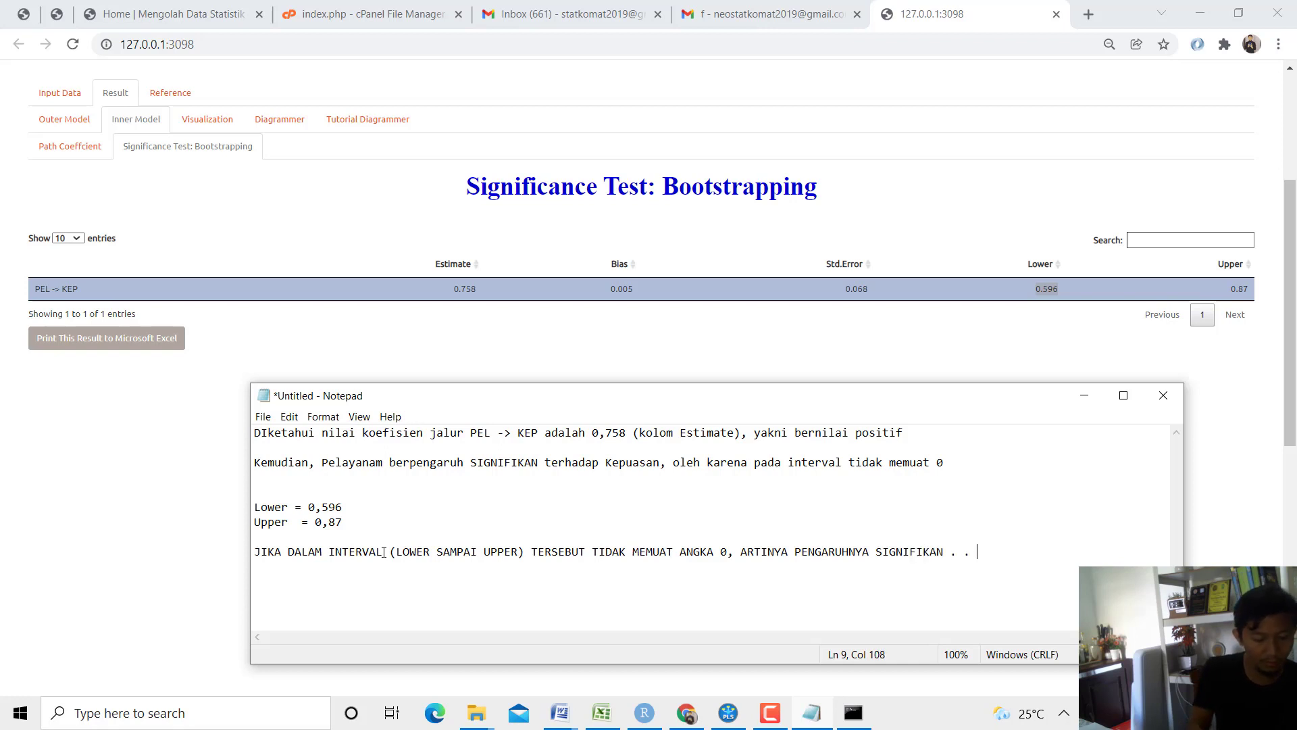
text( . .)
Write the interval range "0,596 MENUJU 0,87" as a separate paragraph below the significance rule.
key(Return)
key(Return)
text(0,)
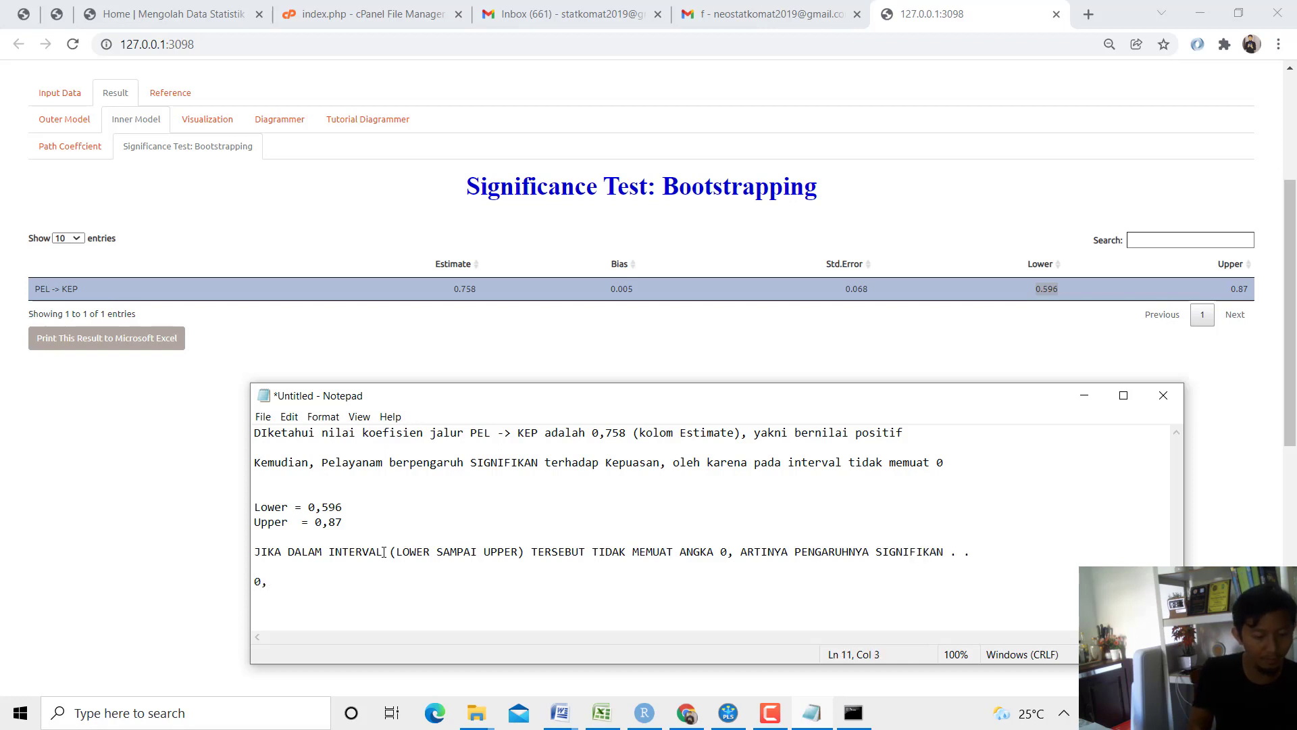
text(596 MEN)
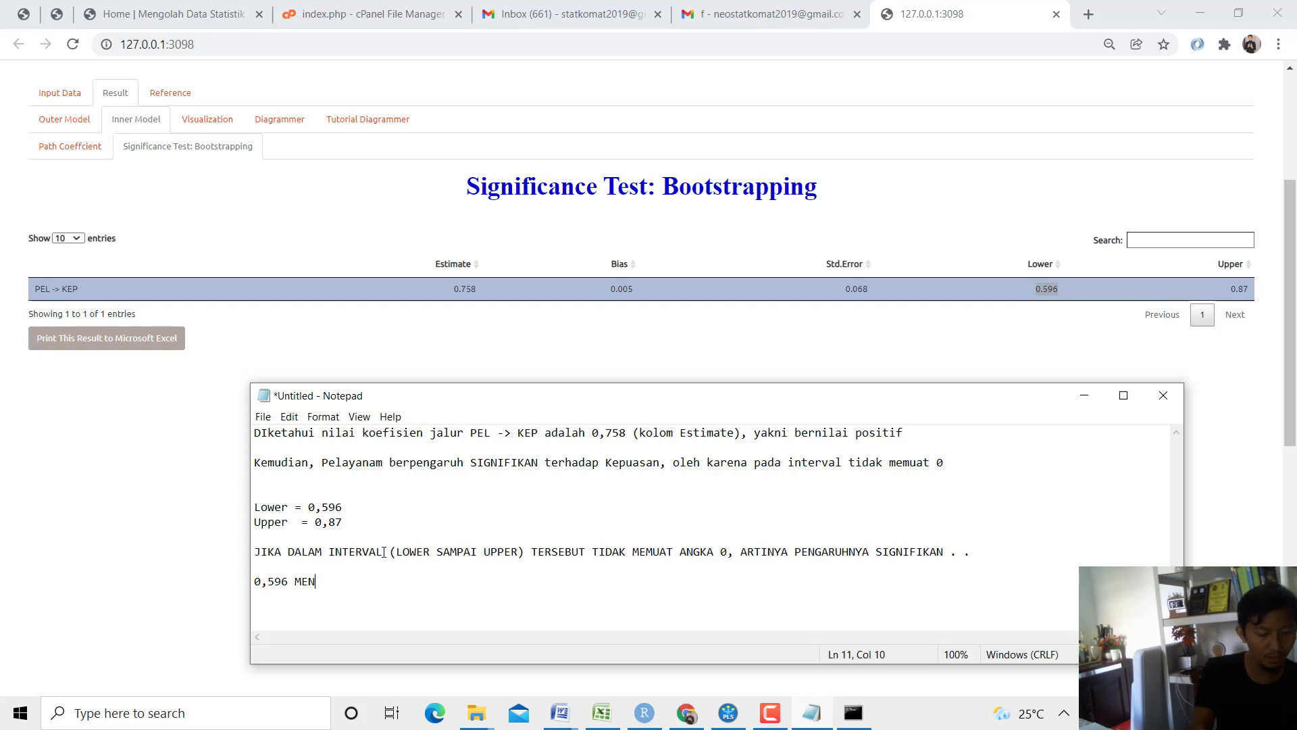
text(UJU 0,87)
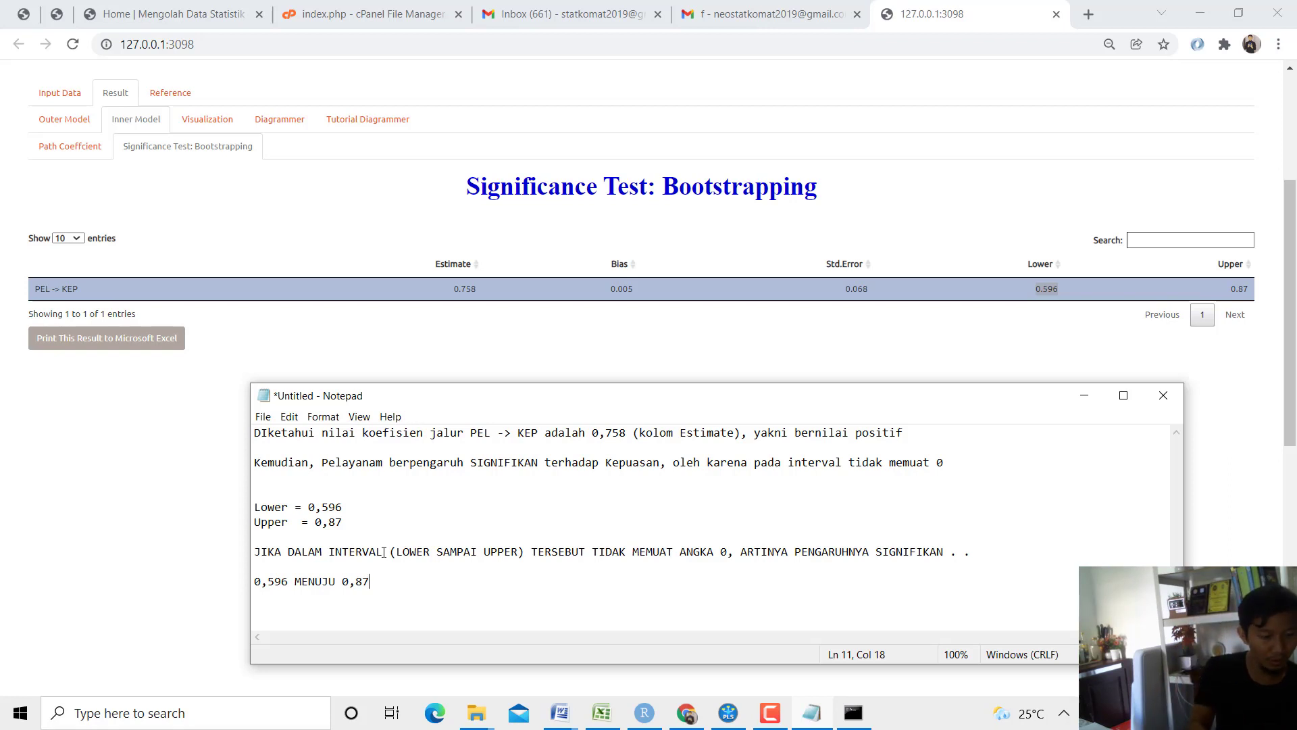
Add a contrasting example interval that contains zero on two lines: "LOWER = -0,424" and "UPPER = 0,76".
key(Return)
text(LOWER)
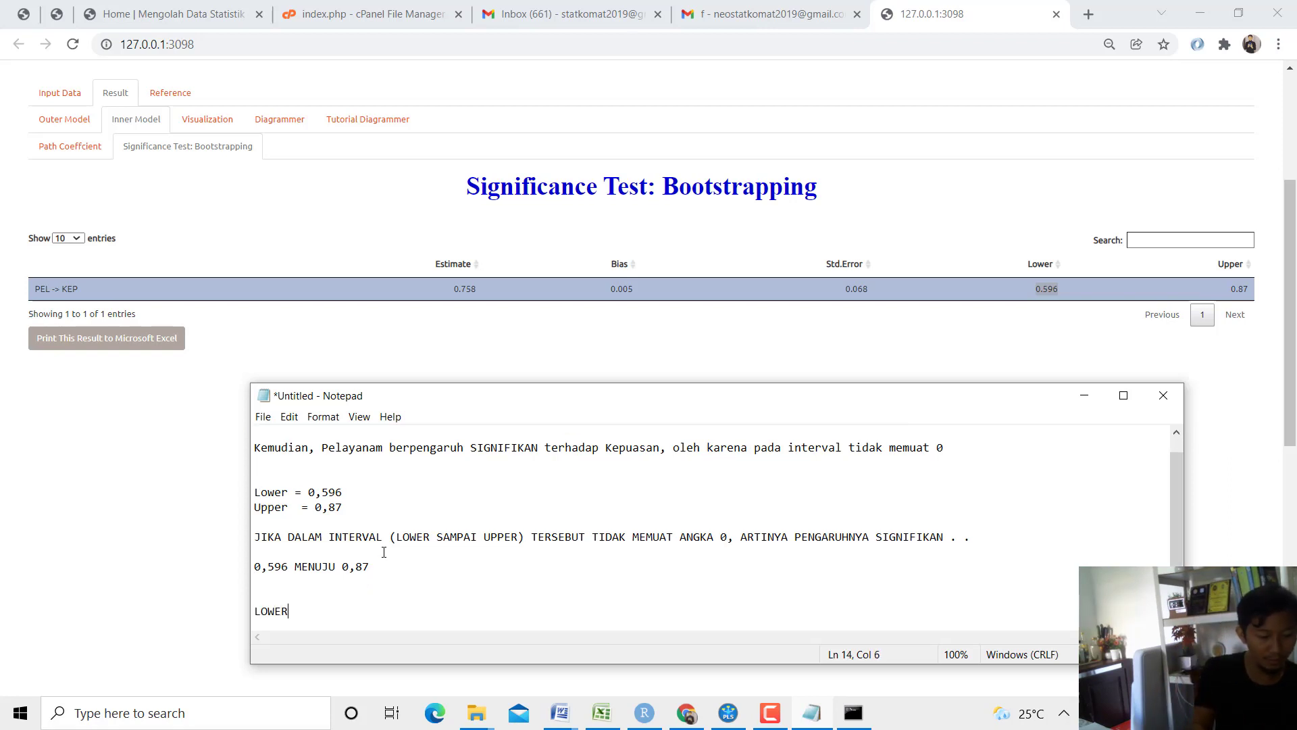
text( = 0)
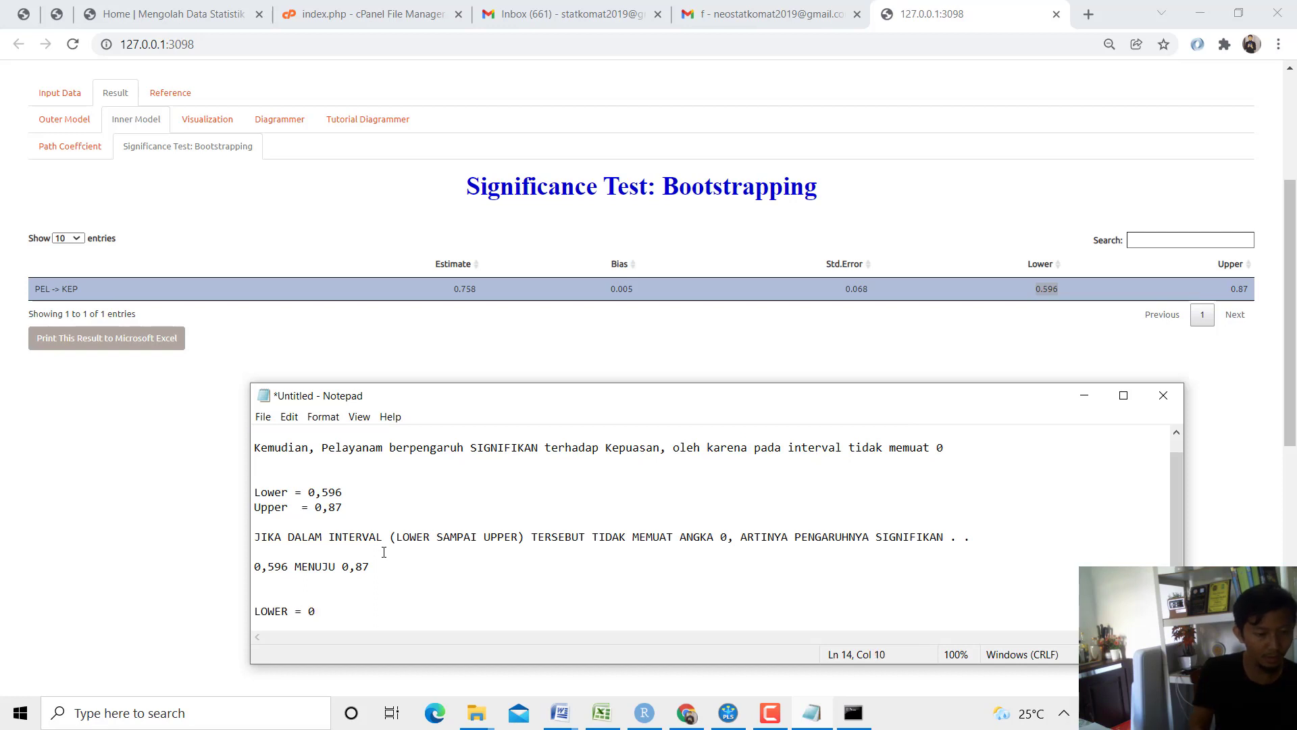
key(BackSpace)
text(-0,42)
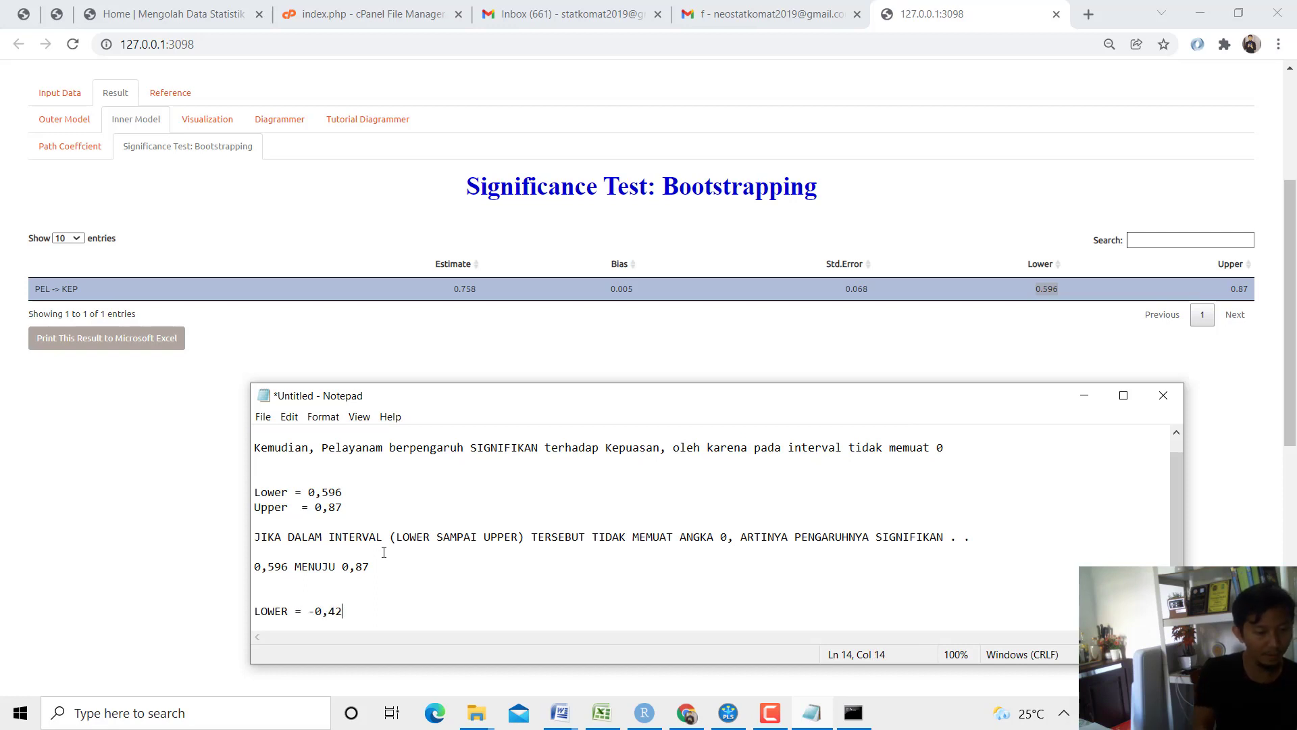
text(4)
key(Return)
text(UPPER )
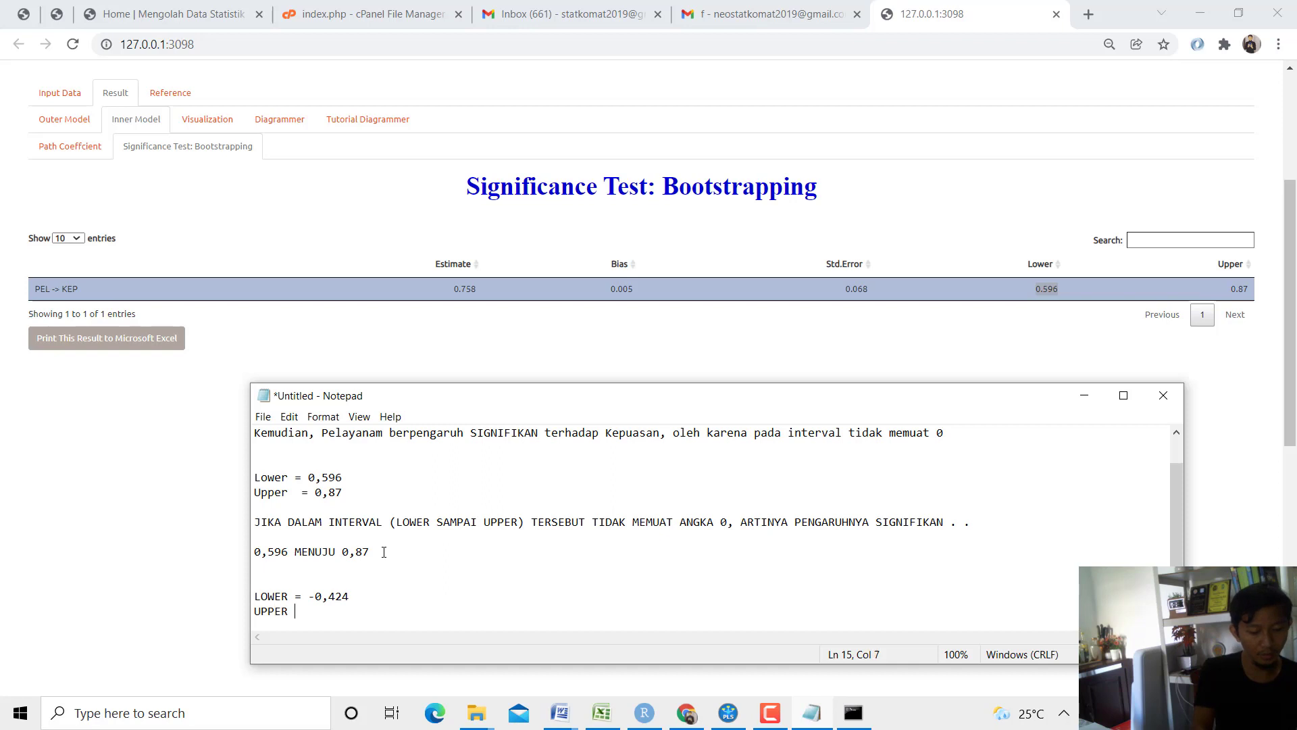
text(= 0,76)
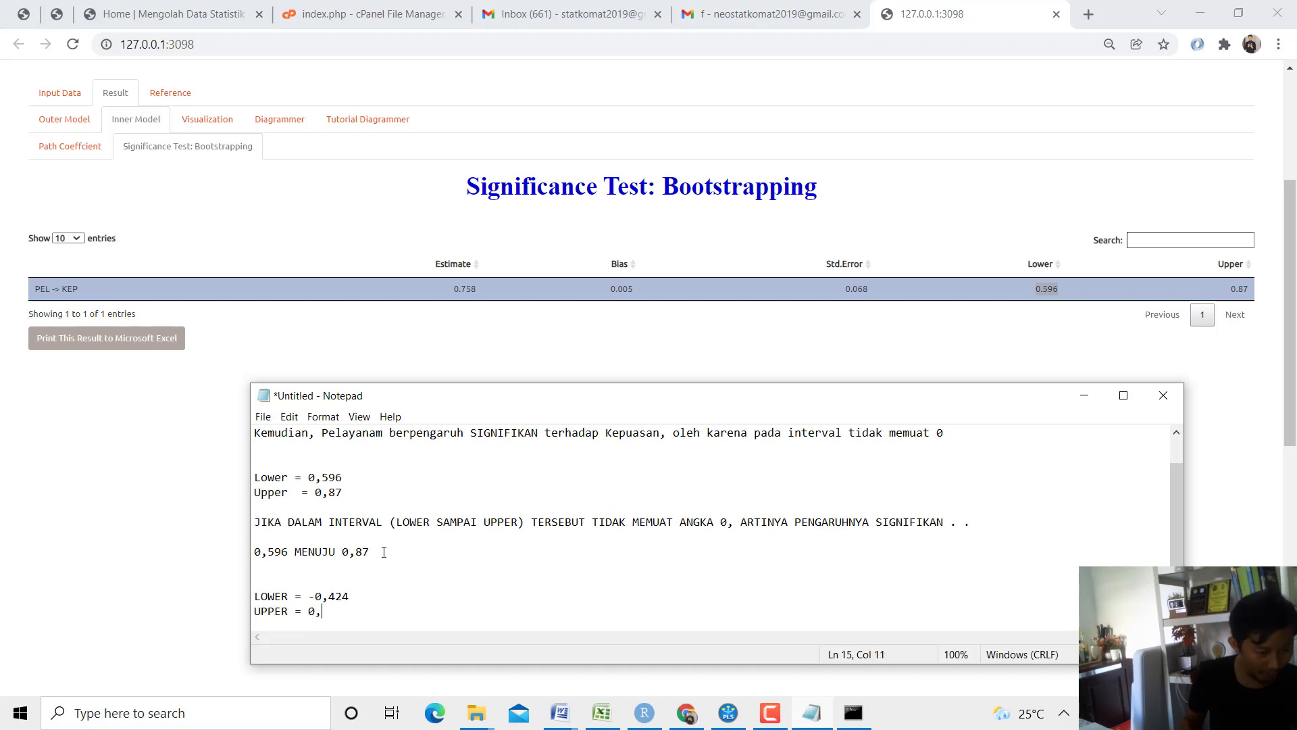
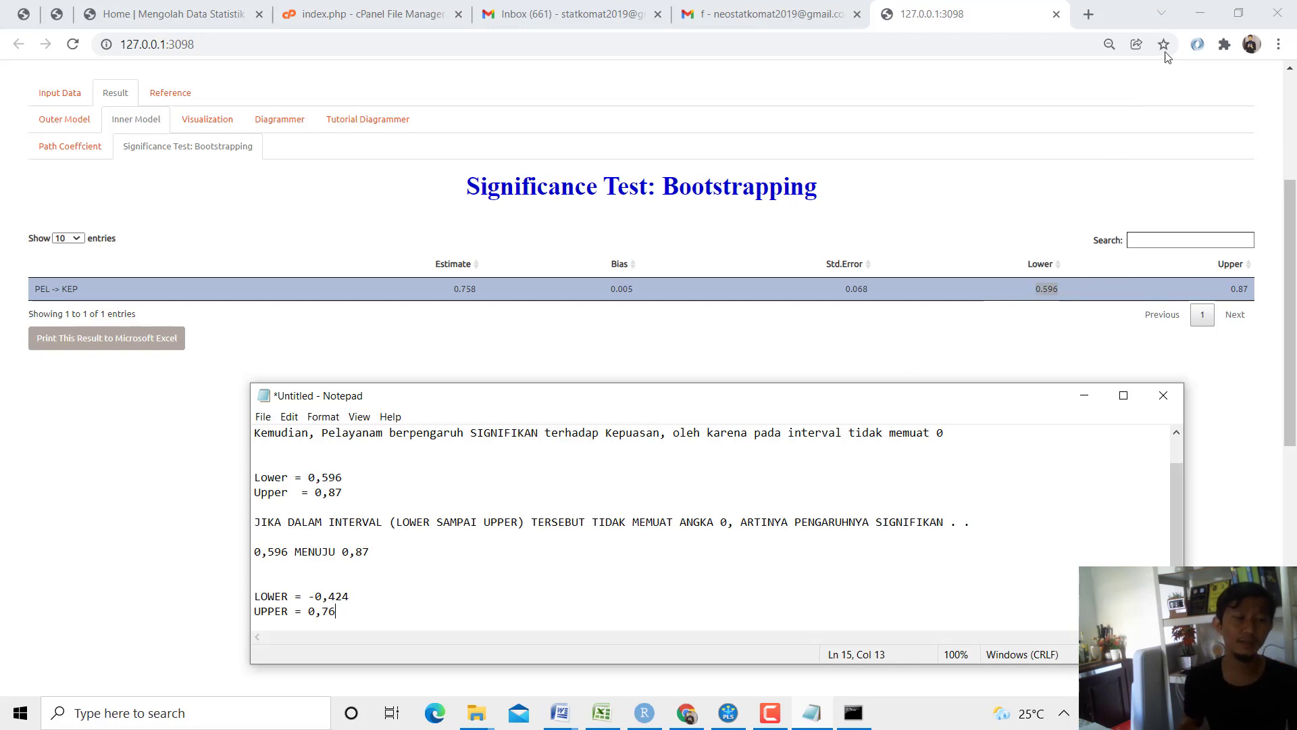
Return to the start of STATCAL's PLS-SEM page, and view the beginning of the kode R.Rmd notebook in RStudio.
click(897, 163)
scroll(896, 220, up, 2)
scroll(896, 220, up, 3)
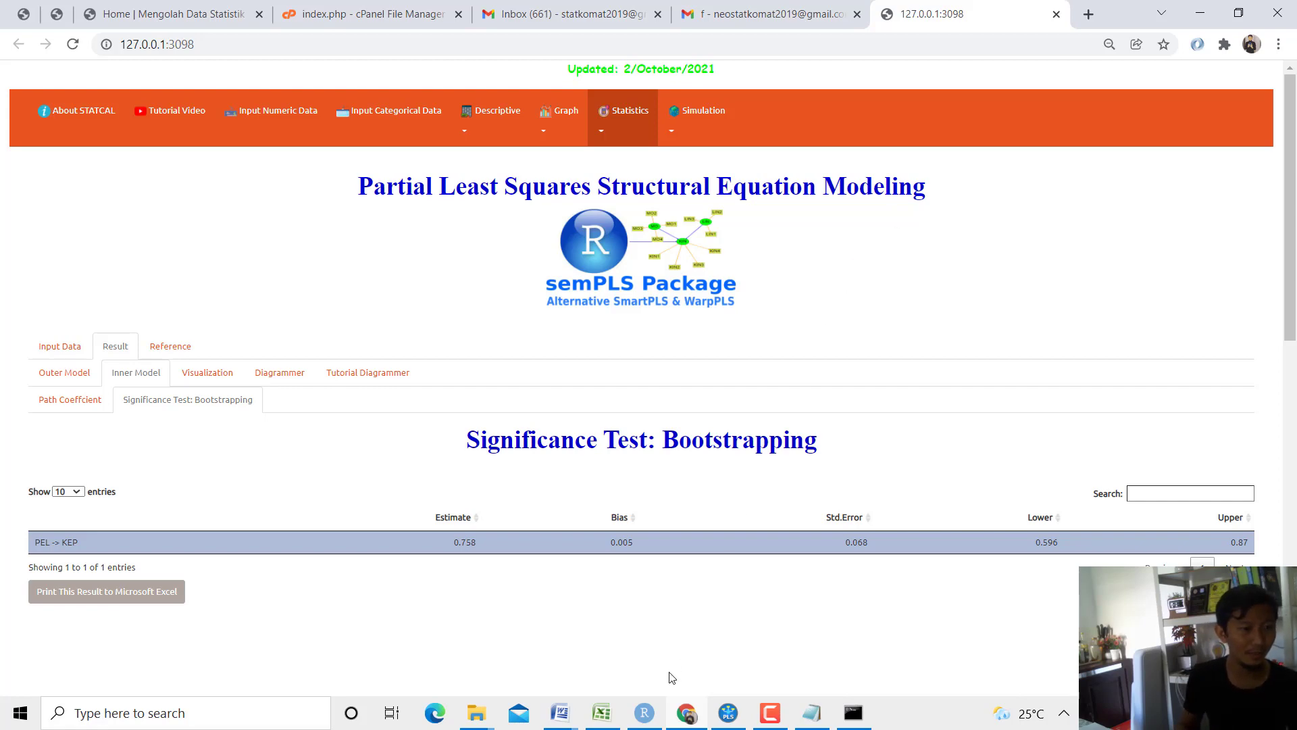
click(659, 714)
scroll(502, 399, up, 15)
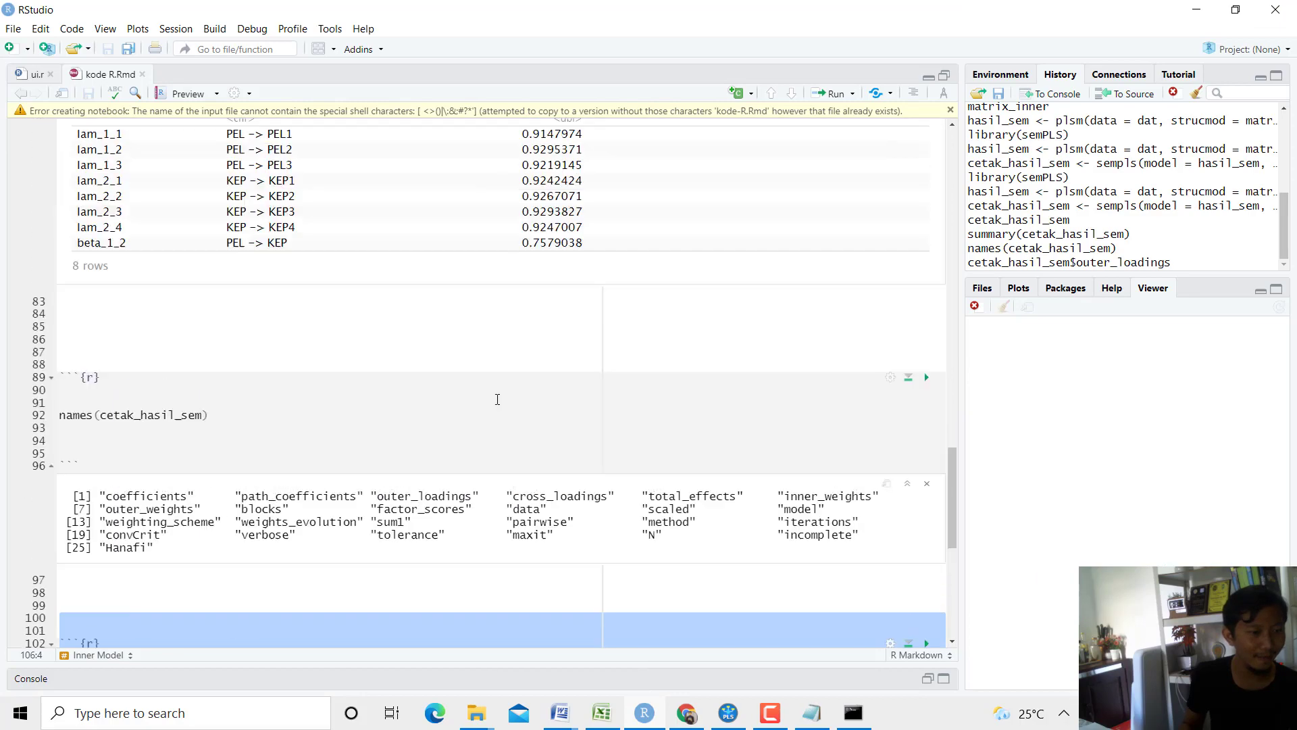
scroll(502, 399, up, 15)
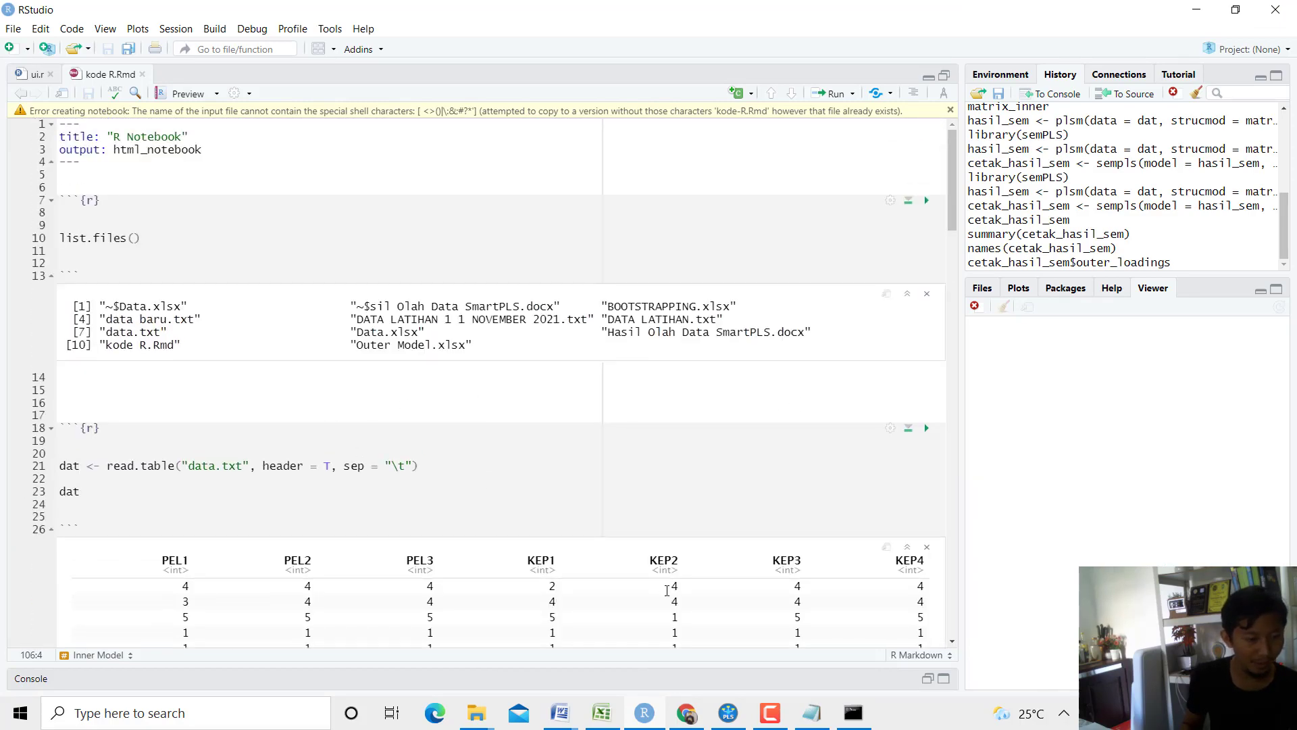
Switch to the Data workbook in Excel and examine the PEL1 to KEP4 data on Sheet1.
click(602, 712)
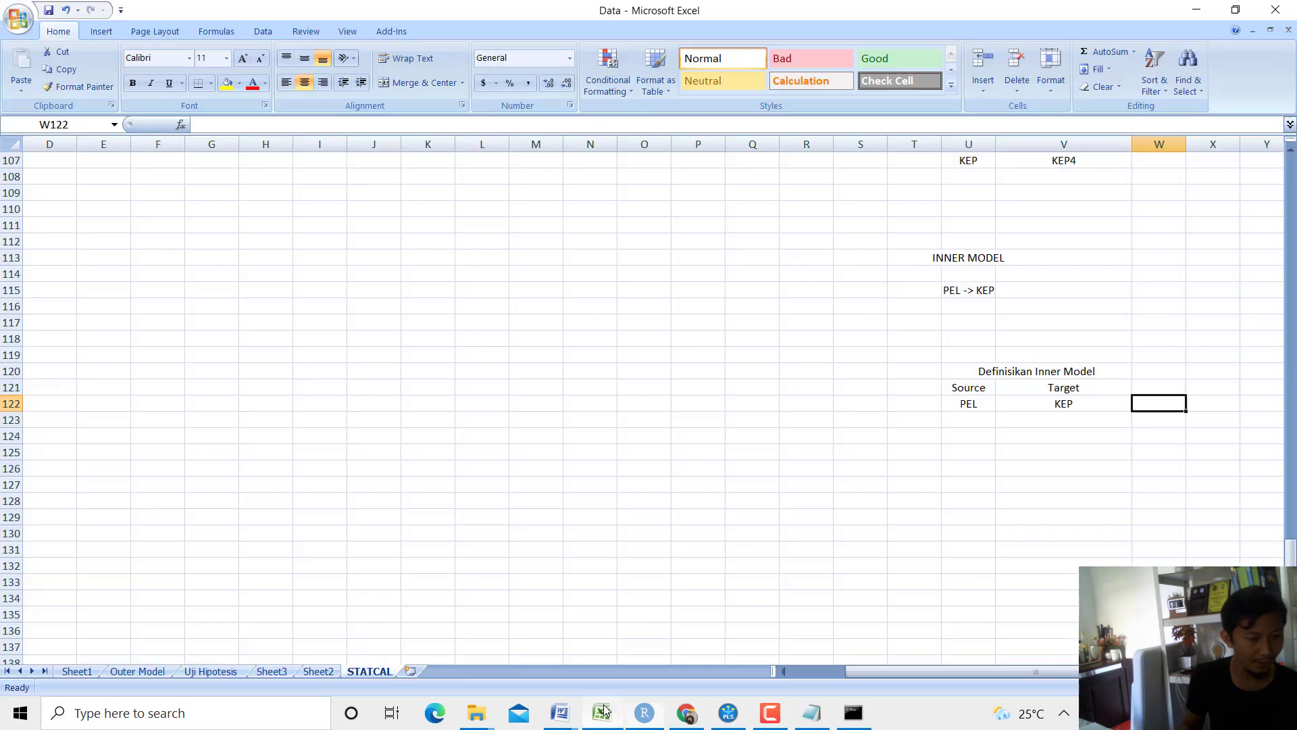
click(77, 671)
scroll(536, 337, up, 20)
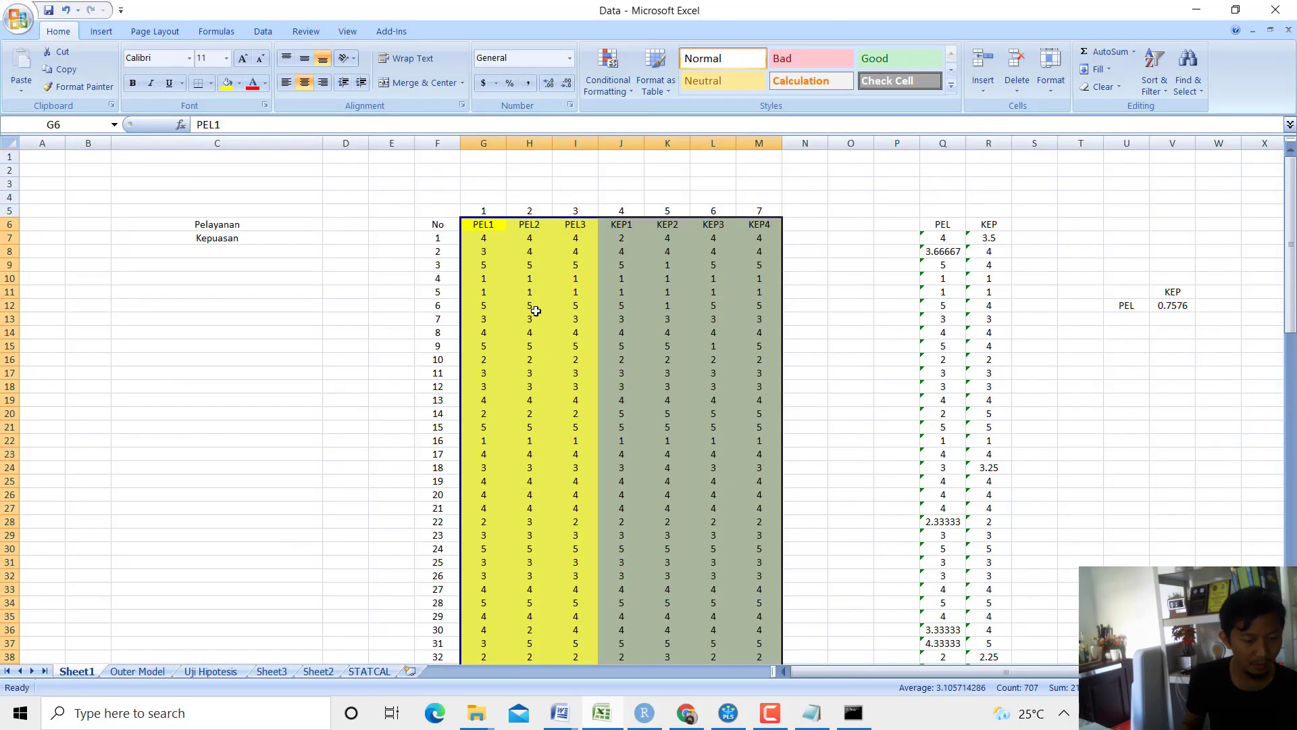
drag(493, 224, 713, 359)
Check the DATA PLS KU text file in the 2. Model Sederhana folder and return to the RStudio notebook.
click(492, 726)
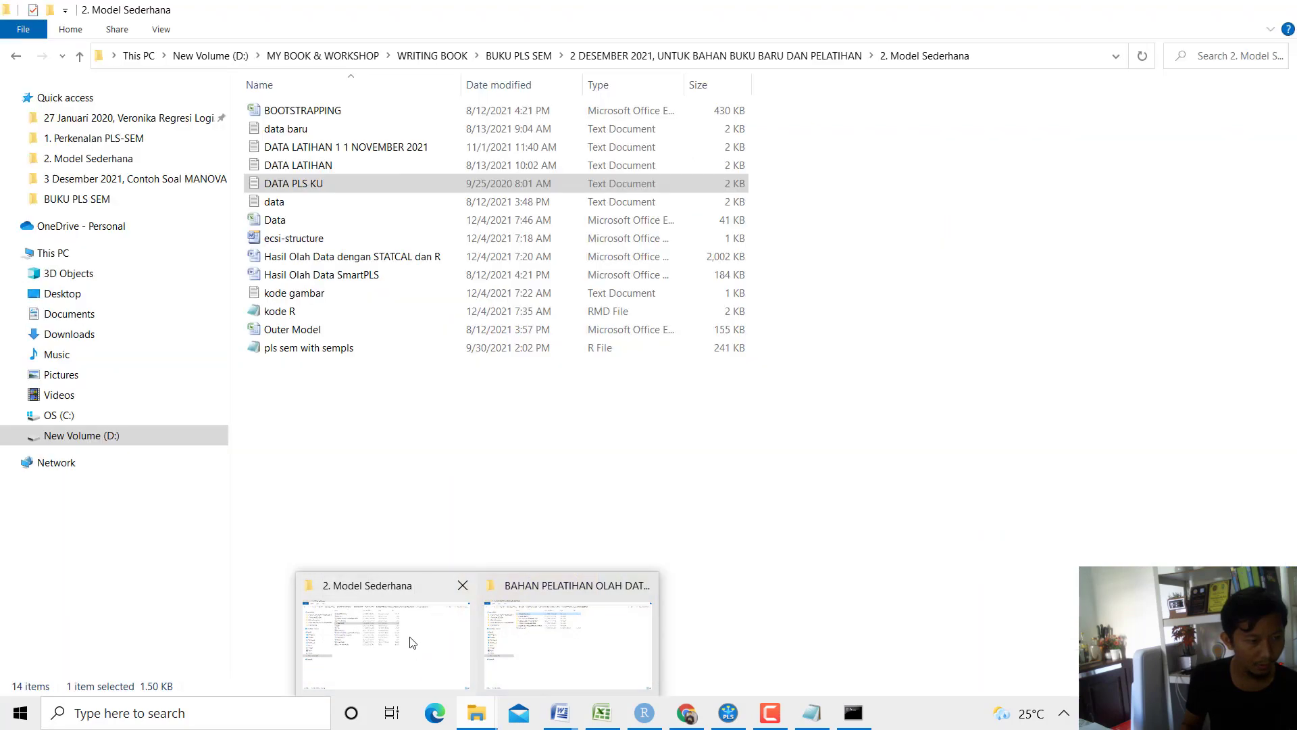
click(425, 645)
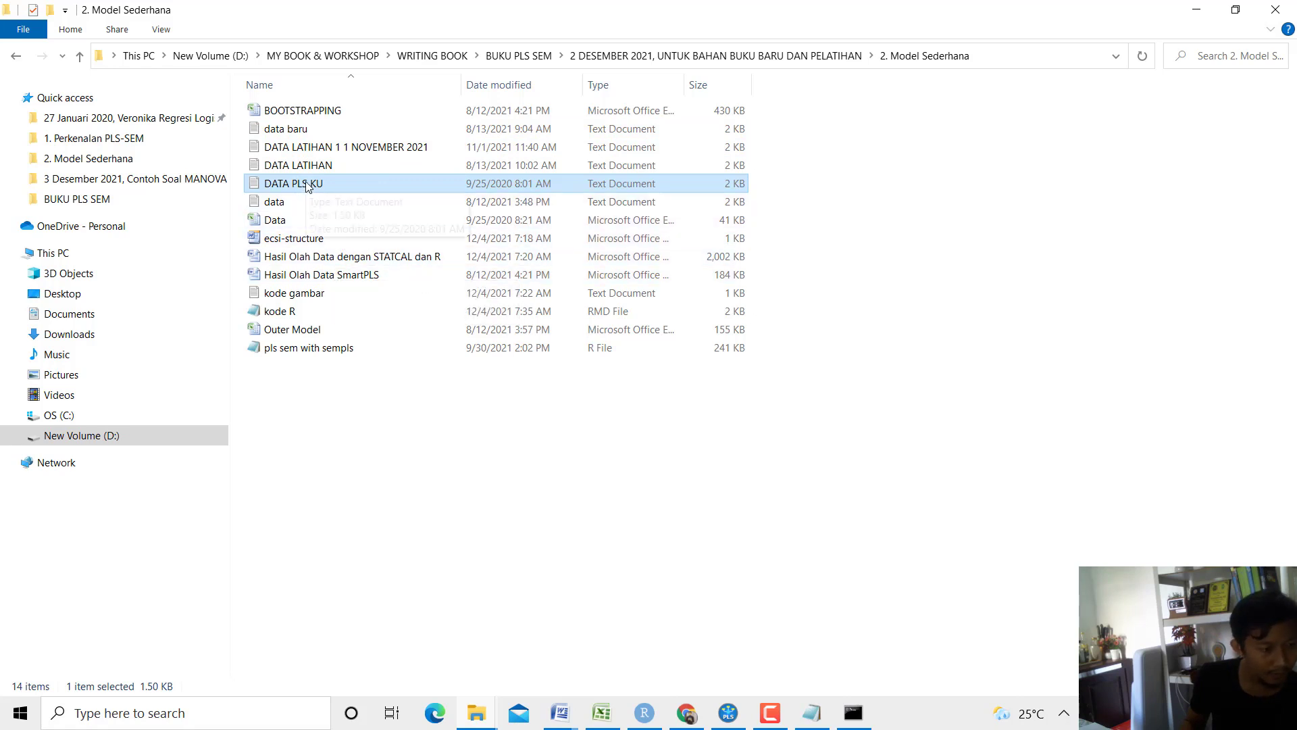
click(645, 711)
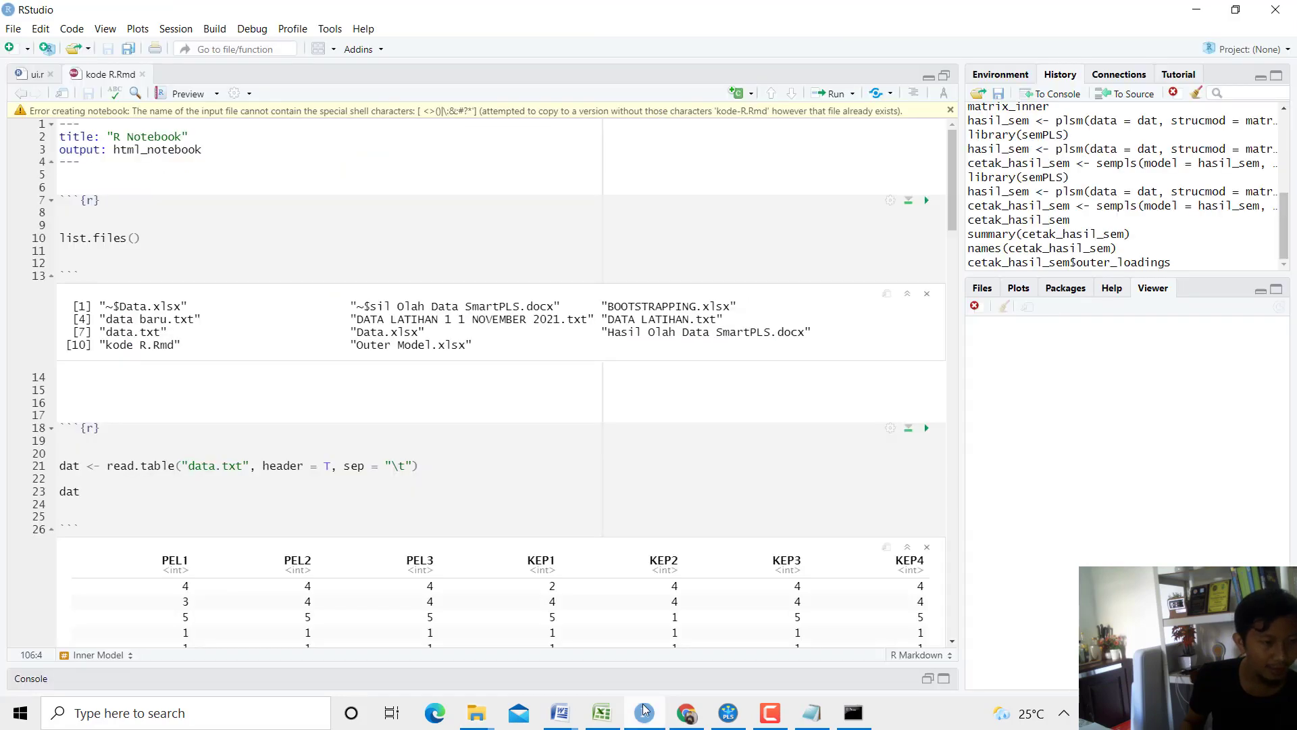
Inspect the contents of the data text file in the 2. Model Sederhana folder, and close it.
click(644, 711)
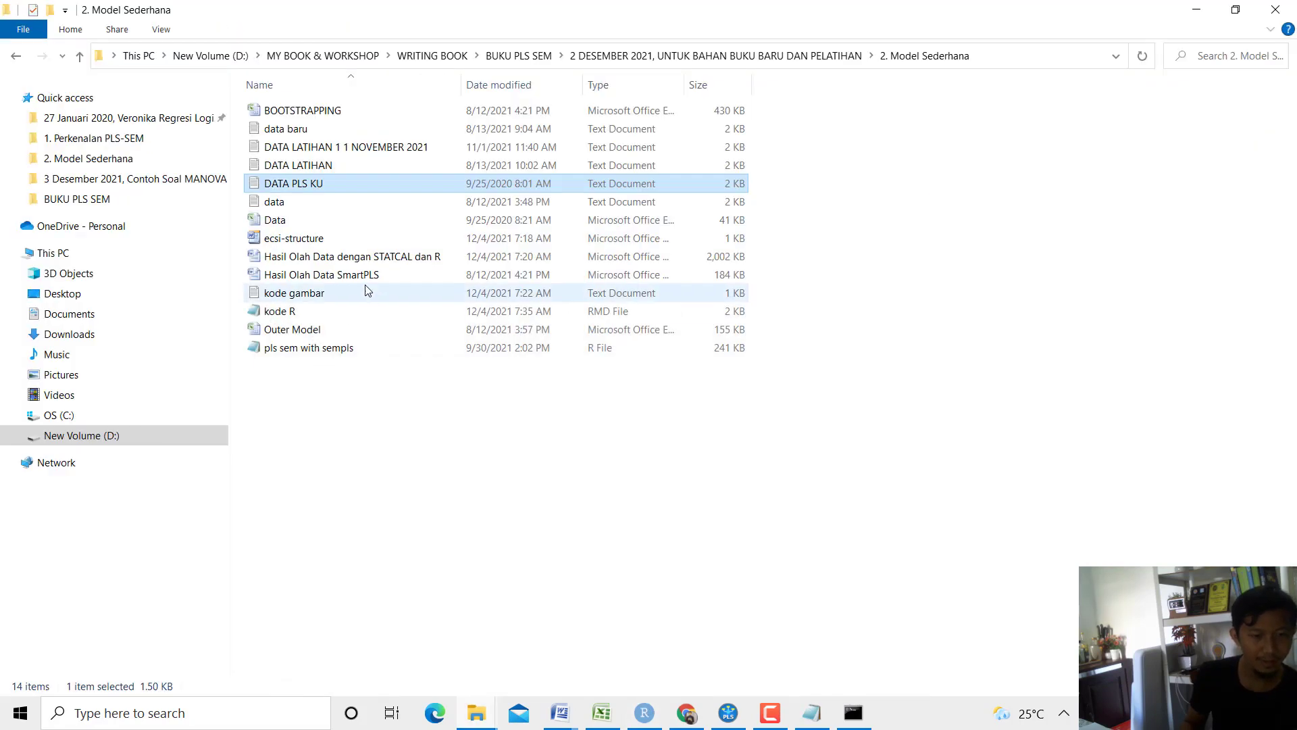
click(275, 202)
double_click(275, 202)
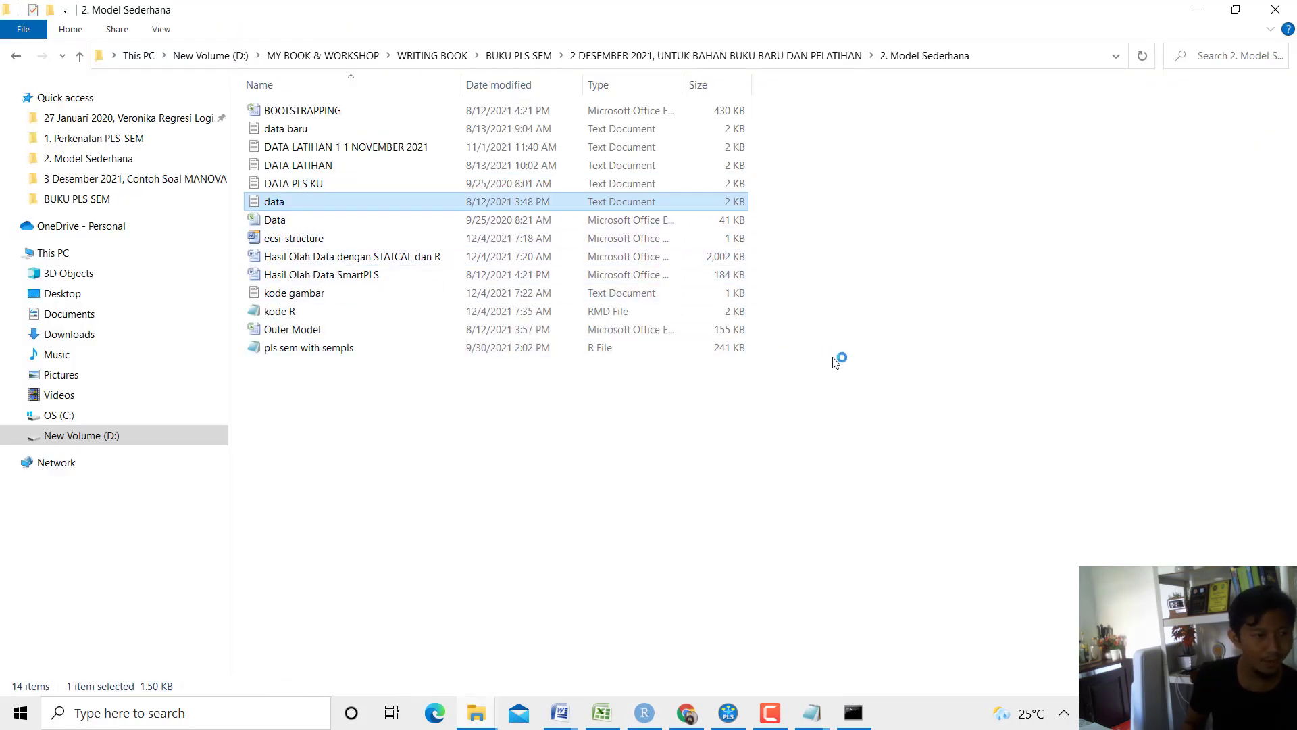
click(1196, 383)
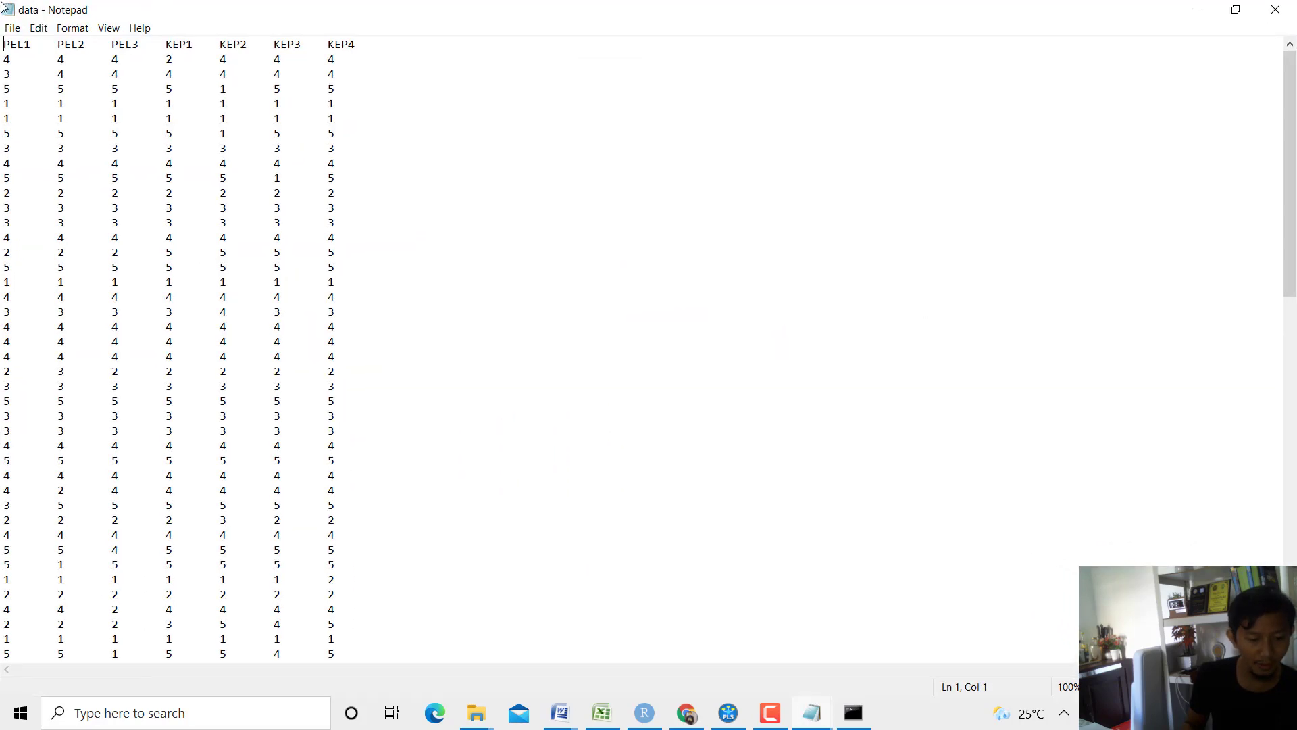
click(1275, 9)
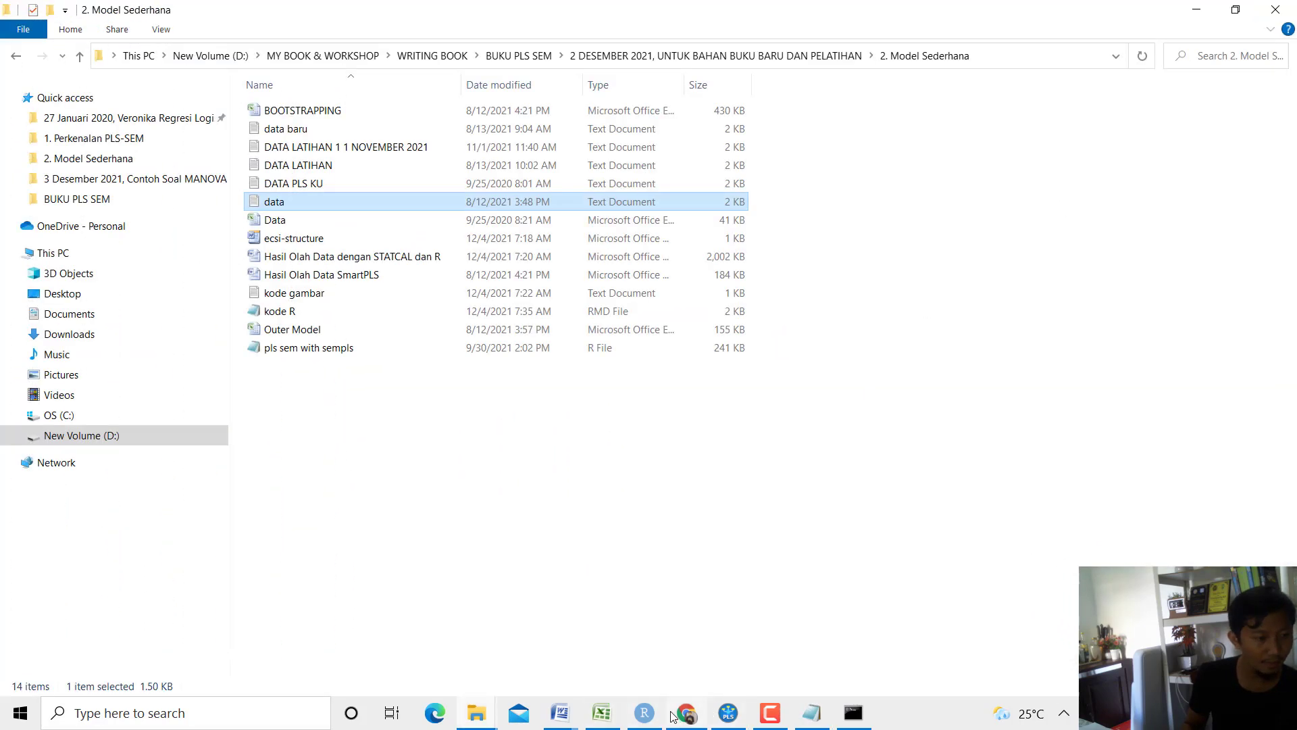
Switch back to RStudio and run the chunk that reads data.txt into dat as tab-separated data with a header.
click(645, 713)
scroll(481, 397, down, 4)
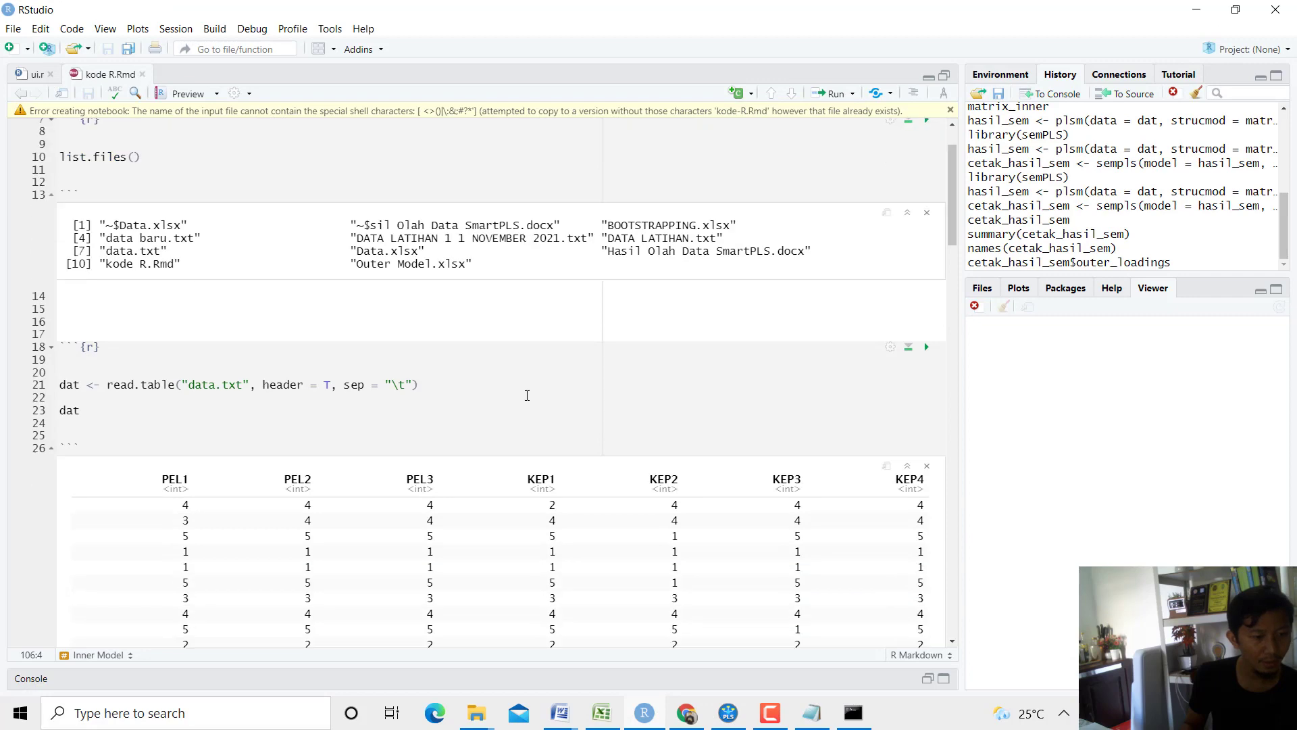
drag(126, 305, 60, 291)
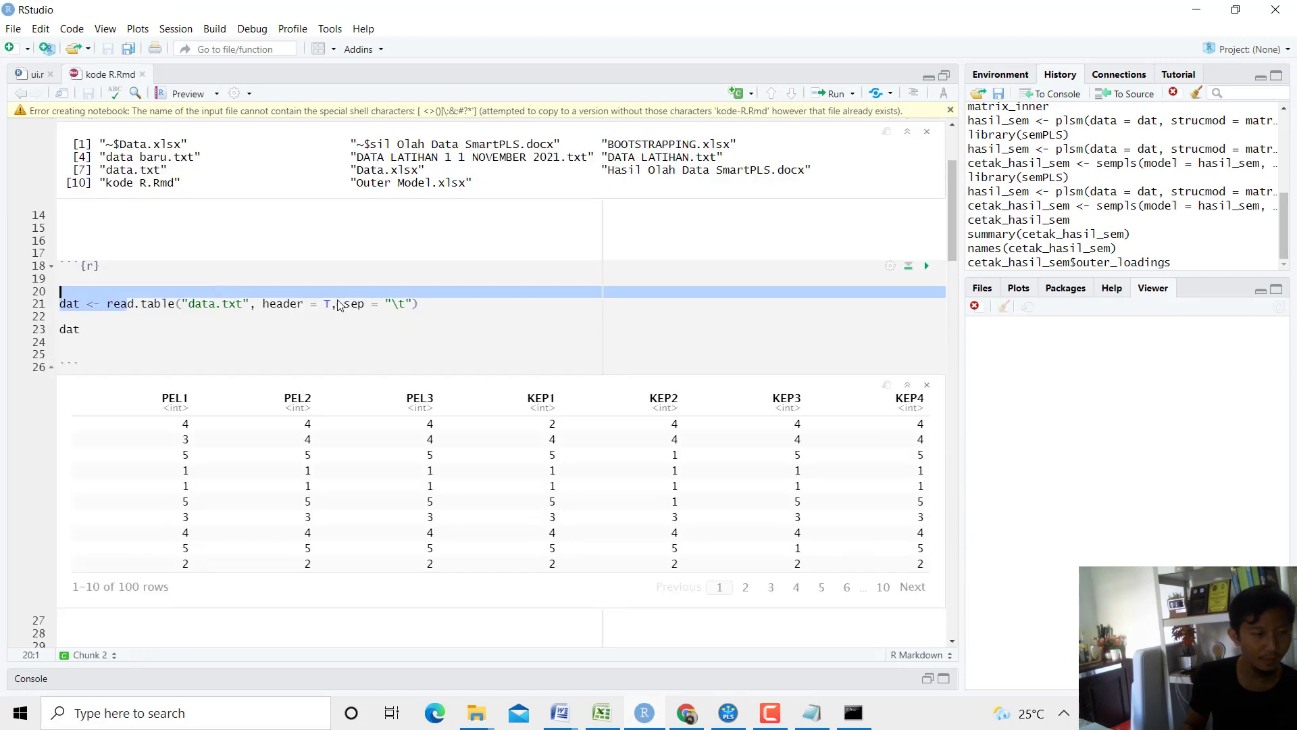
click(929, 270)
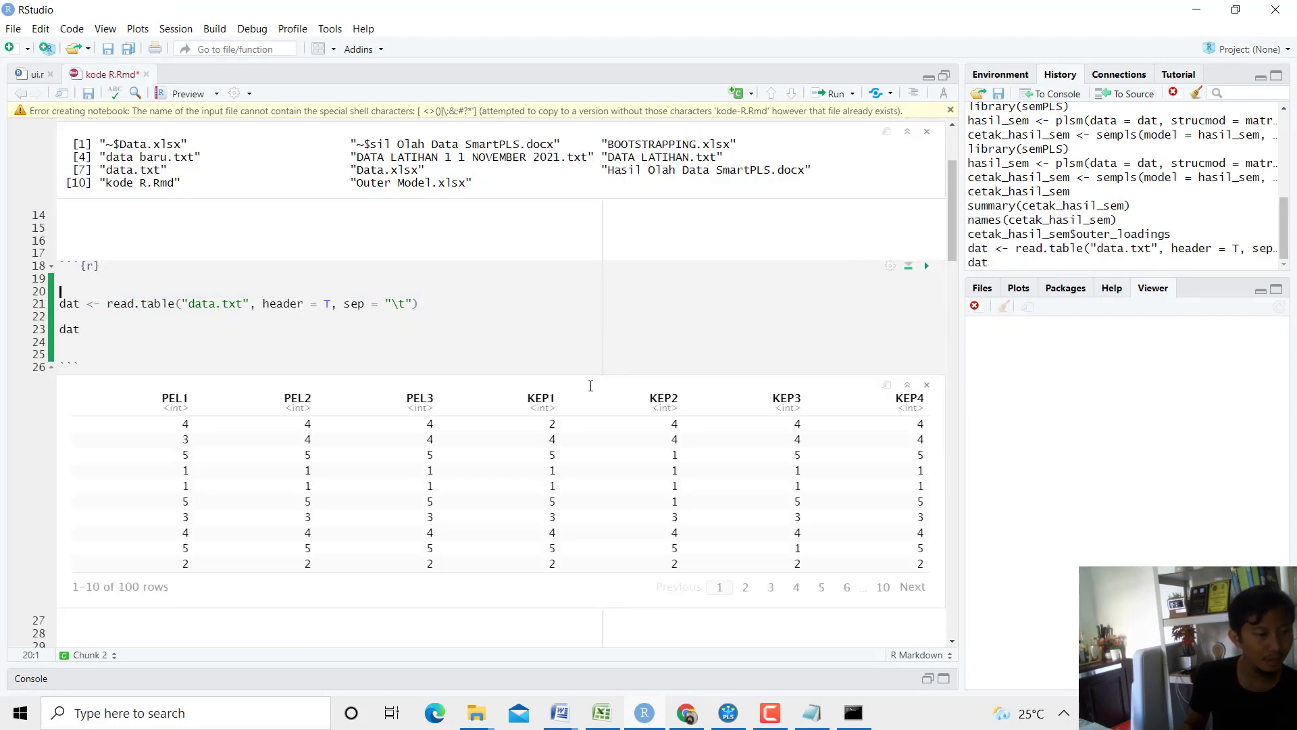
Review the Outer Model code that binds source_OM and target_OM into matrix_outer, and run that chunk.
scroll(591, 436, down, 8)
scroll(447, 427, down, 3)
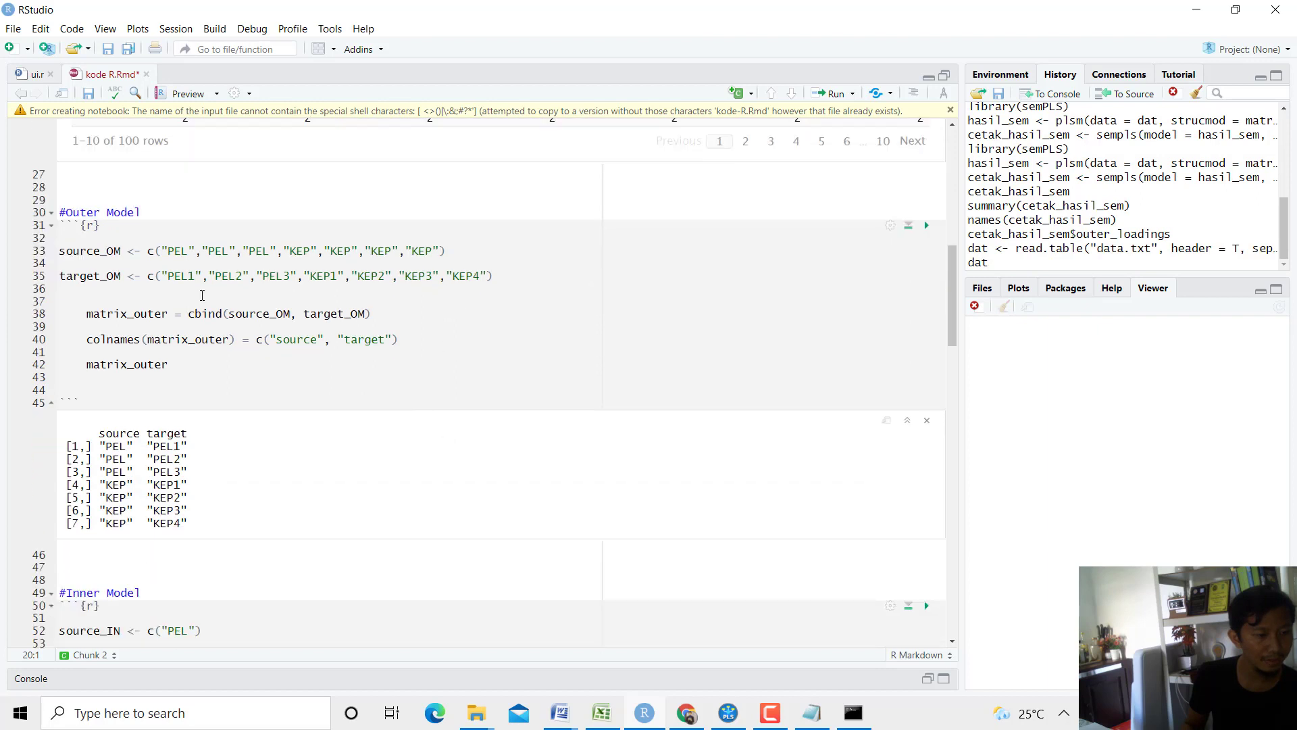
drag(140, 213, 65, 213)
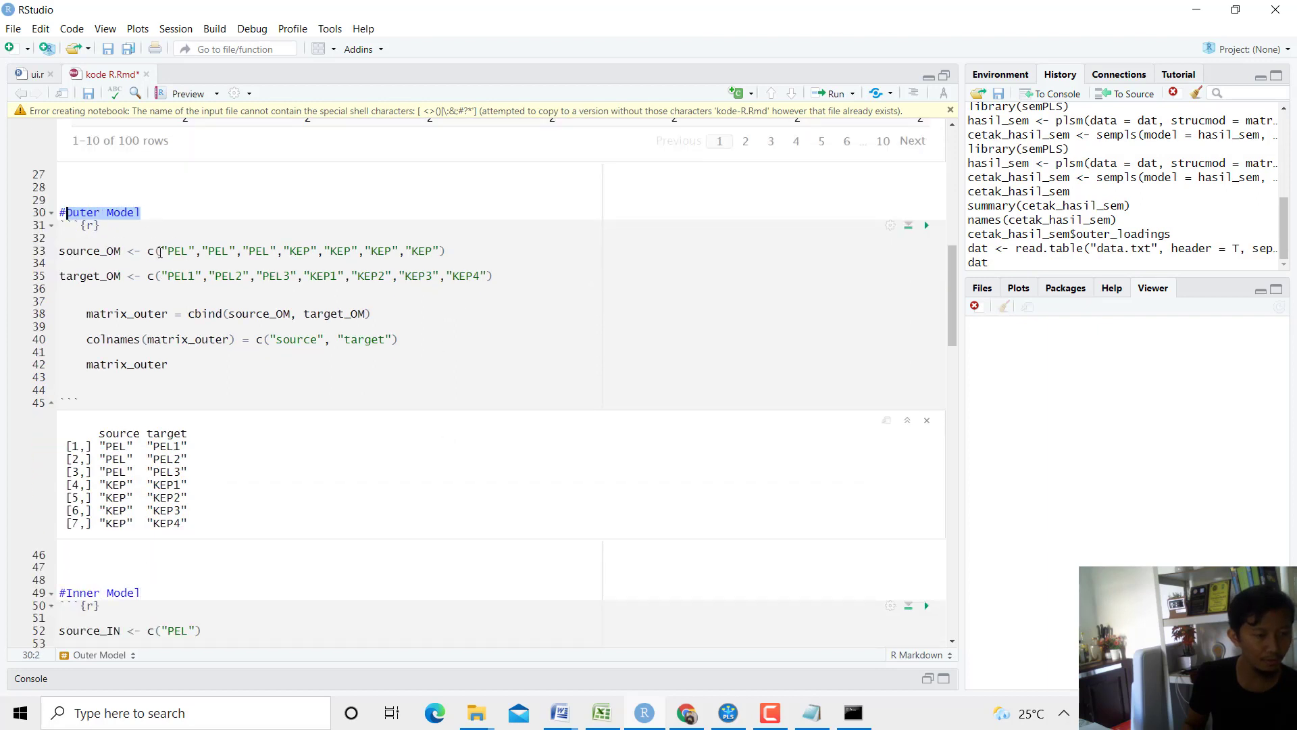
click(119, 190)
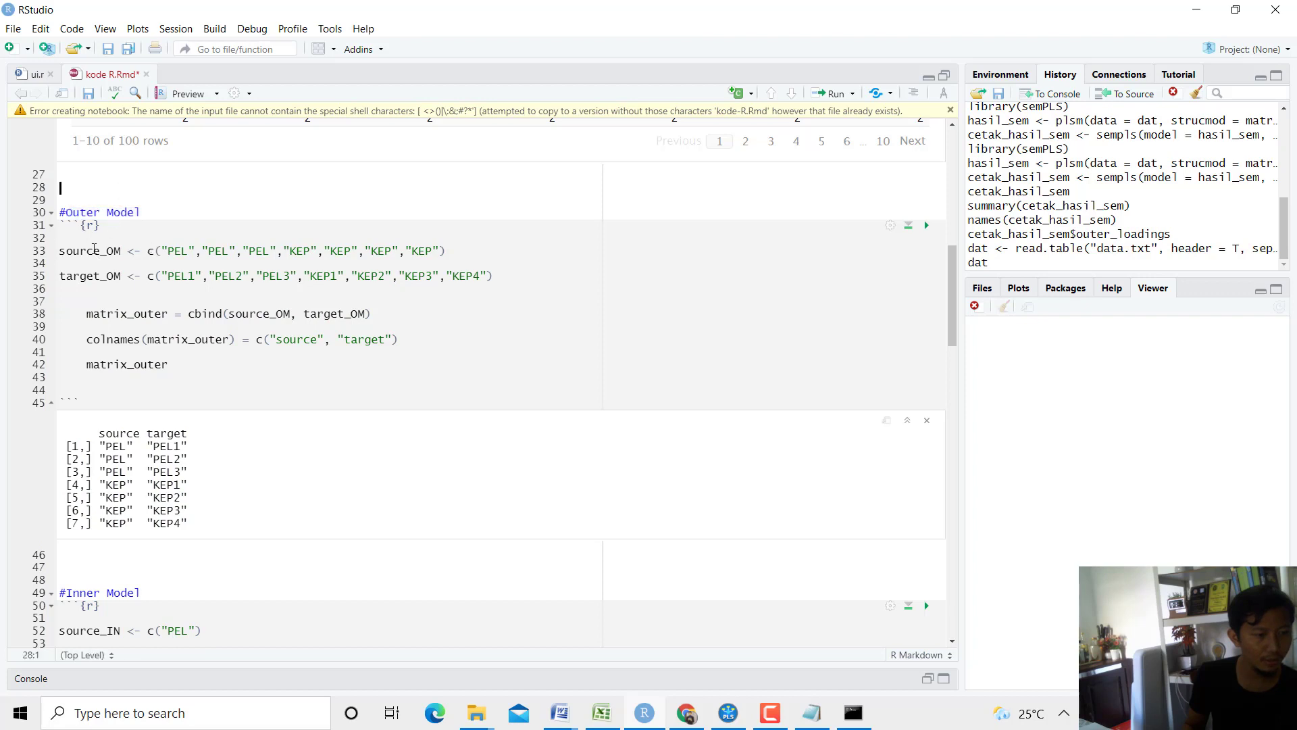
drag(70, 256, 171, 255)
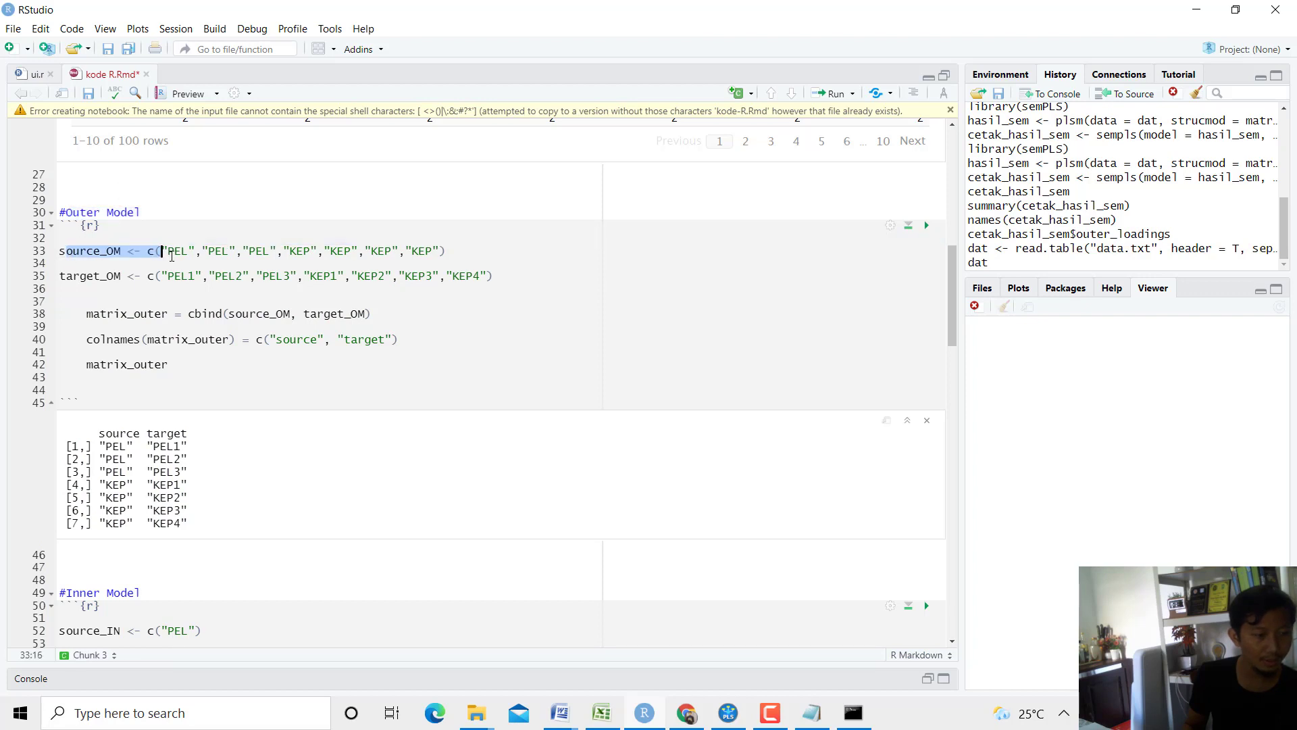
drag(80, 276, 249, 314)
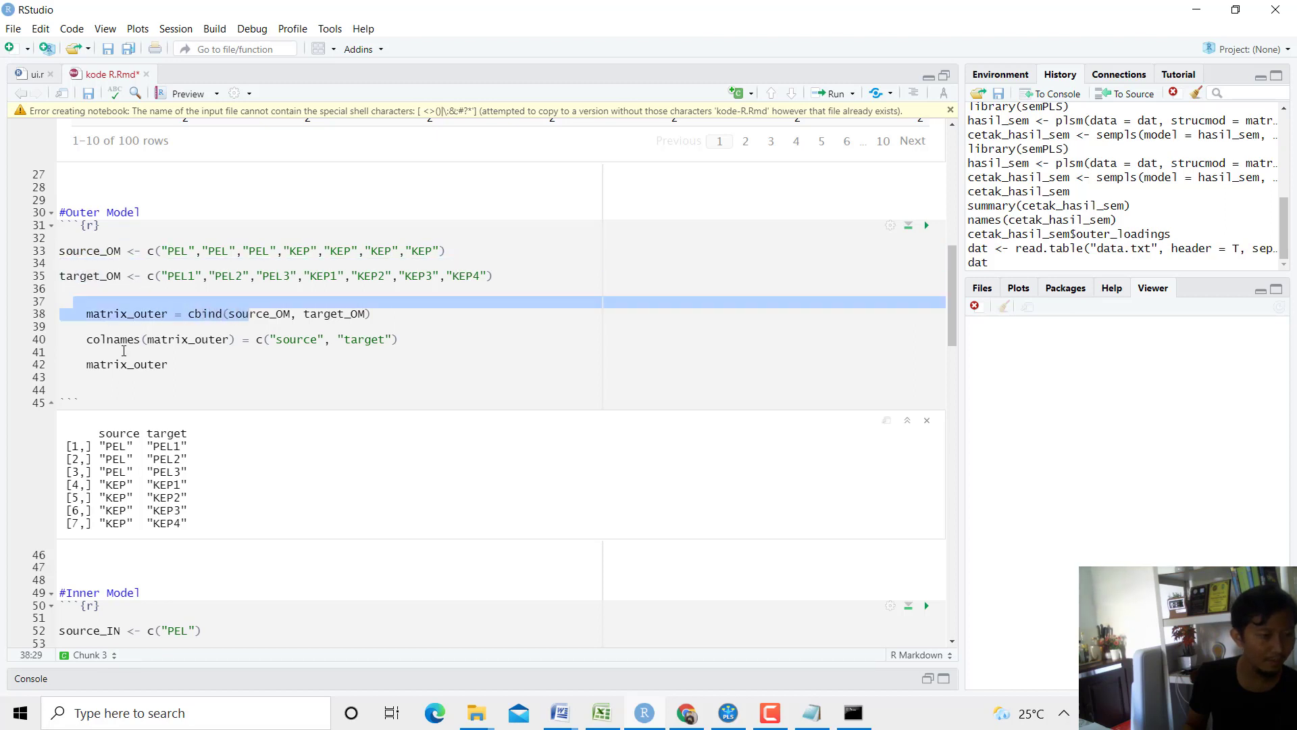
drag(174, 371, 61, 238)
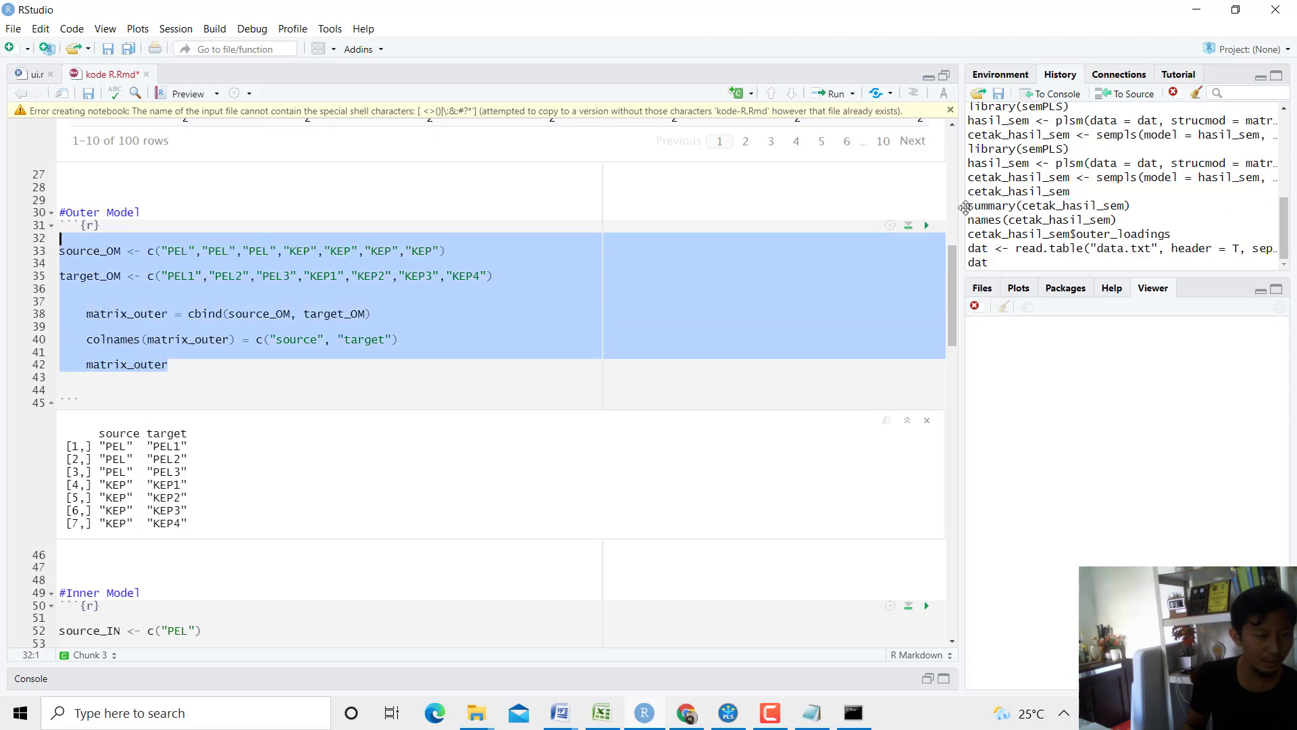
click(926, 227)
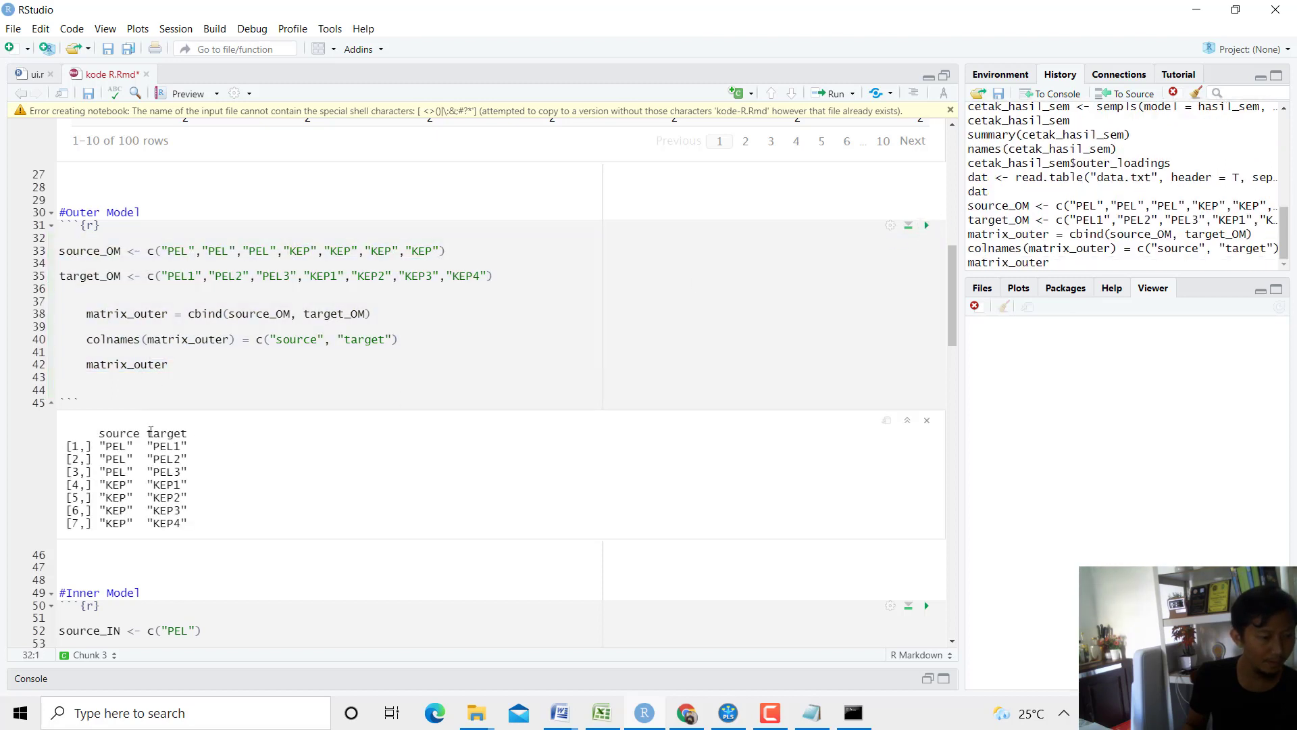
Examine the source and target columns of the matrix_outer output, pairing each construct with its indicators.
drag(141, 433, 174, 477)
scroll(150, 405, down, 1)
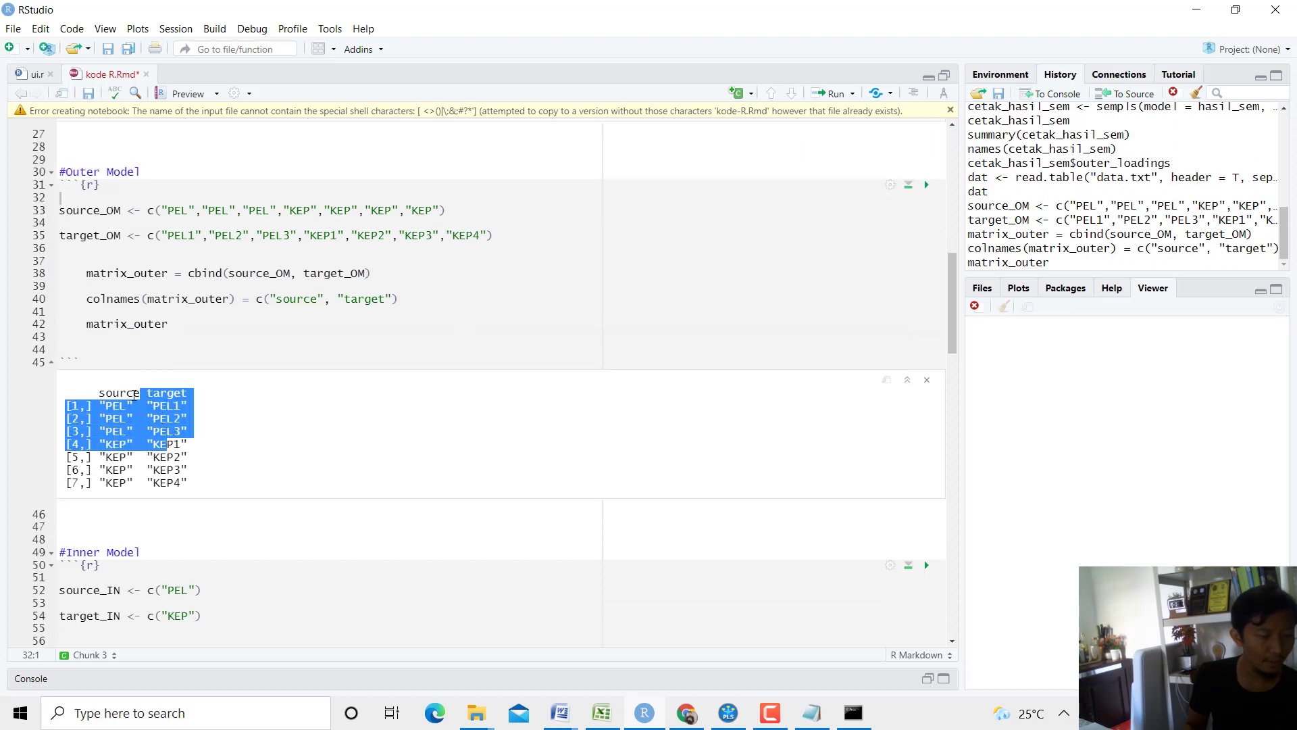
click(135, 395)
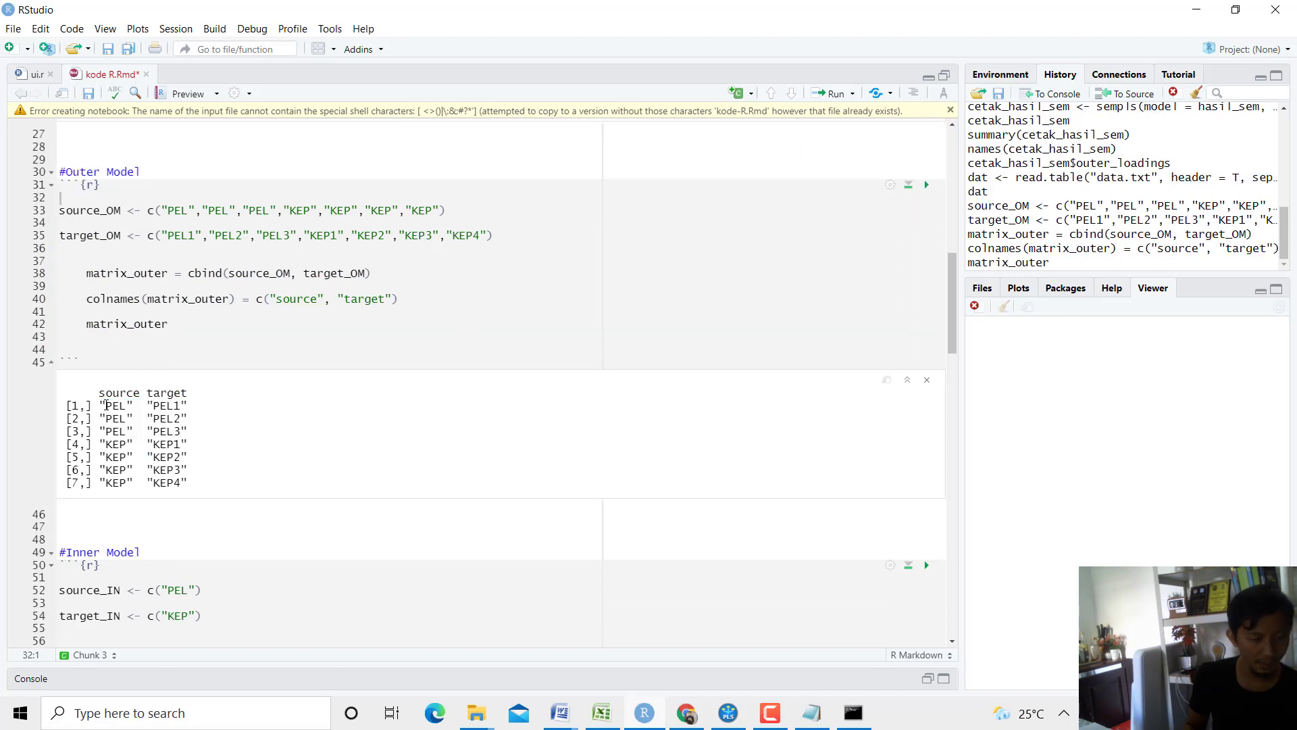
double_click(110, 405)
drag(167, 405, 179, 419)
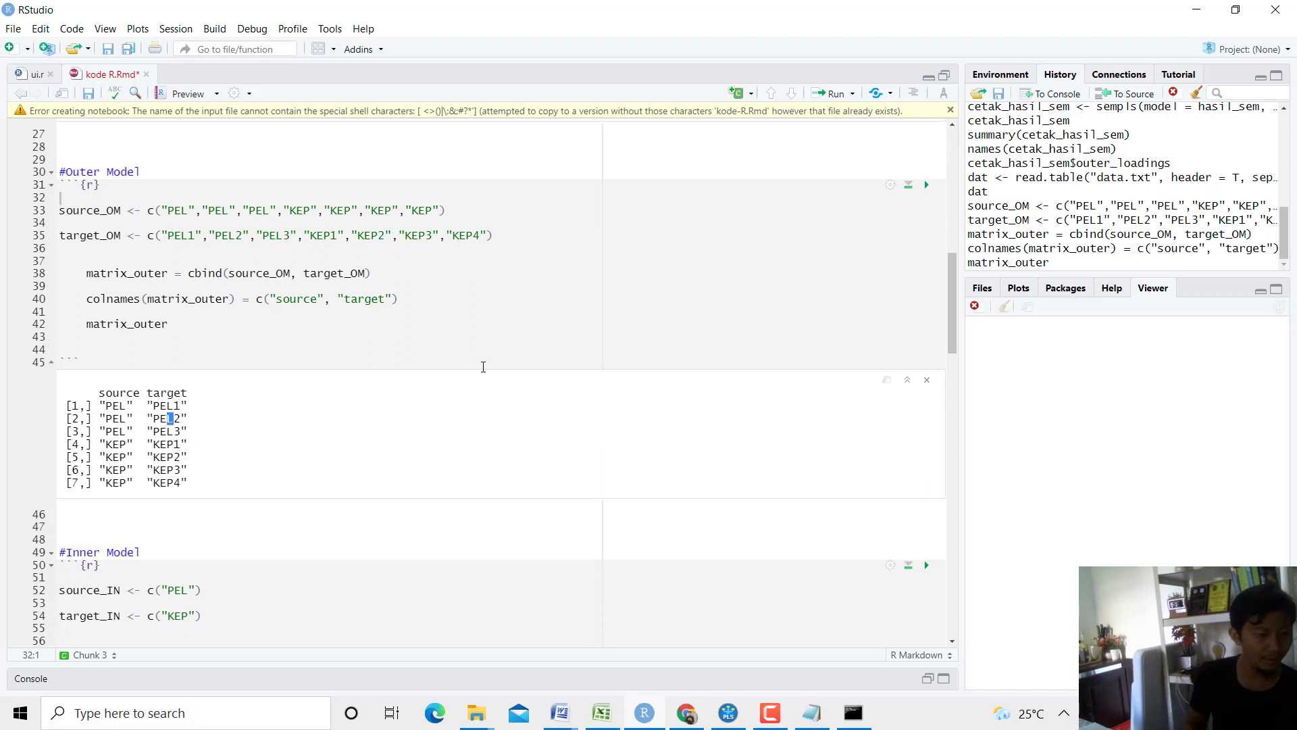
Run the Inner Model chunk that builds matrix_inner, and check the source and target in its output.
scroll(483, 367, down, 5)
click(926, 362)
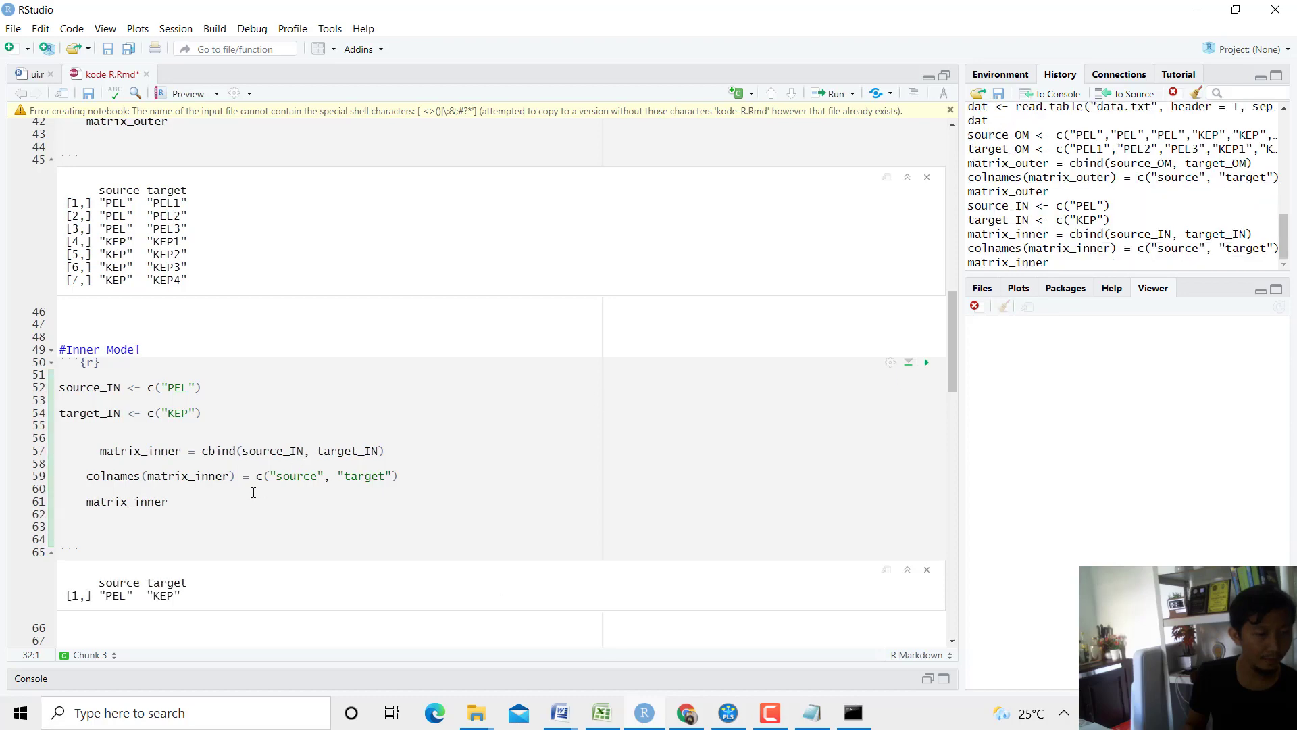
scroll(254, 493, down, 3)
drag(108, 473, 167, 473)
Run the semPLS chunk that builds hasil_sem with plsm and estimates cetak_hasil_sem with the "centroid" weighting scheme.
scroll(172, 476, down, 4)
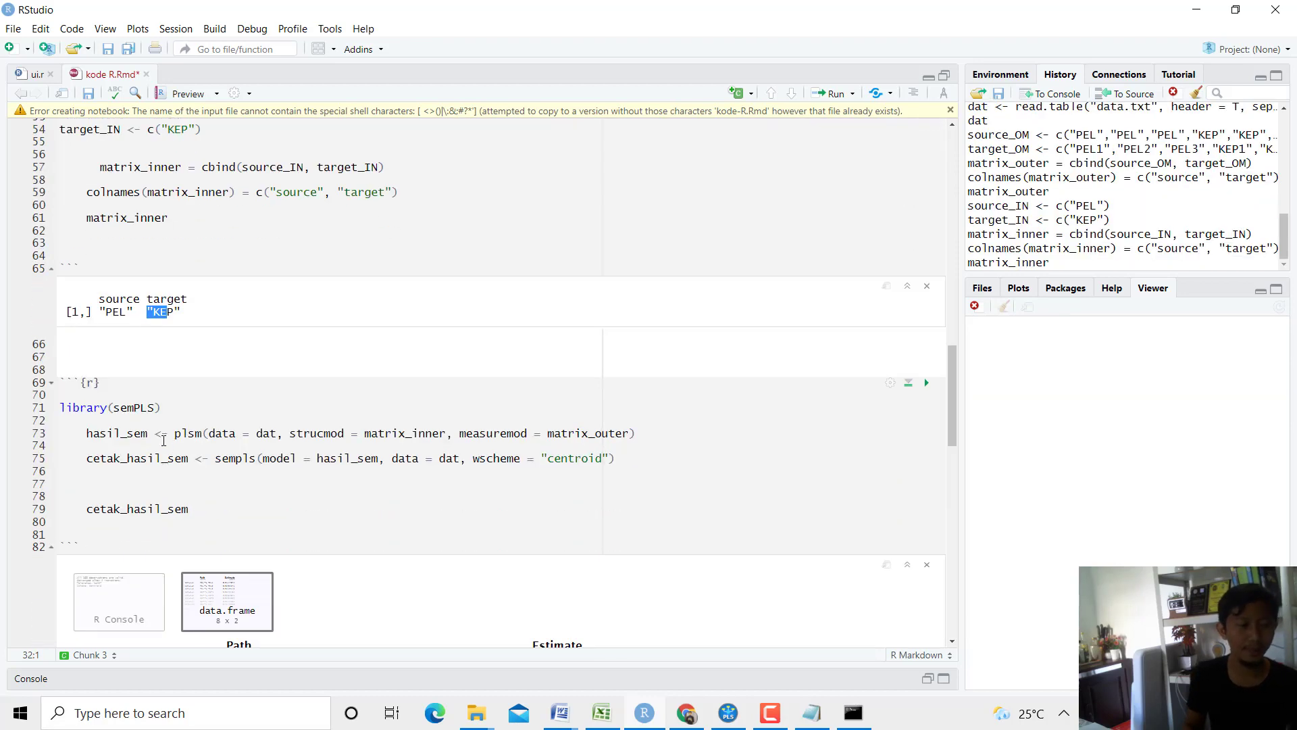
scroll(162, 393, down, 3)
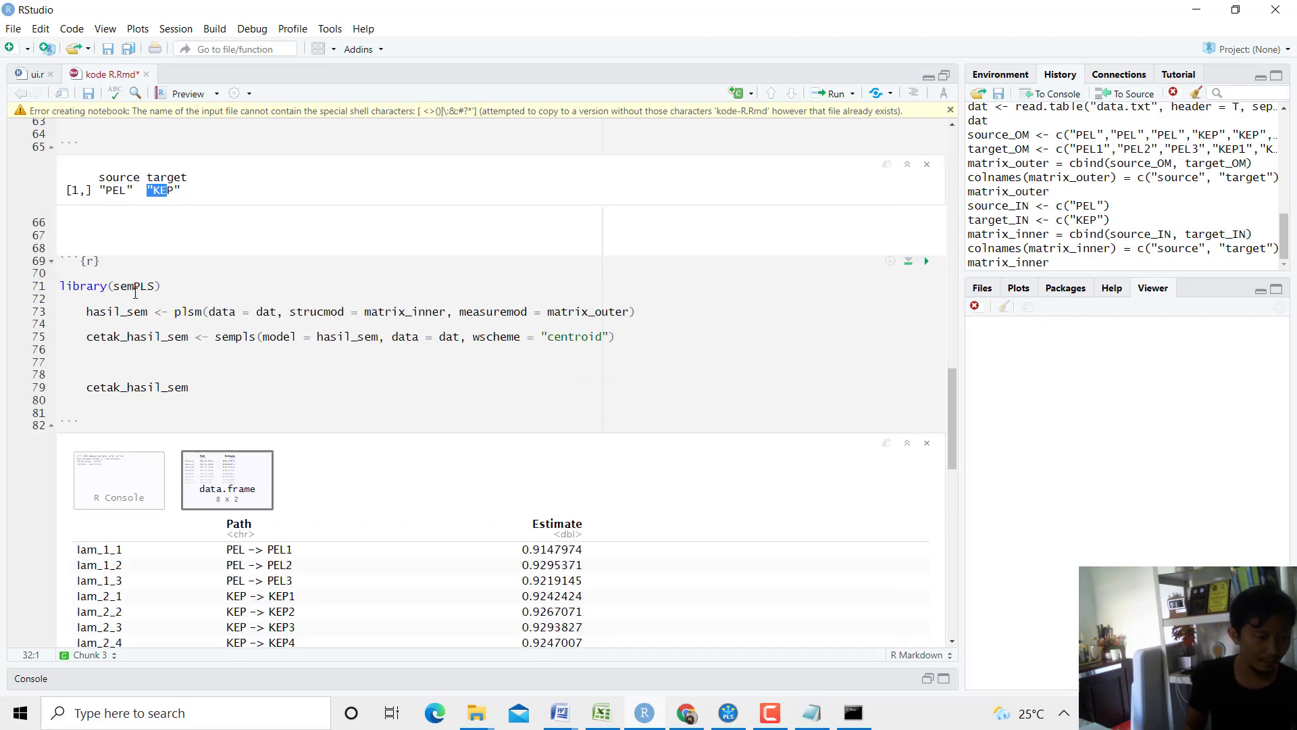
drag(261, 270, 88, 324)
click(927, 262)
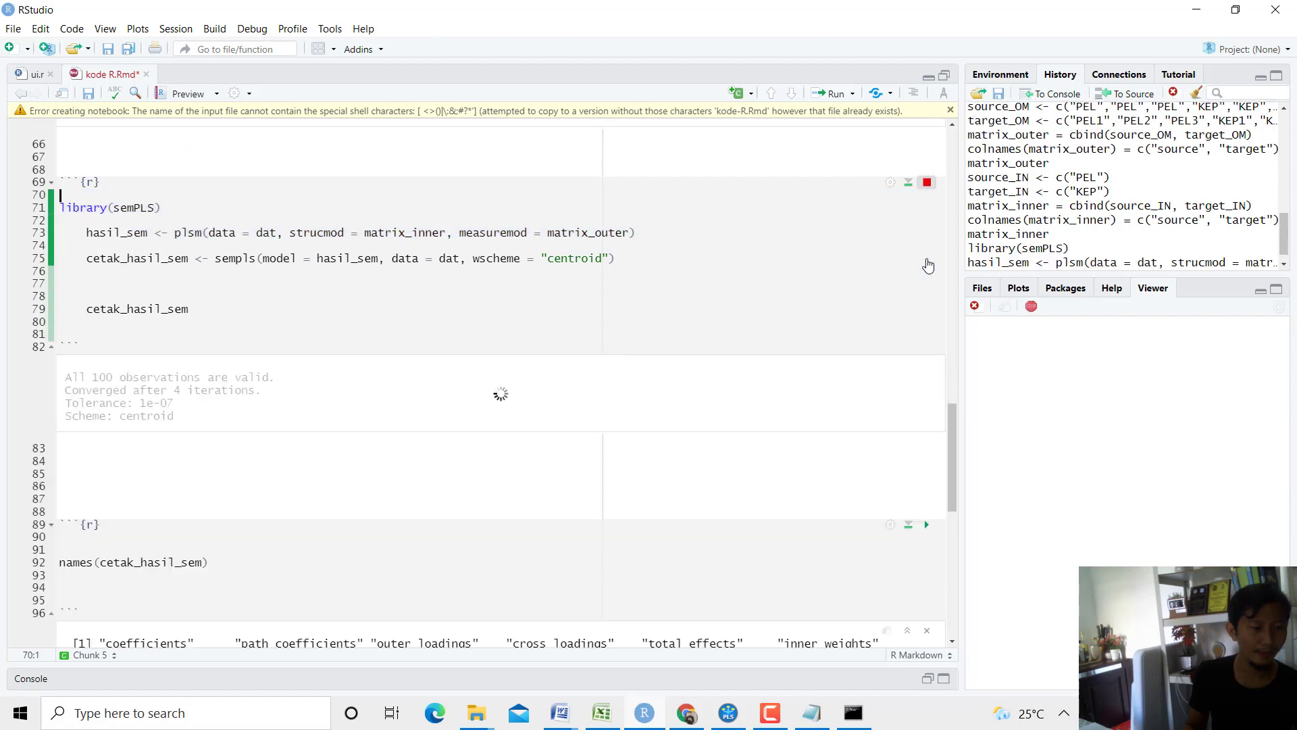
Examine the Path and Estimate table of the model output, focusing on the PEL -> PEL1 loading.
scroll(229, 373, down, 3)
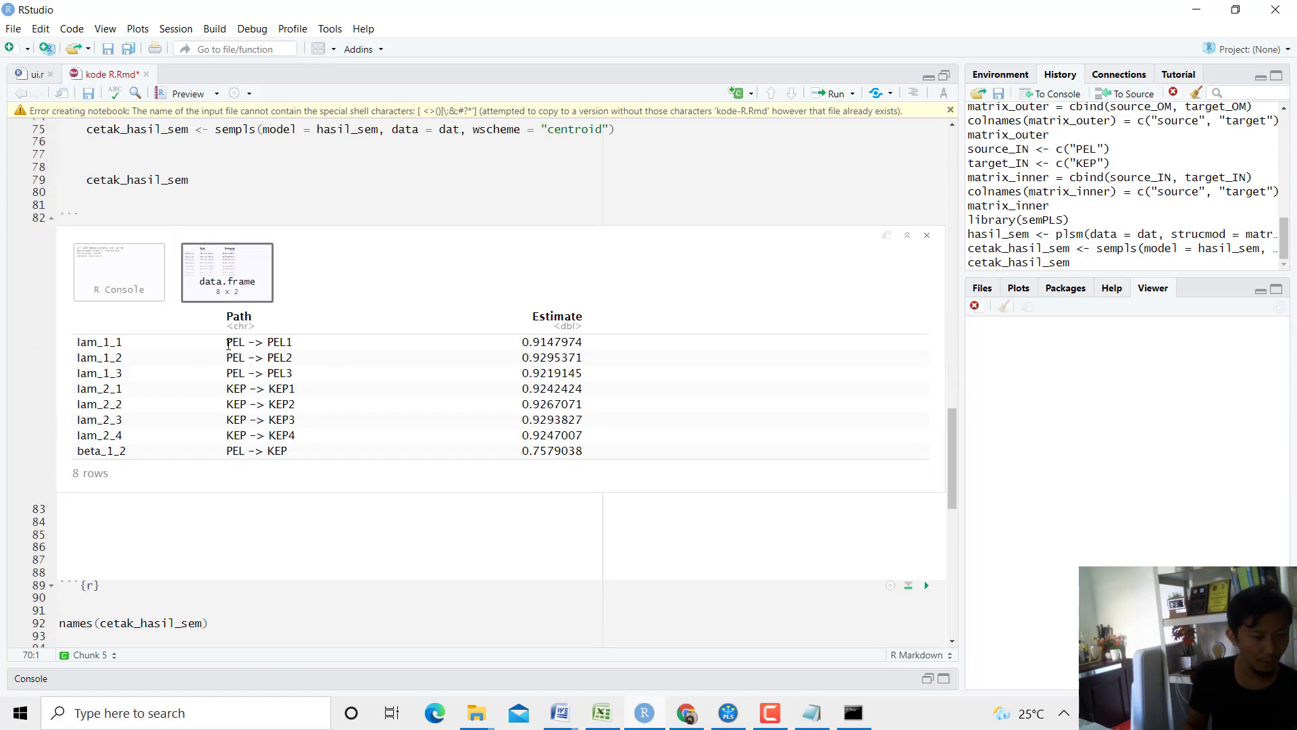
drag(228, 344, 475, 329)
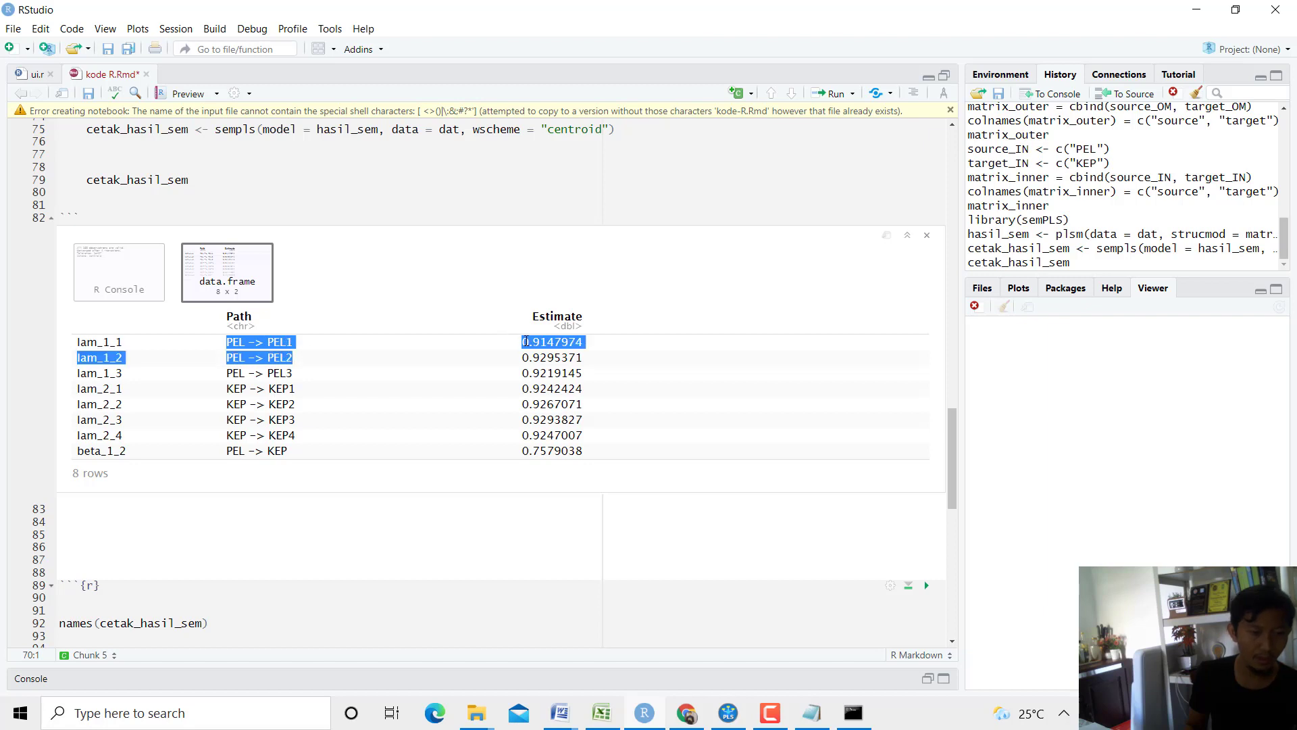
click(549, 351)
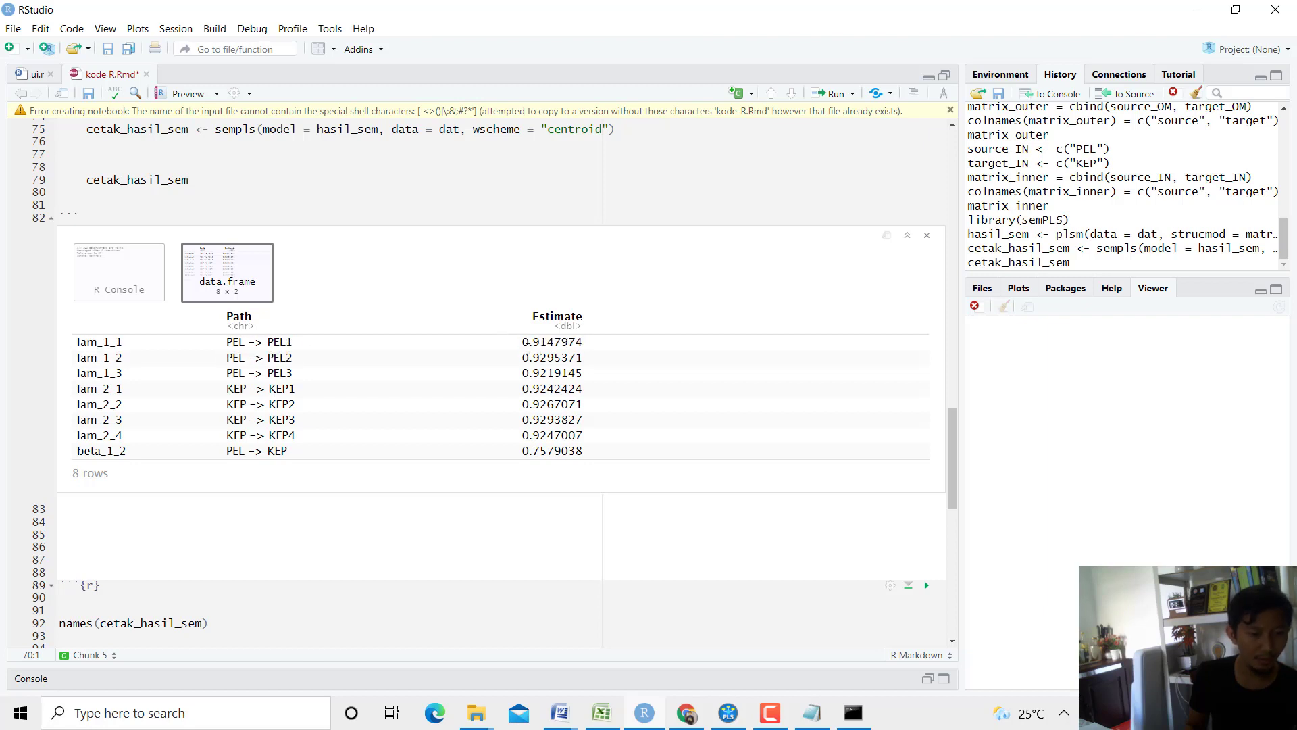
drag(524, 343, 555, 338)
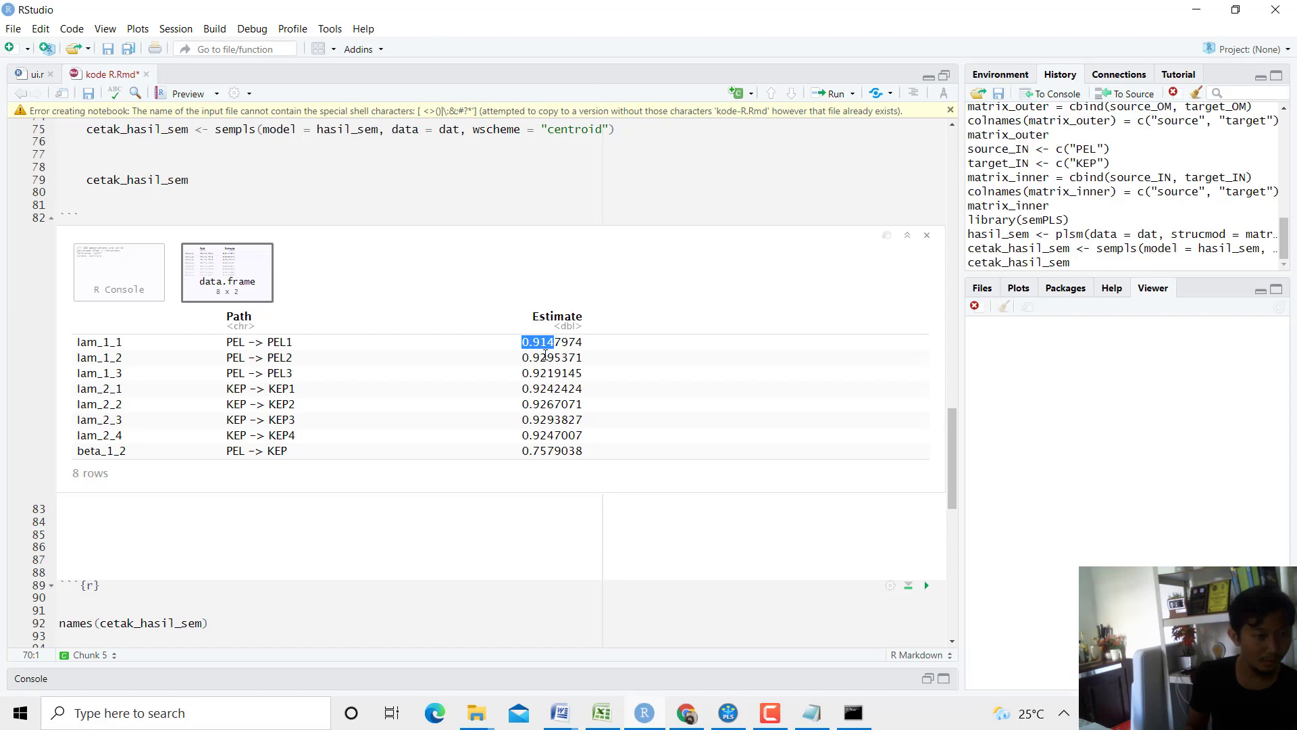
Switch to SmartPLS, view the WORKSHOP PLS MODEL 1 path diagram, and compare its loadings with the estimates in RStudio.
click(725, 713)
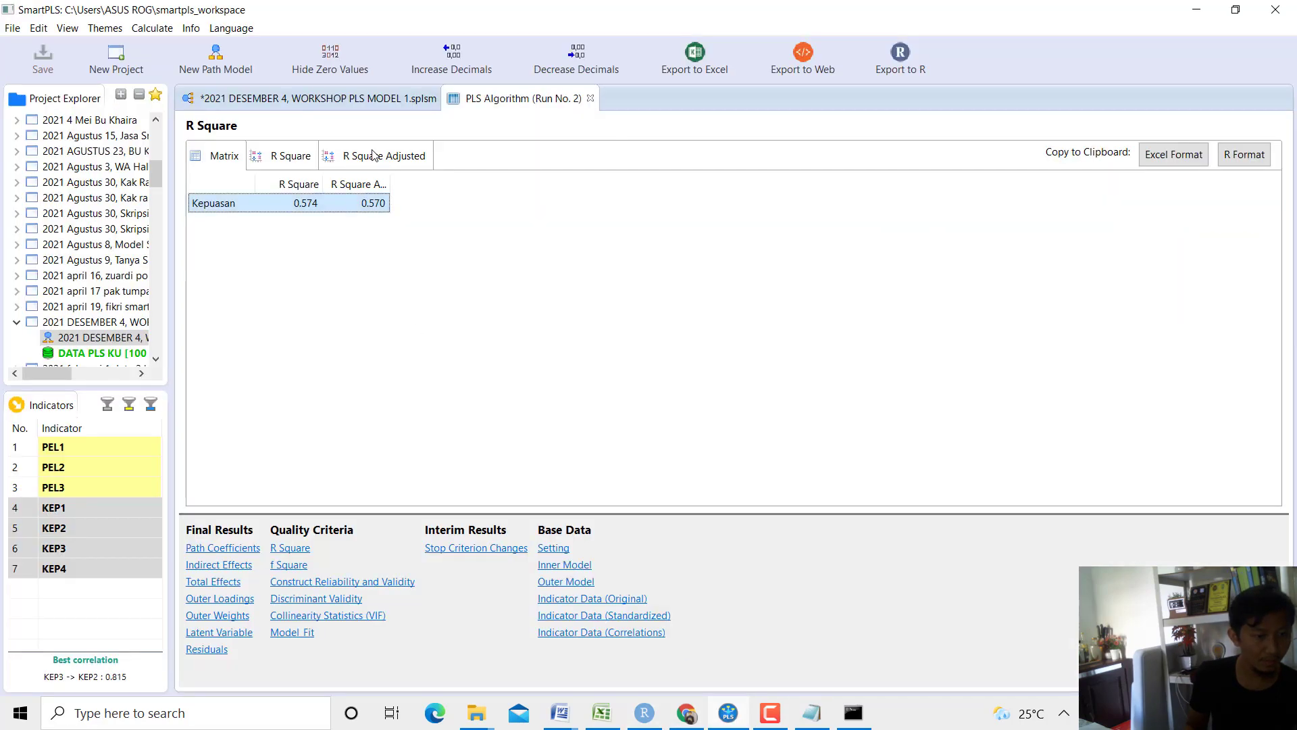
click(331, 102)
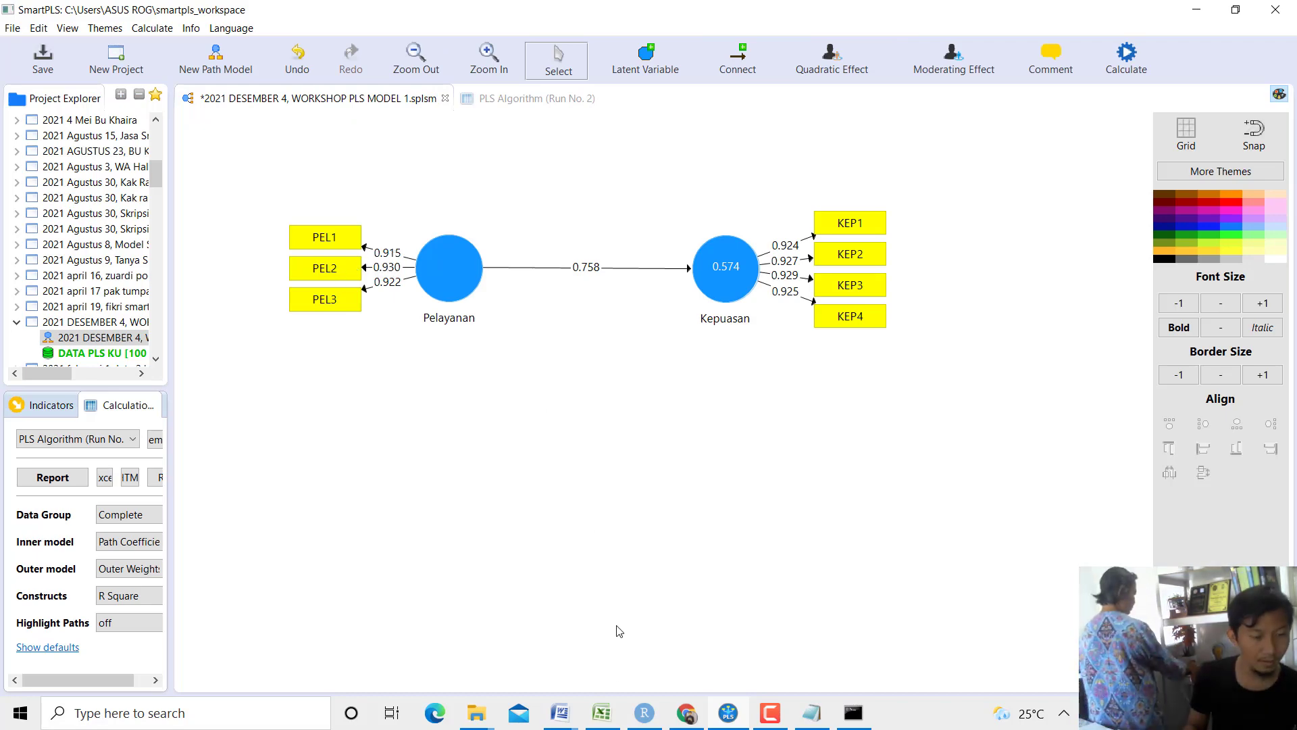
click(644, 713)
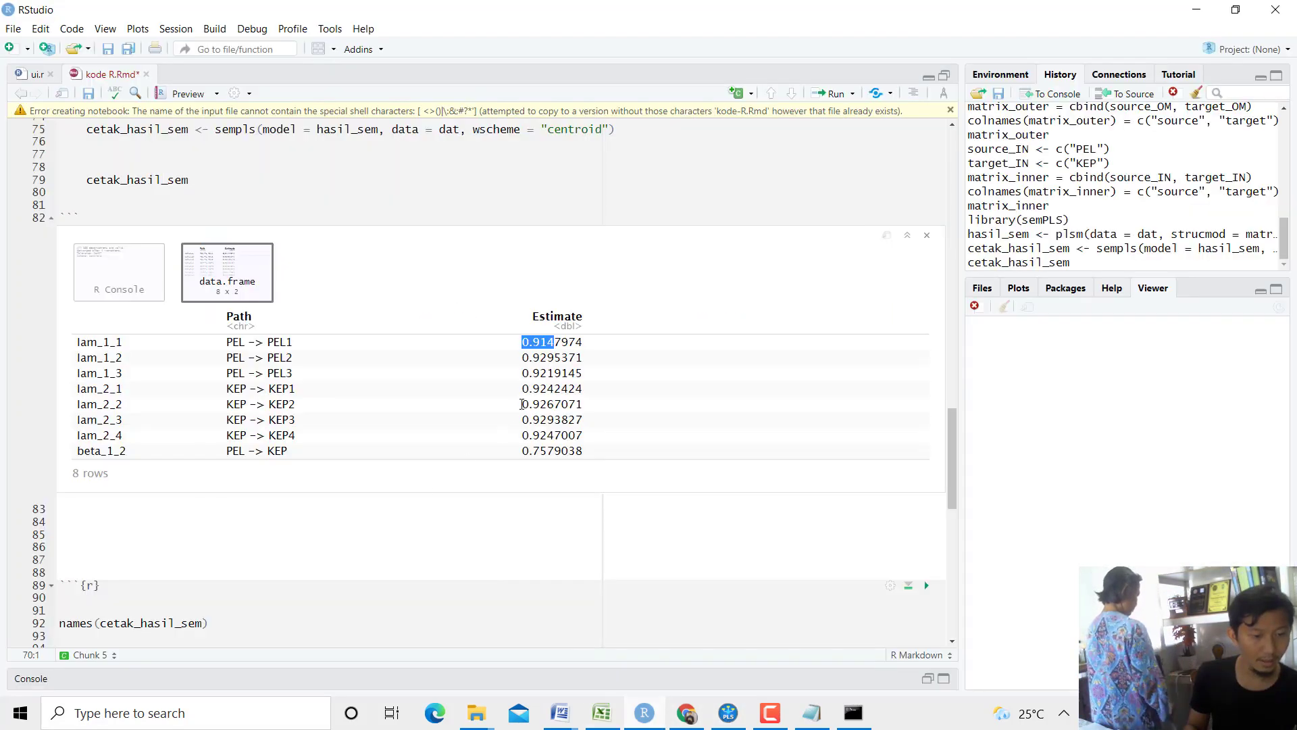
drag(531, 357, 554, 359)
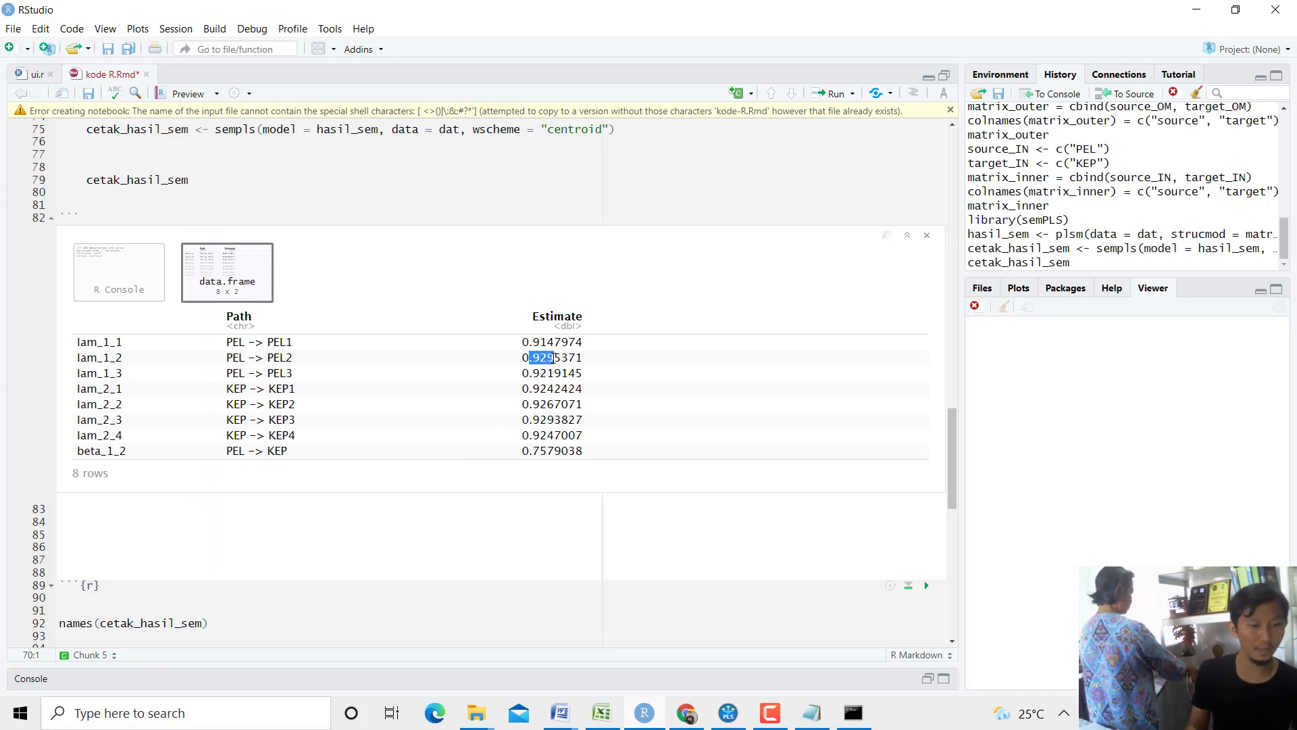
Run the names(cetak_hasil_sem) chunk and review the listed result components against the model output above.
scroll(542, 370, down, 5)
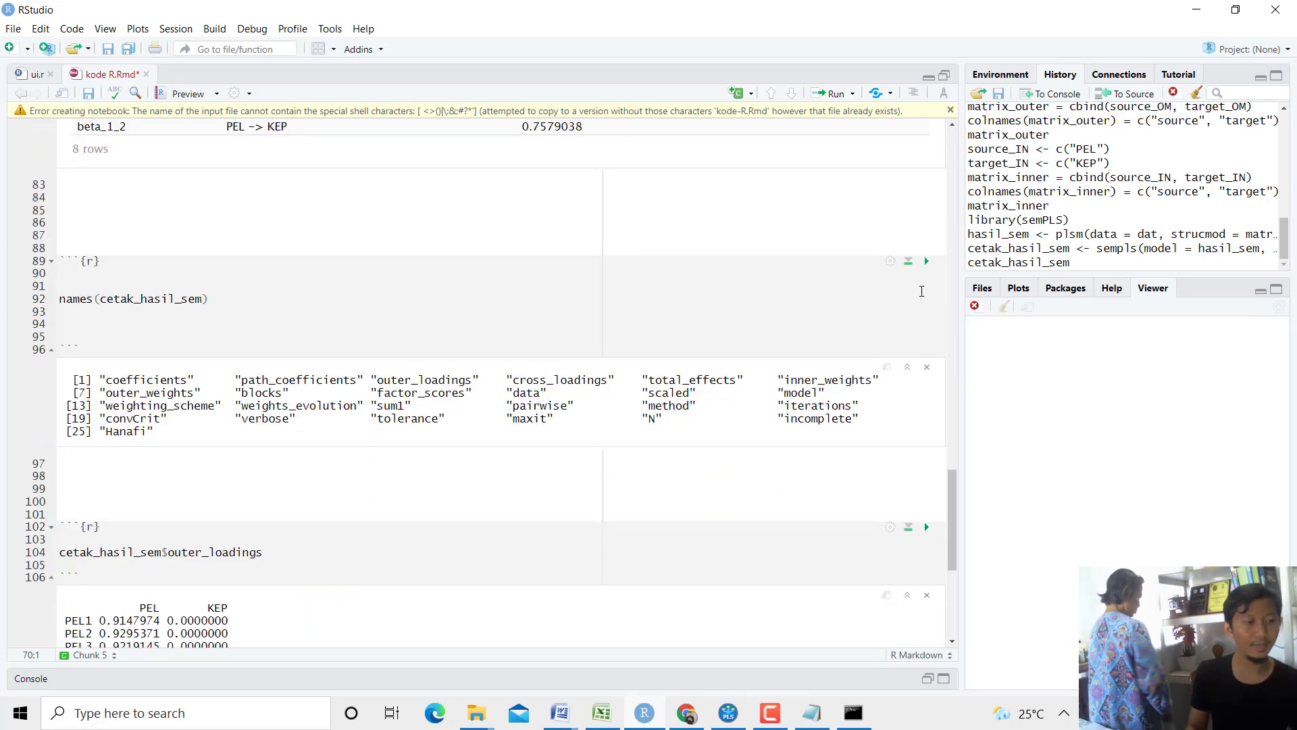
click(926, 261)
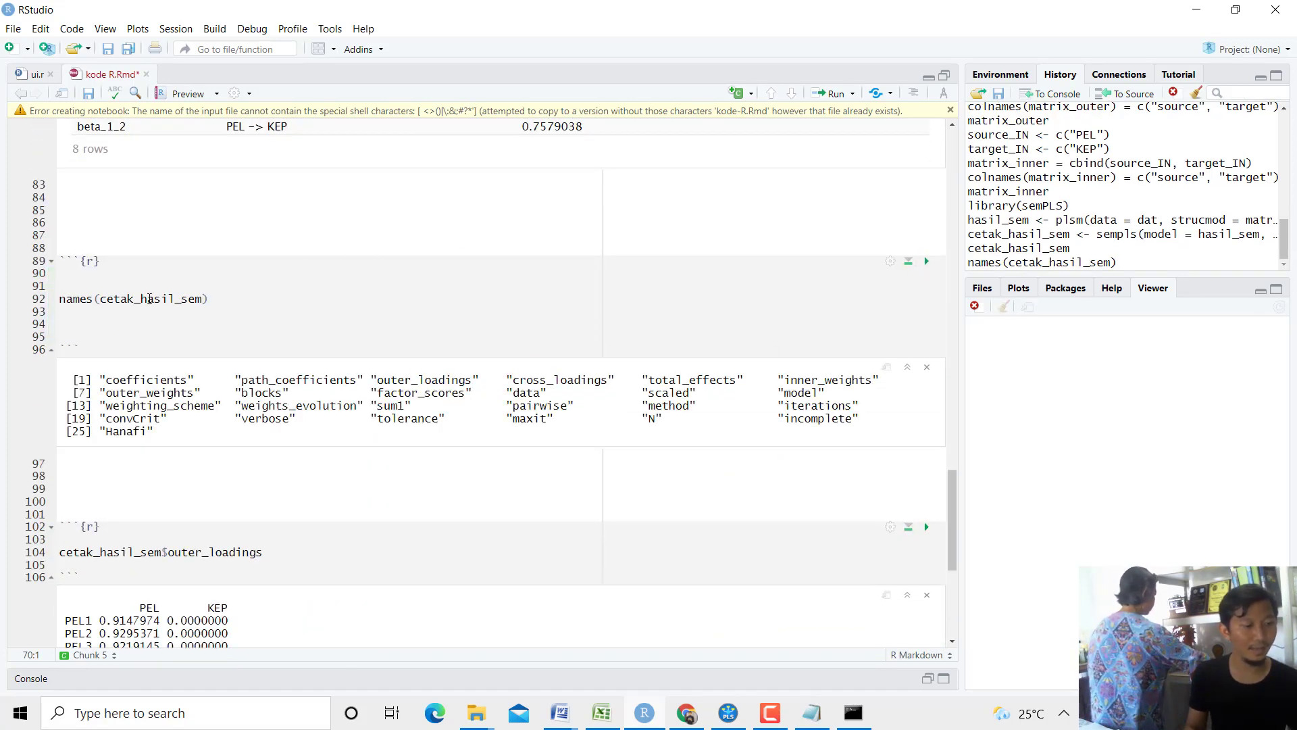
scroll(111, 271, up, 2)
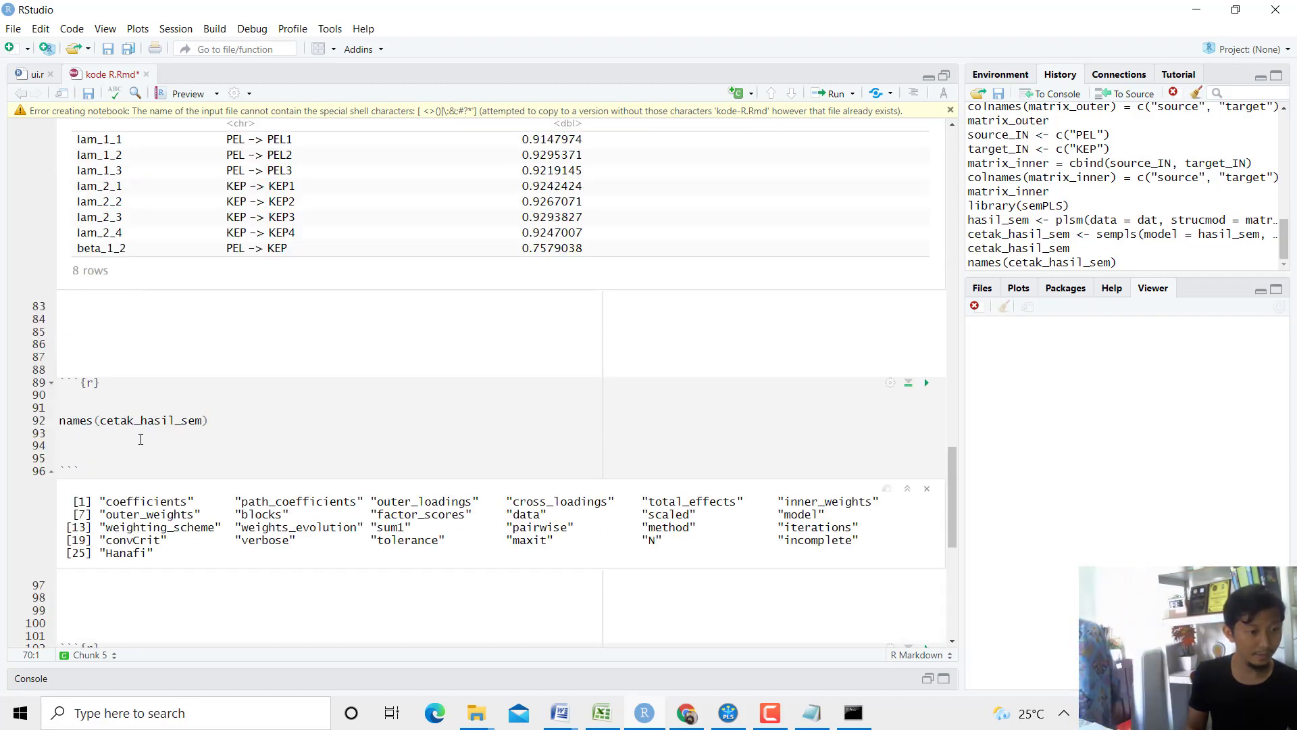
scroll(127, 415, up, 4)
scroll(160, 418, down, 5)
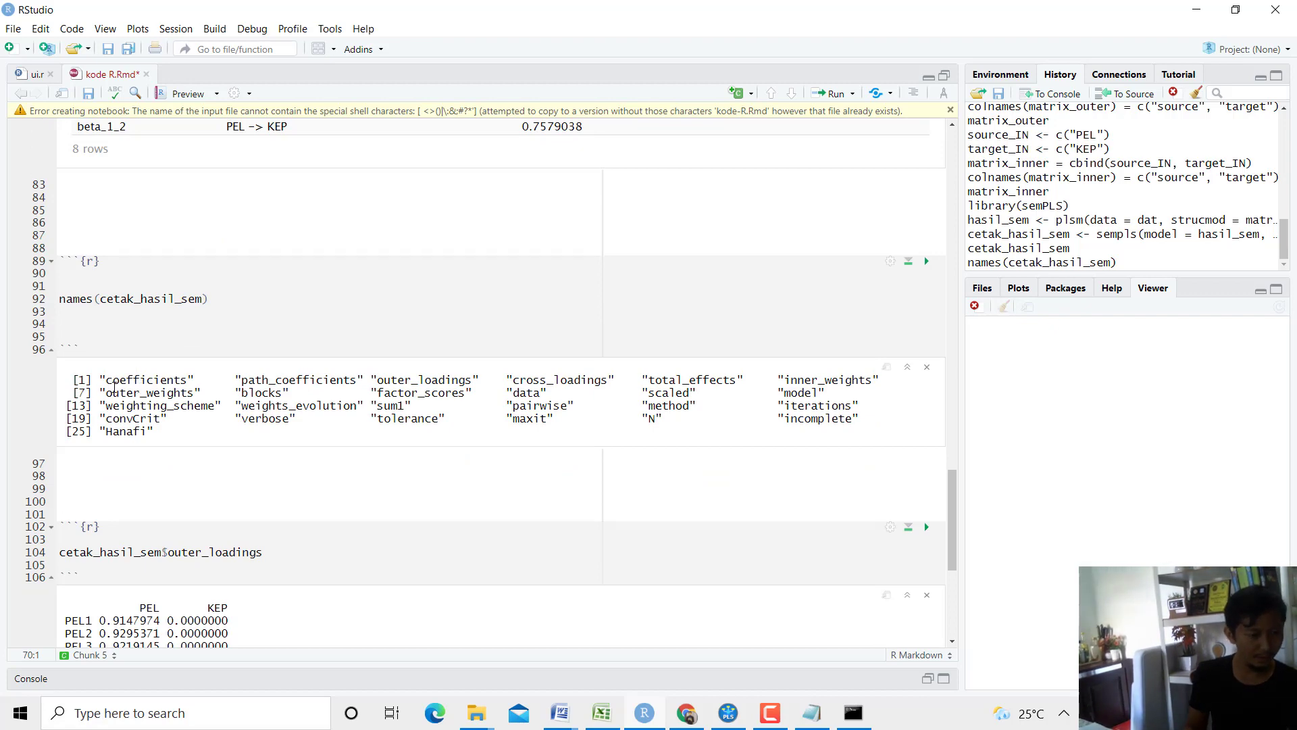
drag(113, 381, 162, 380)
Run the cetak_hasil_sem$outer_loadings chunk to print the outer loadings.
scroll(203, 458, down, 2)
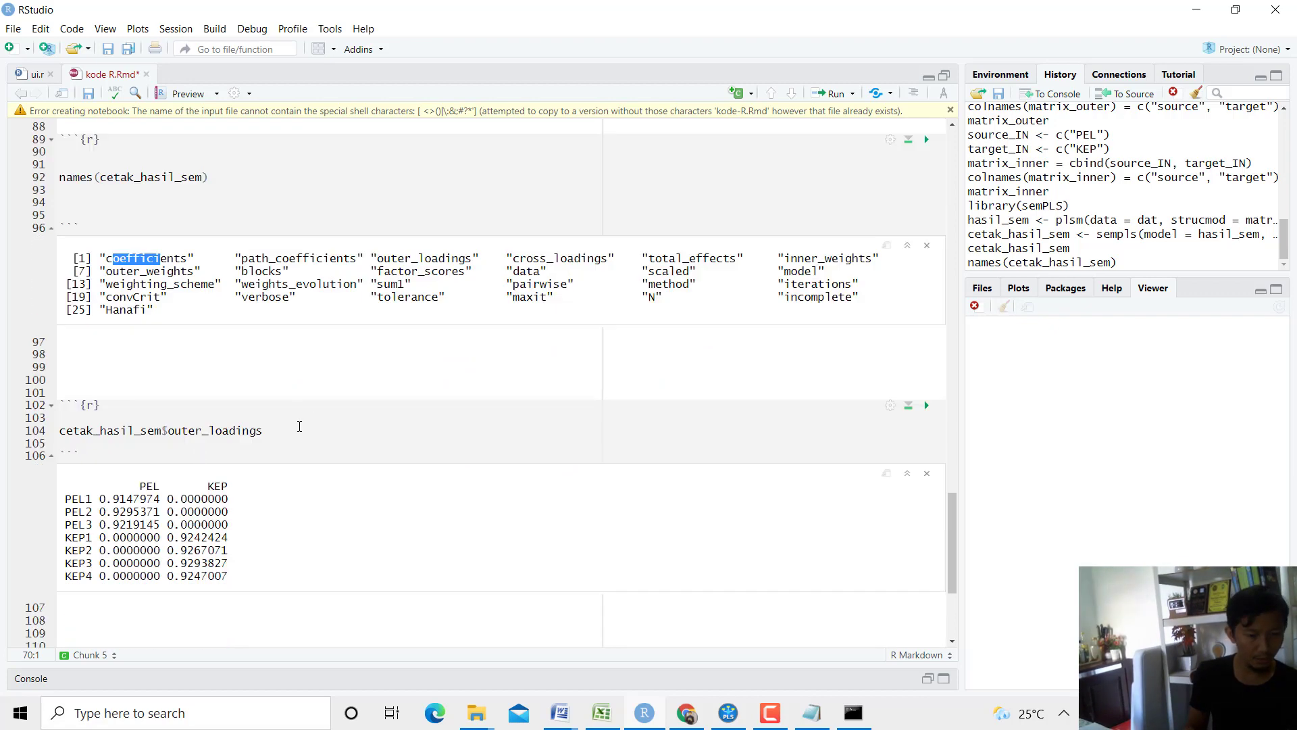
drag(299, 426, 167, 433)
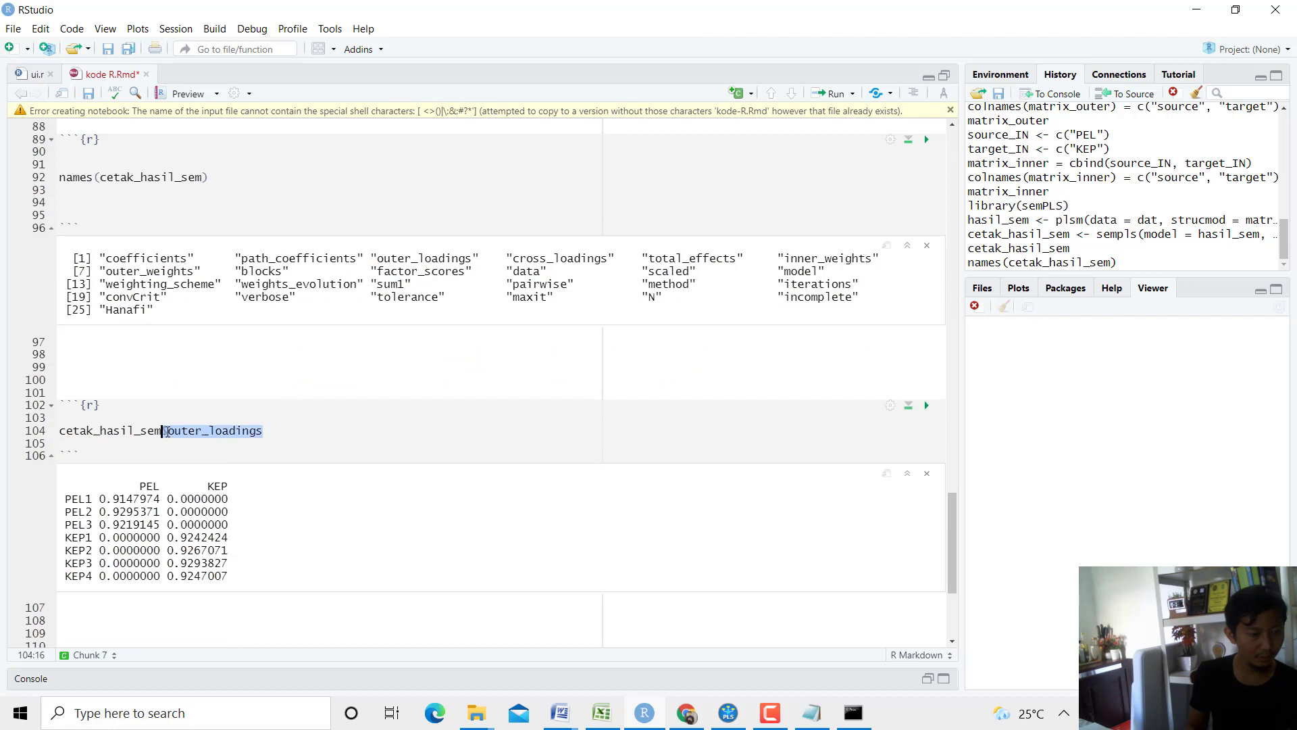
click(927, 404)
Replace outer_loadings with path_coefficients in the last chunk's cetak_hasil_sem expression, and run the chunk.
triple_click(213, 436)
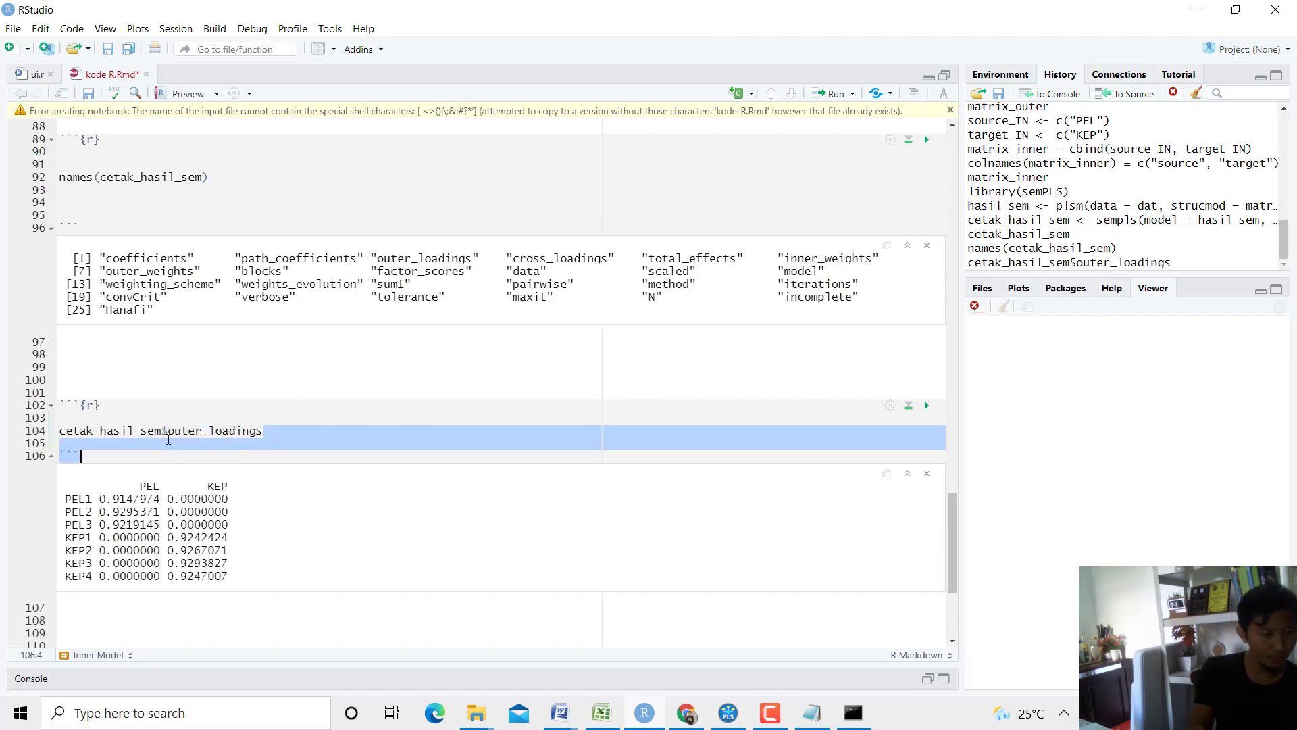
double_click(212, 433)
text(path_coefficients)
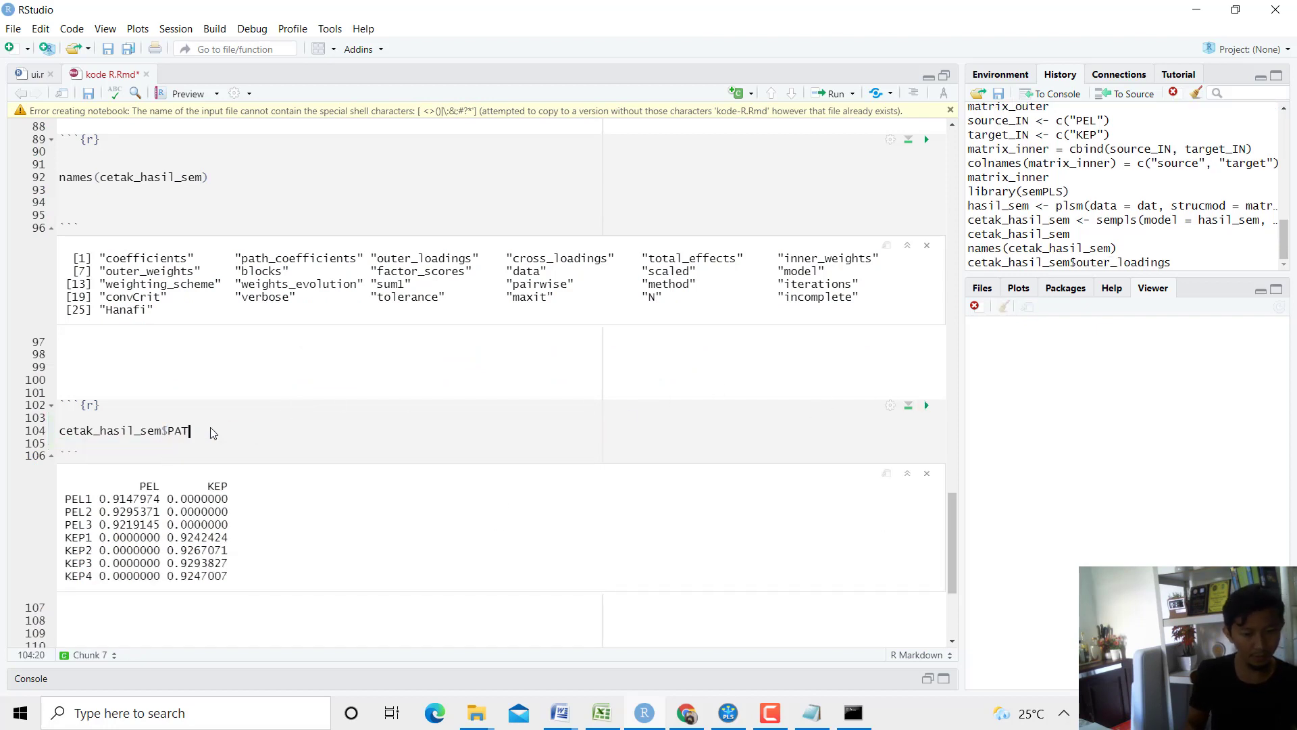
click(927, 405)
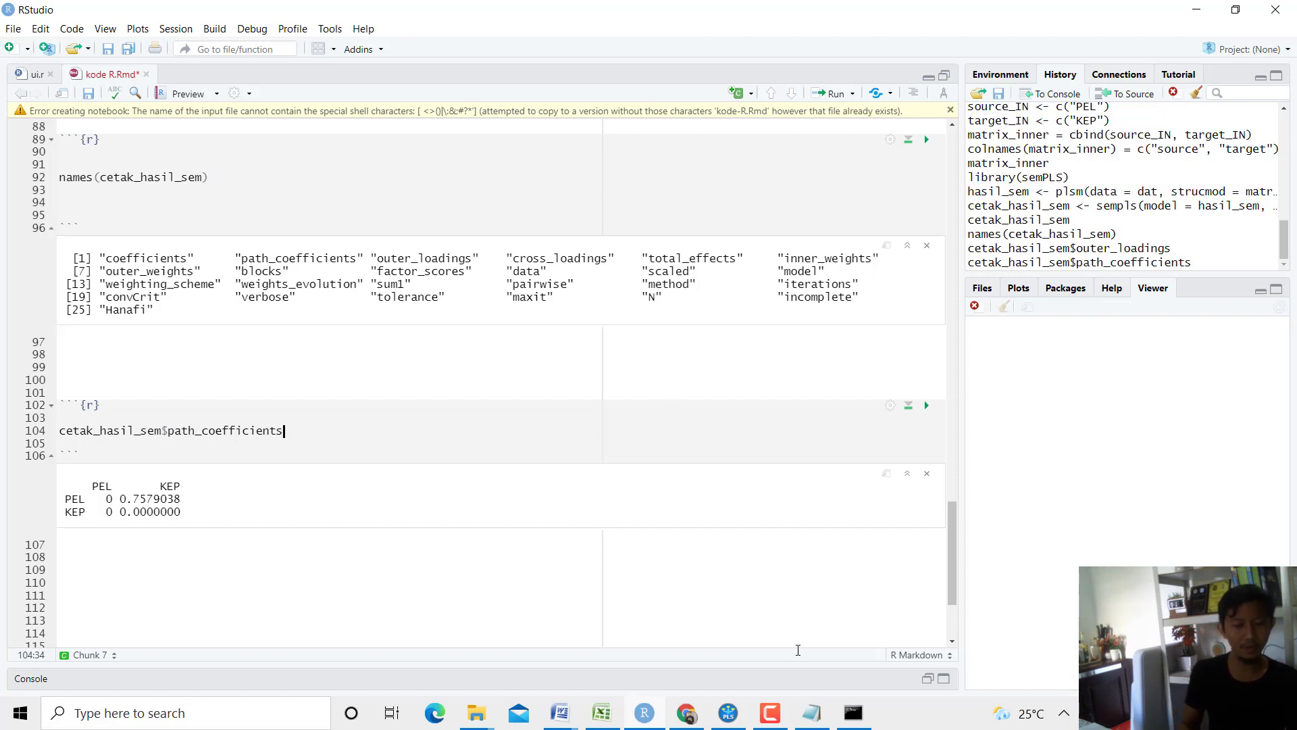
click(773, 723)
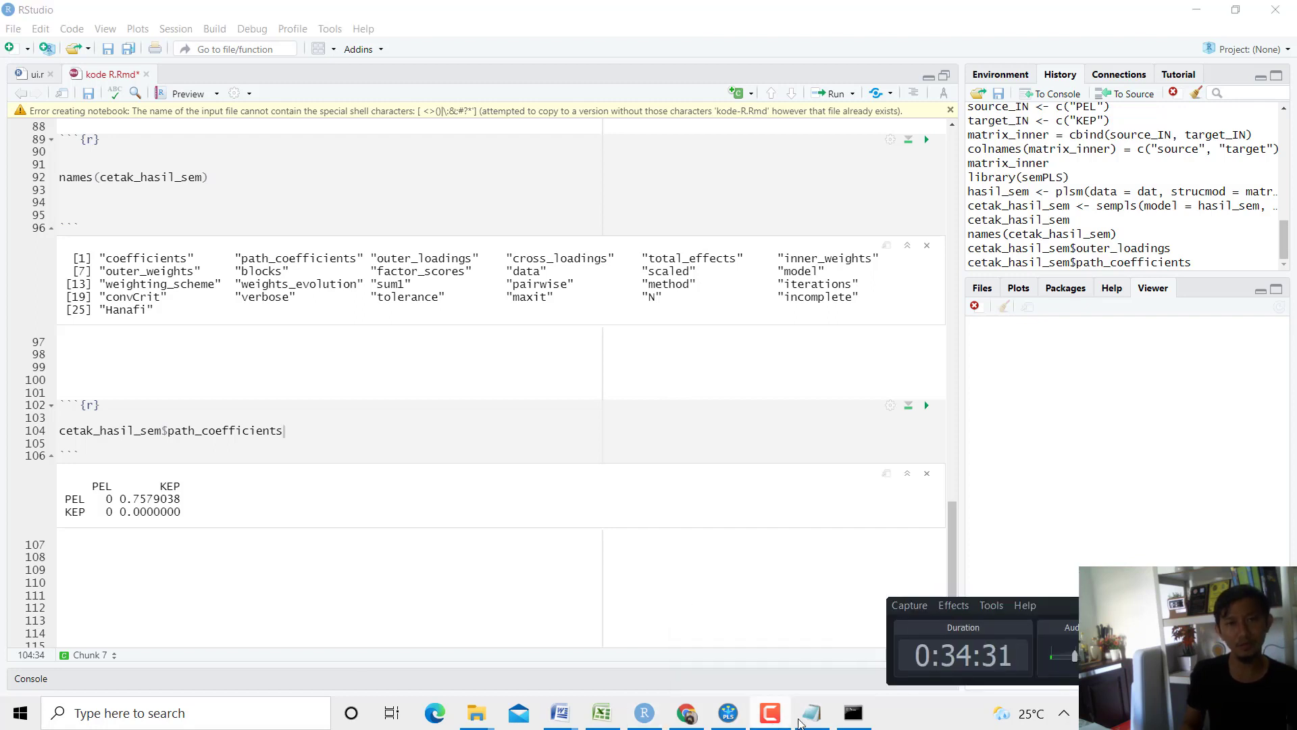